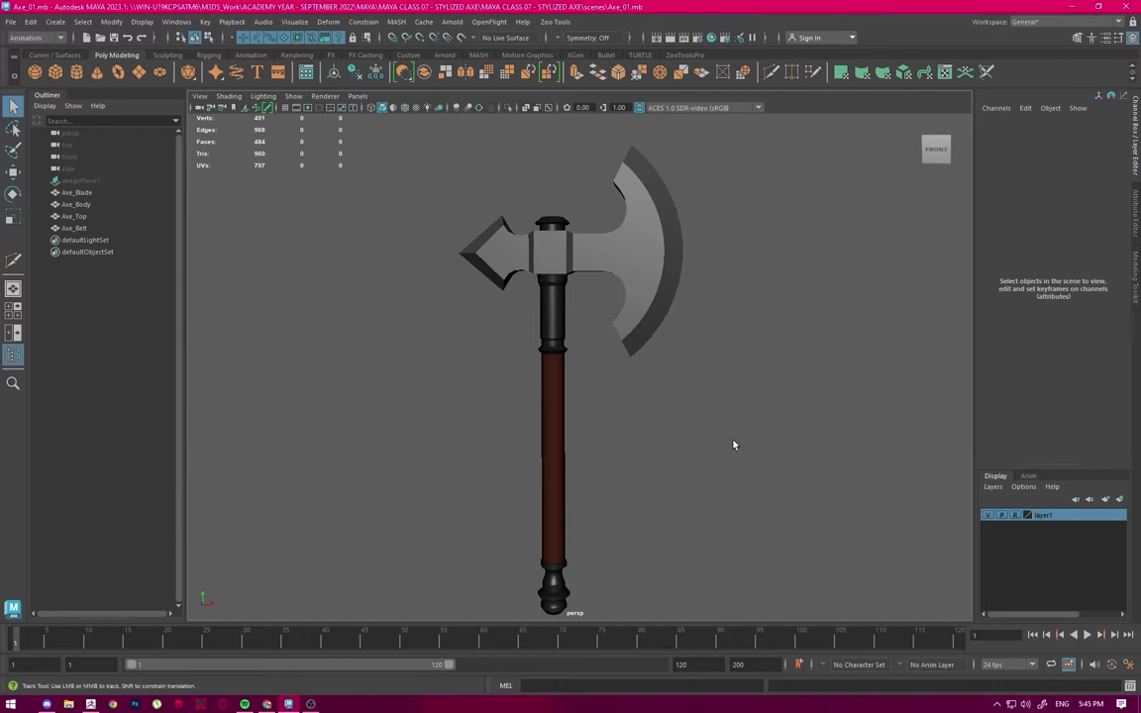
Step: Export the blade, body, top and belt meshes together to the desktop as the FBX file Axe_ZbrushClass
alt+middle_drag(734, 444, 739, 425)
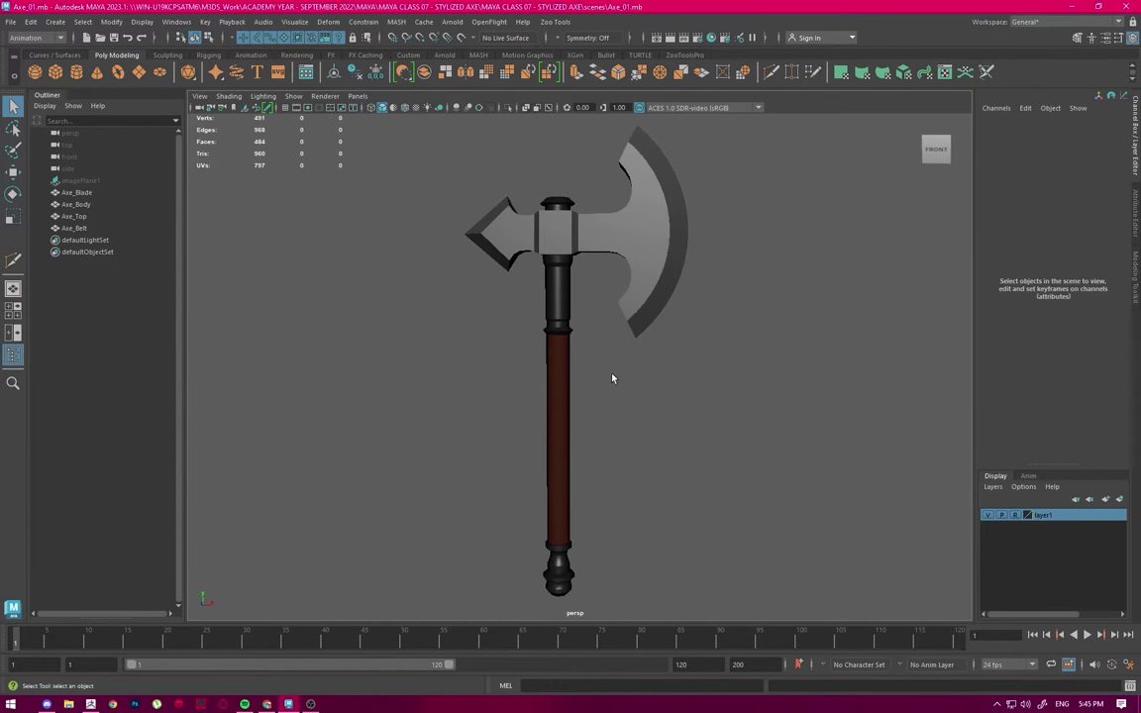
scroll(675, 433, down, 4)
scroll(674, 433, up, 3)
scroll(675, 433, down, 3)
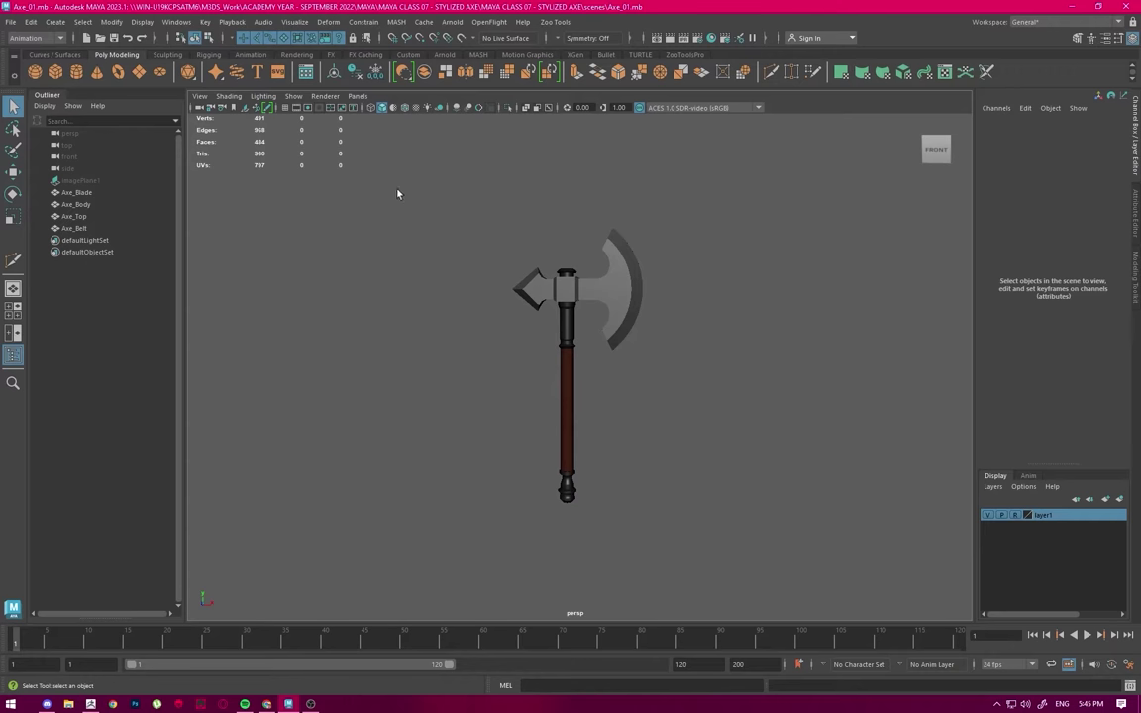
drag(419, 165, 701, 582)
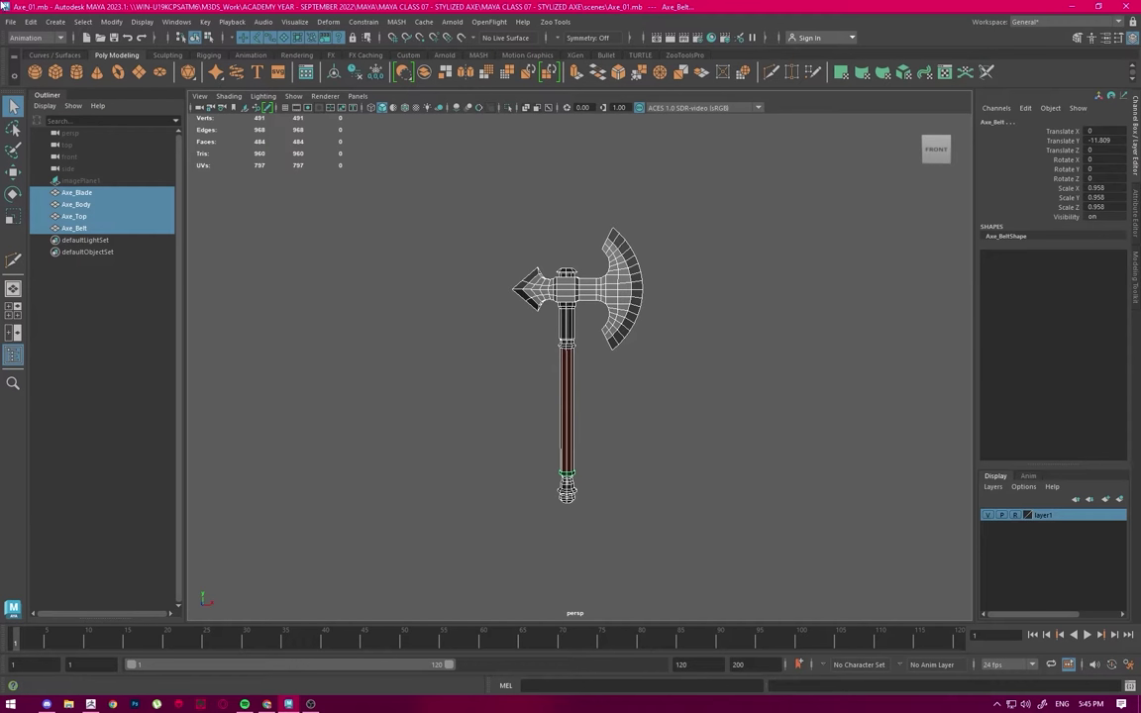
click(9, 22)
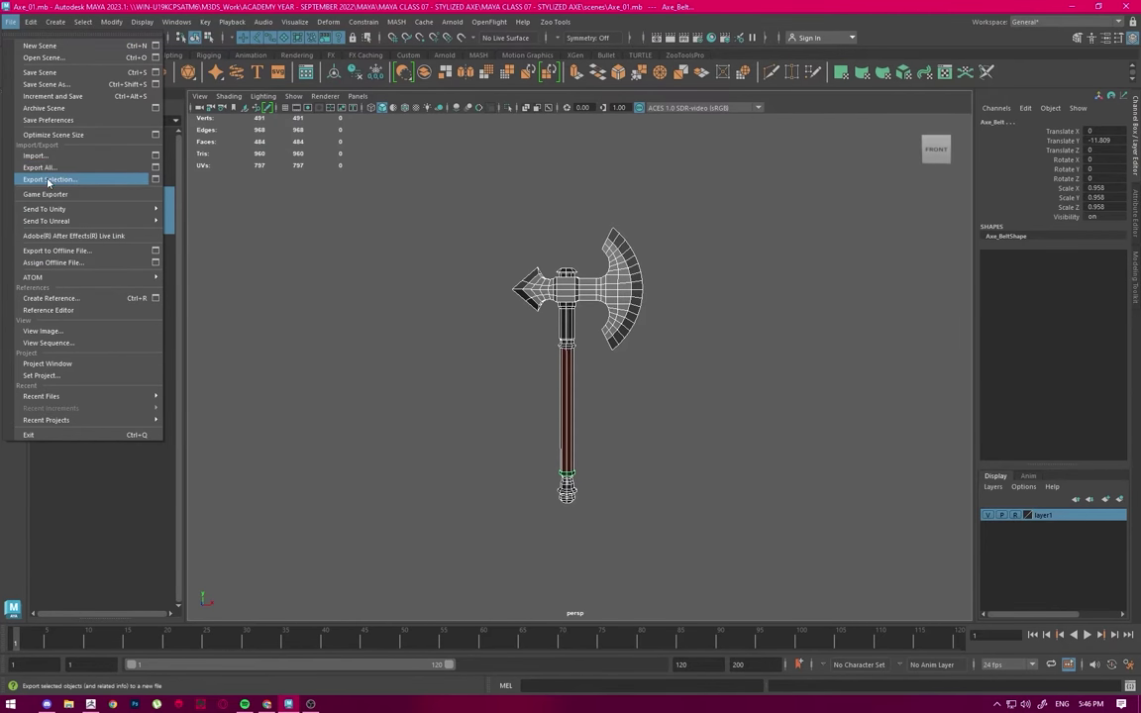
click(47, 181)
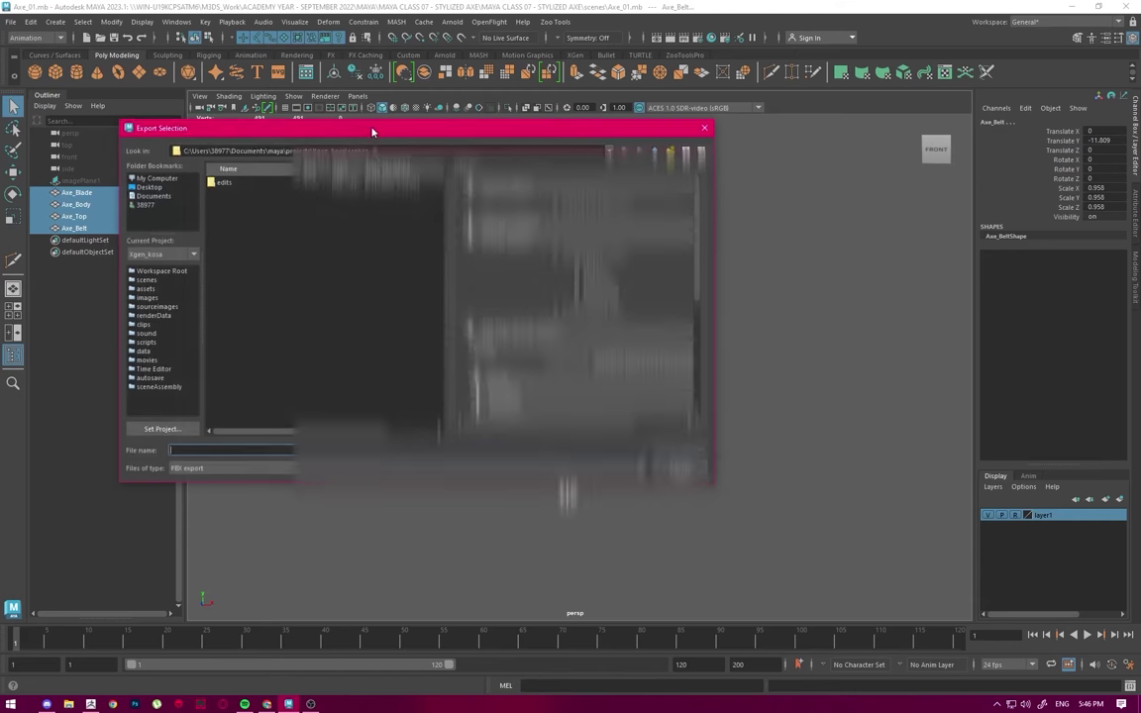
drag(372, 132, 543, 148)
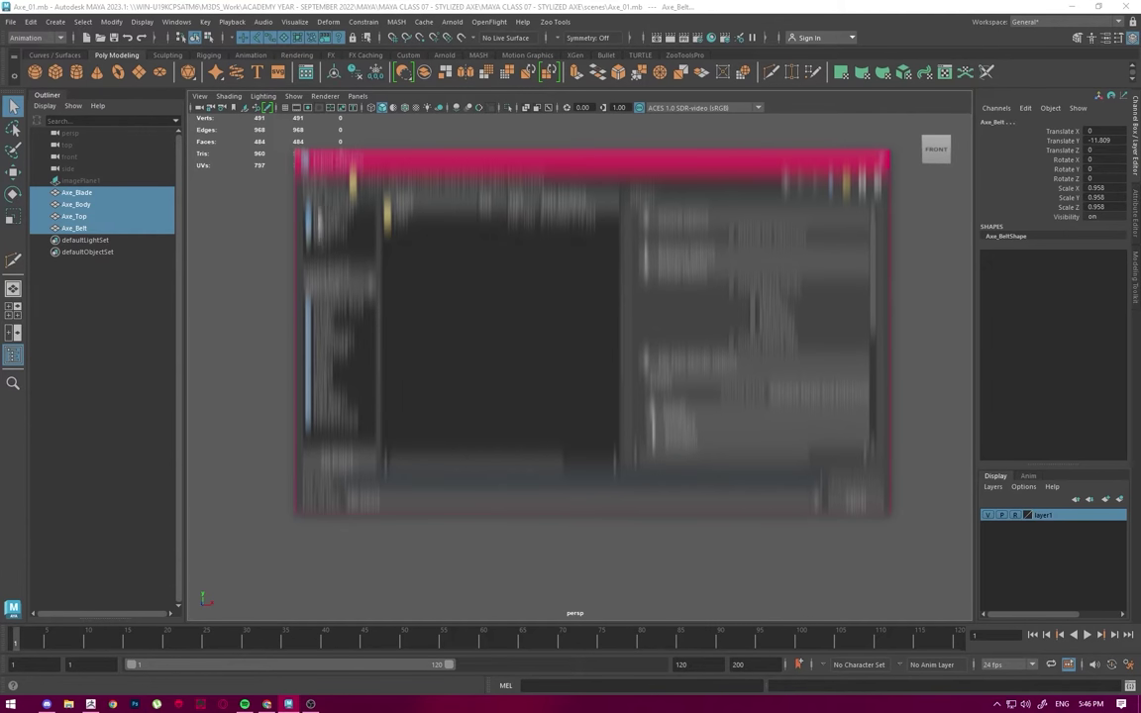
click(319, 218)
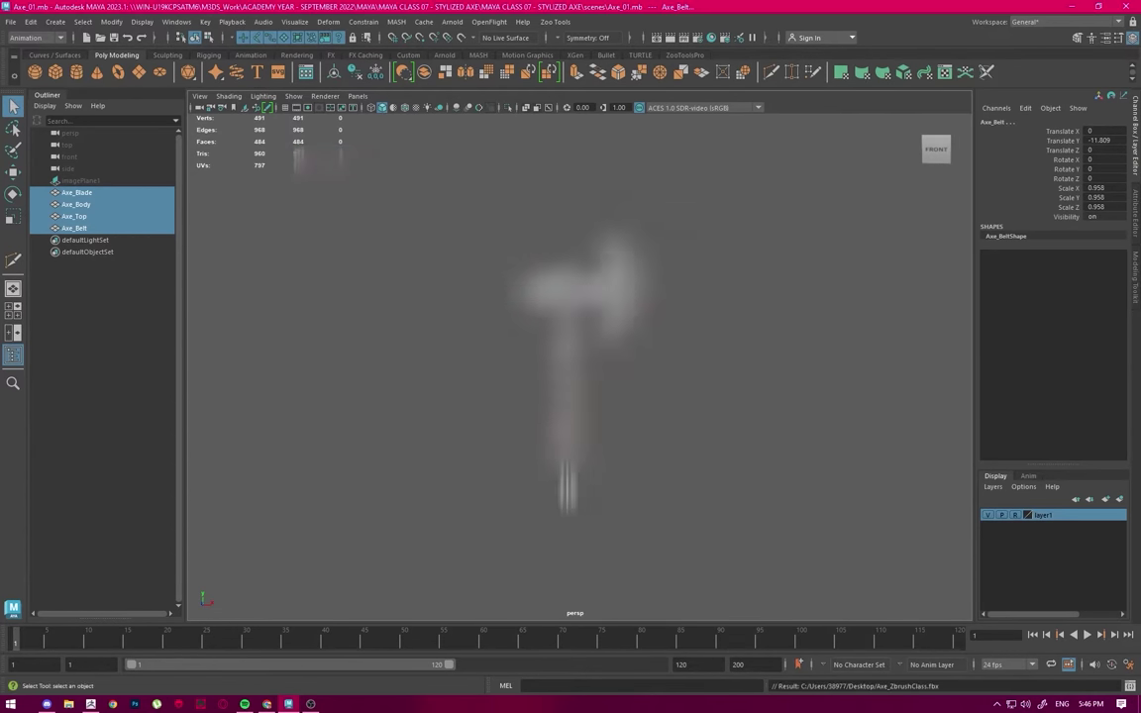
click(684, 428)
click(622, 299)
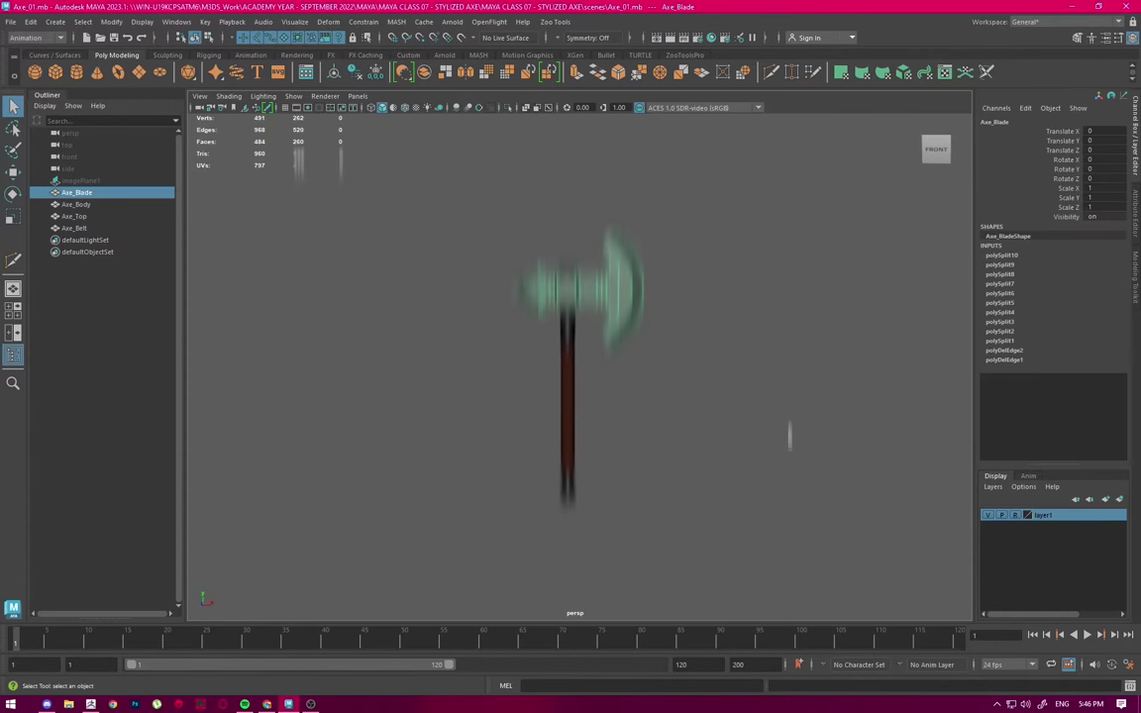
click(610, 510)
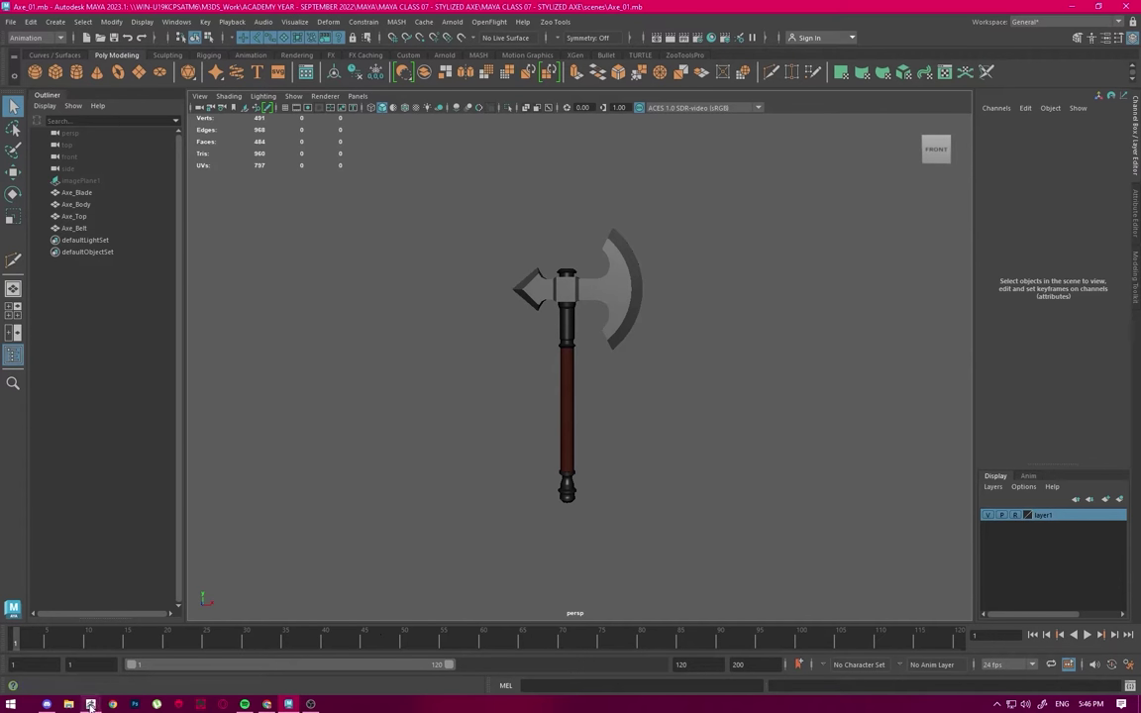
Step: Switch to ZBrush and import the Axe_ZbrushClass file from the desktop, accepting the FBX import options as they are
mouse_move(90, 702)
click(103, 676)
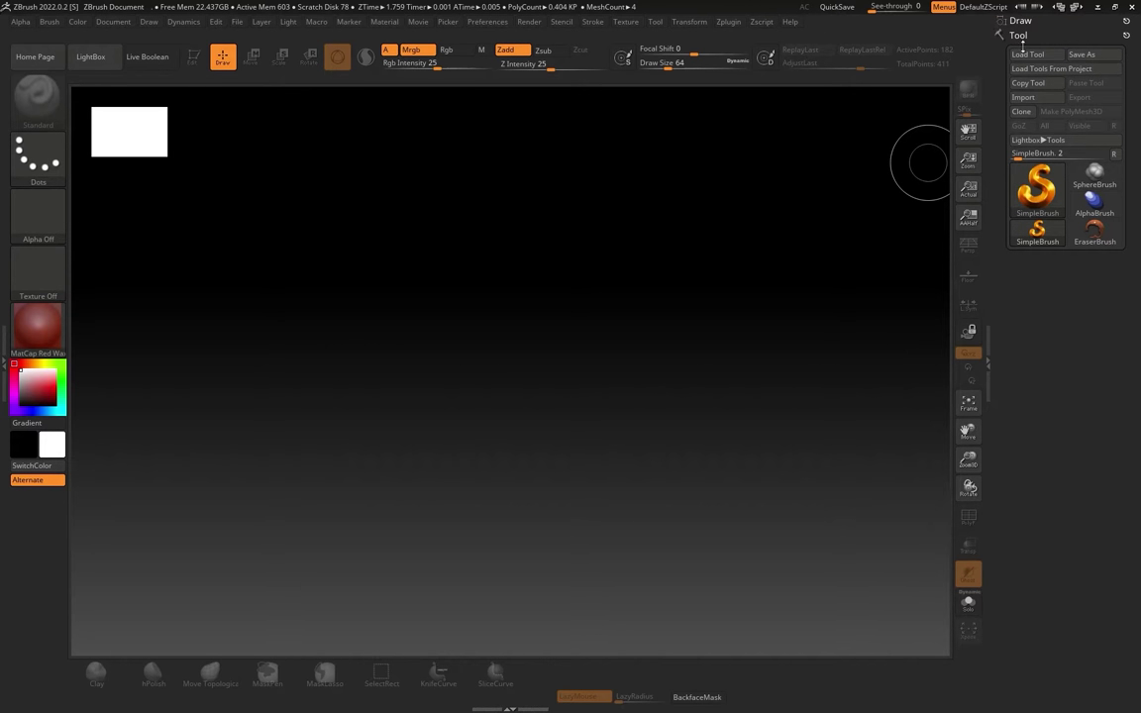
click(1023, 97)
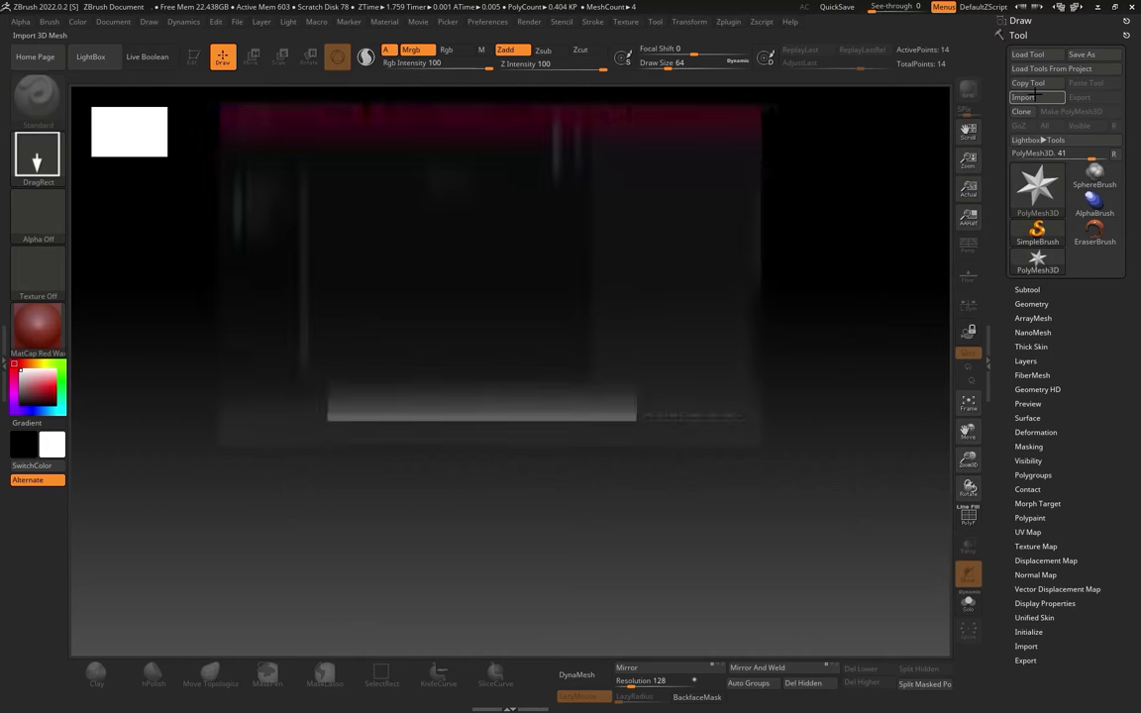
scroll(662, 198, down, 3)
scroll(662, 199, up, 3)
scroll(661, 198, down, 3)
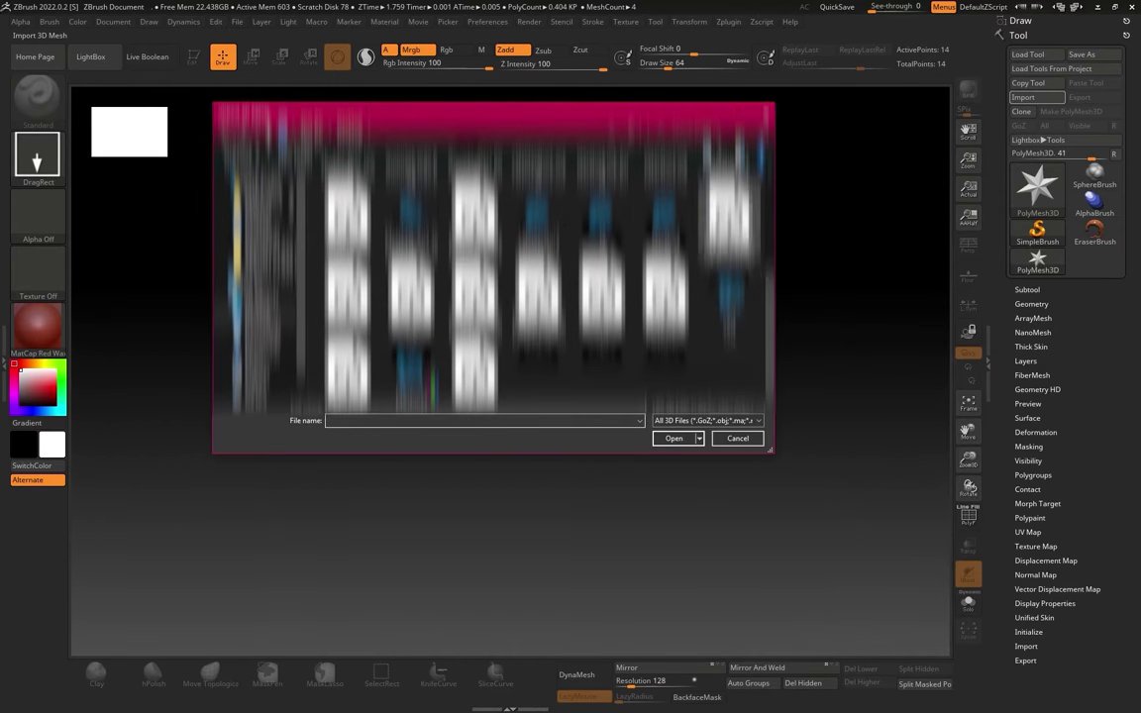
scroll(540, 283, up, 3)
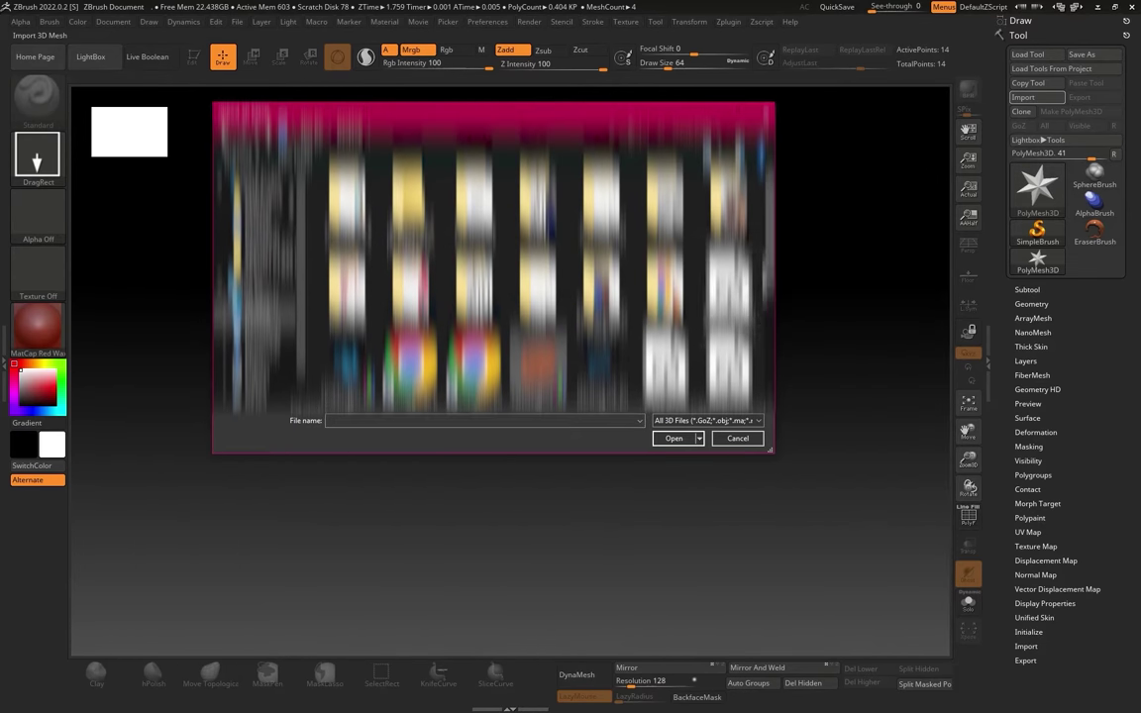
click(730, 286)
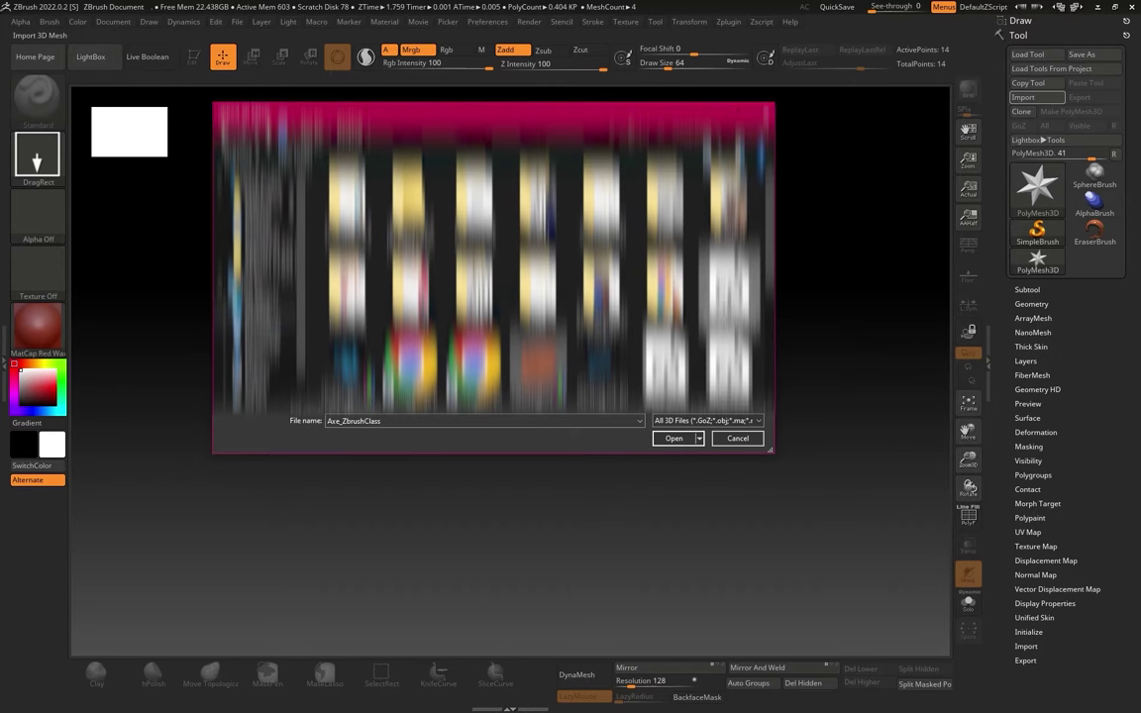
click(677, 443)
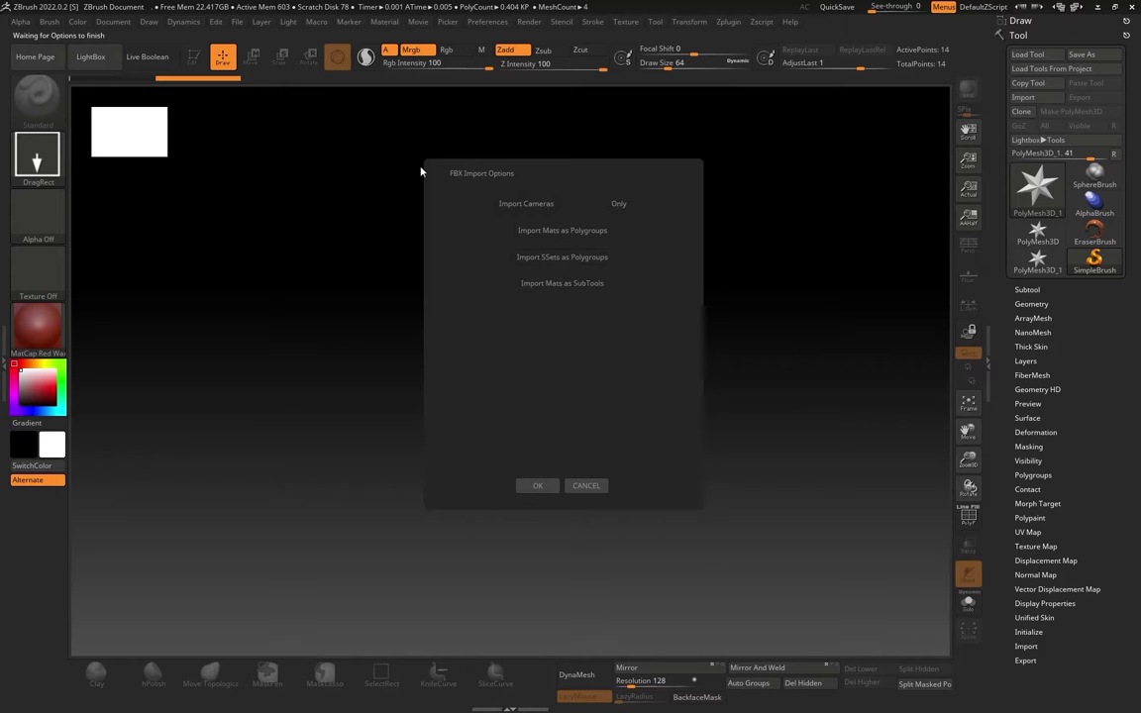
click(551, 489)
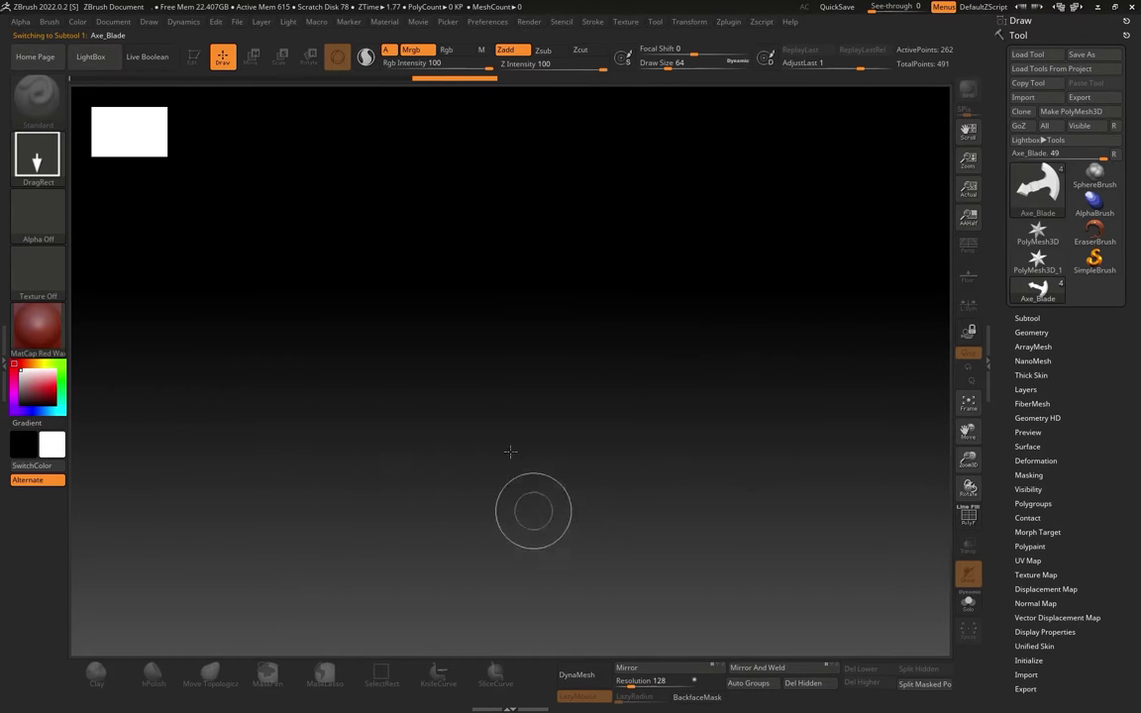
Step: Draw the imported axe upright on the canvas and turn on Edit mode
drag(517, 393, 517, 678)
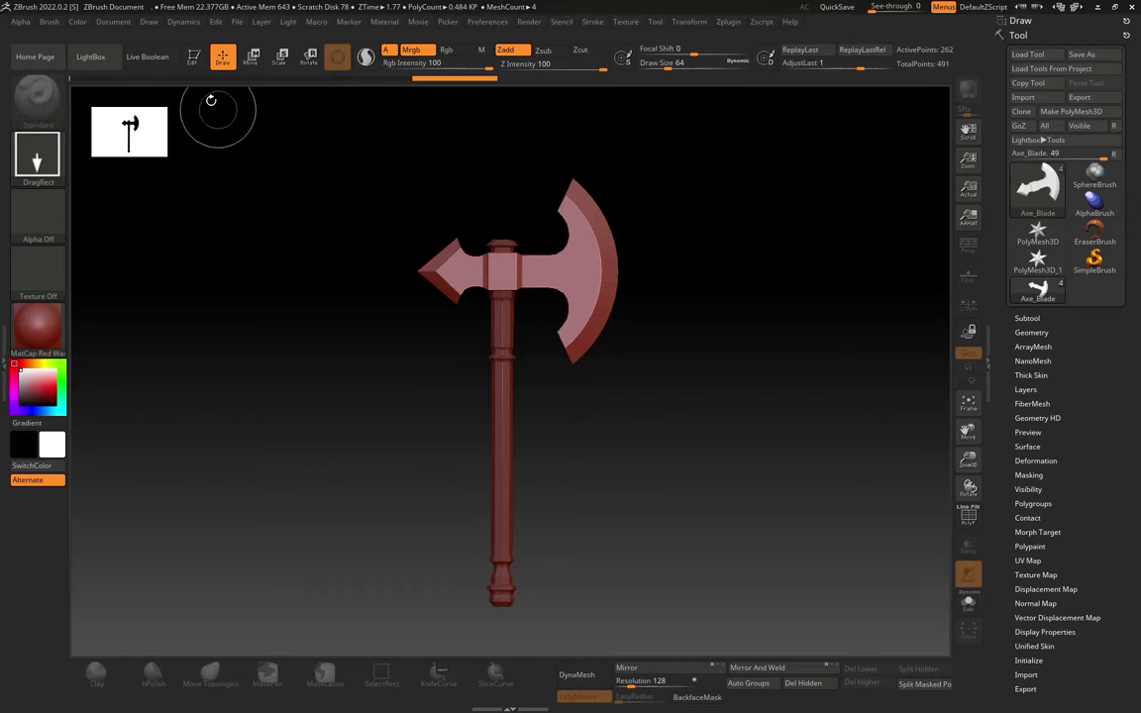
click(197, 64)
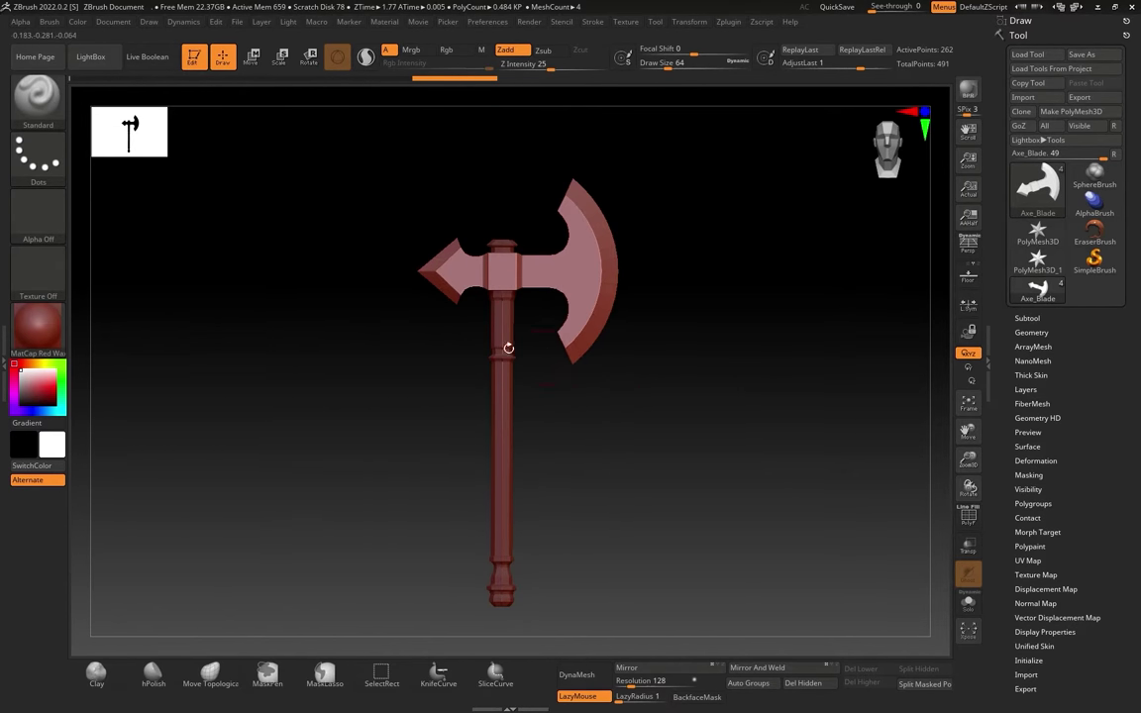
Step: Apply the BasicMaterial to the axe and flatten the canvas background by reducing its gradient range
click(56, 333)
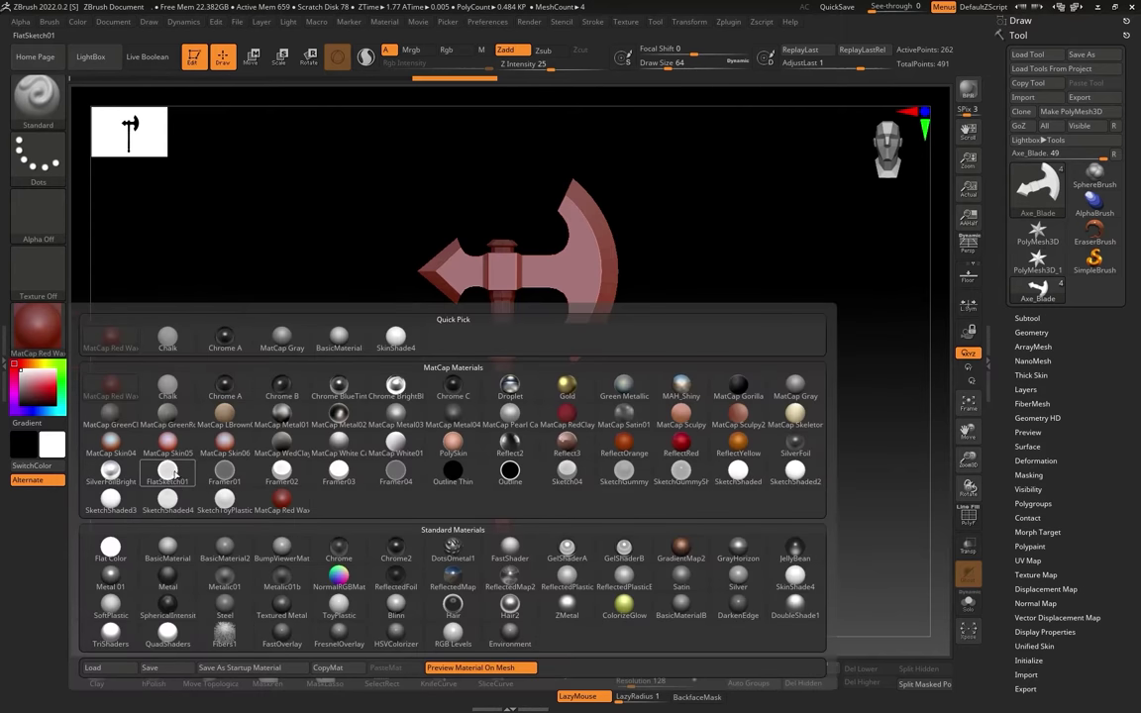
click(168, 550)
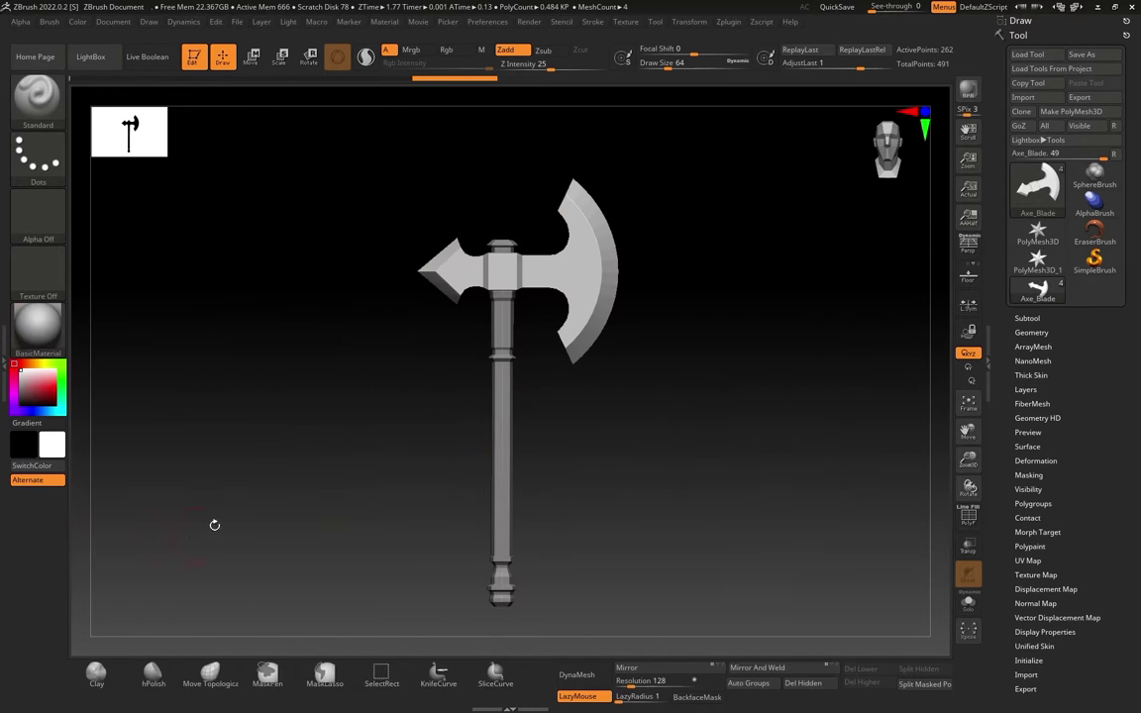
click(114, 21)
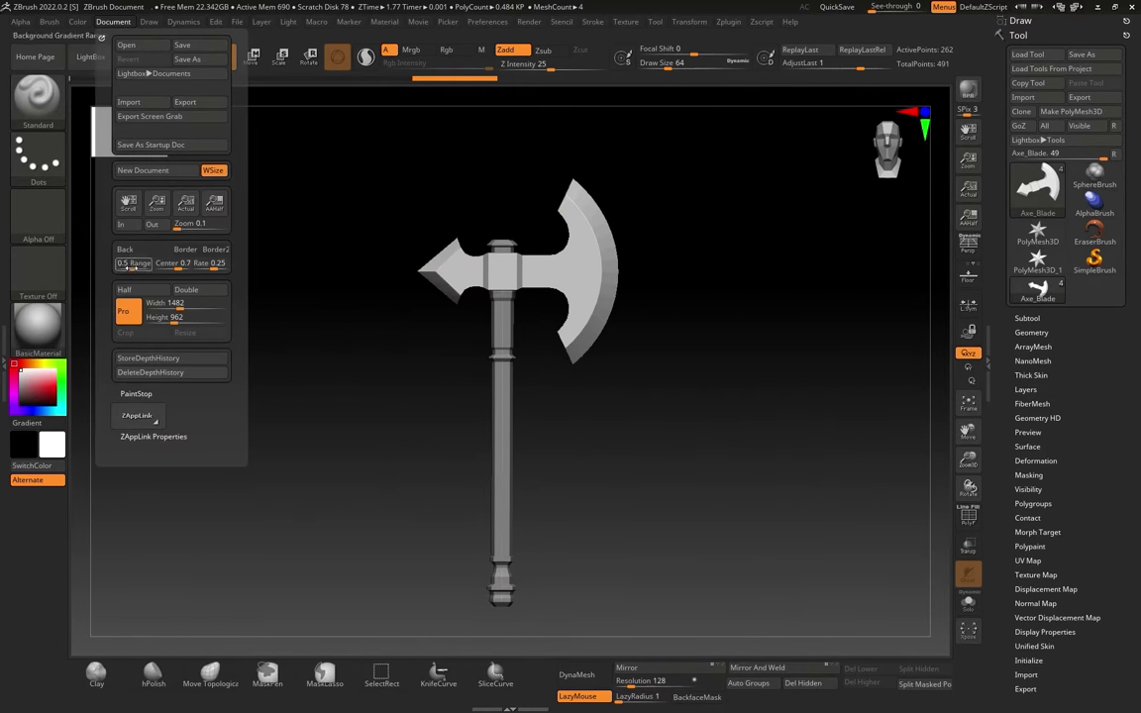
drag(124, 263, 114, 265)
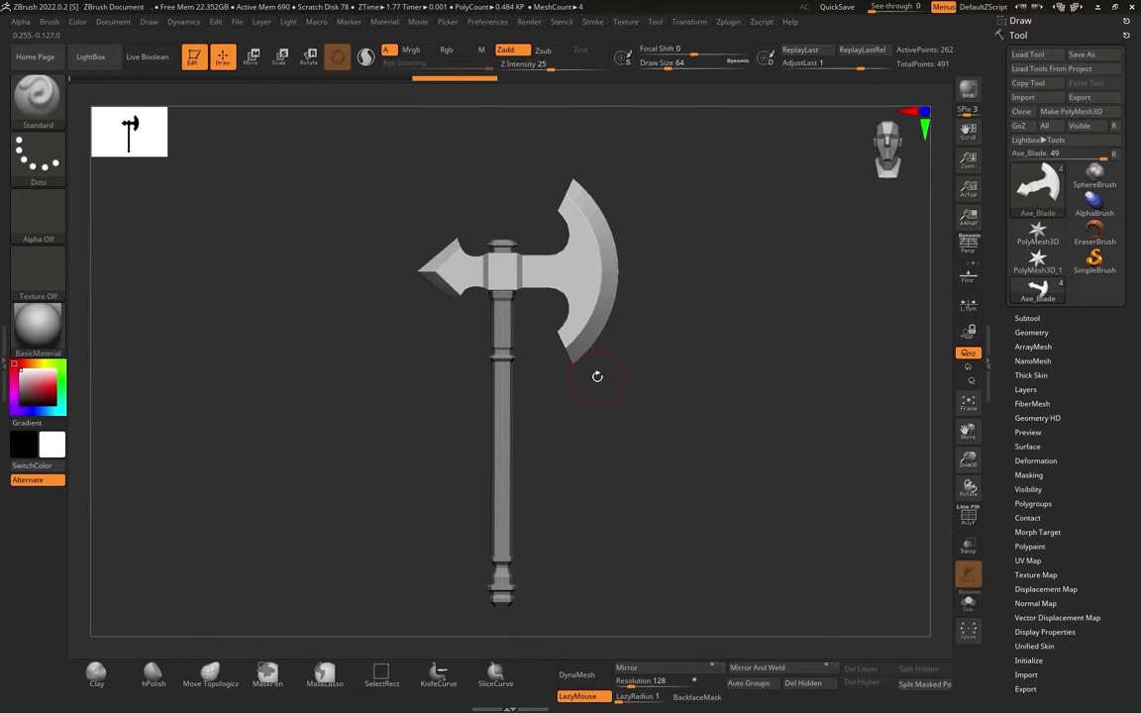
Step: Subdivide the axe blade with smoothing on, up to subdivision level 4
alt+drag(671, 393, 686, 372)
drag(722, 382, 723, 461)
alt+drag(685, 294, 773, 475)
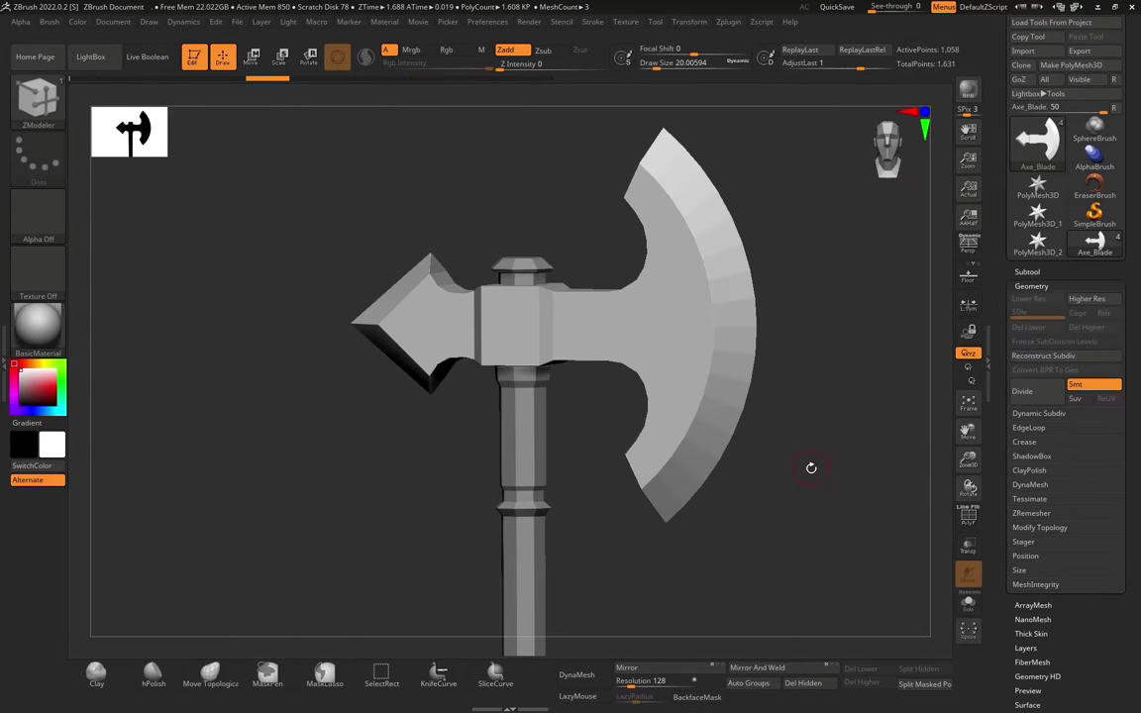
alt+drag(802, 507, 779, 390)
alt+drag(749, 361, 769, 321)
drag(775, 416, 665, 427)
alt+drag(673, 421, 779, 475)
click(1036, 285)
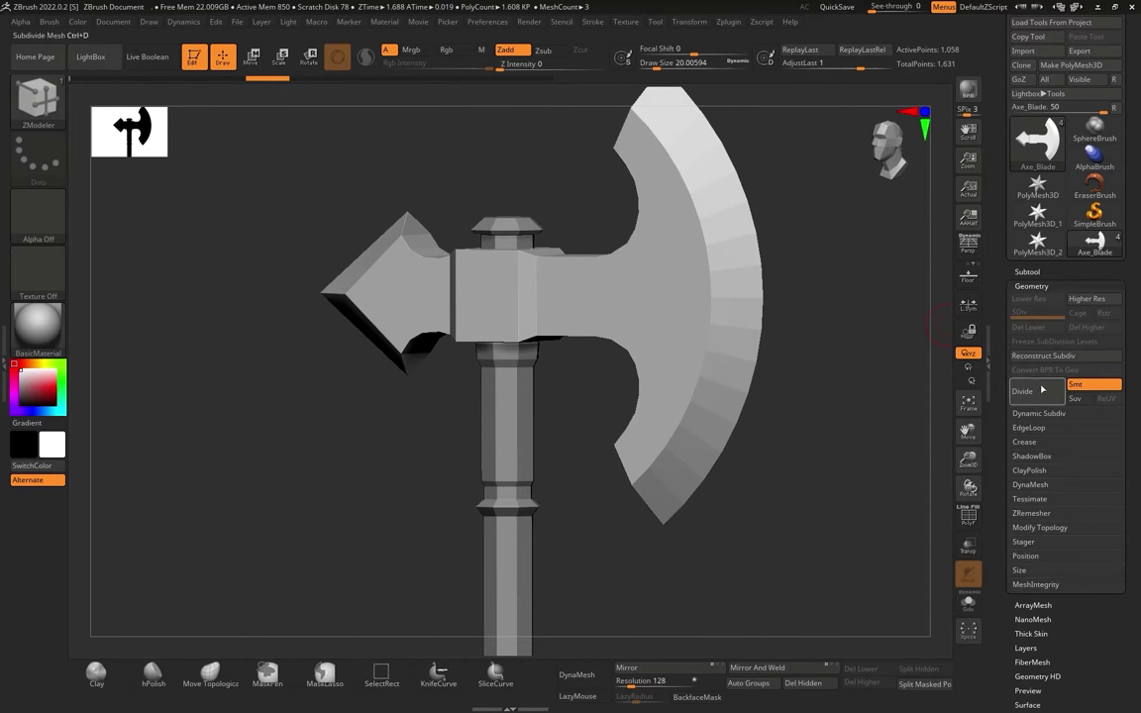
click(1045, 397)
click(1045, 396)
click(1045, 396)
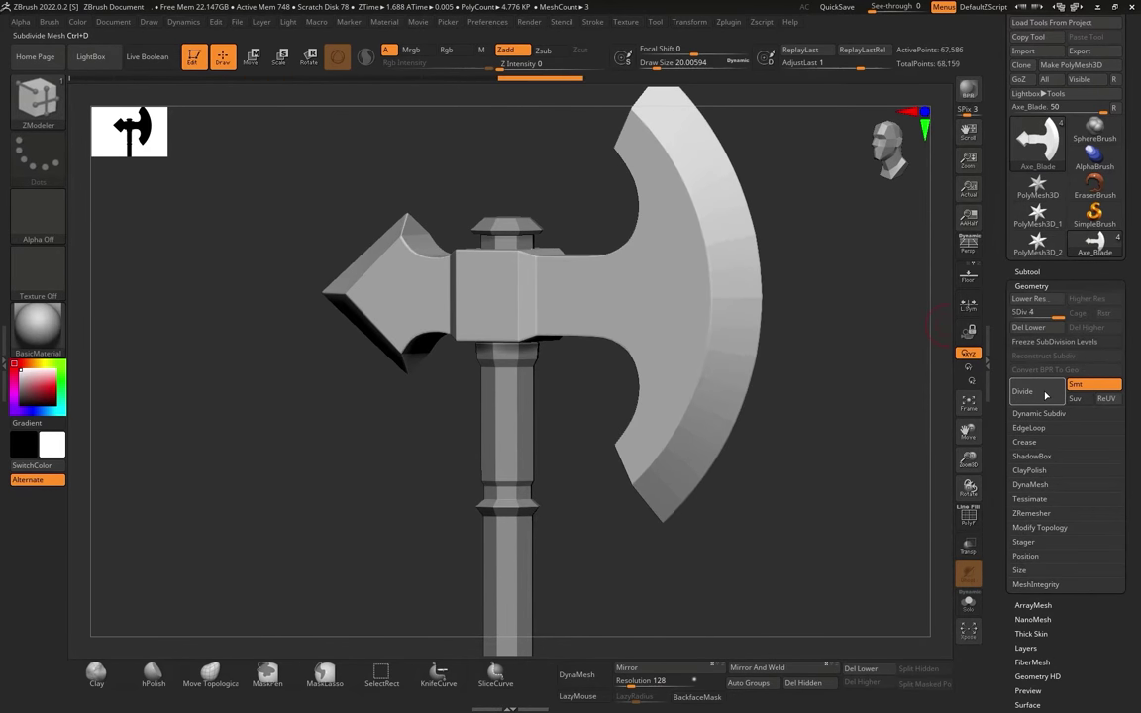
Step: Choose the DamStandard brush, test a stroke across the blade's flat face and undo that stroke
drag(887, 314, 840, 317)
key(b)
key(d)
key(s)
mouse_move(733, 242)
mouse_down()
mouse_move(710, 303)
mouse_move(667, 300)
mouse_up()
key(ctrl+z)
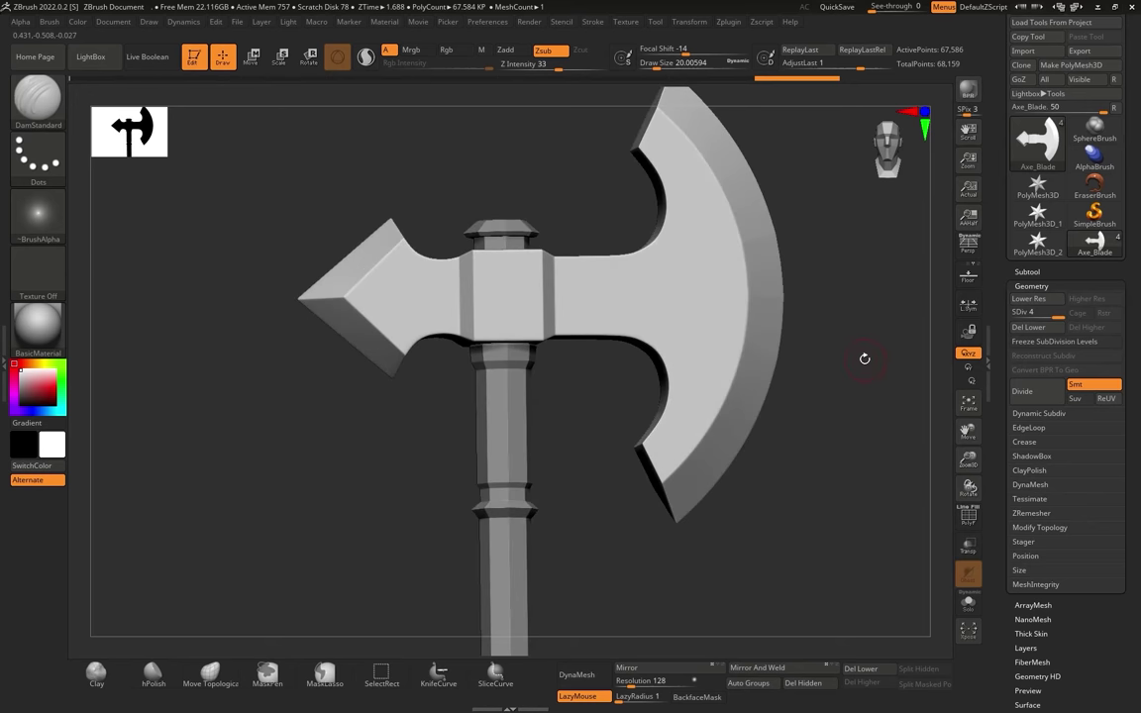
Step: Subdivide the axe blade further, up to subdivision level 6
alt+drag(854, 383, 860, 431)
key(ctrl+d)
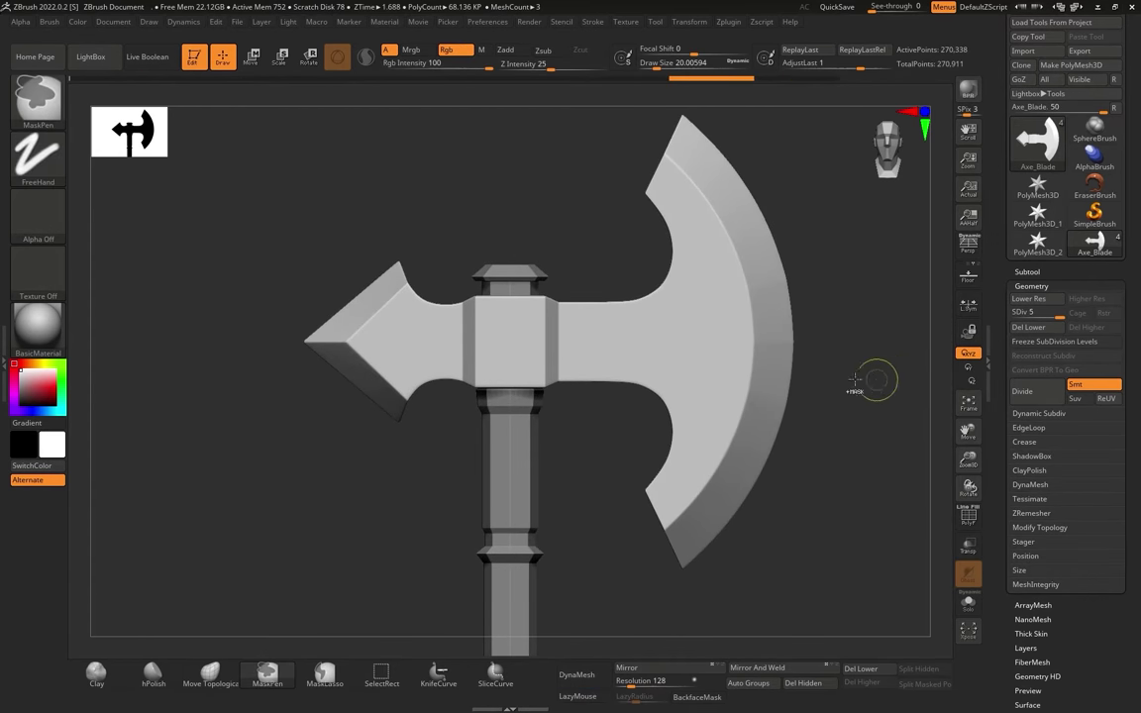
key(ctrl+z)
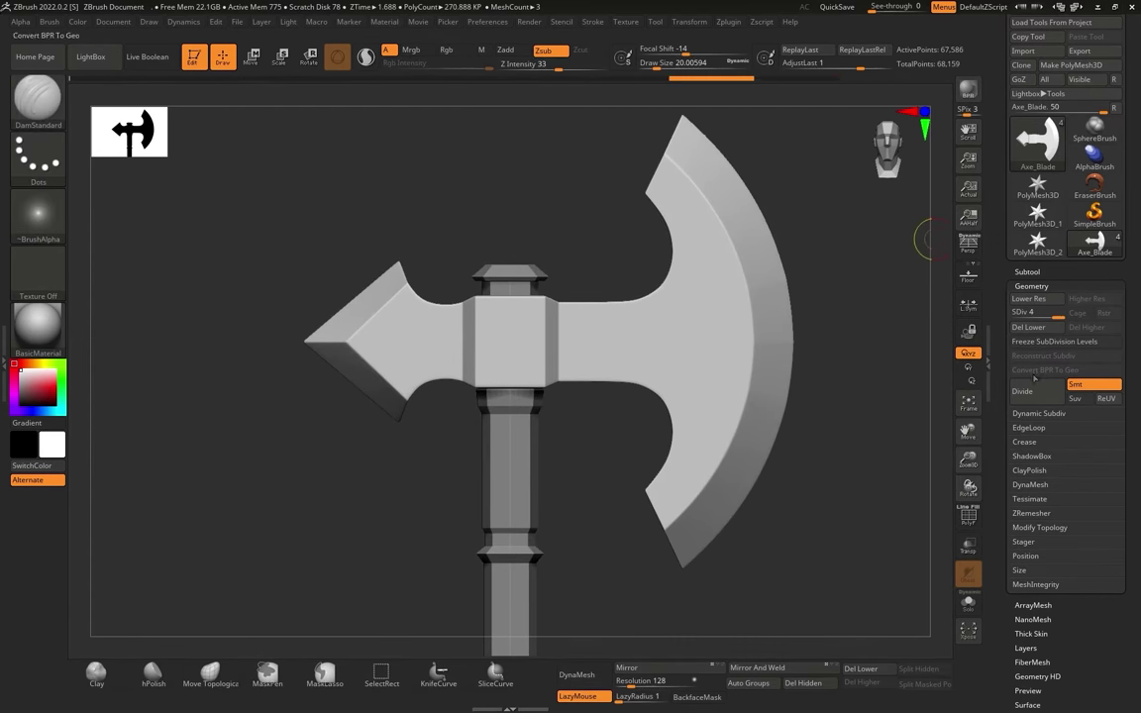
click(1036, 390)
key(ctrl+d)
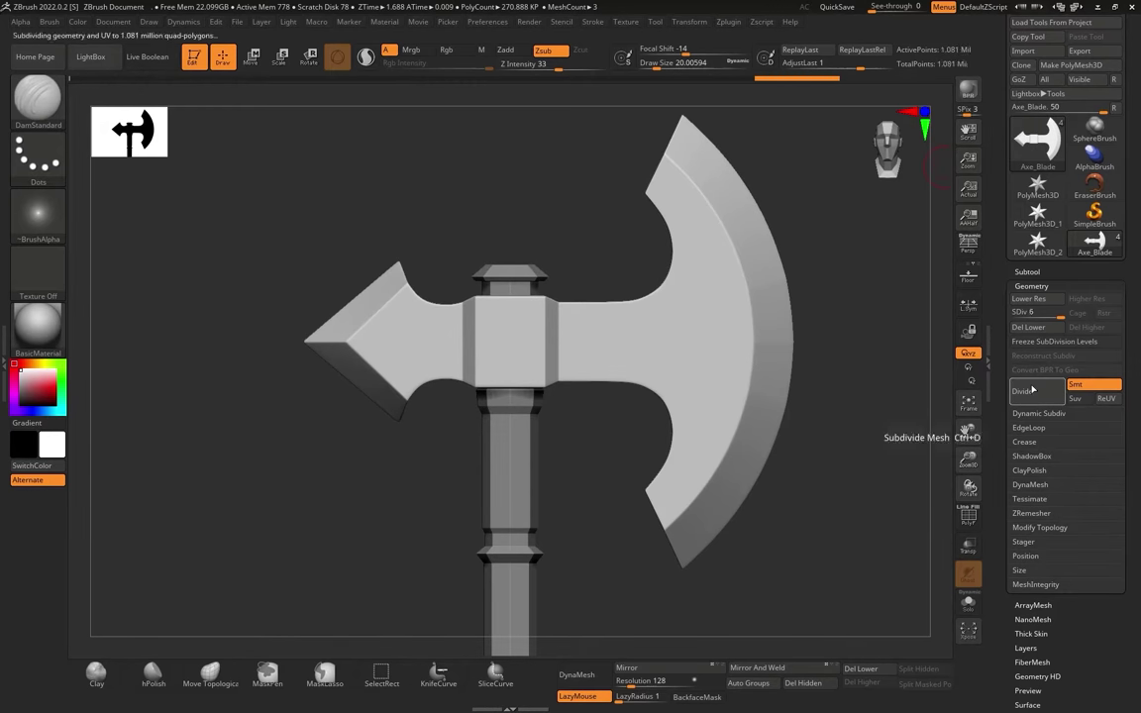
Step: Make the axe's handle body the active subtool and subdivide it up to level 6
alt+drag(837, 380, 851, 178)
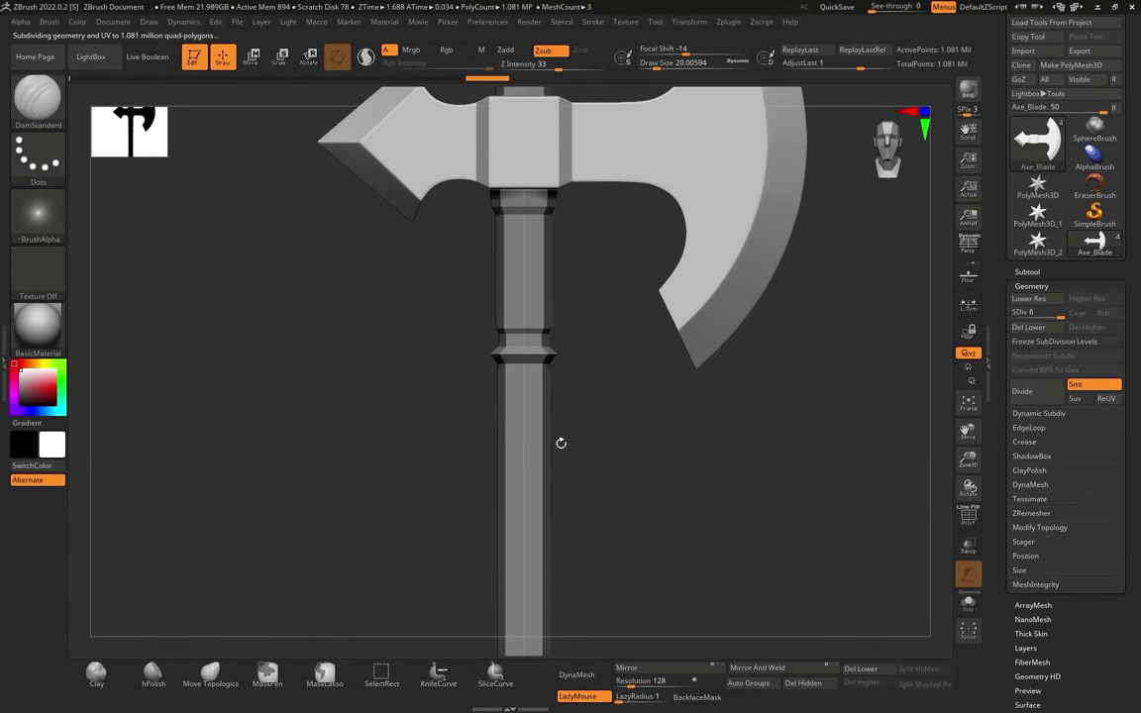
alt+click(540, 406)
alt+drag(644, 469, 669, 544)
click(1032, 396)
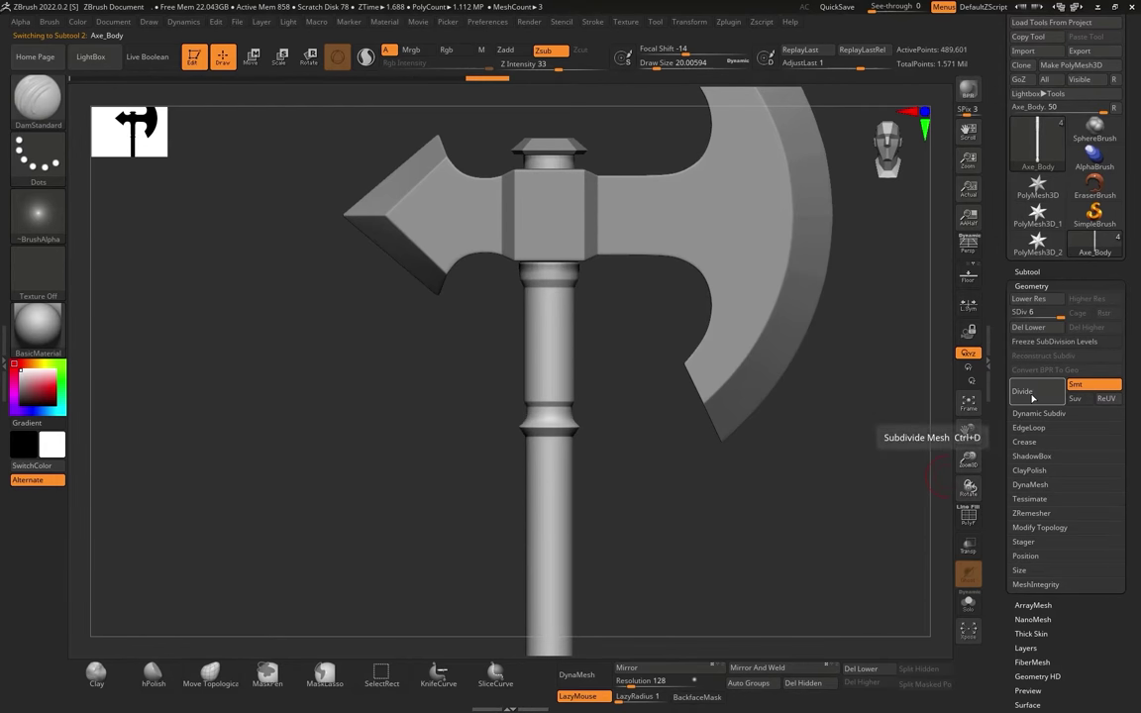
Step: Make the cap on top of the handle the active subtool and subdivide it up to level 4
alt+drag(789, 580, 794, 306)
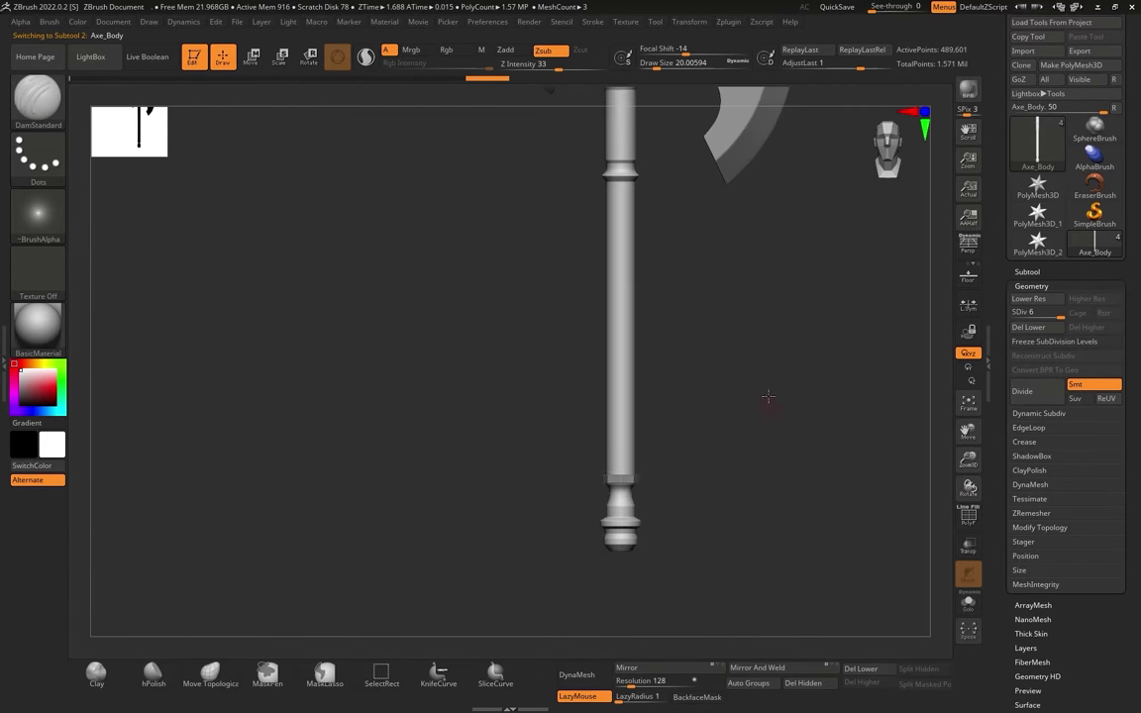
alt+drag(767, 397, 761, 382)
alt+drag(798, 164, 821, 463)
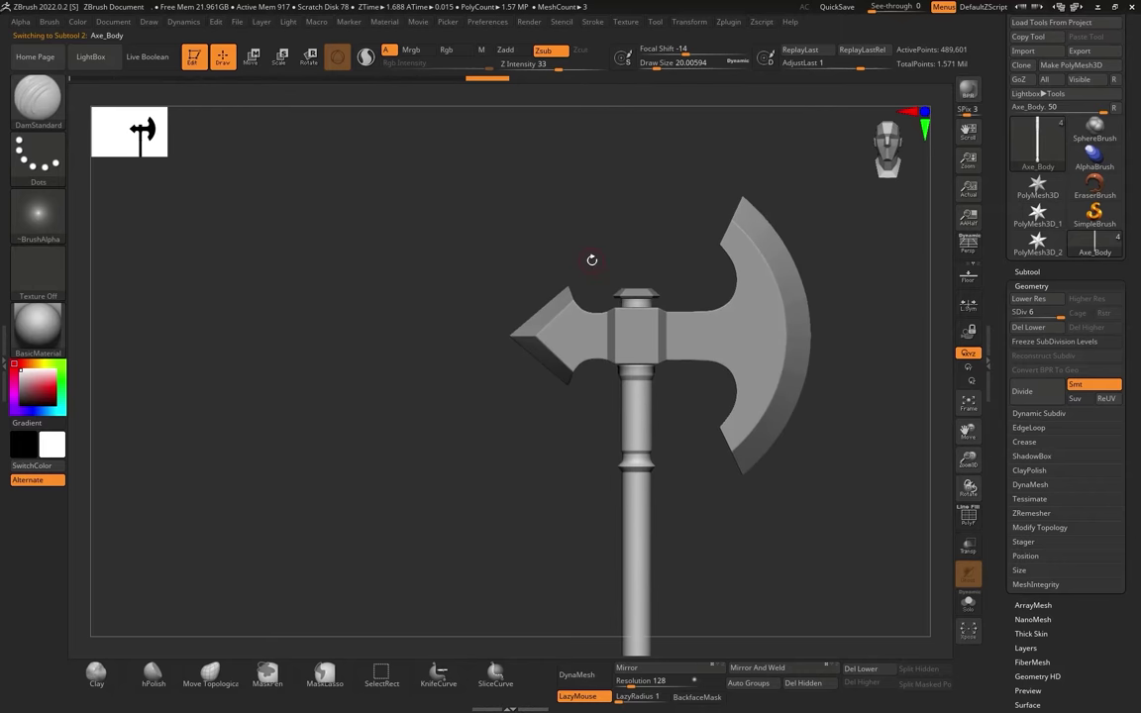
alt+click(636, 290)
mouse_move(676, 208)
alt+mouse_down()
mouse_move(700, 316)
mouse_move(733, 349)
mouse_move(728, 287)
mouse_move(670, 230)
alt+mouse_up()
click(1057, 403)
click(1057, 403)
click(1057, 406)
alt+drag(736, 496, 751, 199)
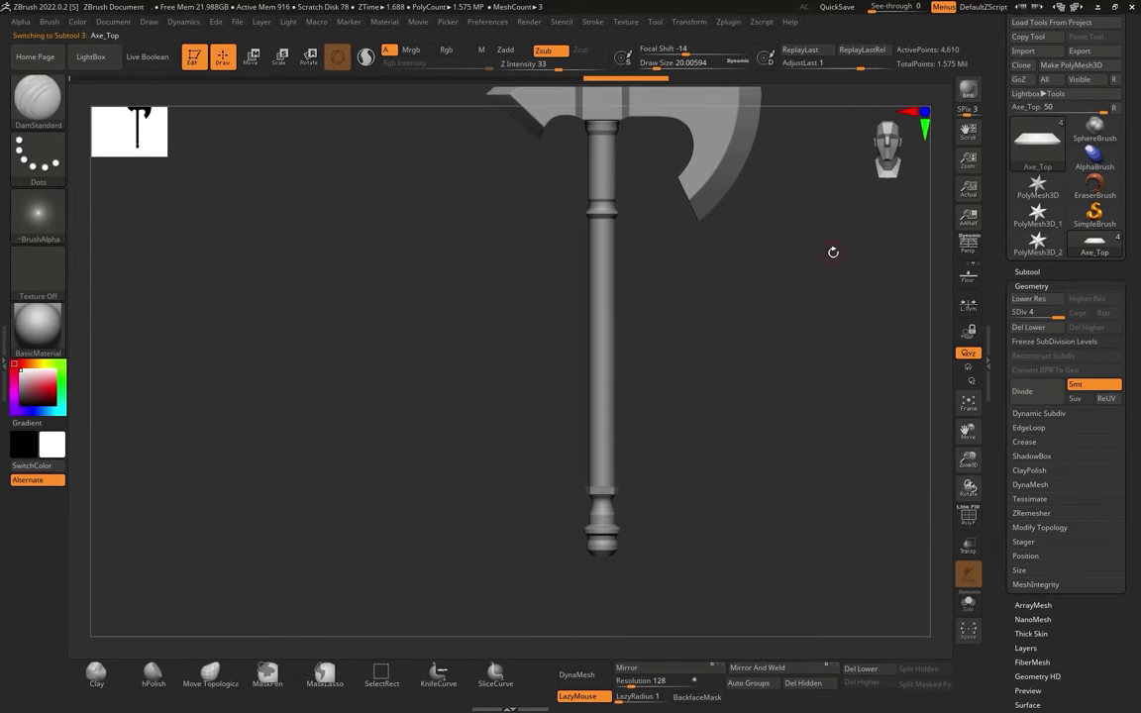
drag(833, 252, 804, 273)
alt+drag(804, 273, 958, 428)
drag(703, 422, 899, 503)
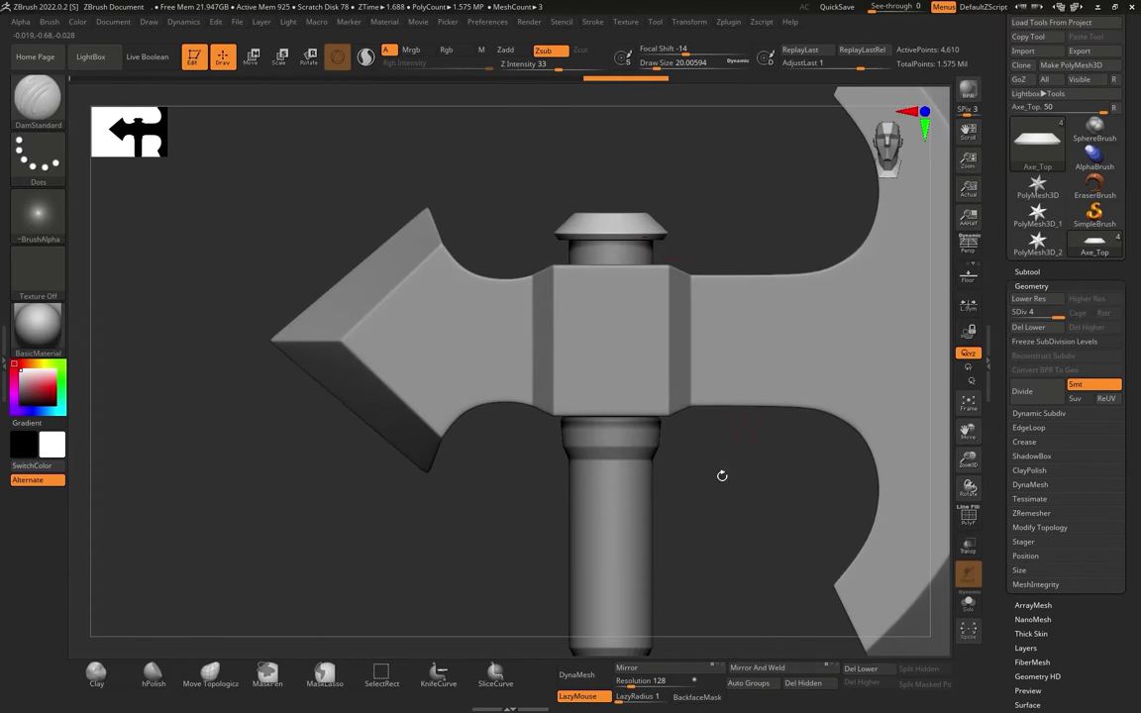
Step: Make the belt ring just above the handle's pommel the active subtool and subdivide it several times
alt+drag(721, 473, 705, 367)
alt+drag(745, 505, 685, 323)
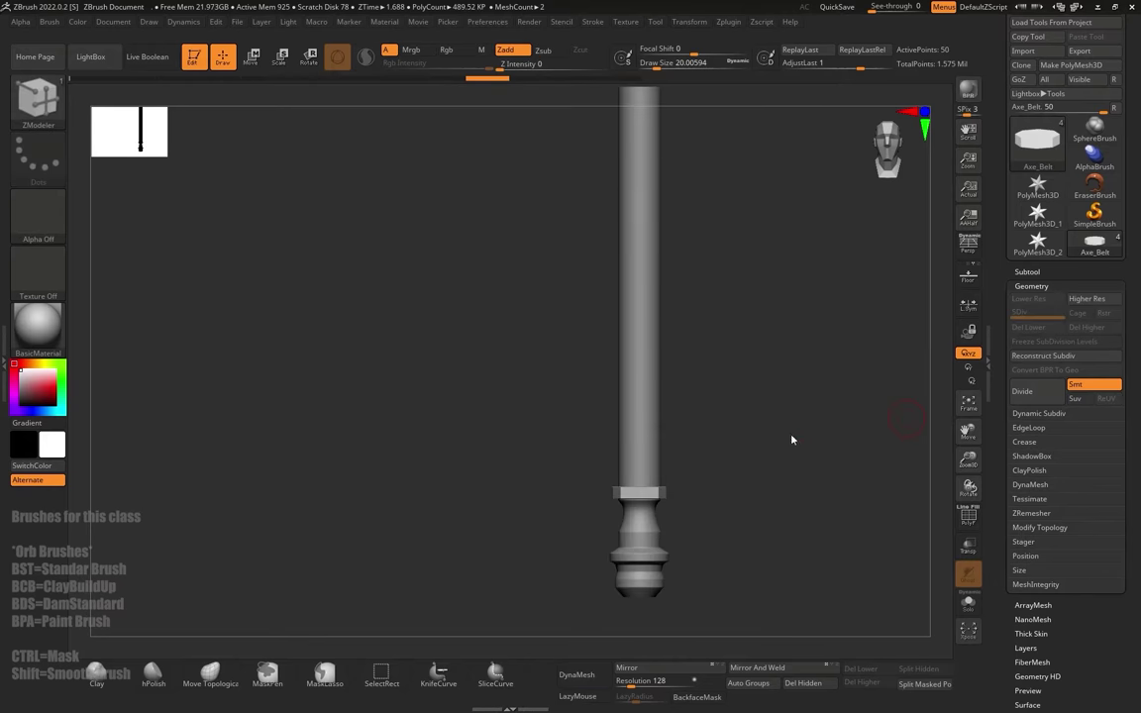
drag(793, 439, 781, 367)
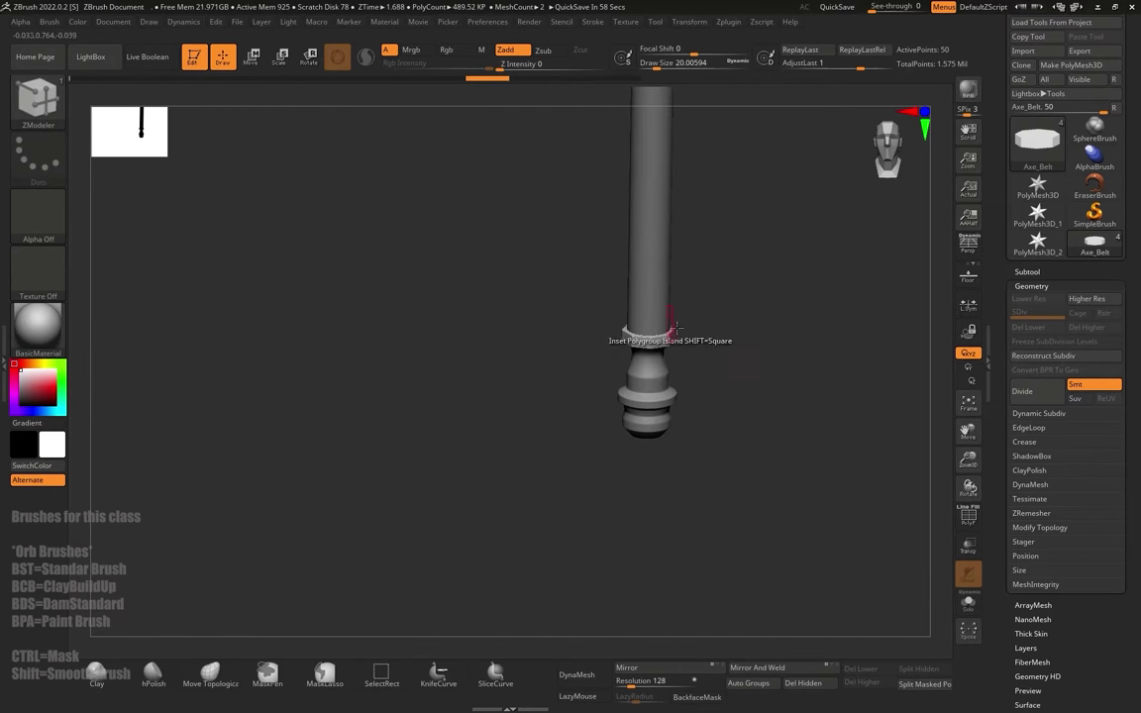
click(1026, 390)
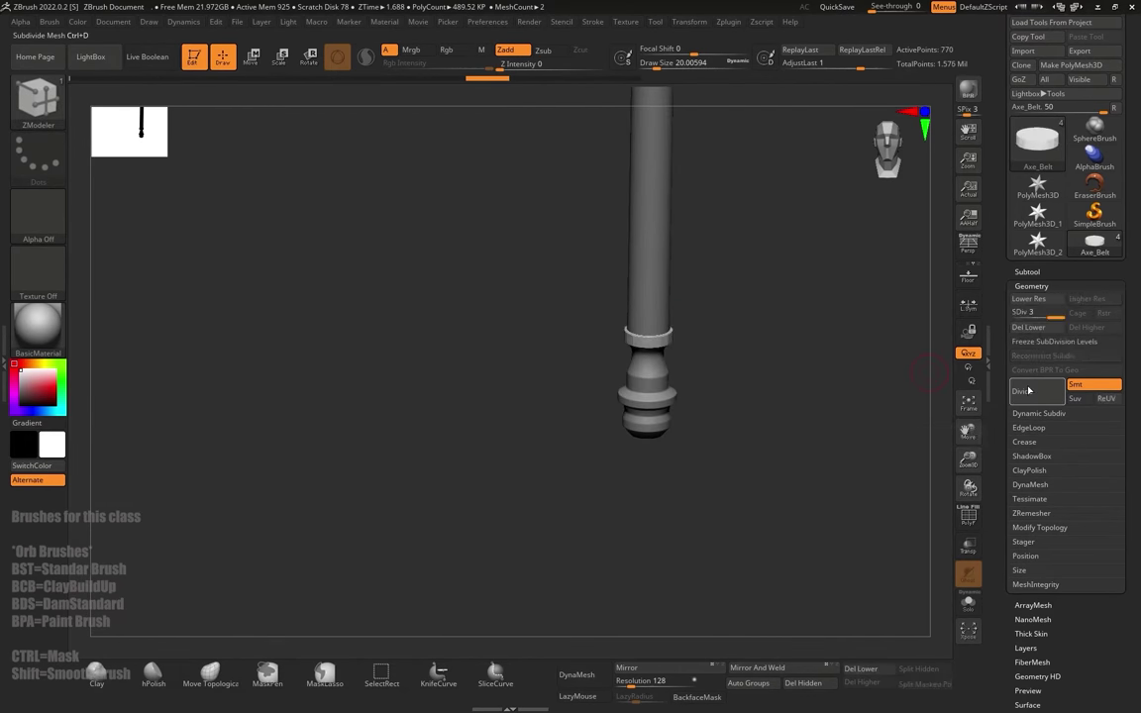
click(1028, 390)
Step: Make the axe blade the active subtool and choose the Orb_Slash04 brush
drag(843, 268, 789, 305)
alt+drag(790, 331, 805, 442)
drag(838, 401, 787, 436)
shift+drag(787, 436, 779, 469)
alt+click(676, 375)
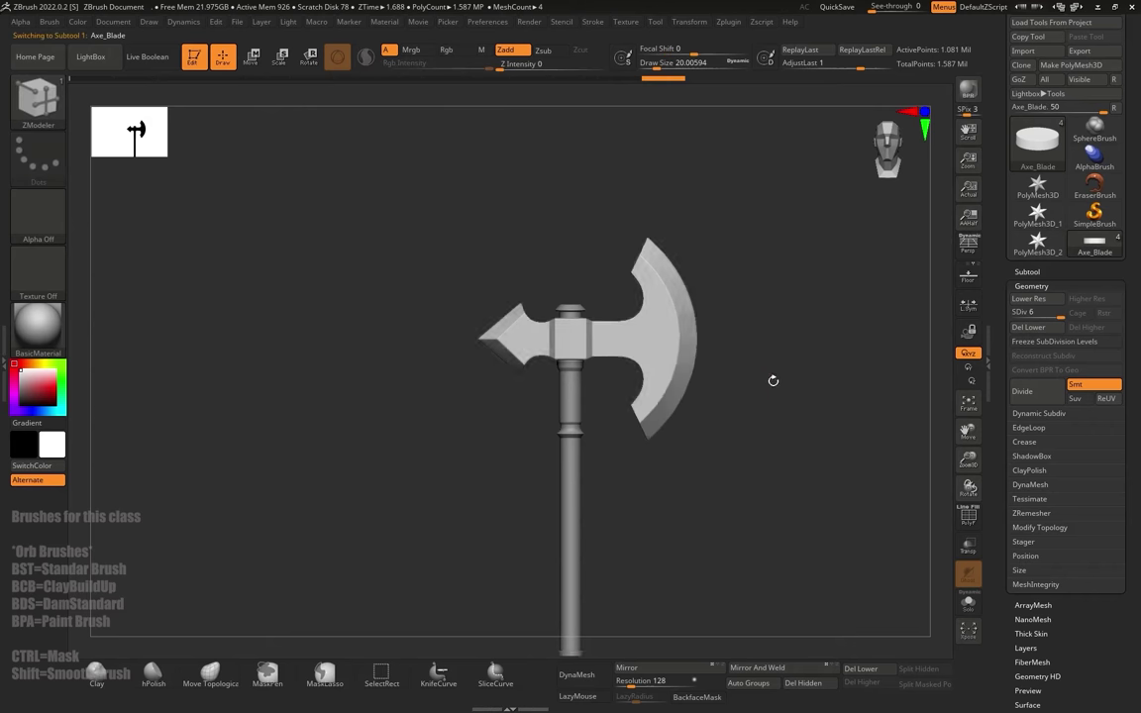
alt+drag(775, 382, 830, 478)
alt+drag(901, 118, 837, 593)
alt+drag(870, 469, 873, 417)
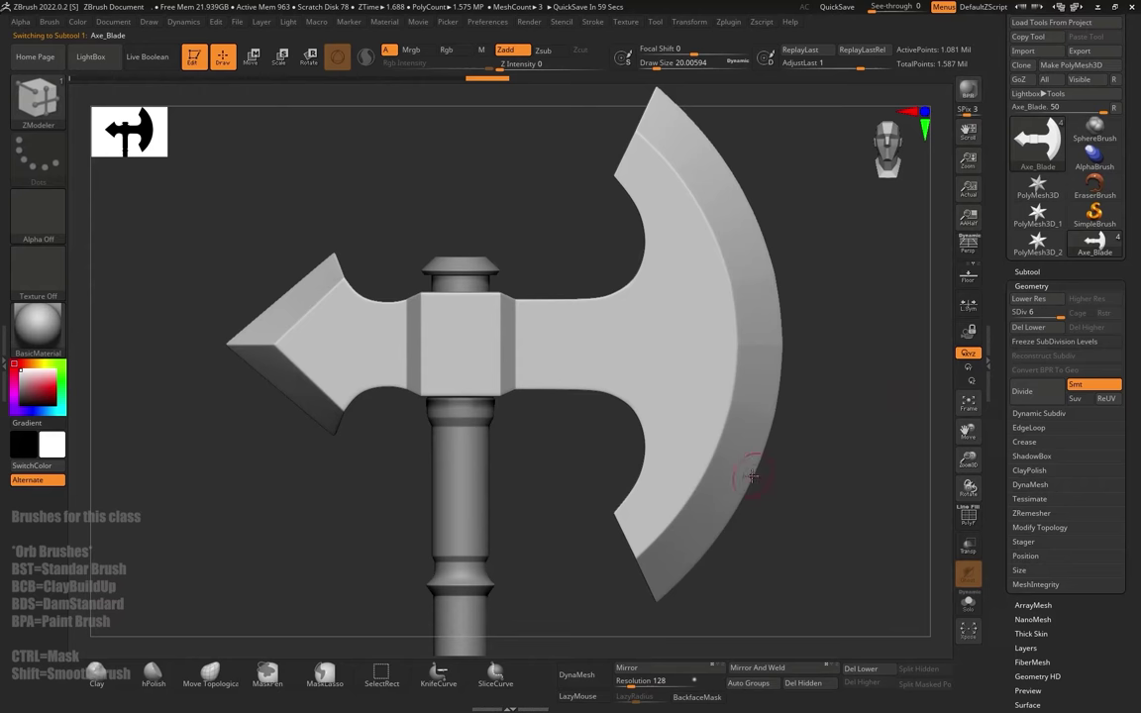
key(b)
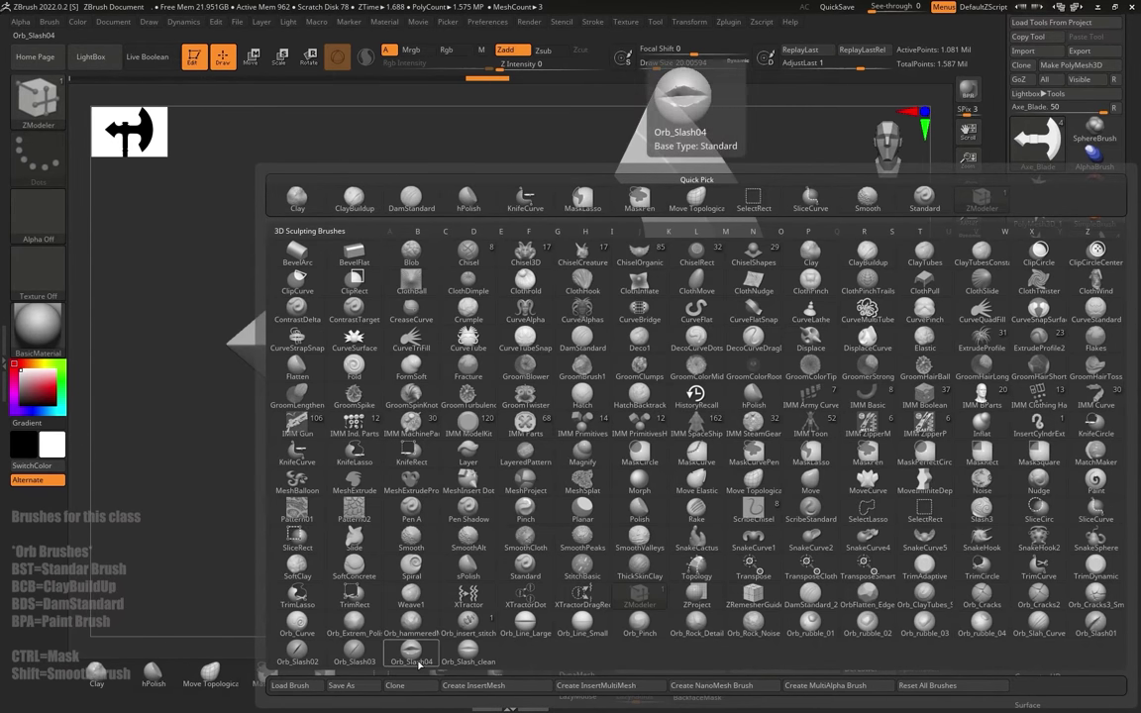
click(414, 652)
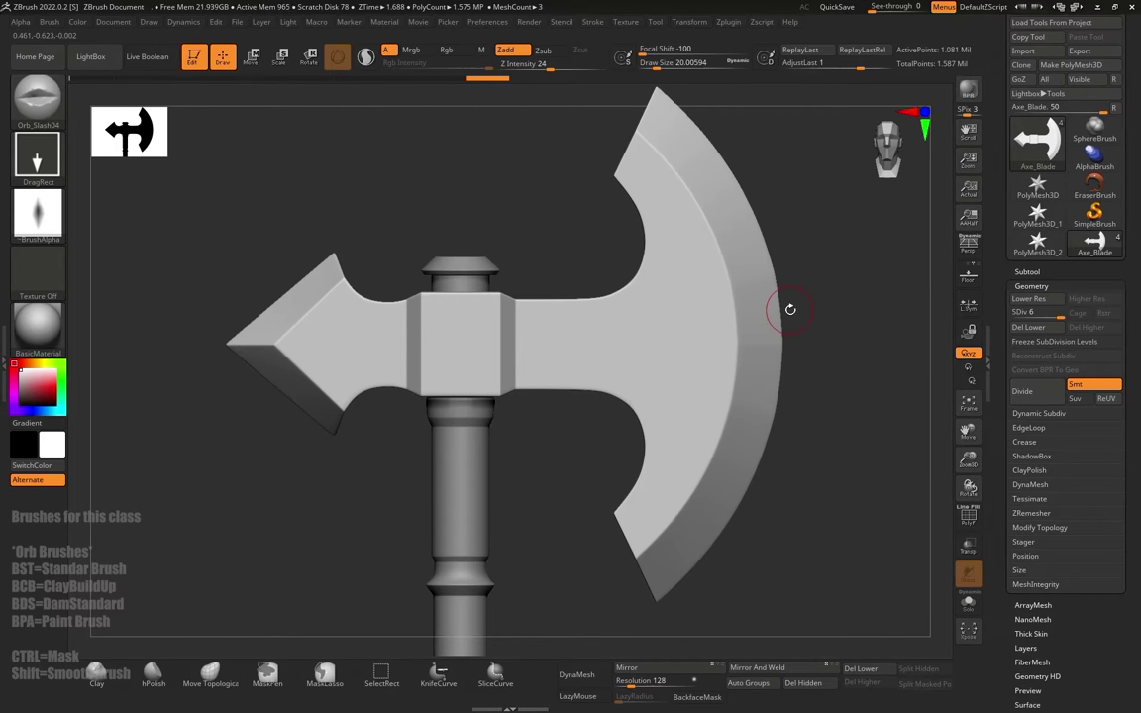
drag(700, 239, 715, 240)
drag(800, 196, 797, 214)
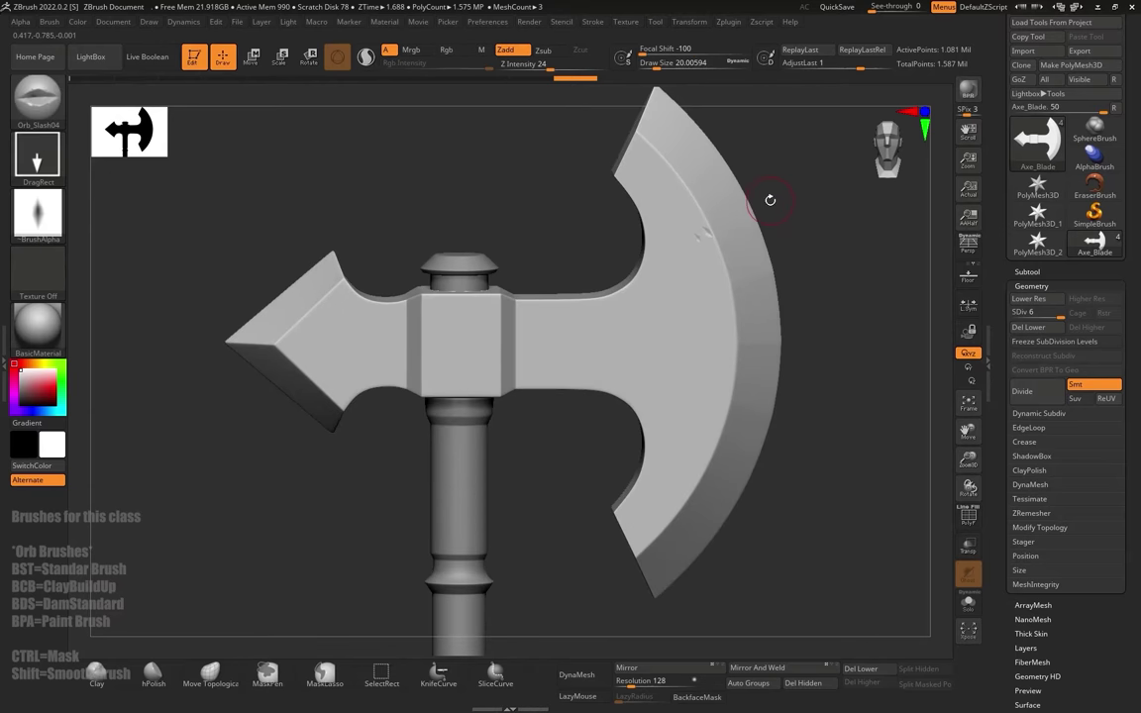
key(ctrl)
key(ctrl)
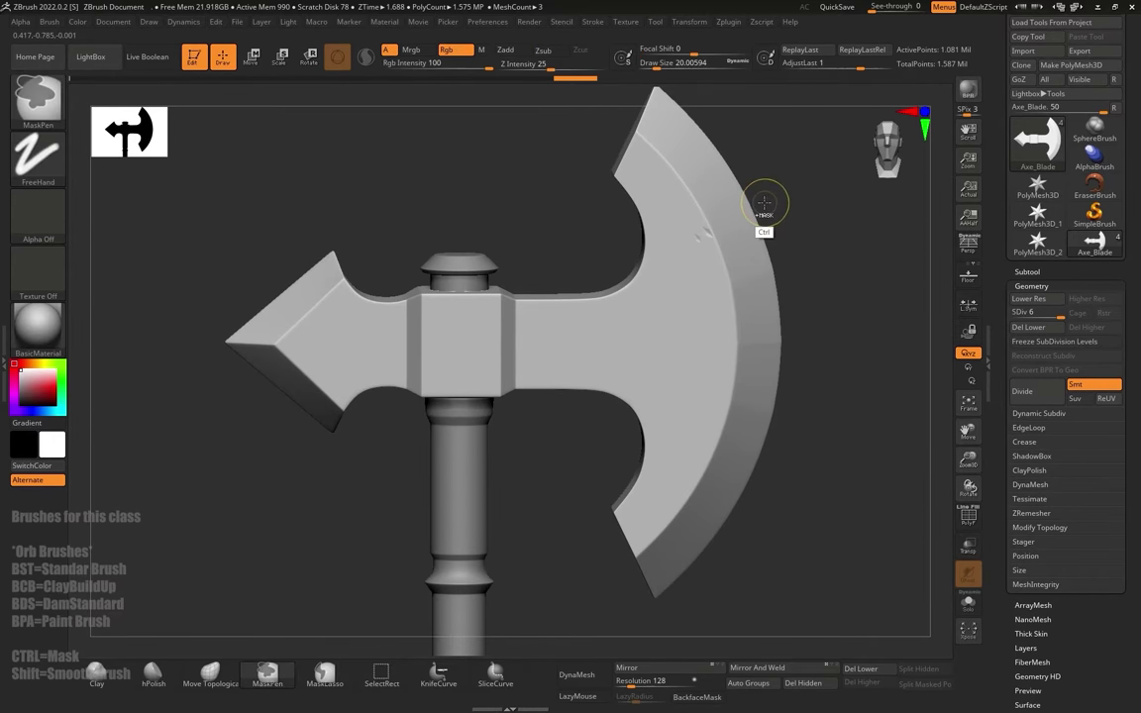
key(ctrl)
key(ctrl+z)
key(ctrl+z)
Step: Set the draw size to 112 and stamp large slash cuts into the blade's upper bevel, redoing unsatisfactory ones
key(s)
mouse_move(694, 214)
mouse_down()
mouse_move(714, 222)
mouse_move(701, 242)
mouse_up()
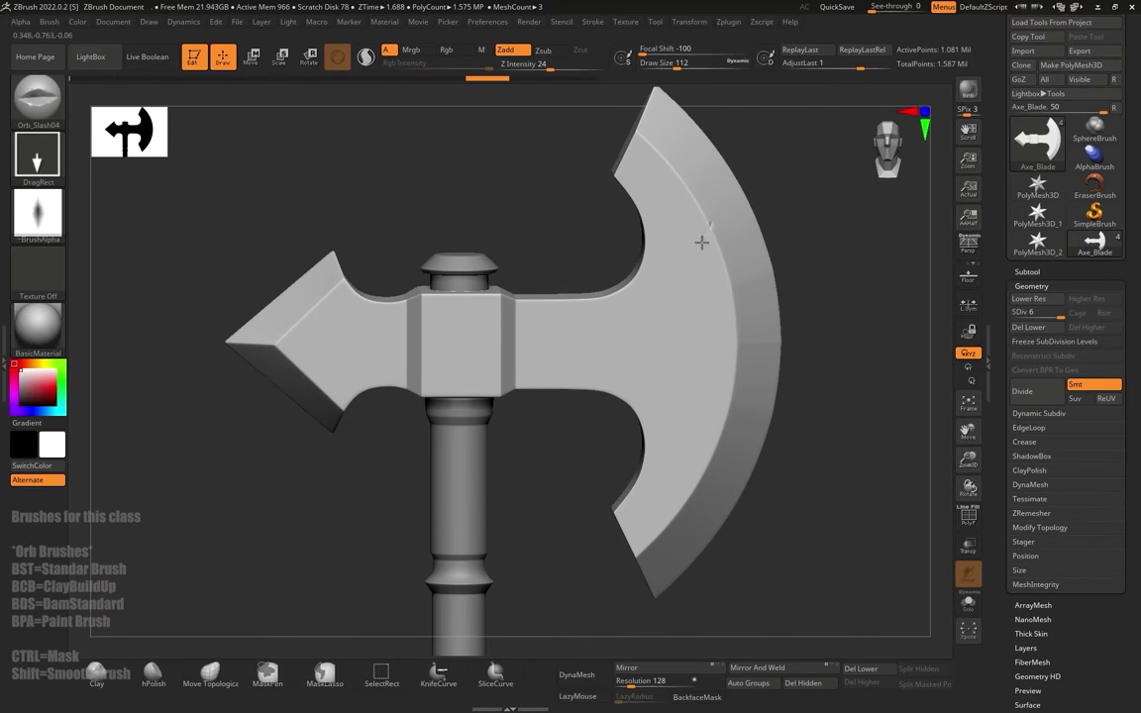
drag(681, 284, 635, 343)
drag(809, 176, 854, 177)
key(ctrl+z)
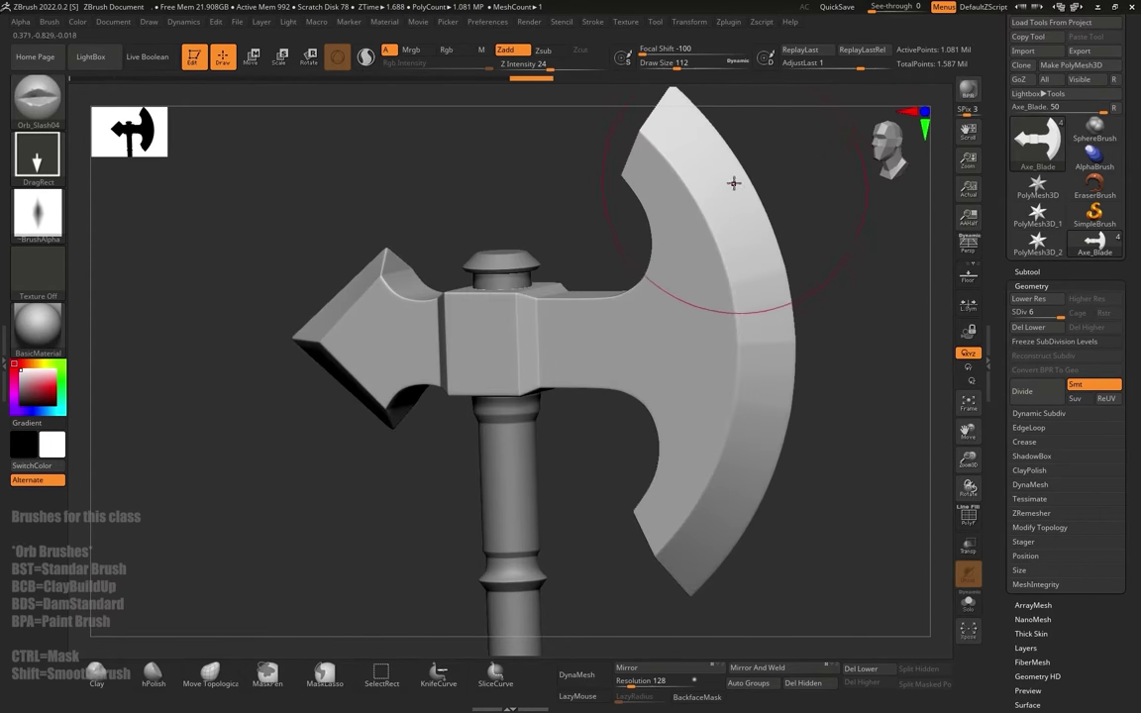
drag(730, 188, 639, 389)
drag(842, 244, 768, 212)
drag(592, 259, 728, 325)
Step: Reduce the draw size to about 20 and stamp small nicks into the middle of the blade's cutting edge
key(s)
mouse_move(790, 301)
alt+mouse_down()
mouse_move(760, 227)
mouse_move(738, 230)
alt+mouse_up()
alt+drag(774, 228, 753, 269)
key(s)
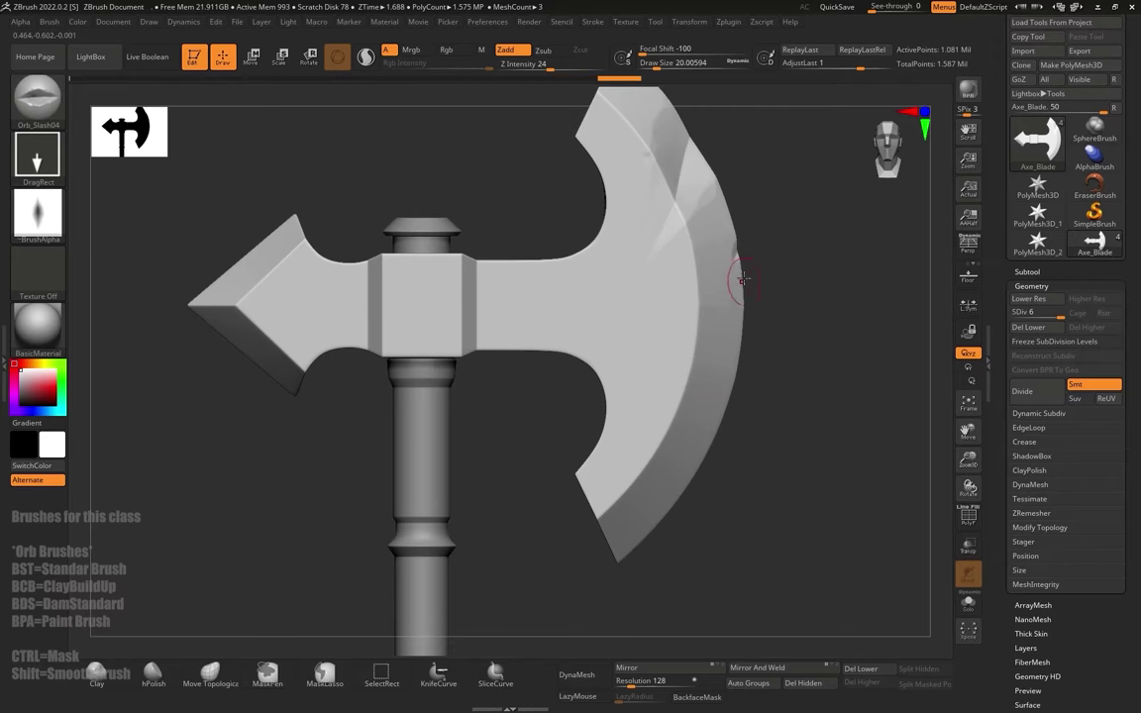
key(ctrl+z)
drag(741, 278, 752, 326)
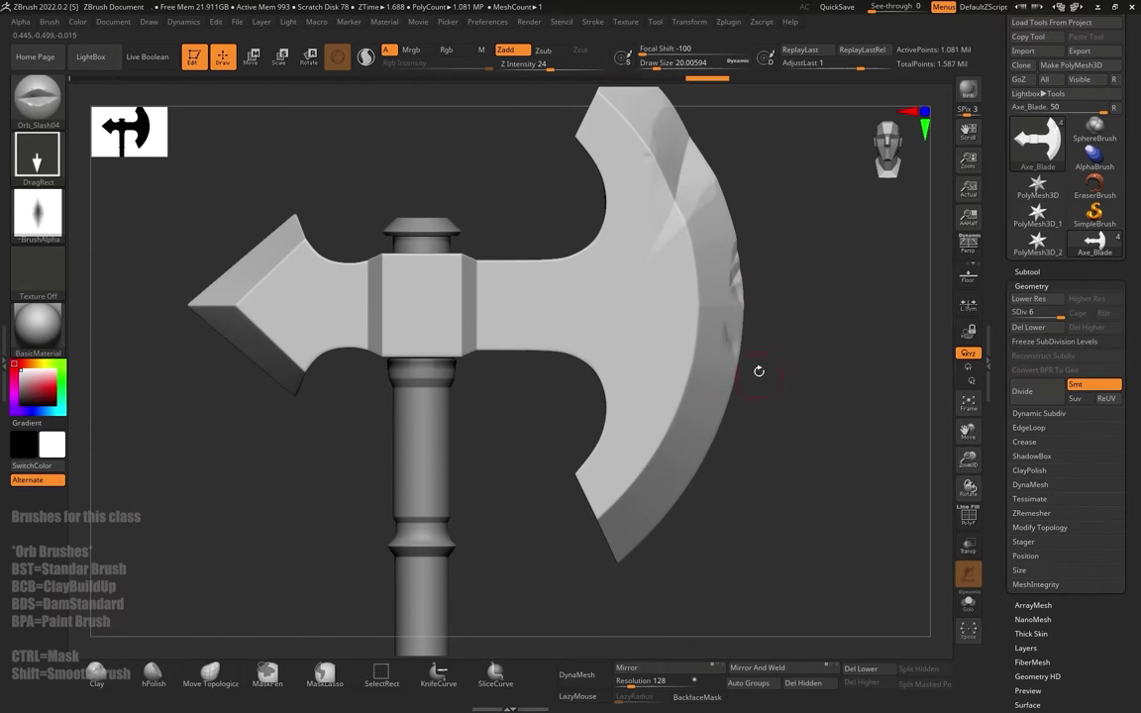
mouse_move(749, 325)
mouse_down()
mouse_move(723, 308)
mouse_move(770, 324)
mouse_up()
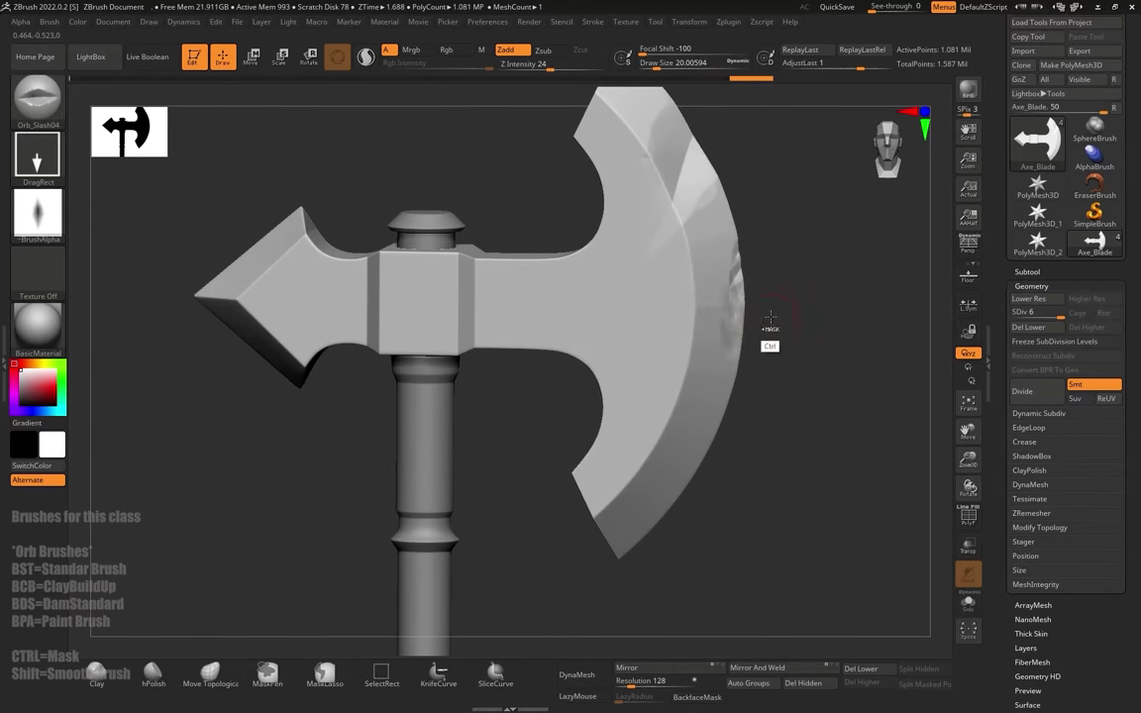
Step: Undo the last edge nicks and stamp replacement nicks farther down the blade's cutting edge
key(ctrl+z)
key(ctrl+z)
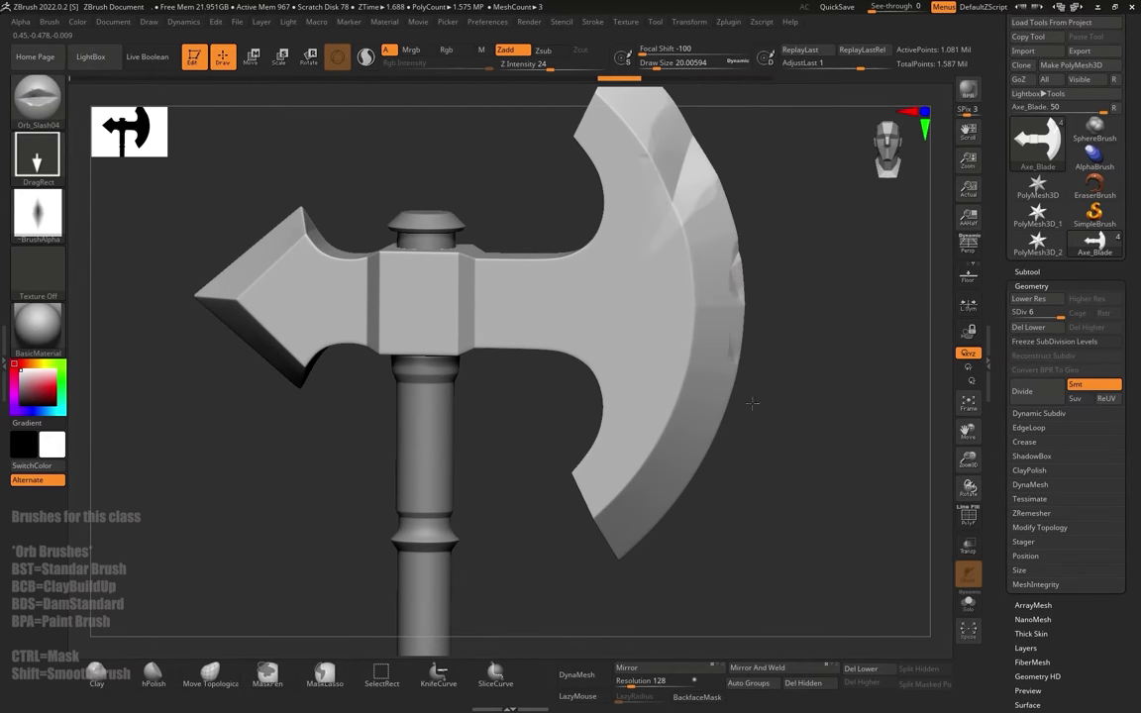
drag(764, 401, 745, 367)
key(ctrl+z)
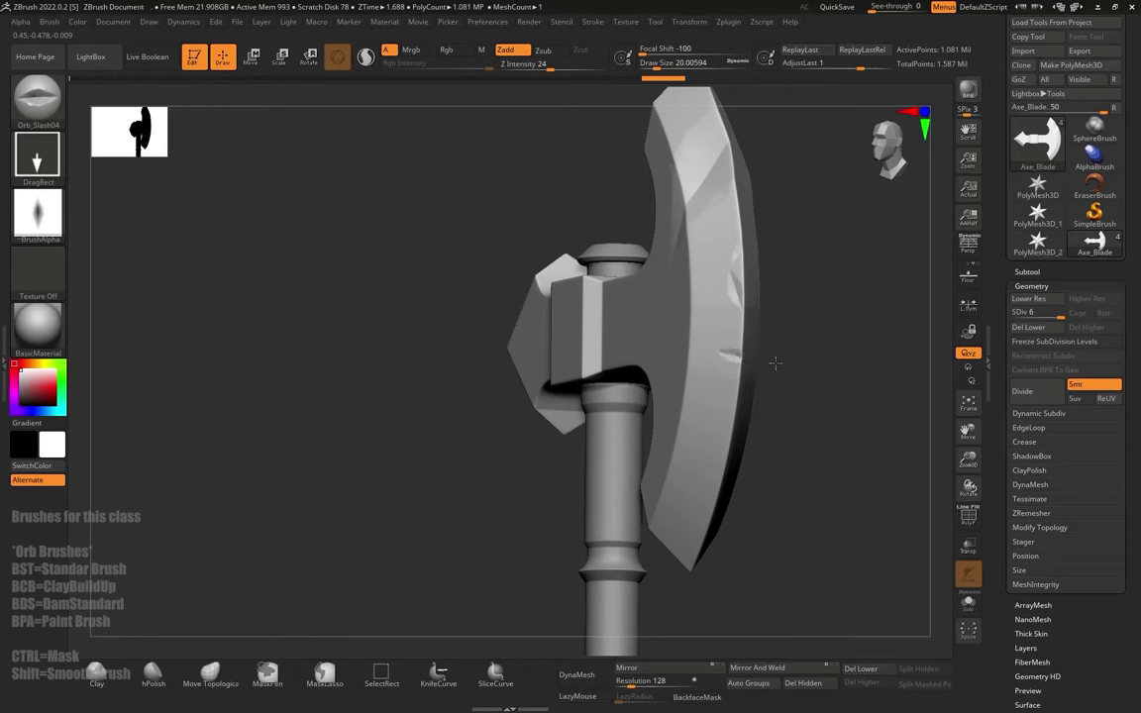
drag(821, 342, 825, 248)
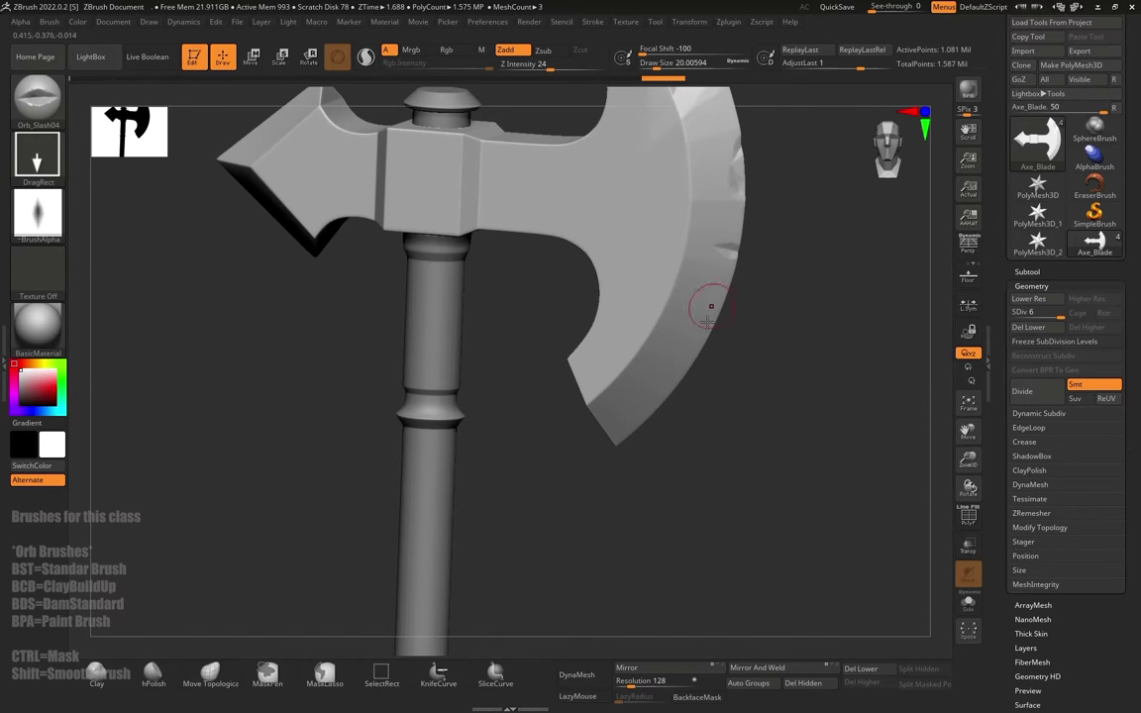
drag(723, 277, 724, 270)
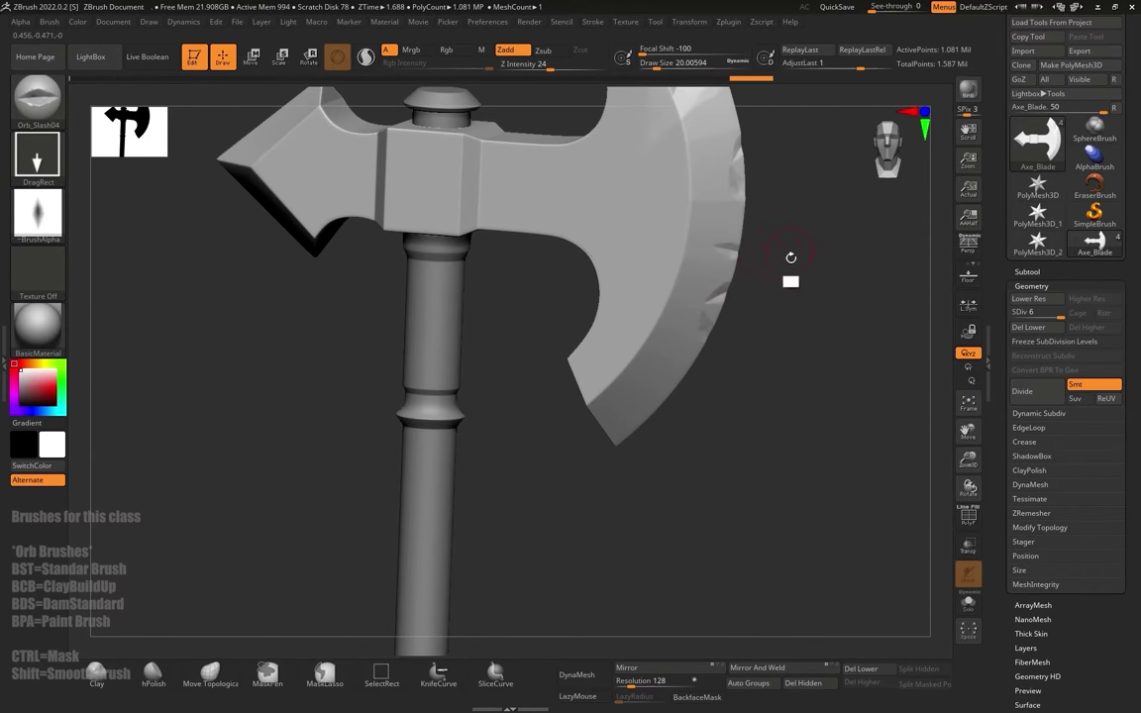
Step: Stamp medium slashes along the ridge between the blade's bevel and flat face, using draw sizes of about 35 and 54
alt+drag(790, 258, 762, 409)
drag(701, 259, 754, 309)
right_drag(691, 181, 680, 193)
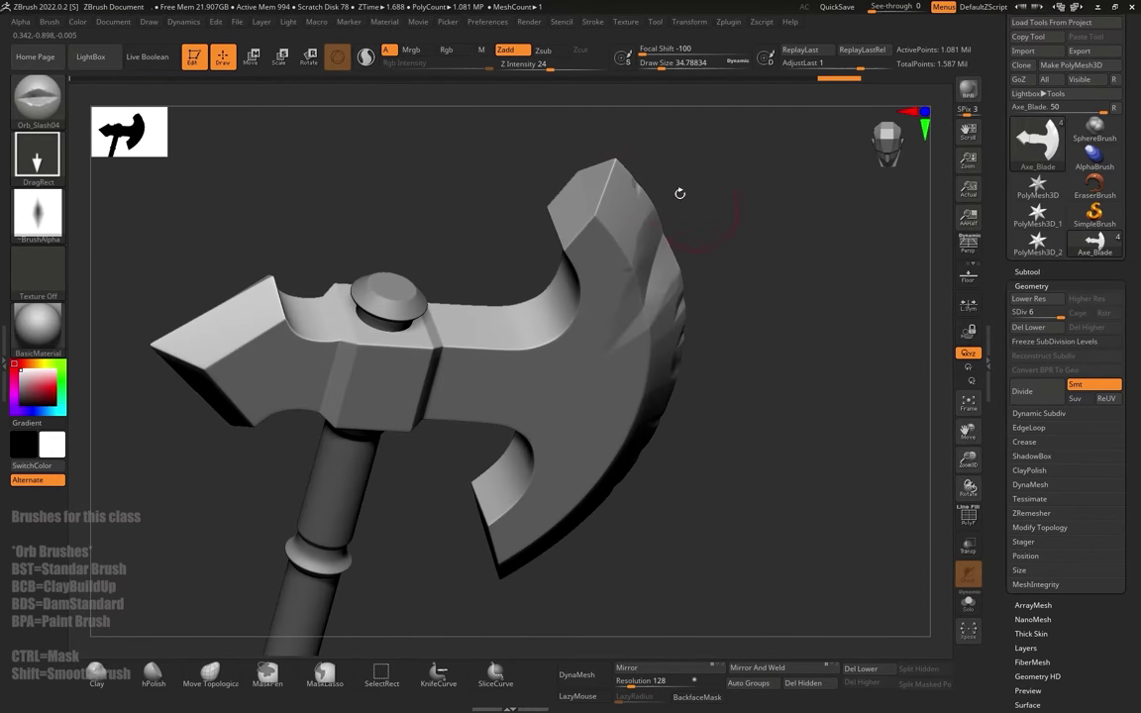
mouse_move(716, 241)
shift+mouse_down()
mouse_move(739, 168)
mouse_move(732, 136)
shift+mouse_up()
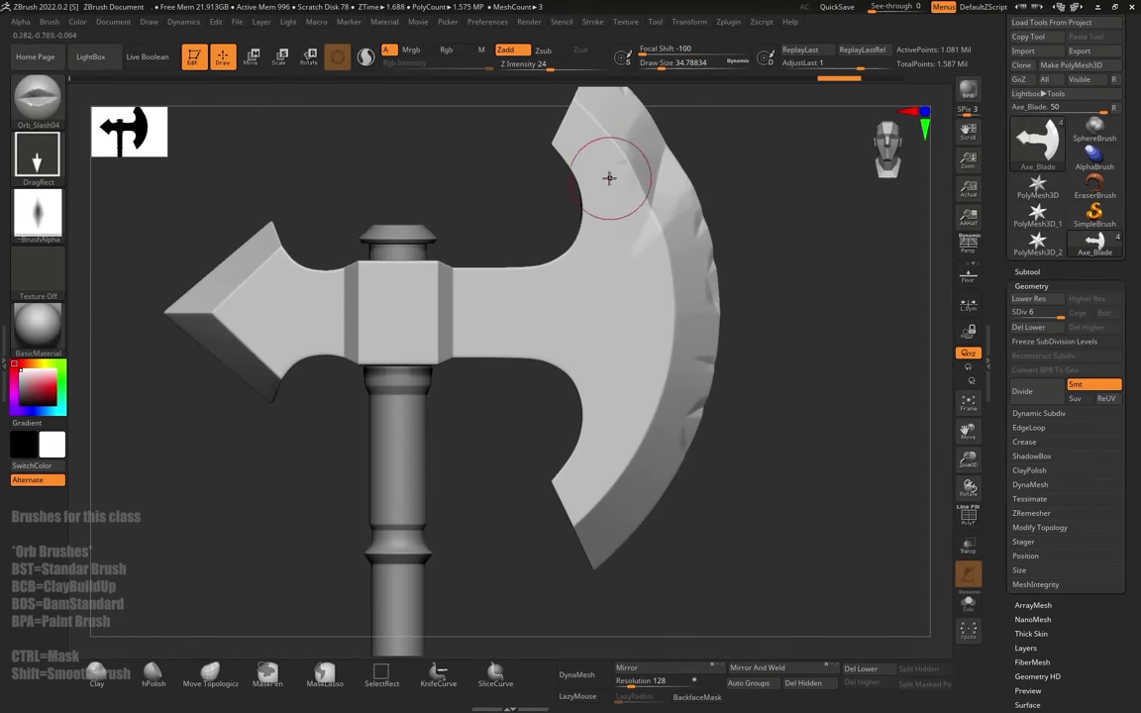
drag(609, 178, 648, 232)
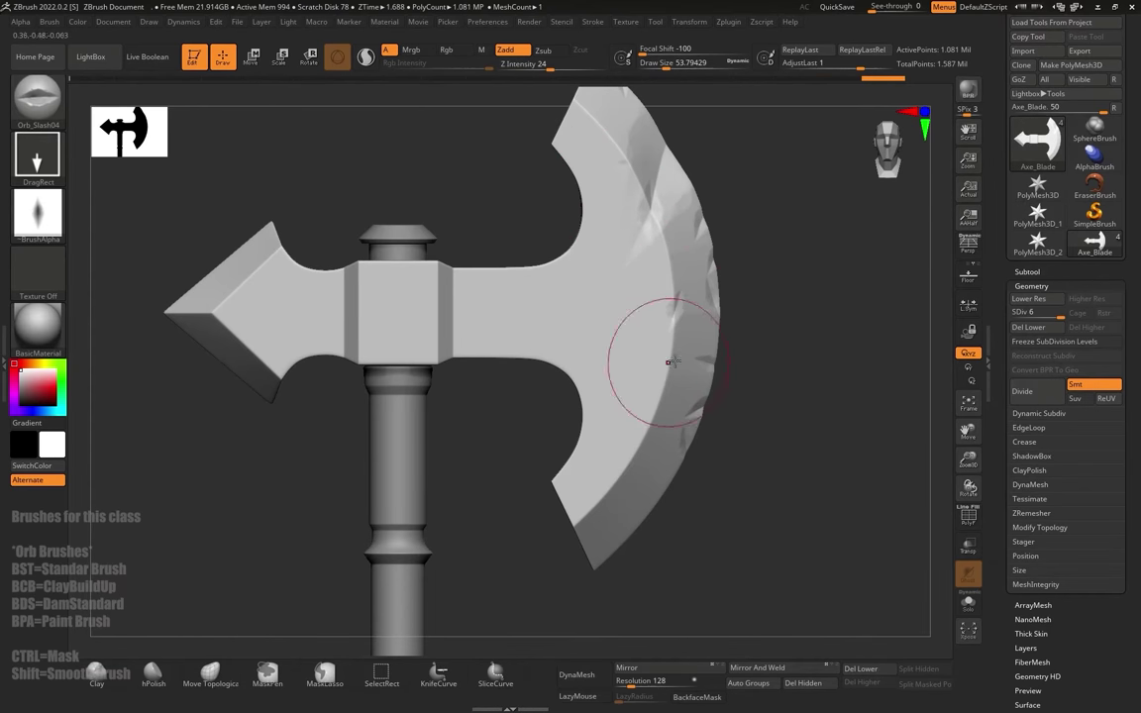
mouse_move(757, 341)
alt+mouse_down()
mouse_move(757, 222)
mouse_move(694, 233)
mouse_move(714, 248)
mouse_move(702, 347)
alt+mouse_up()
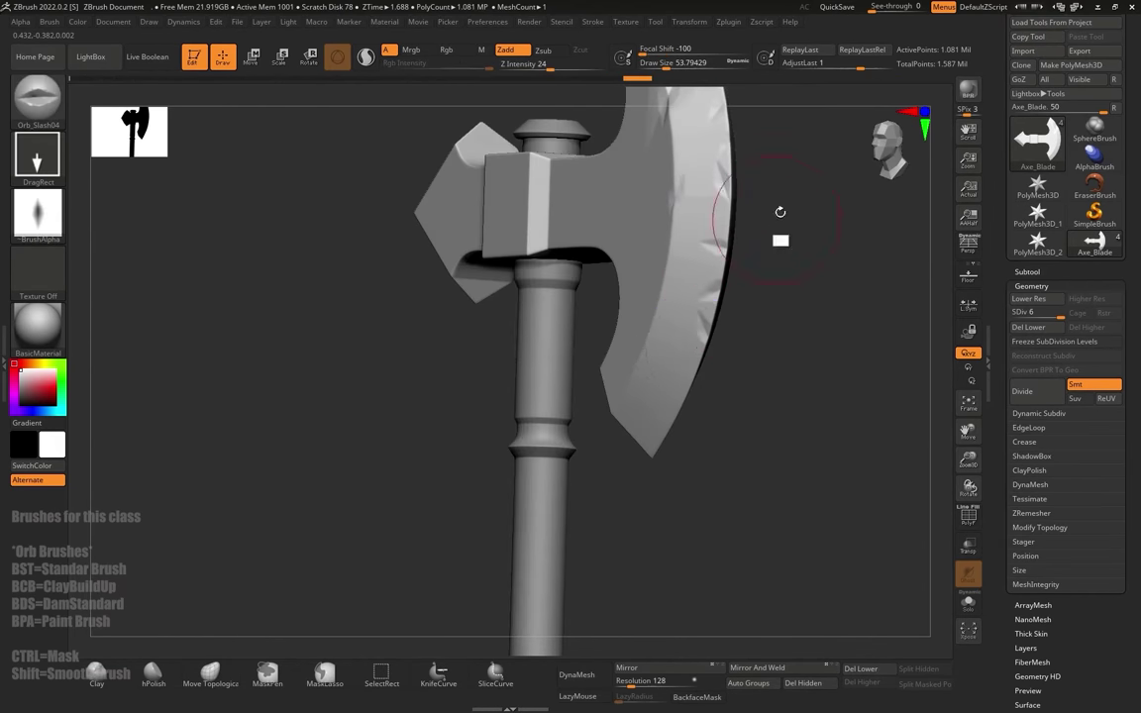
shift+drag(780, 212, 798, 279)
mouse_move(702, 297)
shift+mouse_down()
mouse_move(693, 343)
mouse_move(699, 309)
shift+mouse_up()
alt+drag(782, 322, 781, 230)
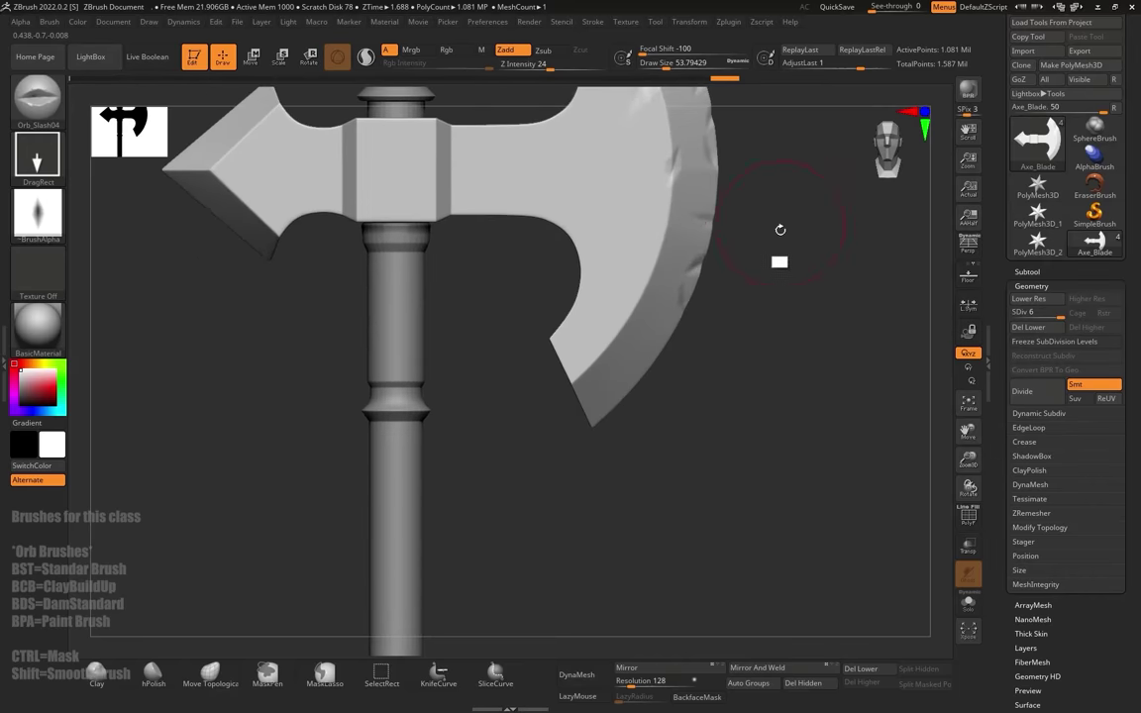
Step: Choose the Orb_Slah_Curve brush for scratching the blade
key(b)
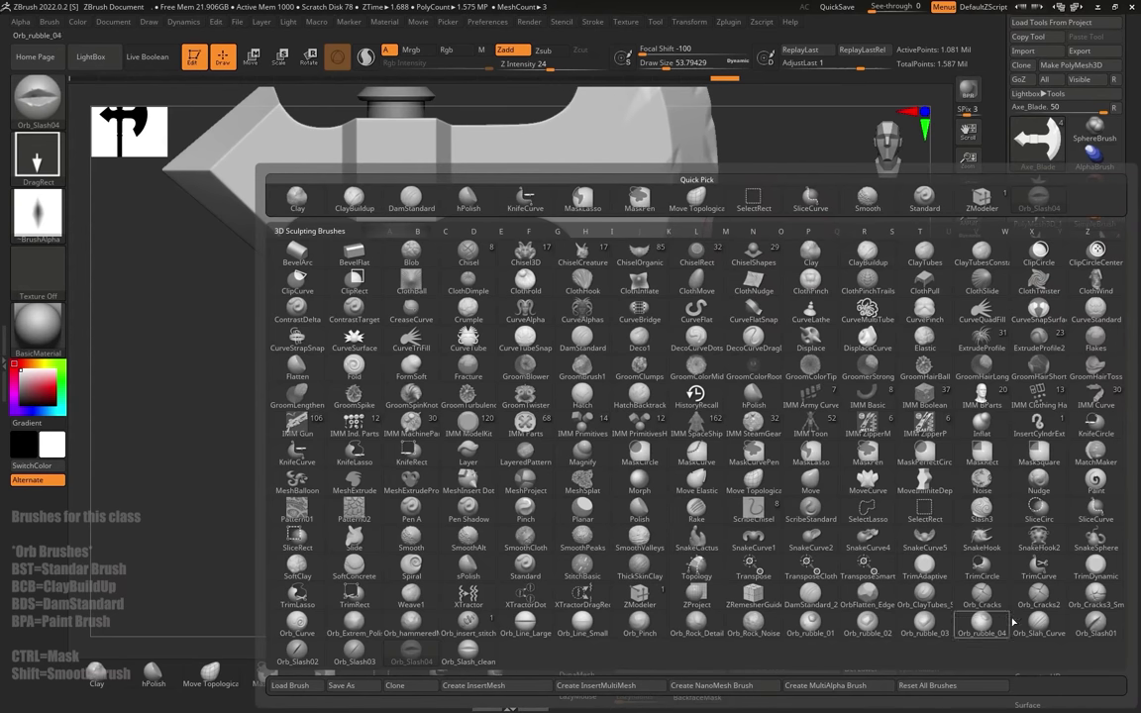
click(1037, 622)
alt+drag(832, 216, 839, 310)
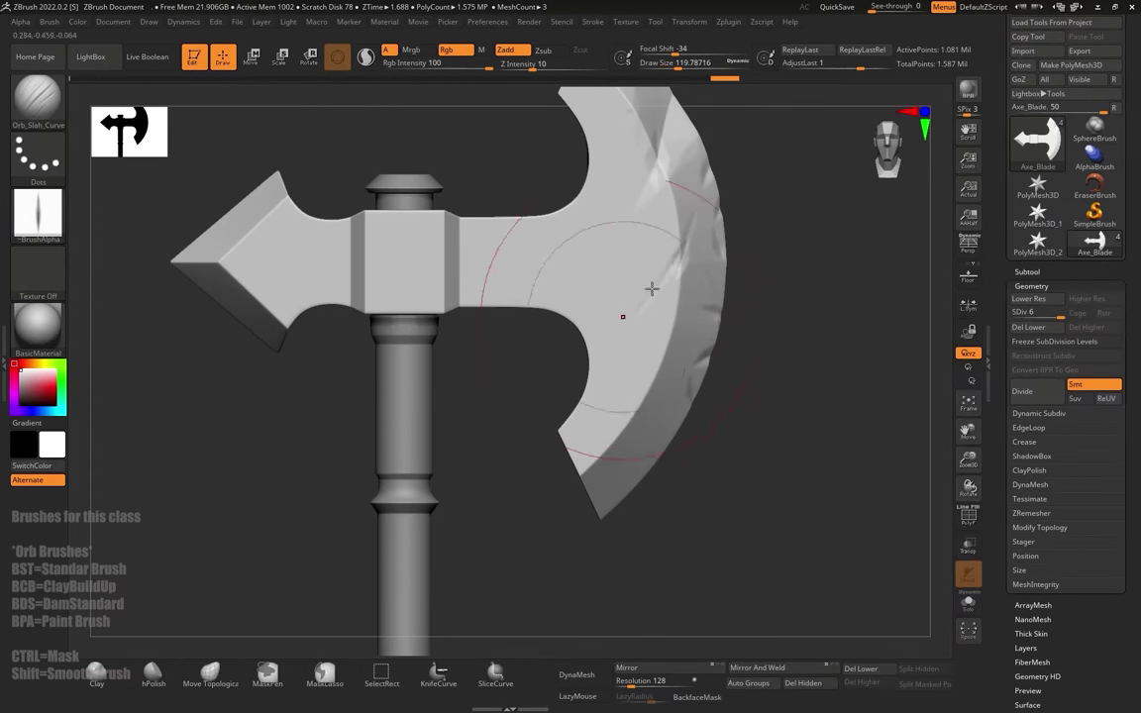
drag(665, 193, 606, 311)
key(ctrl+z)
key(ctrl+z)
Step: Set the draw size to about 46 and carve thin curved scratches across the blade's upper bevel
key(s)
drag(649, 228, 615, 230)
alt+drag(737, 180, 723, 267)
mouse_move(724, 268)
shift+mouse_down()
mouse_move(660, 276)
mouse_move(678, 262)
shift+mouse_up()
key(s)
shift+drag(690, 206, 697, 236)
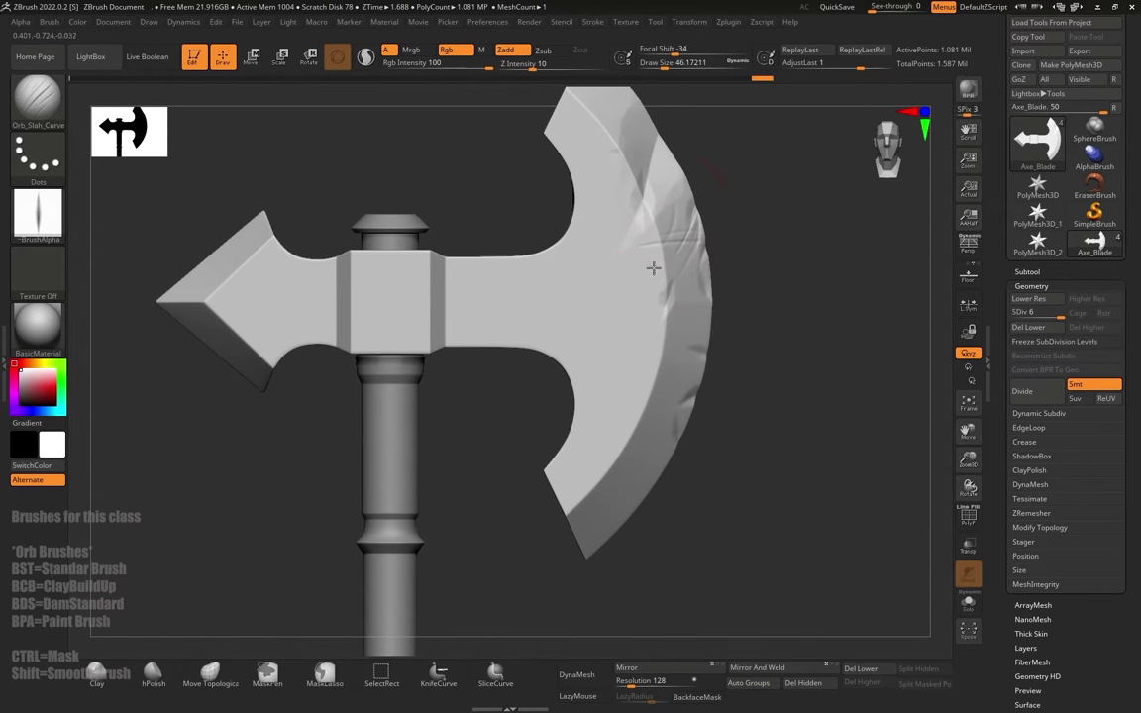
Step: Enlarge the draw size to about 97 and carve scratches near the blade's upper tip, undoing unwanted strokes
alt+drag(778, 181, 761, 234)
key(s)
mouse_move(599, 205)
mouse_down()
mouse_move(607, 191)
mouse_move(612, 273)
mouse_move(601, 149)
mouse_up()
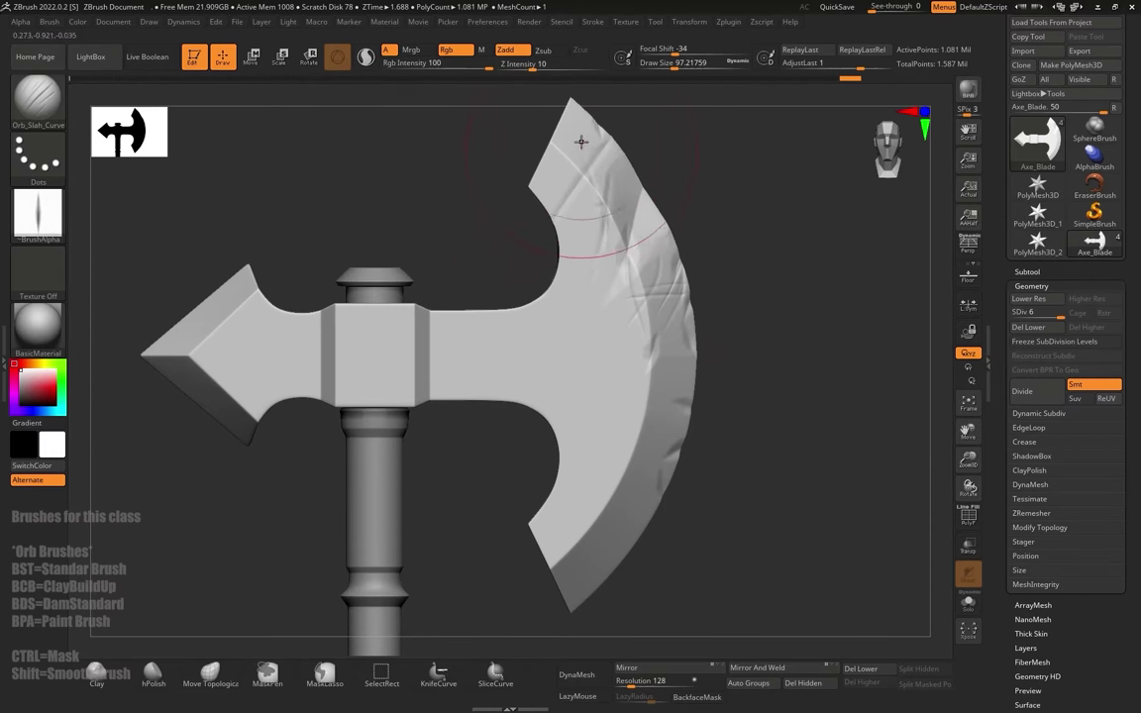
key(ctrl+z)
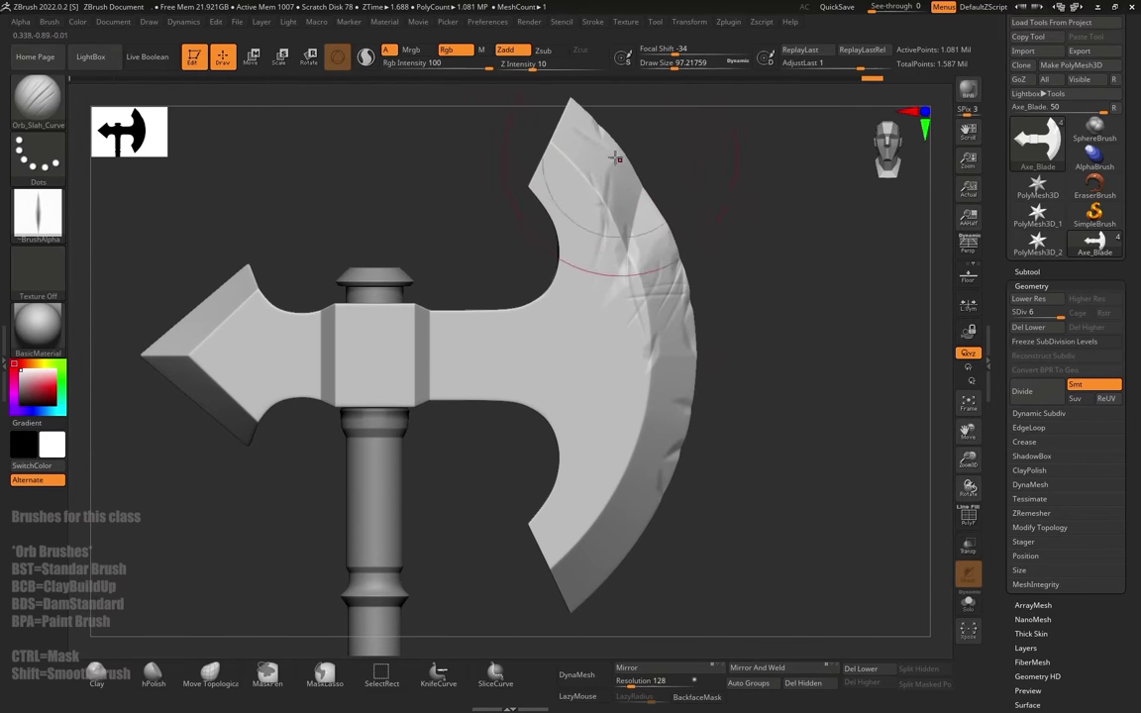
key(ctrl+z)
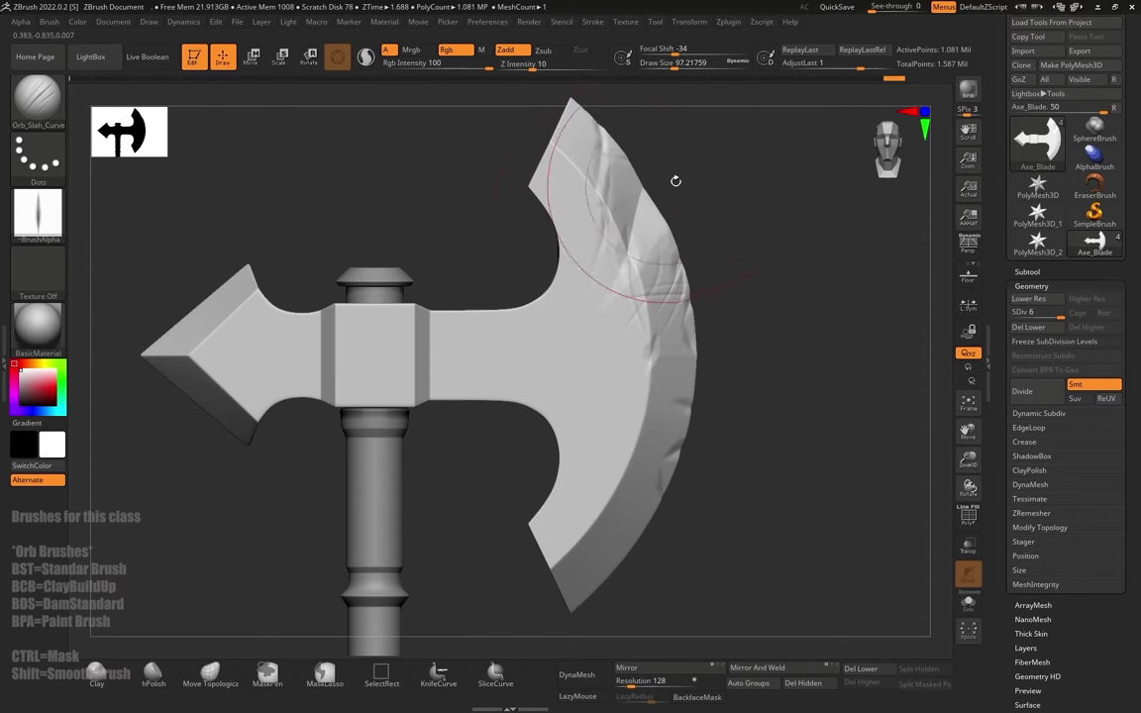
drag(676, 182, 674, 196)
Step: Carve curved slashes across the bevel near the blade's lower tip with the same brush
shift+drag(721, 287, 715, 159)
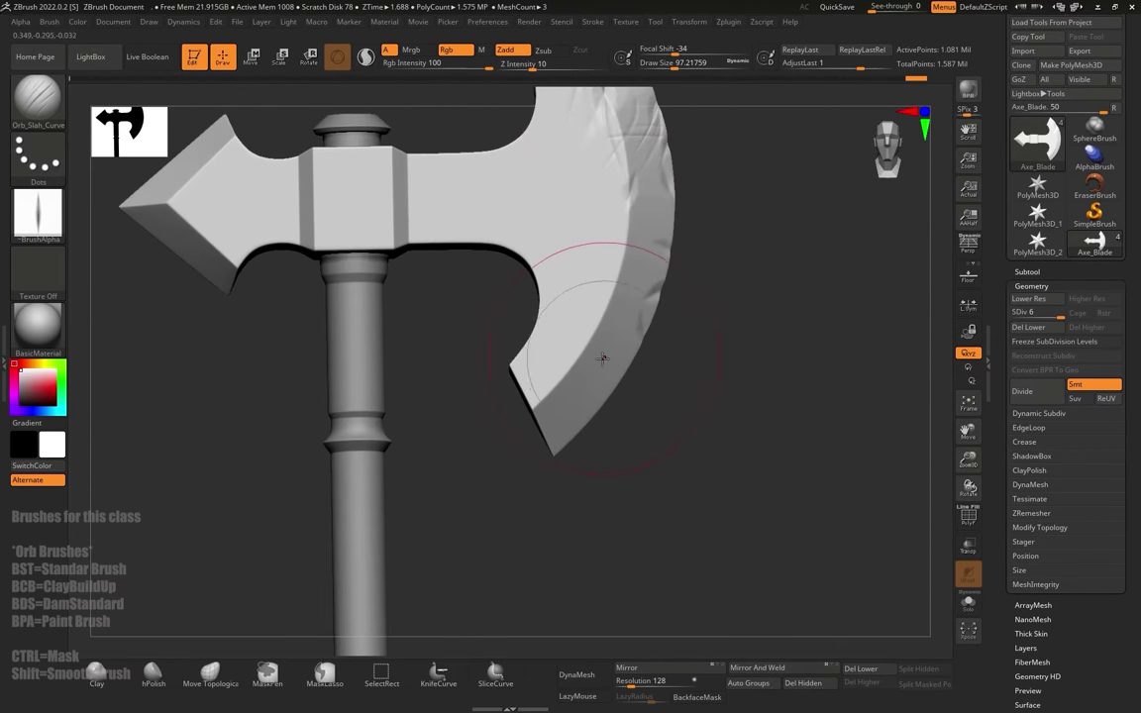
drag(648, 434, 616, 378)
mouse_move(601, 436)
mouse_down()
mouse_move(509, 391)
mouse_move(601, 342)
mouse_up()
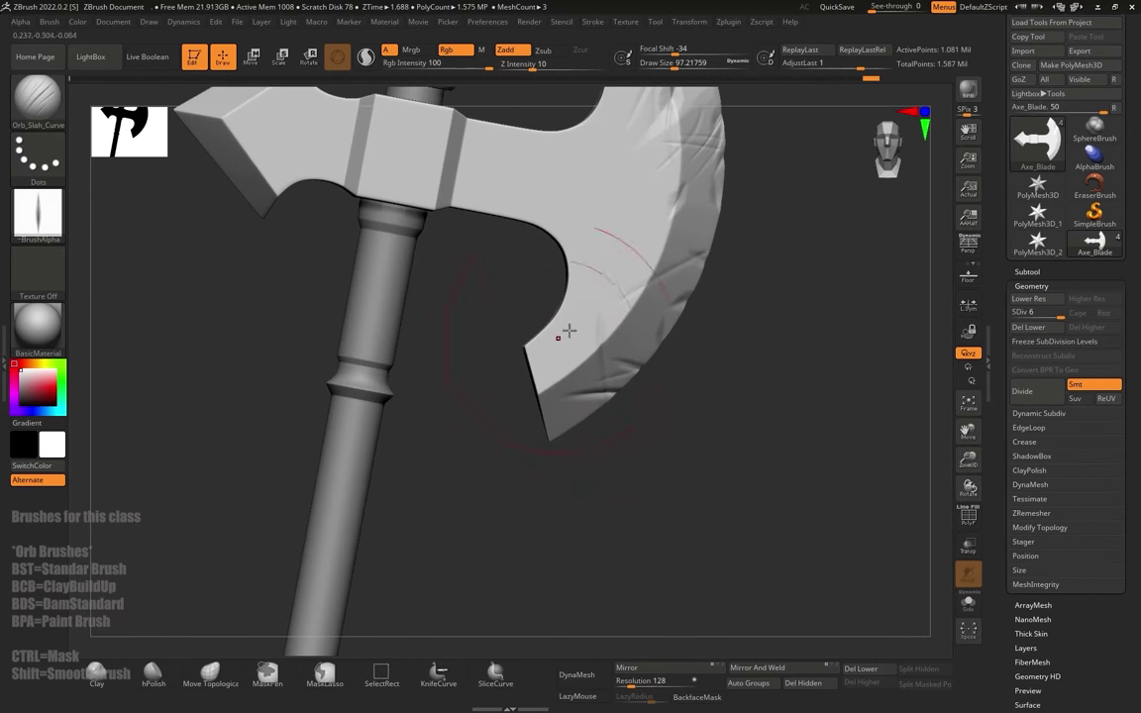
Step: Carve long diagonal slashes into the middle of the blade's flat face, replacing an unwanted stroke
alt+drag(773, 241, 823, 287)
shift+drag(750, 234, 726, 229)
drag(574, 305, 712, 383)
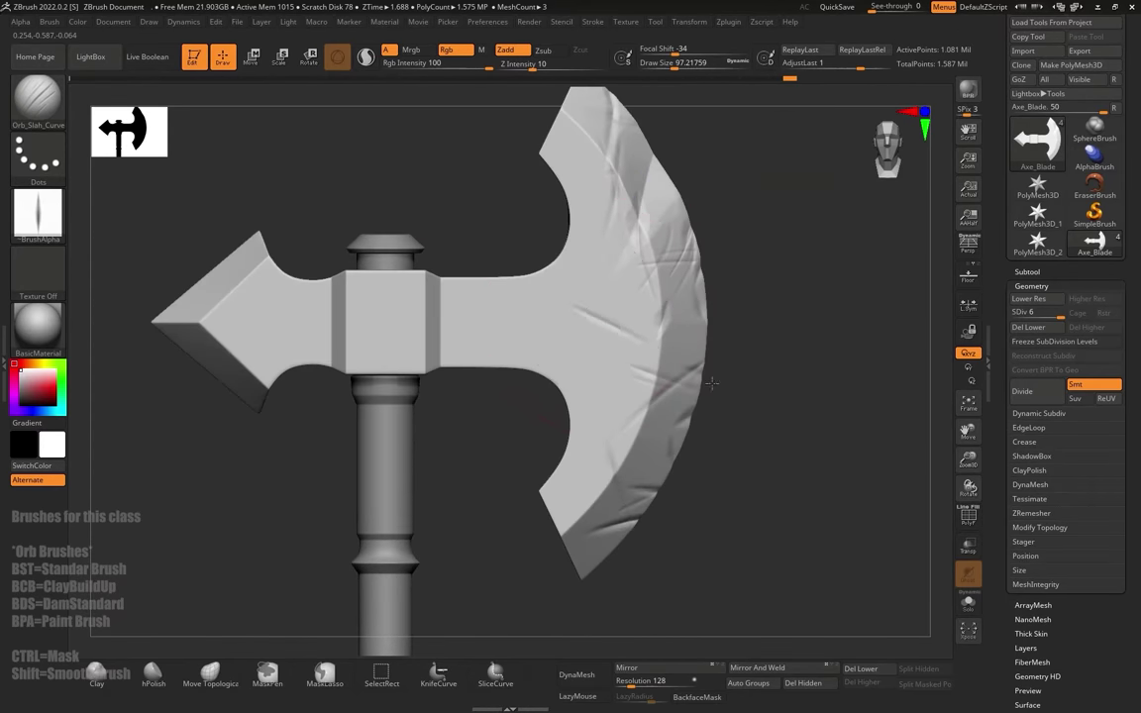
key(ctrl+z)
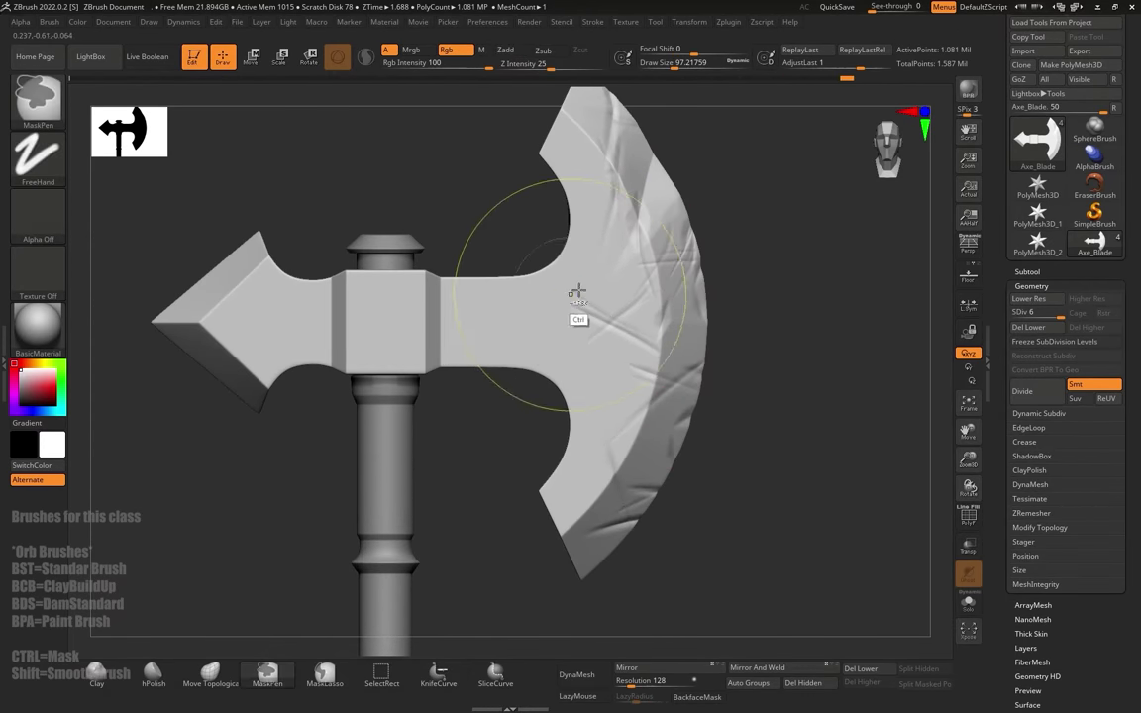
drag(597, 278, 475, 342)
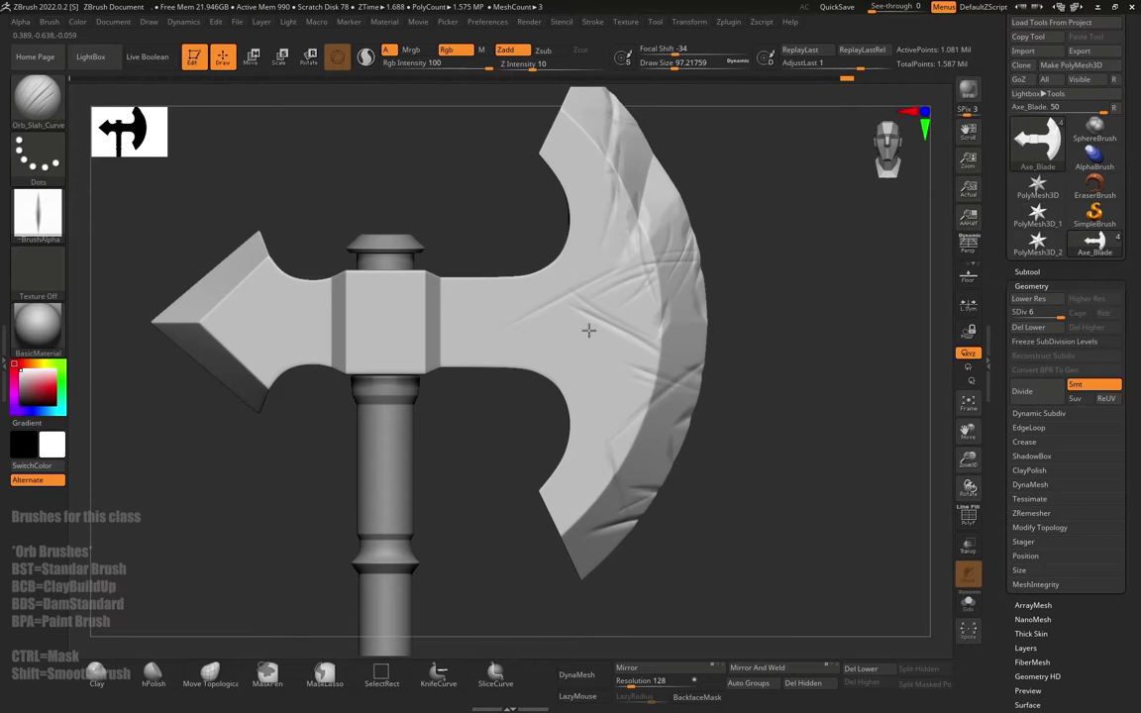
Step: Turn to the blade's reverse face and carve short slashes across its middle, undoing the unwanted strokes
drag(825, 280, 525, 329)
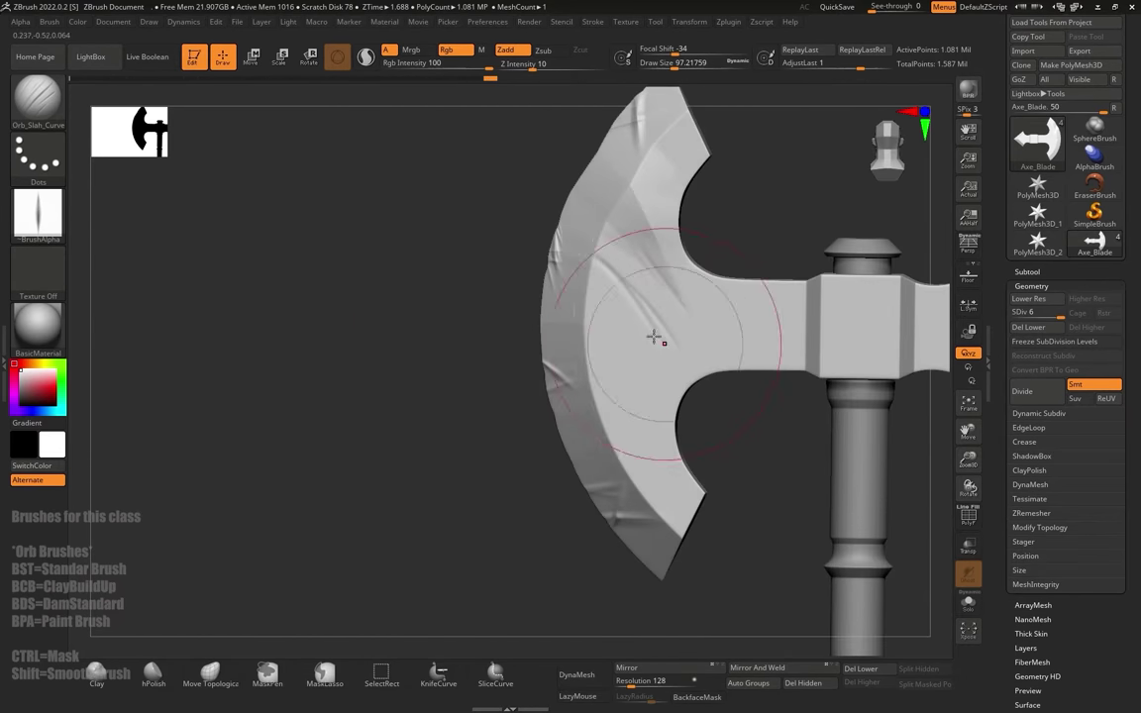
key(ctrl+z)
drag(596, 301, 684, 329)
key(ctrl+z)
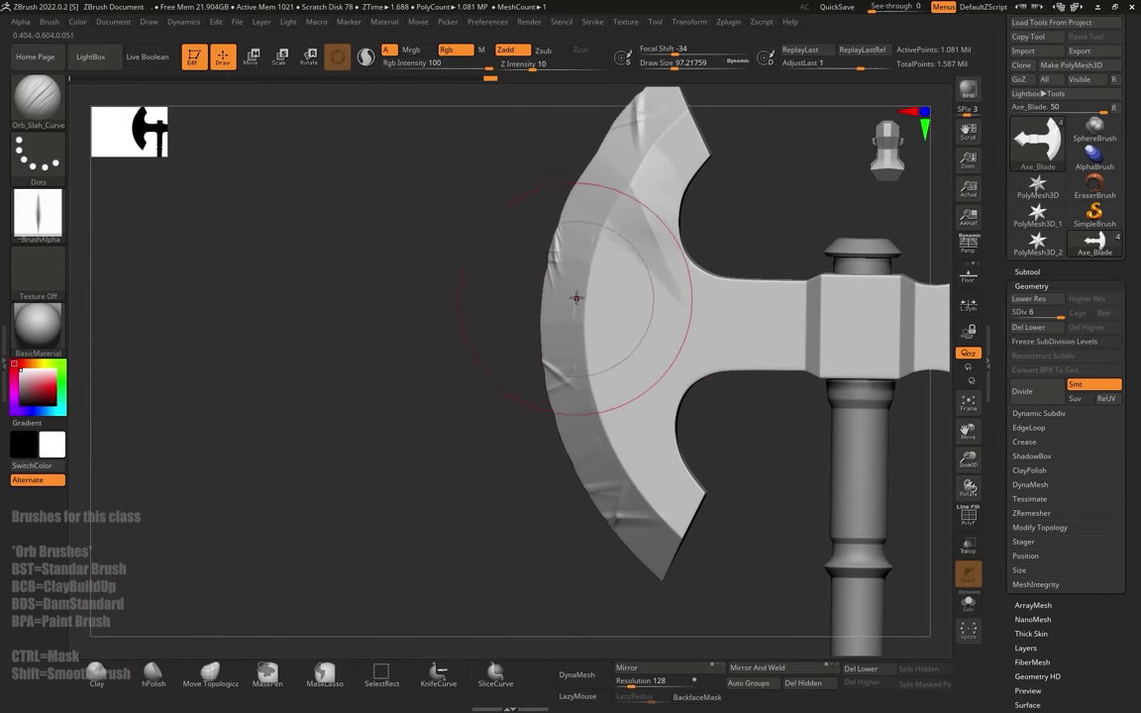
drag(577, 298, 671, 316)
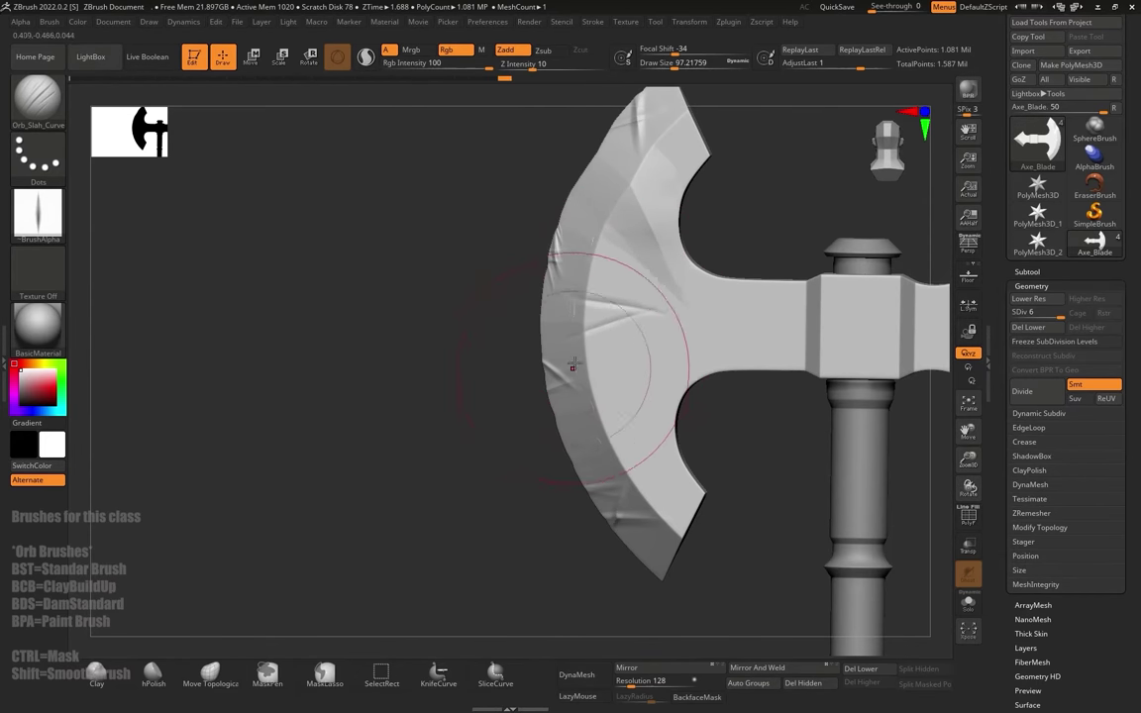
Step: Carve slashes along the lower half of the blade's reverse face beside the bevel, undoing unwanted attempts
drag(574, 366, 635, 384)
key(ctrl+z)
drag(563, 349, 634, 387)
key(ctrl+z)
drag(525, 519, 573, 522)
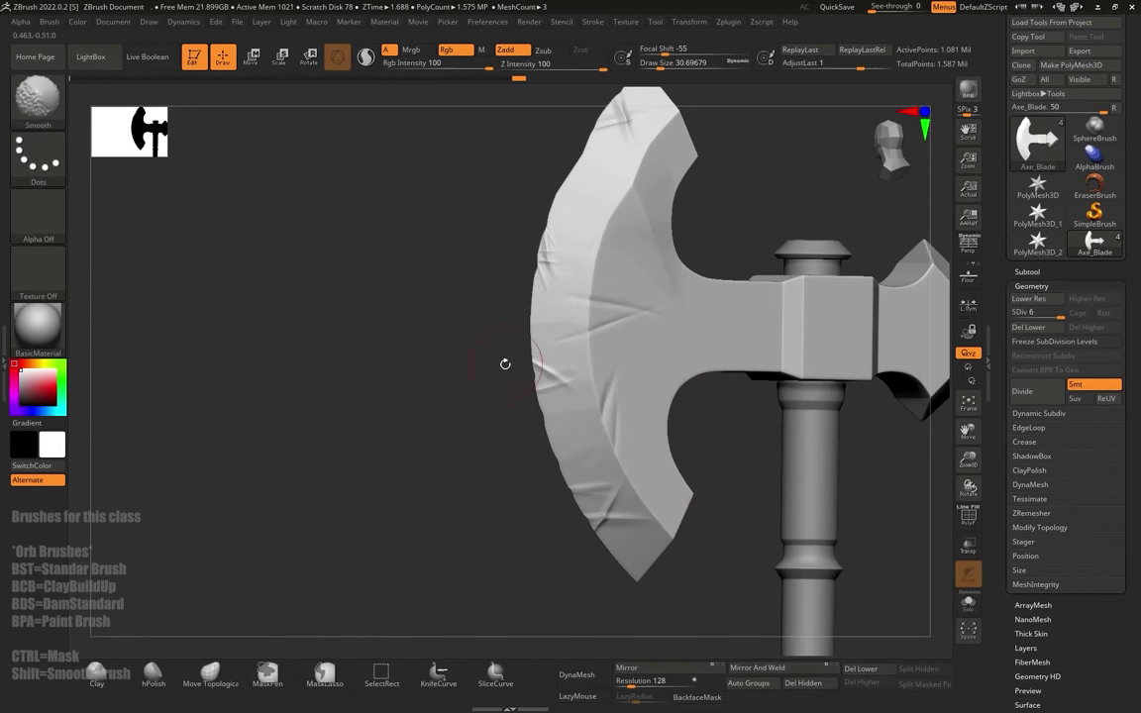
Step: Set the draw size to about 49 and refine the scratches near the blade's upper tip
drag(505, 362, 609, 342)
drag(693, 307, 792, 306)
key(s)
drag(601, 307, 608, 308)
mouse_move(686, 270)
shift+mouse_down()
mouse_move(735, 282)
mouse_move(768, 315)
shift+mouse_up()
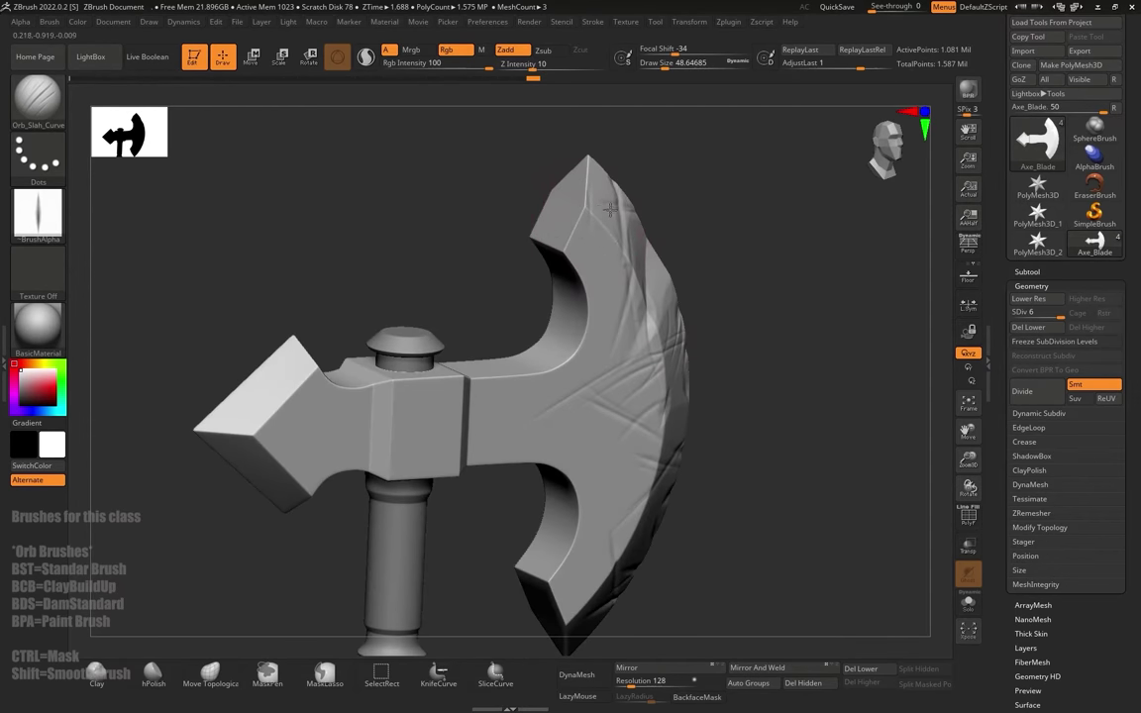
shift+drag(712, 220, 728, 220)
alt+drag(728, 220, 730, 270)
shift+drag(731, 270, 765, 247)
shift+drag(745, 204, 875, 239)
Step: Set the draw size to about 90 and carve slashes across the back spike's front bevel and flat face
mouse_move(331, 436)
alt+mouse_down()
mouse_move(433, 393)
mouse_move(424, 447)
alt+mouse_up()
key(s)
mouse_move(343, 366)
mouse_down()
mouse_move(373, 445)
mouse_move(339, 376)
mouse_move(385, 444)
mouse_up()
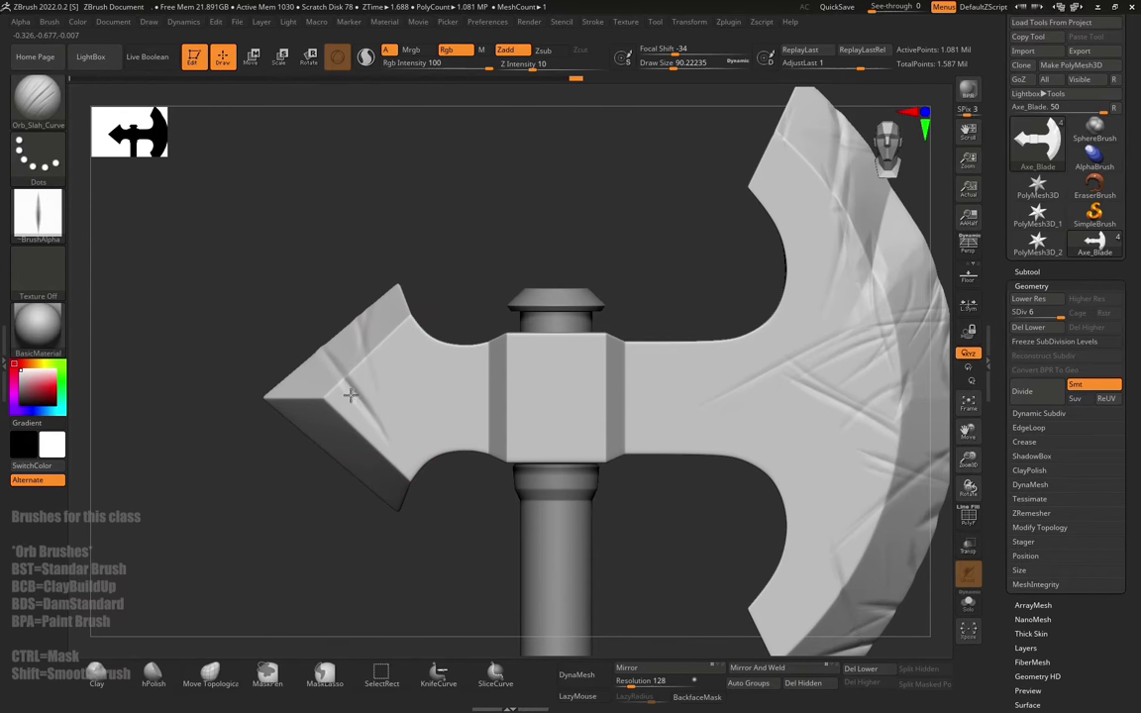
mouse_move(304, 507)
mouse_down()
mouse_move(339, 400)
mouse_move(378, 419)
mouse_up()
drag(357, 315, 391, 411)
mouse_move(388, 428)
mouse_down()
mouse_move(348, 472)
mouse_move(371, 351)
mouse_up()
Step: Carve crossing slashes into the reverse face of the back spike with the same brush
alt+drag(382, 244, 503, 293)
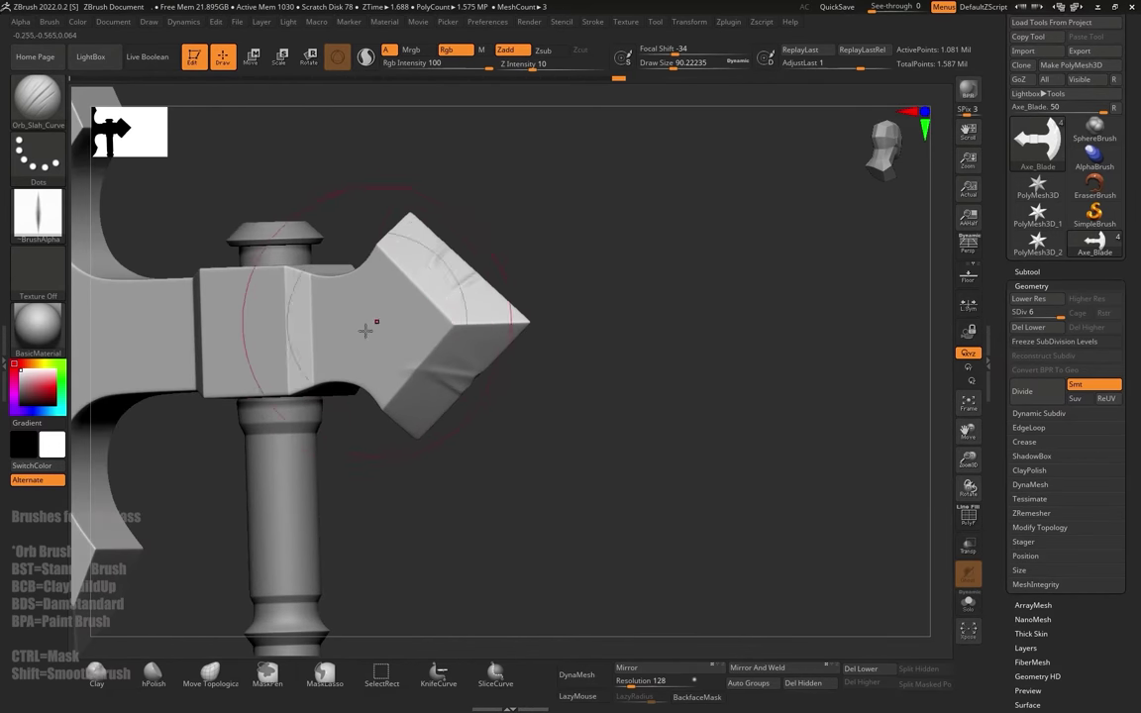
drag(432, 302, 381, 319)
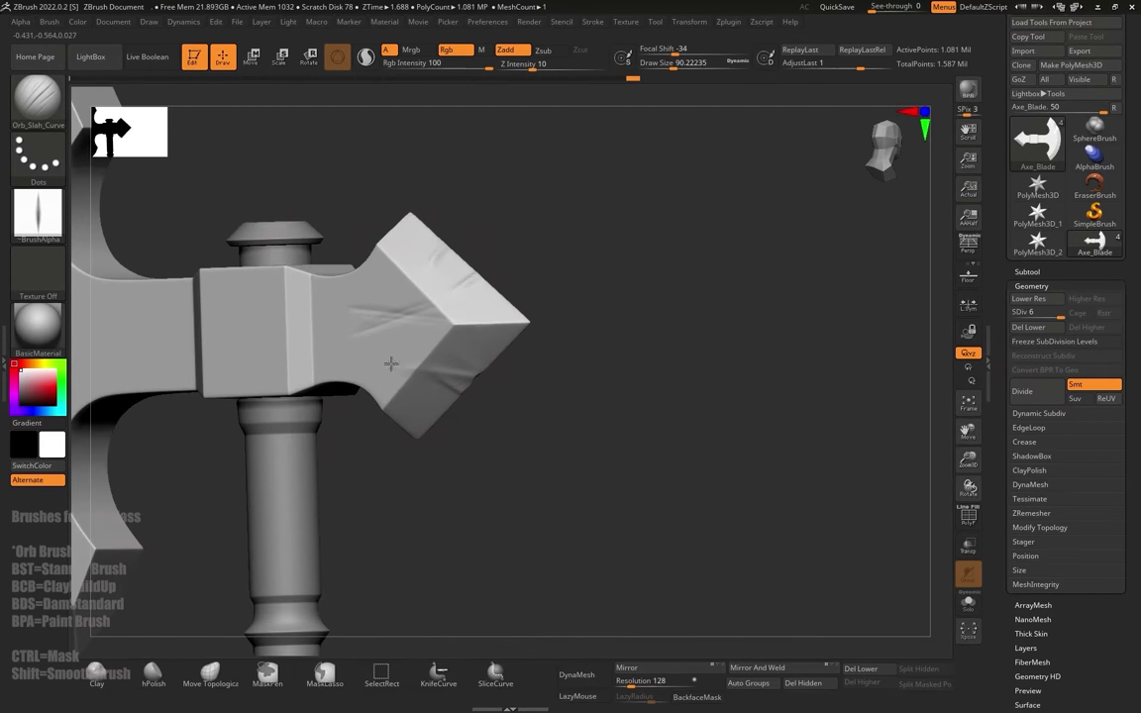
drag(440, 287, 395, 310)
mouse_move(551, 315)
alt+mouse_down()
mouse_move(556, 257)
mouse_move(624, 250)
mouse_move(658, 261)
alt+mouse_up()
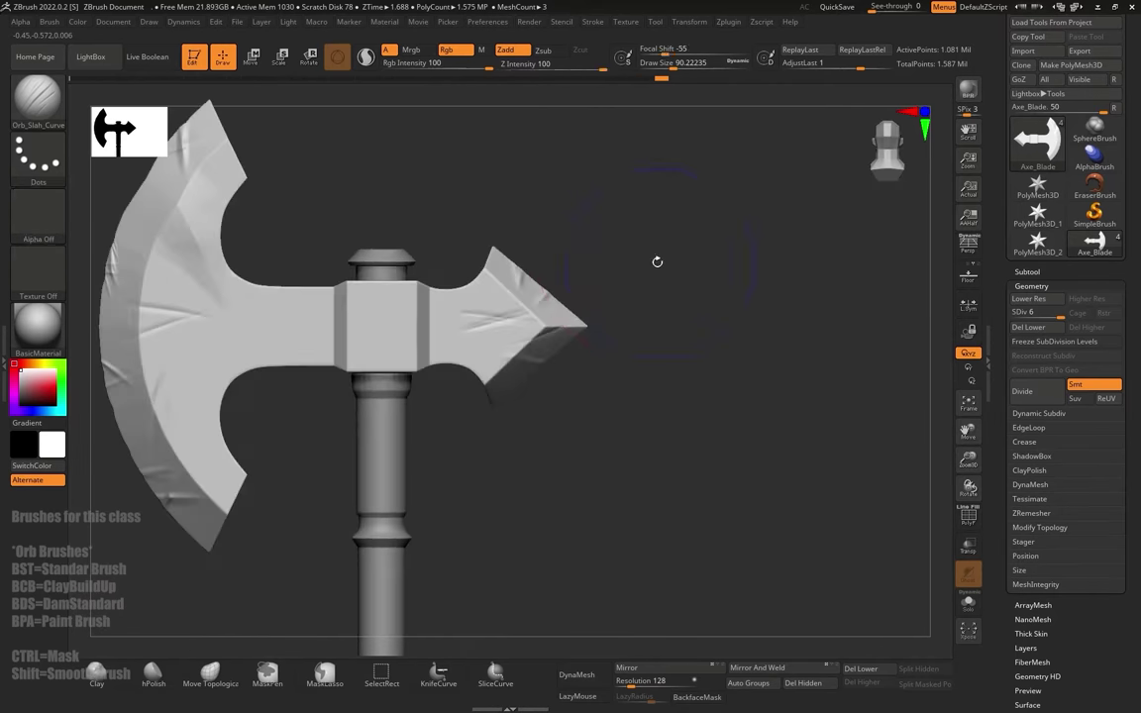
Step: Switch to the Orb_hammered brush and stamp hammered dents on the blade's reverse face, reducing the draw size to about 59
key(b)
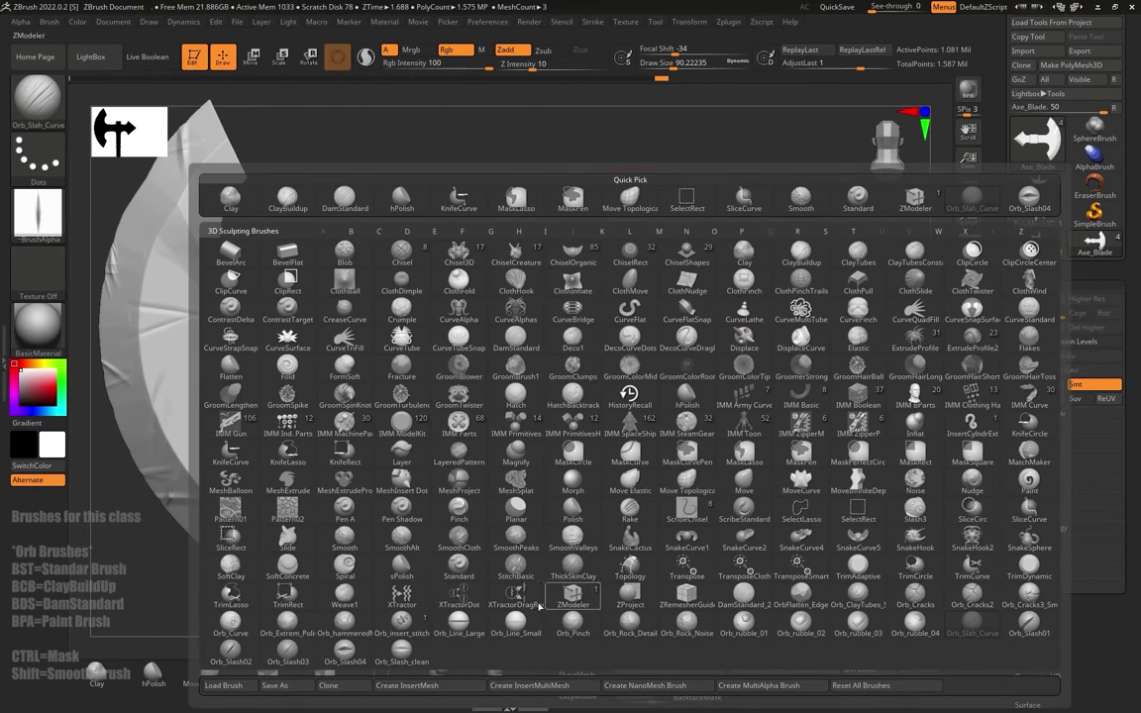
click(344, 629)
drag(522, 202, 568, 227)
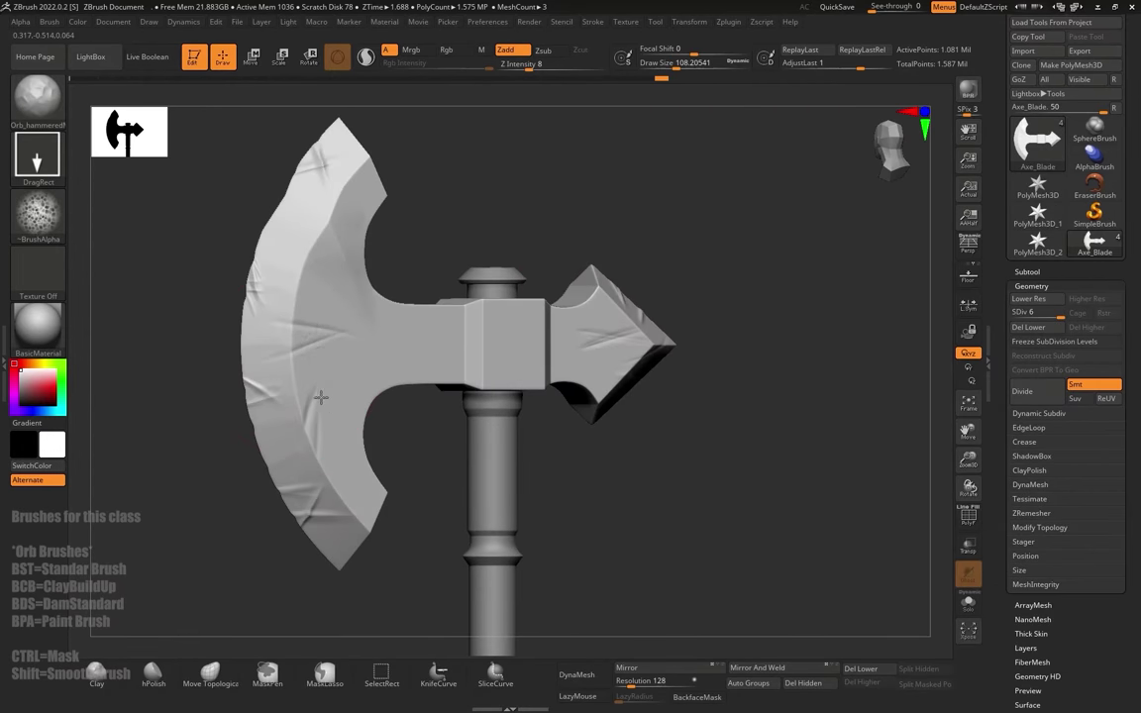
drag(321, 397, 329, 466)
key(ctrl+z)
key(ctrl+shift+z)
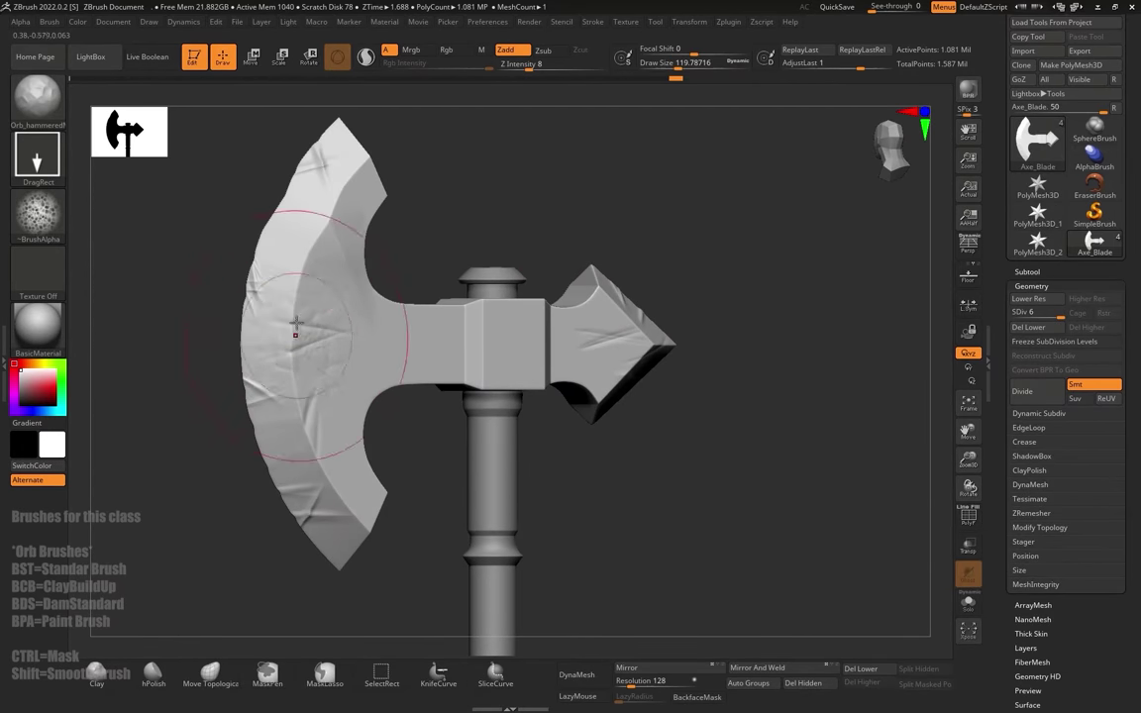
drag(295, 335, 295, 316)
key(ctrl+z)
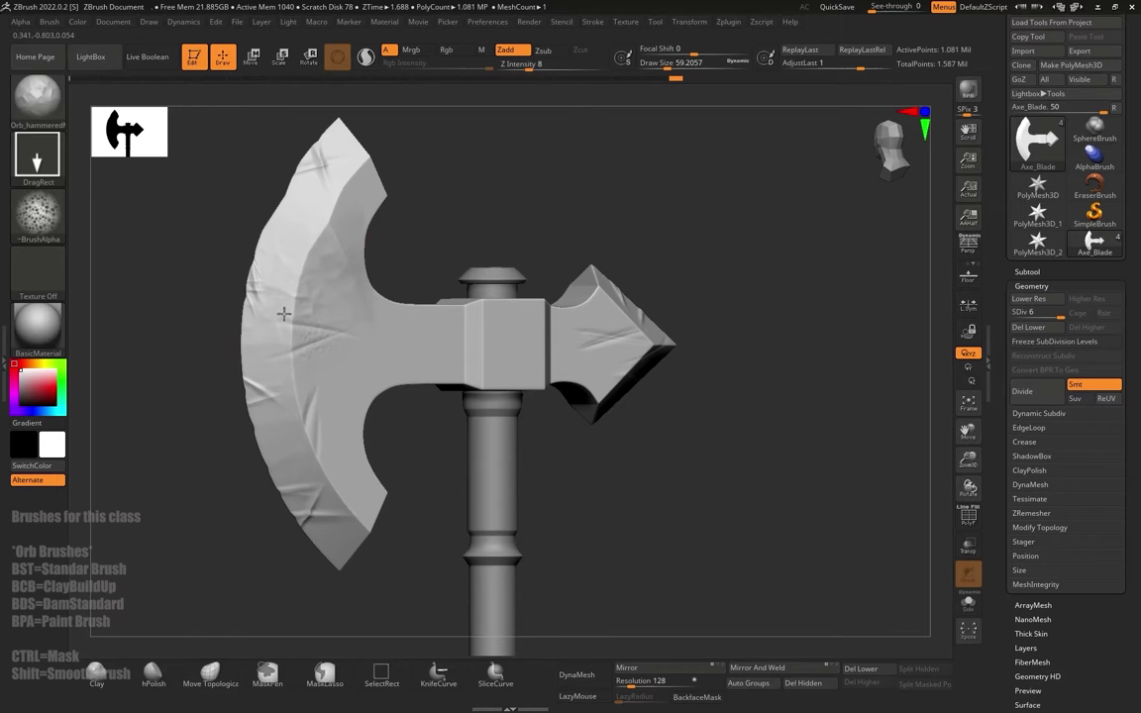
Step: Stamp hammered dents over both sides of the central block, the blade's neck and the back spike
drag(563, 255, 525, 263)
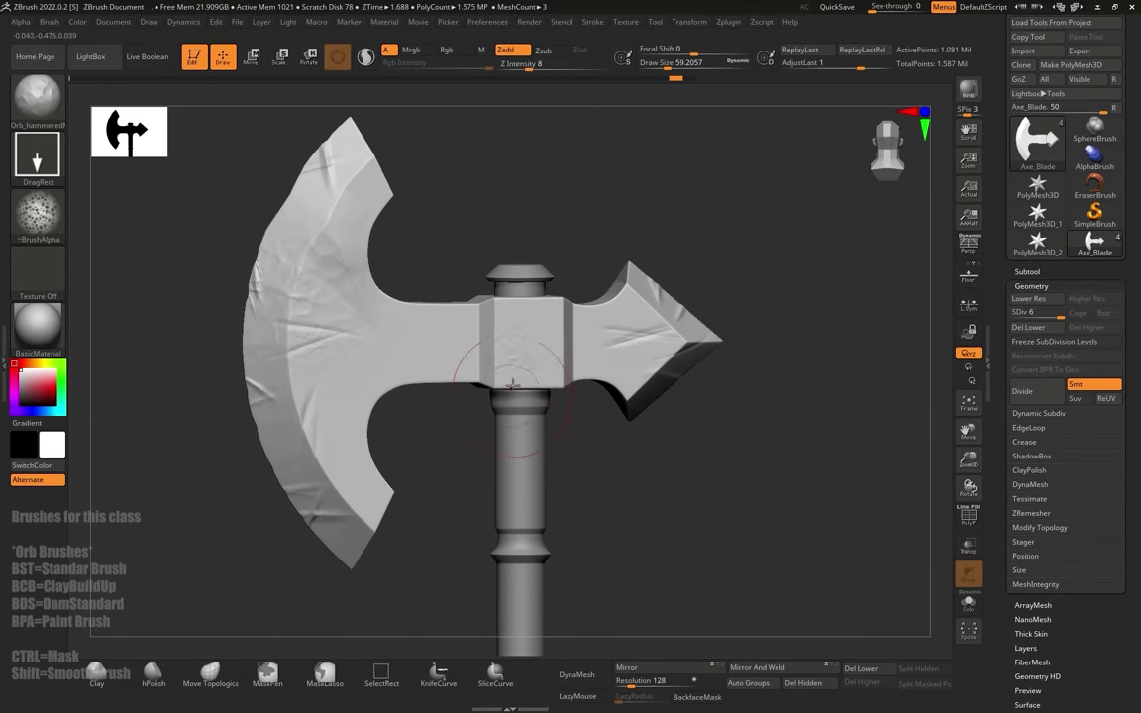
drag(512, 384, 522, 430)
drag(579, 191, 464, 198)
mouse_move(379, 339)
mouse_down()
mouse_move(388, 380)
mouse_move(454, 339)
mouse_up()
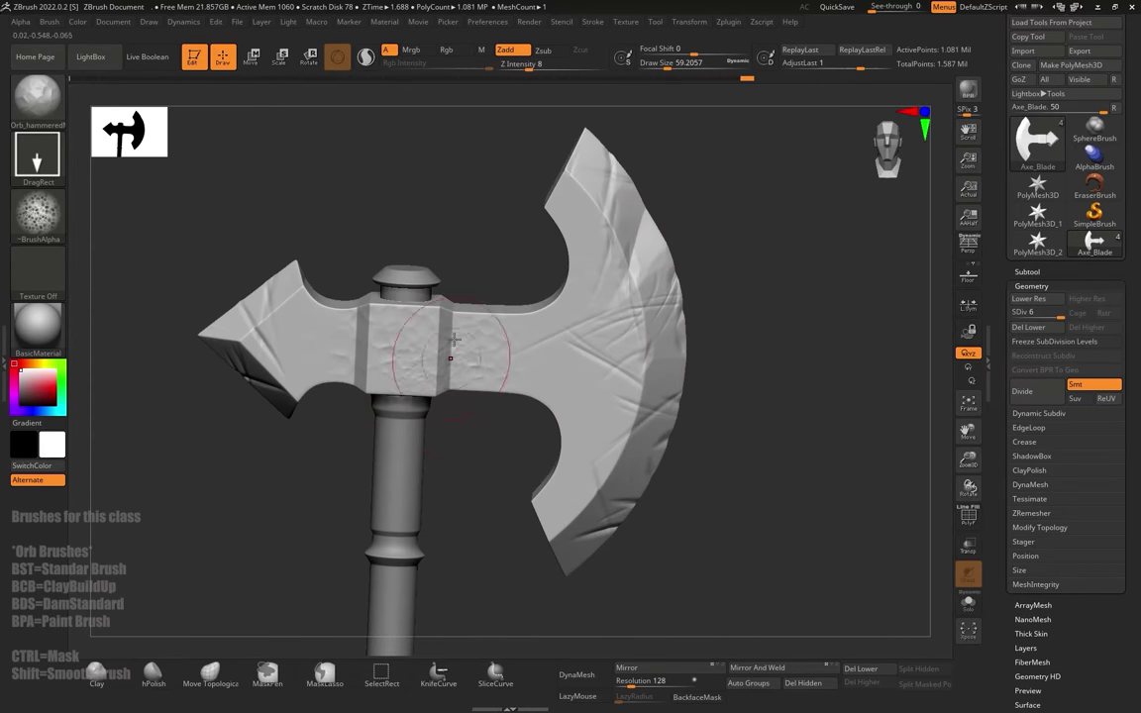
drag(326, 323, 332, 355)
mouse_move(416, 201)
mouse_down()
mouse_move(430, 196)
mouse_move(453, 136)
mouse_move(388, 225)
mouse_move(400, 235)
mouse_move(361, 188)
mouse_up()
Step: Switch to the Orb_Rock_Noise brush and apply rock noise to the axe head's front at a draw size of about 167
key(b)
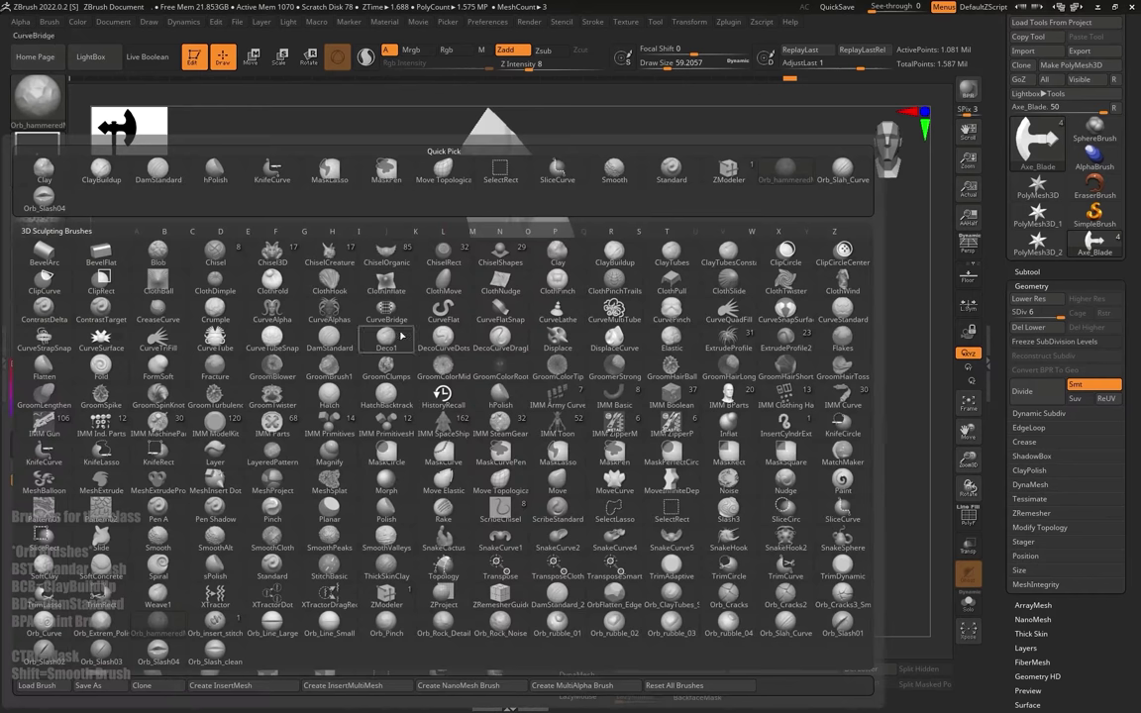
click(502, 626)
shift+drag(454, 325, 468, 346)
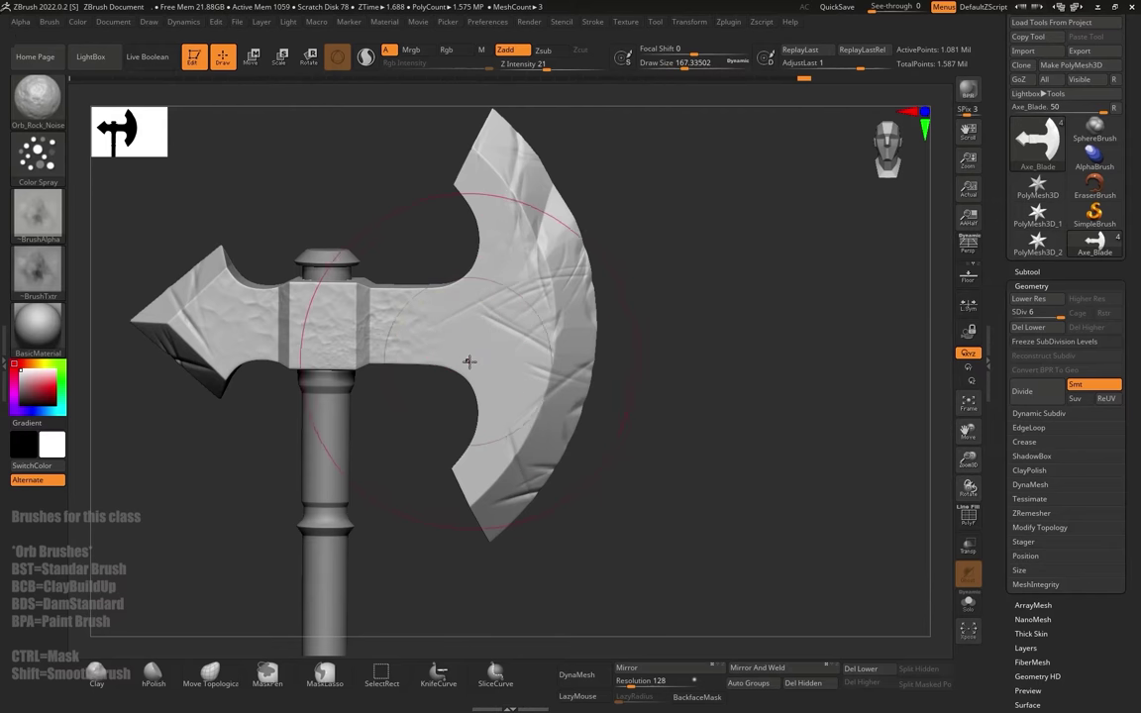
drag(682, 295, 649, 292)
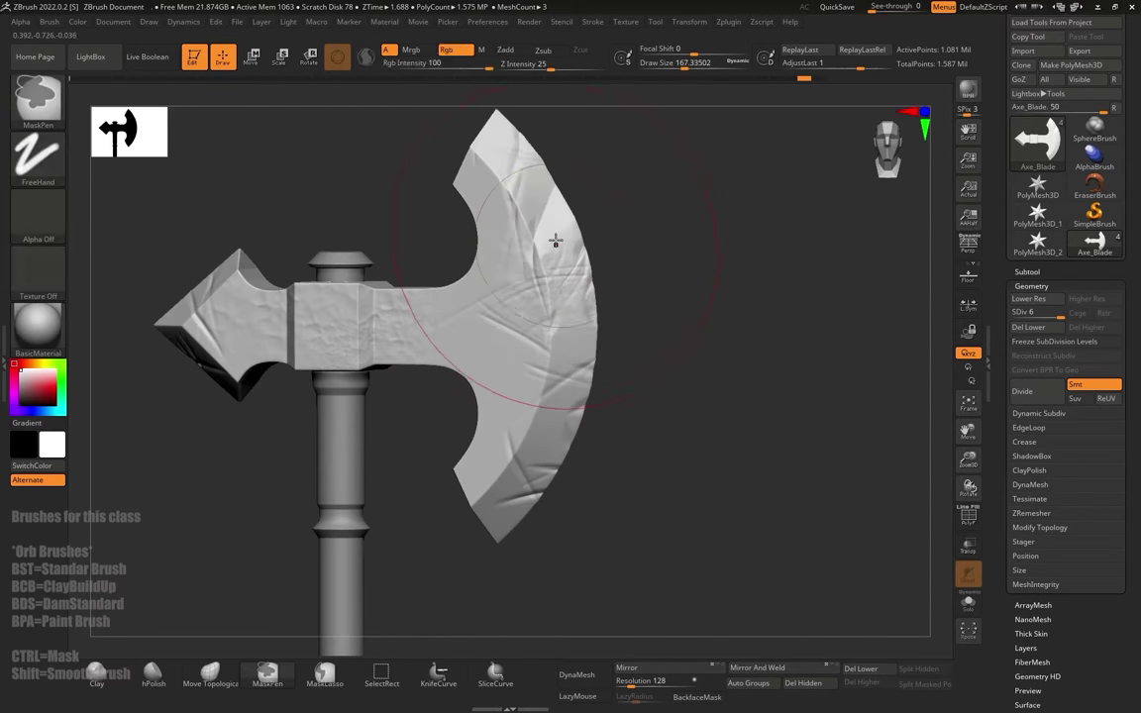
shift+drag(556, 242, 552, 191)
Step: Reduce the draw size to about 87 and brush rock noise over the neck and adjoining blade face
key([)
right_drag(550, 270, 496, 270)
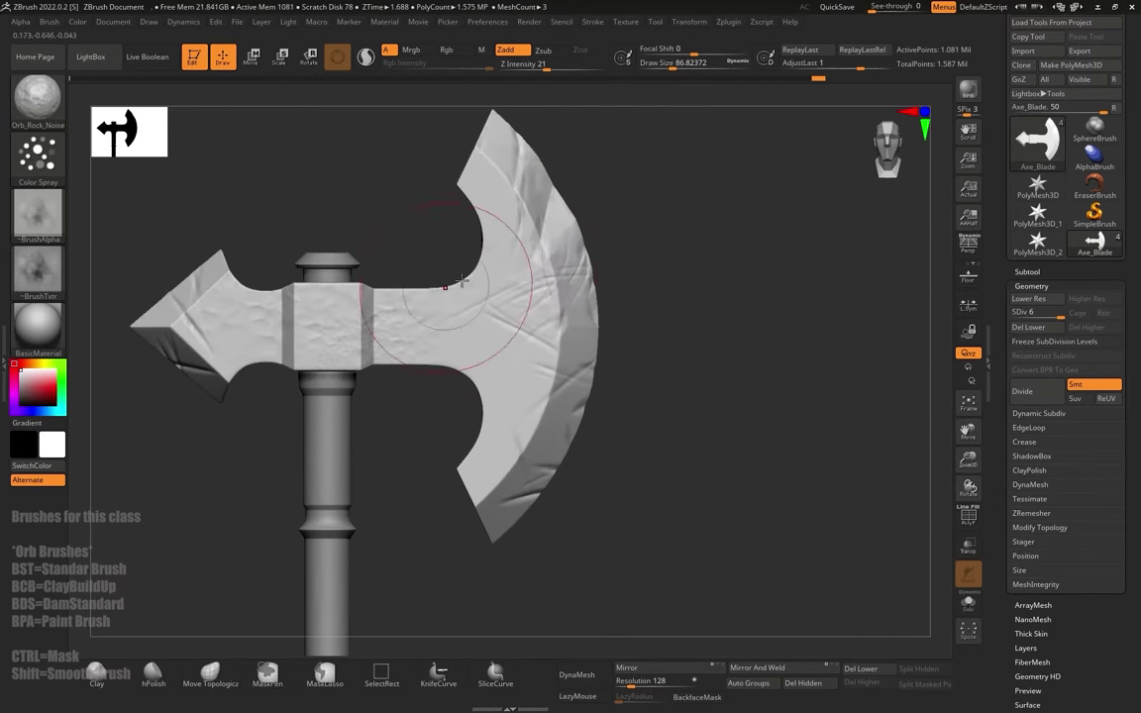
drag(646, 196, 437, 268)
drag(398, 206, 612, 111)
drag(634, 206, 642, 164)
key(b)
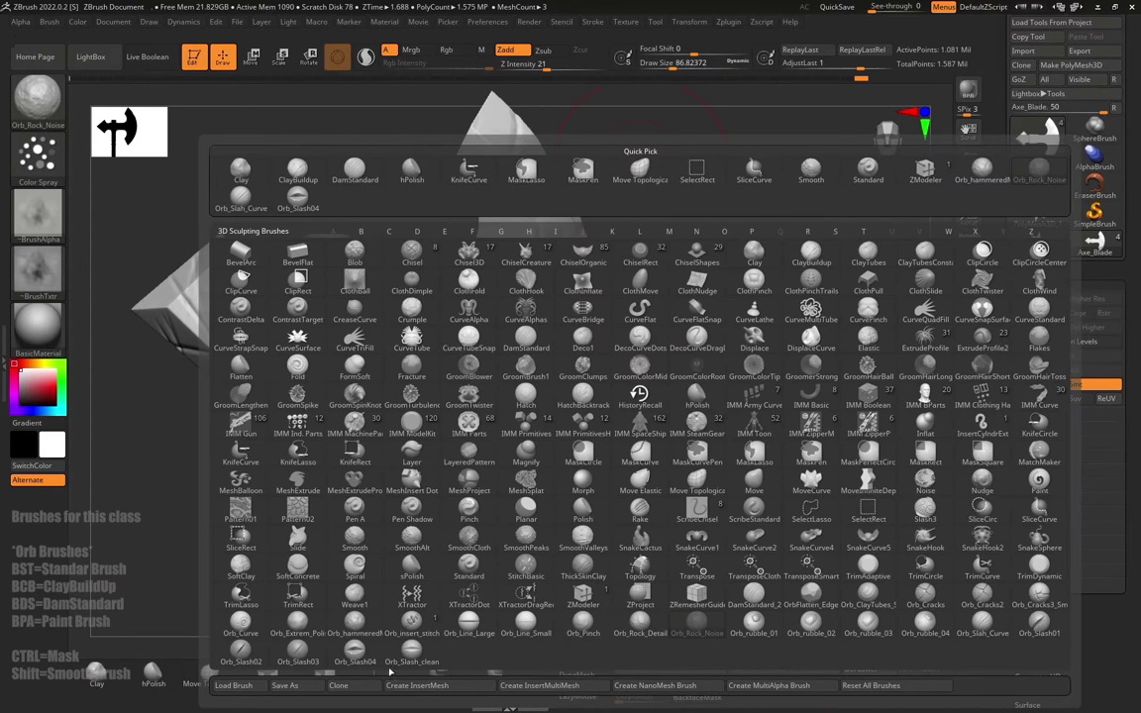
click(364, 637)
mouse_move(658, 217)
alt+mouse_down()
mouse_move(691, 219)
mouse_move(687, 203)
mouse_move(693, 242)
alt+mouse_up()
Step: Switch to the Orb_Extrem_Polish brush, set the draw size to about 18 and polish the neck beside the central block
key(b)
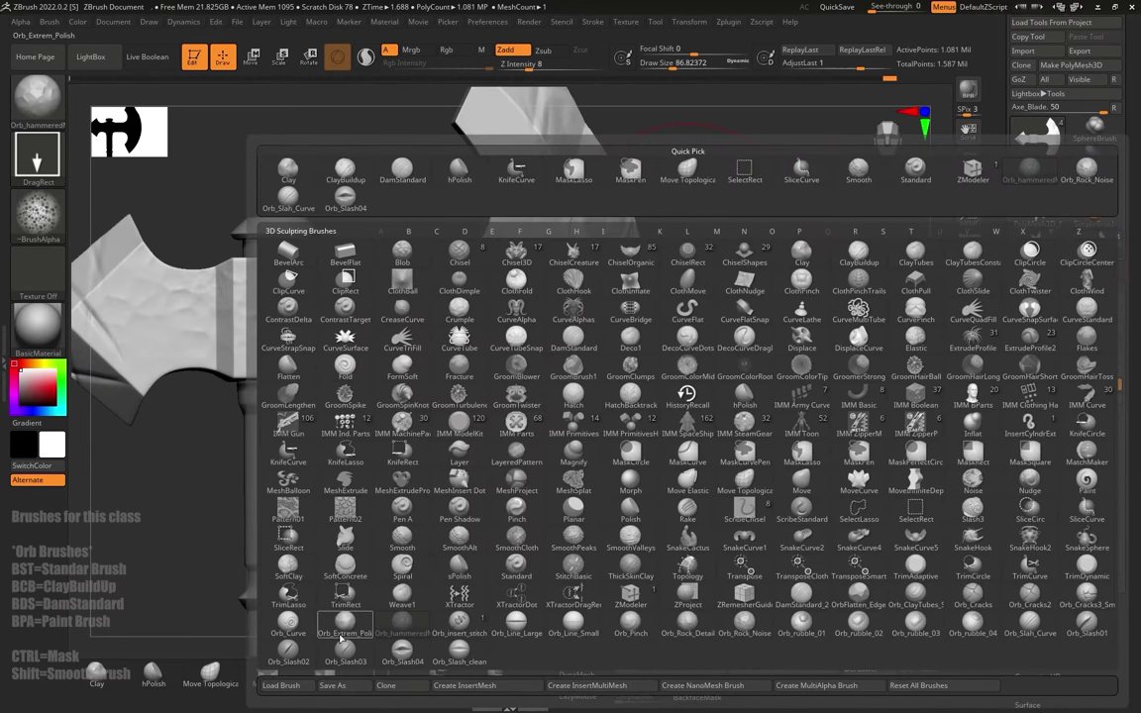
click(358, 628)
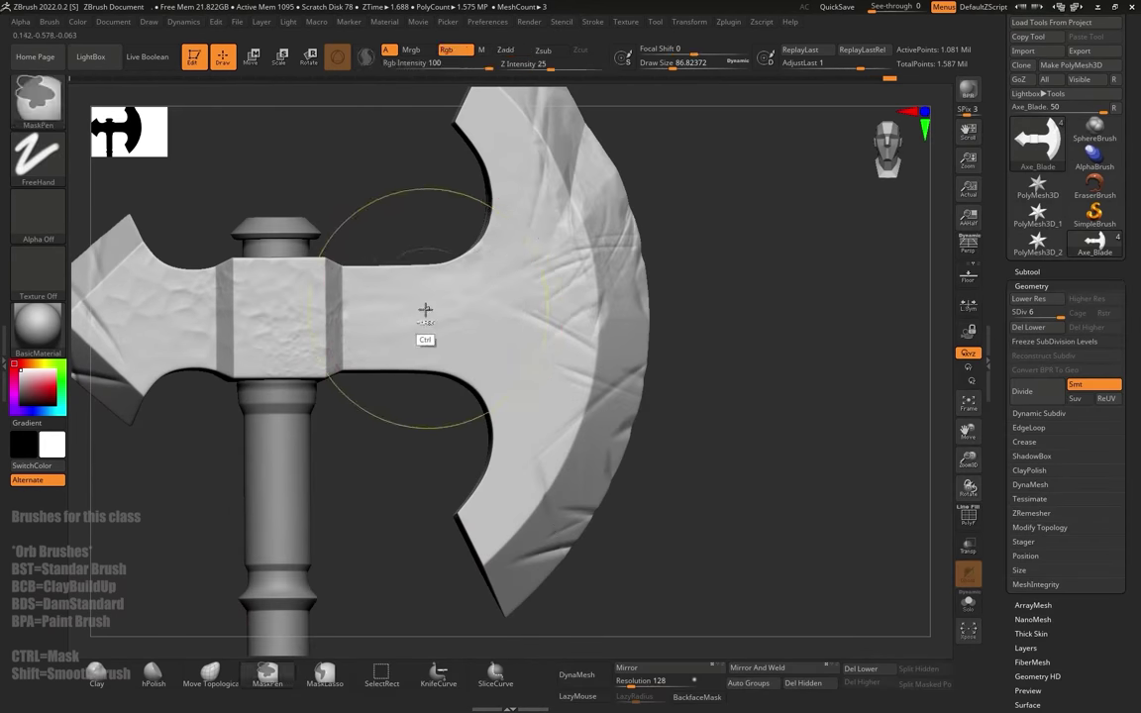
key(s)
mouse_move(398, 305)
mouse_down()
mouse_move(372, 312)
mouse_move(382, 307)
mouse_up()
key(s)
drag(362, 284, 351, 297)
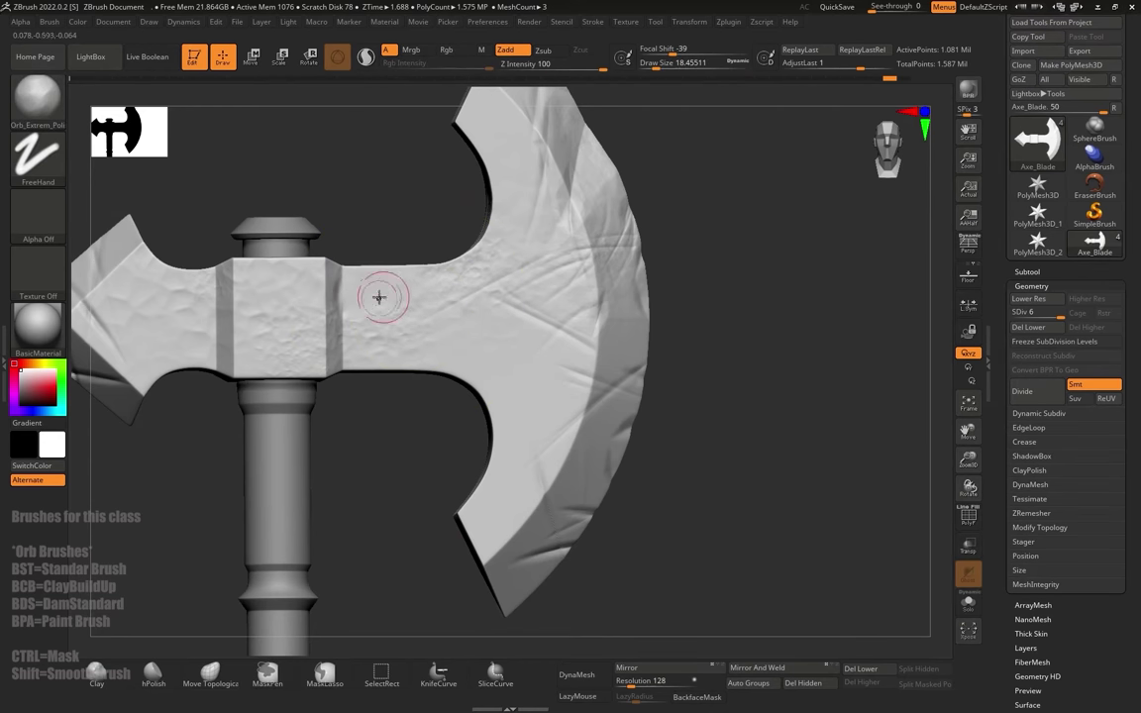
Step: Polish the front bevel ridge and blade face with small flattening strokes from several angles
drag(702, 206, 656, 213)
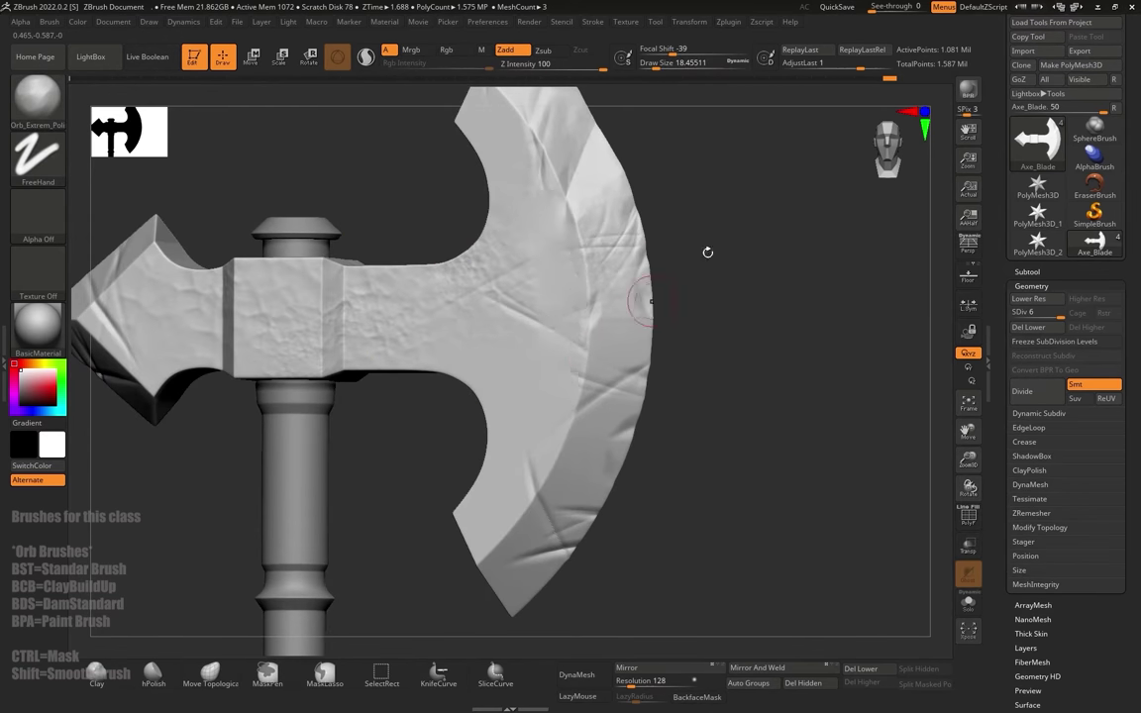
drag(708, 252, 751, 251)
drag(581, 188, 591, 401)
mouse_move(735, 237)
mouse_down()
mouse_move(713, 198)
mouse_move(680, 258)
mouse_up()
mouse_move(498, 198)
mouse_down()
mouse_move(578, 318)
mouse_move(591, 293)
mouse_up()
drag(711, 243, 684, 265)
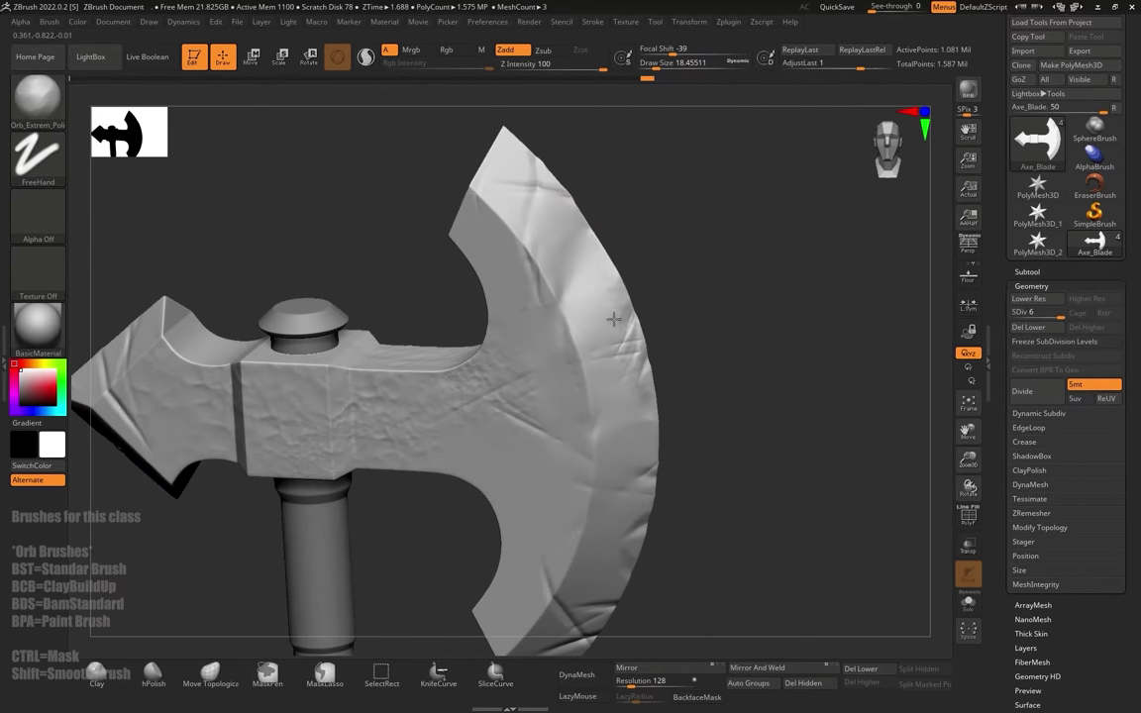
mouse_move(621, 404)
shift+mouse_down()
mouse_move(557, 262)
mouse_move(599, 285)
mouse_move(632, 414)
shift+mouse_up()
drag(706, 337, 691, 358)
Step: Polish the blade's reverse face and bevel ridge with the same brush, and return to the front
drag(733, 286, 490, 292)
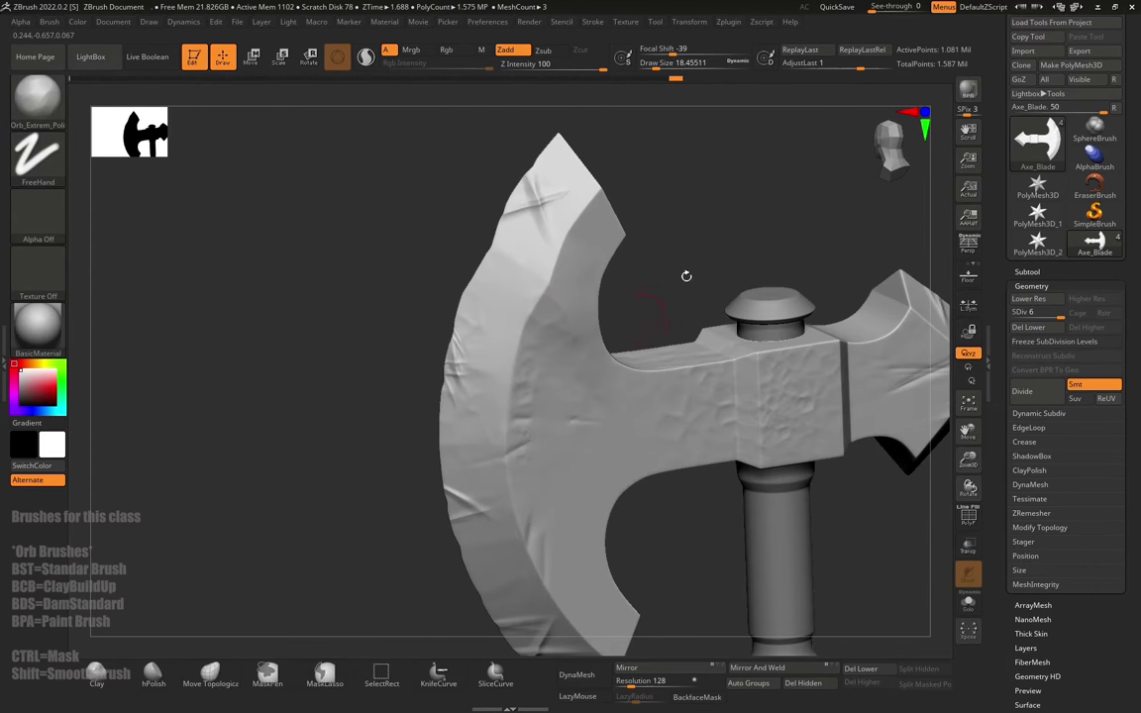
right_drag(687, 275, 573, 310)
mouse_move(626, 514)
alt+mouse_down()
mouse_move(682, 198)
mouse_move(674, 289)
mouse_move(672, 247)
alt+mouse_up()
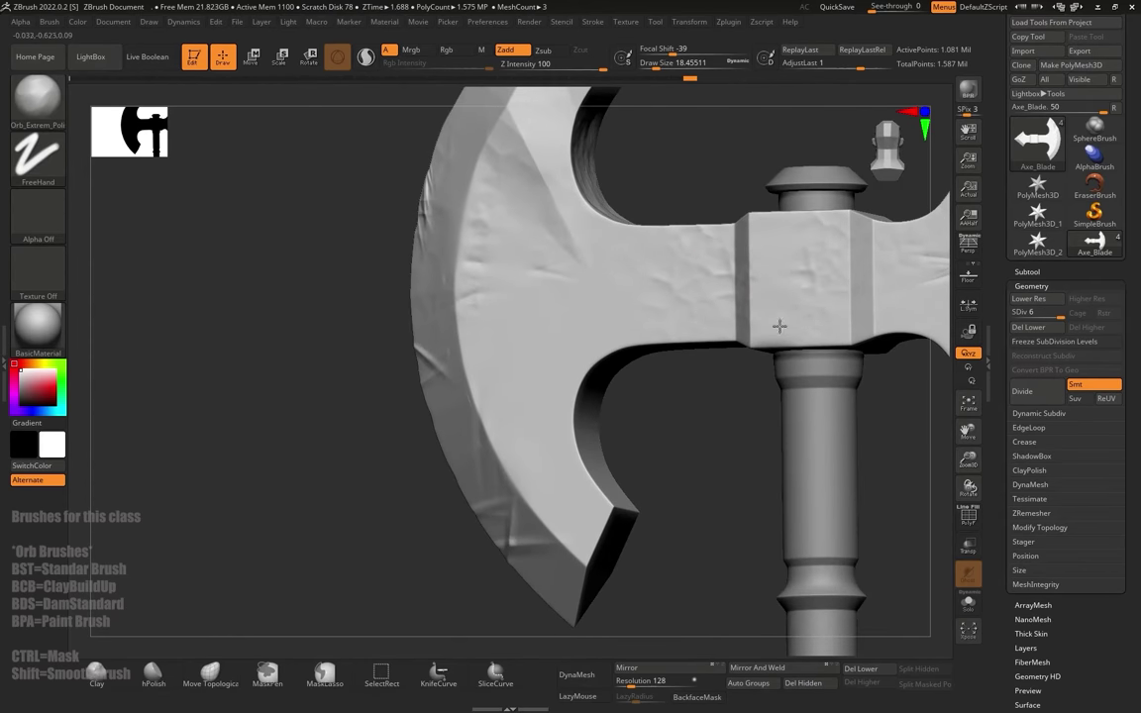
alt+drag(707, 407, 396, 302)
drag(685, 228, 782, 304)
Step: Switch to the Orb_Slash01 brush, undo the oversized slash, and cut slashes into the upper bevel at draw size about 65
key(b)
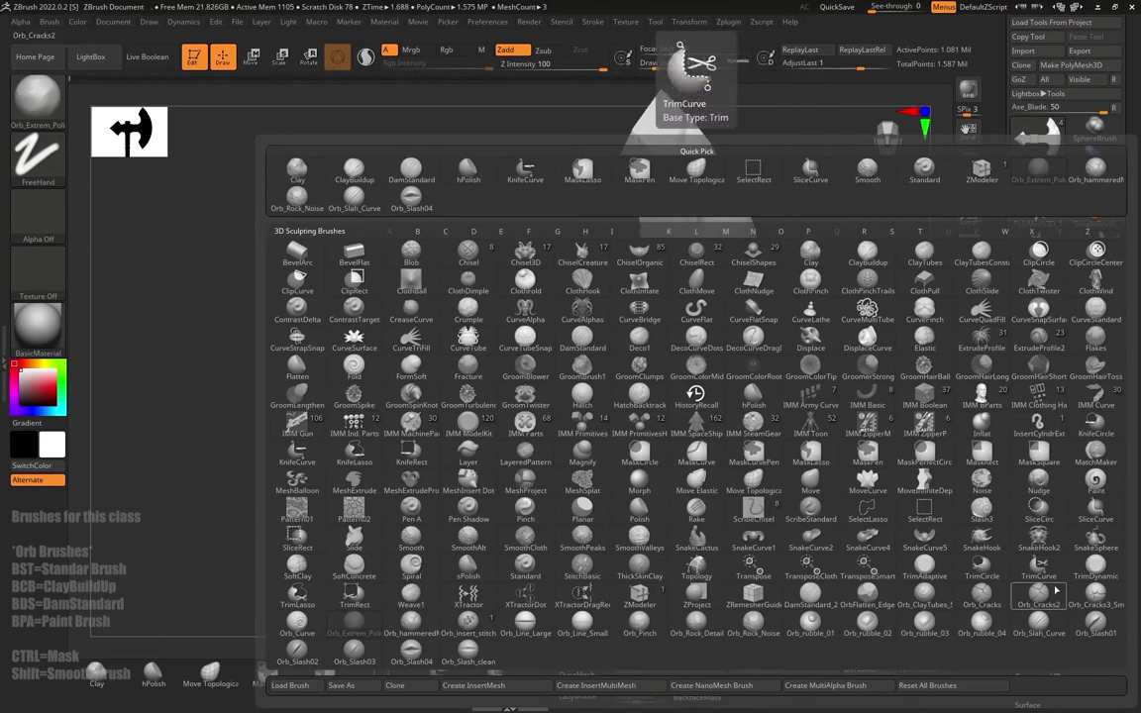
click(1096, 624)
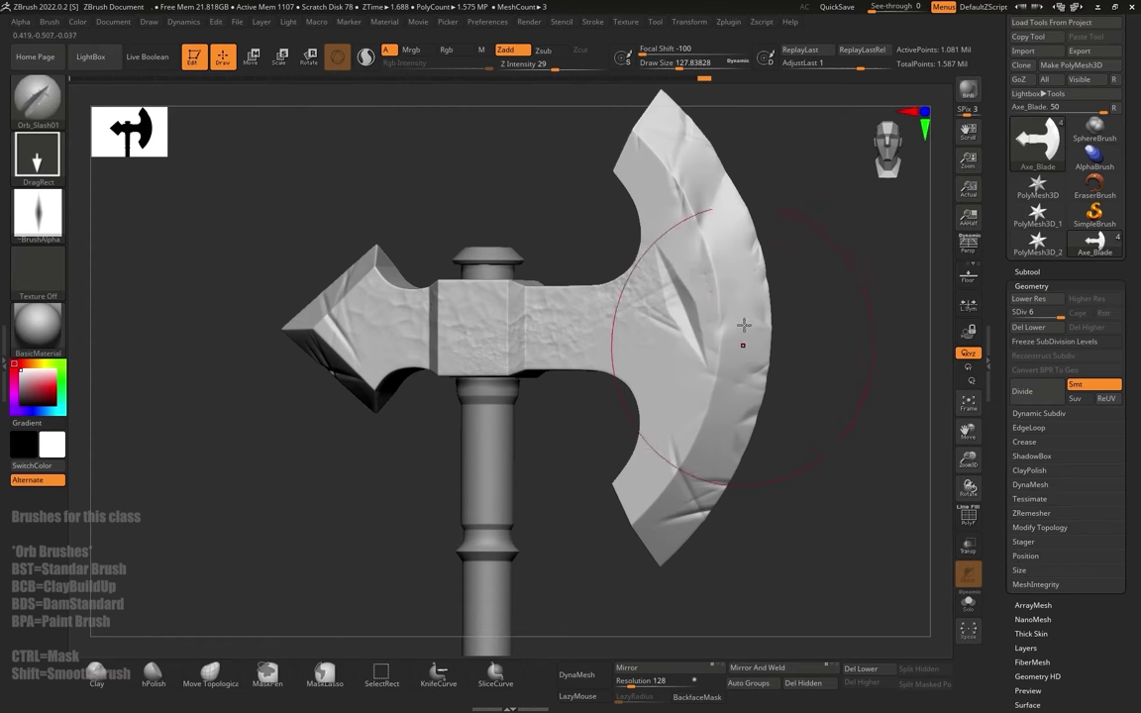
key(ctrl+z)
key(s)
drag(728, 240, 717, 240)
drag(726, 183, 697, 258)
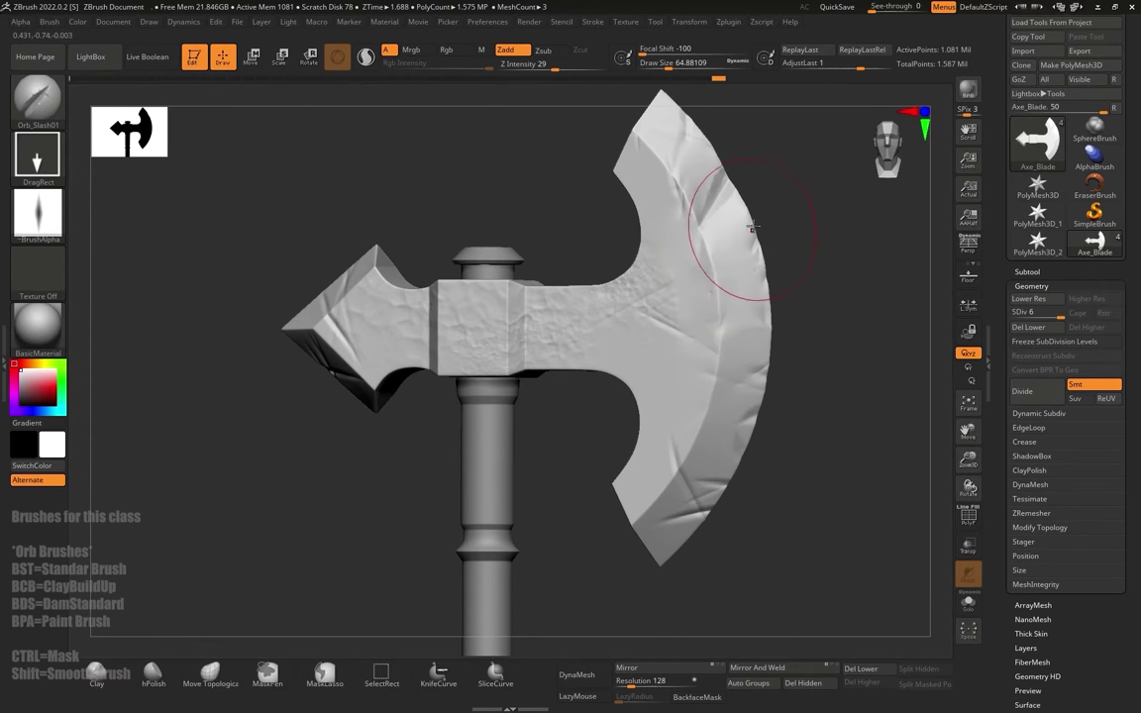
drag(749, 211, 701, 214)
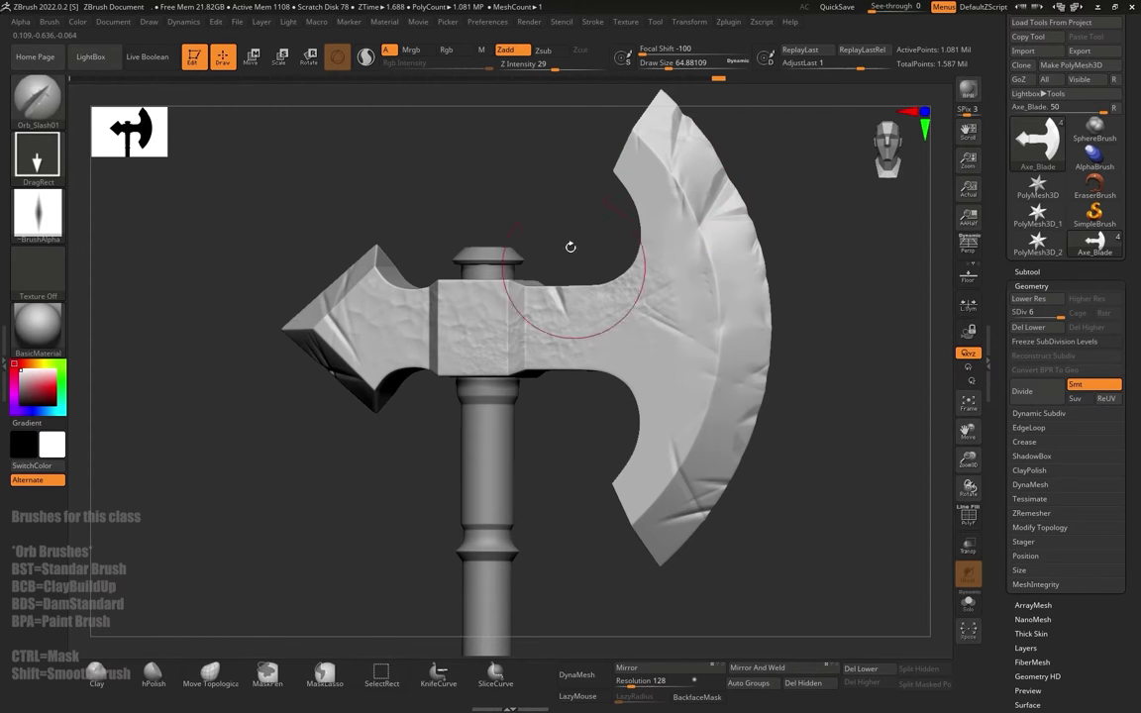
Step: Try slashes along the neck's edges and the blade's lower horn, undoing the unwanted ones
drag(570, 247, 567, 367)
key(ctrl+z)
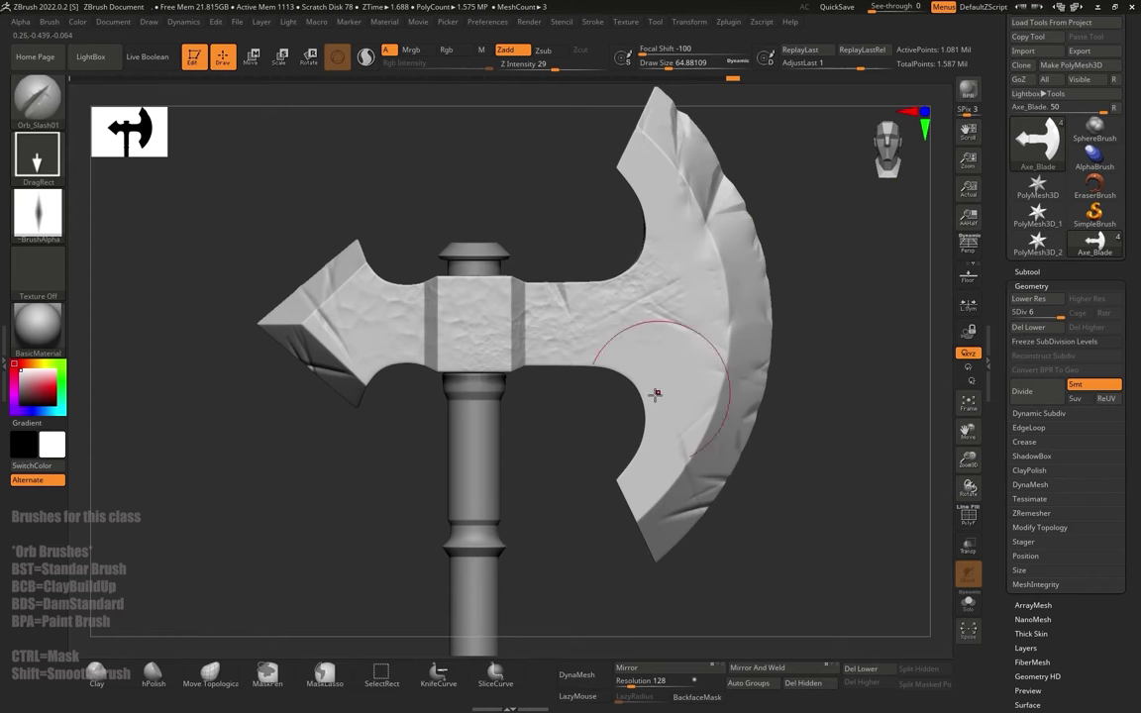
mouse_move(661, 439)
mouse_down()
mouse_move(649, 426)
mouse_move(642, 481)
mouse_move(649, 463)
mouse_up()
key(ctrl+z)
drag(831, 280, 877, 281)
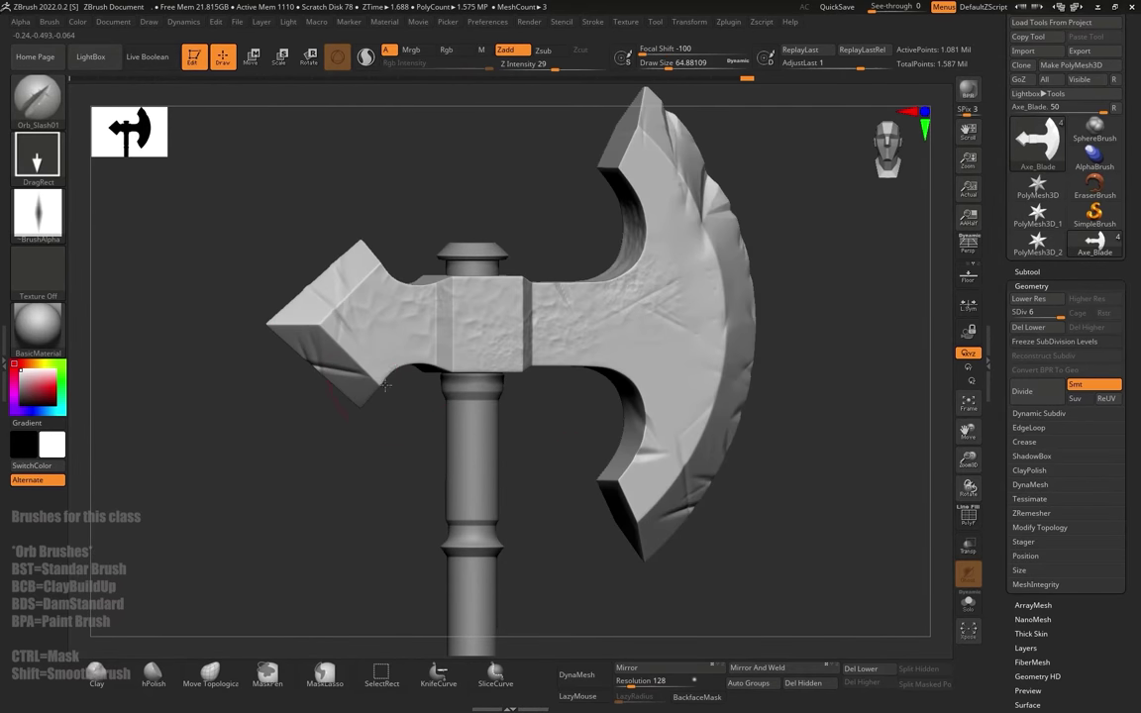
Step: Cut slashes into the edges around the back spike and its narrow neck on the reverse side
drag(378, 419, 323, 230)
drag(407, 244, 525, 367)
drag(525, 368, 535, 327)
shift+drag(473, 265, 487, 280)
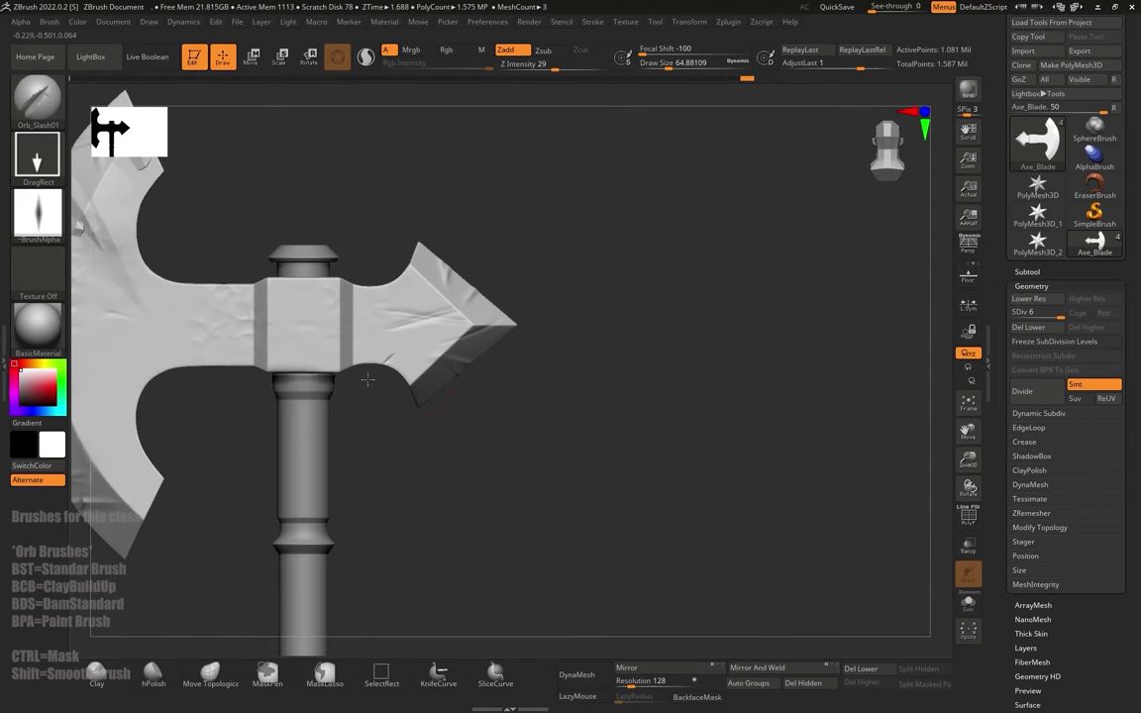
drag(361, 352, 365, 357)
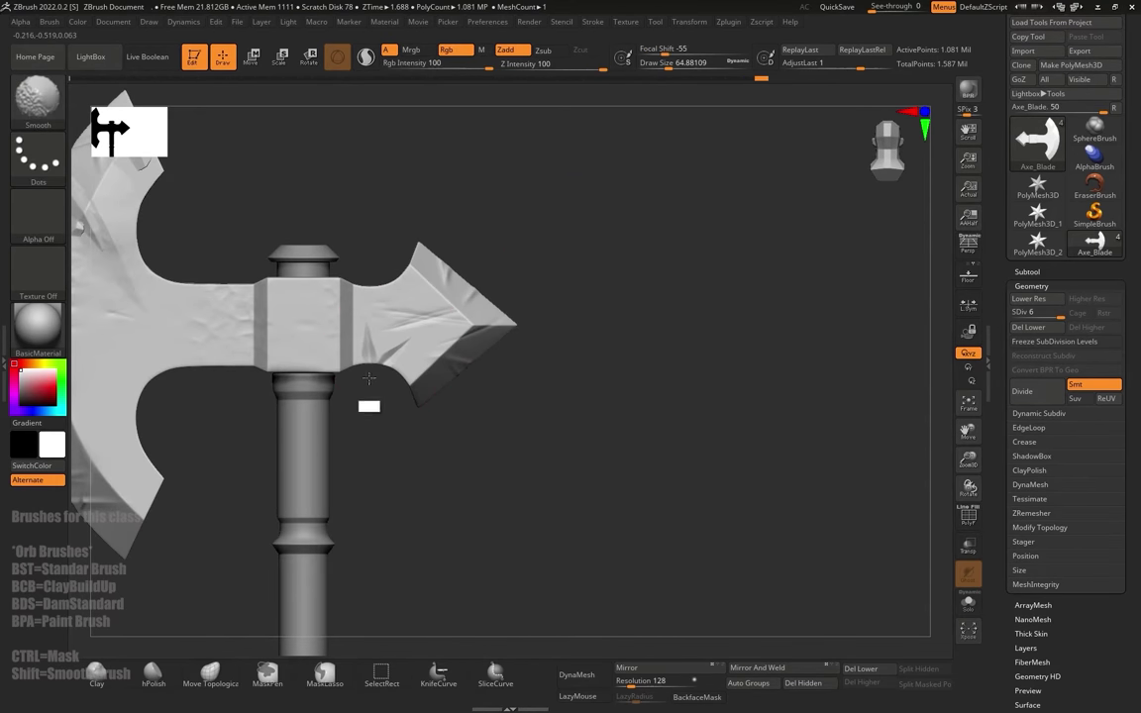
Step: Cut a slash into the inner curve of the blade's lower half, undoing the unwanted attempt, and soften it with Smooth
alt+drag(387, 450, 634, 428)
drag(683, 390, 656, 440)
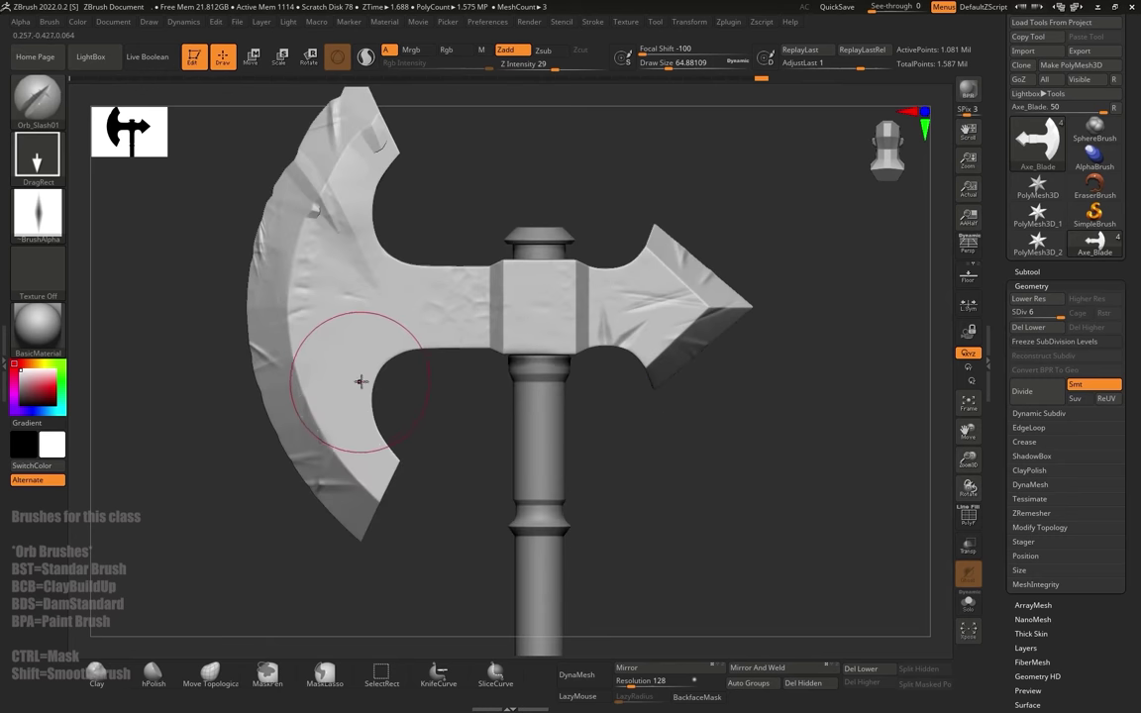
mouse_move(424, 394)
mouse_down()
mouse_move(353, 397)
mouse_move(408, 418)
mouse_move(398, 421)
mouse_up()
key(ctrl+z)
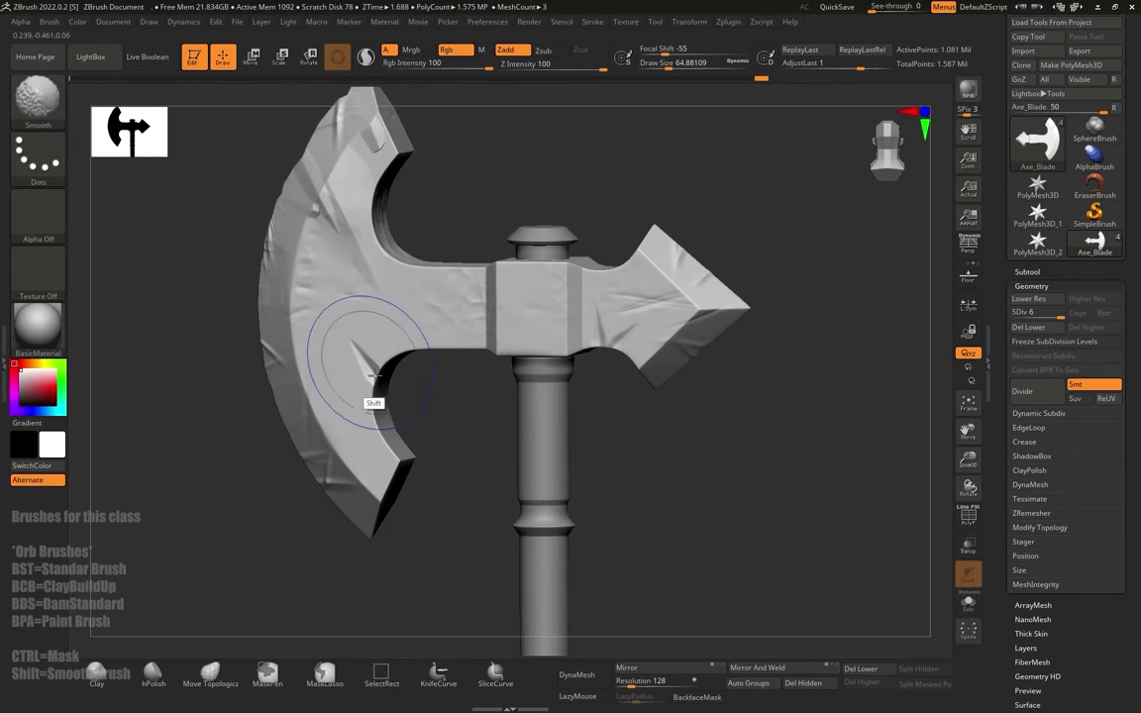
shift+drag(374, 375, 442, 368)
alt+drag(504, 226, 495, 120)
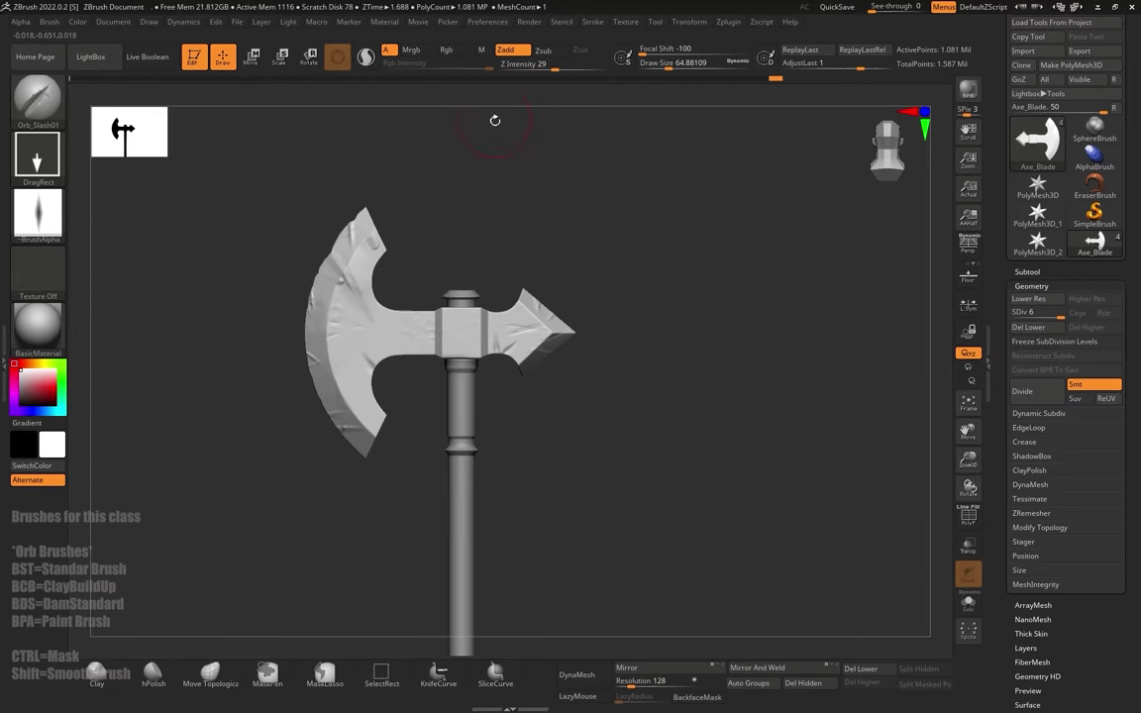
Step: Reduce the draw size to about 25 and smooth the dent in the blade's upper horn
alt+drag(498, 179, 522, 392)
alt+drag(481, 128, 465, 303)
key(s)
drag(289, 311, 277, 311)
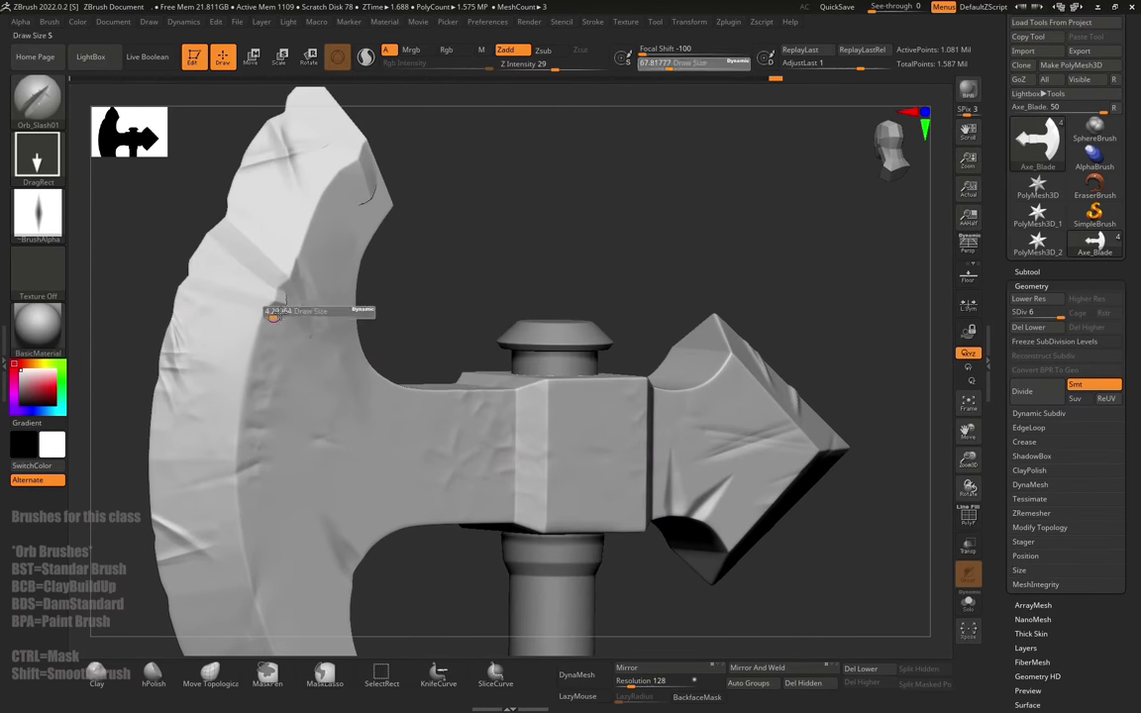
key(shift)
mouse_move(370, 182)
shift+mouse_down()
mouse_move(366, 197)
mouse_move(327, 194)
shift+mouse_up()
Step: Make the Axe_Body handle the active subtool and isolate it in Solo mode
mouse_move(441, 253)
alt+mouse_down()
mouse_move(450, 139)
mouse_move(458, 194)
mouse_move(415, 196)
mouse_move(634, 260)
mouse_move(809, 248)
mouse_move(690, 232)
alt+mouse_up()
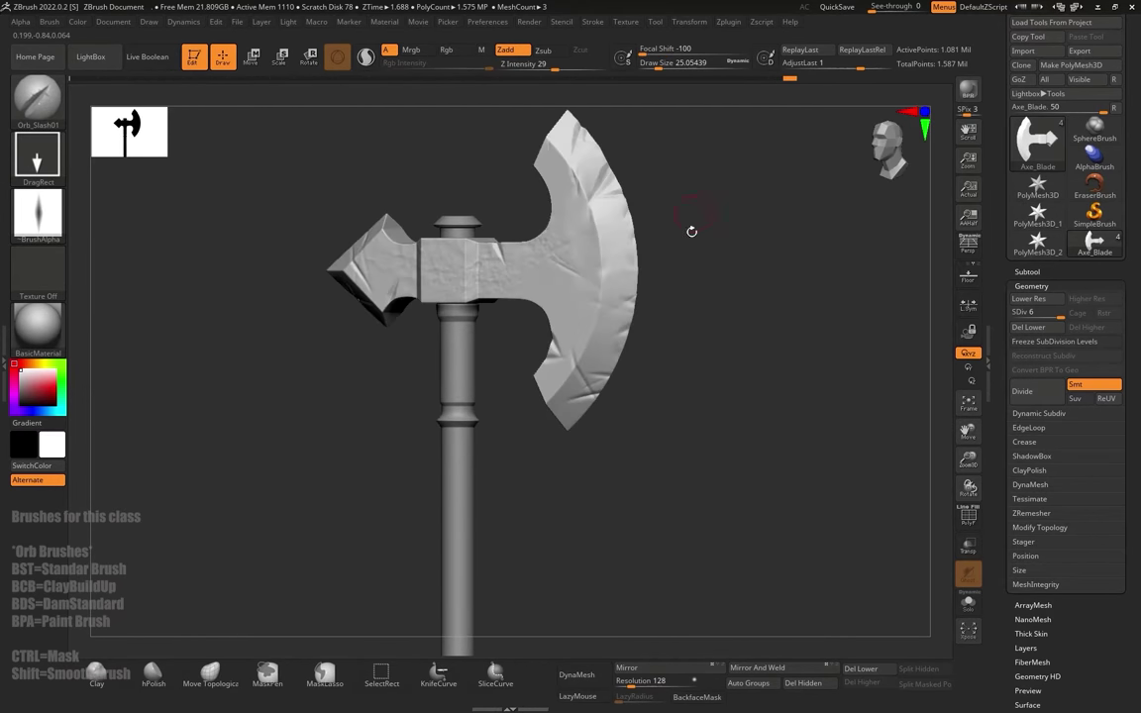
alt+drag(728, 289, 748, 198)
mouse_move(748, 210)
mouse_down()
mouse_move(709, 232)
mouse_move(711, 211)
mouse_move(718, 247)
mouse_move(718, 201)
mouse_move(724, 282)
mouse_move(731, 211)
mouse_move(734, 295)
mouse_up()
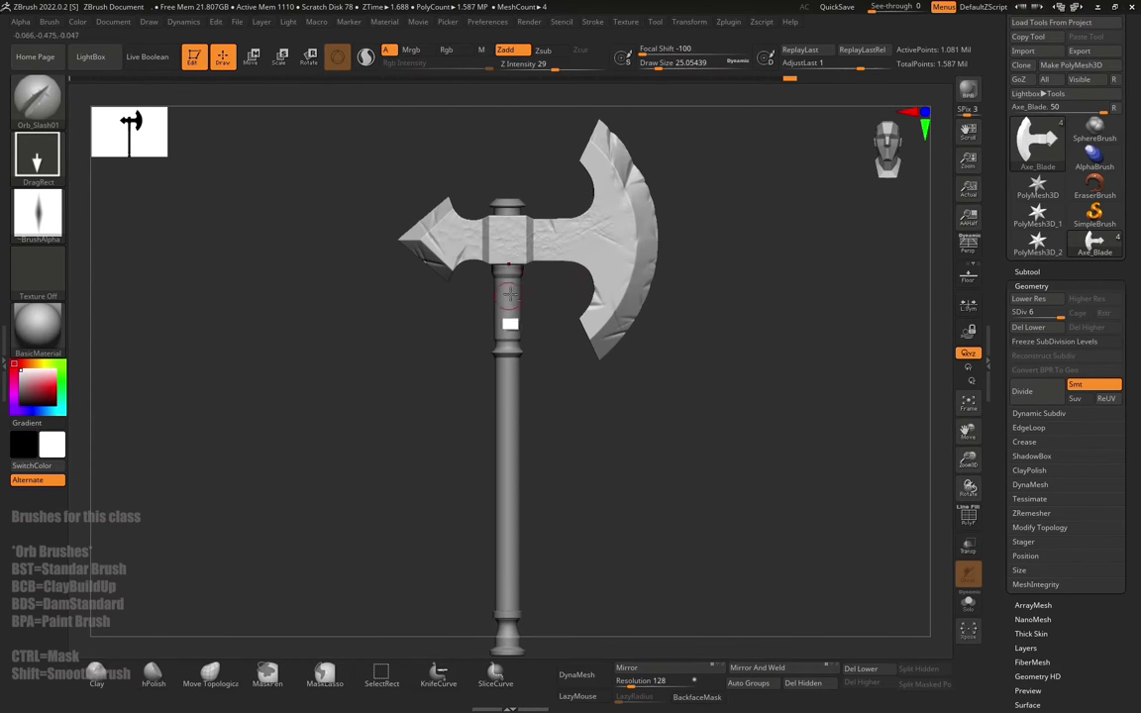
alt+click(510, 295)
alt+drag(589, 357, 619, 473)
alt+drag(544, 379, 555, 282)
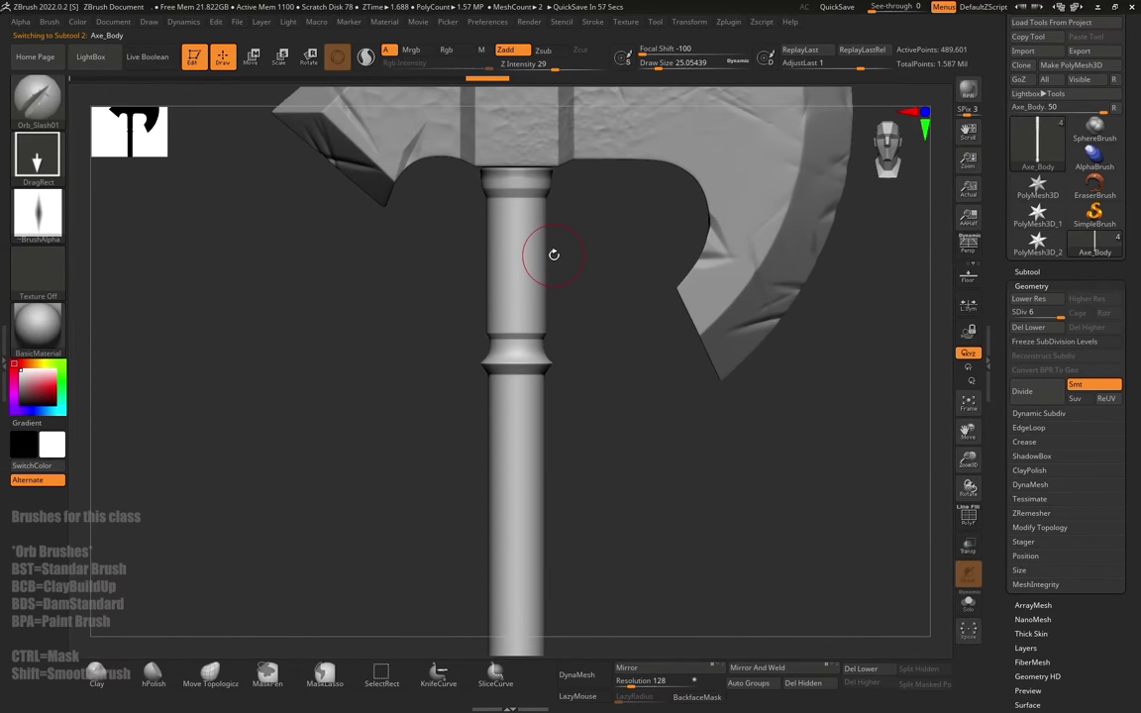
alt+drag(565, 430, 572, 257)
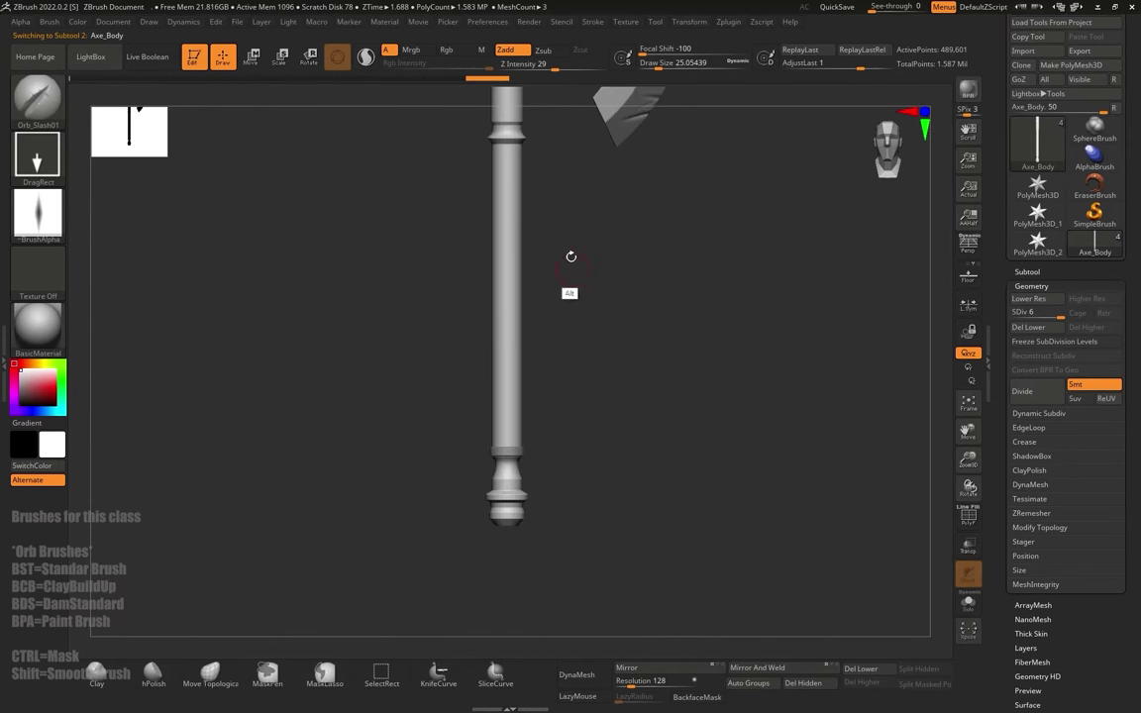
click(969, 602)
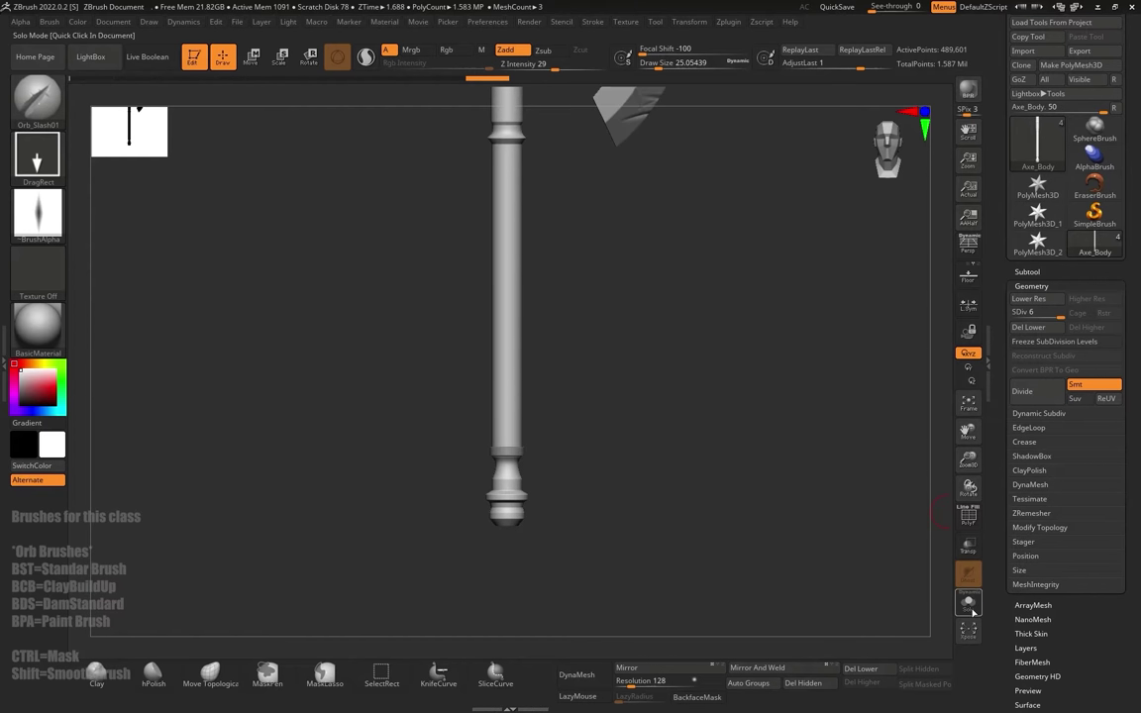
drag(684, 297, 699, 369)
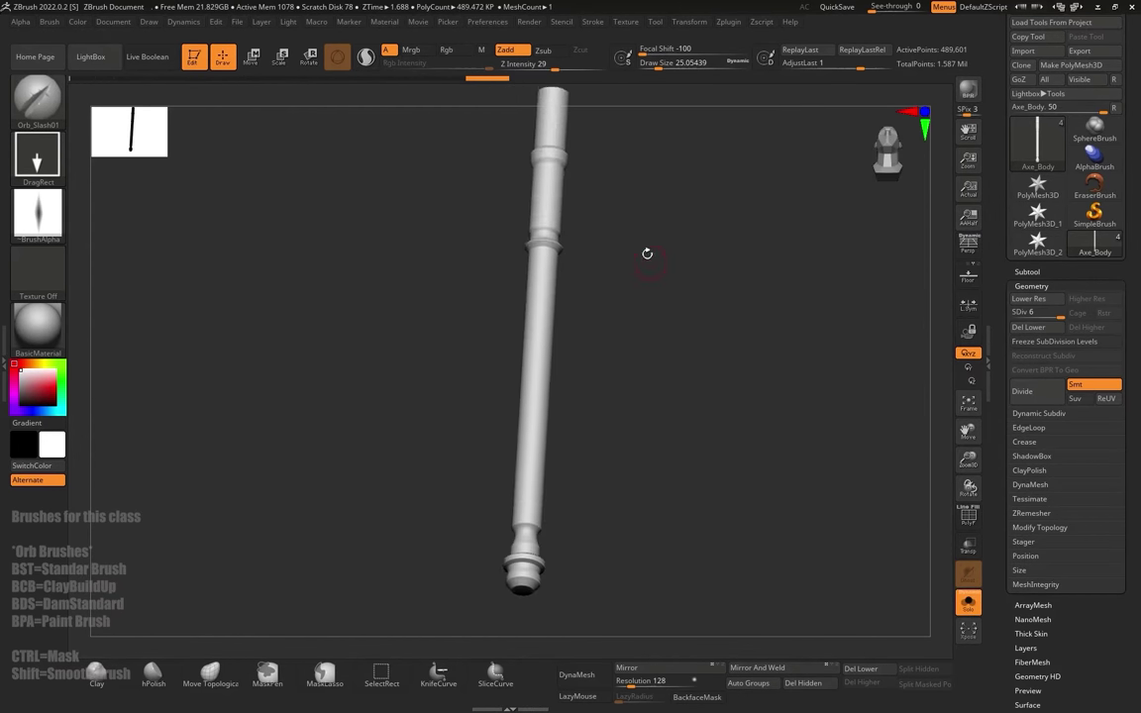
Step: Switch to the Orb_Slah_Curve brush with a draw size of about 311
shift+drag(647, 255, 647, 287)
mouse_move(647, 287)
alt+mouse_down()
mouse_move(647, 237)
mouse_move(643, 289)
mouse_move(620, 229)
alt+mouse_up()
key(b)
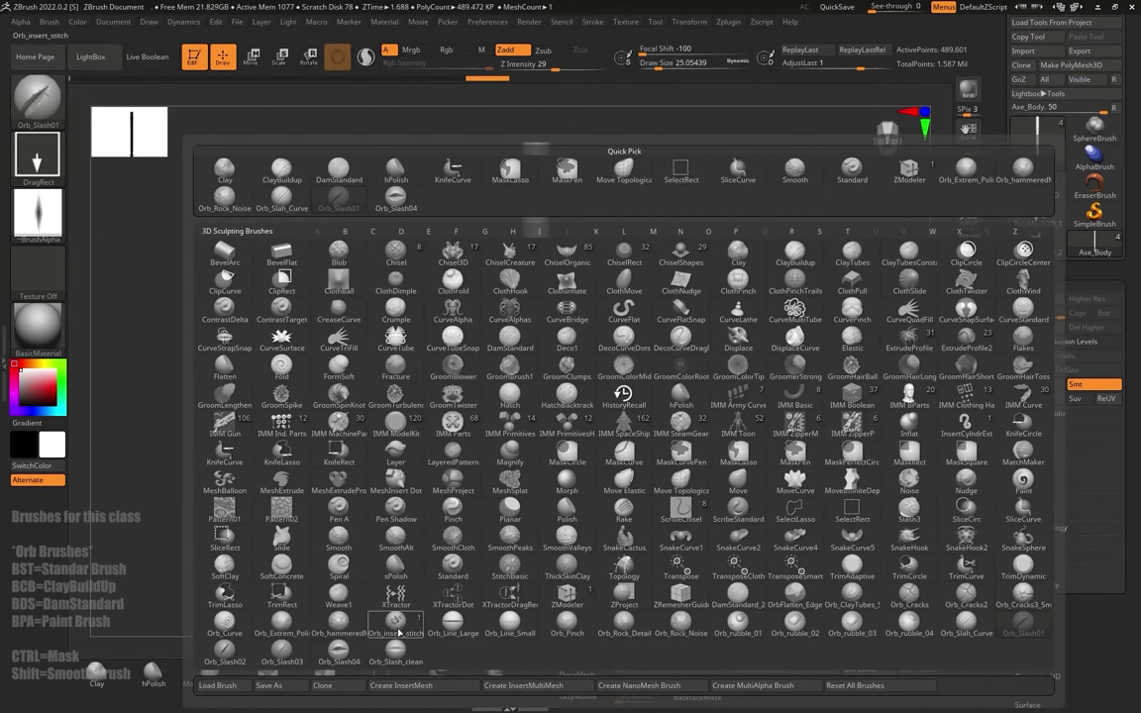
click(966, 621)
alt+drag(918, 583, 892, 502)
key(s)
click(543, 319)
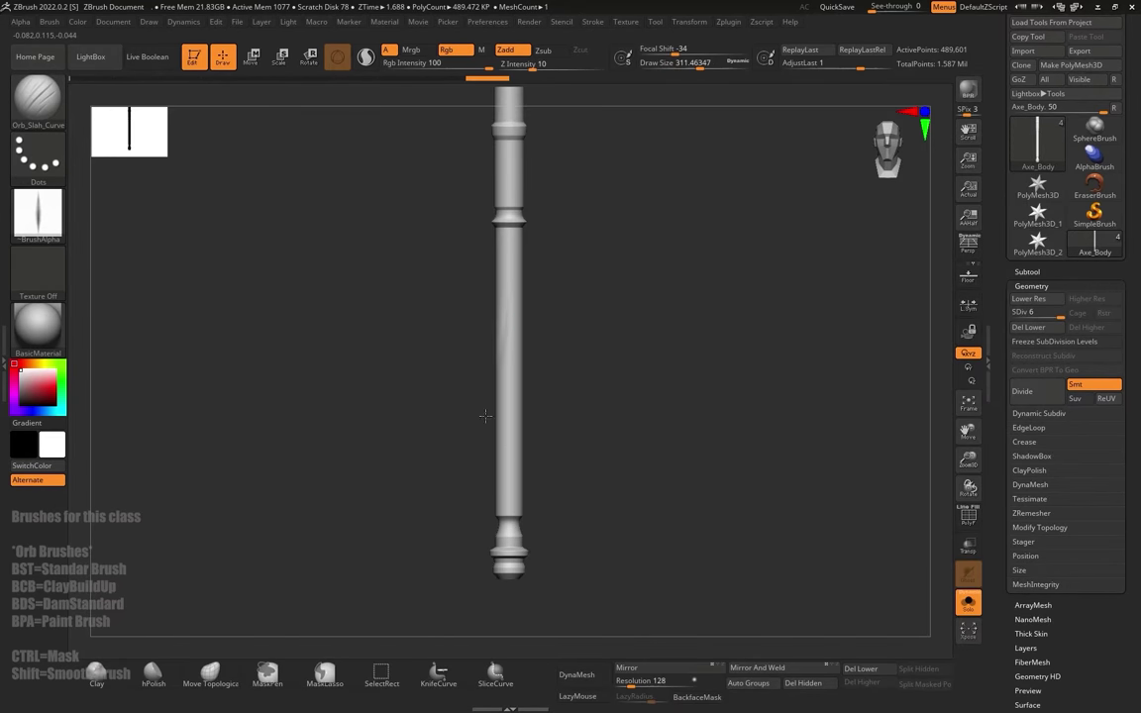
Step: Try slash curves along the handle's shaft at the large draw size and undo them
mouse_move(566, 285)
mouse_down()
mouse_move(580, 293)
mouse_move(525, 300)
mouse_move(522, 237)
mouse_move(551, 268)
mouse_up()
mouse_move(629, 264)
alt+mouse_down()
mouse_move(657, 352)
mouse_move(676, 355)
mouse_move(626, 299)
alt+mouse_up()
key(ctrl+z)
key(ctrl+z)
key(ctrl+z)
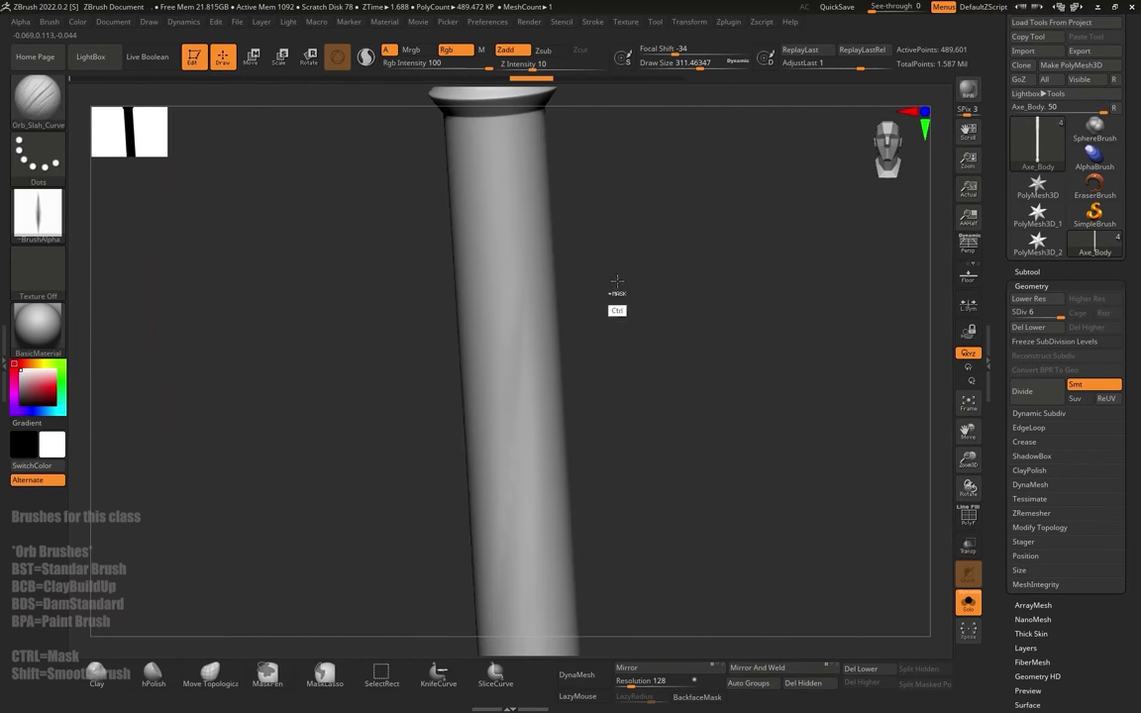
Step: Subdivide the handle to level 7 and carve fine curved slashes into the upper shaft at draw size about 44
key(ctrl+d)
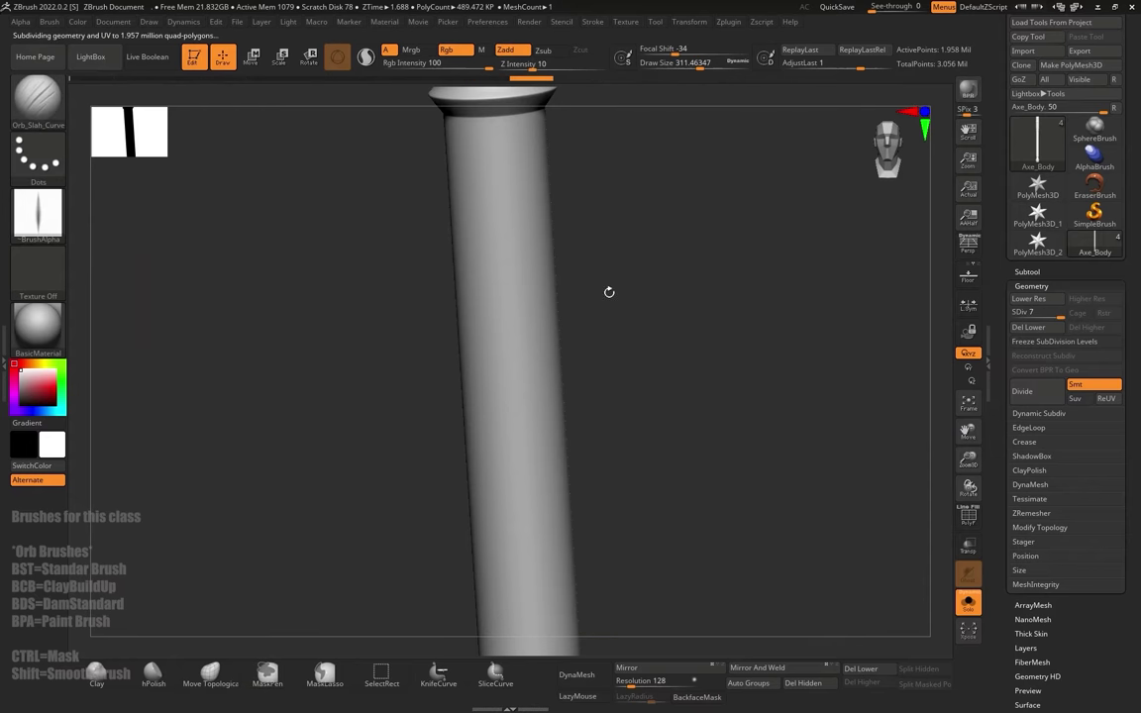
key(s)
drag(540, 322, 517, 327)
key(s)
drag(511, 328, 488, 334)
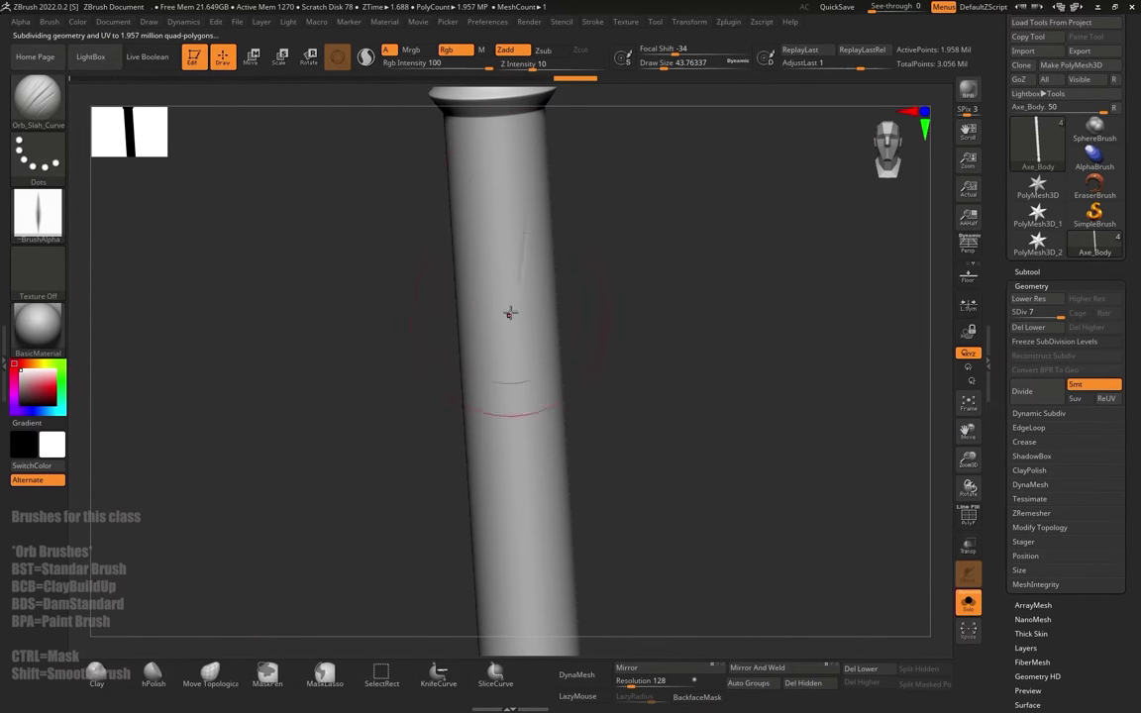
mouse_move(494, 388)
mouse_down()
mouse_move(523, 199)
mouse_move(492, 335)
mouse_up()
Step: Try long curved slashes down the shaft at draw size about 149 and check their effect on the far side
mouse_move(636, 232)
alt+mouse_down()
mouse_move(632, 261)
mouse_move(594, 276)
alt+mouse_up()
key(s)
mouse_move(515, 337)
mouse_down()
mouse_move(540, 341)
mouse_move(526, 481)
mouse_up()
alt+drag(626, 238, 576, 299)
key(s)
drag(521, 349, 503, 352)
mouse_move(594, 337)
mouse_down()
mouse_move(532, 373)
mouse_move(543, 349)
mouse_up()
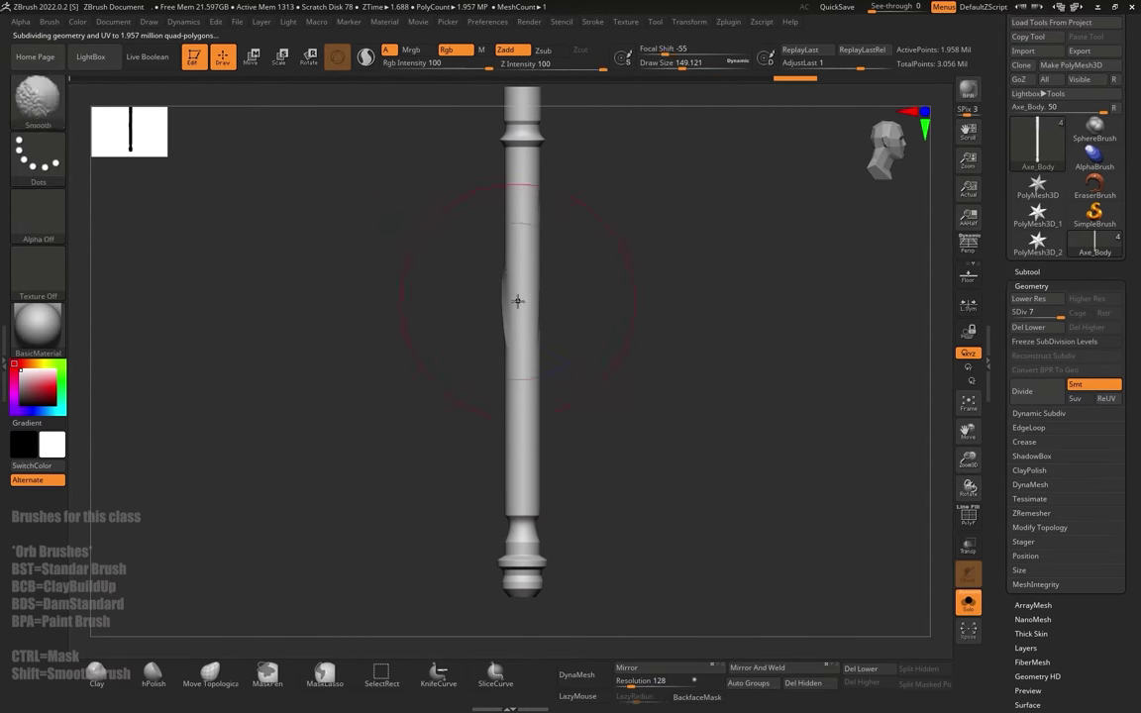
mouse_move(517, 301)
mouse_down()
mouse_move(509, 364)
mouse_move(637, 306)
mouse_move(593, 277)
mouse_move(561, 278)
mouse_move(579, 260)
mouse_move(580, 288)
mouse_move(604, 305)
mouse_move(585, 299)
mouse_up()
Step: Try slashes on the shaft at draw size about 37 and undo the last stroke
key(s)
drag(542, 248, 522, 228)
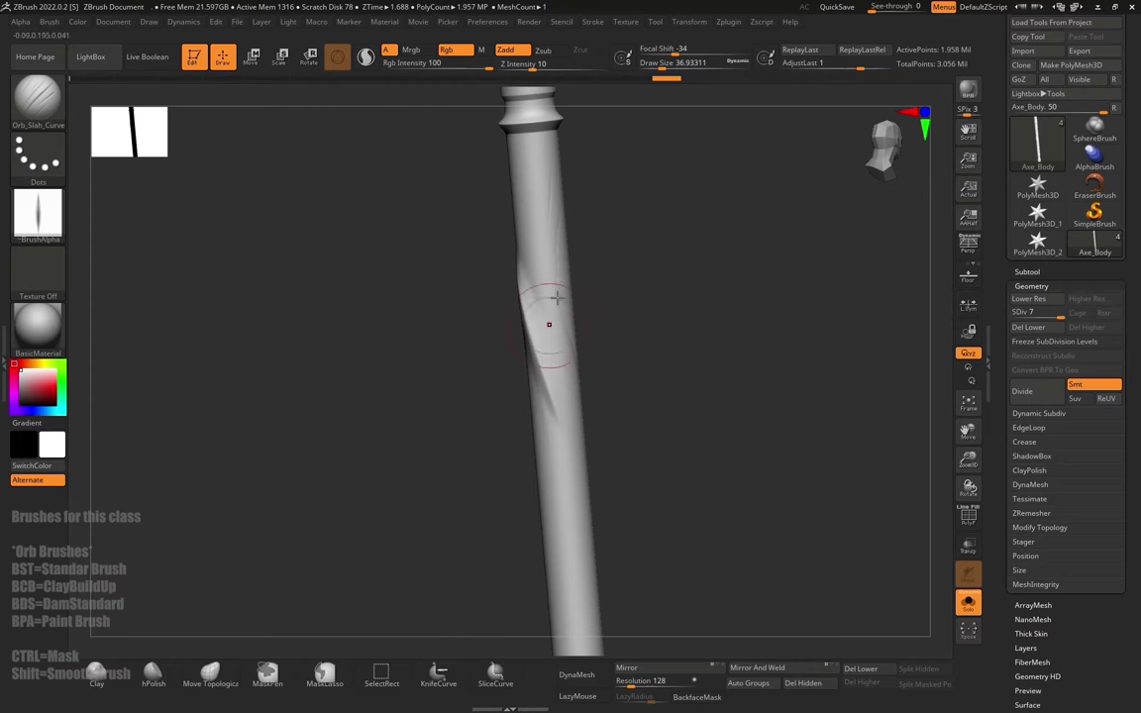
right_drag(628, 296, 548, 229)
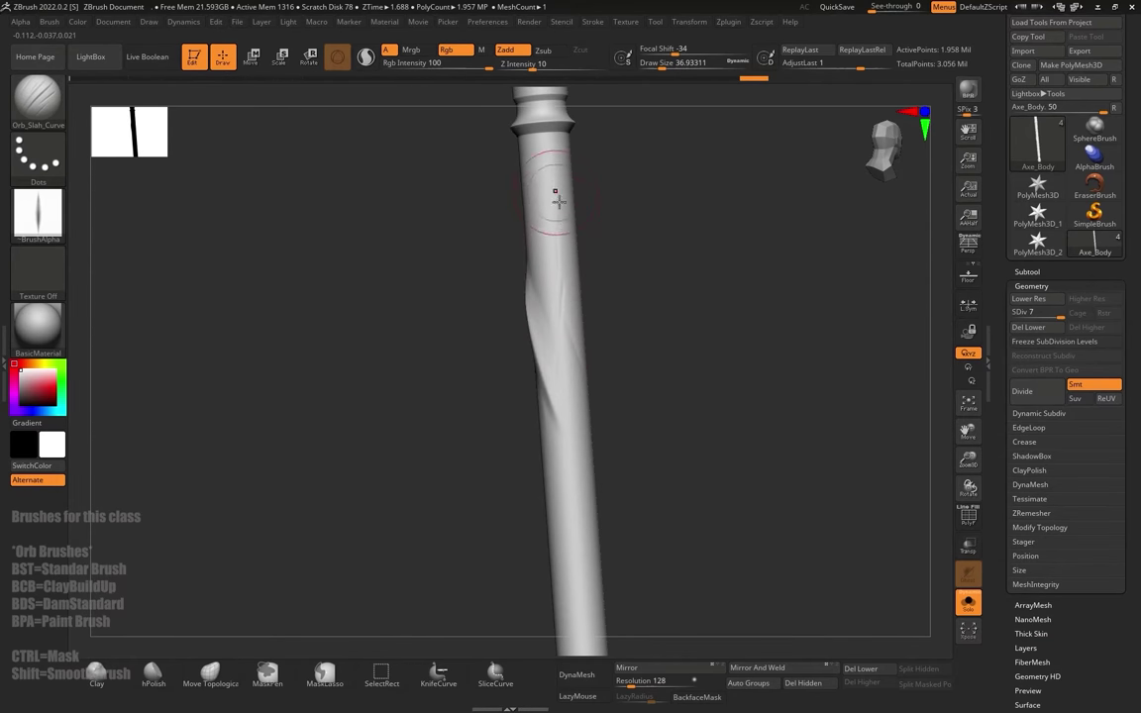
drag(560, 291, 562, 305)
mouse_move(574, 296)
right_down()
mouse_move(715, 261)
mouse_move(649, 259)
mouse_move(563, 293)
right_up()
key(ctrl+z)
Step: Try a slash down the shaft at draw size about 56, check the reverse side, and undo it
mouse_move(471, 364)
ctrl+right_down()
mouse_move(486, 407)
mouse_move(545, 324)
mouse_move(675, 264)
mouse_move(662, 188)
ctrl+right_up()
right_drag(634, 287, 587, 318)
key(s)
drag(552, 379, 566, 380)
right_drag(586, 361, 553, 369)
key(s)
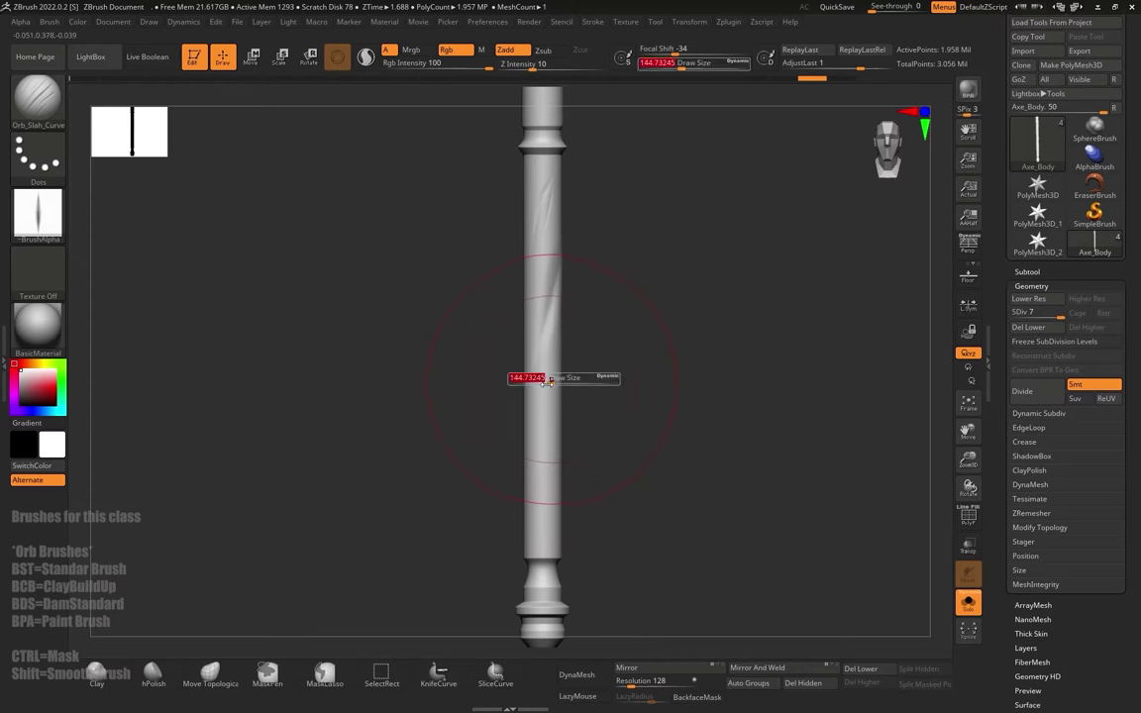
drag(548, 377, 536, 378)
drag(531, 512, 530, 517)
right_drag(644, 312, 547, 347)
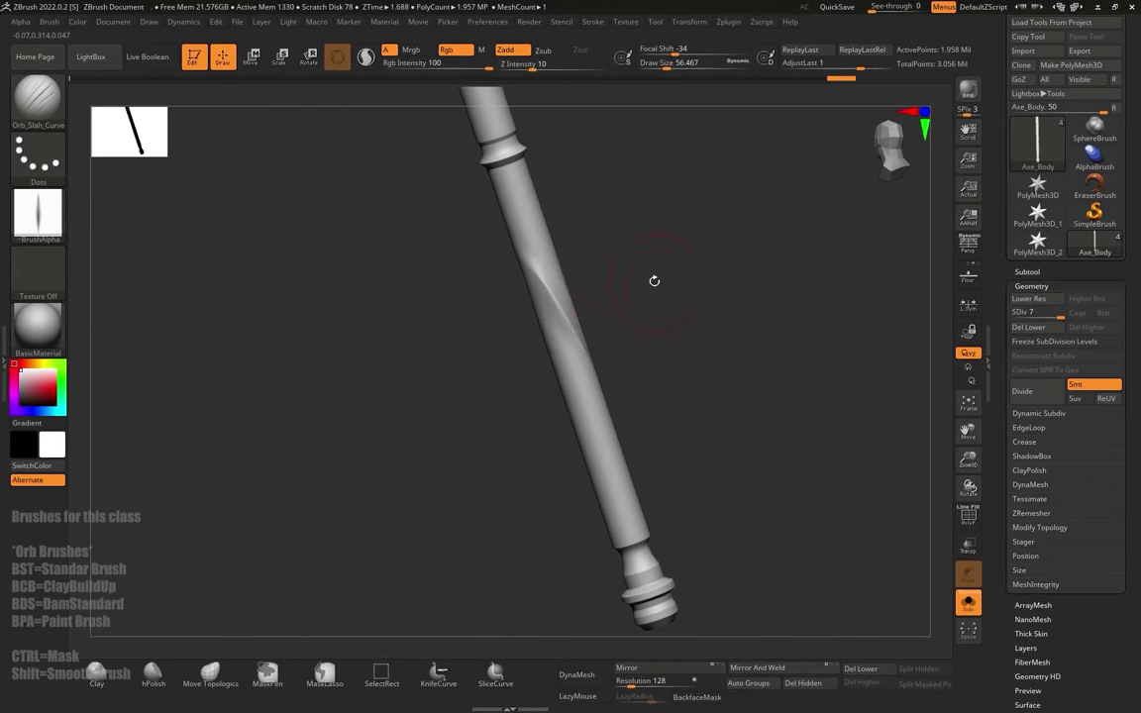
mouse_move(655, 281)
right_down()
mouse_move(696, 272)
mouse_move(669, 291)
right_up()
key(ctrl+z)
Step: Set the draw size to about 120, try a long slash down the shaft, and undo it
key(s)
drag(540, 356, 552, 356)
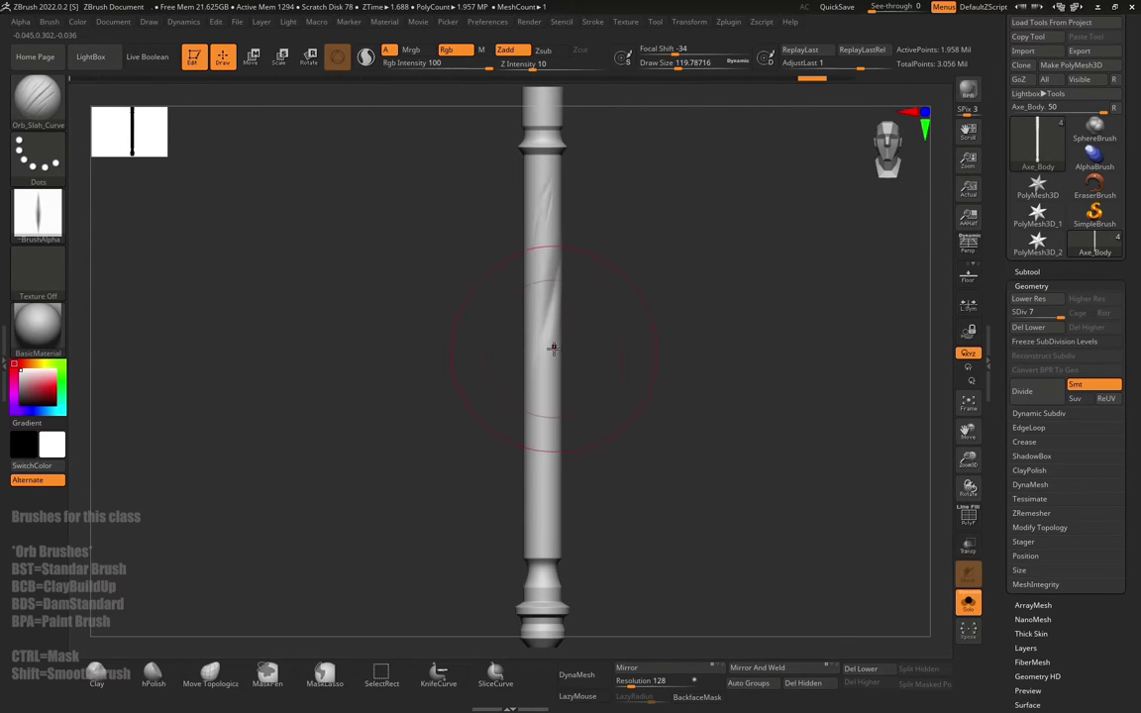
drag(522, 475, 521, 477)
right_drag(655, 333, 525, 359)
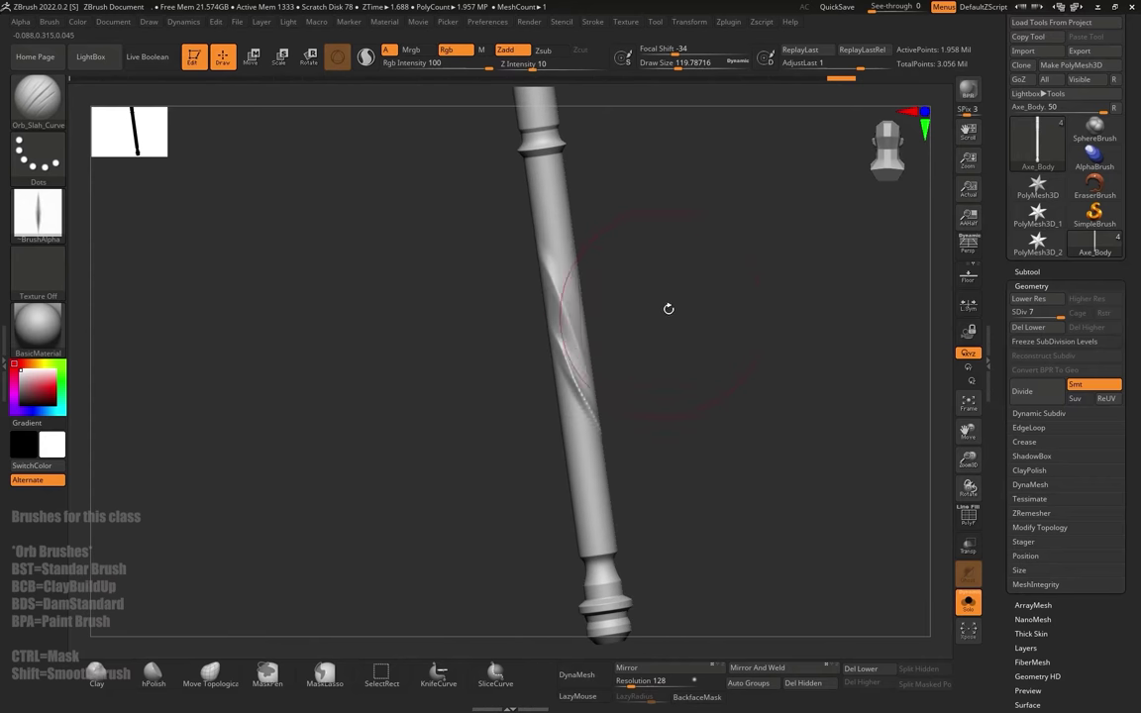
shift+right_drag(652, 291, 630, 358)
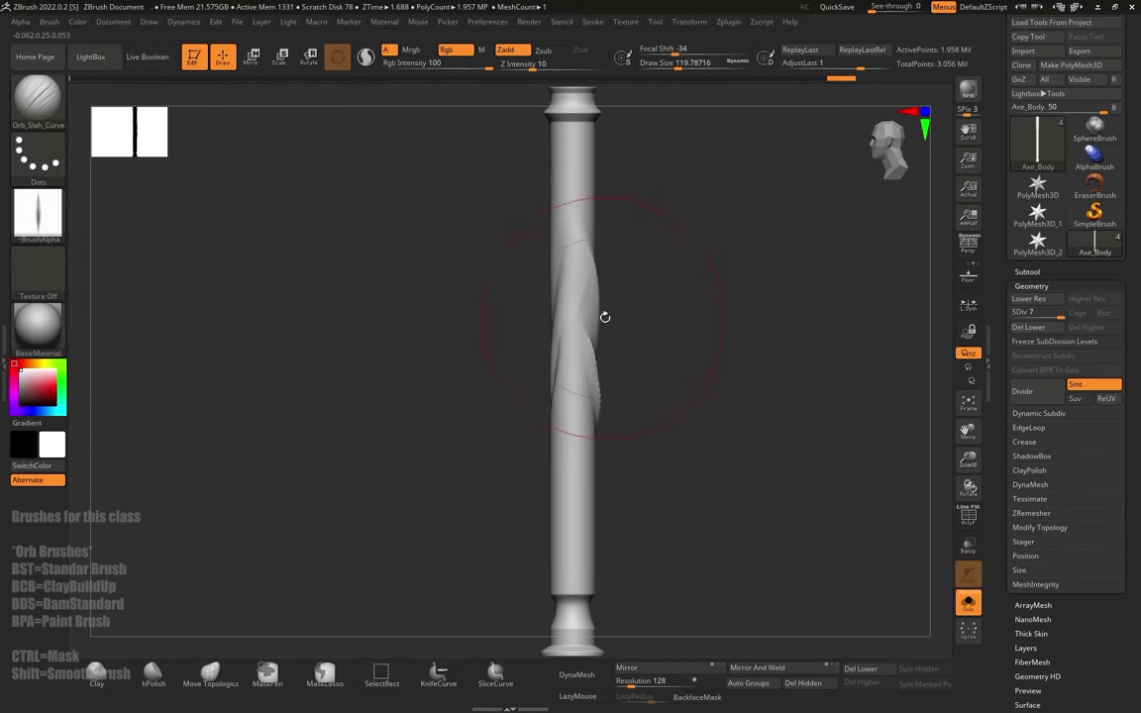
key(ctrl+z)
Step: Try another curved slash along the shaft's front and check how it deforms the back
mouse_move(641, 285)
right_down()
mouse_move(687, 278)
mouse_move(684, 287)
right_up()
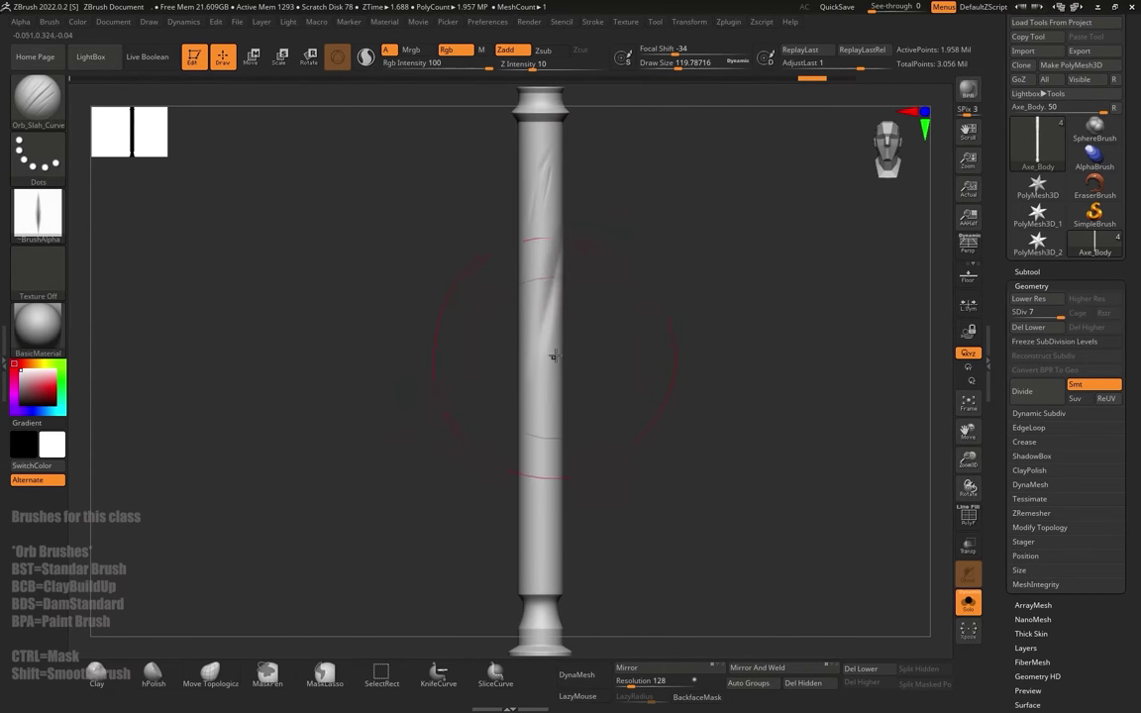
mouse_move(626, 351)
right_down()
mouse_move(573, 380)
mouse_move(501, 392)
right_up()
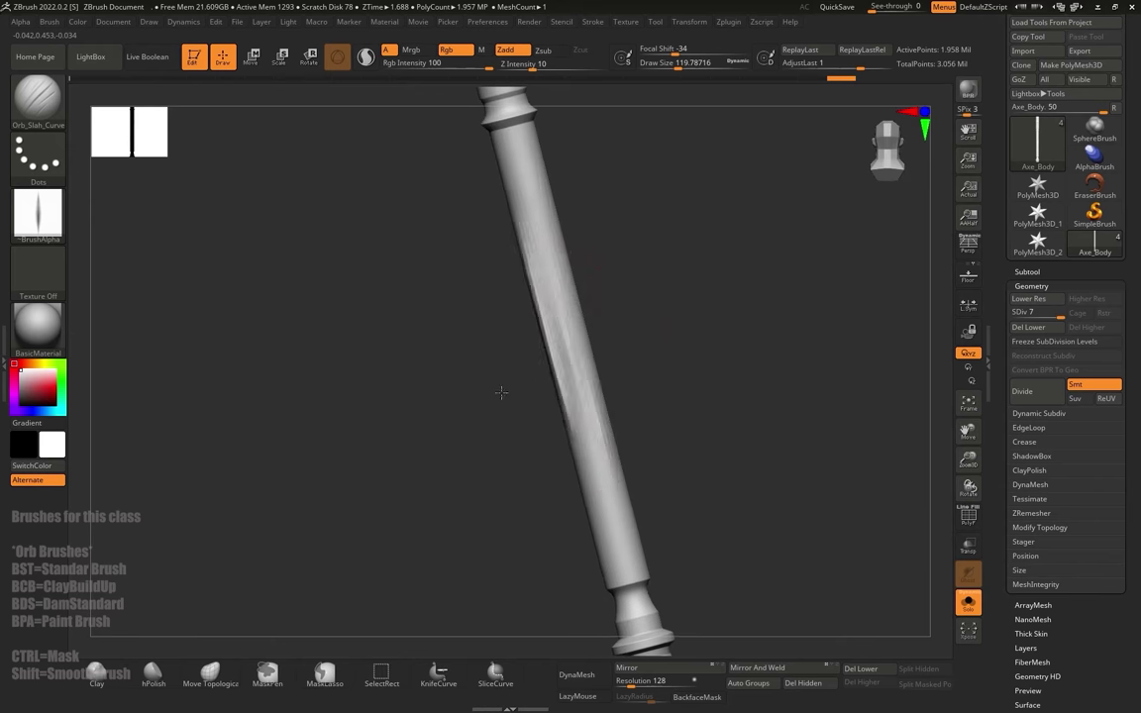
right_drag(620, 308, 638, 314)
drag(616, 433, 552, 333)
right_drag(553, 334, 586, 346)
right_drag(587, 347, 642, 321)
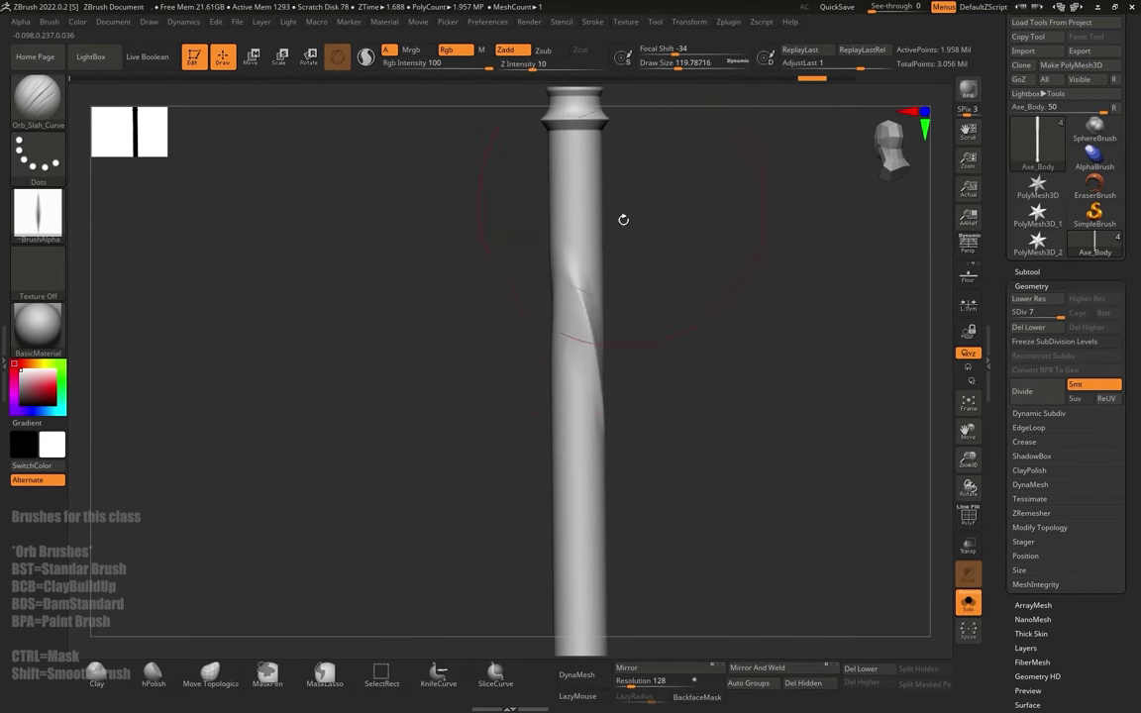
right_drag(652, 273, 631, 320)
Step: Undo the test slashes that deform the back of the shaft
key(ctrl+z)
key(ctrl+z)
key(ctrl+z)
key(ctrl+z)
key(ctrl+z)
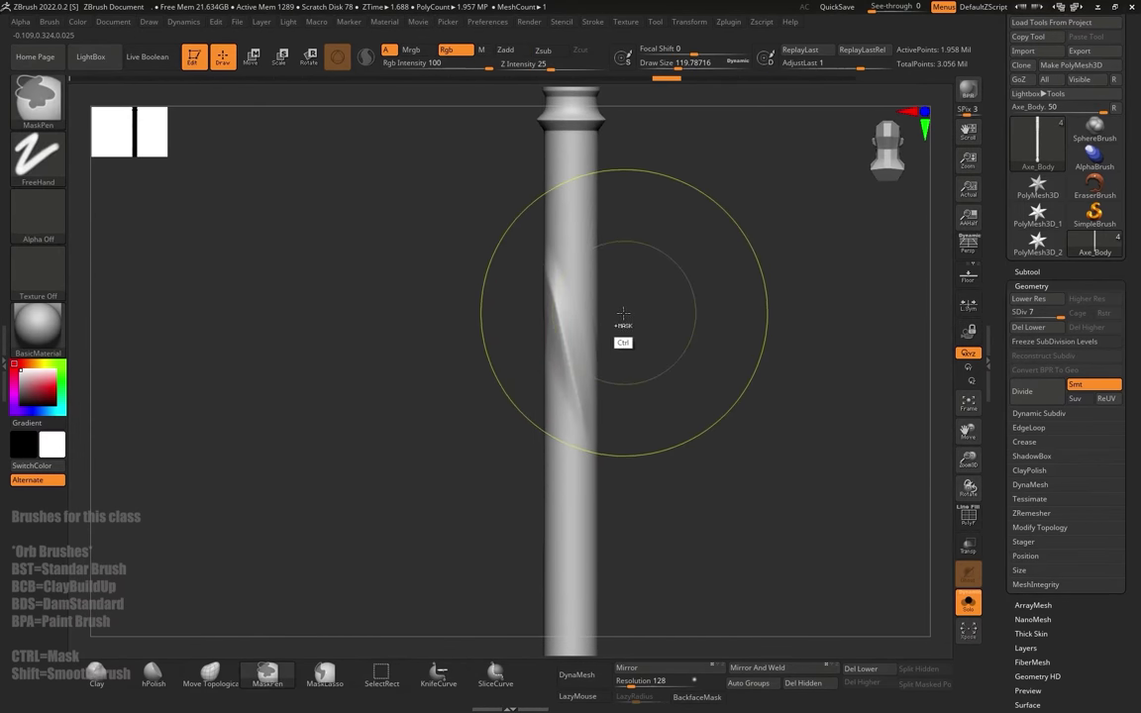
key(ctrl+z)
mouse_move(616, 292)
right_down()
mouse_move(655, 326)
mouse_move(655, 291)
mouse_move(643, 309)
right_up()
key(ctrl+z)
mouse_move(643, 309)
ctrl+right_down()
mouse_move(629, 243)
mouse_move(649, 370)
mouse_move(650, 344)
ctrl+right_up()
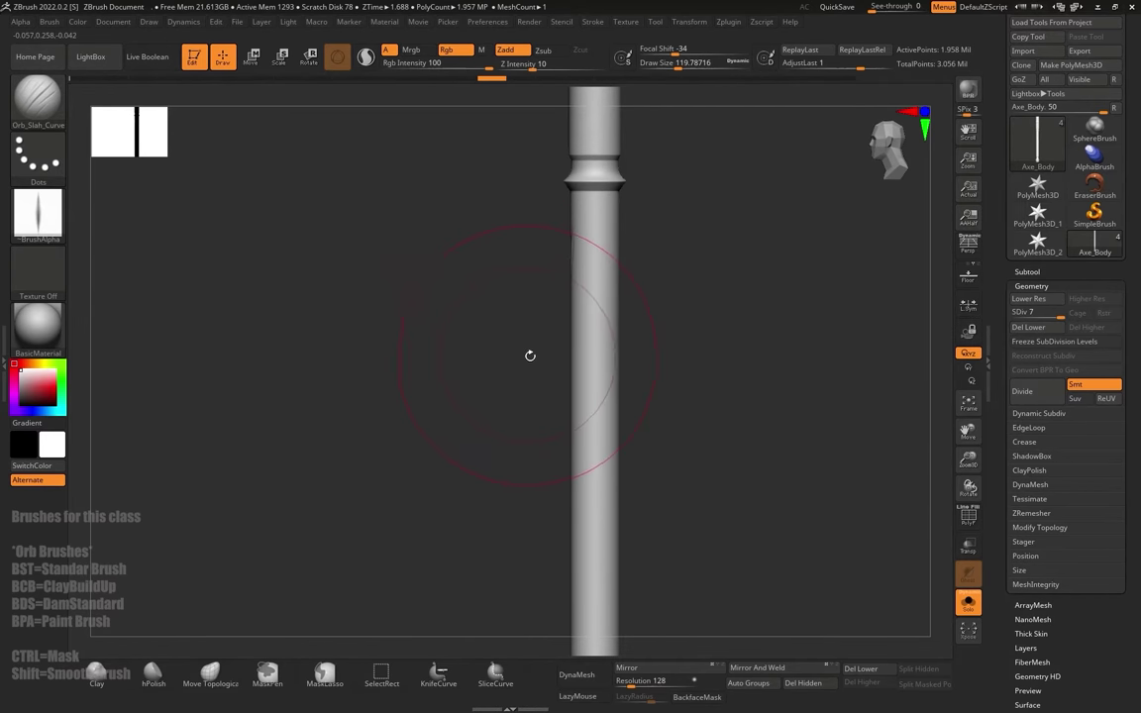
key(b)
key(c)
key(b)
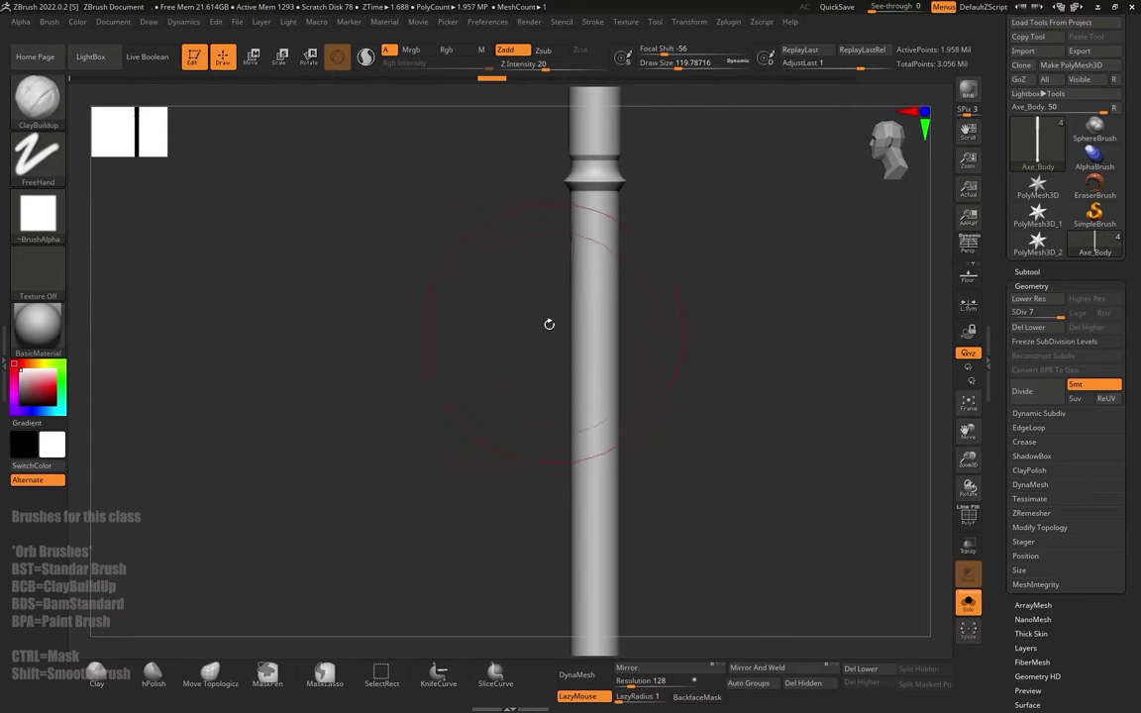
Step: Enable BackfaceMask in the auto masking settings of the Orb_Slah_Curve brush and carve a curved slash into the shaft
key(b)
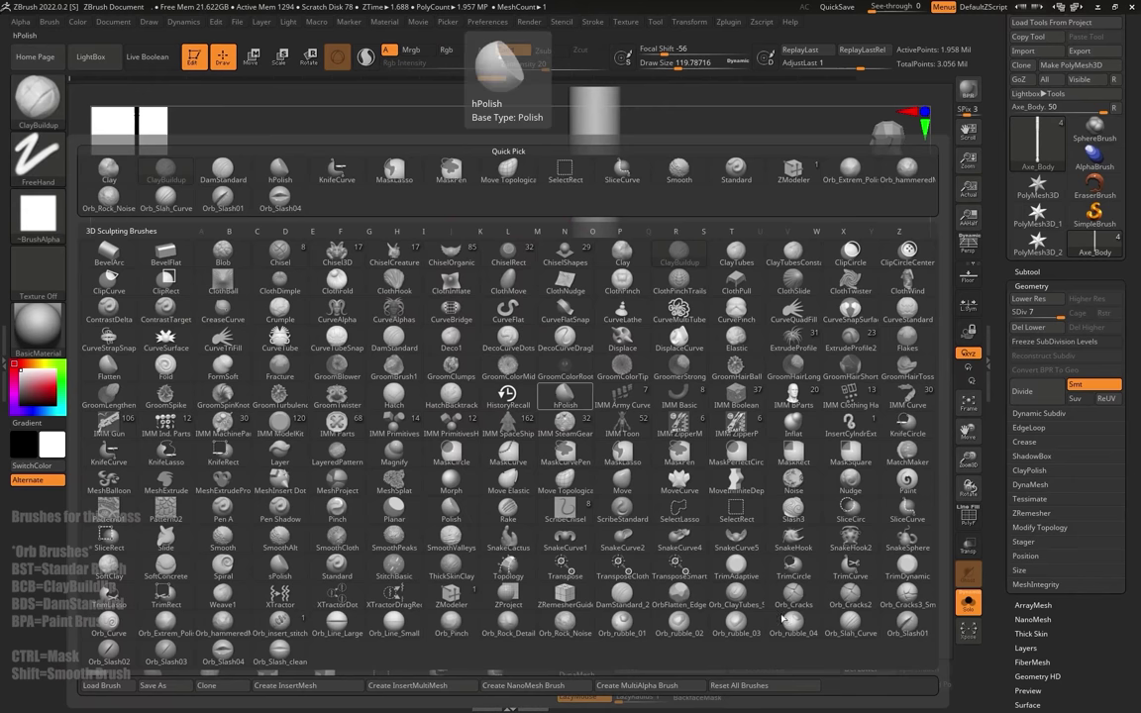
click(862, 622)
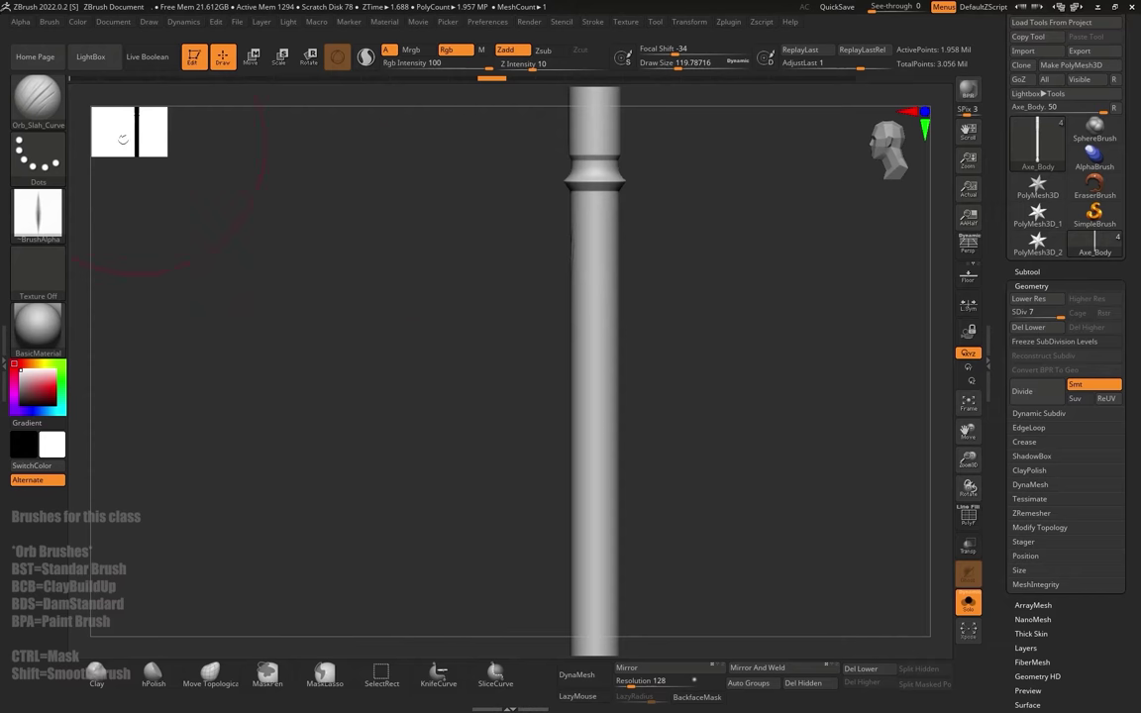
click(50, 22)
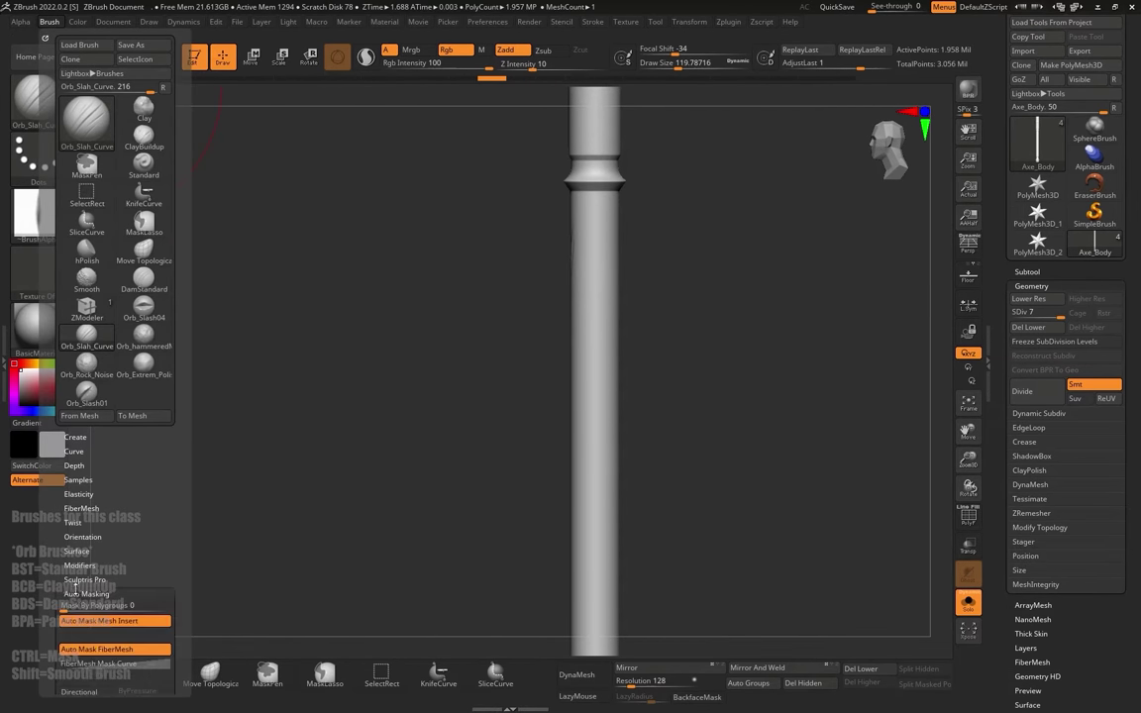
click(85, 593)
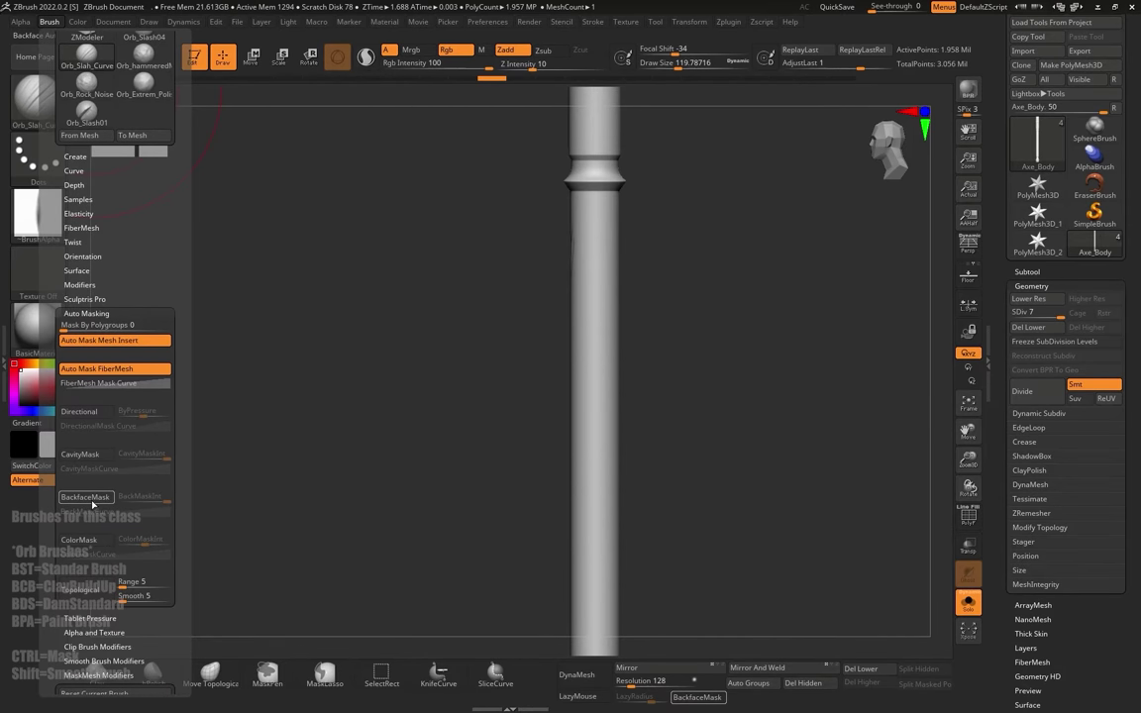
click(86, 498)
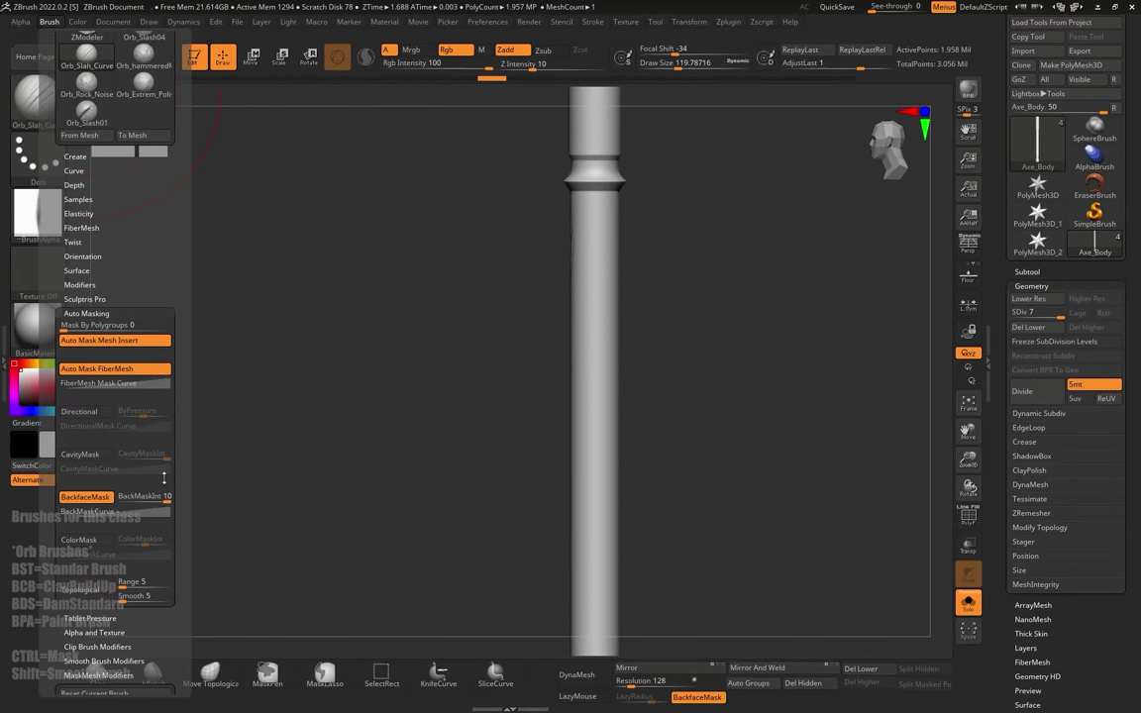
drag(584, 315, 630, 426)
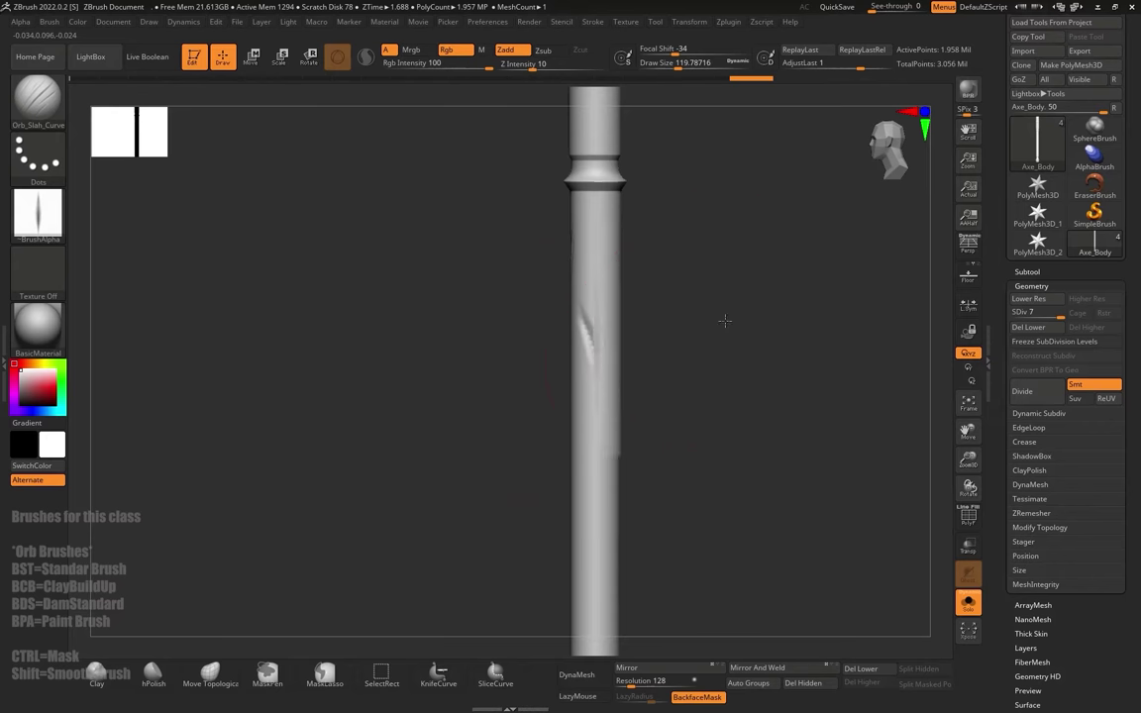
Step: Try extending the curved slash down the shaft with the large brush and undo it
drag(723, 321, 626, 349)
mouse_move(698, 316)
mouse_down()
mouse_move(713, 321)
mouse_move(706, 309)
mouse_up()
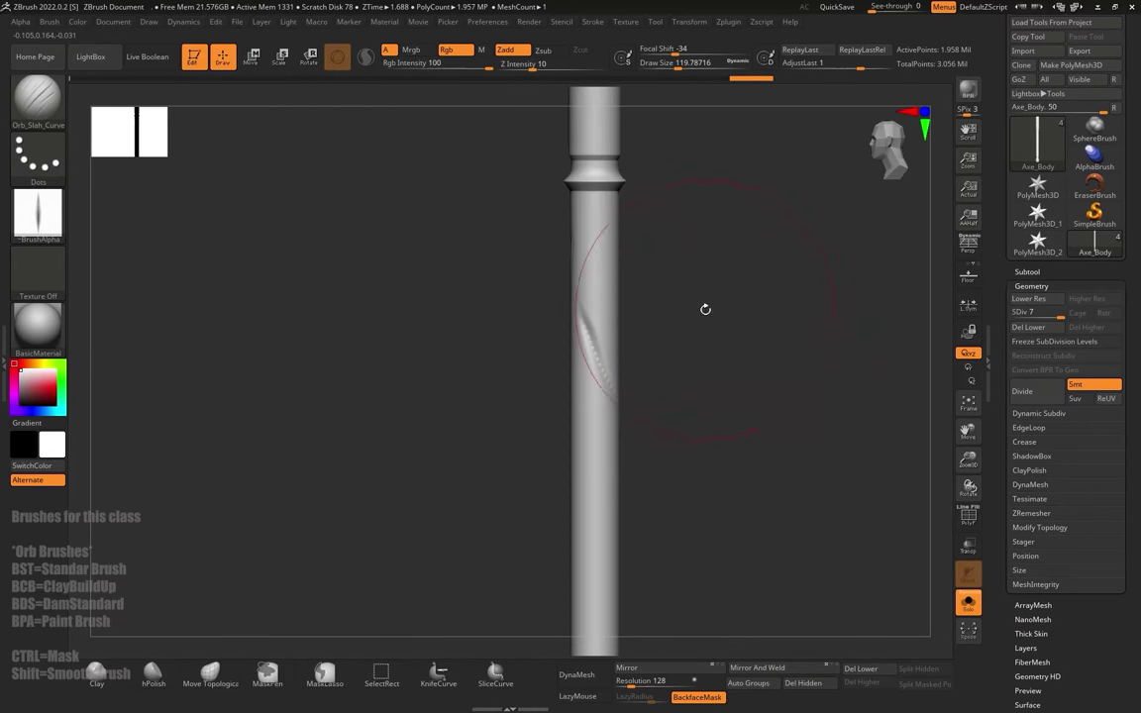
key(ctrl+z)
Step: Set the draw size to about 83 and carve several crossing curved slashes into the upper shaft just below the collar
key(bracketleft)
key(bracketleft)
key(bracketleft)
key(bracketleft)
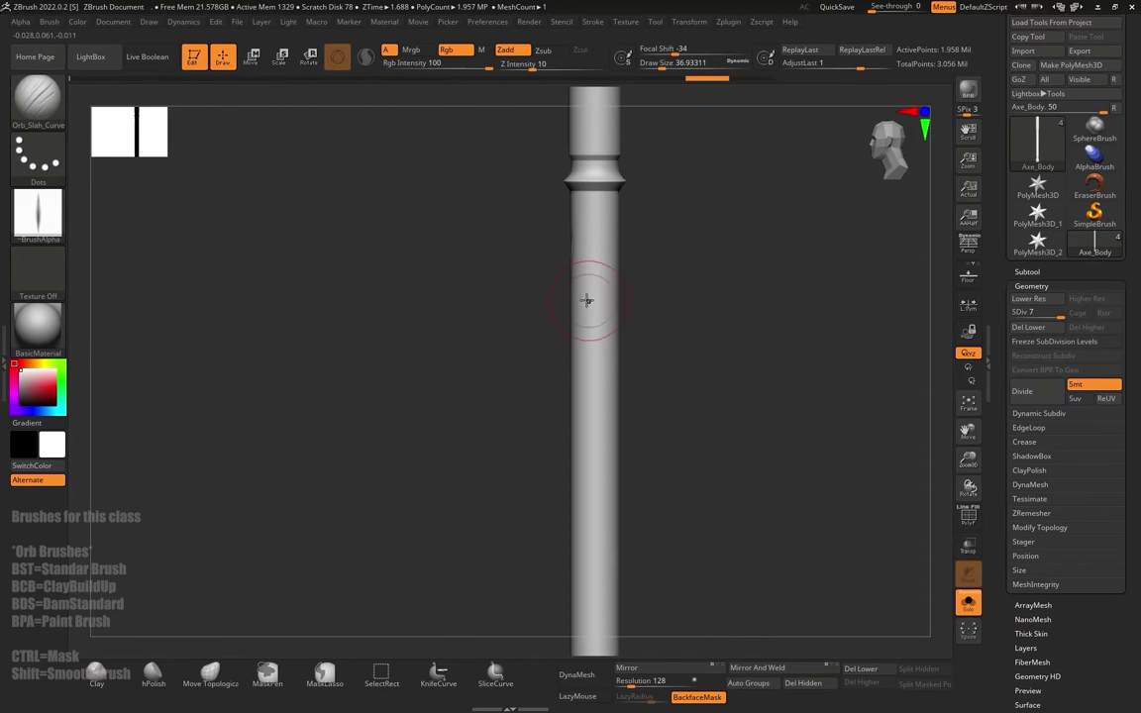
key(bracketright)
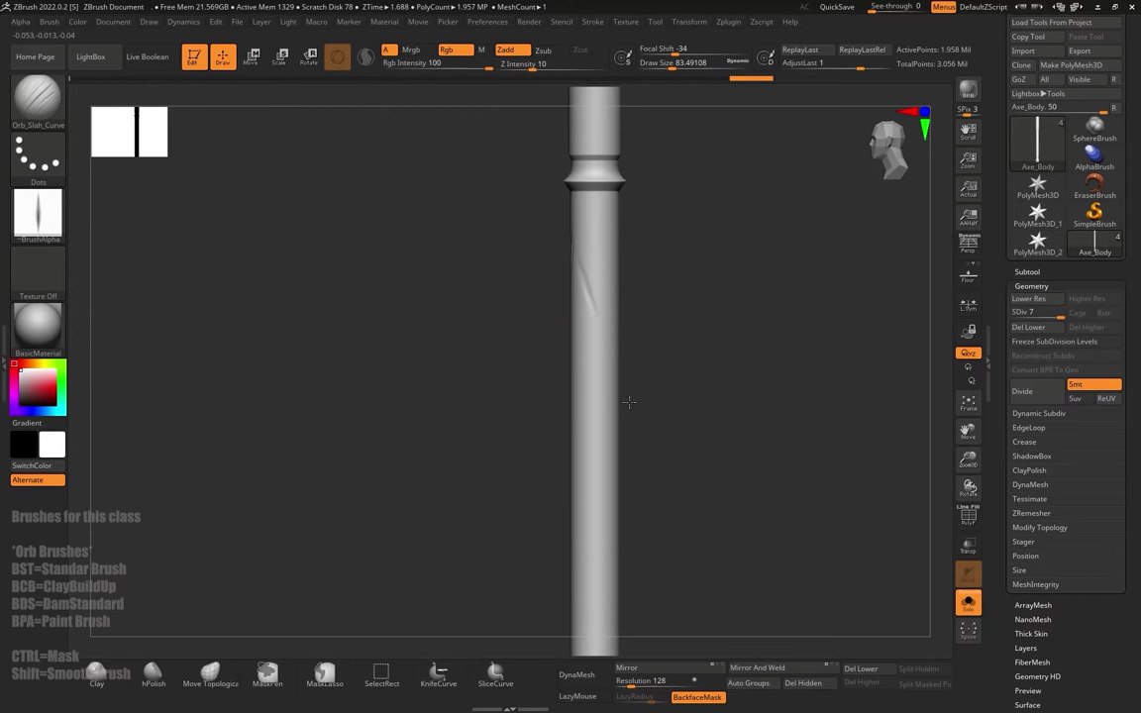
drag(578, 289, 637, 435)
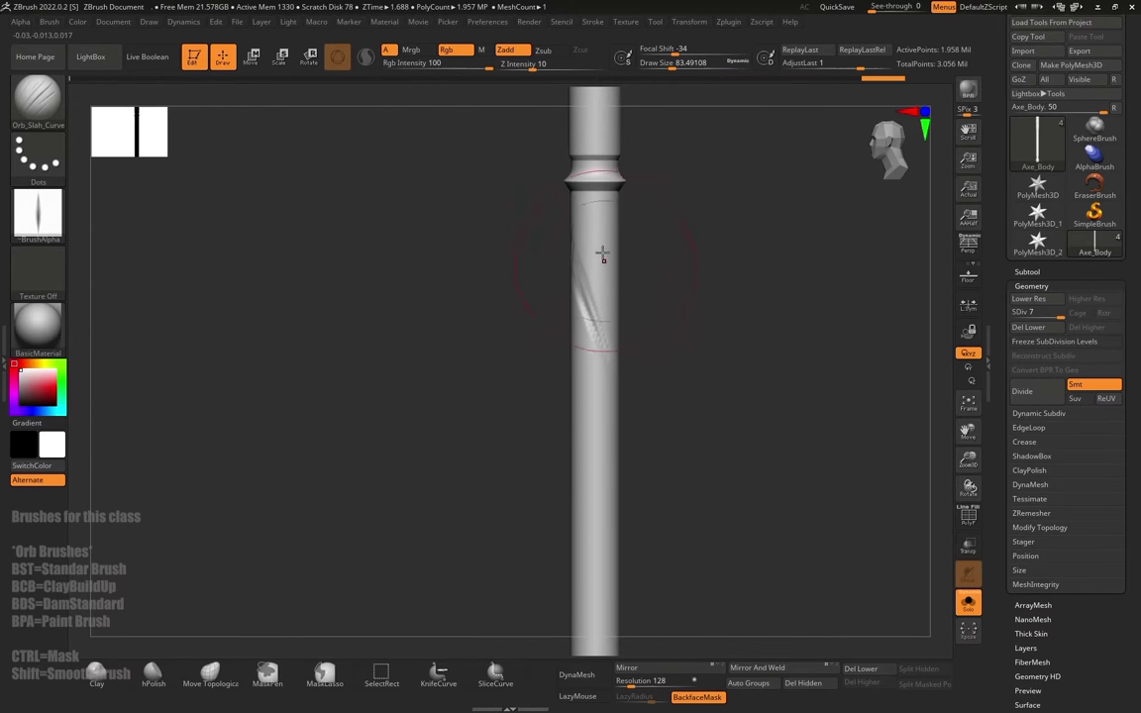
drag(604, 250, 596, 317)
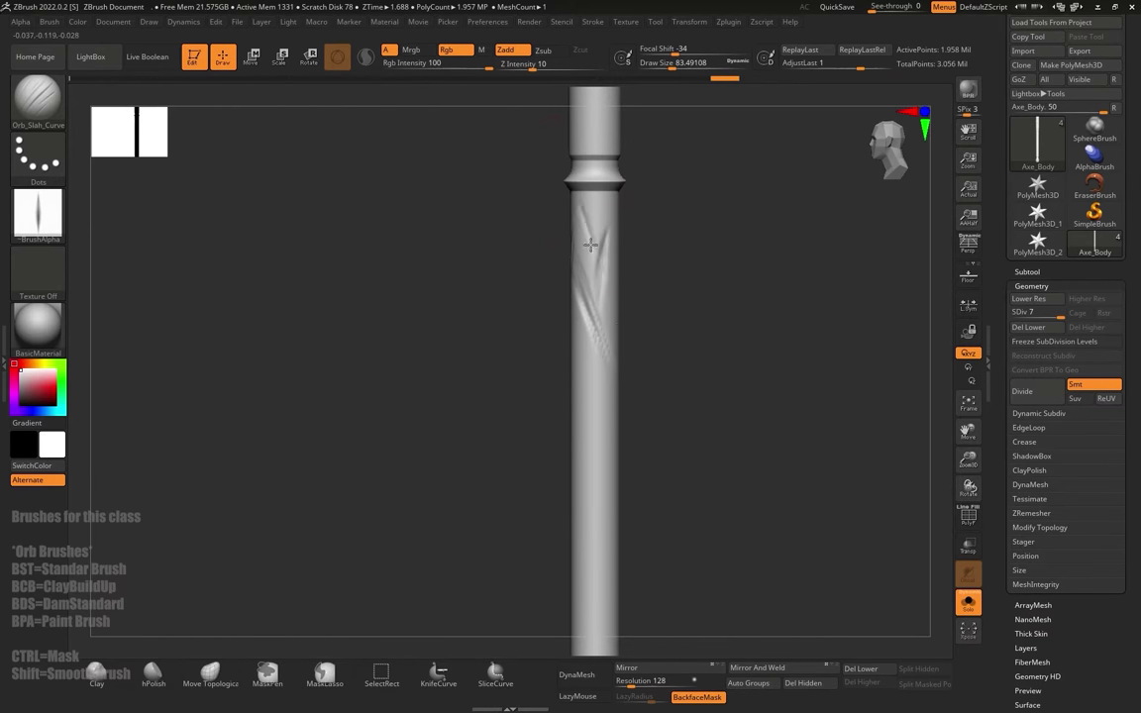
Step: Set the draw size to 112 and carve long diagonal slashes around the middle of the shaft
mouse_move(682, 381)
ctrl+right_down()
mouse_move(694, 257)
mouse_move(696, 407)
mouse_move(688, 328)
ctrl+right_up()
key(s)
drag(588, 329, 595, 329)
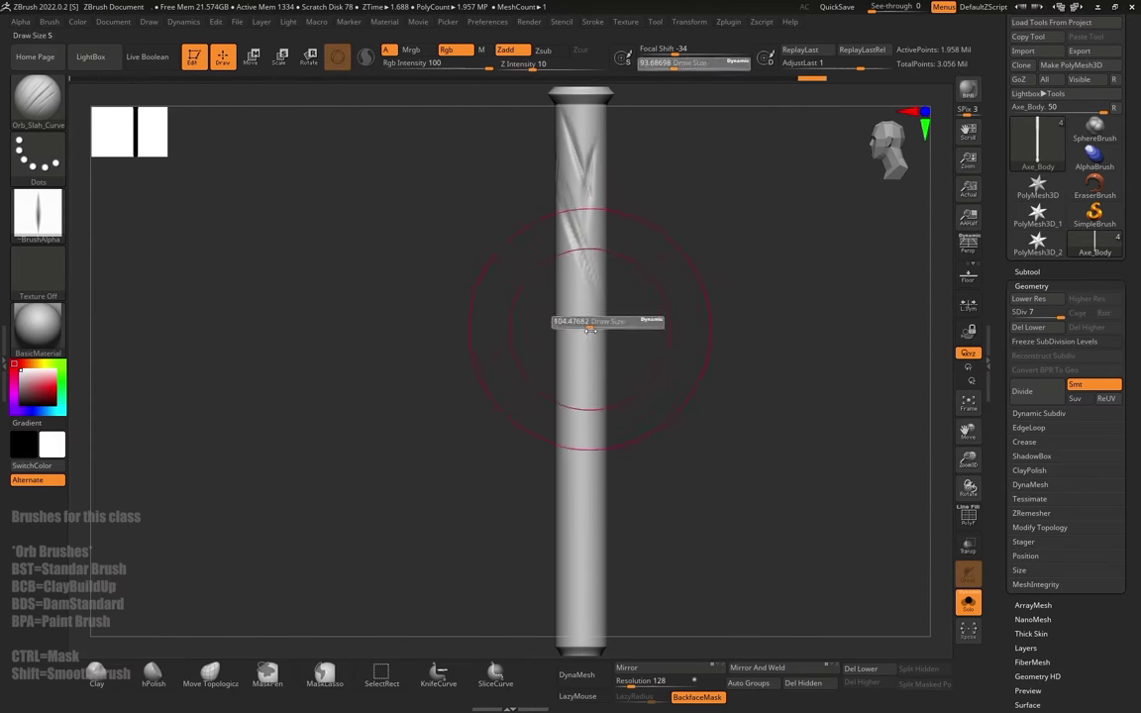
right_drag(626, 328, 605, 327)
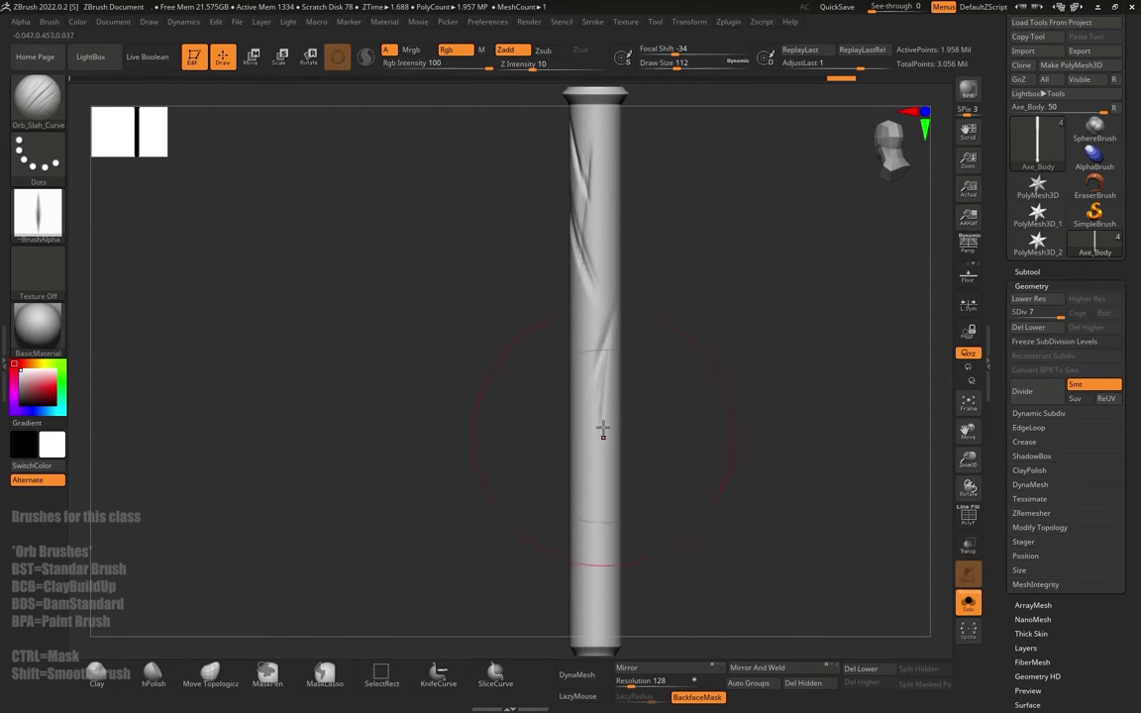
Step: Switch to the Orb_Slash02 brush and add long slashes to the main shaft, undoing one unwanted stroke
key(b)
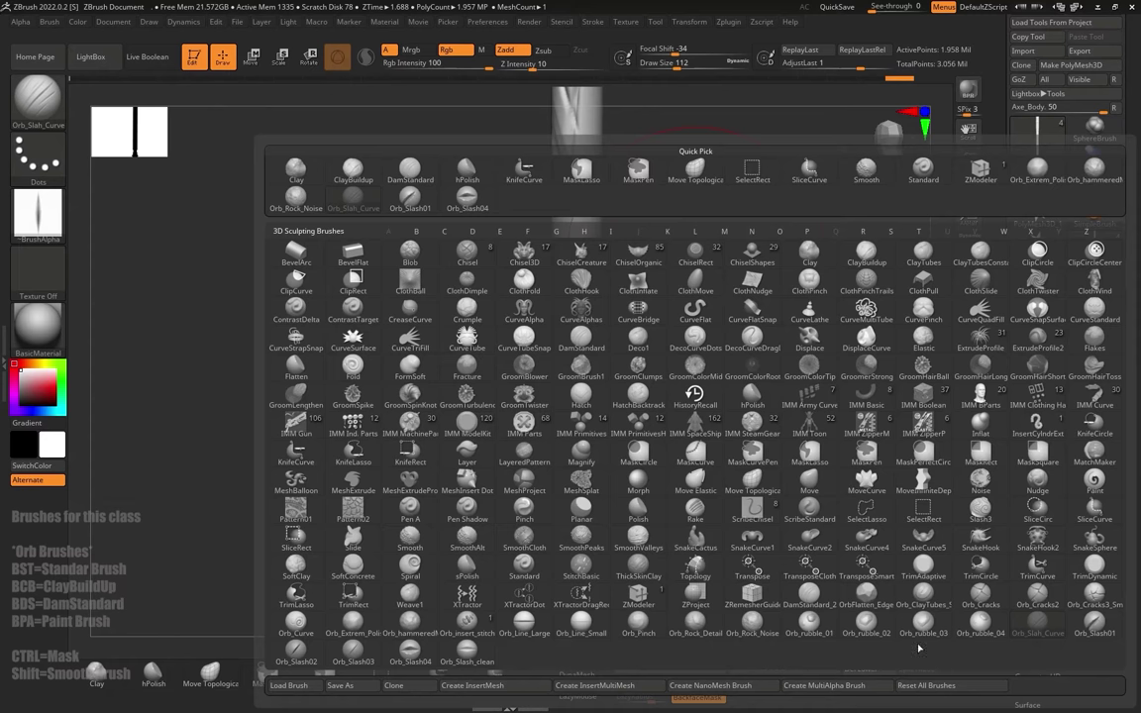
click(310, 658)
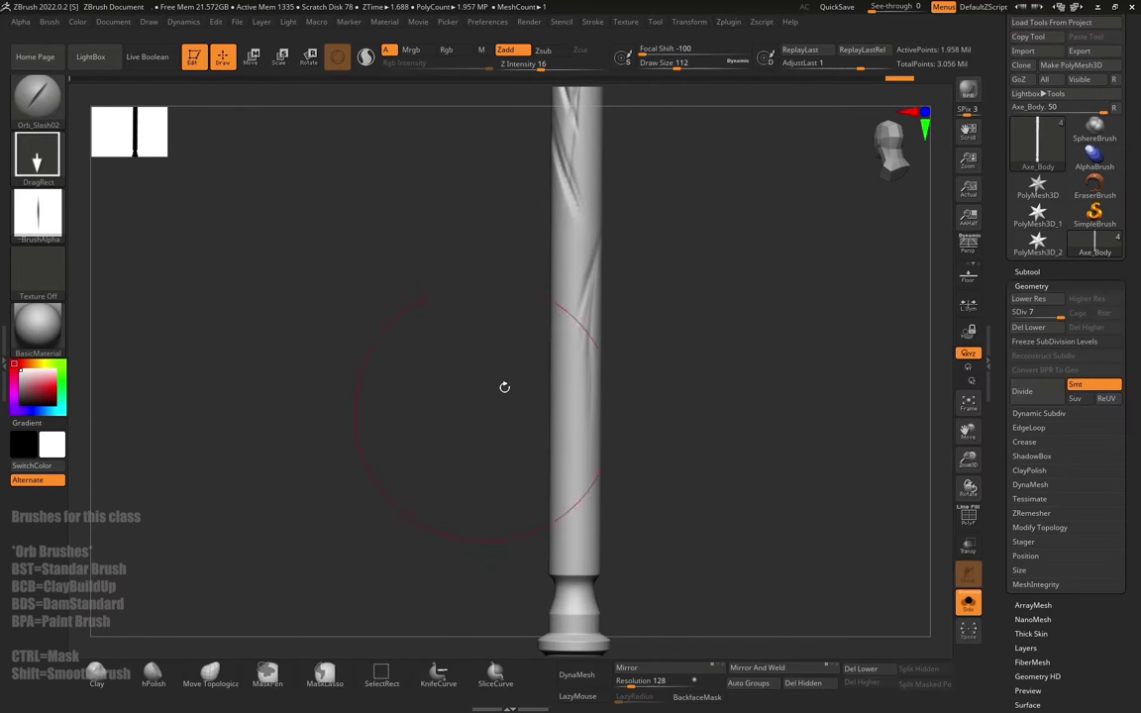
drag(663, 263, 659, 248)
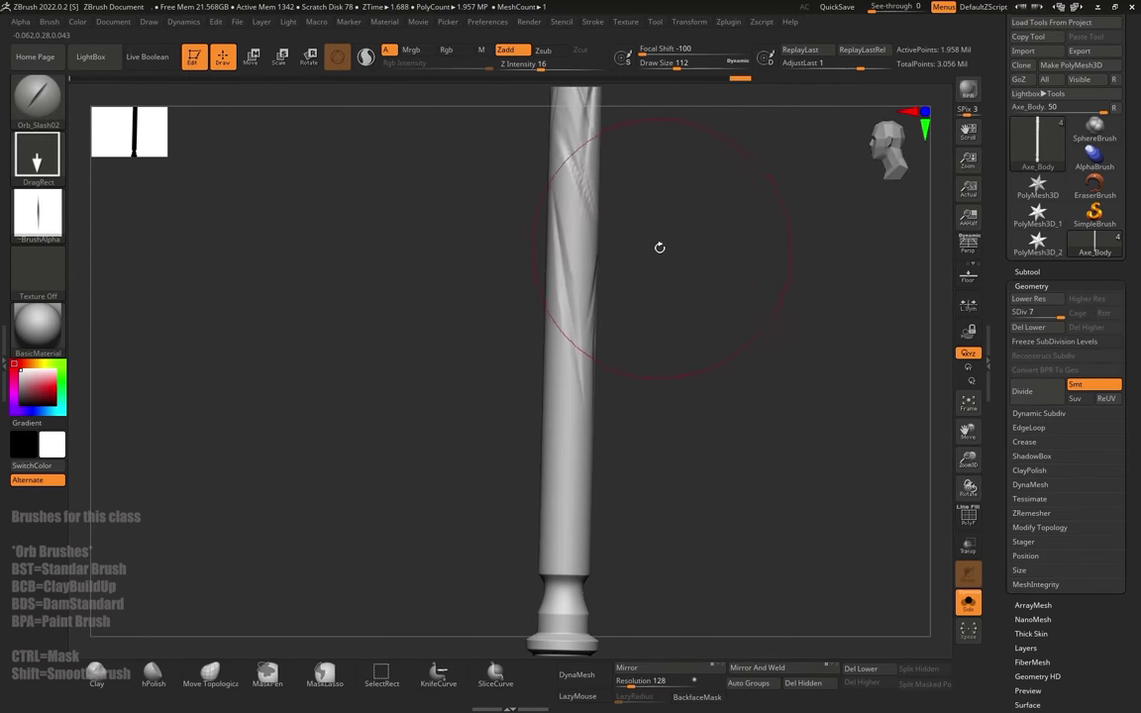
drag(594, 297, 593, 297)
key(ctrl+z)
alt+drag(583, 245, 550, 376)
mouse_move(662, 238)
shift+mouse_down()
mouse_move(660, 214)
mouse_move(658, 287)
mouse_move(664, 259)
mouse_move(616, 261)
shift+mouse_up()
drag(536, 246, 562, 292)
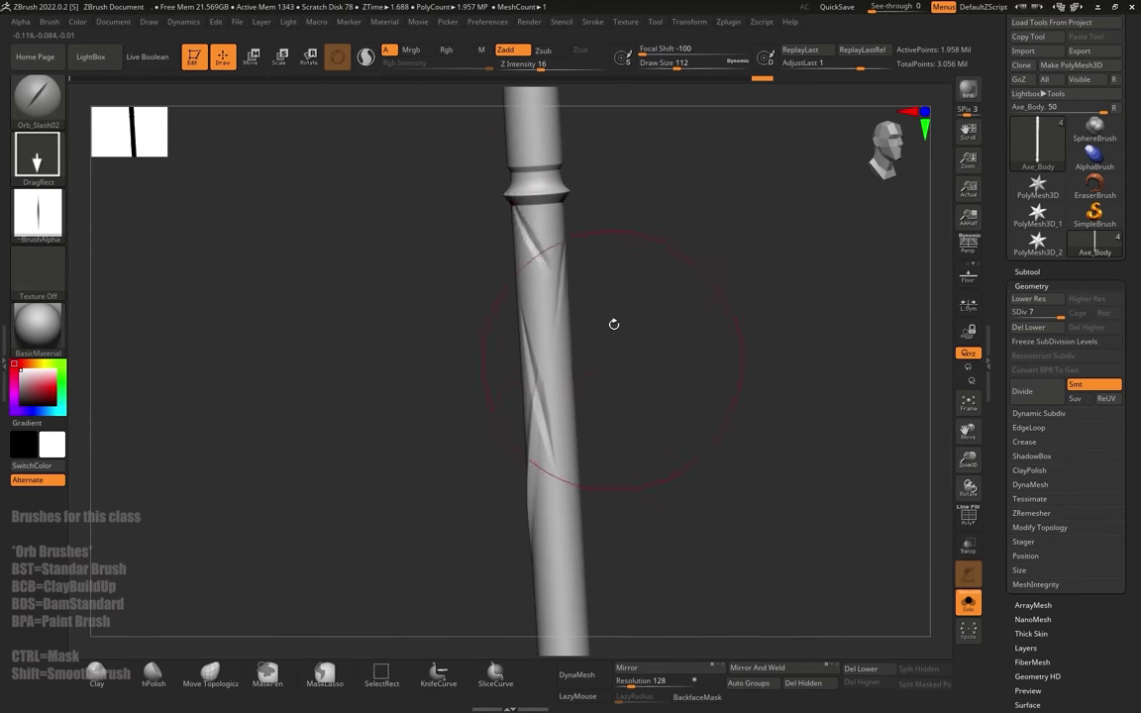
Step: Try large slashes on the handle section between the two collars and undo them
alt+drag(616, 178, 646, 386)
drag(565, 311, 551, 365)
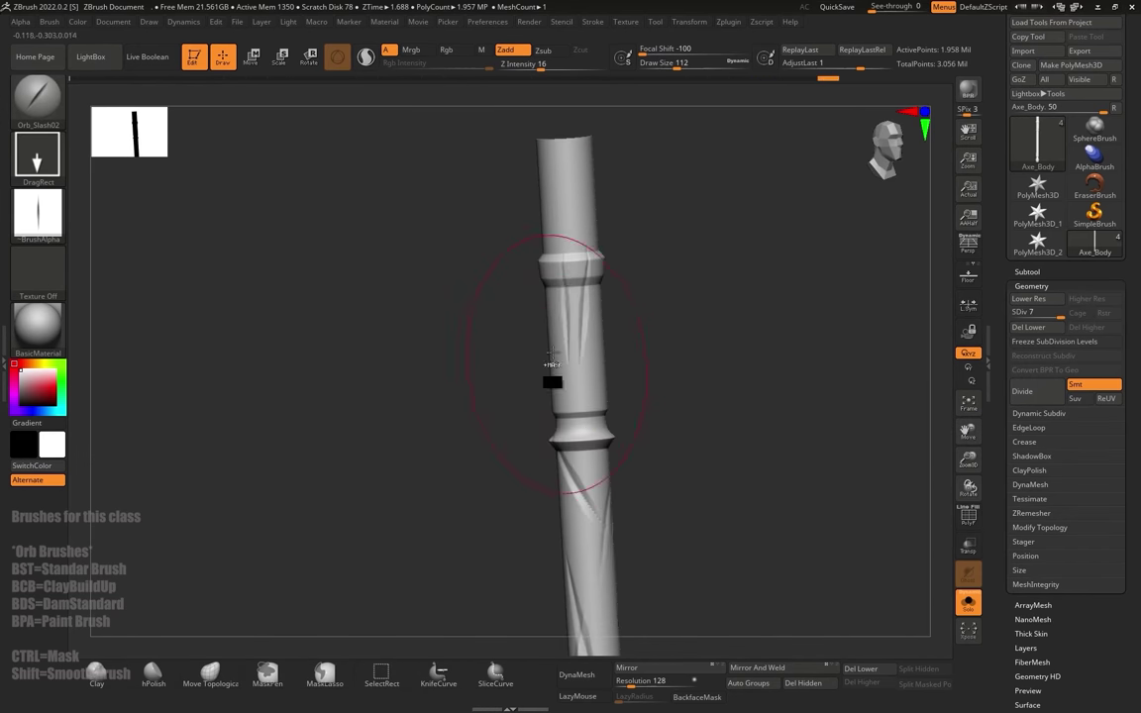
key(ctrl+z)
key(ctrl+z)
Step: Set the draw size to about 56 and carve lengthwise wood-like slashes into the front of the section between the collars
key([)
mouse_move(656, 283)
shift+mouse_down()
mouse_move(668, 275)
mouse_move(640, 279)
shift+mouse_up()
drag(591, 323, 589, 399)
key(ctrl+z)
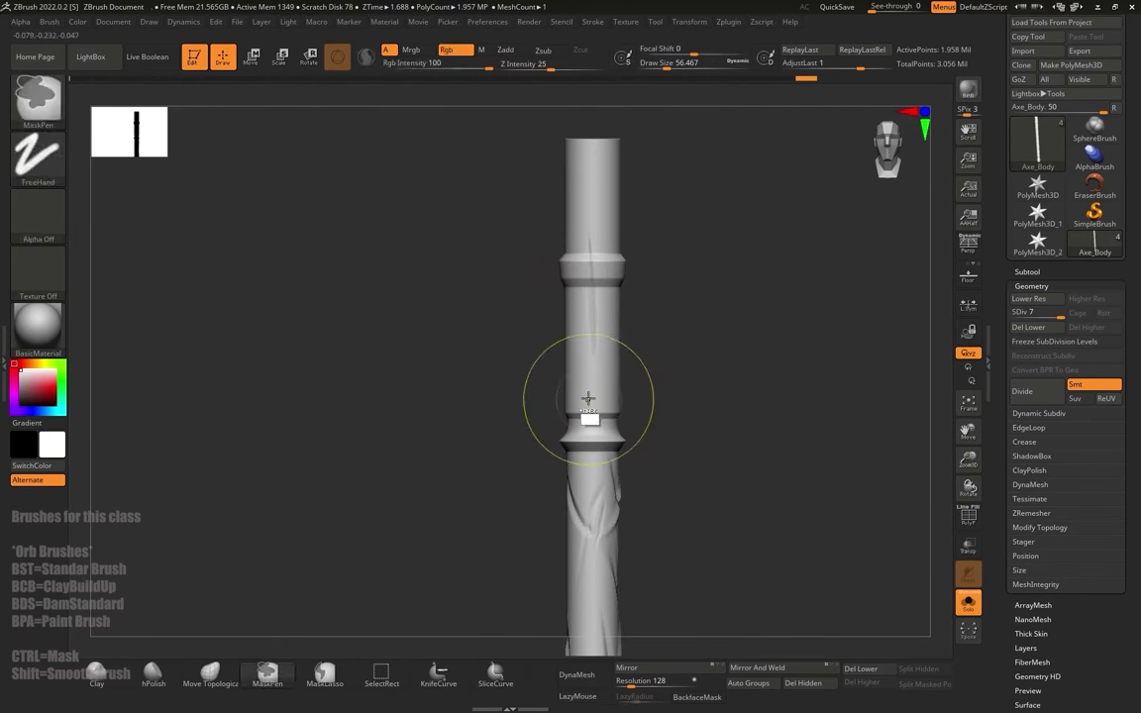
drag(592, 354, 593, 411)
drag(607, 332, 622, 356)
drag(642, 414, 624, 404)
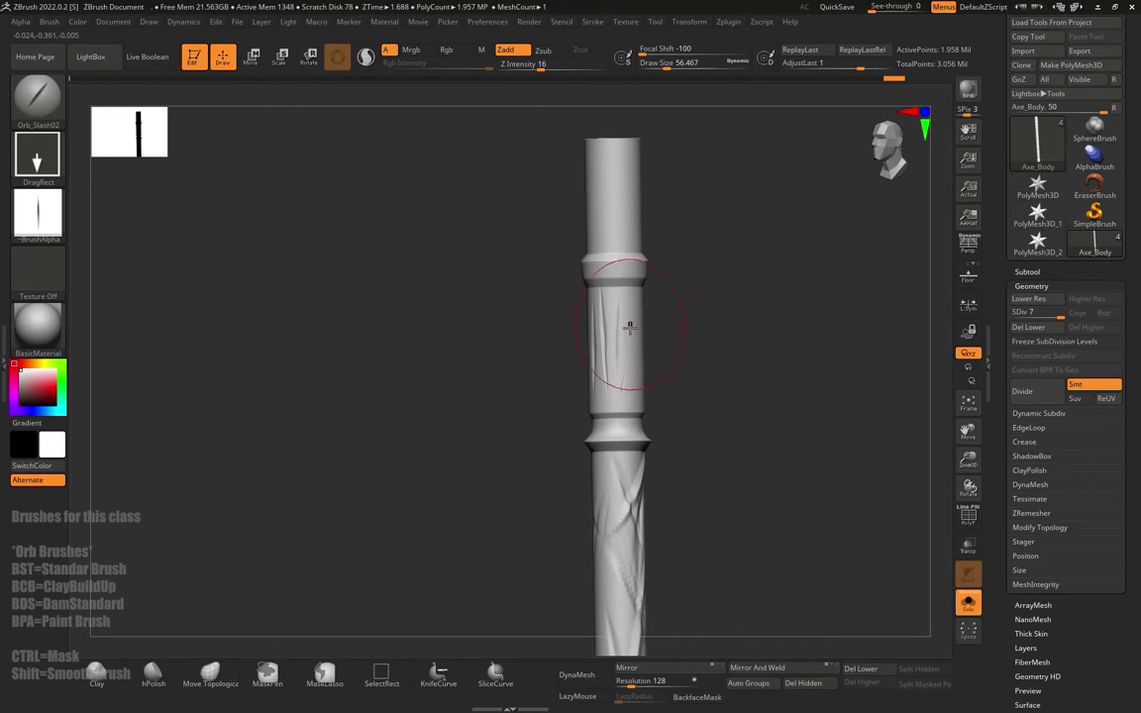
Step: Continue the lengthwise slashes around the remaining sides of the section between the collars
drag(630, 329, 636, 381)
drag(695, 357, 669, 355)
right_drag(689, 405, 651, 327)
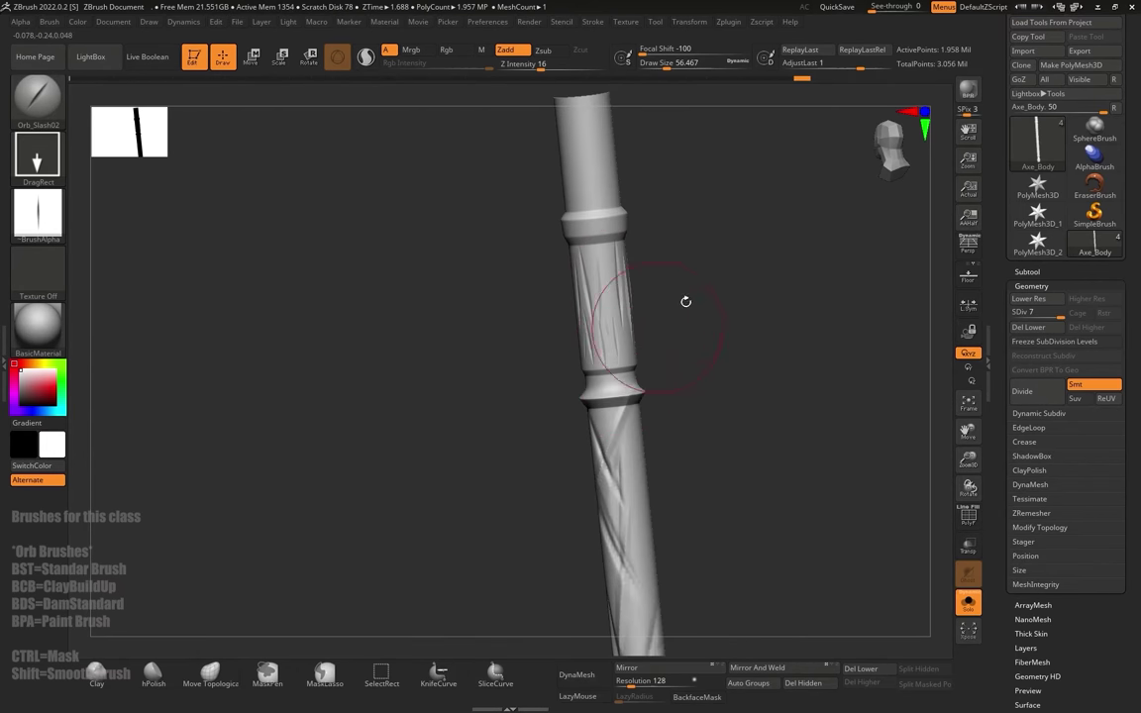
drag(686, 301, 606, 301)
drag(638, 318, 676, 315)
mouse_move(517, 299)
shift+mouse_down()
mouse_move(639, 306)
mouse_move(642, 282)
shift+mouse_up()
Step: Set the draw size to about 83 and carve lengthwise slashes around the handle's top section above the upper collar
ctrl+right_drag(642, 280, 706, 326)
drag(709, 287, 693, 271)
ctrl+right_drag(693, 270, 675, 135)
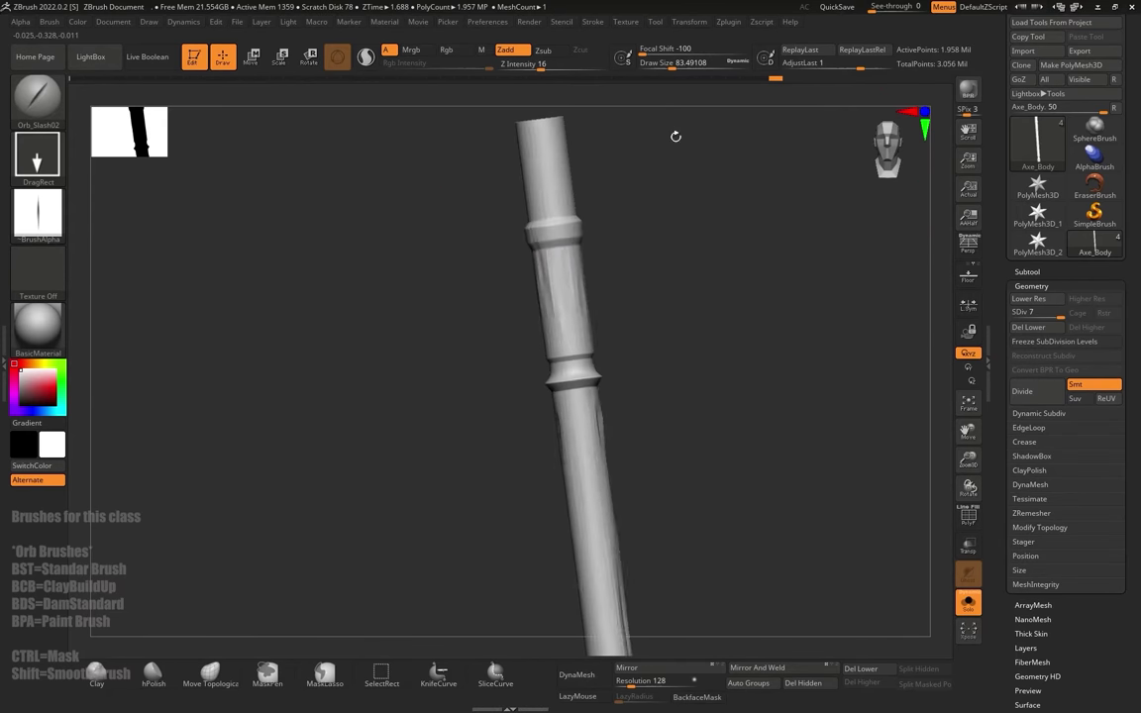
alt+drag(662, 342, 662, 230)
alt+drag(662, 230, 660, 164)
ctrl+right_drag(660, 164, 664, 109)
drag(671, 208, 641, 344)
ctrl+right_drag(645, 317, 664, 354)
alt+drag(663, 355, 666, 477)
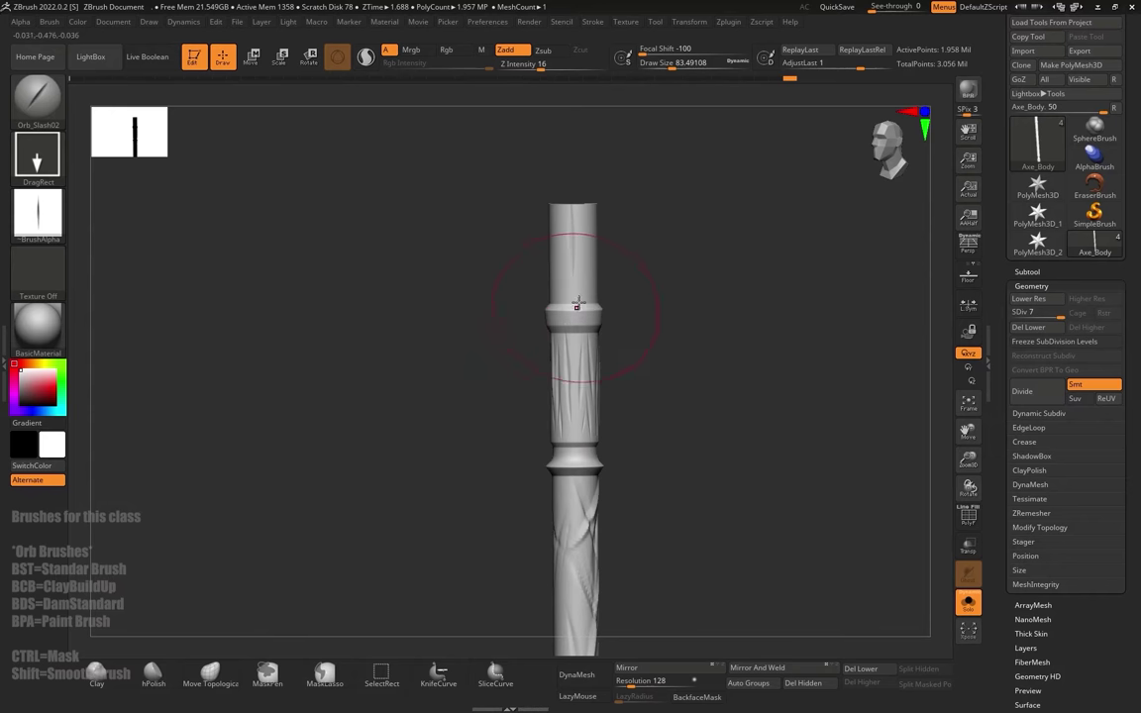
right_drag(578, 304, 547, 299)
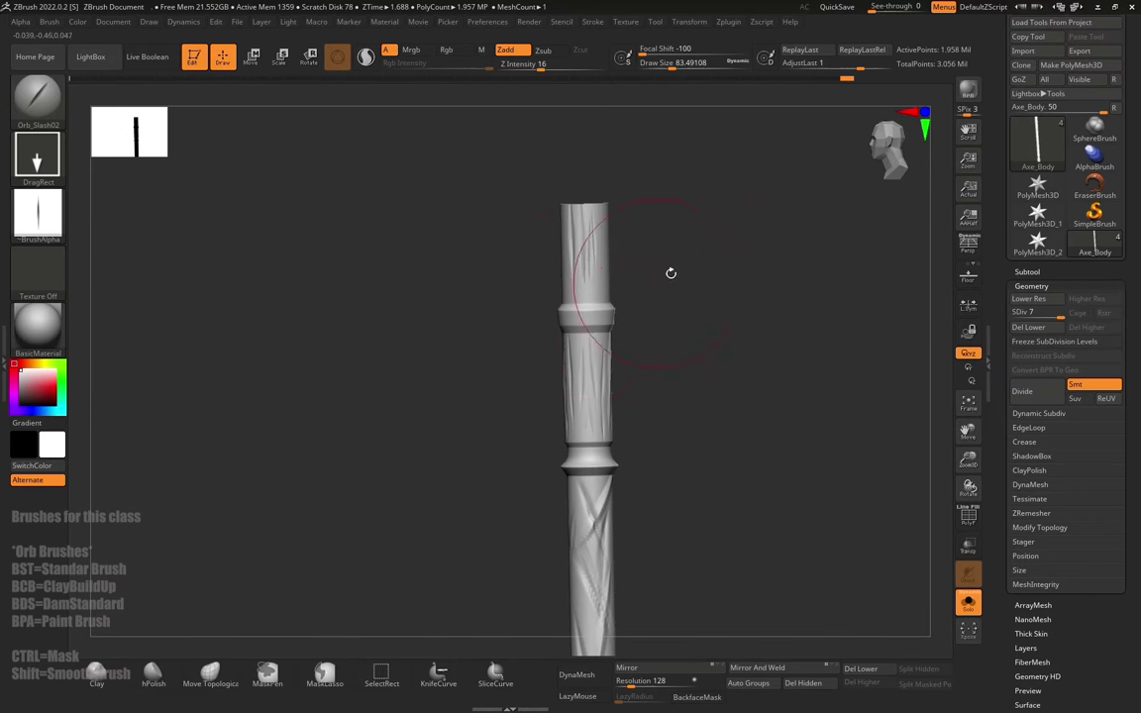
mouse_move(670, 272)
mouse_down()
mouse_move(611, 271)
mouse_move(627, 283)
mouse_move(616, 246)
mouse_move(690, 224)
mouse_up()
mouse_move(592, 260)
shift+mouse_down()
mouse_move(596, 235)
mouse_move(710, 260)
mouse_move(718, 286)
mouse_move(705, 248)
shift+mouse_up()
mouse_move(706, 248)
shift+mouse_down()
mouse_move(698, 271)
mouse_move(690, 236)
mouse_move(723, 273)
shift+mouse_up()
Step: Switch to the Orb_ClayTubes brush, reduce the draw size to about 44, and add clay strokes along the front of the upper shaft
key(b)
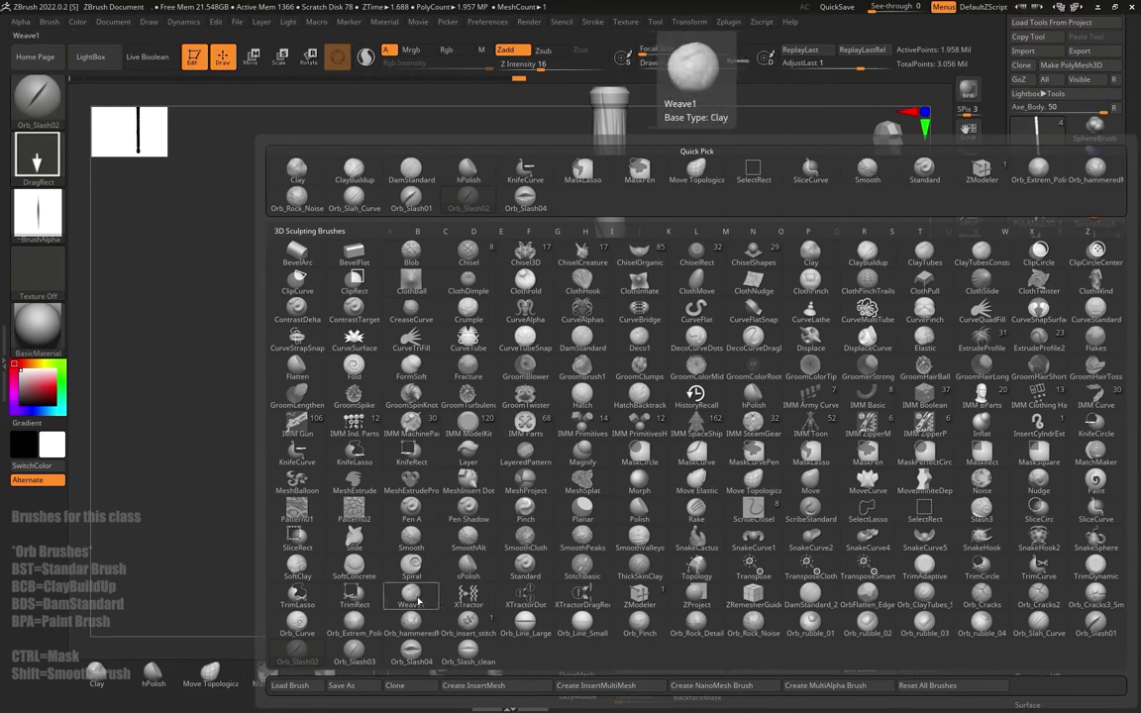
click(934, 602)
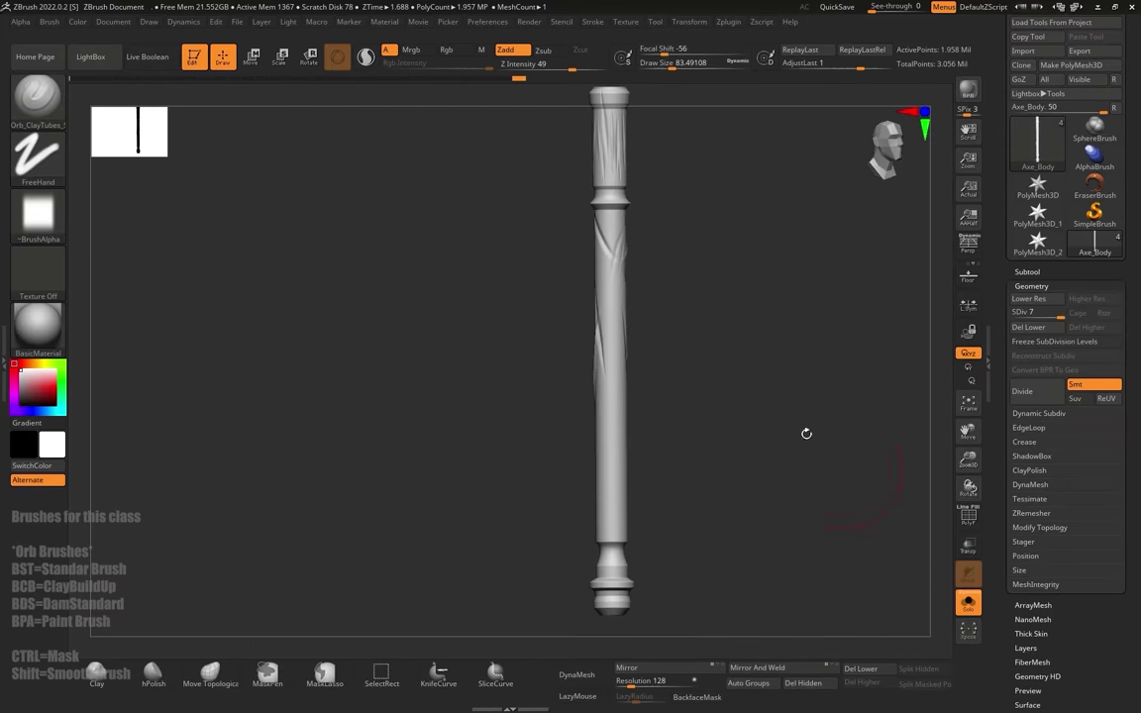
mouse_move(676, 311)
alt+mouse_down()
mouse_move(654, 236)
mouse_move(691, 231)
alt+mouse_up()
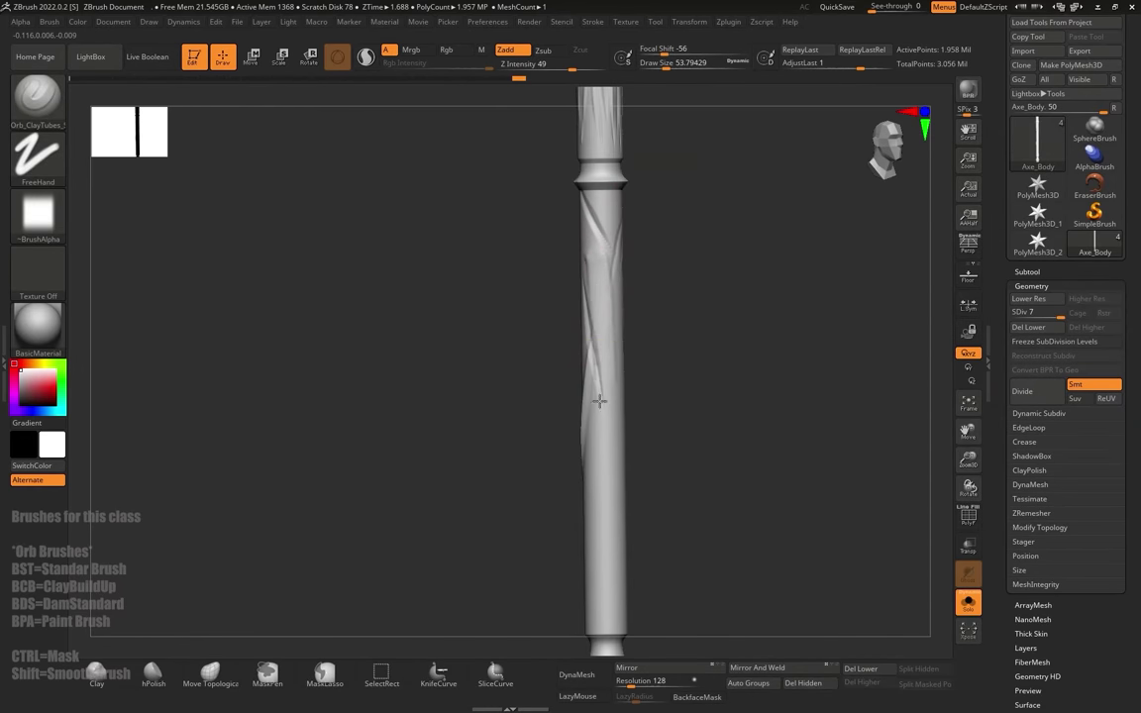
drag(599, 400, 600, 276)
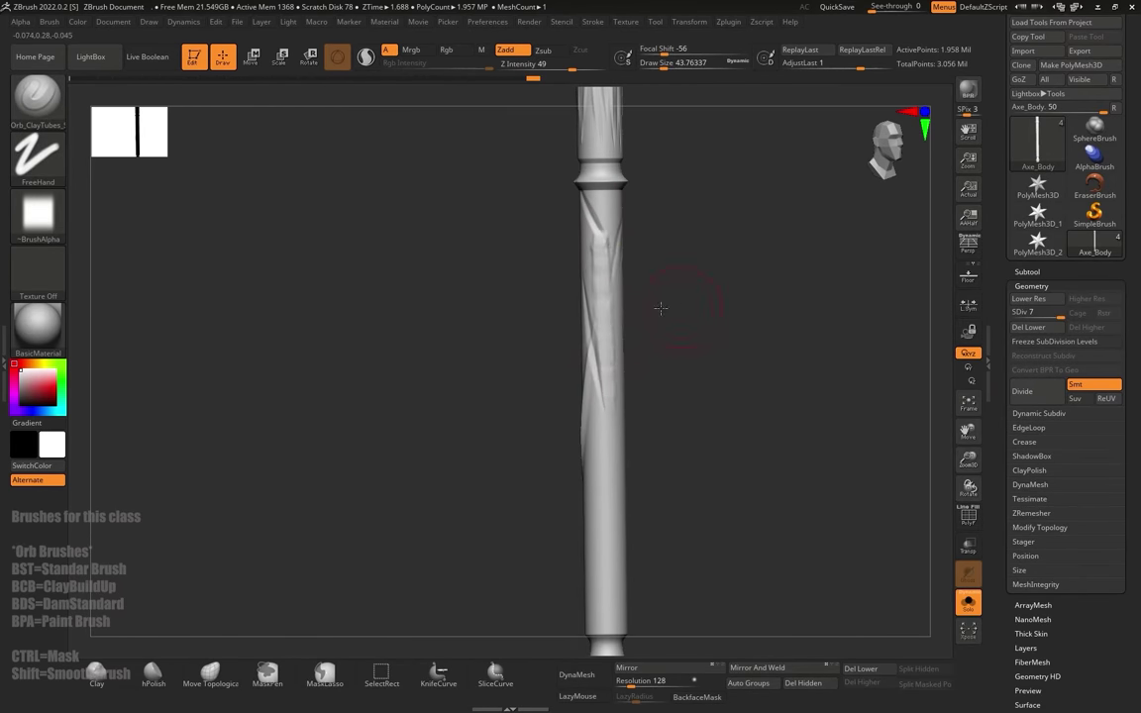
mouse_move(661, 308)
mouse_down()
mouse_move(634, 303)
mouse_move(681, 296)
mouse_up()
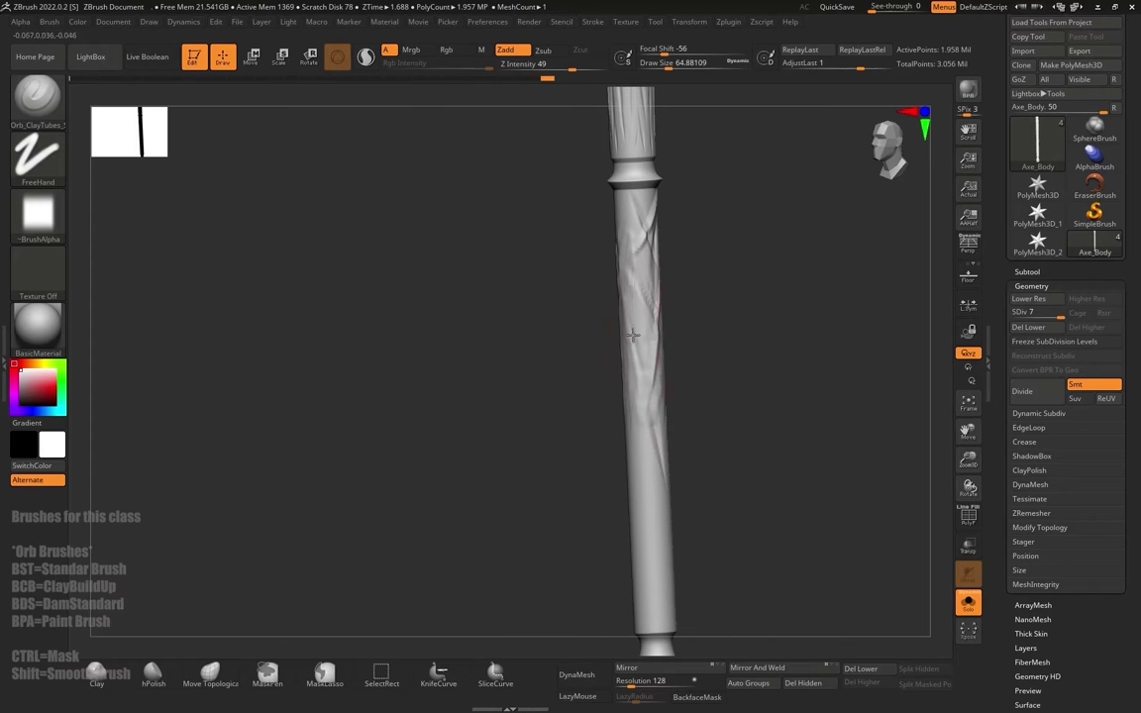
Step: Build up clay strokes around the side and back of the upper shaft at a draw size of about 65
drag(633, 335, 635, 265)
right_drag(657, 382, 631, 376)
drag(679, 414, 683, 438)
right_drag(686, 396, 656, 386)
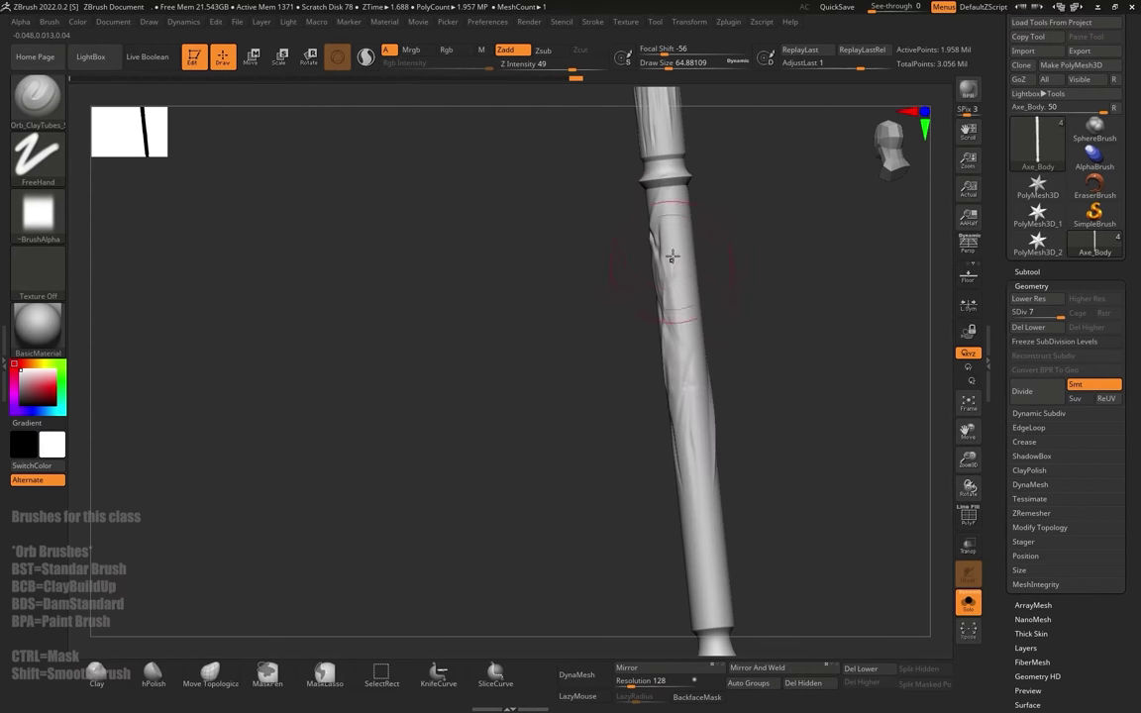
drag(671, 238, 727, 254)
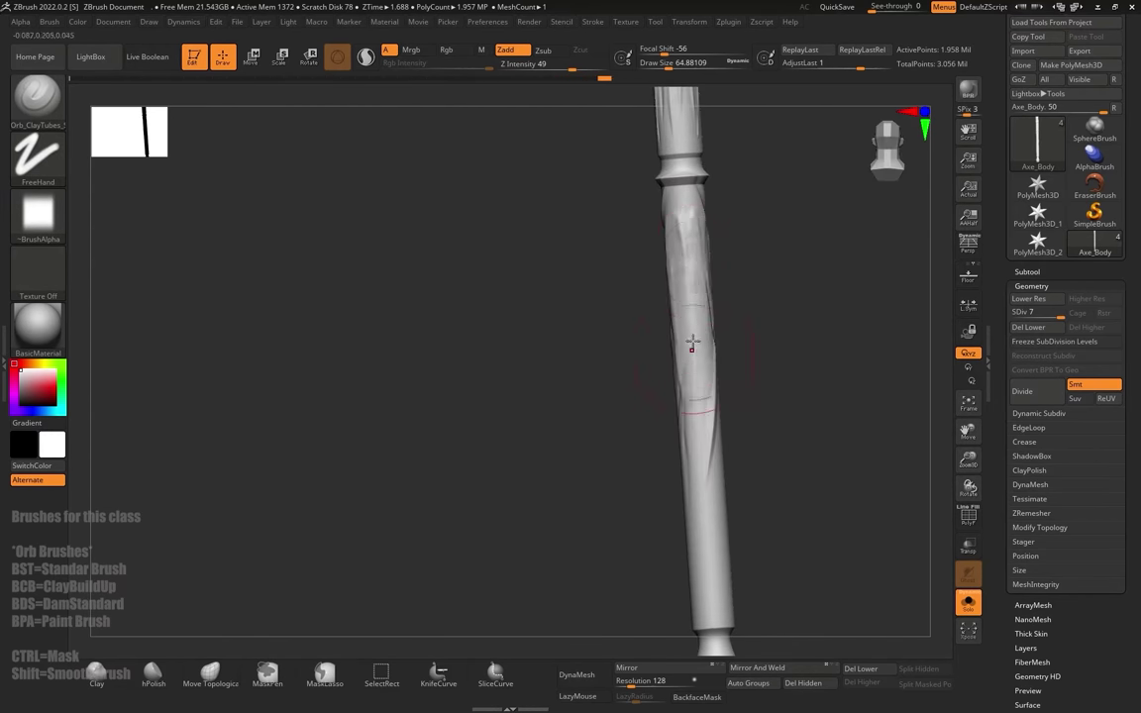
Step: Add long clay strokes around the lower shaft down toward the pommel
alt+drag(773, 312, 713, 183)
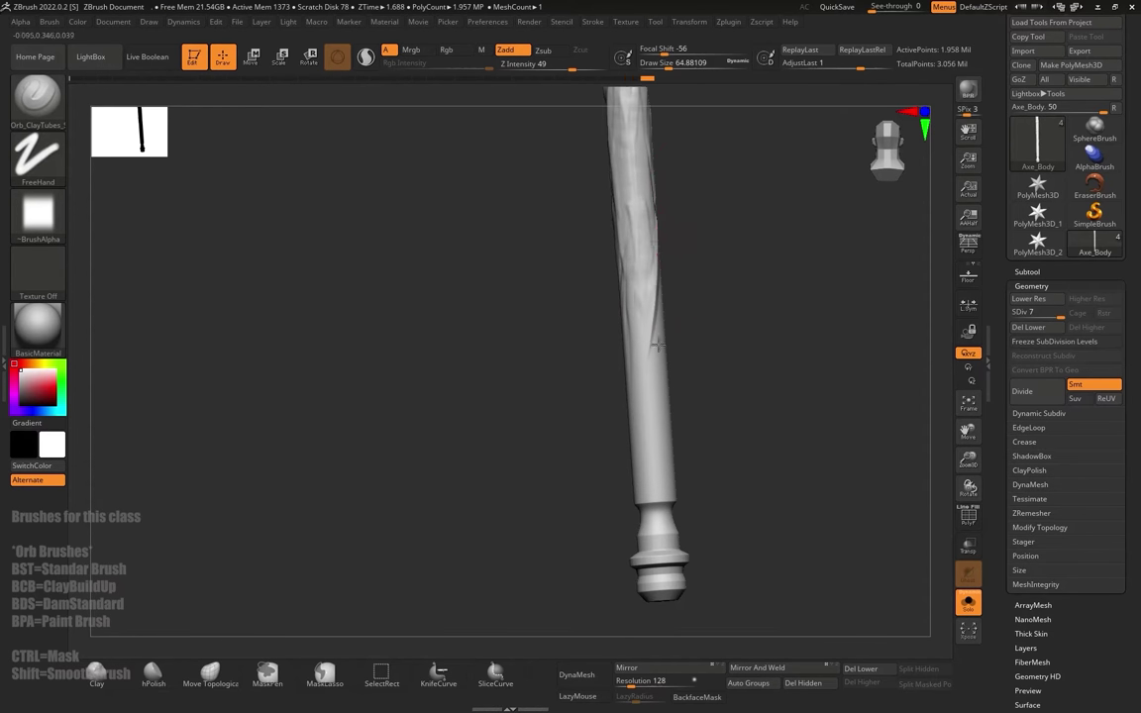
drag(657, 345, 655, 441)
right_drag(655, 436, 620, 421)
drag(632, 313, 652, 486)
right_drag(639, 396, 589, 379)
drag(609, 342, 612, 486)
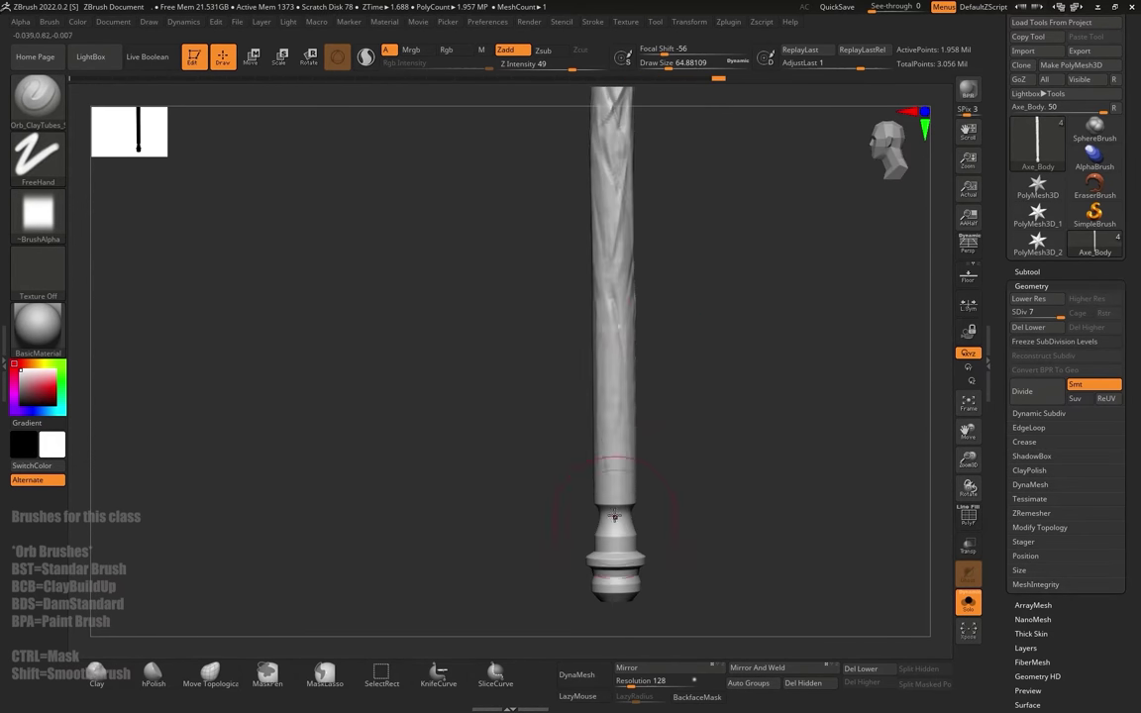
Step: Fill the remaining smooth areas around the main shaft with clay strokes for an uneven wooden surface
right_drag(614, 516, 593, 479)
right_drag(602, 287, 572, 266)
mouse_move(606, 392)
right_down()
mouse_move(697, 344)
mouse_move(691, 540)
right_up()
right_drag(683, 318, 624, 310)
mouse_move(591, 287)
mouse_down()
mouse_move(596, 346)
mouse_move(589, 327)
mouse_up()
right_drag(595, 309, 568, 319)
drag(567, 319, 621, 348)
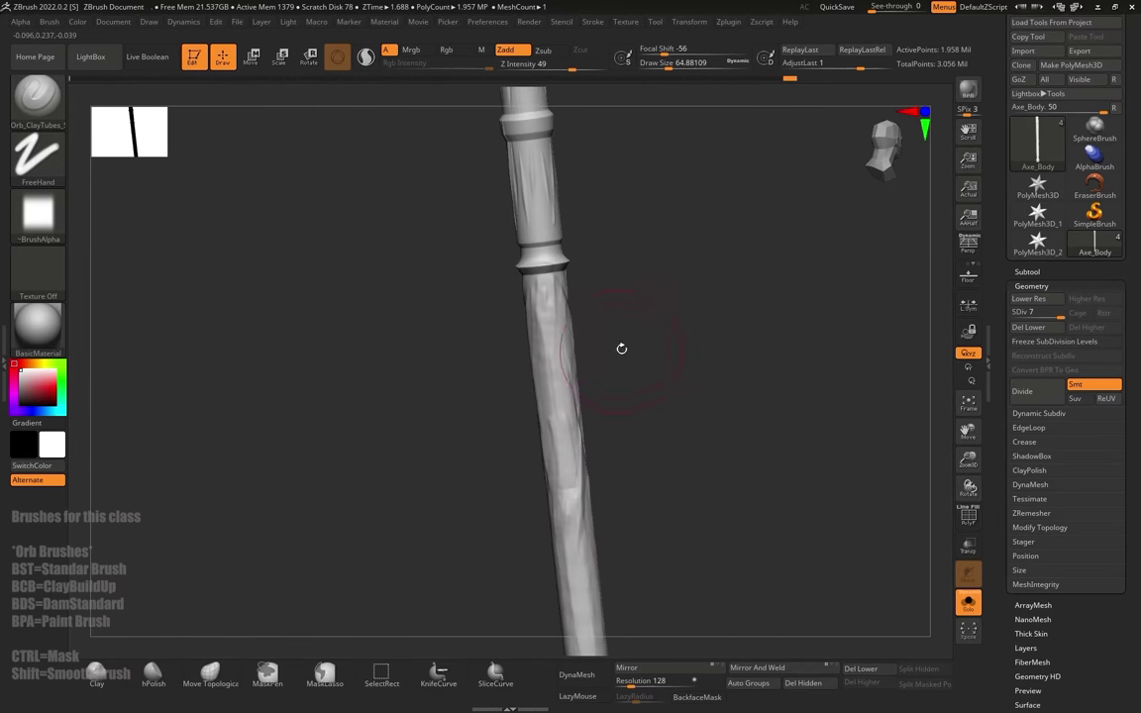
mouse_move(643, 437)
mouse_down()
mouse_move(573, 527)
mouse_move(592, 438)
mouse_move(611, 415)
mouse_move(681, 451)
mouse_move(693, 298)
mouse_move(739, 308)
mouse_move(632, 420)
mouse_up()
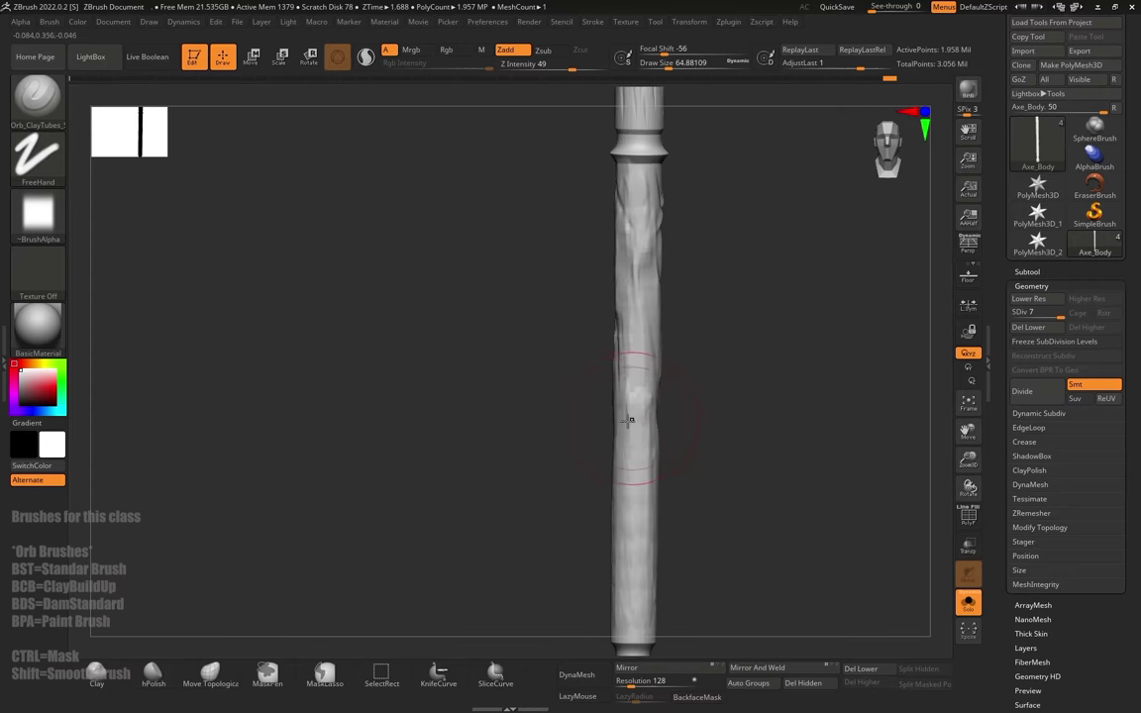
Step: Add short clay strokes around the handle section between the two collars
alt+drag(639, 492, 722, 492)
alt+drag(628, 299, 640, 347)
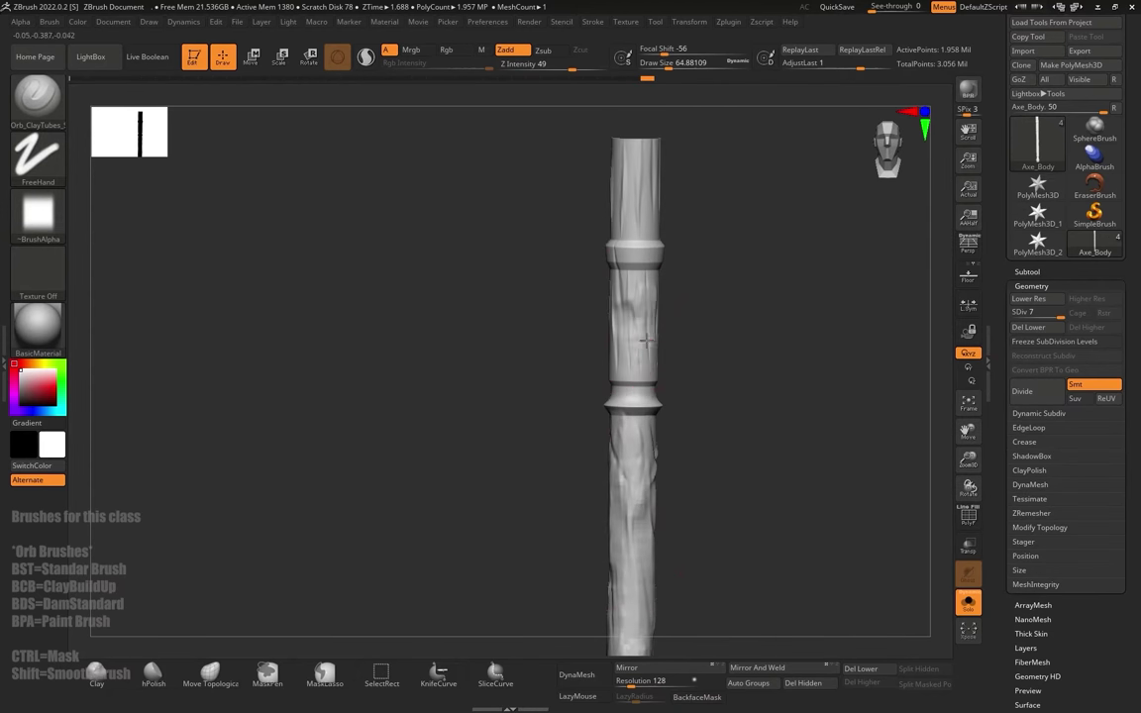
drag(723, 382, 842, 388)
drag(729, 300, 735, 345)
drag(813, 341, 871, 345)
drag(754, 299, 760, 343)
alt+drag(815, 307, 770, 419)
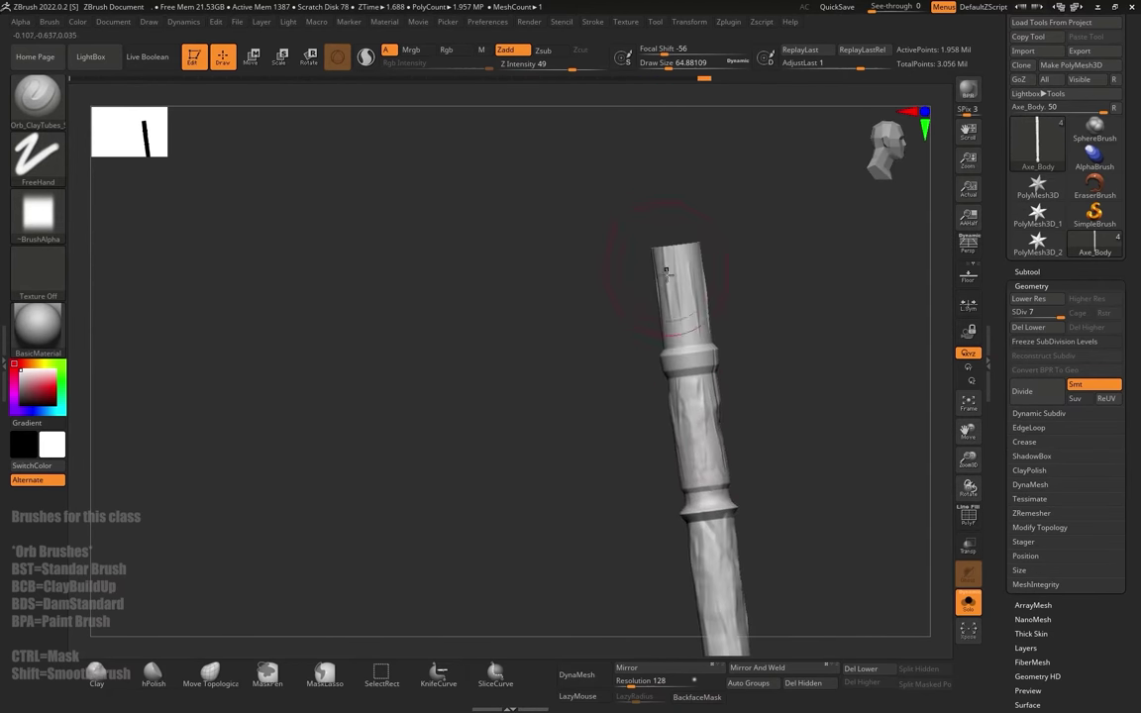
Step: Roughen the handle's top section above the upper collar with lengthwise clay strokes
drag(668, 270, 678, 305)
mouse_move(676, 259)
mouse_down()
mouse_move(684, 331)
mouse_move(733, 282)
mouse_up()
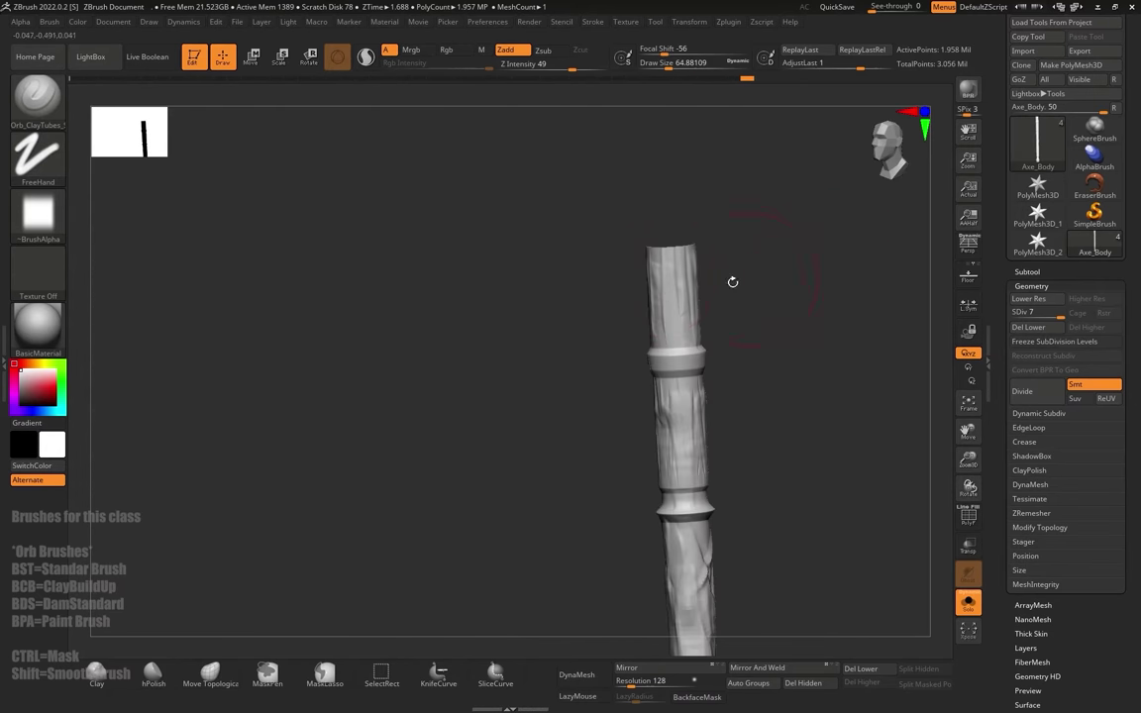
drag(688, 316, 691, 272)
drag(769, 268, 745, 264)
Step: Turn off Solo mode to bring the whole axe back into view
mouse_move(763, 287)
alt+mouse_down()
mouse_move(754, 255)
mouse_move(709, 261)
alt+mouse_up()
mouse_move(713, 327)
mouse_down()
mouse_move(739, 326)
mouse_move(807, 430)
mouse_up()
click(969, 603)
drag(887, 522, 793, 446)
mouse_move(787, 426)
alt+mouse_down()
mouse_move(757, 309)
mouse_move(721, 308)
mouse_move(744, 276)
mouse_move(728, 296)
mouse_move(710, 194)
mouse_move(714, 324)
mouse_move(713, 278)
mouse_move(759, 277)
mouse_move(745, 332)
alt+mouse_up()
Step: Switch to the Orb_Slash01 brush at a draw size of about 62, carve slashes into the neck above the pommel, and review the axe
key(b)
click(470, 200)
key(s)
mouse_move(585, 371)
mouse_down()
mouse_move(573, 371)
mouse_move(648, 439)
mouse_move(688, 515)
mouse_up()
drag(612, 328, 693, 496)
key(ctrl+z)
drag(628, 286, 577, 404)
mouse_move(727, 319)
mouse_down()
mouse_move(759, 339)
mouse_move(739, 255)
mouse_move(710, 198)
mouse_up()
alt+drag(709, 178, 703, 332)
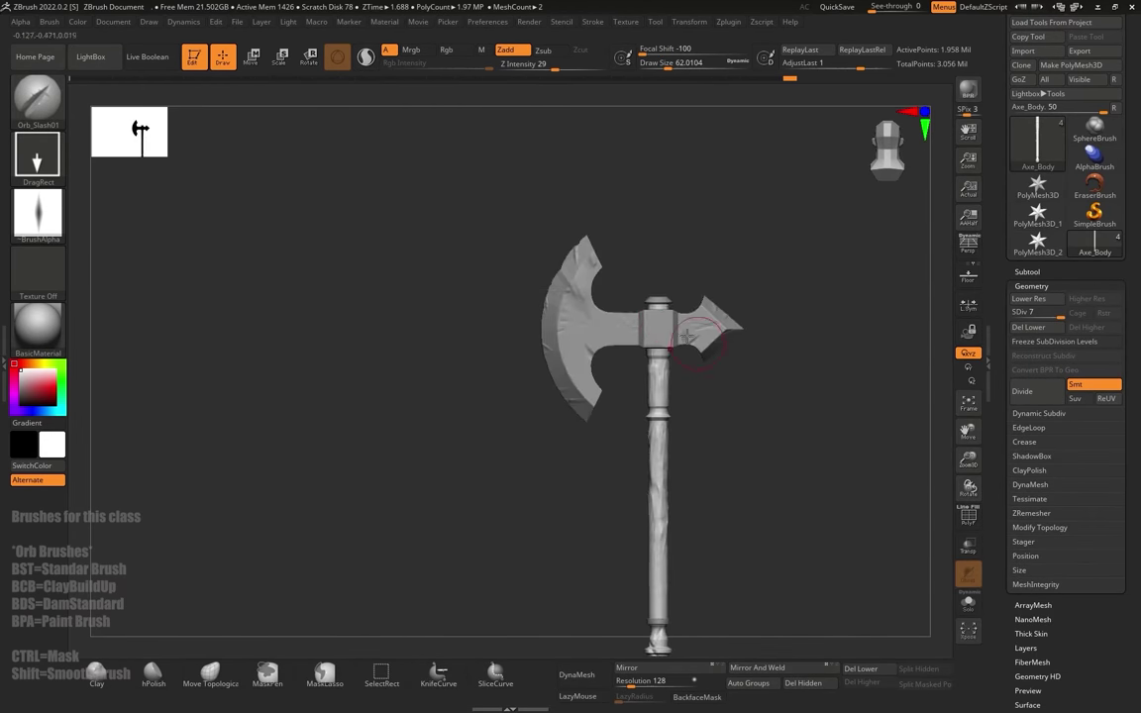
mouse_move(639, 241)
mouse_down()
mouse_move(720, 234)
mouse_move(564, 147)
mouse_up()
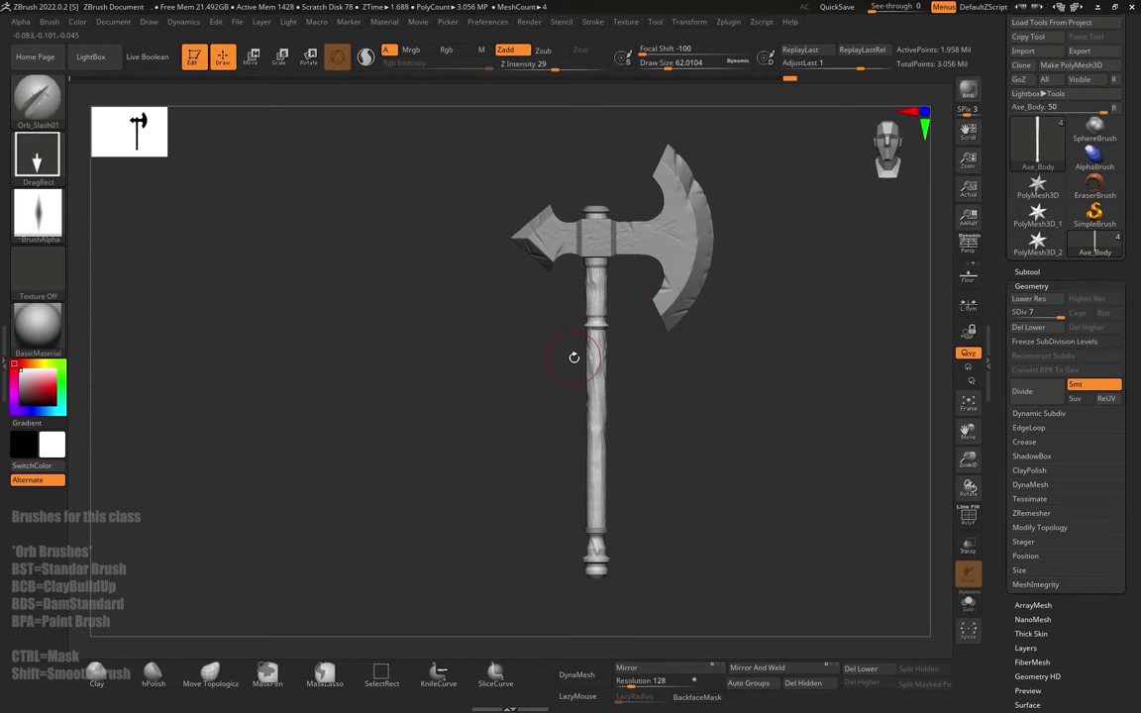
right_drag(639, 268, 754, 237)
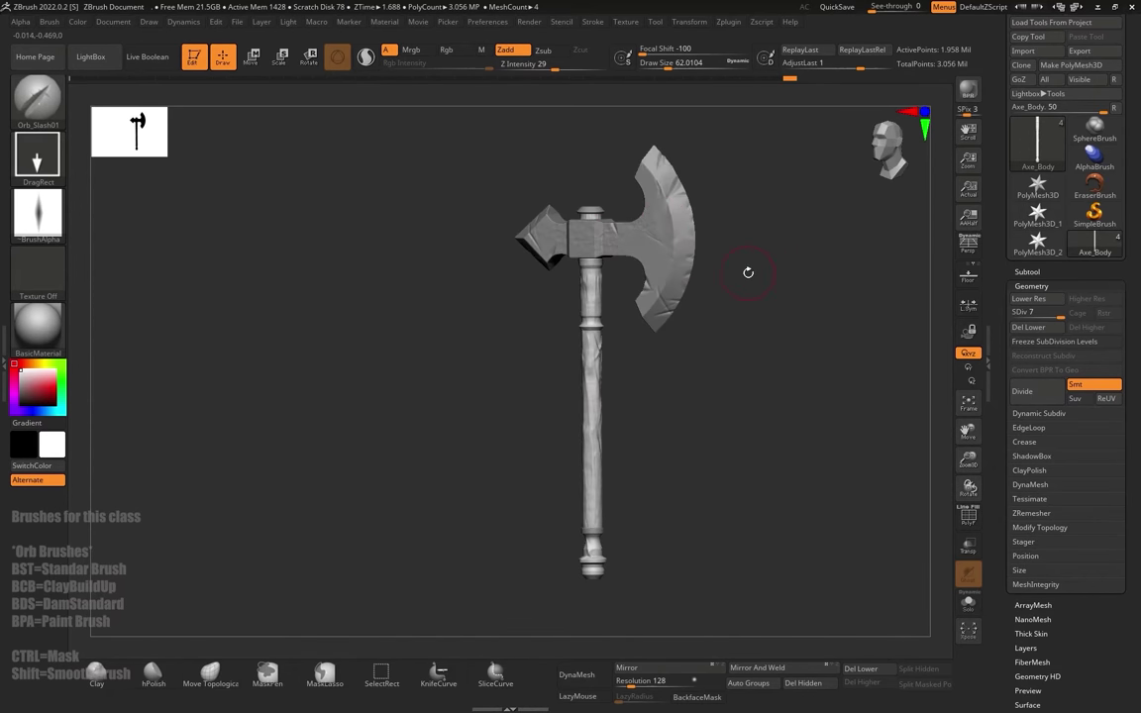
Step: Look over the handle's shaft and set the masking brush to MaskLasso
shift+drag(754, 291, 746, 331)
alt+drag(710, 394, 695, 305)
alt+drag(688, 214, 683, 436)
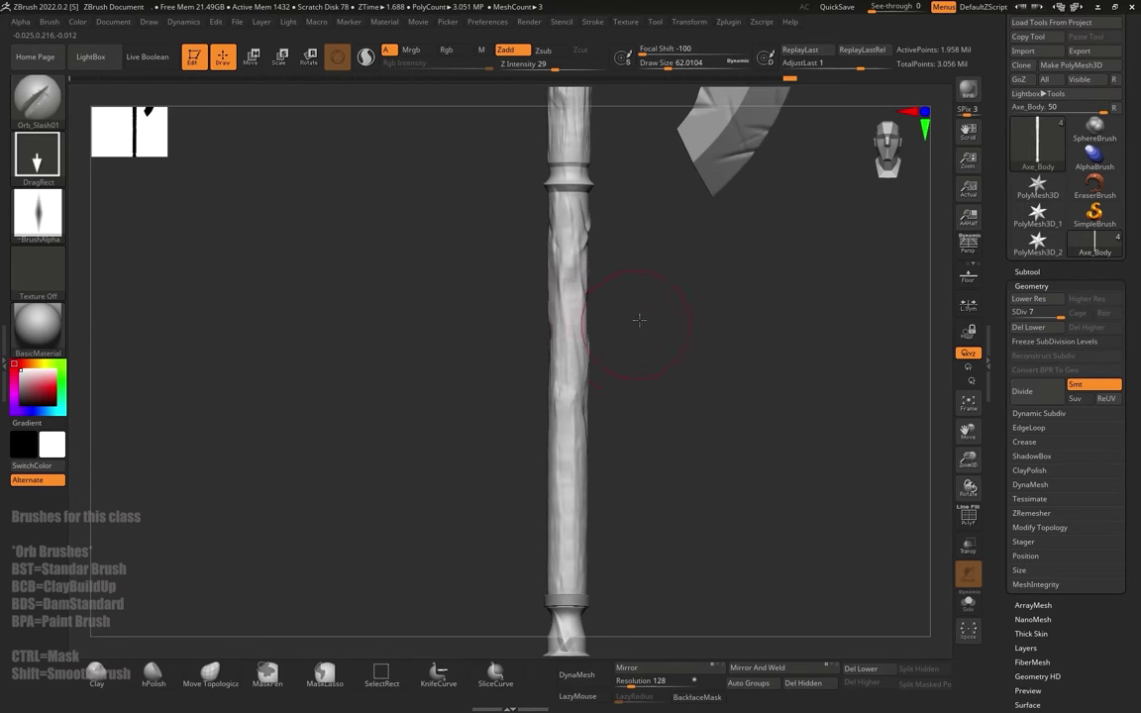
drag(639, 320, 659, 319)
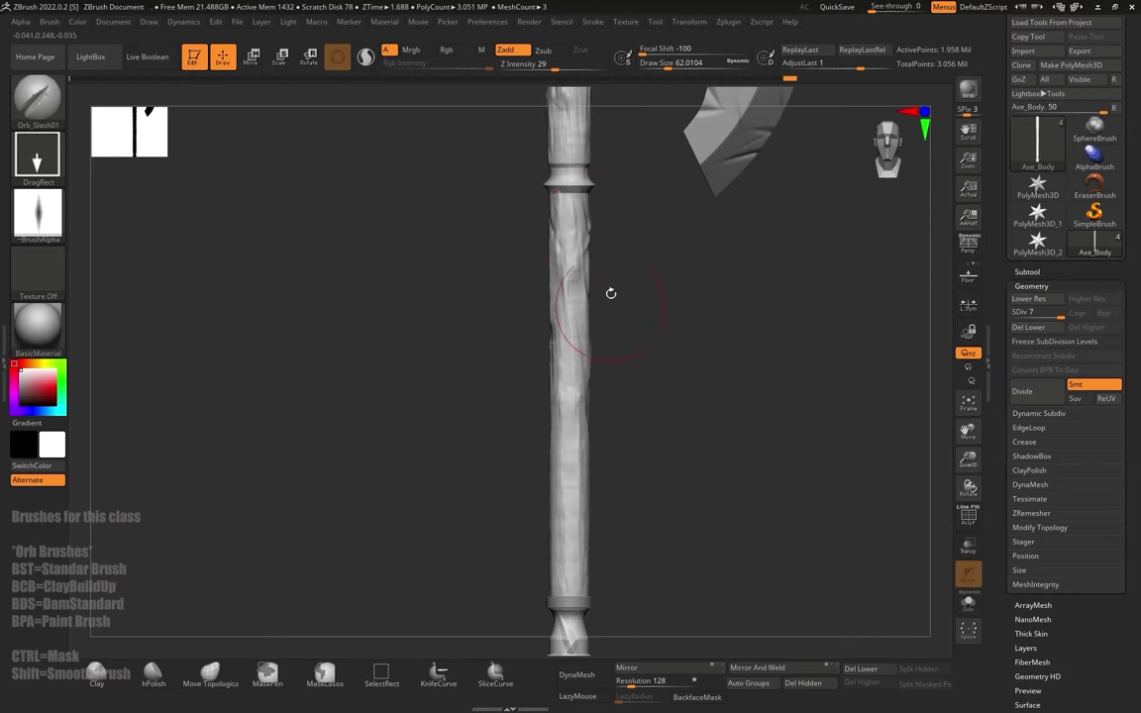
alt+drag(674, 406, 673, 370)
alt+drag(659, 434, 674, 354)
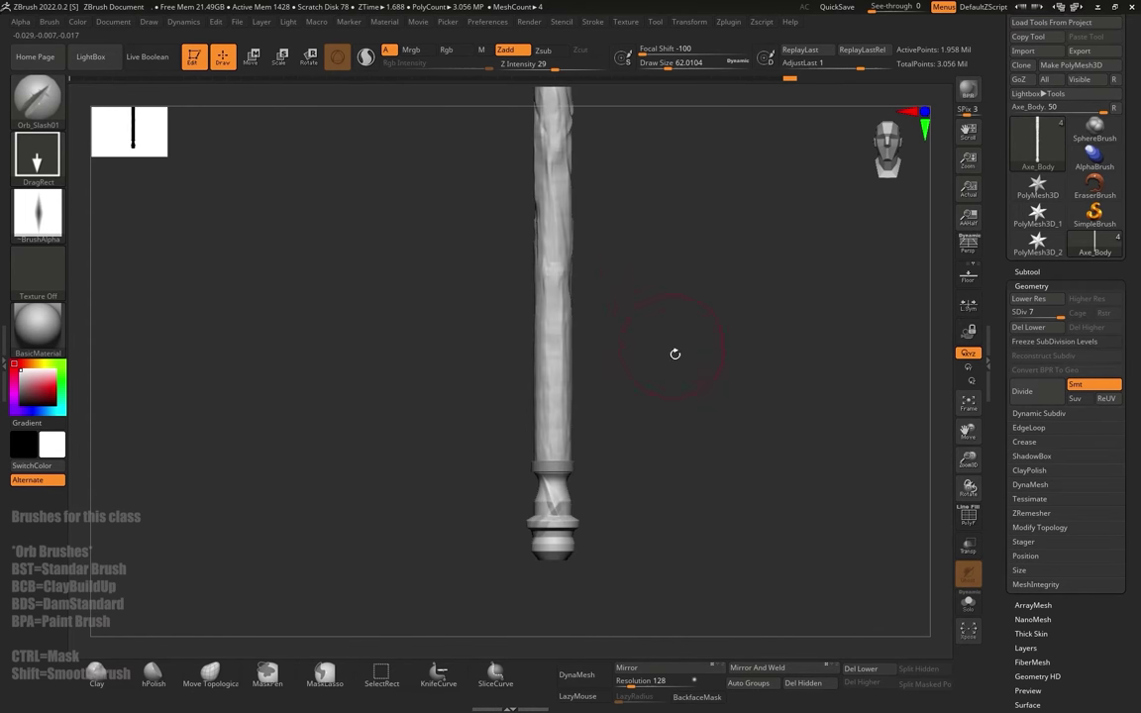
alt+drag(641, 262, 663, 397)
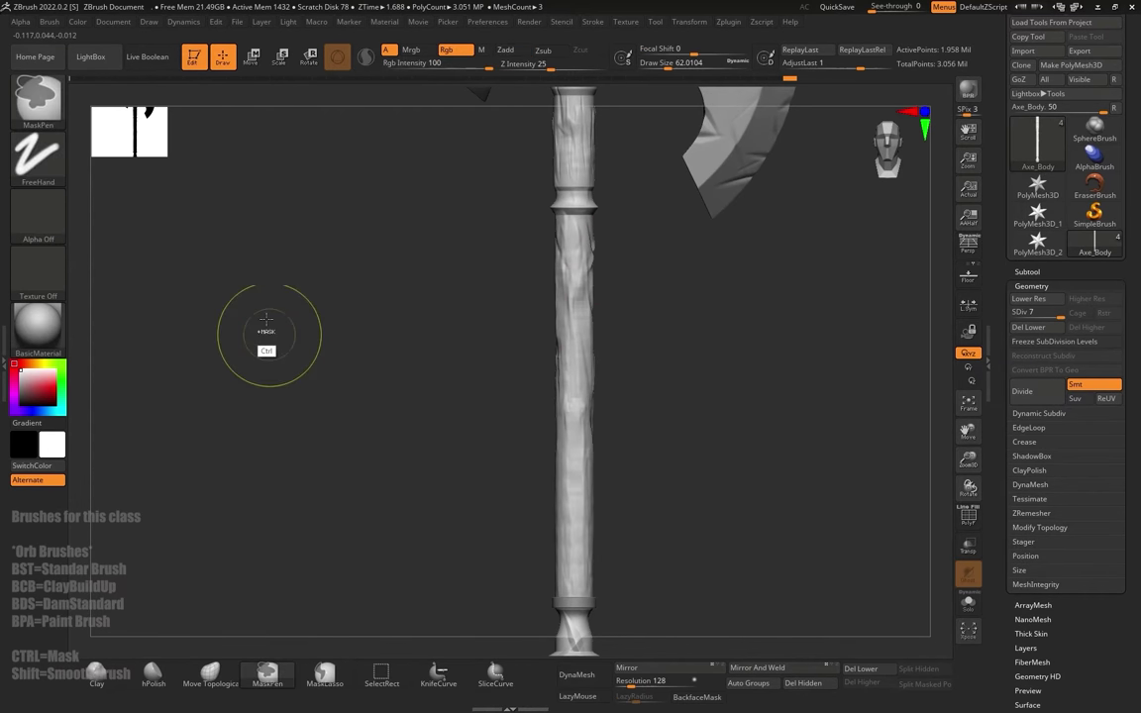
ctrl+click(39, 102)
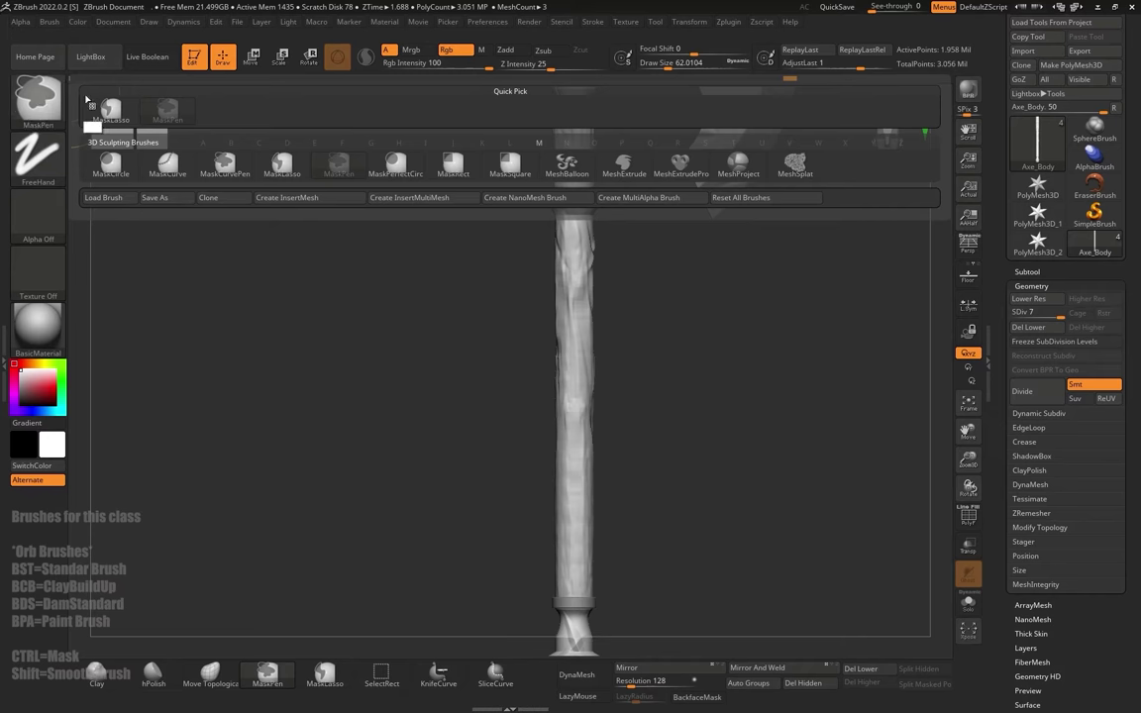
click(283, 163)
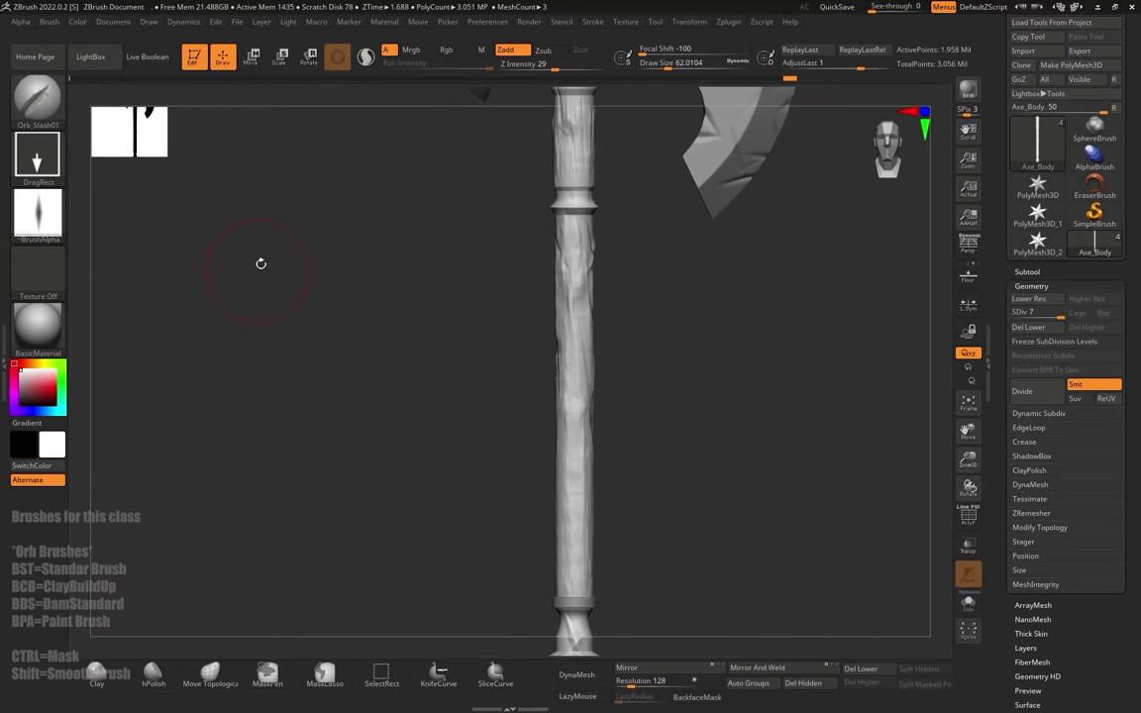
ctrl+click(47, 102)
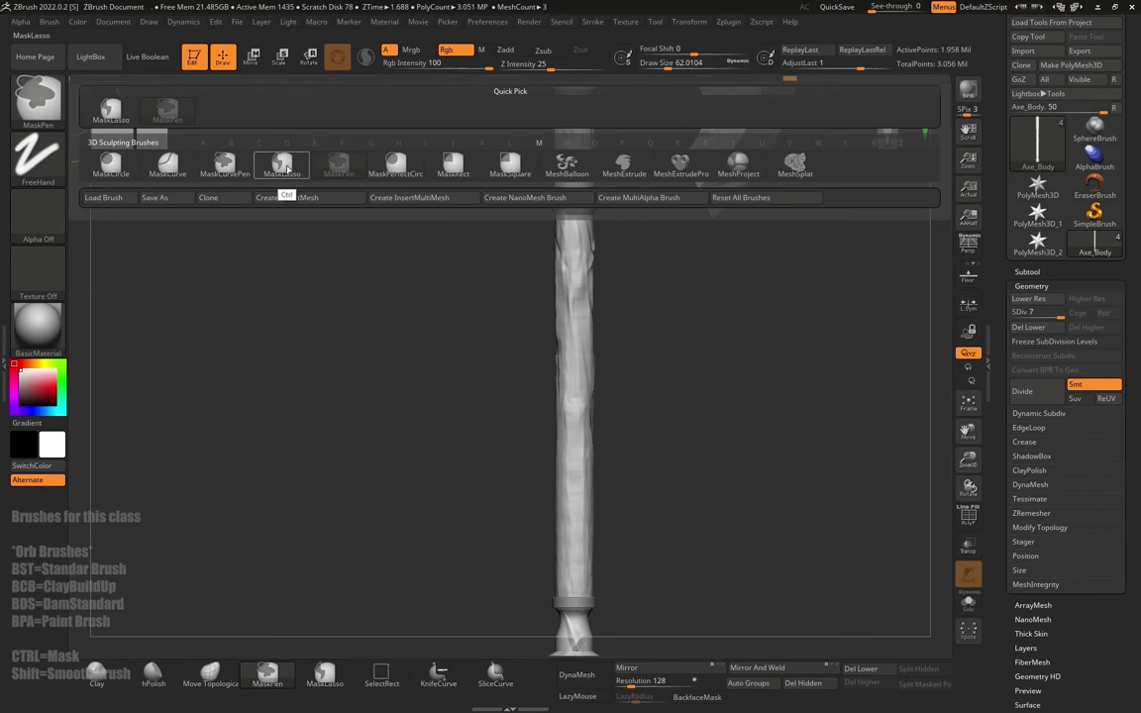
ctrl+click(287, 170)
Step: Mask a diagonal band across the handle's long section, below the collar, with the lasso
alt+drag(430, 390, 405, 341)
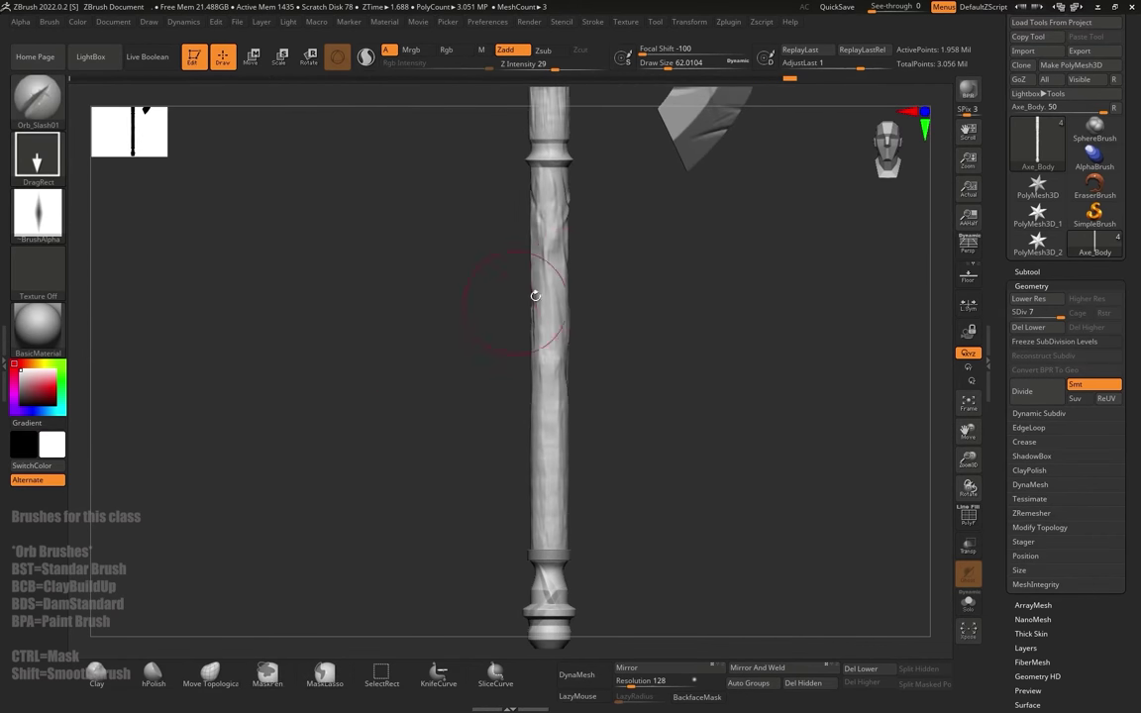
alt+drag(601, 265, 607, 293)
key(ctrl)
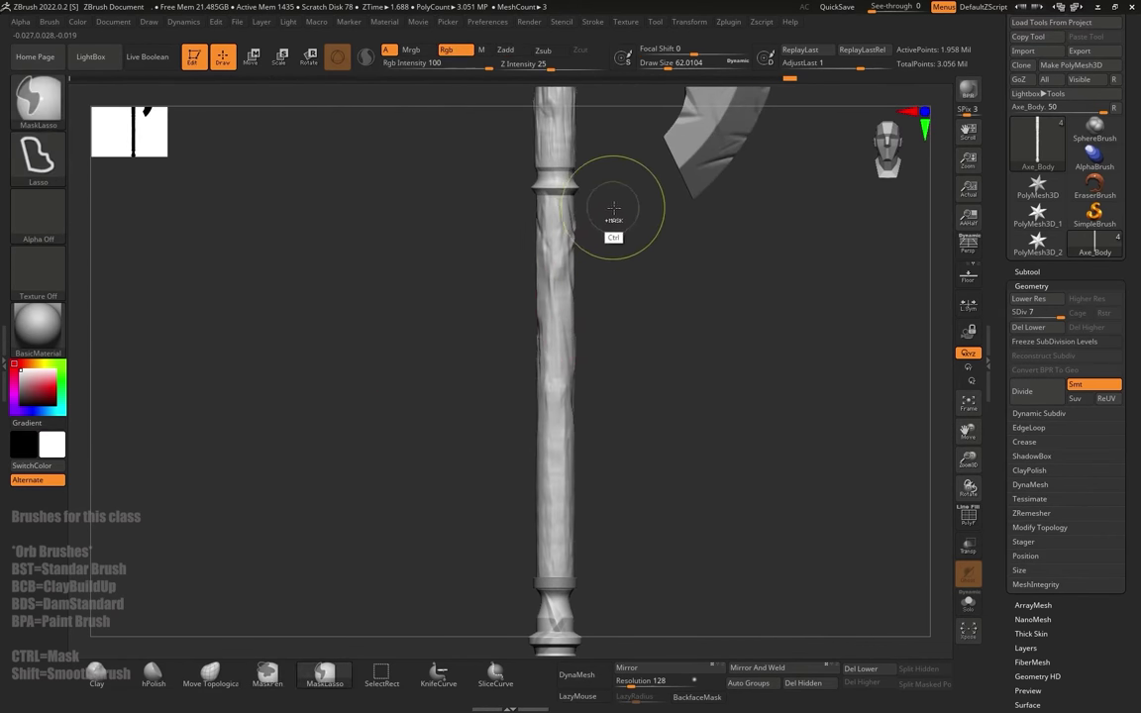
mouse_move(618, 198)
ctrl+mouse_down()
mouse_move(441, 388)
mouse_move(466, 481)
mouse_move(702, 237)
ctrl+mouse_up()
mouse_move(711, 321)
mouse_down()
mouse_move(688, 328)
mouse_move(733, 329)
mouse_move(685, 307)
mouse_move(669, 314)
mouse_move(680, 282)
mouse_move(690, 309)
mouse_move(644, 146)
mouse_move(664, 335)
mouse_up()
right_drag(663, 335, 665, 292)
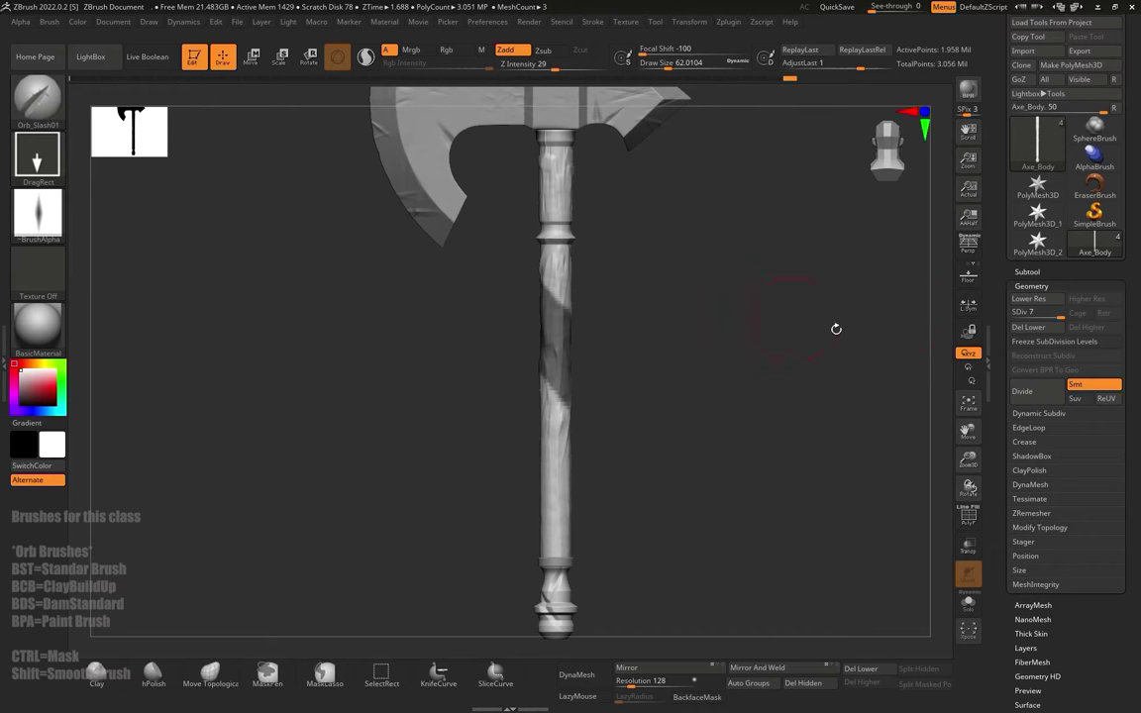
Step: Preview an extraction of the masked band at surface smoothness 5 and thickness 0.02
click(1031, 287)
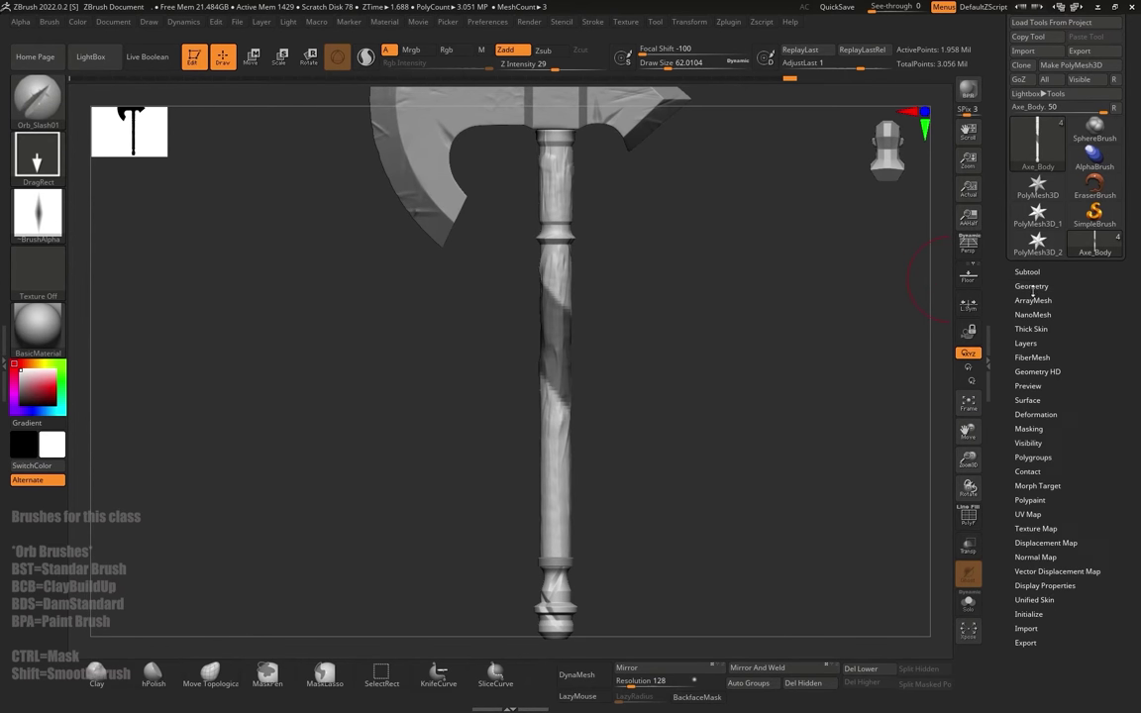
click(1029, 270)
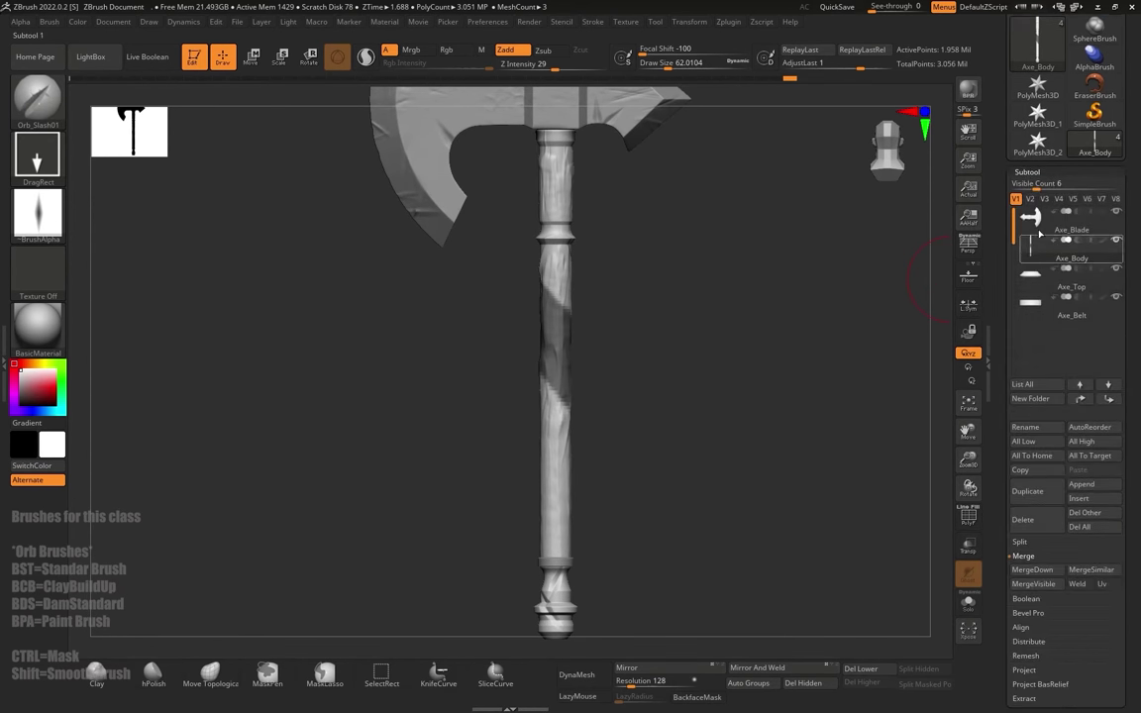
drag(999, 255, 1000, 163)
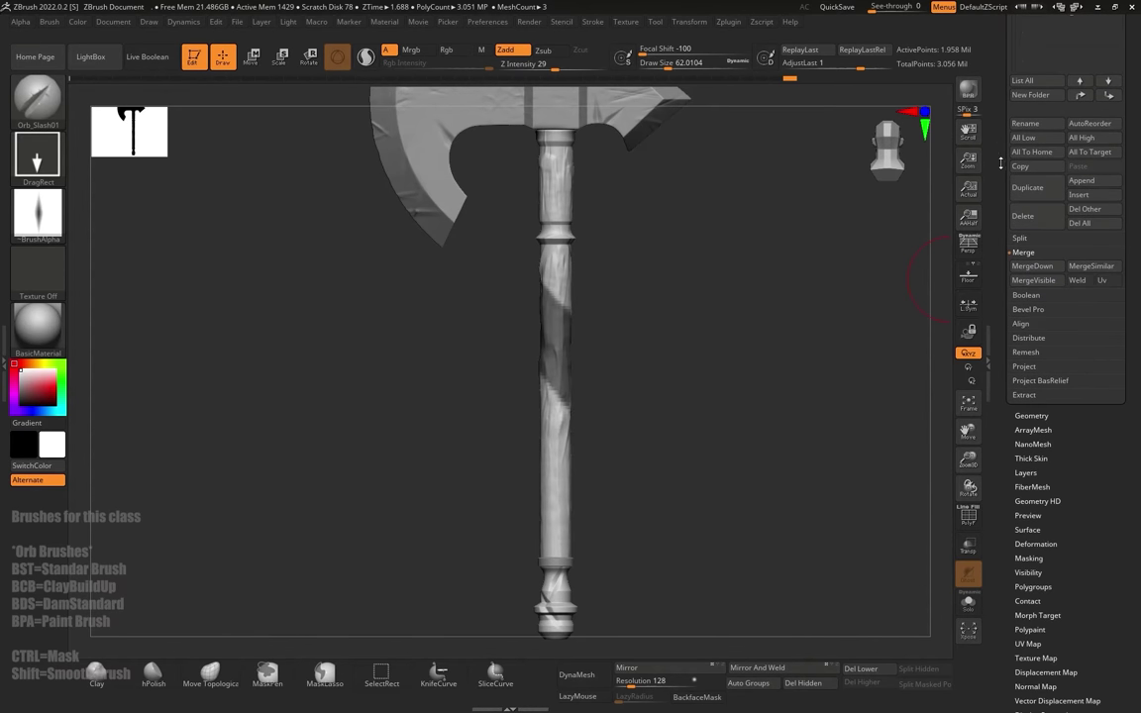
click(1024, 394)
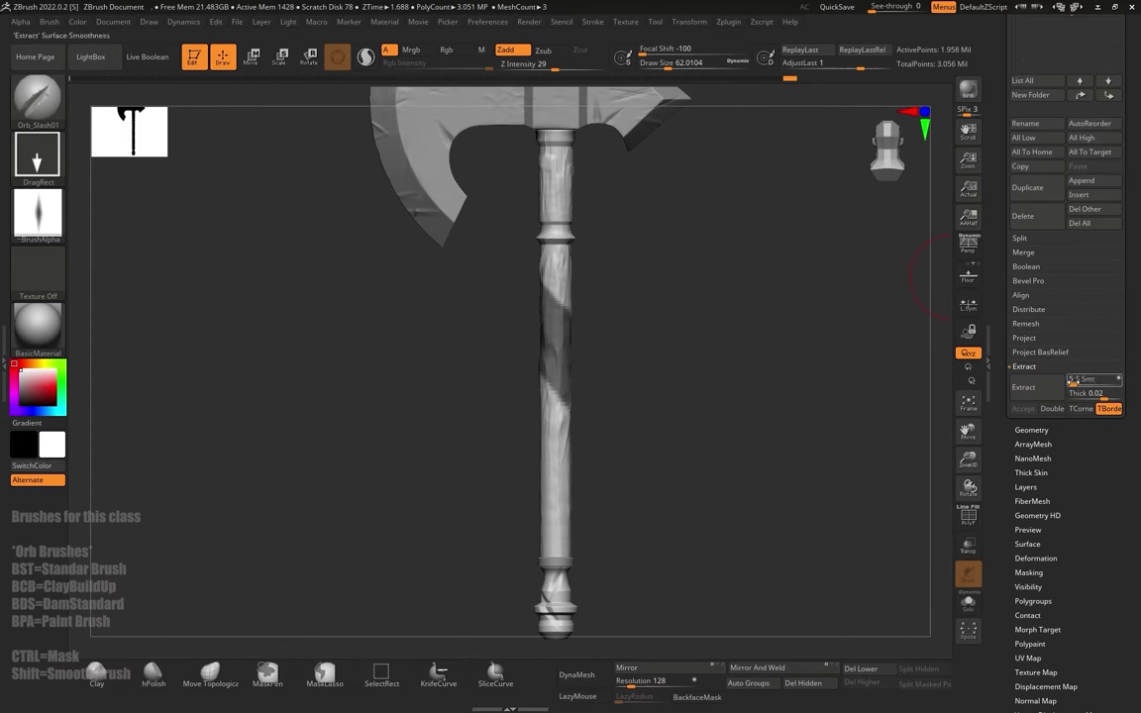
click(1041, 394)
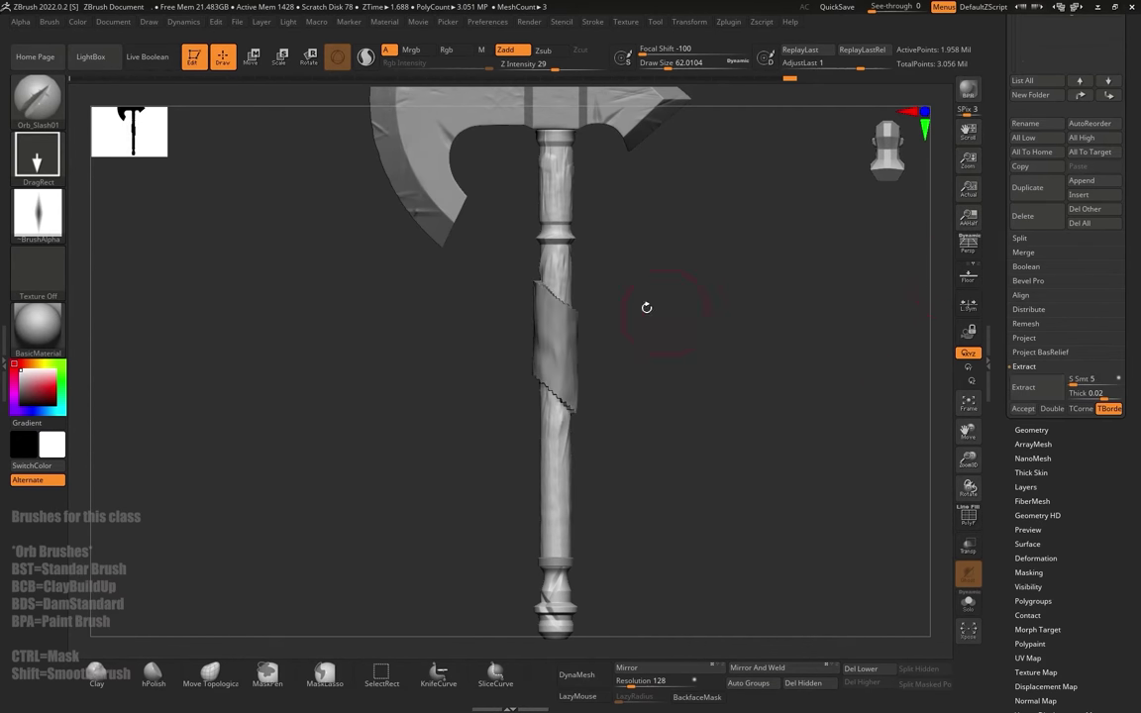
Step: Regenerate the extraction of the masked band and accept it as a new subtool
drag(674, 305, 696, 387)
click(1036, 382)
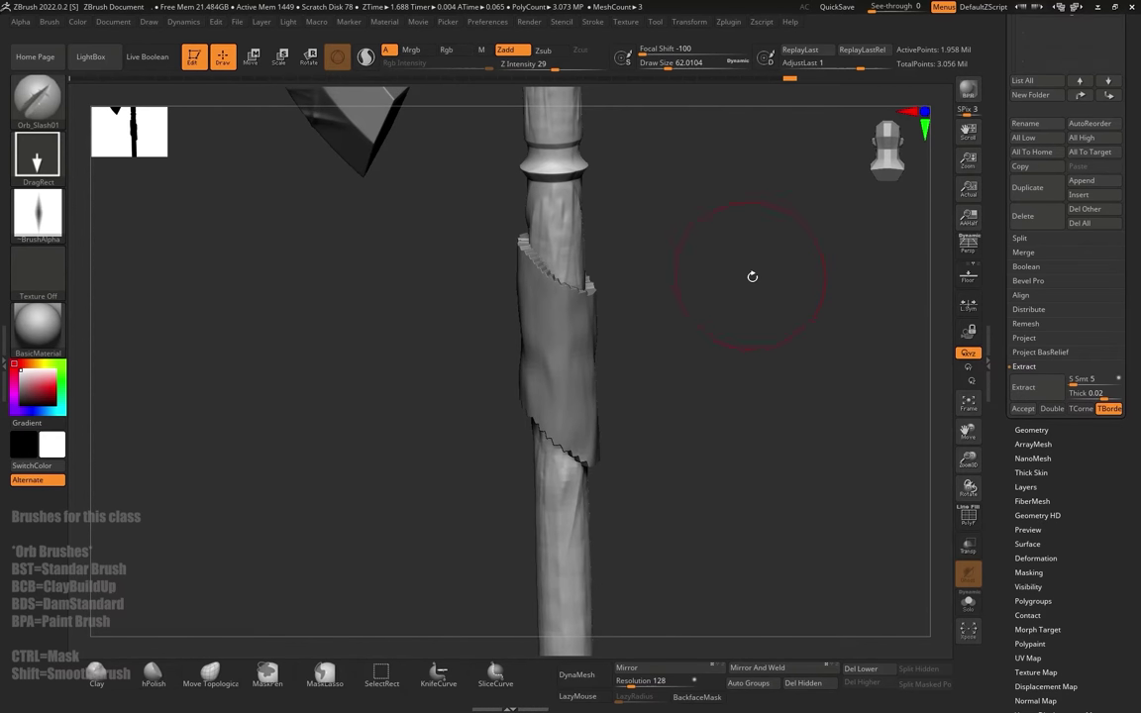
drag(781, 284, 768, 295)
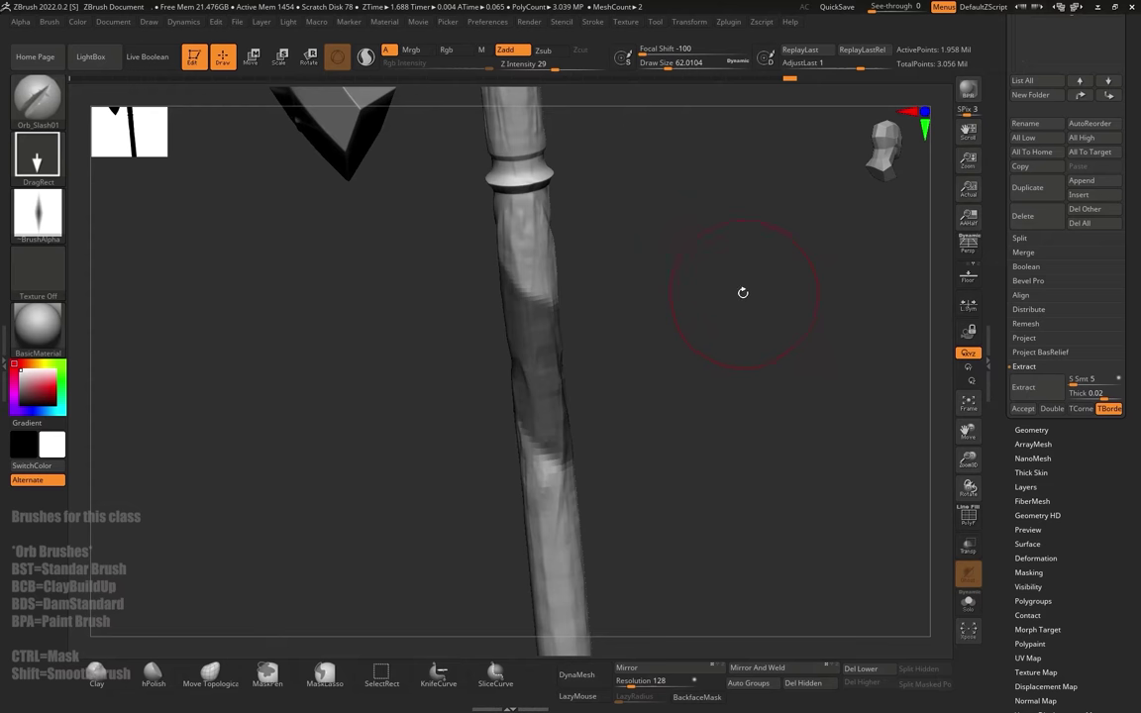
click(1040, 394)
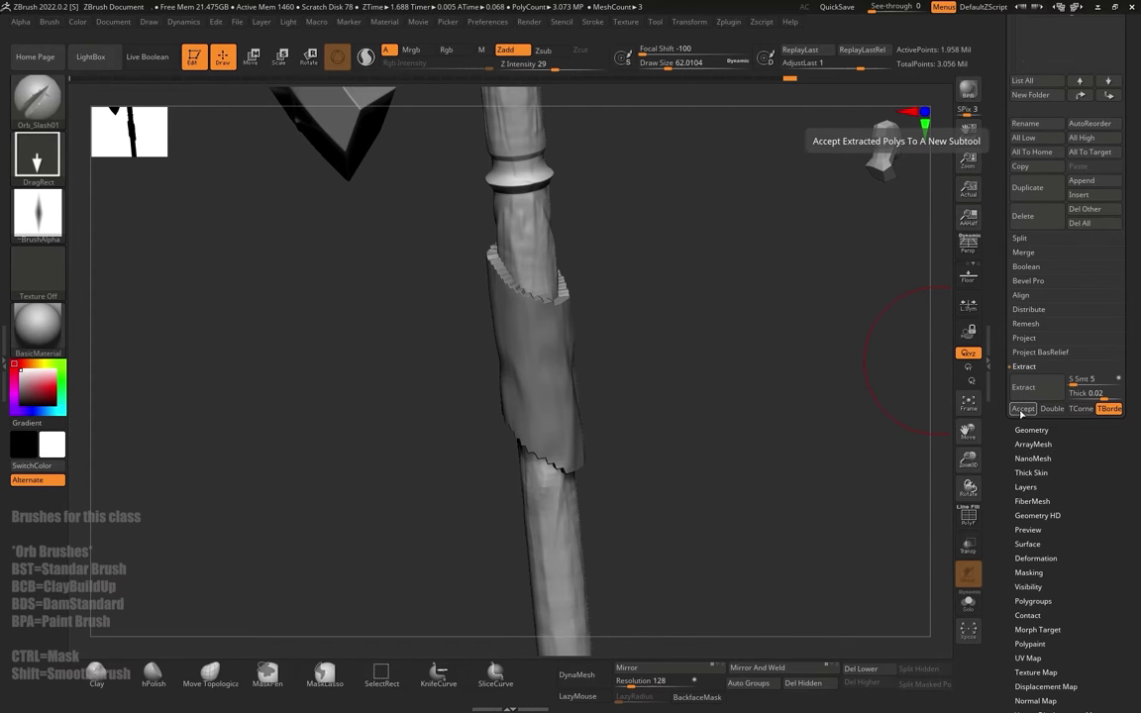
click(1022, 410)
Step: Clear the mask on the extracted wrap and open its Geometry settings
drag(991, 195, 994, 290)
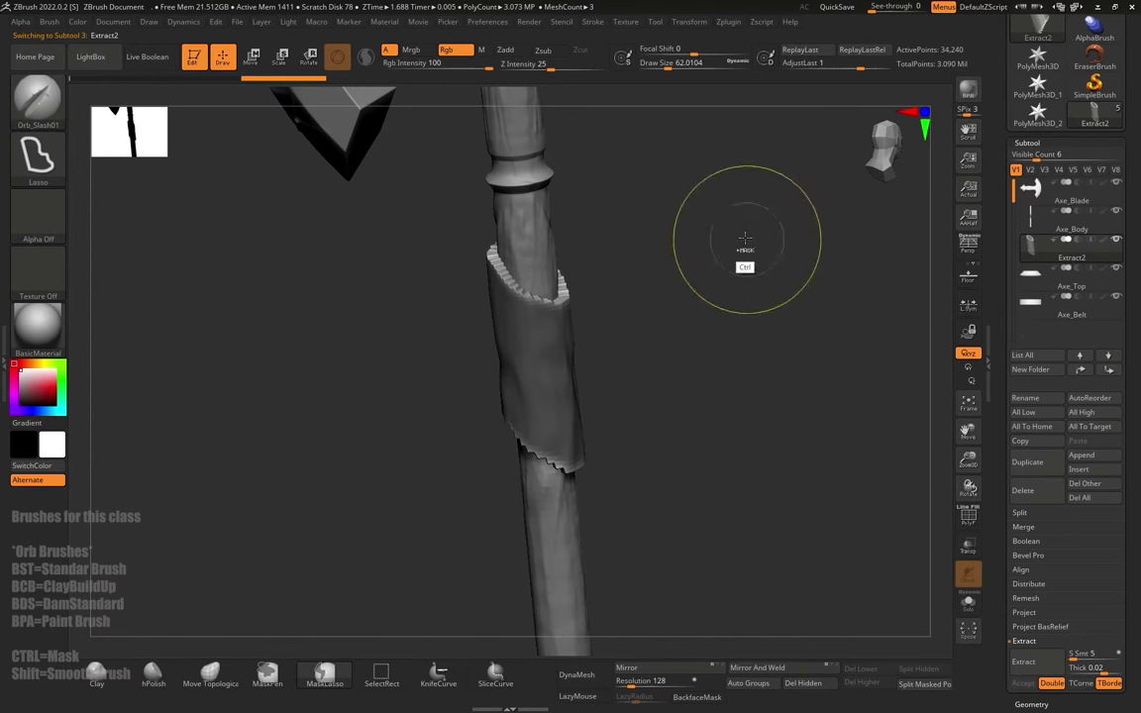
mouse_move(746, 244)
ctrl+mouse_down()
mouse_move(788, 283)
mouse_move(731, 326)
mouse_move(750, 289)
mouse_move(750, 201)
ctrl+mouse_up()
click(1029, 143)
click(1031, 155)
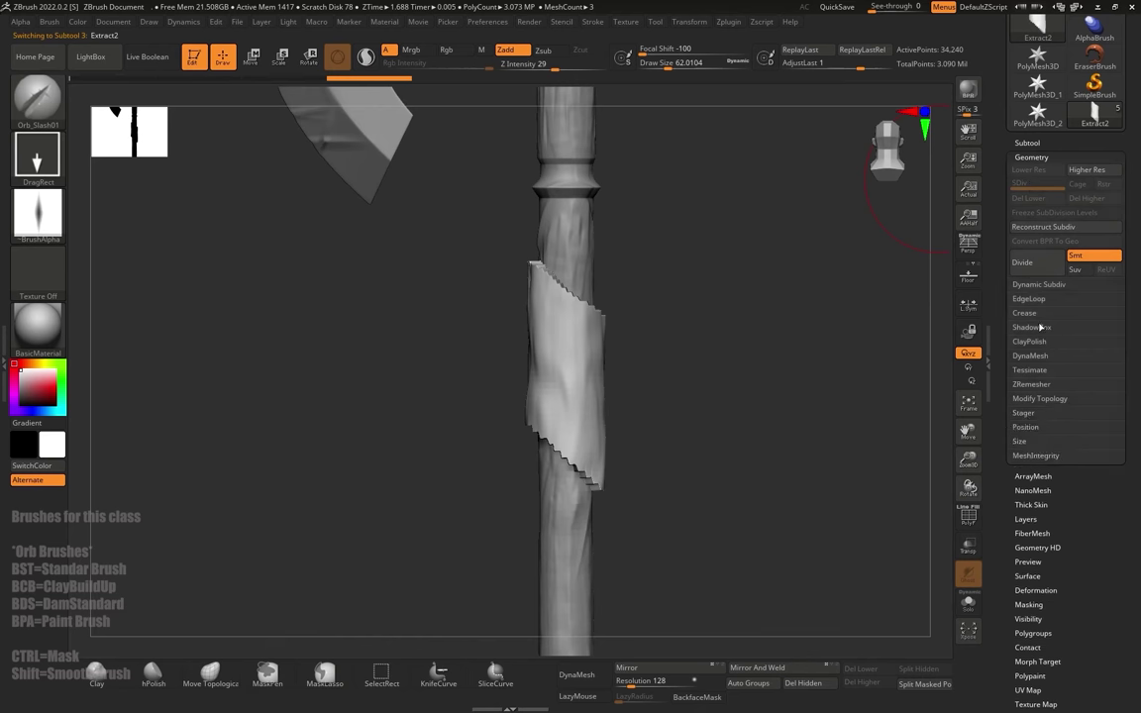
Step: Try to DynaMesh the extracted wrap at resolution 128
click(1031, 358)
click(1031, 374)
key(s)
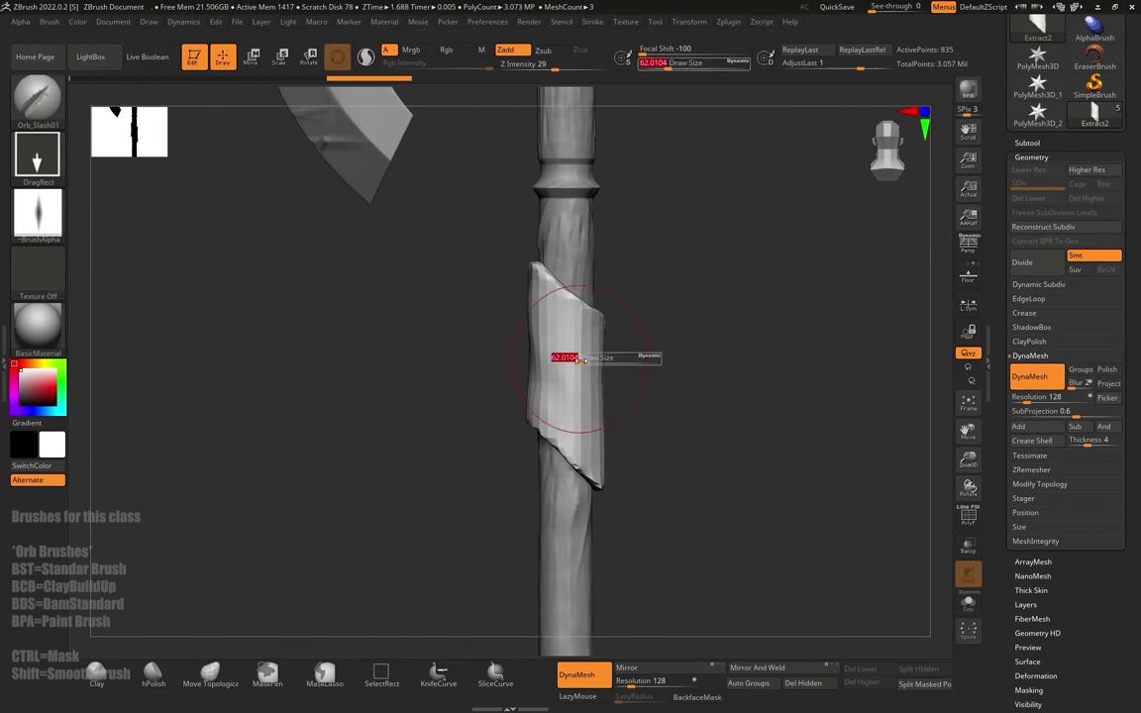
drag(583, 360, 594, 360)
key(ctrl+z)
Step: DynaMesh the extracted wrap at resolution 360 and smooth its jagged edges
drag(1028, 398, 1032, 401)
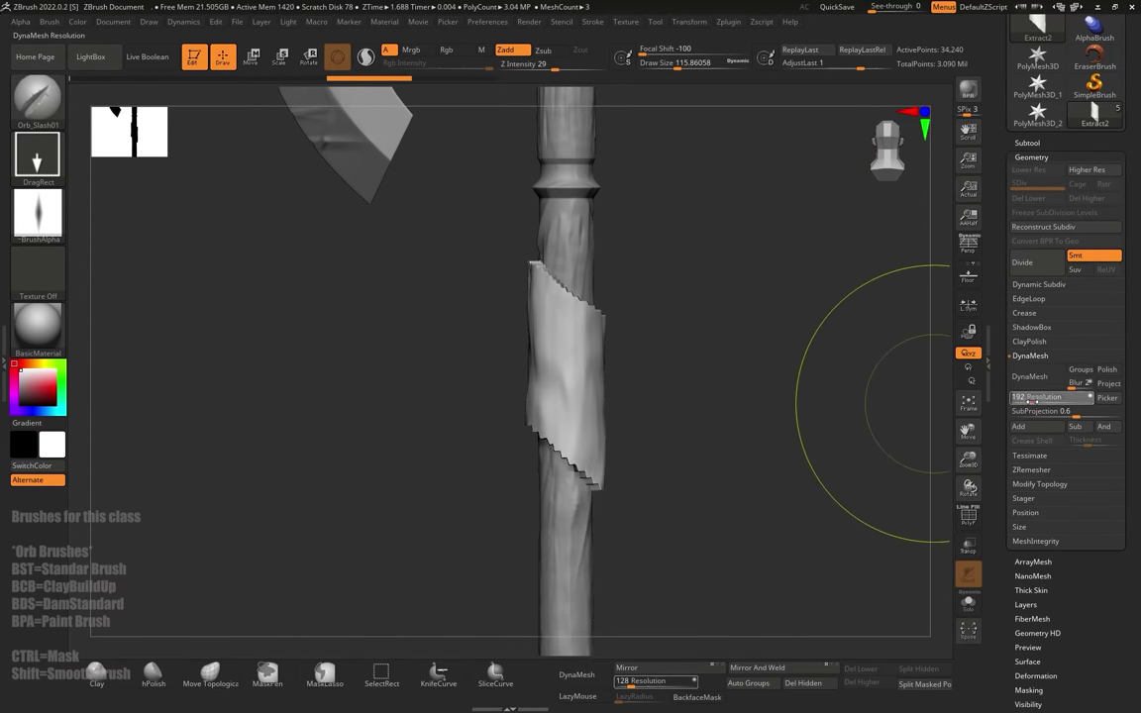
click(1033, 378)
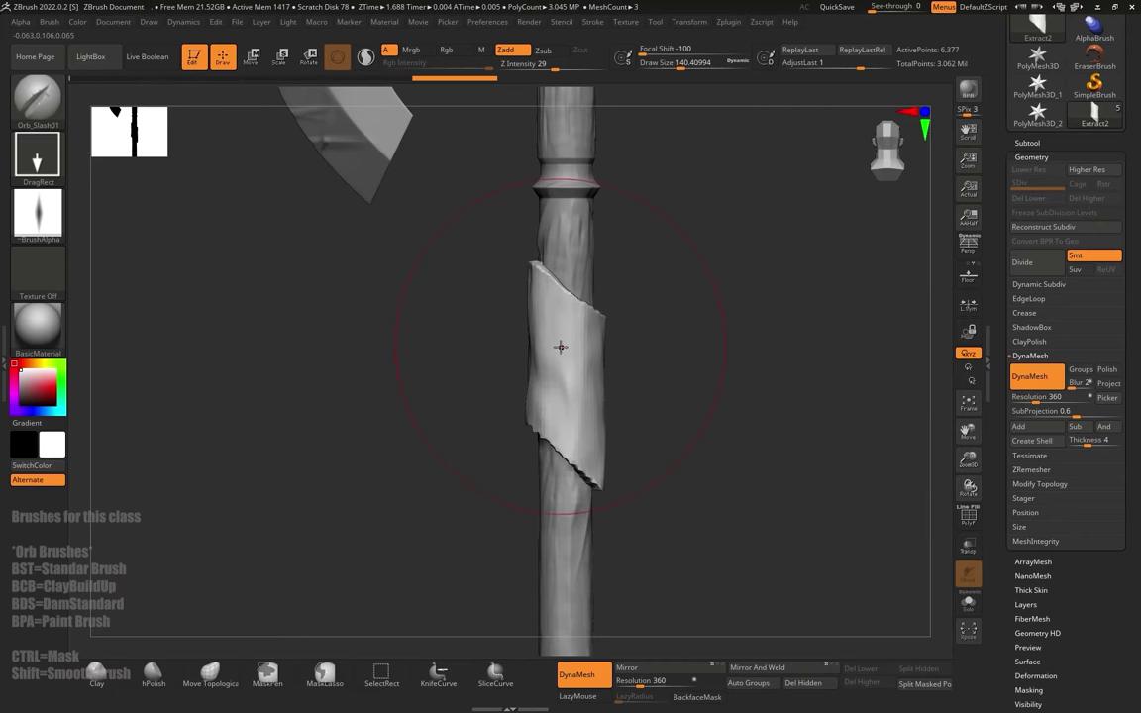
shift+drag(560, 346, 558, 365)
Step: Pull the wrap's lower tip down along the handle with the Move Topological brush, then reduce the draw size to about 77
mouse_move(684, 367)
alt+mouse_down()
mouse_move(634, 249)
mouse_move(721, 256)
mouse_move(737, 397)
alt+mouse_up()
key(b)
click(690, 186)
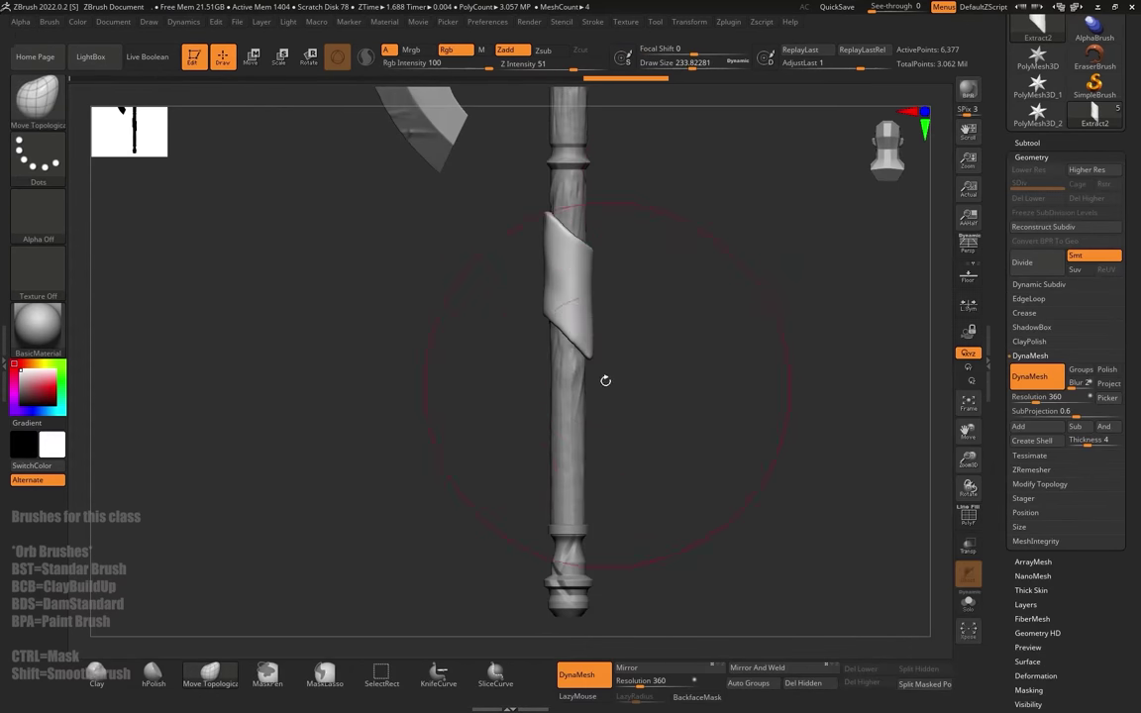
drag(591, 357, 590, 409)
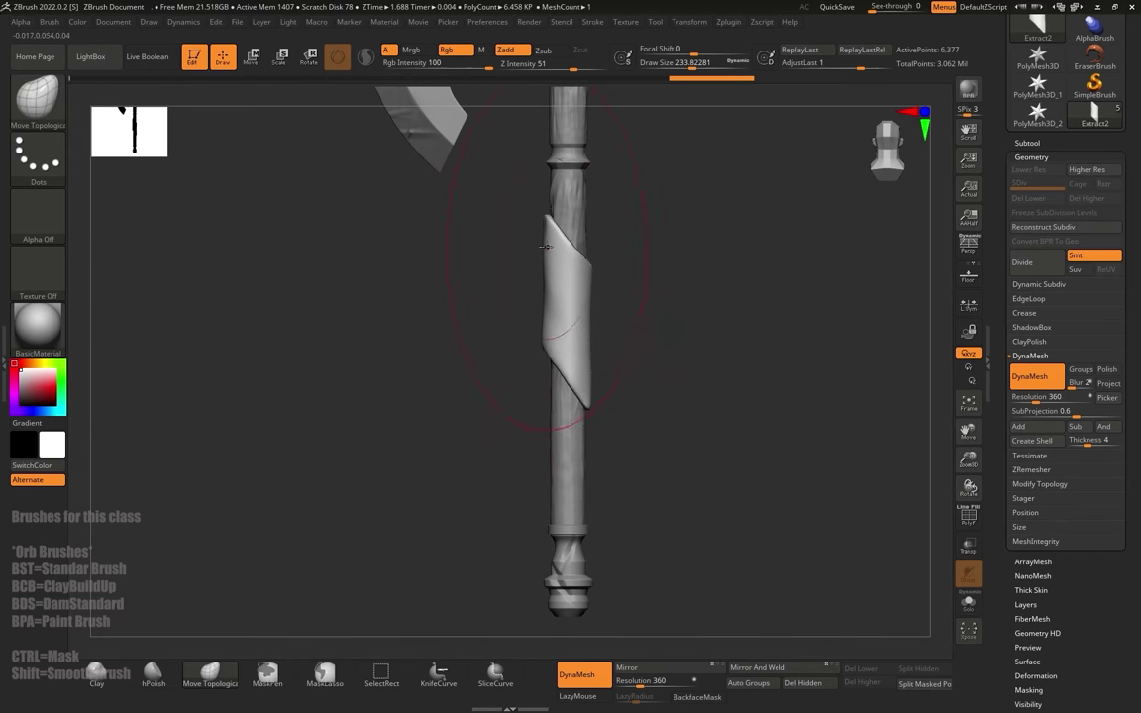
key(s)
drag(548, 240, 533, 240)
drag(675, 261, 649, 374)
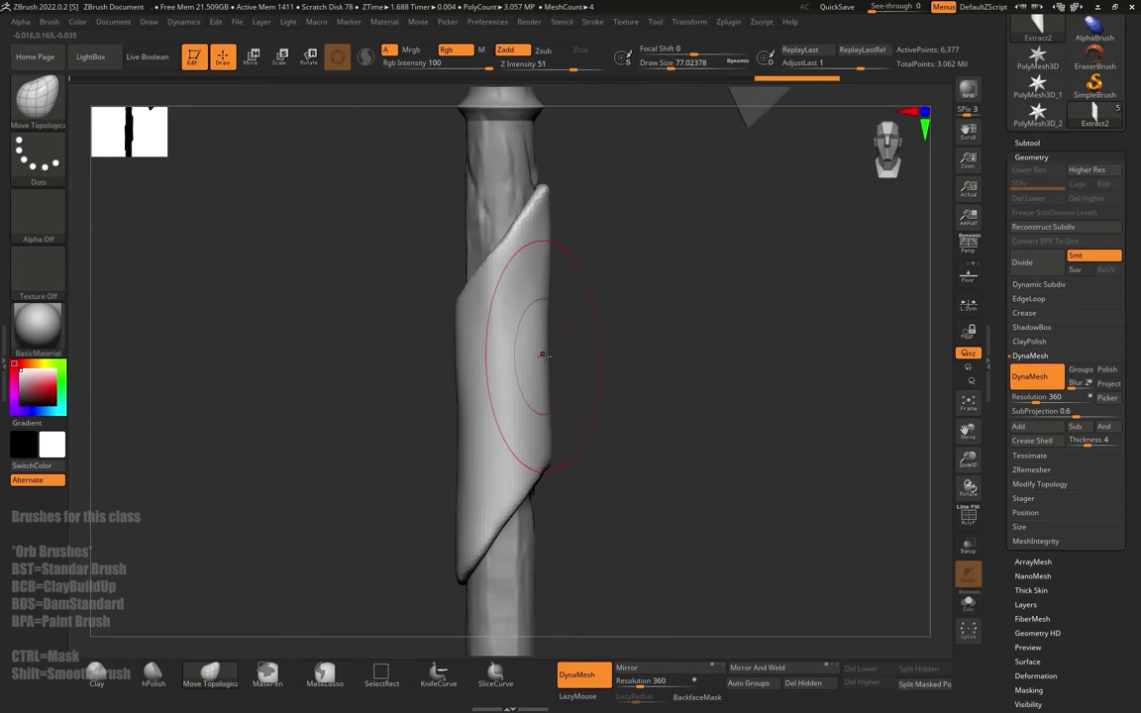
Step: Build up diagonal folds along the wrap with the ClayBuildup brush at a draw size of about 49
key(b)
key(d)
key(s)
key(b)
key(c)
key(b)
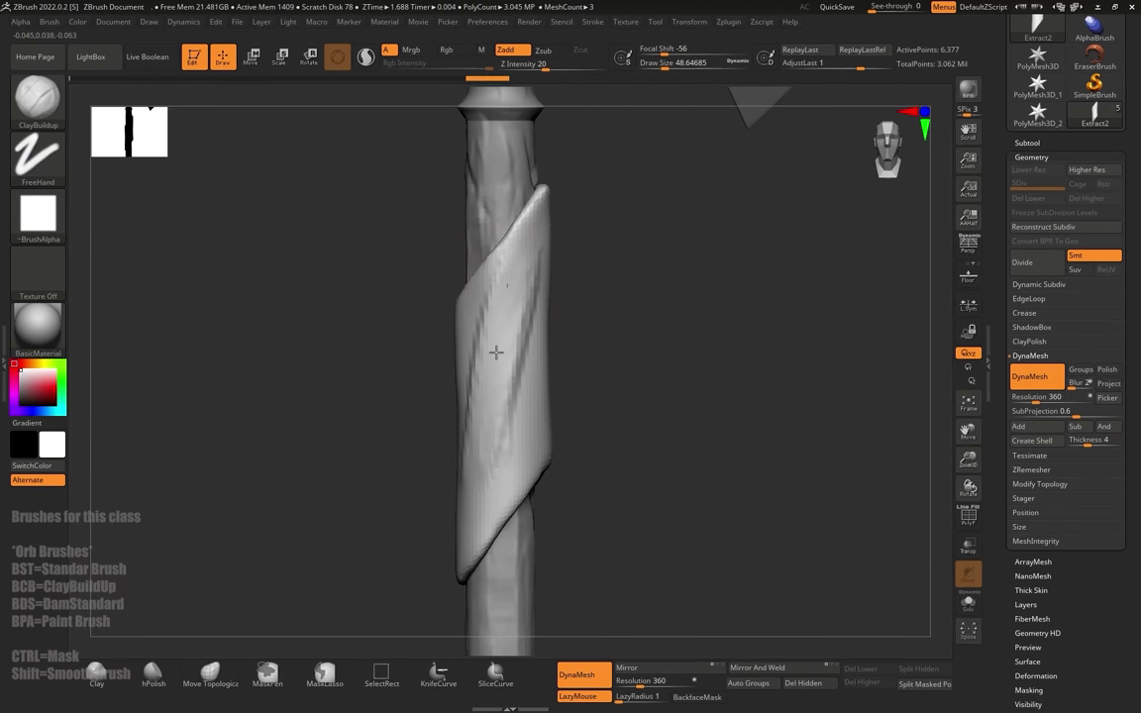
right_drag(495, 352, 596, 275)
Step: Cut creases between the wrap's folds with the DamStandard brush
key(b)
key(d)
key(s)
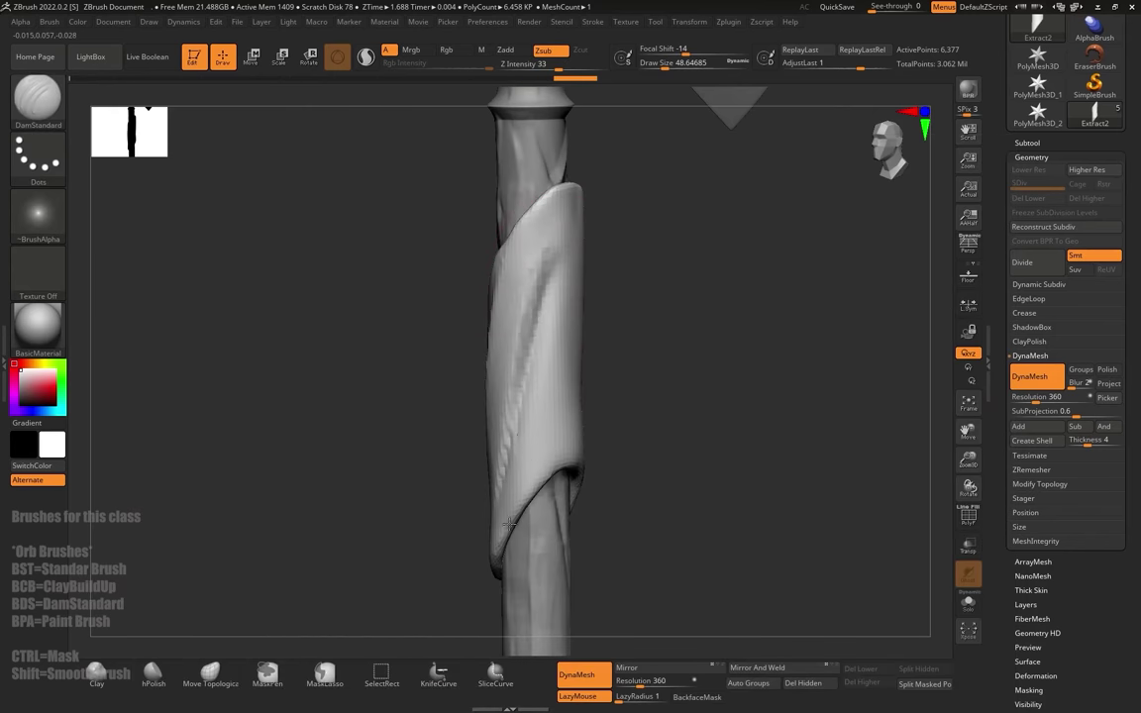
right_drag(509, 524, 580, 316)
drag(587, 322, 601, 486)
mouse_move(601, 486)
right_down()
mouse_move(631, 357)
mouse_move(608, 331)
right_up()
Step: Enlarge the brush to about 77 and smooth the folds and creases on the wrap
key(bracketright)
key(bracketright)
key(bracketright)
shift+drag(644, 297, 592, 423)
mouse_move(594, 416)
right_down()
mouse_move(720, 278)
mouse_move(530, 405)
mouse_move(594, 267)
mouse_move(708, 273)
mouse_move(729, 409)
right_up()
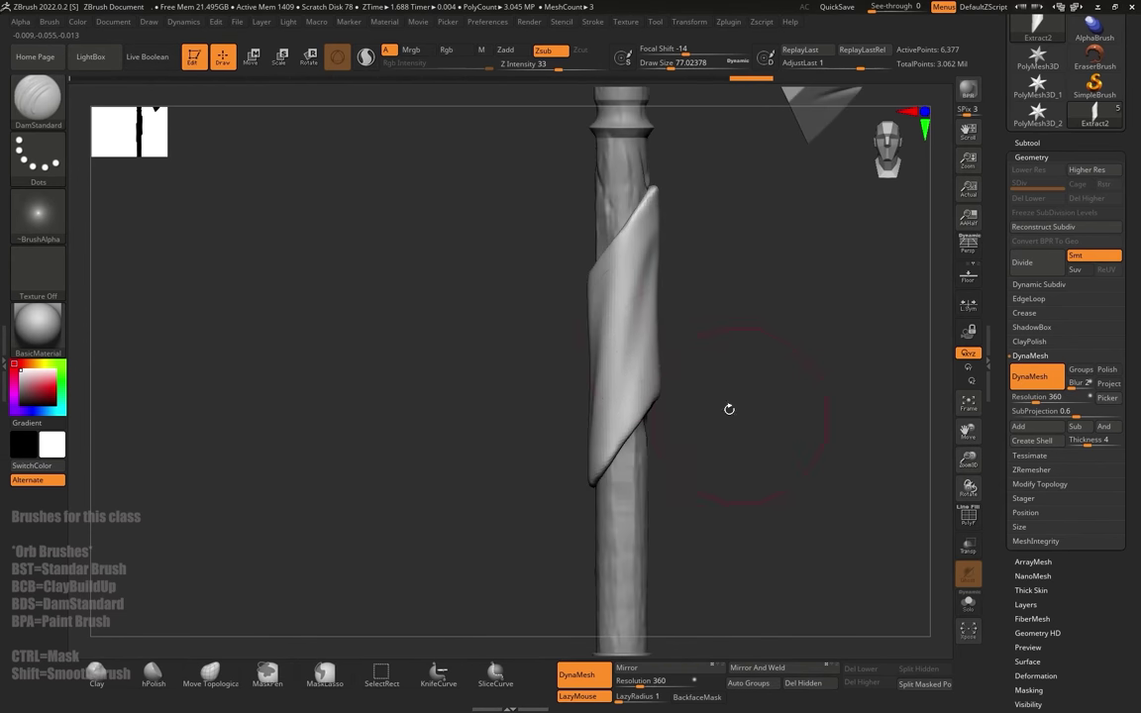
right_drag(630, 270, 667, 323)
Step: Raise soft lengthwise folds on the wrap's front and side with the Standard brush at a draw size of about 25
key(b)
key(s)
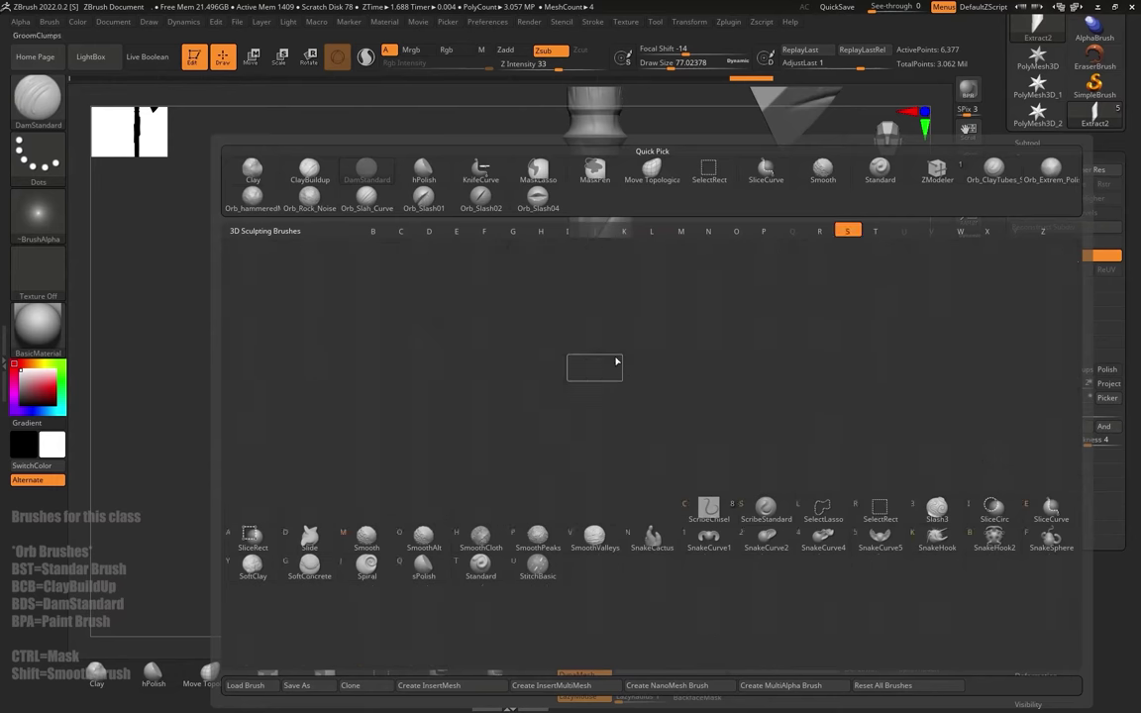
key(t)
key(s)
mouse_move(606, 334)
mouse_down()
mouse_move(589, 334)
mouse_move(595, 323)
mouse_up()
key(s)
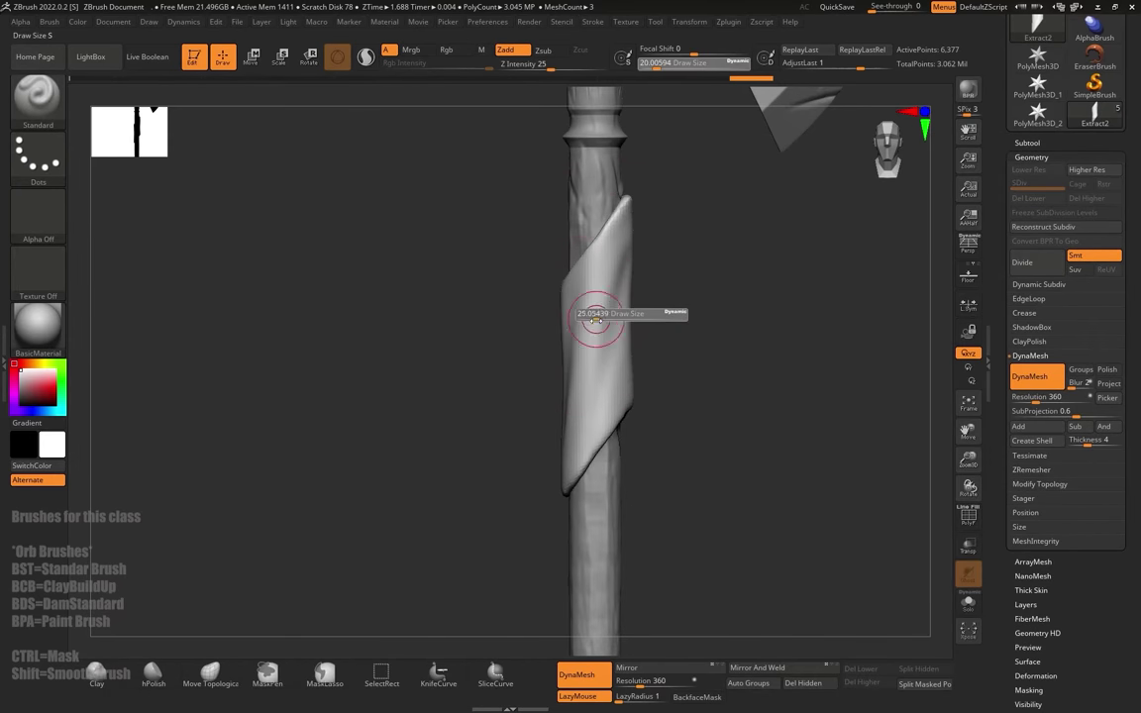
drag(601, 234, 577, 401)
mouse_move(668, 268)
right_down()
mouse_move(636, 252)
mouse_move(741, 264)
mouse_move(729, 279)
right_up()
drag(729, 279, 720, 298)
drag(652, 235, 621, 362)
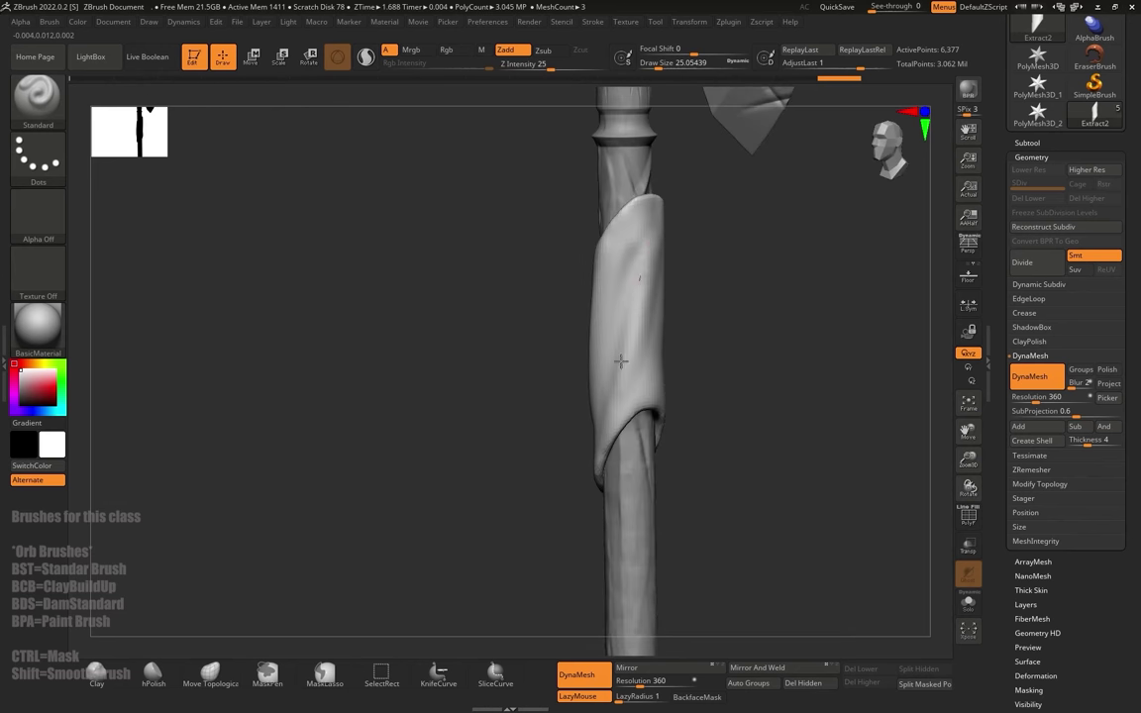
Step: Continue the soft diagonal folds around the back of the wrap with the Standard brush
mouse_move(701, 266)
mouse_down()
mouse_move(762, 273)
mouse_move(723, 302)
mouse_move(677, 288)
mouse_move(702, 399)
mouse_up()
drag(753, 299, 682, 300)
drag(654, 342, 679, 392)
drag(779, 330, 729, 325)
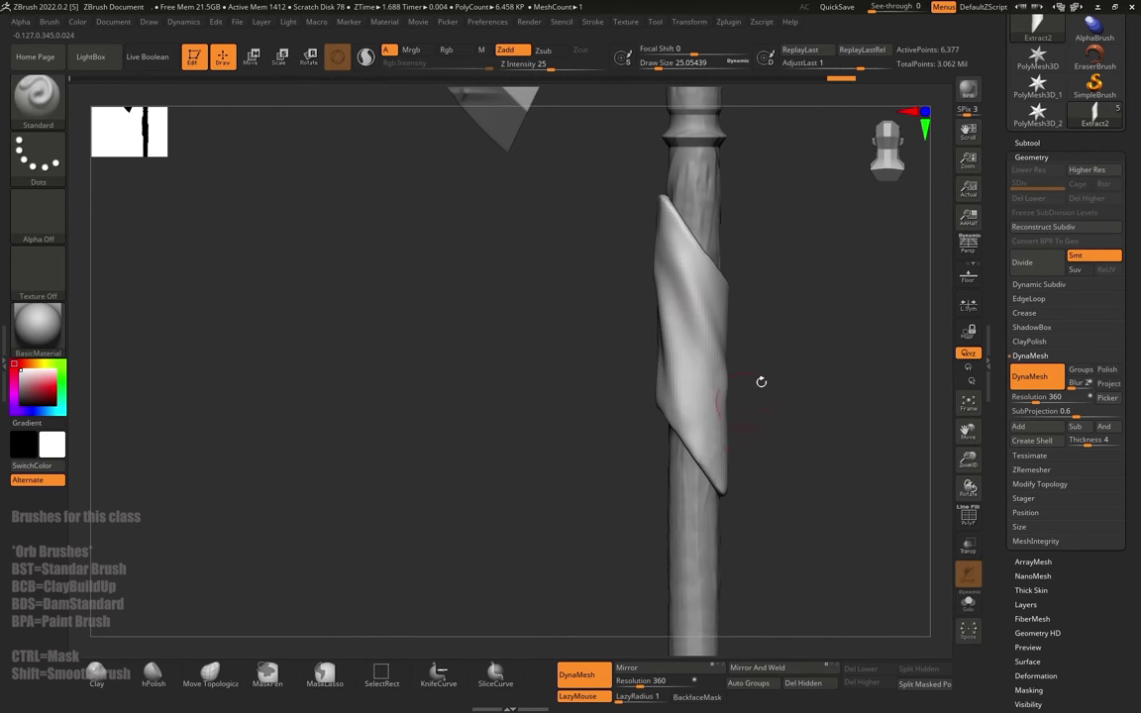
right_drag(761, 381, 675, 262)
drag(741, 339, 764, 352)
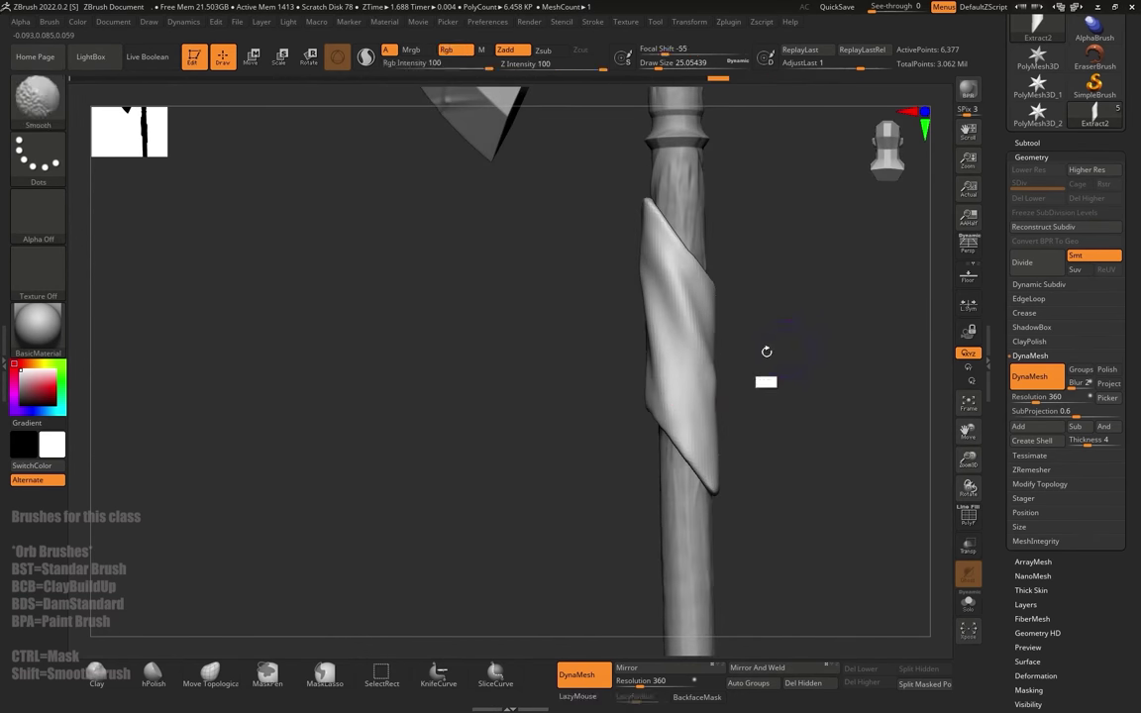
Step: Adjust the wrap's silhouette against the handle with the Move Topological brush at a draw size of about 207
right_drag(766, 357, 785, 342)
ctrl+right_drag(785, 342, 791, 165)
ctrl+right_drag(799, 238, 726, 354)
key(b)
key(m)
key(t)
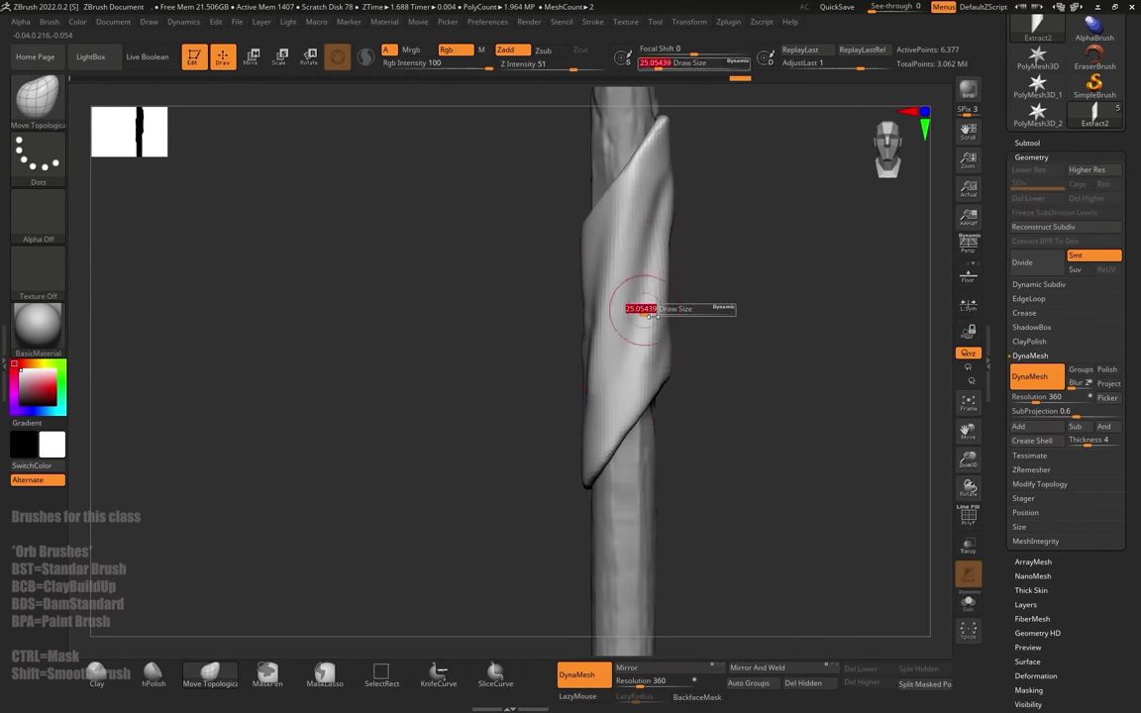
key(s)
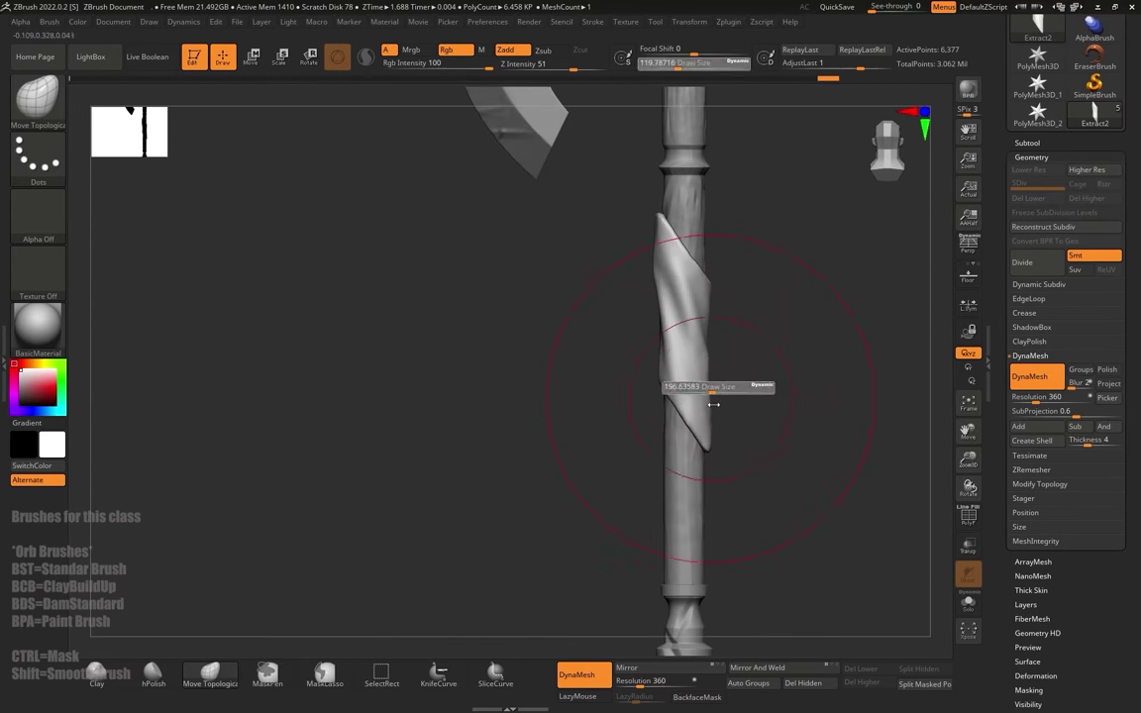
key(r)
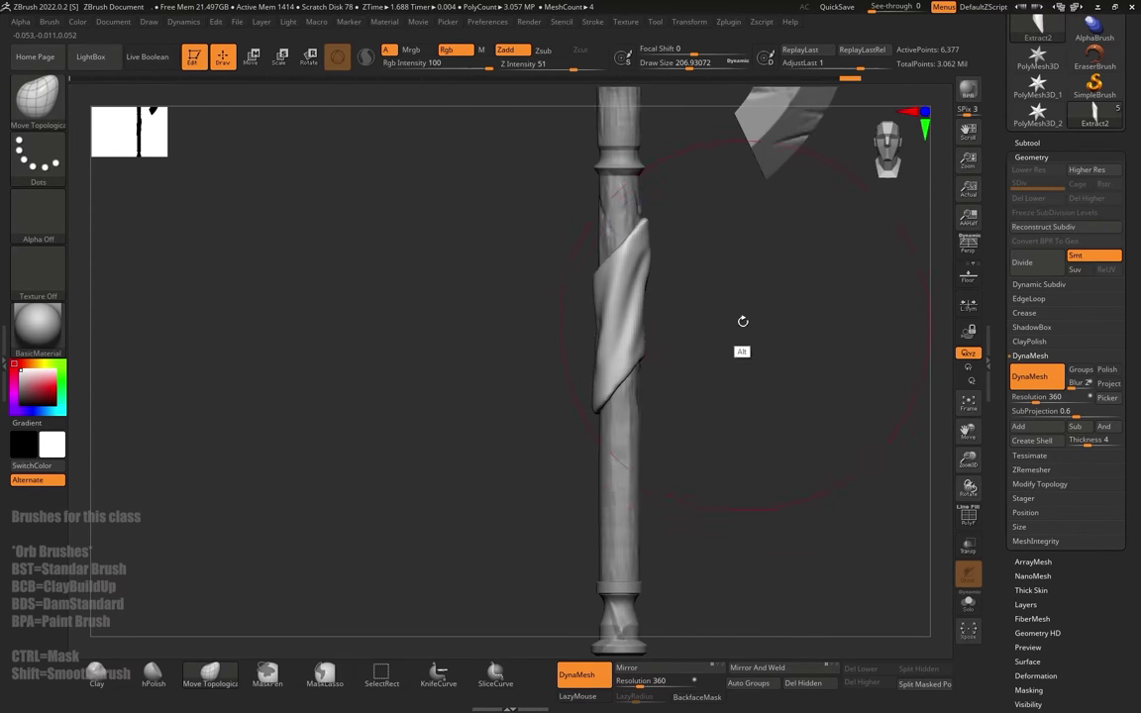
alt+drag(743, 321, 753, 378)
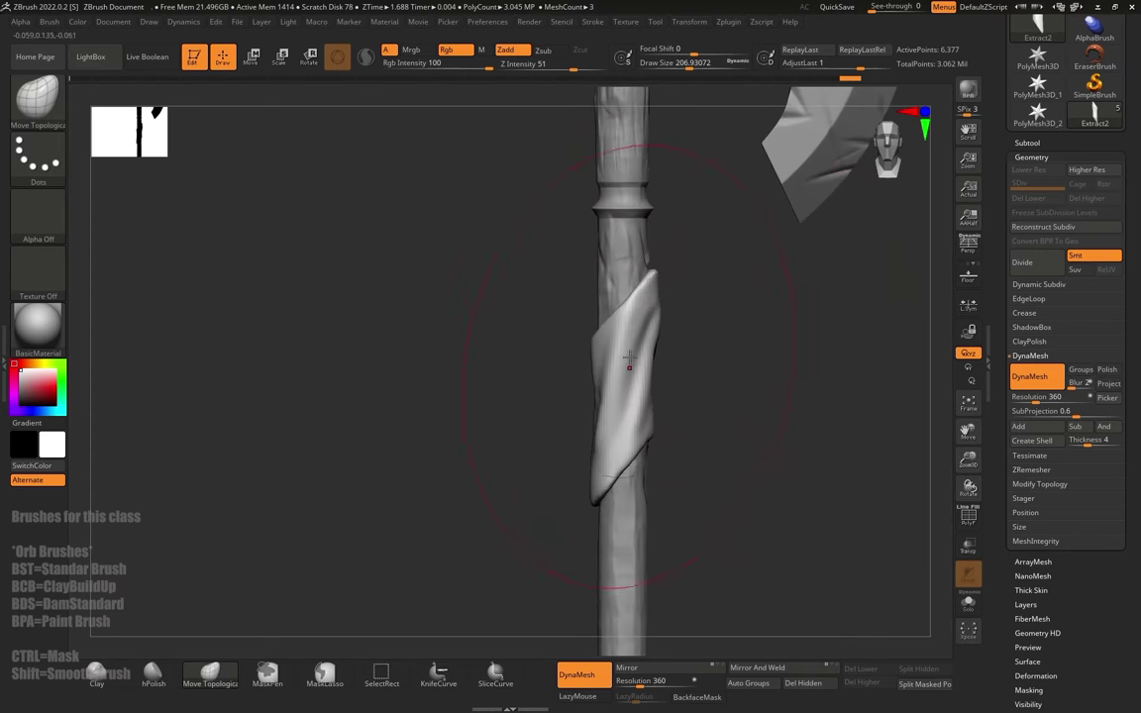
alt+drag(719, 334, 684, 308)
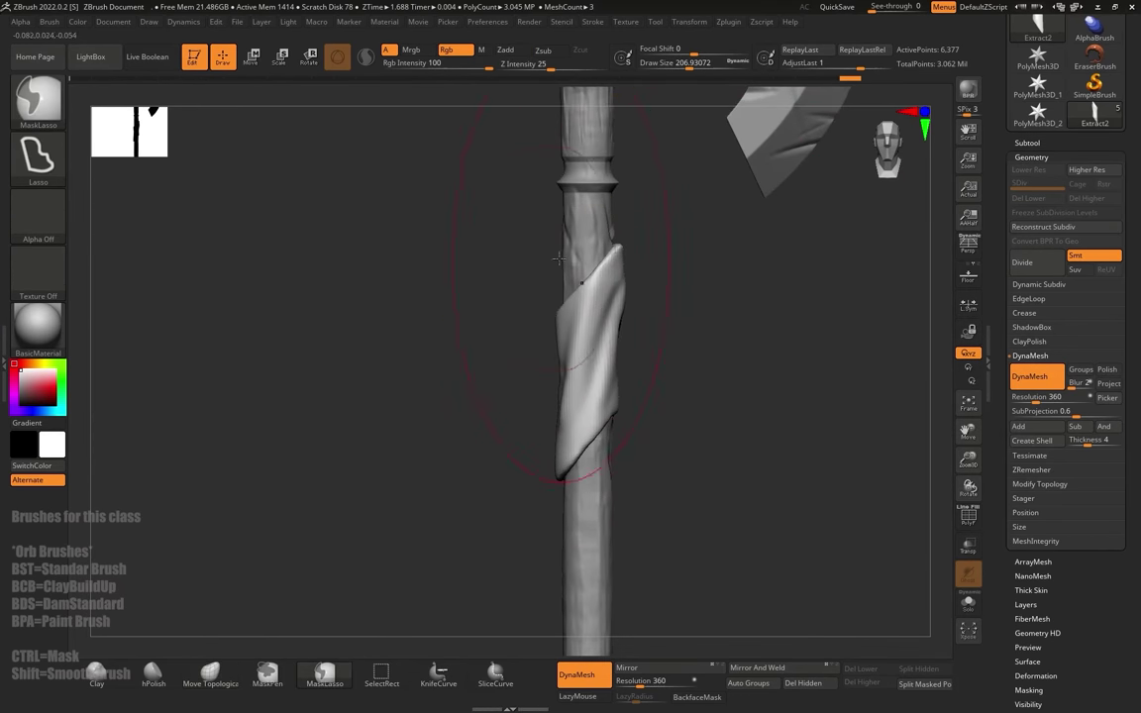
key(s)
drag(508, 242, 479, 241)
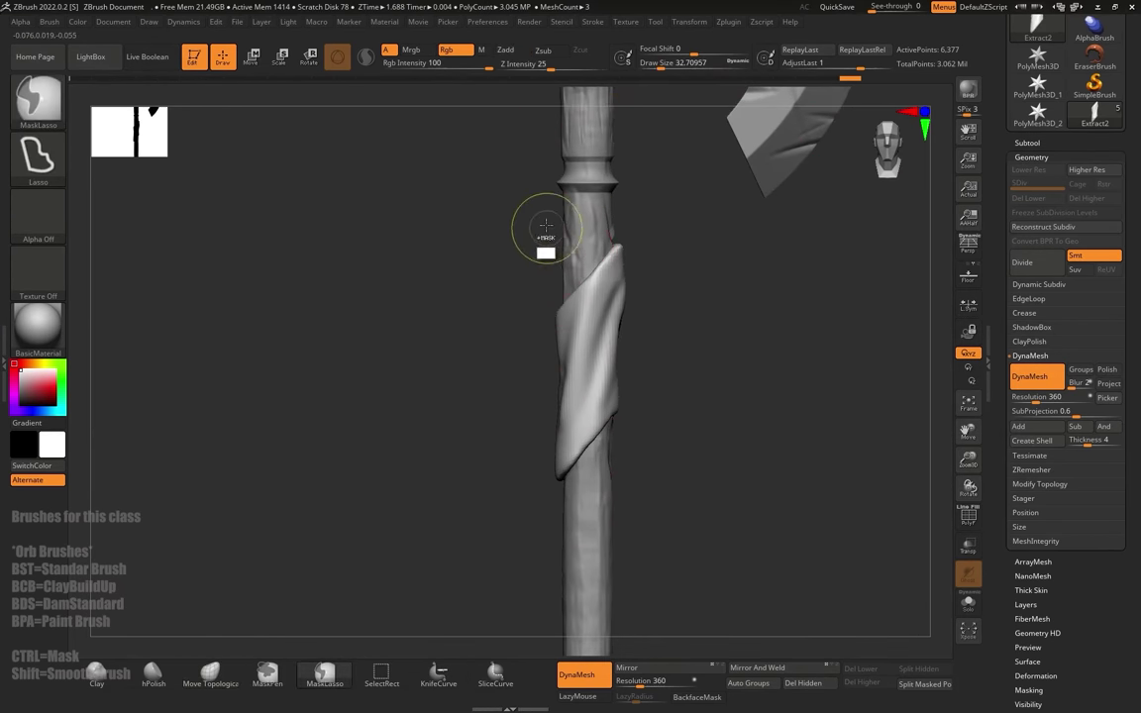
ctrl+drag(544, 223, 677, 395)
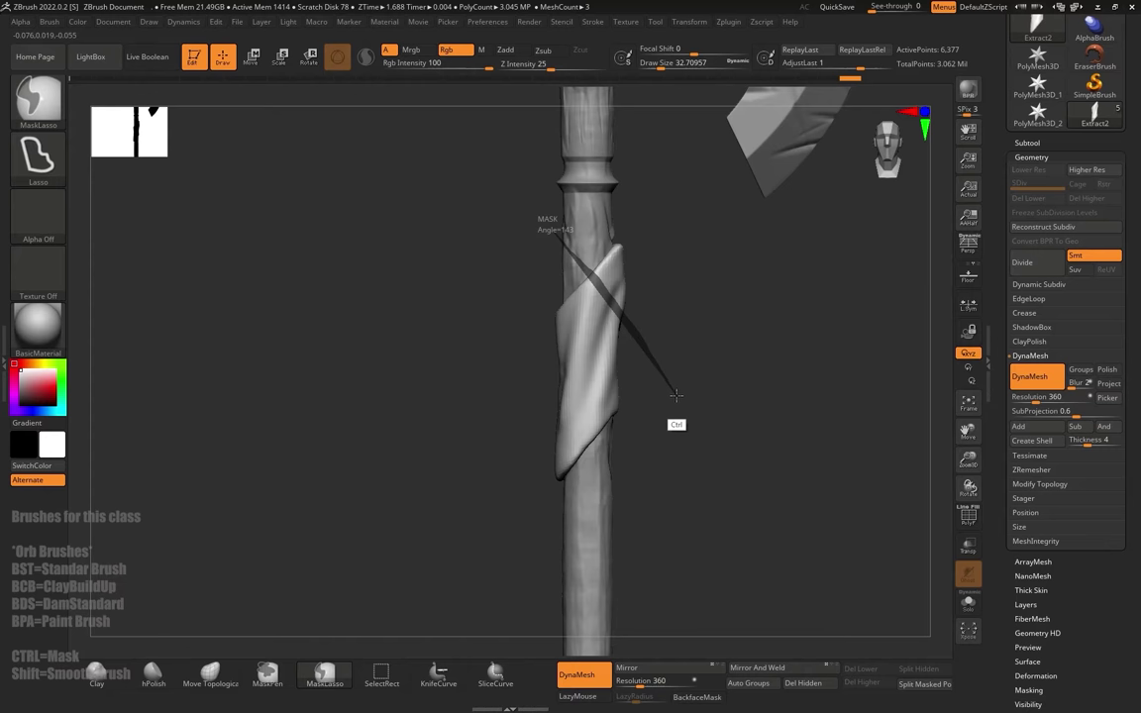
ctrl+drag(677, 396, 491, 582)
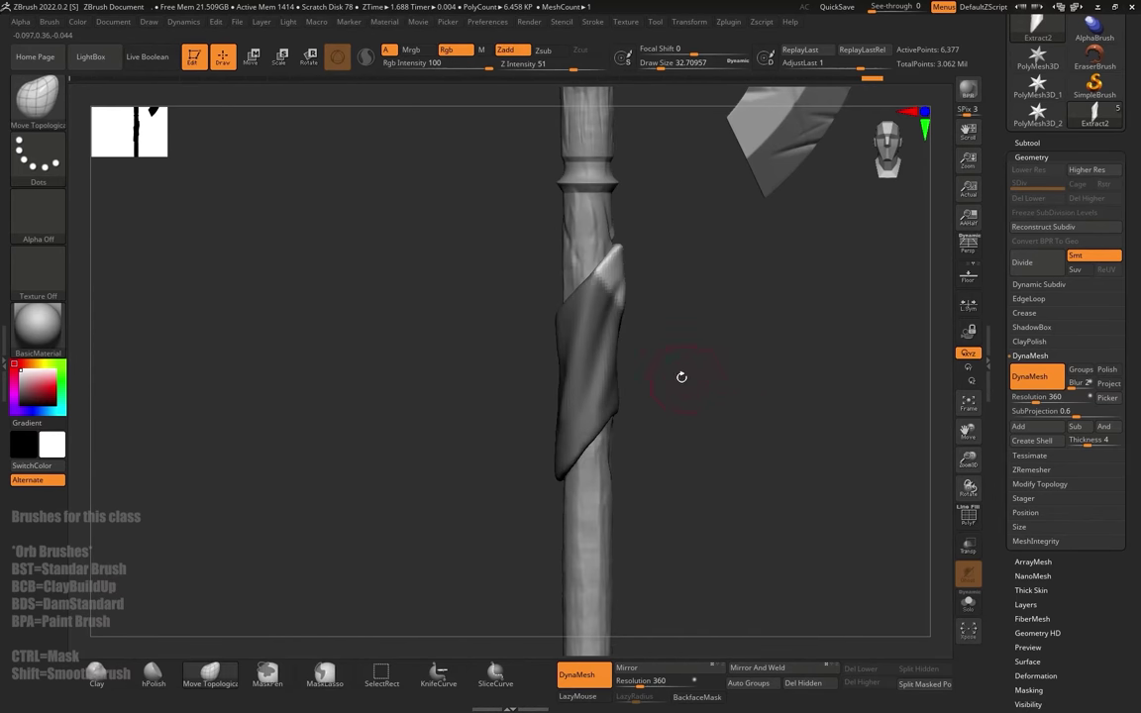
key(ctrl+z)
Step: Lasso-mask a diagonal band on Axe_Body crossing beneath the wrap and extract it as a new subtool with a thickness of 0.0017
alt+click(577, 243)
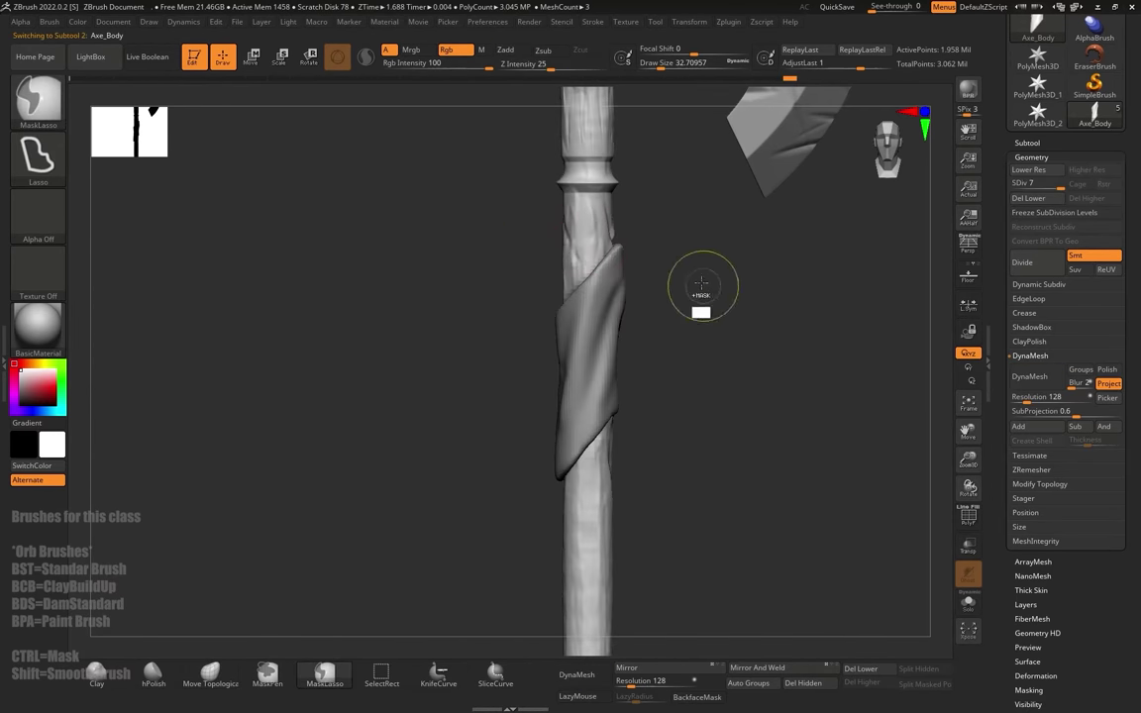
mouse_move(549, 234)
ctrl+mouse_down()
mouse_move(669, 368)
mouse_move(657, 445)
mouse_move(469, 612)
mouse_move(473, 236)
ctrl+mouse_up()
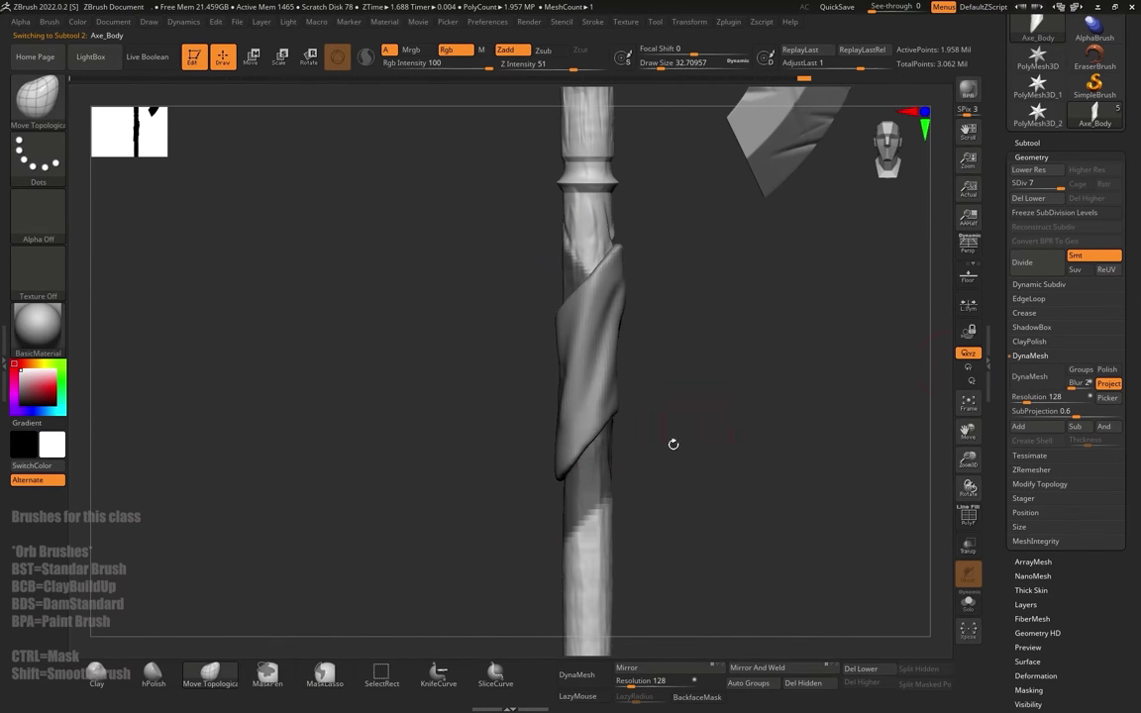
click(1031, 145)
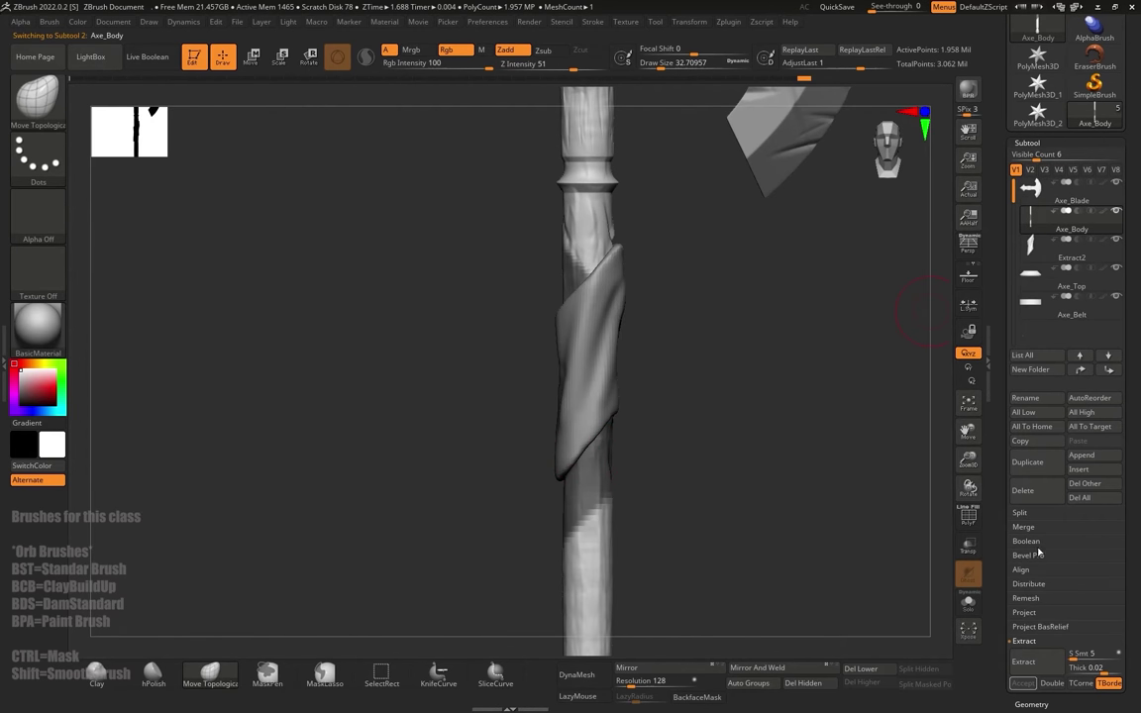
click(1024, 662)
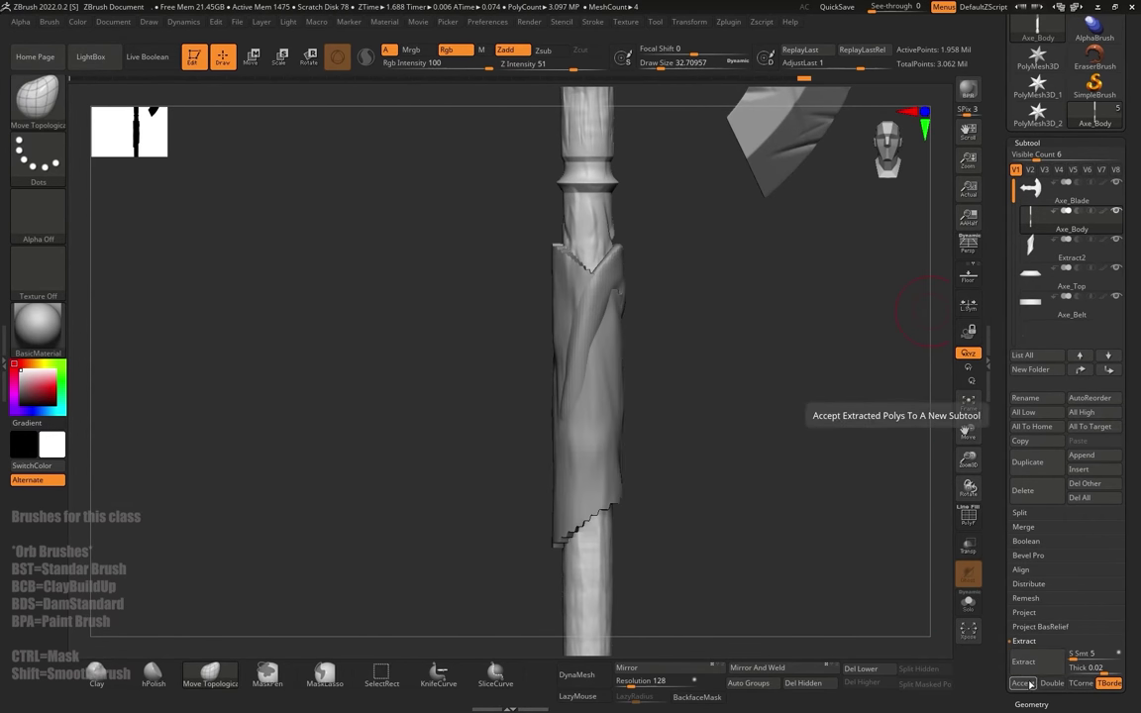
mouse_move(705, 305)
mouse_down()
mouse_move(640, 286)
mouse_move(634, 266)
mouse_up()
shift+drag(743, 305, 676, 281)
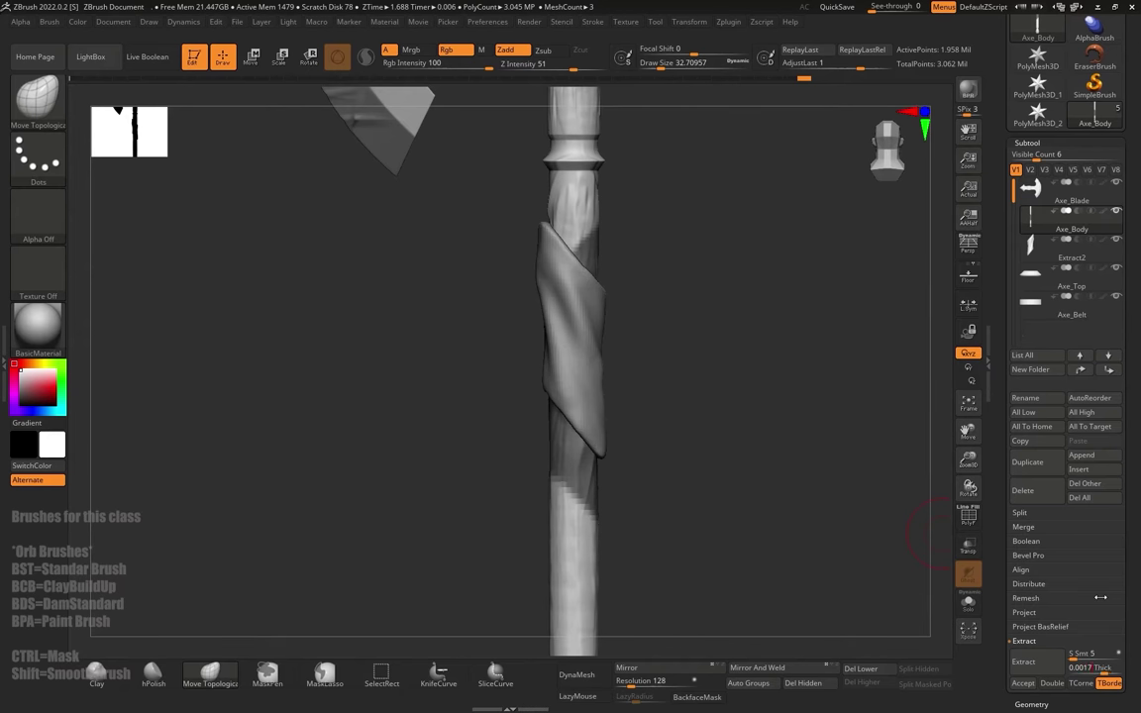
click(1037, 659)
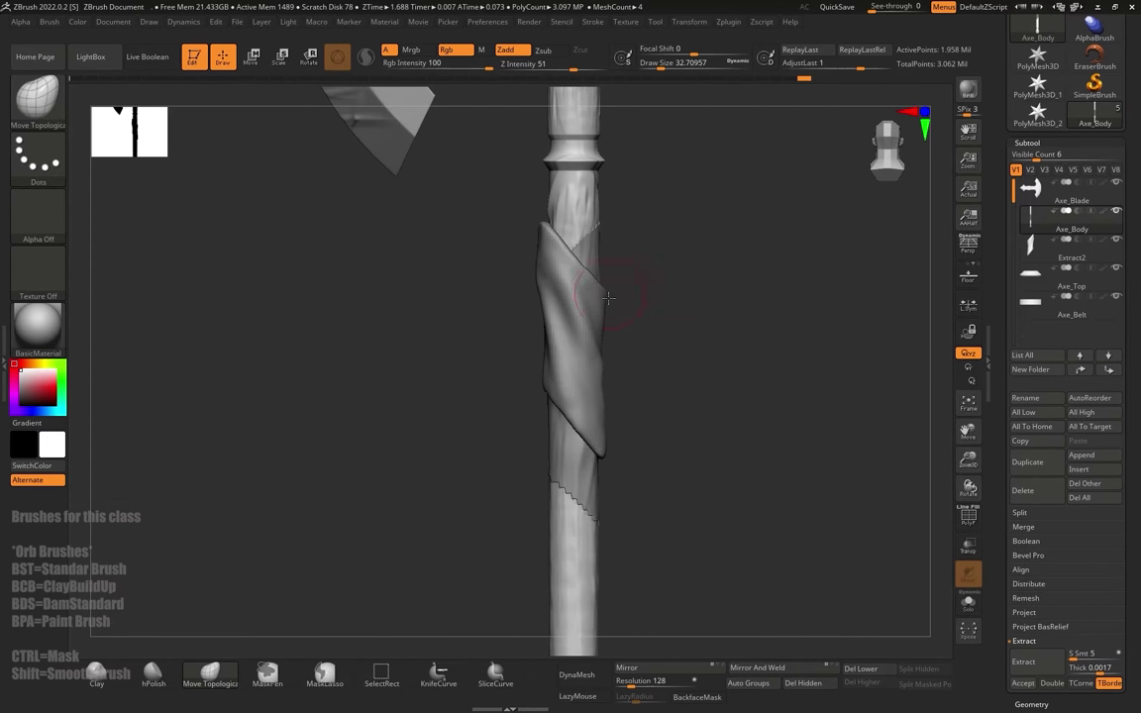
click(1023, 684)
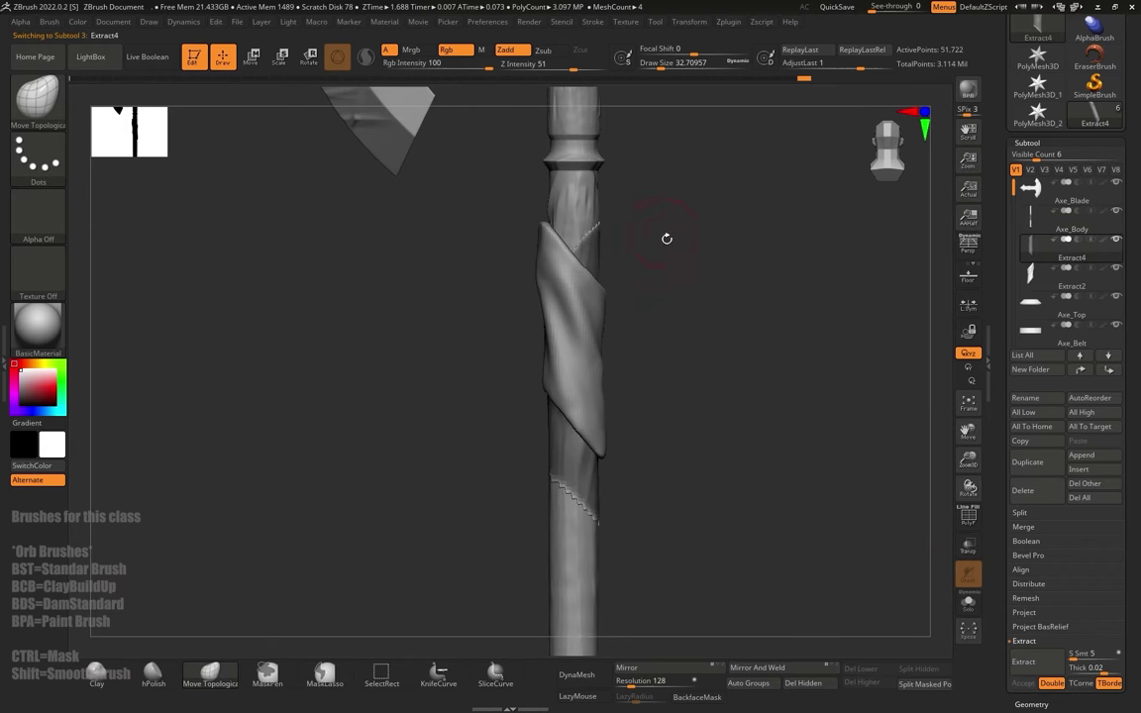
Step: Inflate the newly extracted band with the transform gizmo to give the second wrap visible thickness
mouse_move(668, 240)
mouse_down()
mouse_move(699, 286)
mouse_move(705, 370)
mouse_move(726, 326)
mouse_move(679, 370)
mouse_up()
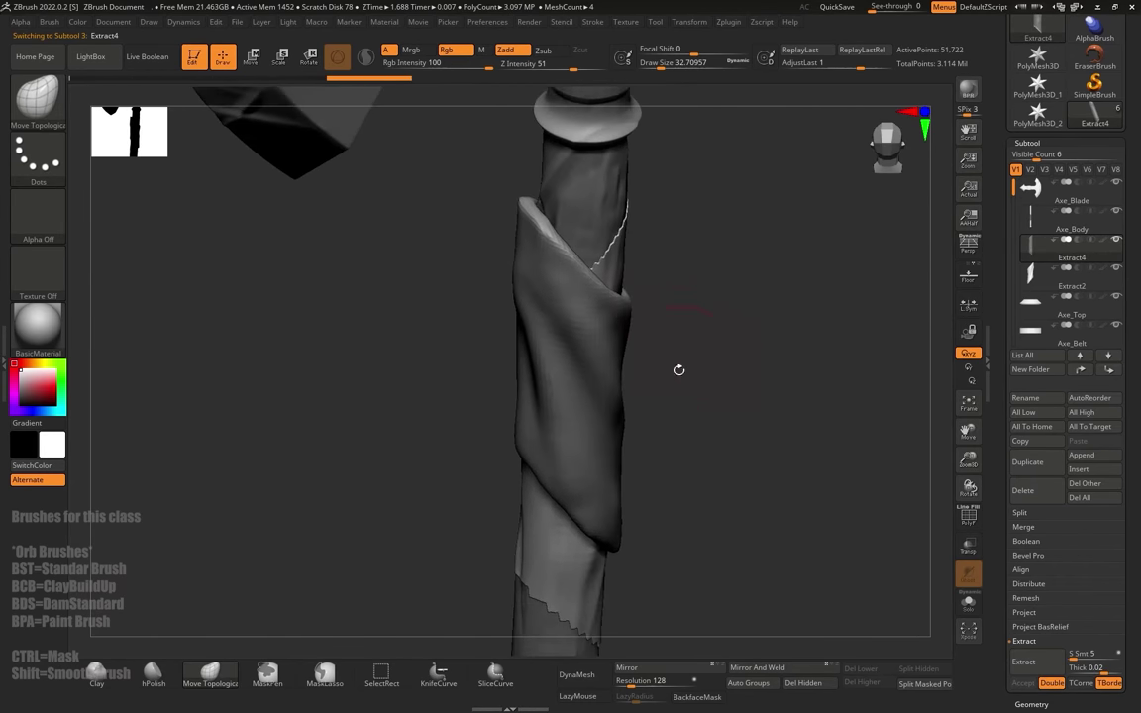
key(w)
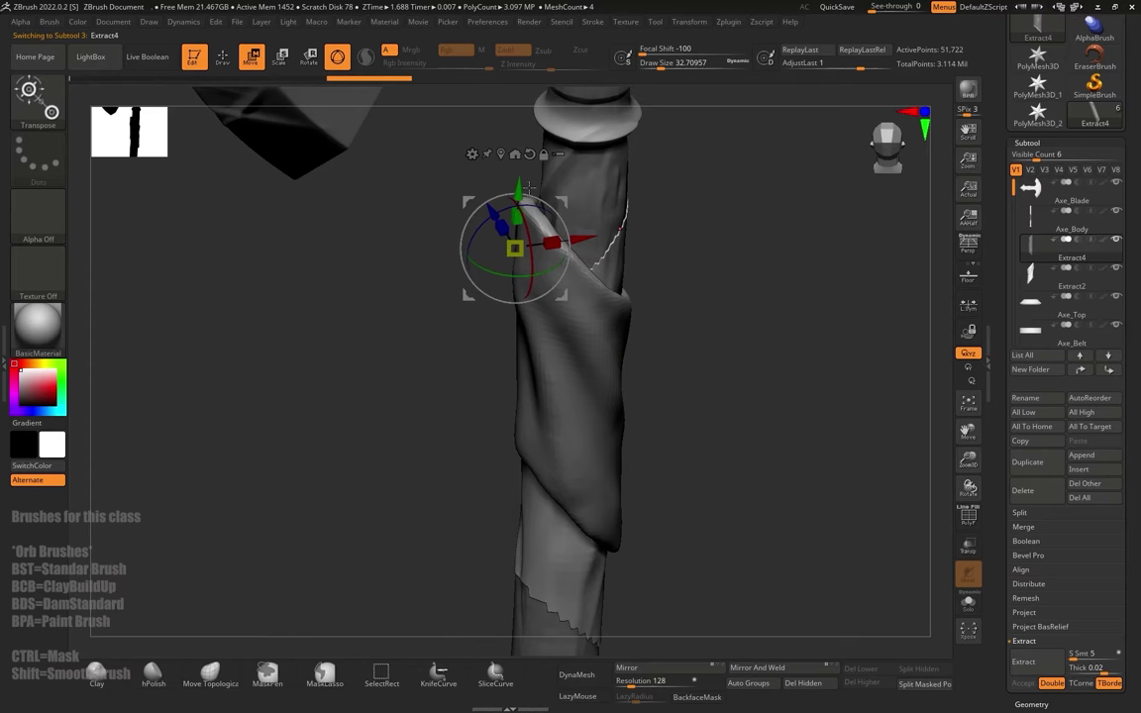
drag(697, 283, 724, 272)
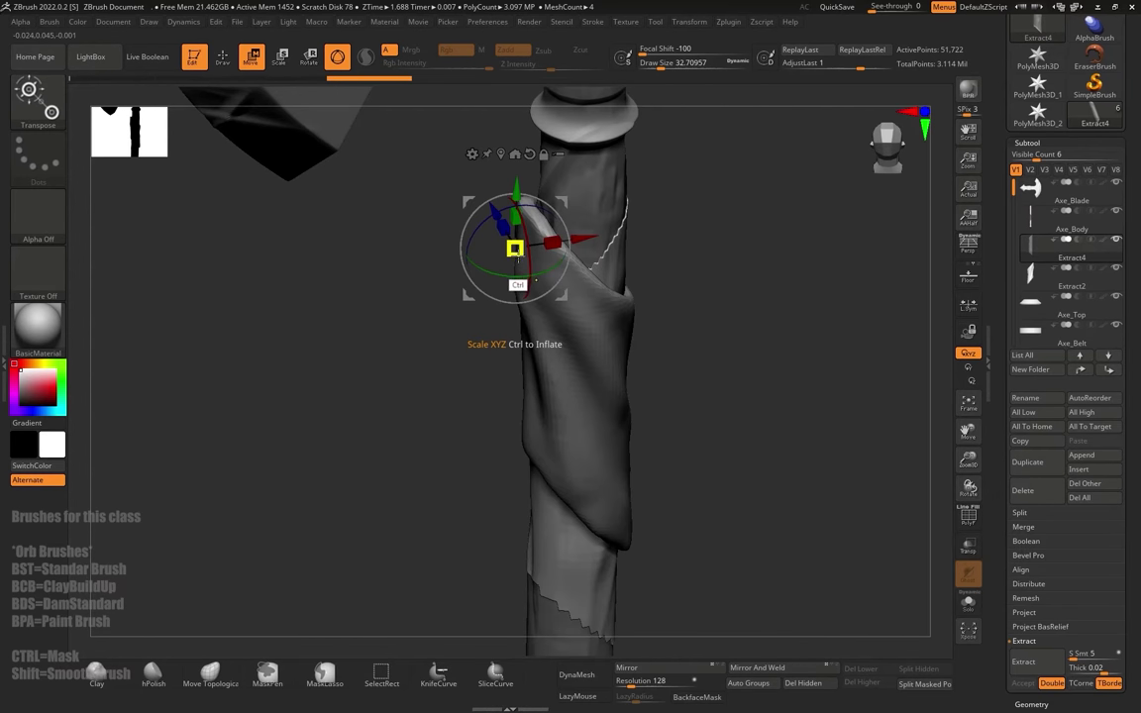
ctrl+drag(518, 255, 613, 301)
key(q)
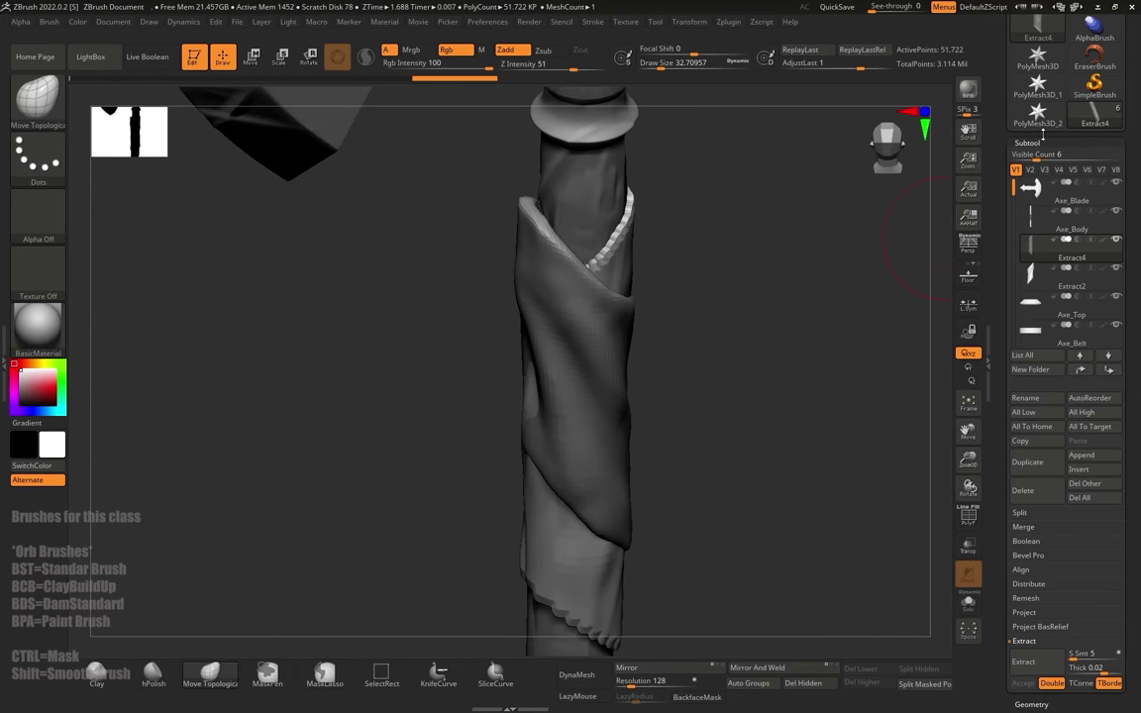
Step: Convert the second wrap to DynaMesh at a resolution of 488
click(1037, 142)
click(1035, 157)
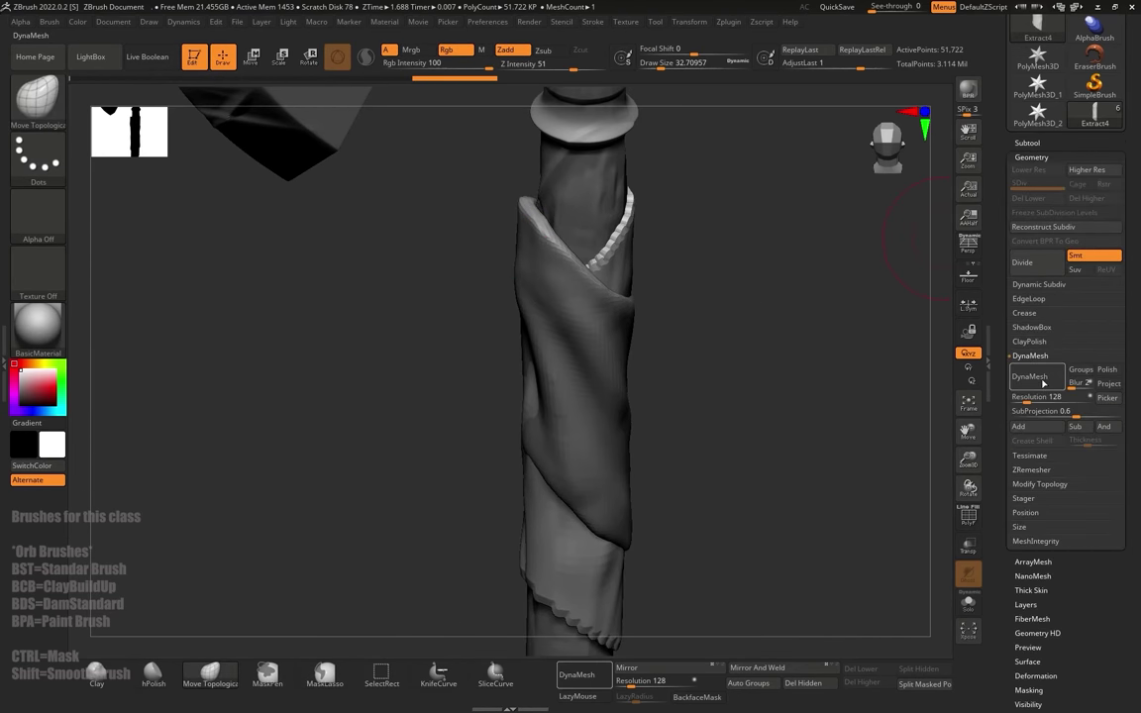
click(1043, 382)
key(ctrl+z)
drag(1026, 400, 1040, 399)
click(1038, 379)
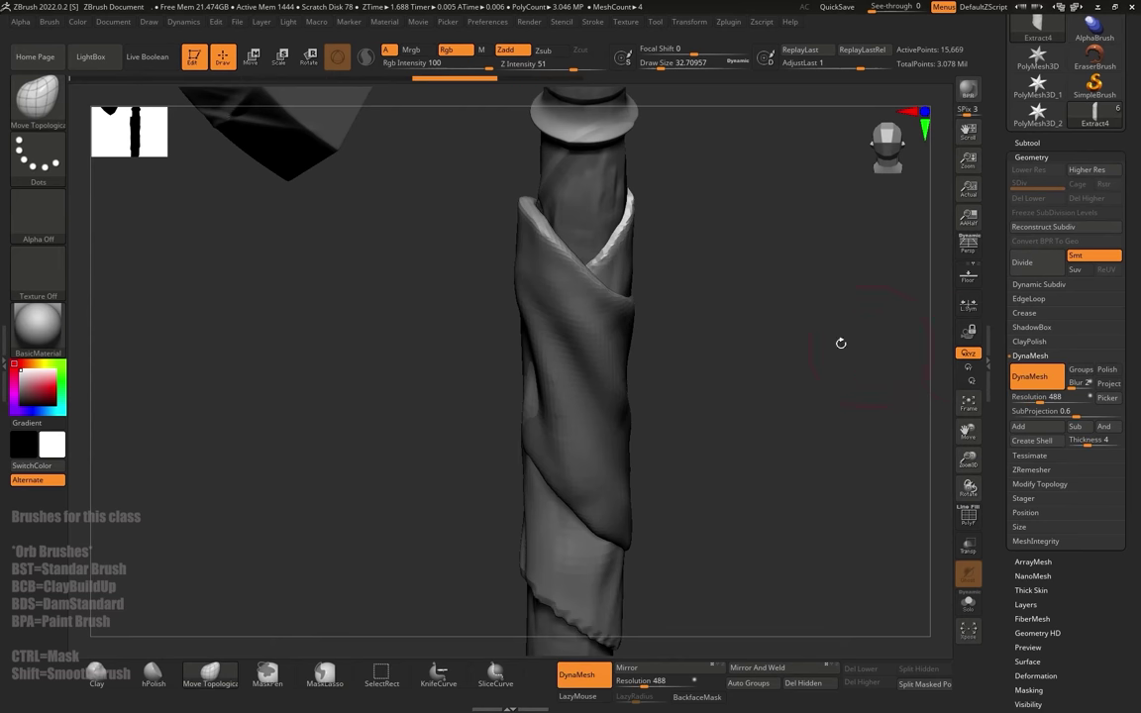
Step: Smooth the jagged upper and lower borders of the second wrap at a draw size of about 140
key(s)
click(644, 302)
drag(656, 299, 684, 278)
key(s)
click(639, 277)
mouse_move(632, 246)
shift+mouse_down()
mouse_move(632, 222)
mouse_move(625, 245)
shift+mouse_up()
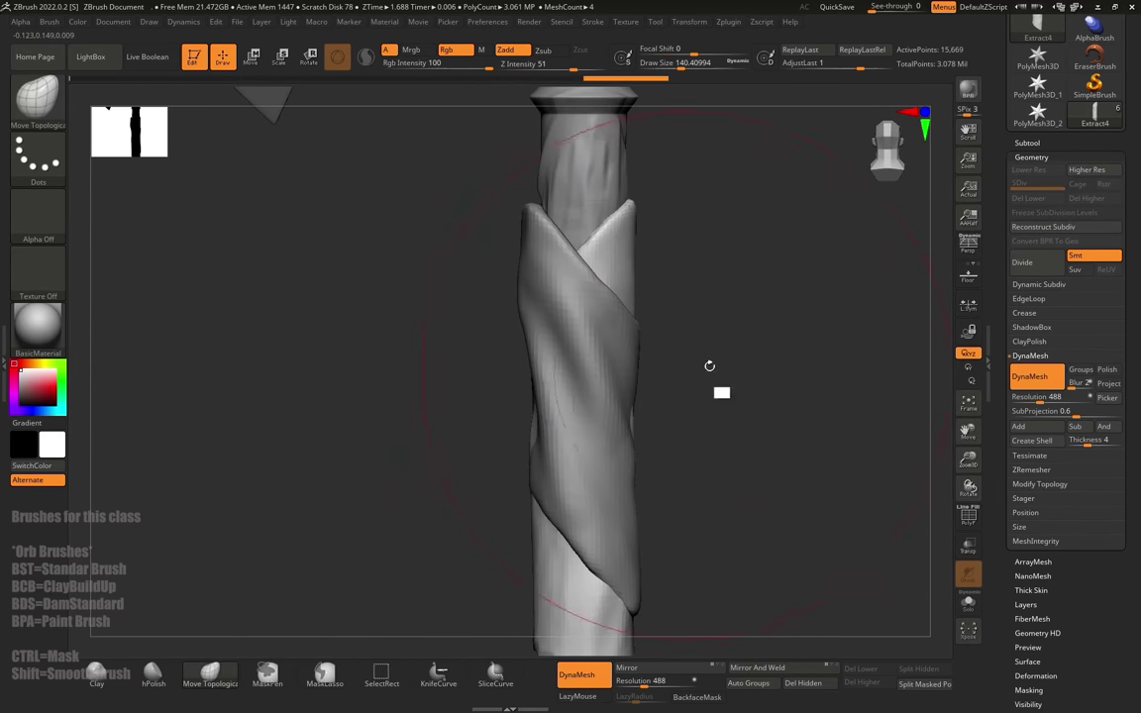
alt+drag(710, 367, 668, 238)
shift+drag(526, 276, 492, 385)
shift+drag(507, 532, 587, 593)
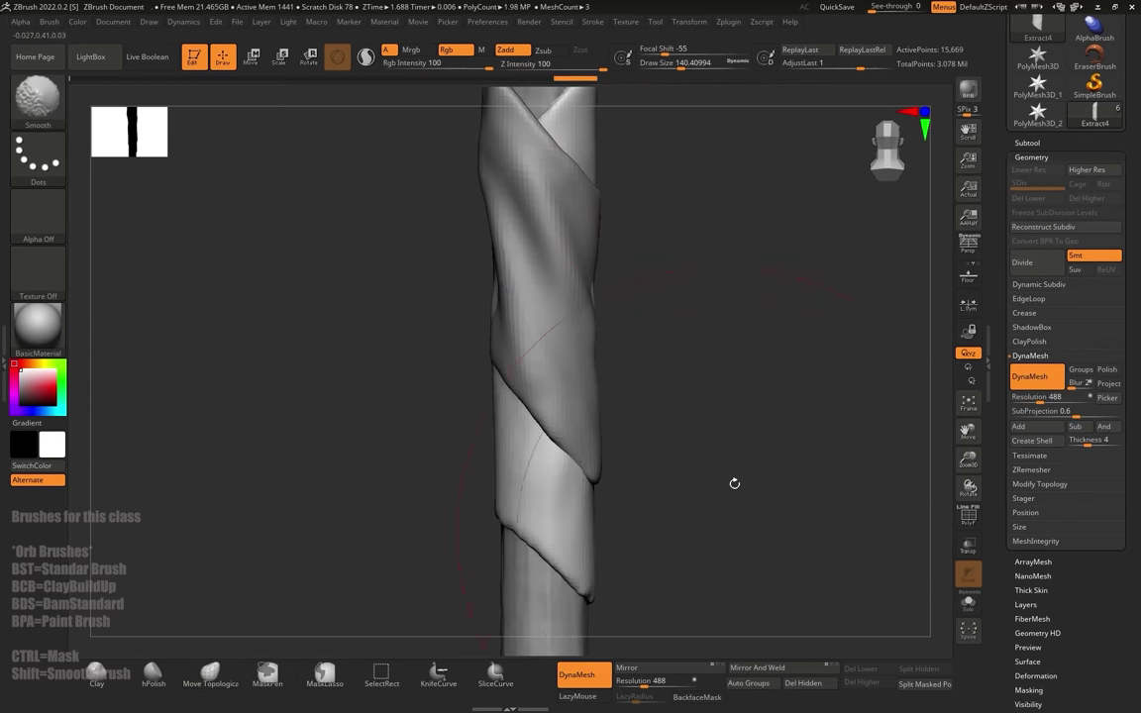
Step: Select the first wrap and refine its outline with the Move Topological brush at a draw size of about 97
mouse_move(734, 483)
alt+mouse_down()
mouse_move(646, 339)
mouse_move(746, 310)
mouse_move(691, 285)
mouse_move(590, 358)
mouse_move(535, 344)
mouse_move(639, 389)
alt+mouse_up()
key(s)
click(538, 361)
alt+click(535, 398)
key(s)
click(538, 368)
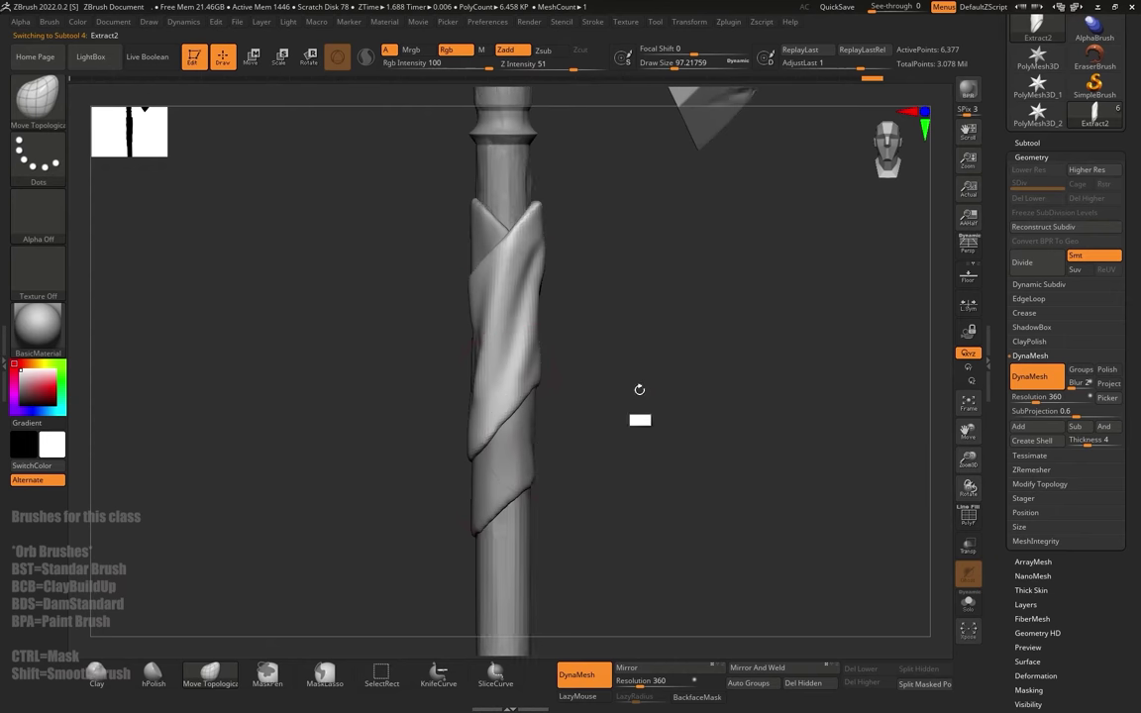
Step: Select the second wrap and bend its lower edge into an uneven curve with the Move Topological brush
alt+click(535, 437)
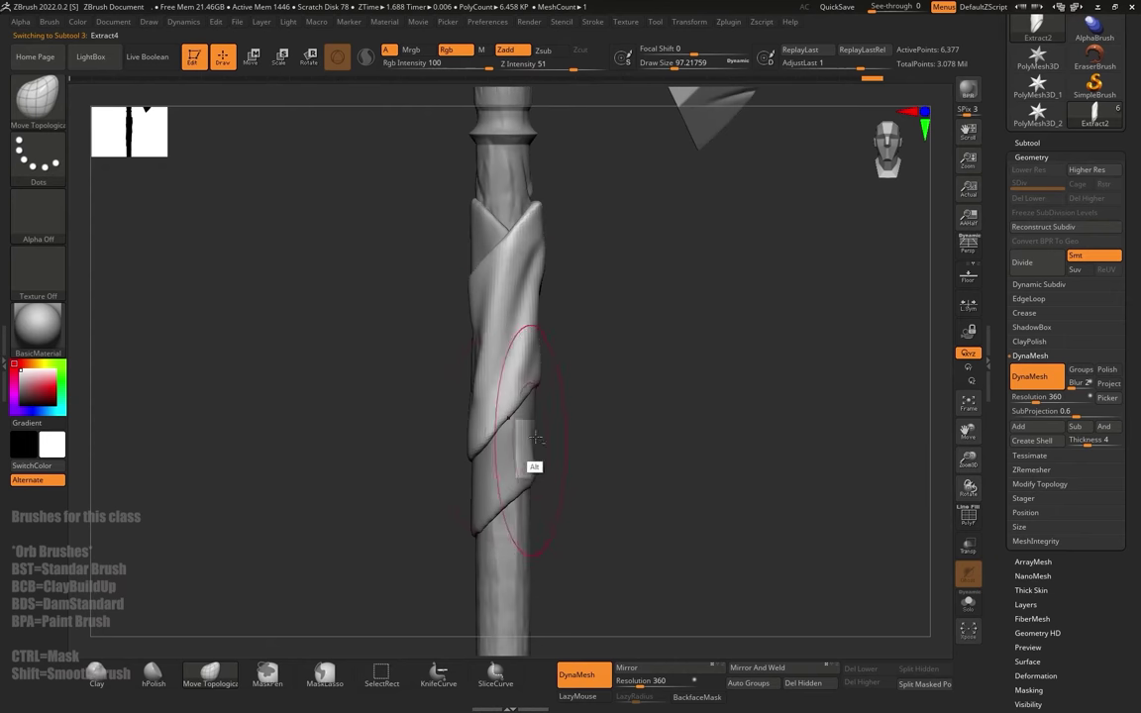
key(s)
click(502, 500)
drag(504, 453, 509, 488)
drag(564, 379, 731, 412)
mouse_move(584, 333)
mouse_down()
mouse_move(647, 348)
mouse_move(497, 377)
mouse_move(505, 395)
mouse_up()
Step: Reselect the first wrap and adjust its side contour with the Move Topological brush at a draw size of about 104
key(s)
alt+click(521, 382)
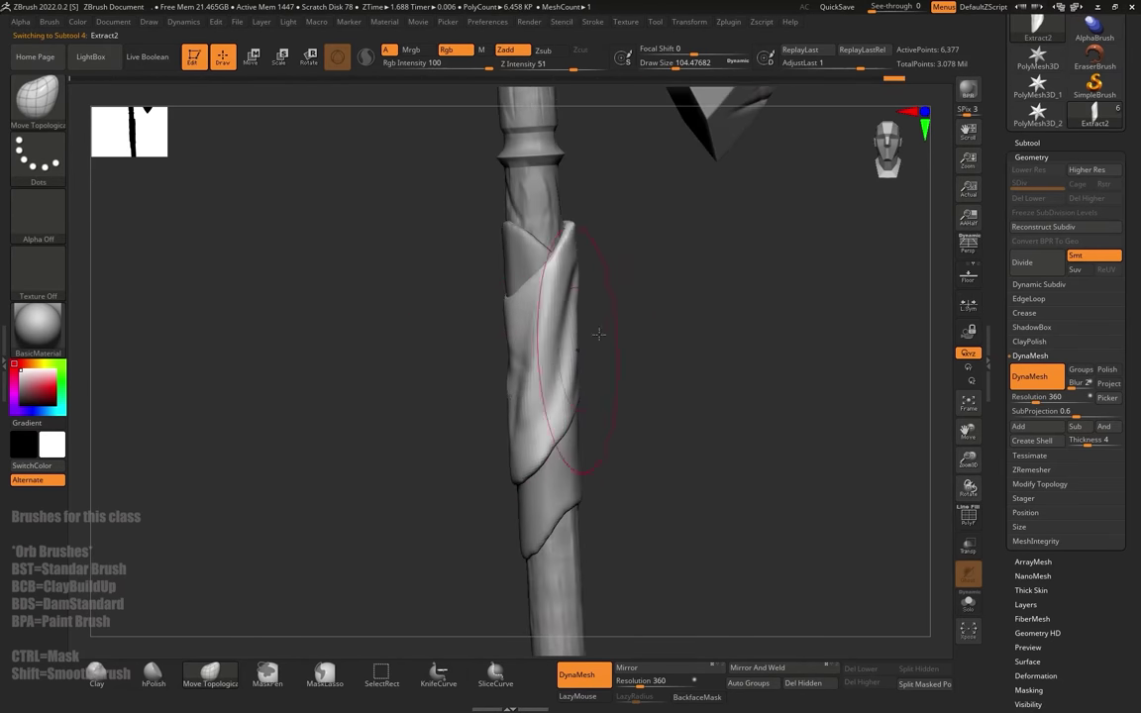
drag(600, 334, 634, 324)
Step: Start soft diagonal folds on the second wrap's lower part with the Standard brush at a draw size of about 22
alt+click(530, 268)
key(b)
key(s)
key(t)
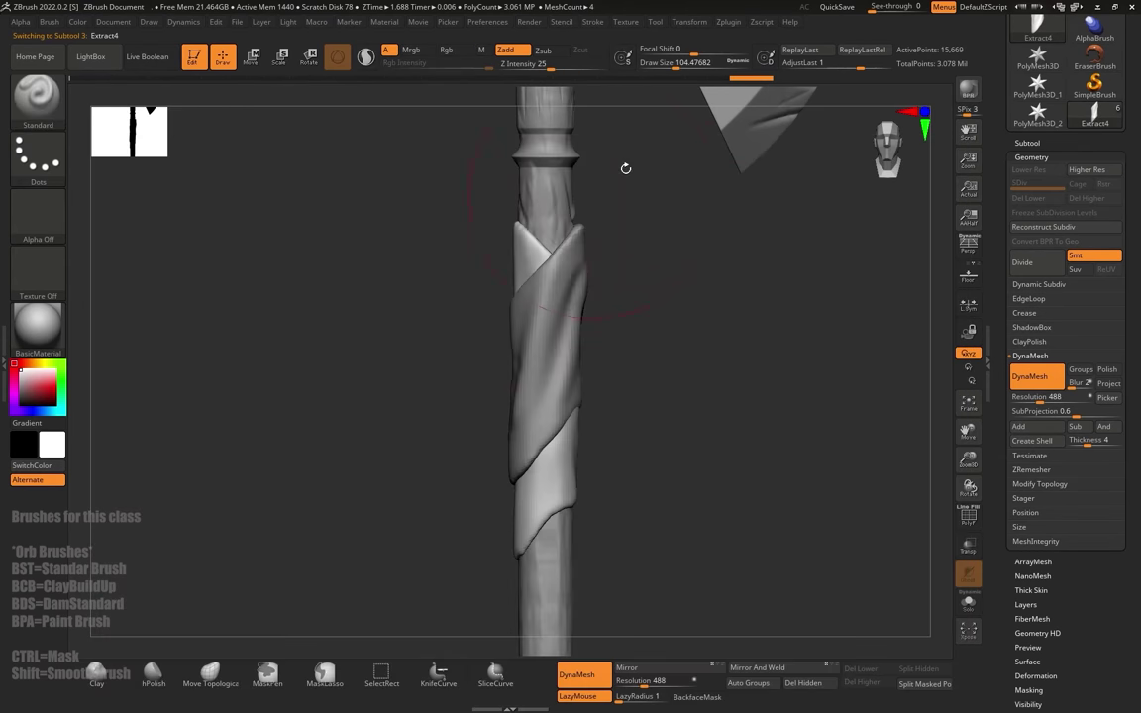
drag(705, 335, 758, 335)
key(s)
drag(541, 429, 515, 430)
drag(598, 459, 572, 463)
key(s)
drag(543, 499, 554, 500)
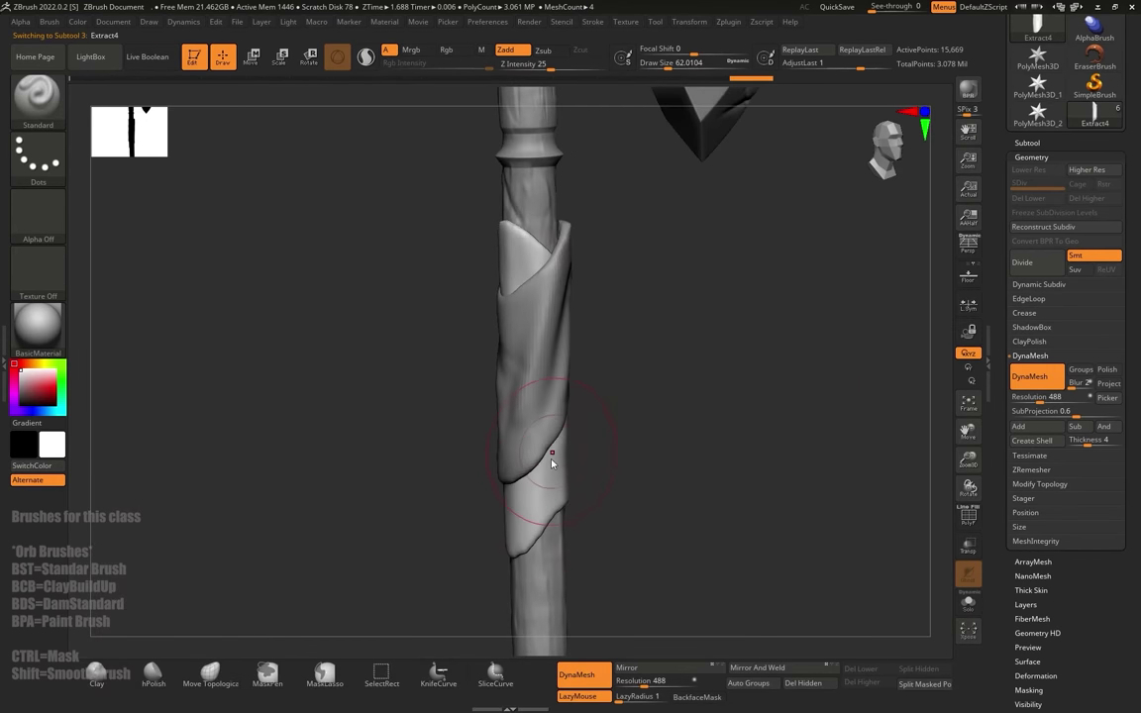
drag(616, 458, 591, 459)
key(s)
drag(550, 454, 557, 454)
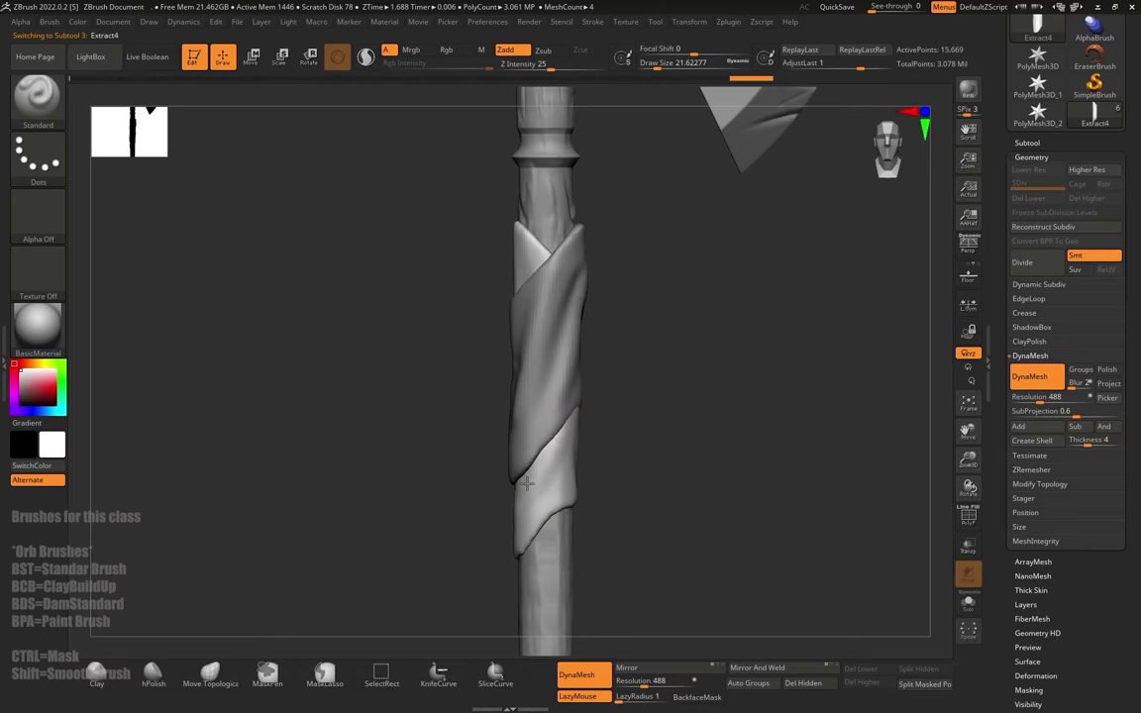
mouse_move(458, 520)
mouse_down()
mouse_move(643, 421)
mouse_move(677, 424)
mouse_up()
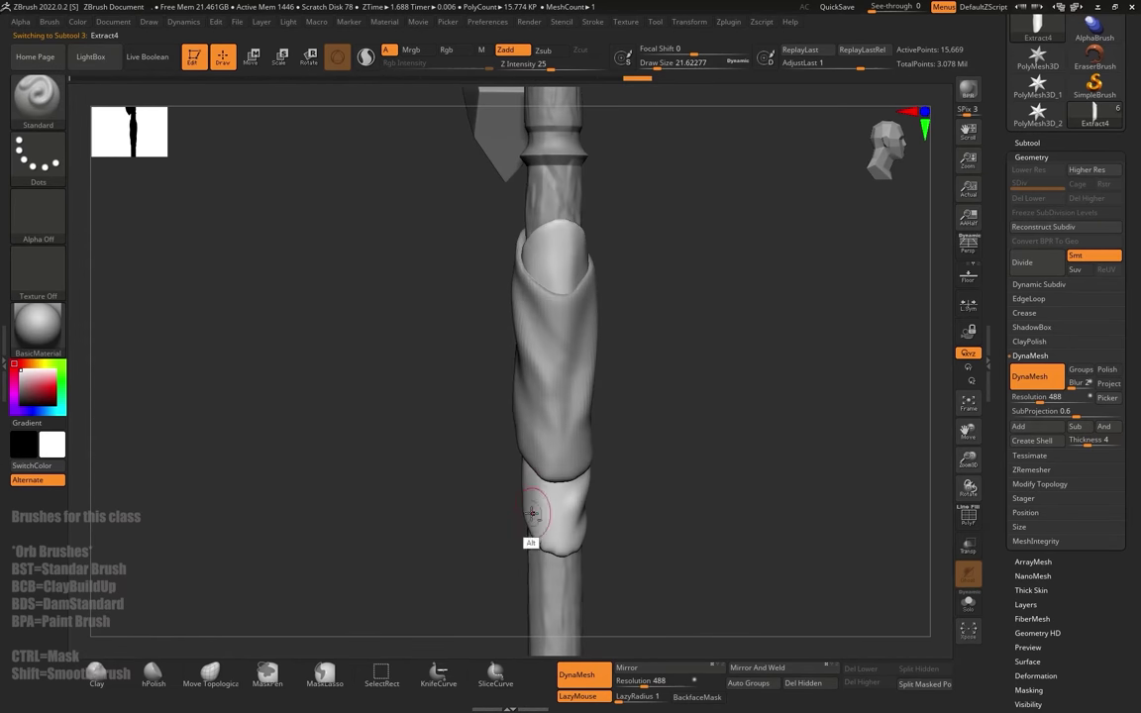
Step: Carve and build up alternating folds around the side of the second wrap's lower part with the Standard brush
drag(532, 517, 543, 518)
mouse_move(625, 502)
mouse_down()
mouse_move(614, 519)
mouse_move(640, 500)
mouse_move(615, 512)
mouse_up()
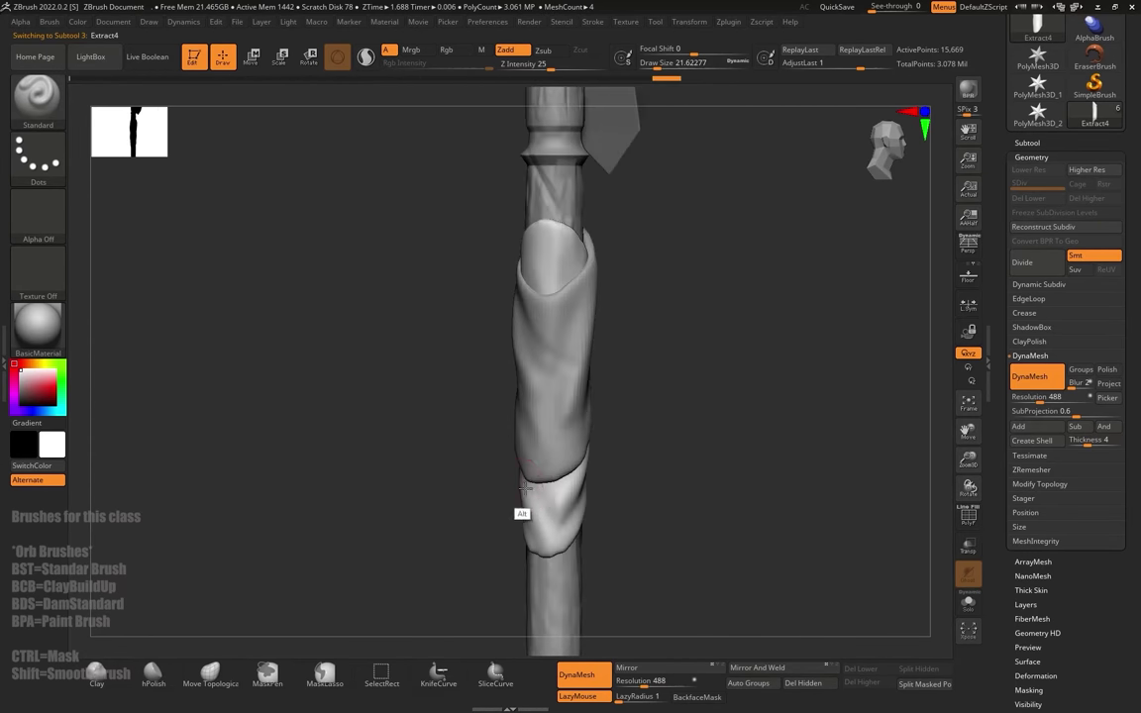
drag(522, 512, 553, 508)
drag(598, 561, 665, 551)
drag(527, 514, 539, 509)
drag(606, 525, 634, 510)
Step: Reduce the Standard brush to a draw size of about 12 and sculpt narrow diagonal folds on the second wrap's back
key(s)
click(459, 441)
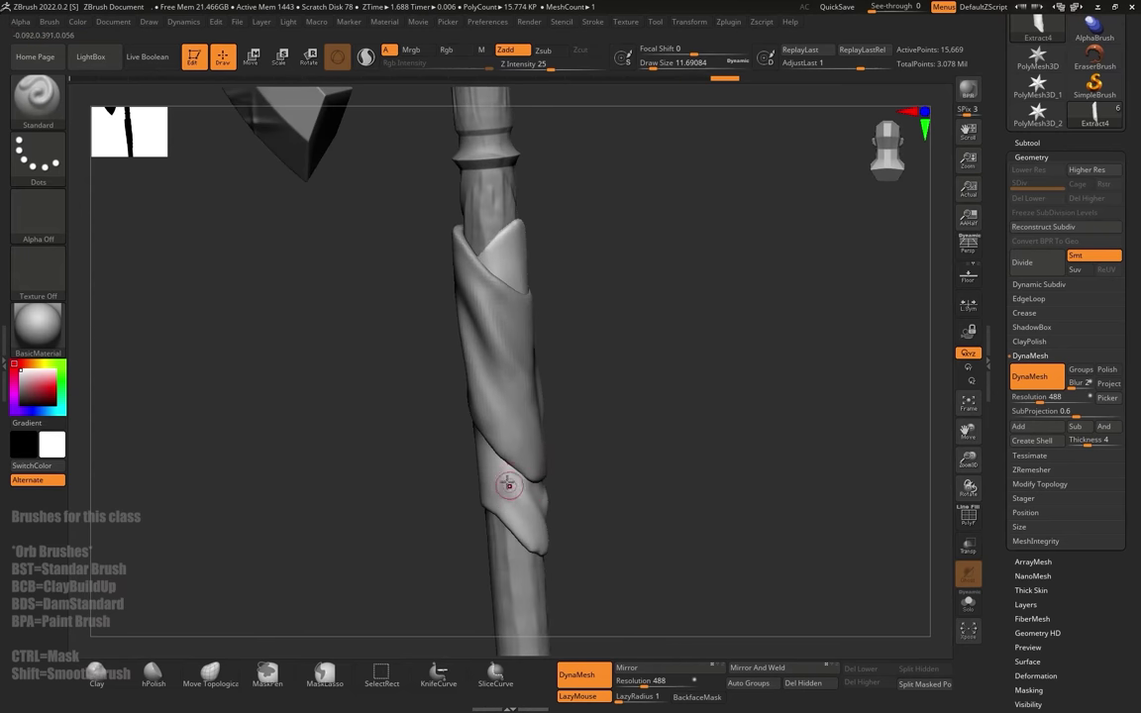
drag(497, 492, 507, 501)
drag(494, 485, 502, 495)
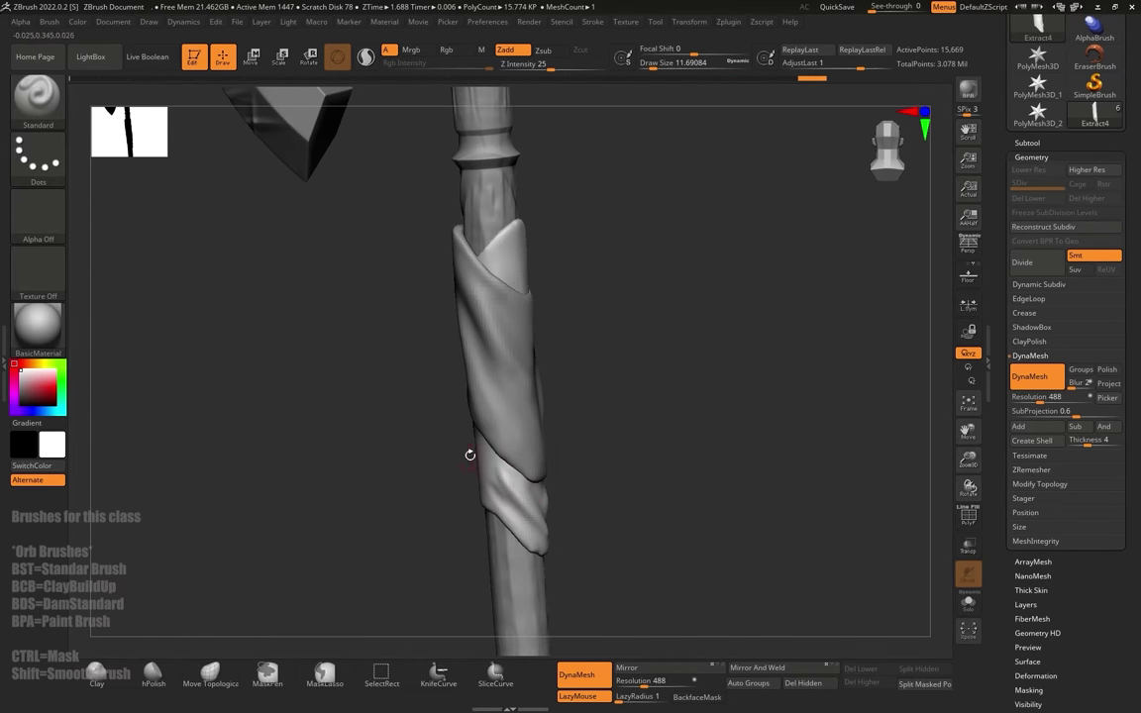
mouse_move(471, 455)
mouse_down()
mouse_move(504, 454)
mouse_move(468, 452)
mouse_move(483, 456)
mouse_up()
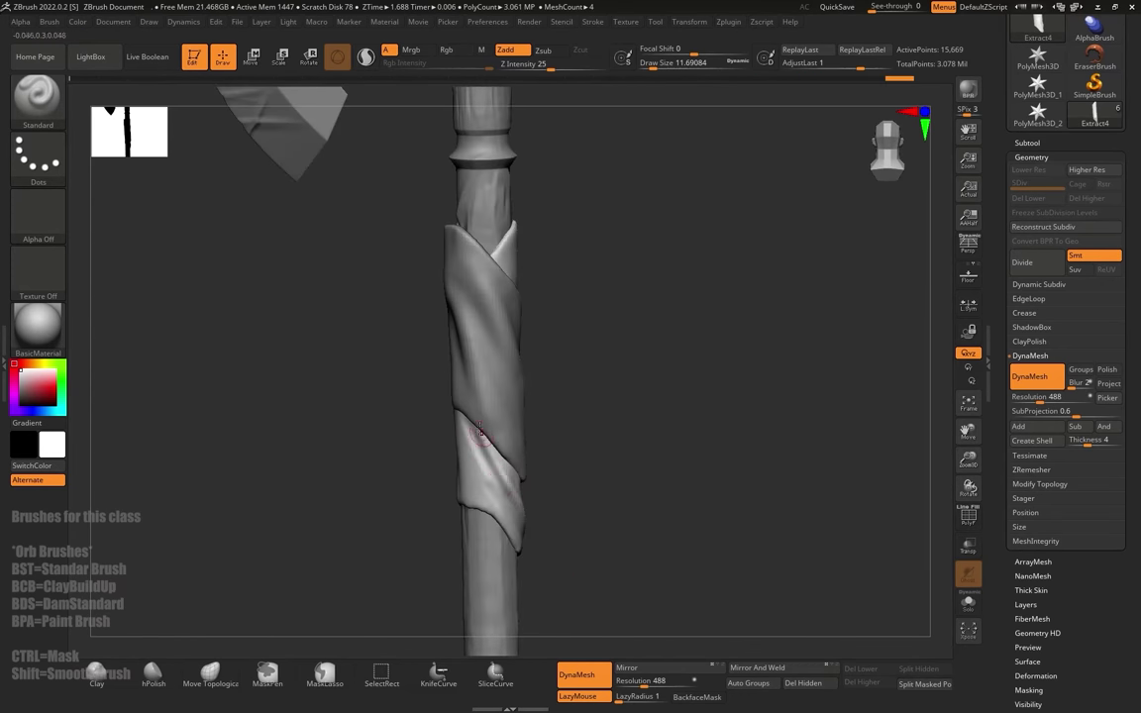
drag(437, 420, 588, 472)
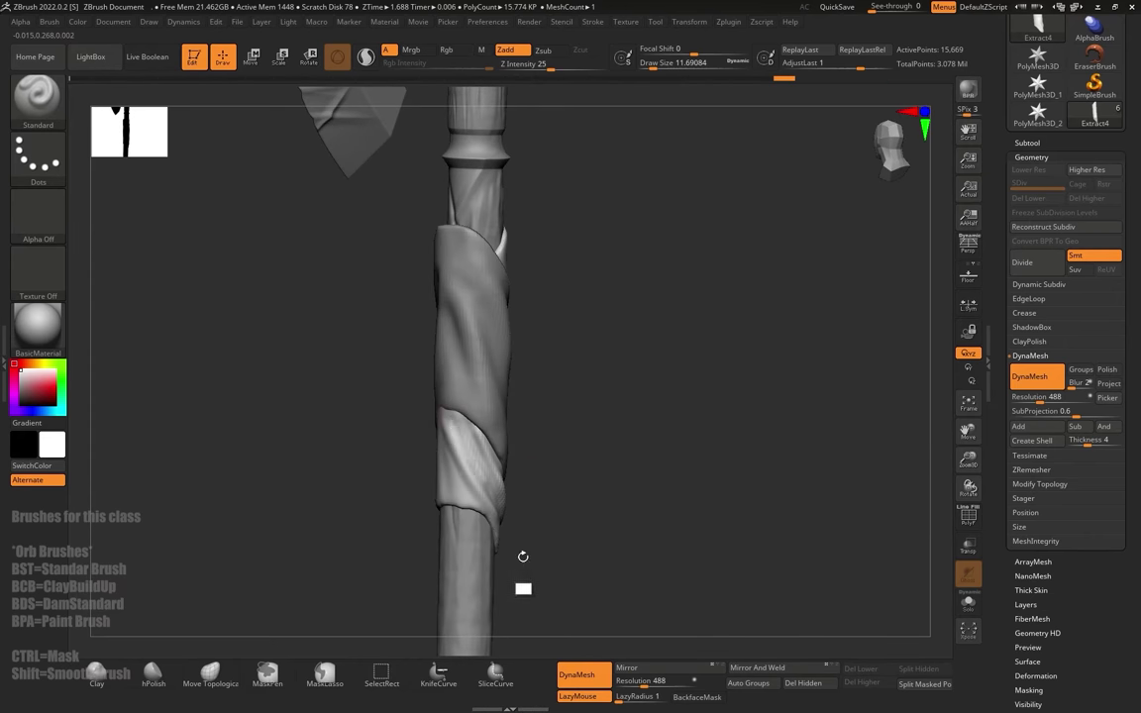
Step: Carve and build up narrow diagonal folds around the second wrap's lower part with the Standard brush at a draw size of about 12
drag(523, 557, 680, 426)
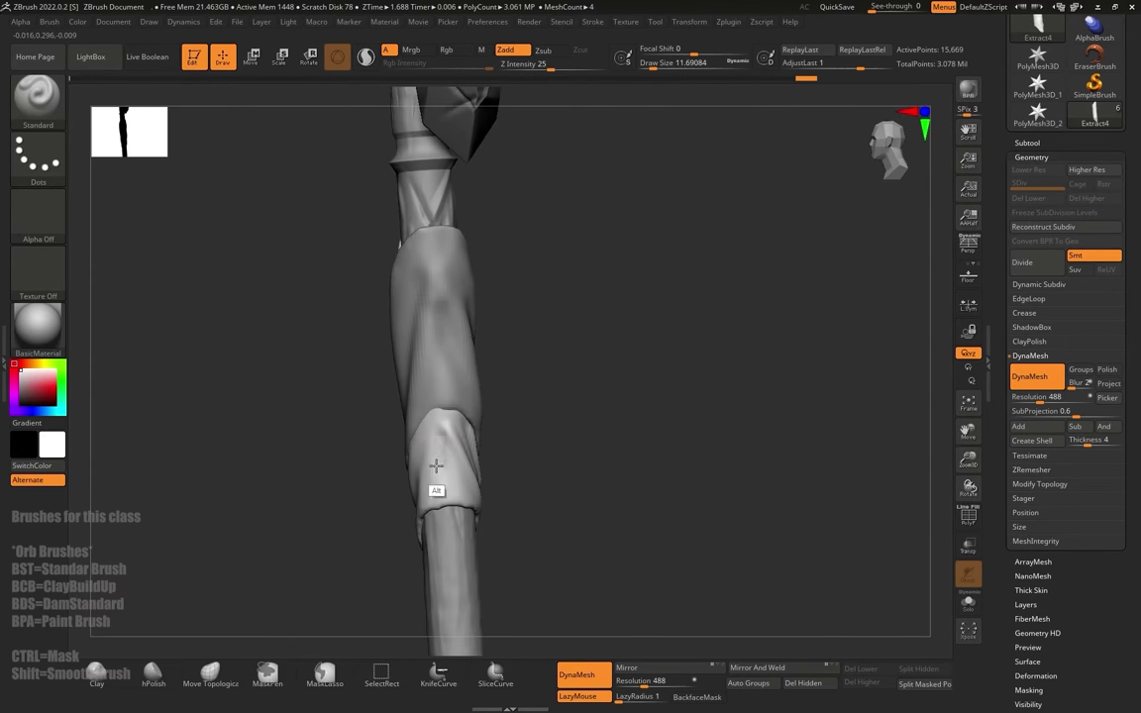
alt+drag(436, 466, 440, 440)
shift+drag(501, 442, 517, 423)
alt+drag(418, 478, 432, 447)
drag(434, 455, 414, 495)
drag(540, 486, 605, 435)
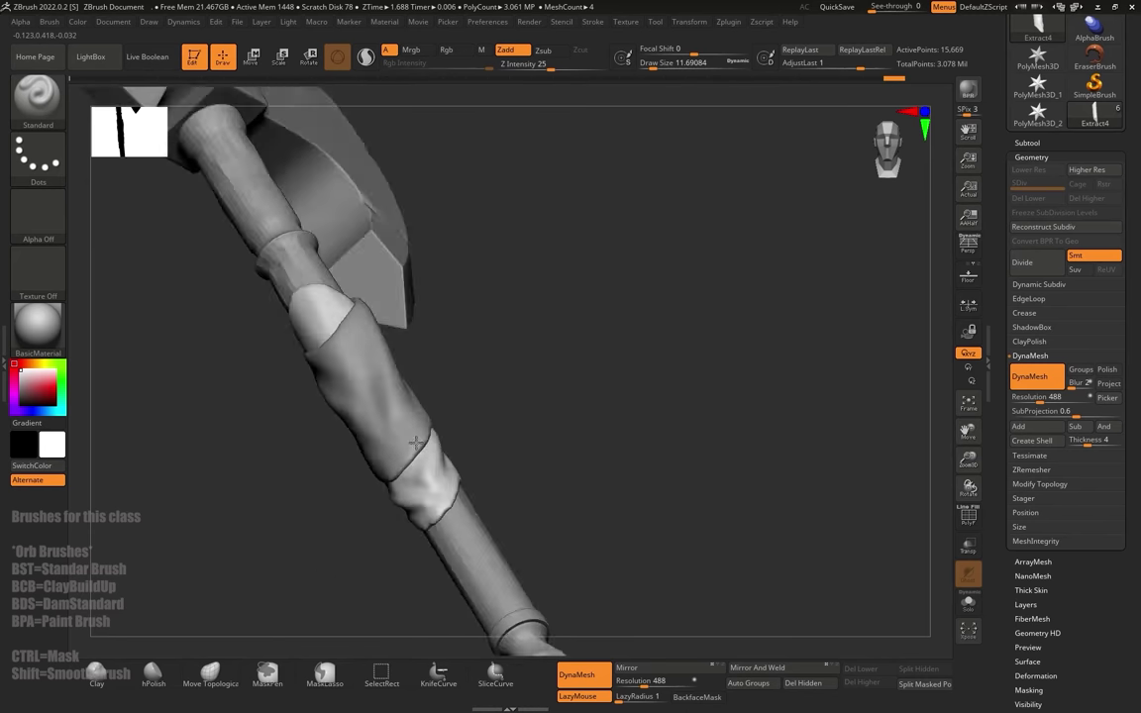
shift+drag(487, 447, 460, 467)
drag(346, 460, 329, 459)
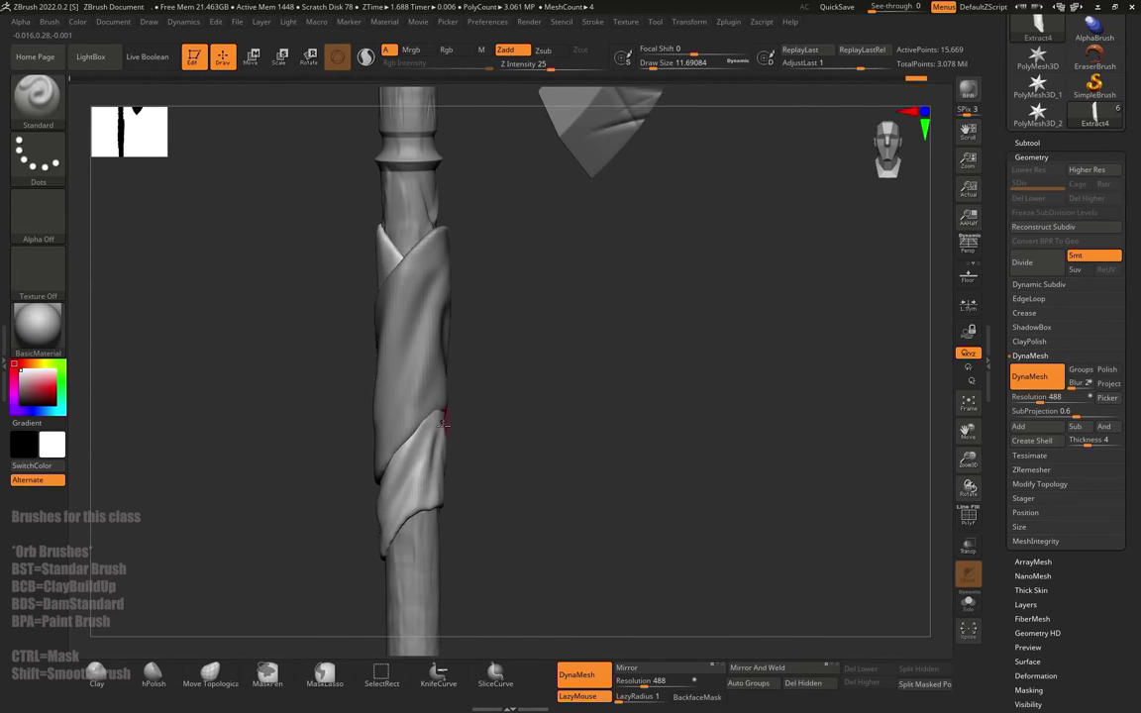
drag(403, 515, 433, 463)
Step: Sculpt soft folds on the second wrap's exposed upper end with the Standard brush at a draw size of about 18, undoing the last stroke
mouse_move(479, 425)
mouse_down()
mouse_move(632, 433)
mouse_move(629, 399)
mouse_up()
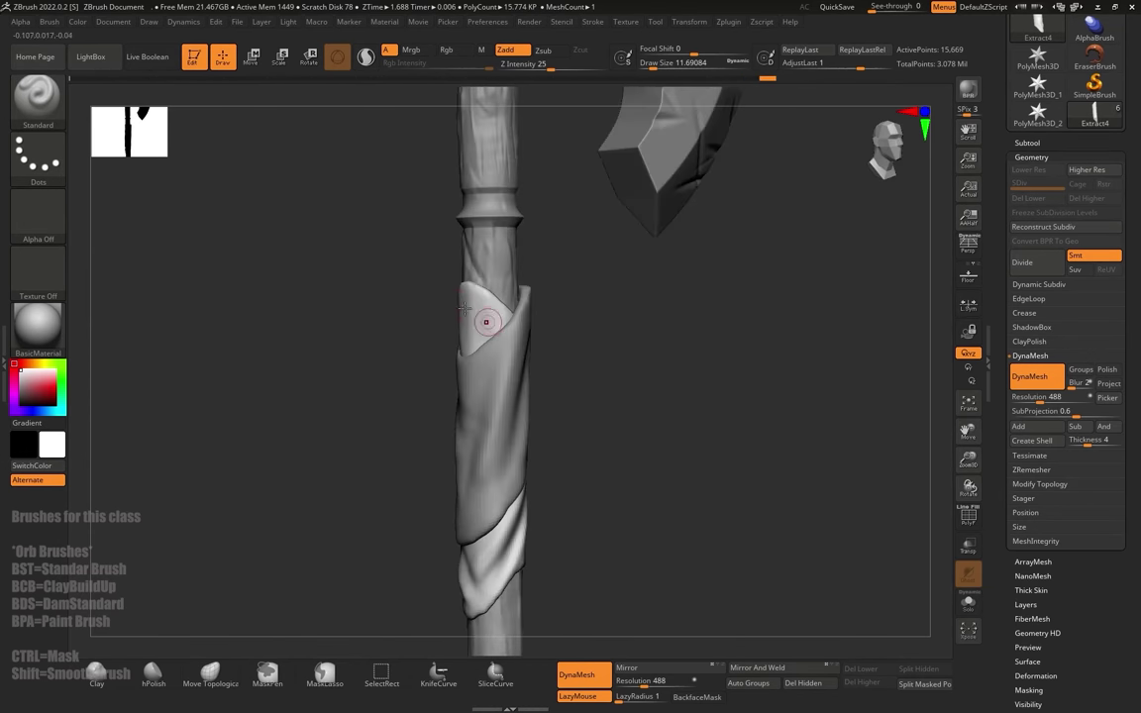
drag(458, 292, 497, 338)
drag(558, 348, 597, 326)
drag(464, 311, 484, 353)
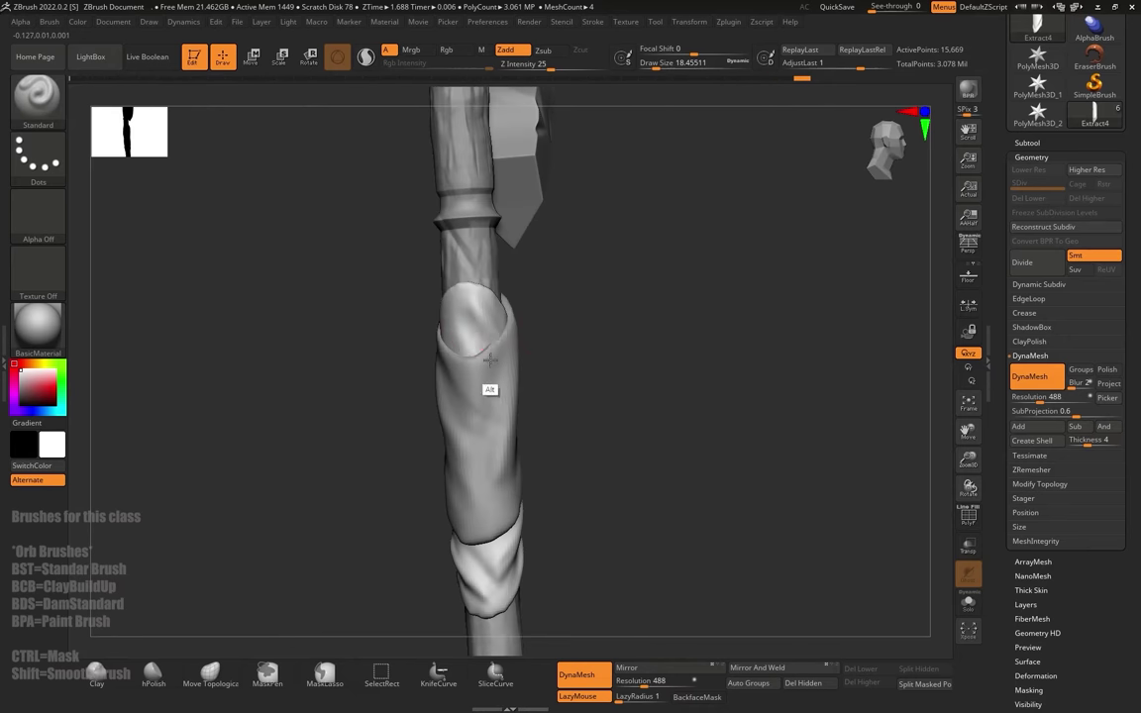
mouse_move(553, 395)
mouse_down()
mouse_move(639, 324)
mouse_move(665, 322)
mouse_up()
mouse_move(452, 350)
mouse_down()
mouse_move(428, 340)
mouse_move(474, 287)
mouse_move(448, 327)
mouse_move(436, 316)
mouse_up()
key(ctrl+z)
Step: Select the axe body subtool, set the draw size to about 17, and start a lasso mask on the bare lower handle
mouse_move(553, 289)
shift+mouse_down()
mouse_move(584, 347)
mouse_move(561, 253)
shift+mouse_up()
shift+drag(538, 381, 572, 287)
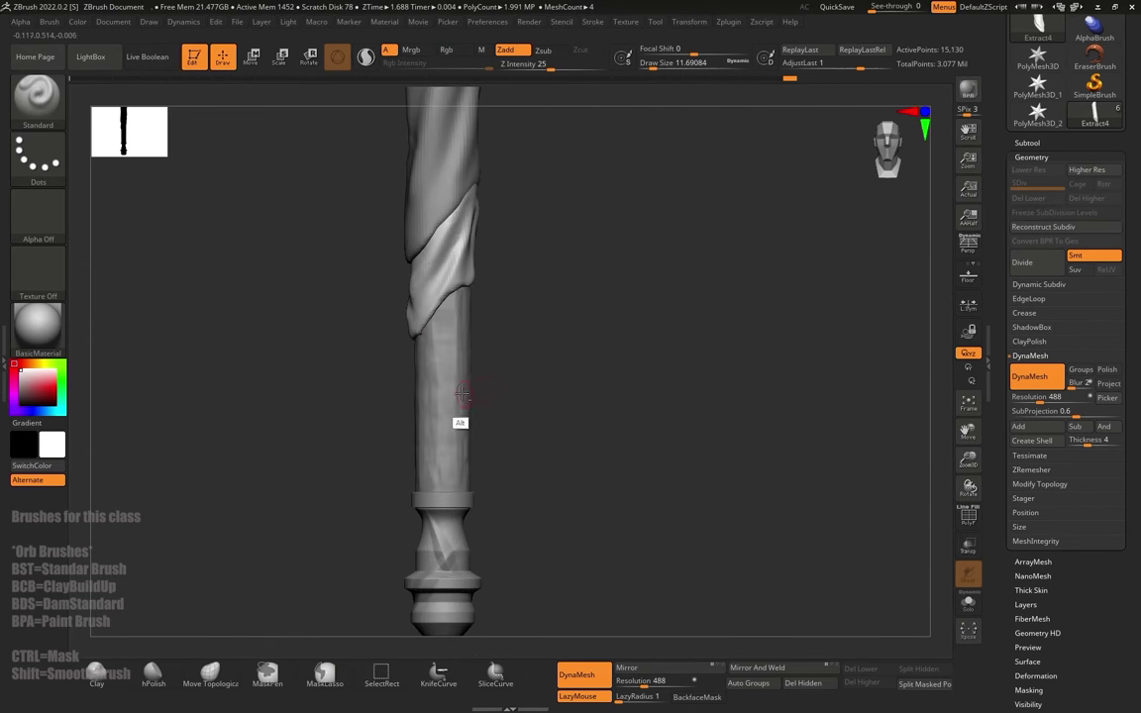
alt+click(463, 392)
alt+drag(512, 373, 520, 402)
key(s)
click(400, 420)
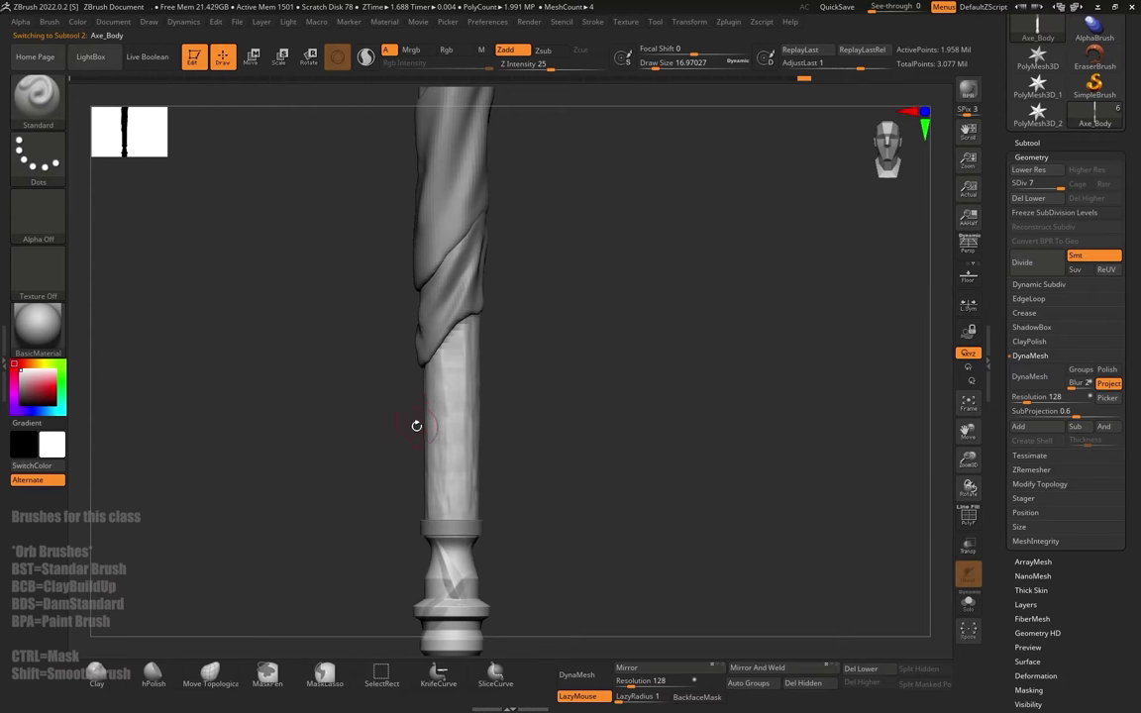
key(ctrl)
key(ctrl)
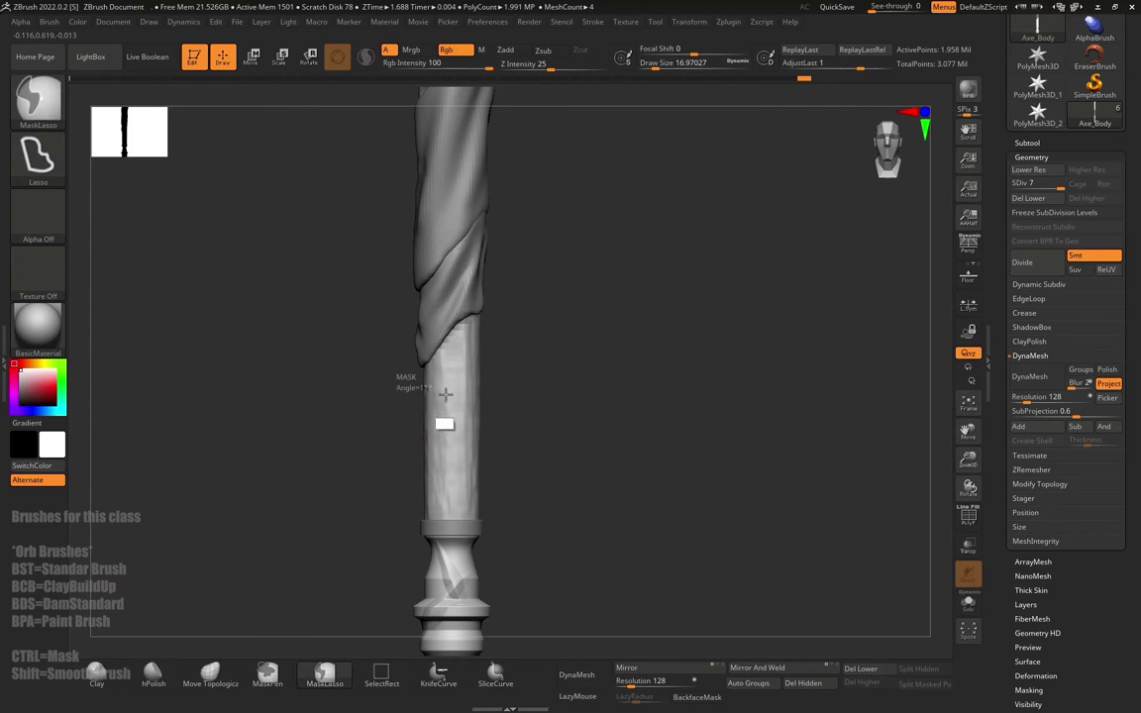
Step: Lasso-mask a diagonal wrap-shaped band around the lower handle of Axe_Body, below the existing cloth wrap
mouse_move(521, 424)
ctrl+mouse_down()
mouse_move(529, 501)
mouse_move(485, 493)
mouse_move(378, 407)
ctrl+mouse_up()
mouse_move(579, 413)
alt+mouse_down()
mouse_move(603, 433)
mouse_move(490, 411)
mouse_move(472, 420)
mouse_move(624, 508)
mouse_move(636, 469)
alt+mouse_up()
mouse_move(716, 439)
mouse_down()
mouse_move(548, 400)
mouse_move(613, 416)
mouse_move(608, 408)
mouse_move(642, 404)
mouse_move(903, 409)
mouse_up()
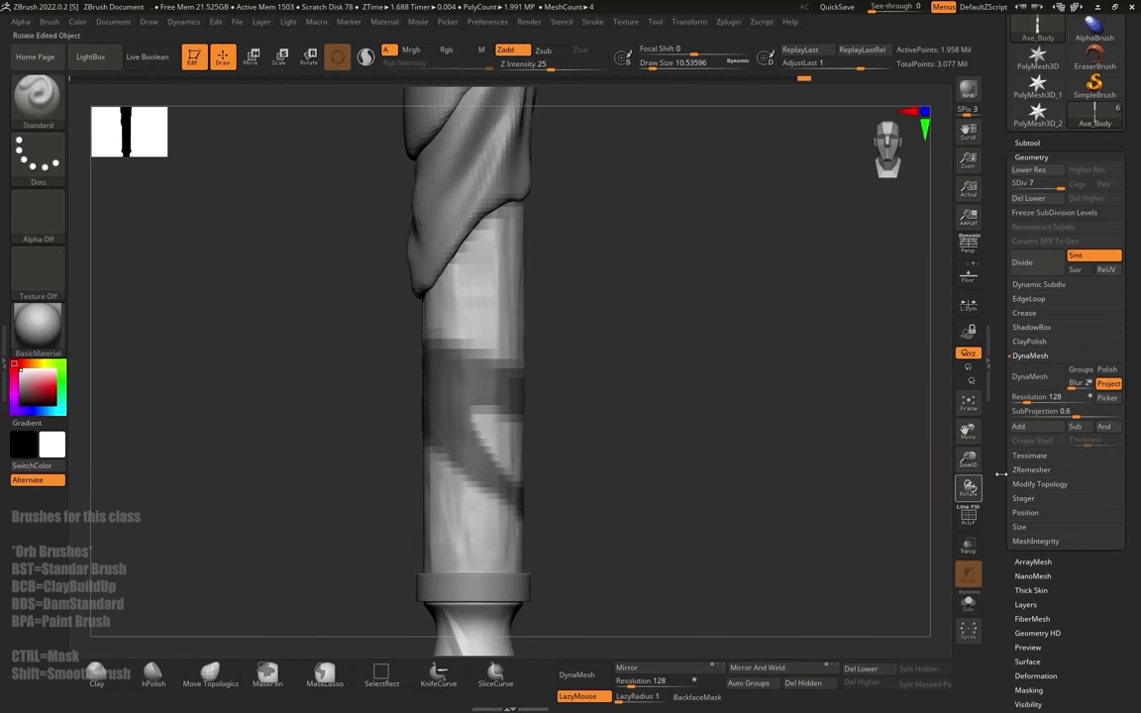
Step: Set the Extract thickness to 0.002 and preview the extraction of the masked handle band
click(1026, 143)
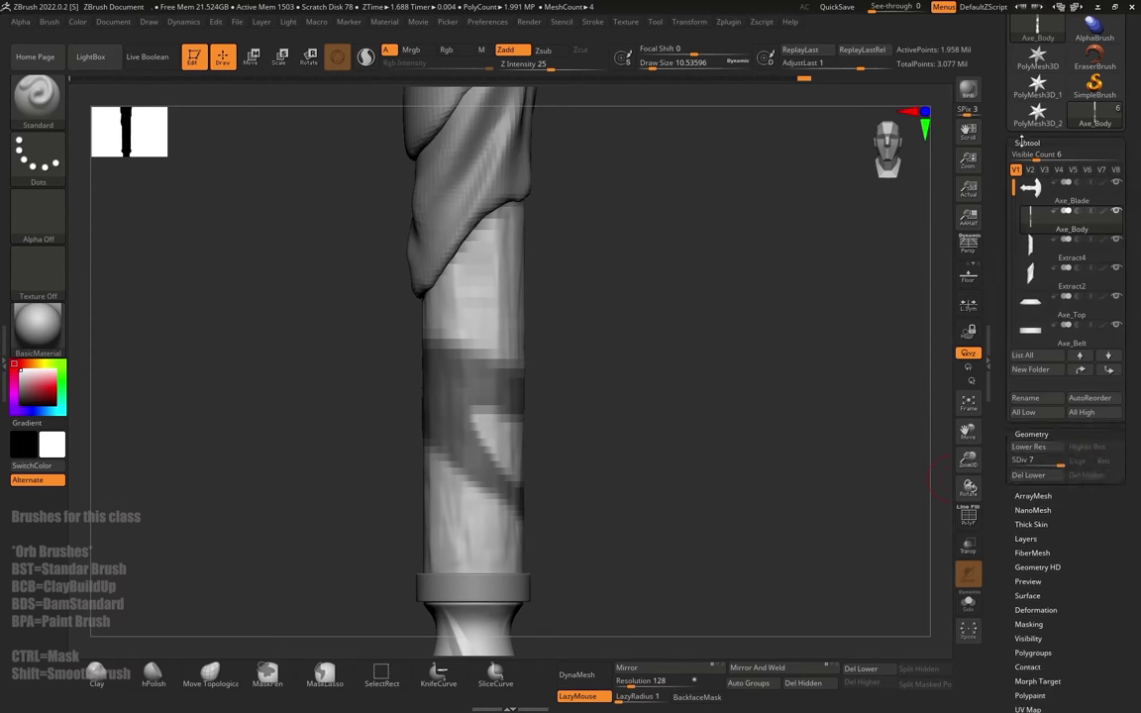
click(1036, 659)
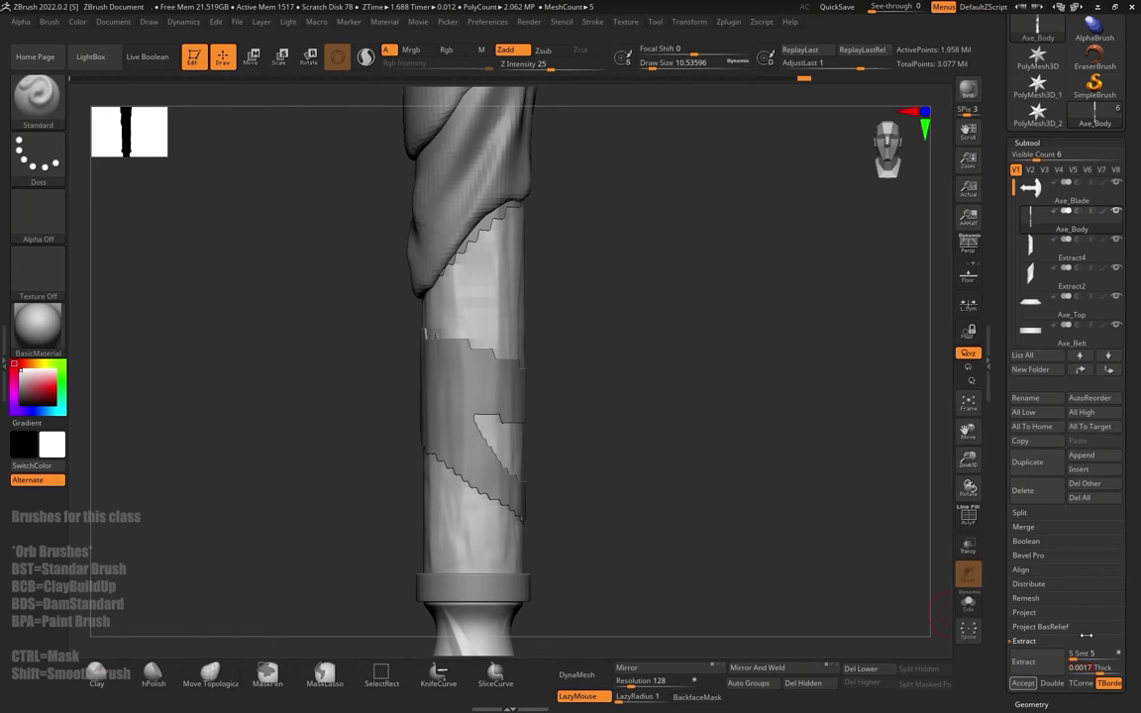
click(1087, 667)
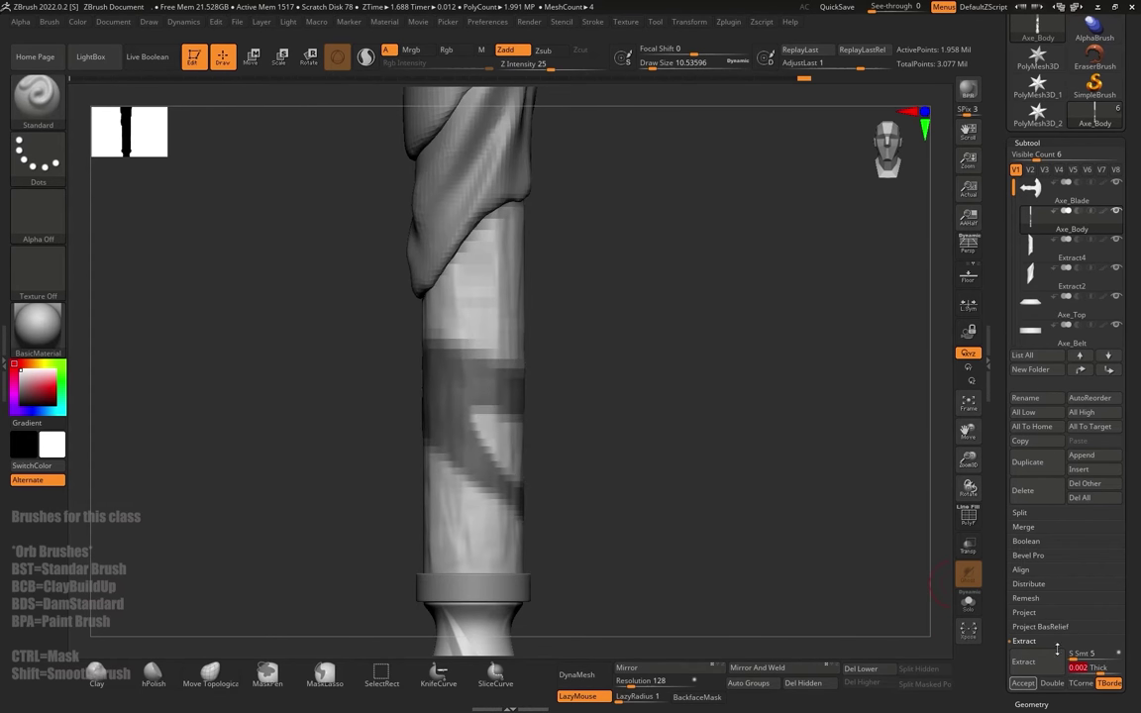
key(Return)
click(1021, 683)
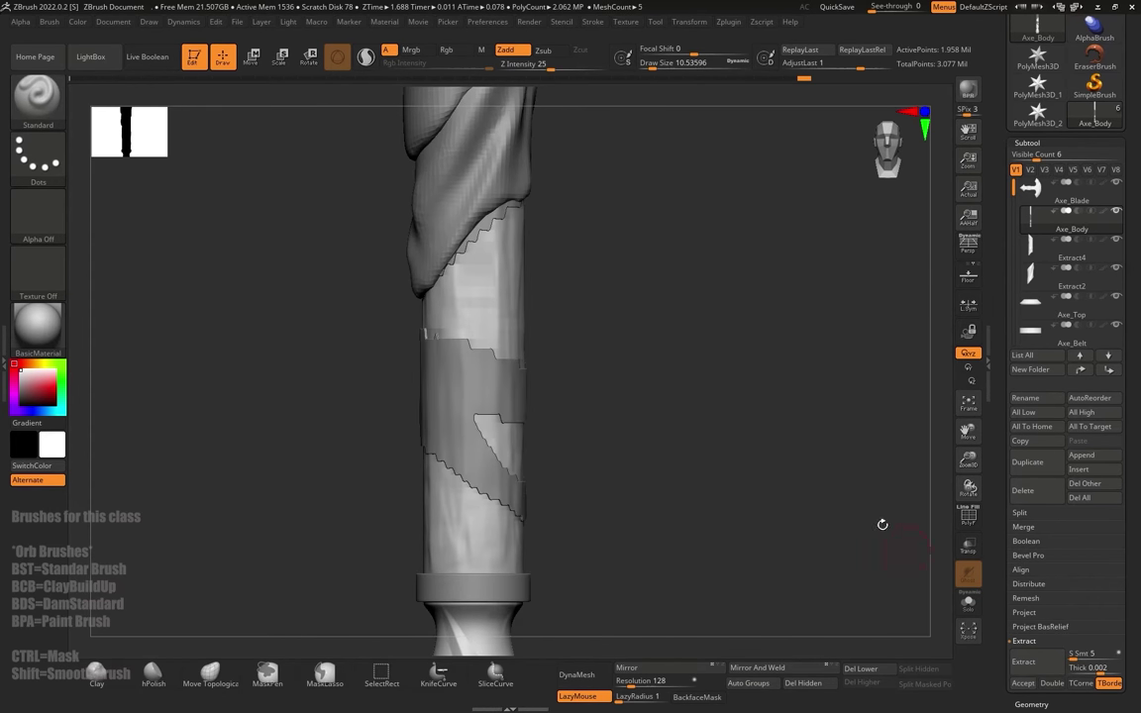
alt+drag(733, 392, 674, 246)
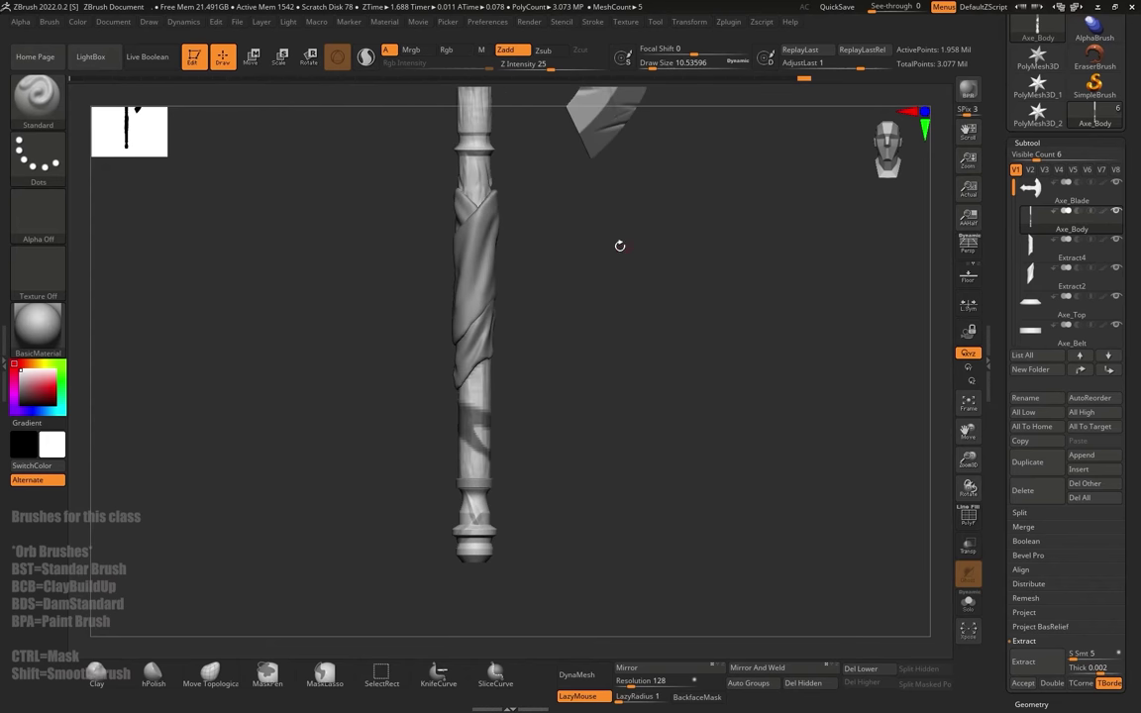
Step: Isolate Axe_Body and clear the leftover mask from the middle of the grip, keeping the lower band masked
click(976, 602)
alt+drag(539, 287, 637, 325)
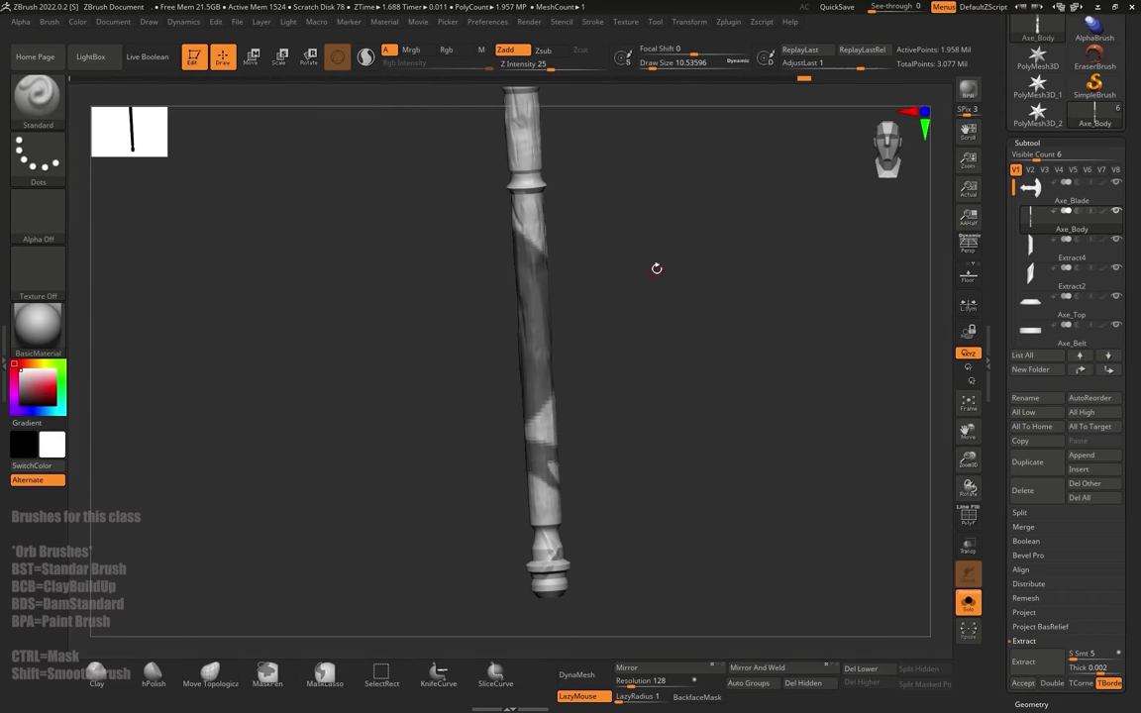
shift+drag(655, 269, 610, 280)
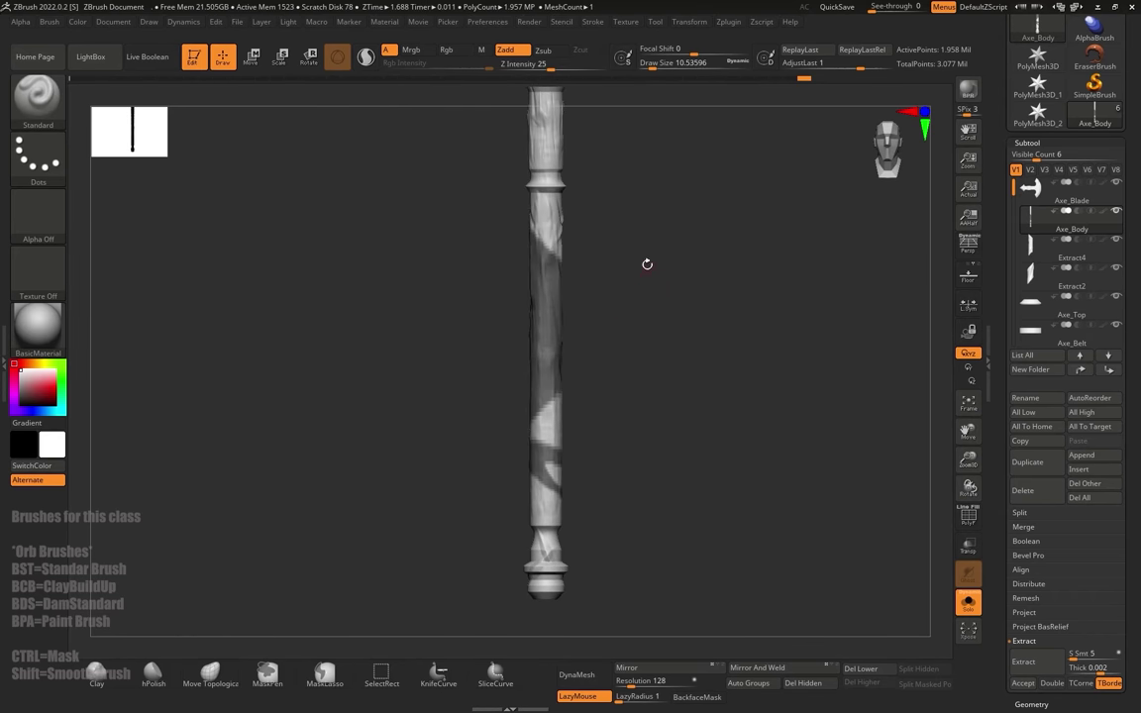
mouse_move(746, 247)
ctrl+alt+mouse_down()
mouse_move(421, 282)
mouse_move(421, 474)
mouse_move(501, 429)
mouse_move(542, 430)
mouse_move(746, 248)
ctrl+alt+mouse_up()
drag(716, 314, 681, 321)
alt+drag(678, 390, 630, 361)
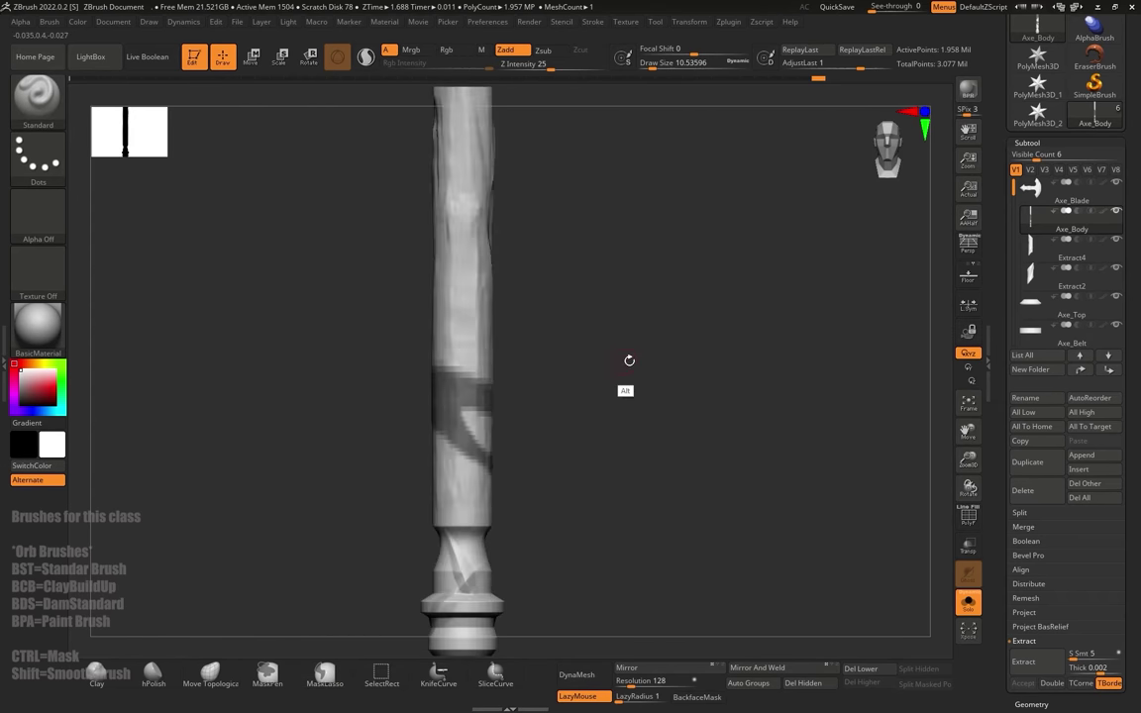
Step: Extract the masked lower band as a new subtool at thickness 0.002, and turn off the isolated view
click(1023, 660)
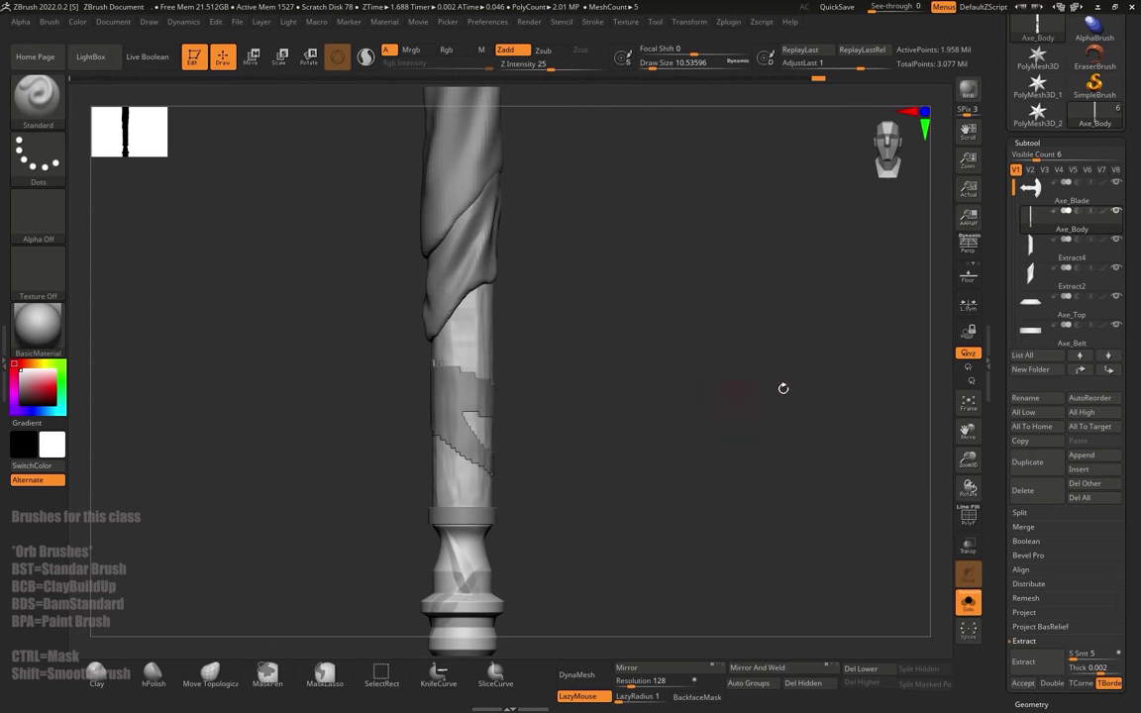
drag(623, 320, 643, 363)
ctrl+click(637, 375)
ctrl+click(637, 377)
mouse_move(643, 364)
shift+mouse_down()
mouse_move(643, 319)
mouse_move(661, 387)
mouse_move(862, 548)
shift+mouse_up()
click(969, 604)
Step: Inflate the extracted lower band with the transform gizmo so it stands off the handle
key(w)
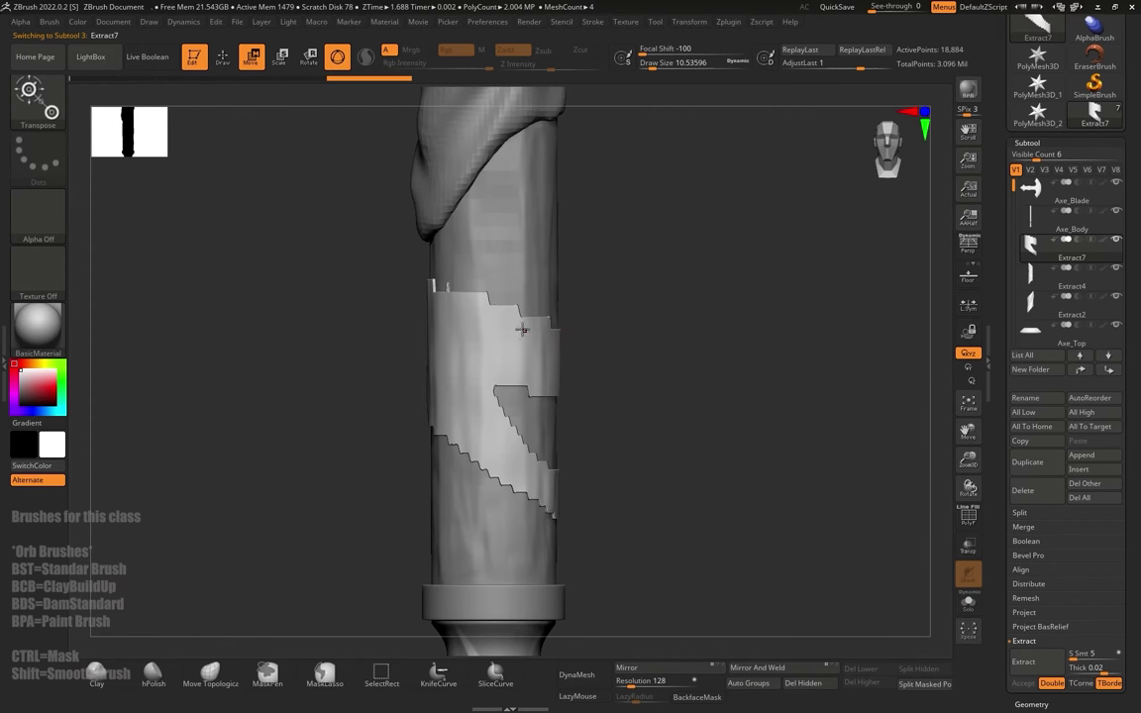
drag(596, 297, 527, 299)
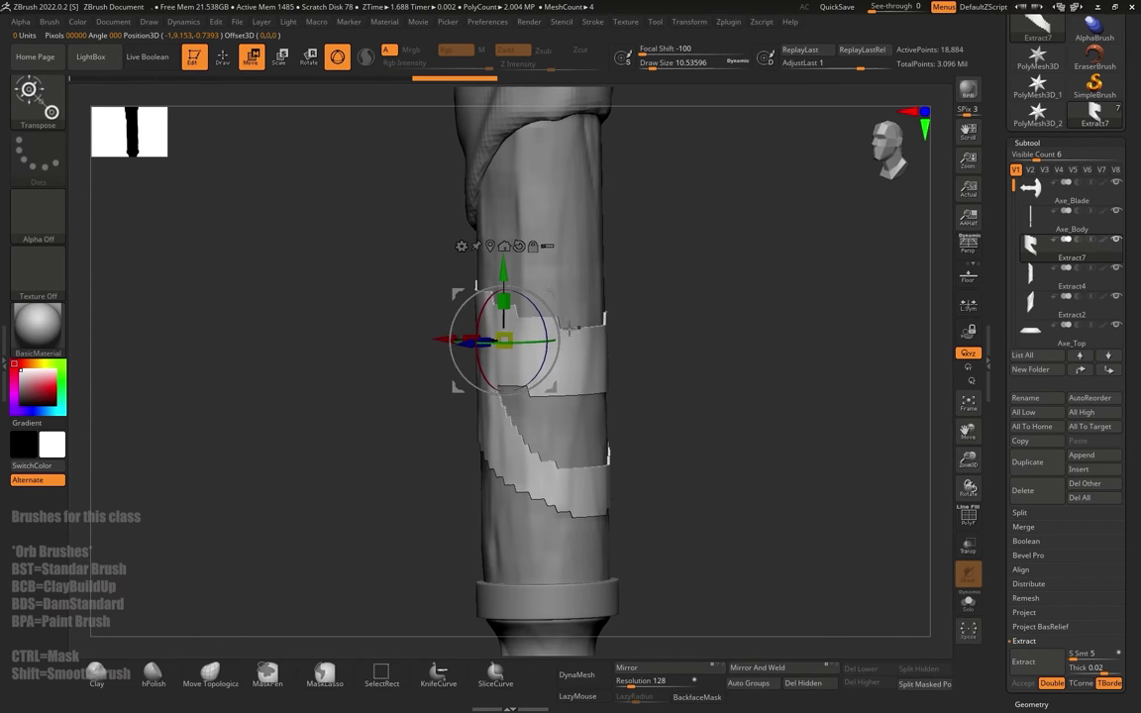
ctrl+drag(508, 346, 582, 395)
key(q)
mouse_move(666, 358)
mouse_down()
mouse_move(712, 308)
mouse_move(849, 229)
mouse_up()
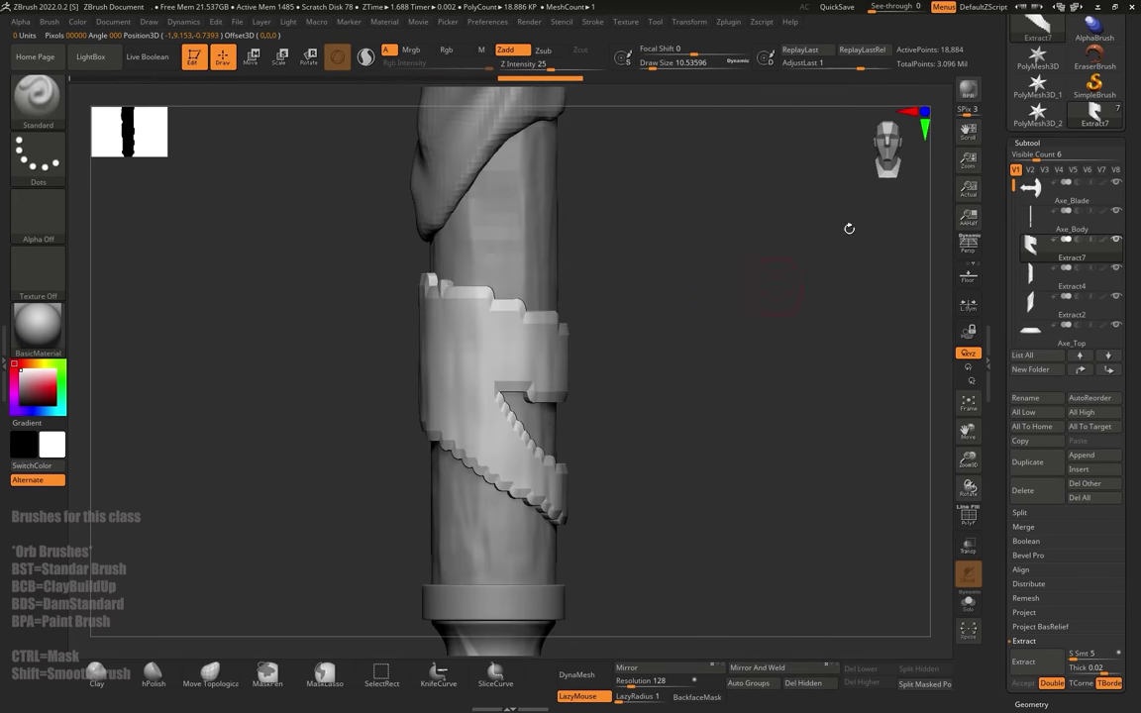
Step: Rebuild the lower band with DynaMesh at resolution 416
click(1028, 143)
click(1032, 156)
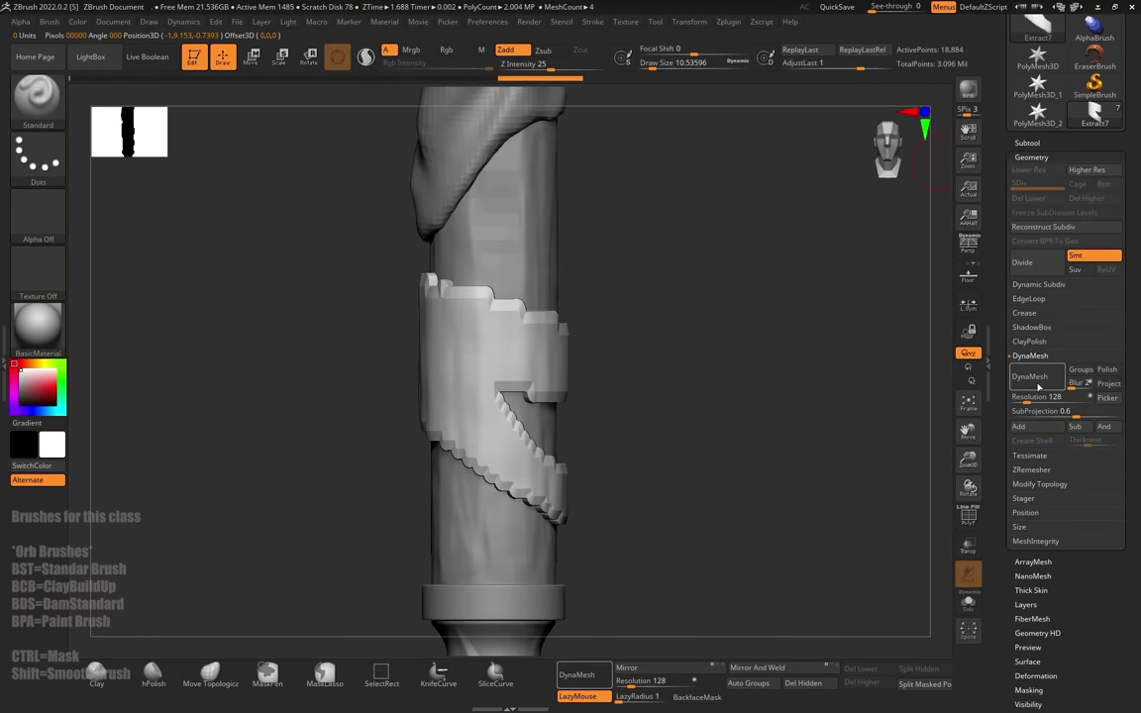
drag(1026, 401, 1038, 401)
click(1038, 381)
Step: Smooth the stepped edges all around the lower band and rebuild it with DynaMesh at resolution 848
key(s)
key(s)
mouse_move(601, 331)
mouse_down()
mouse_move(618, 332)
mouse_move(572, 355)
mouse_up()
shift+drag(481, 357, 459, 369)
alt+drag(614, 307, 608, 206)
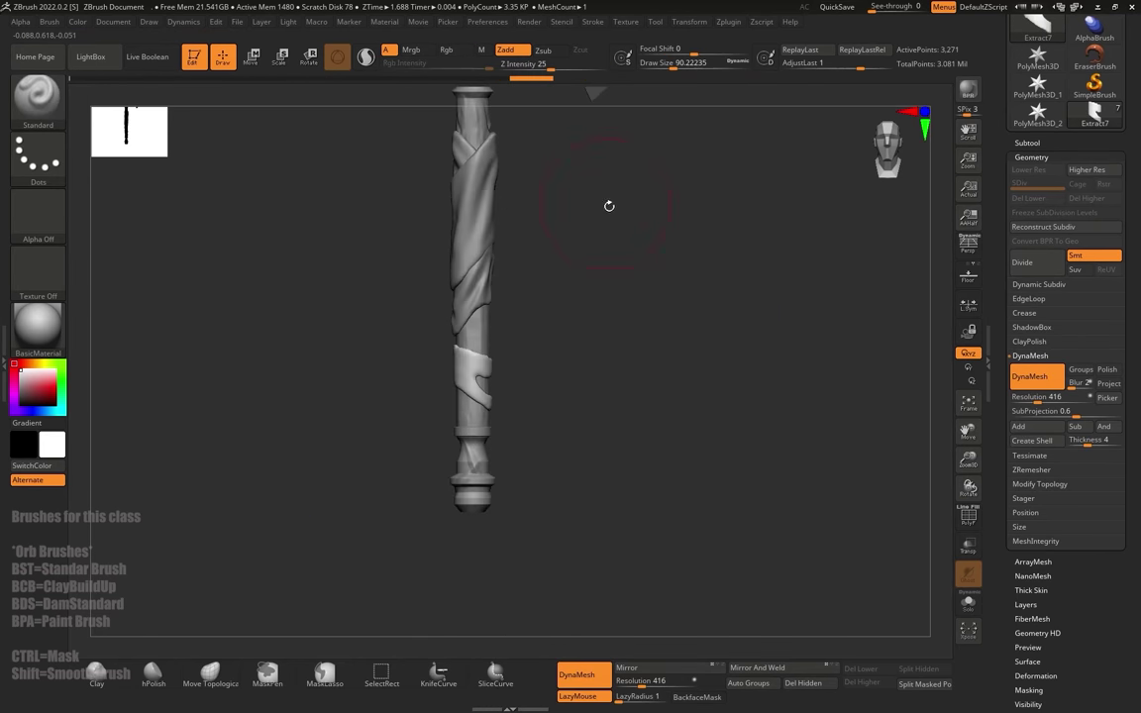
mouse_move(684, 365)
mouse_down()
mouse_move(634, 373)
mouse_move(609, 355)
mouse_move(610, 422)
mouse_up()
drag(634, 412, 569, 408)
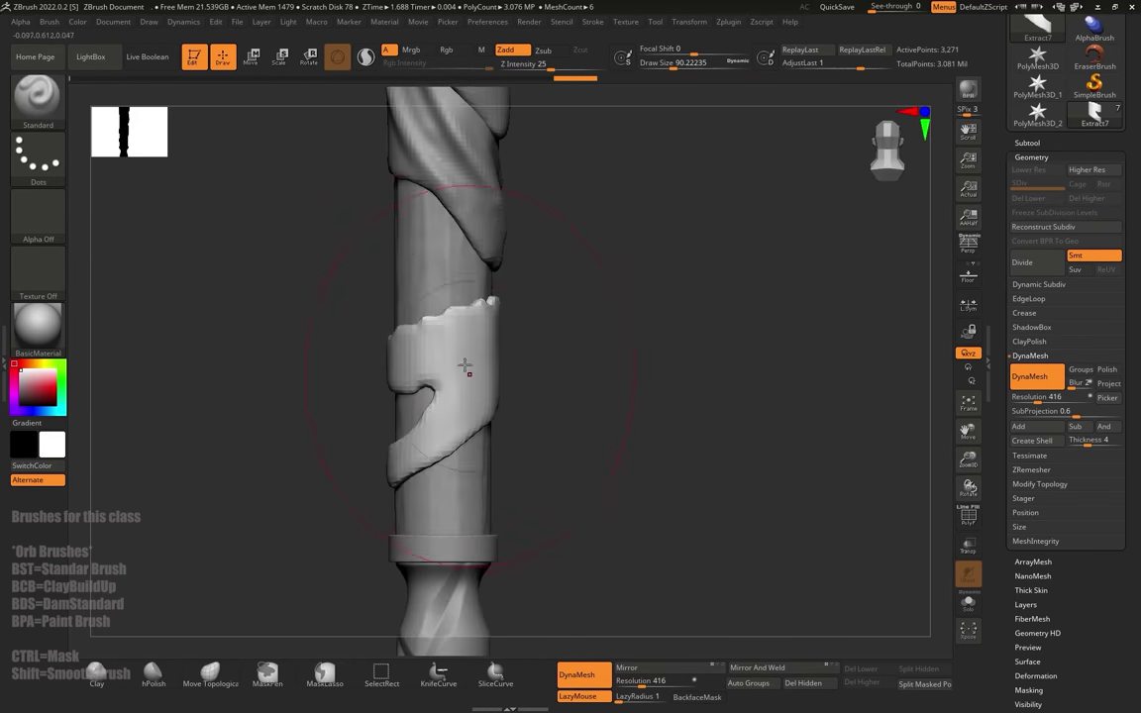
key(s)
drag(434, 325, 417, 325)
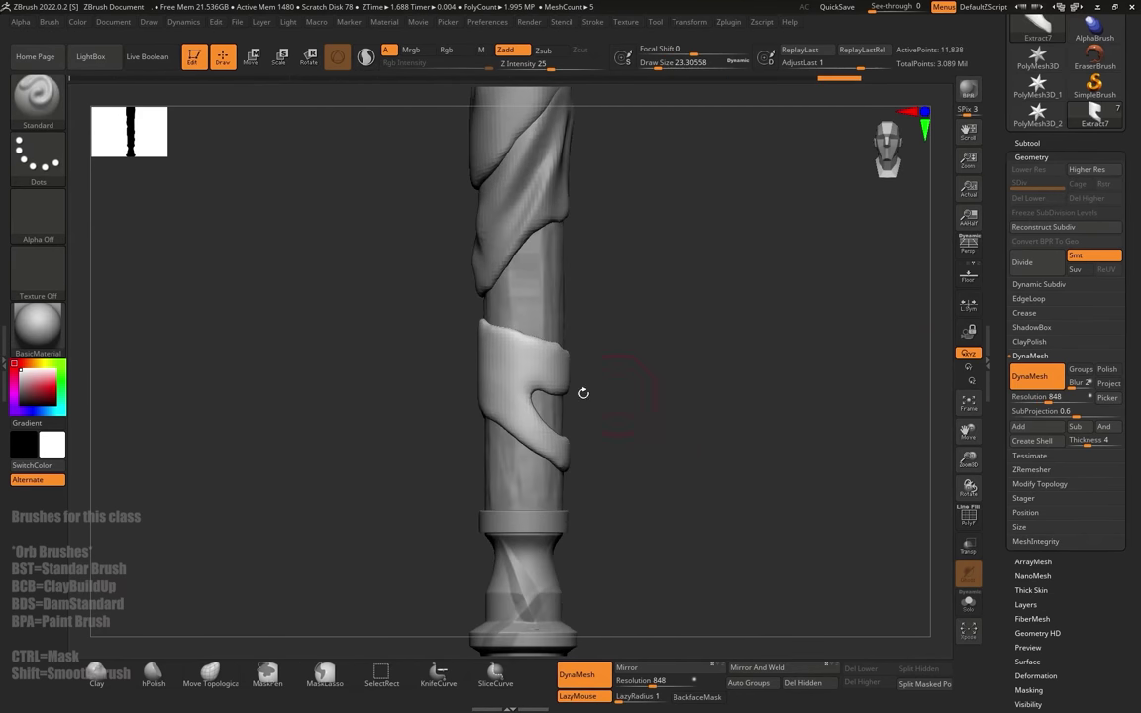
Step: Sculpt diagonal cloth folds across the front of the lower wrap using the Standard brush at draw size about 8.4
key(b)
key(s)
key(t)
key(s)
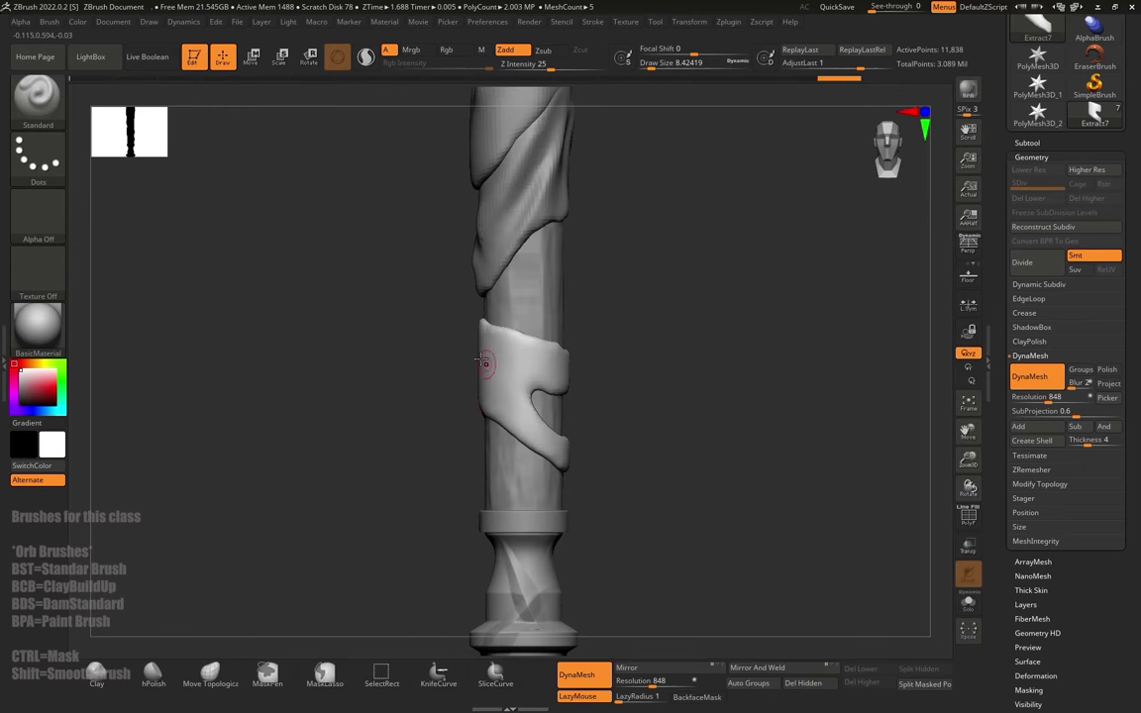
mouse_move(486, 358)
mouse_down()
mouse_move(536, 432)
mouse_move(519, 420)
mouse_move(527, 429)
mouse_up()
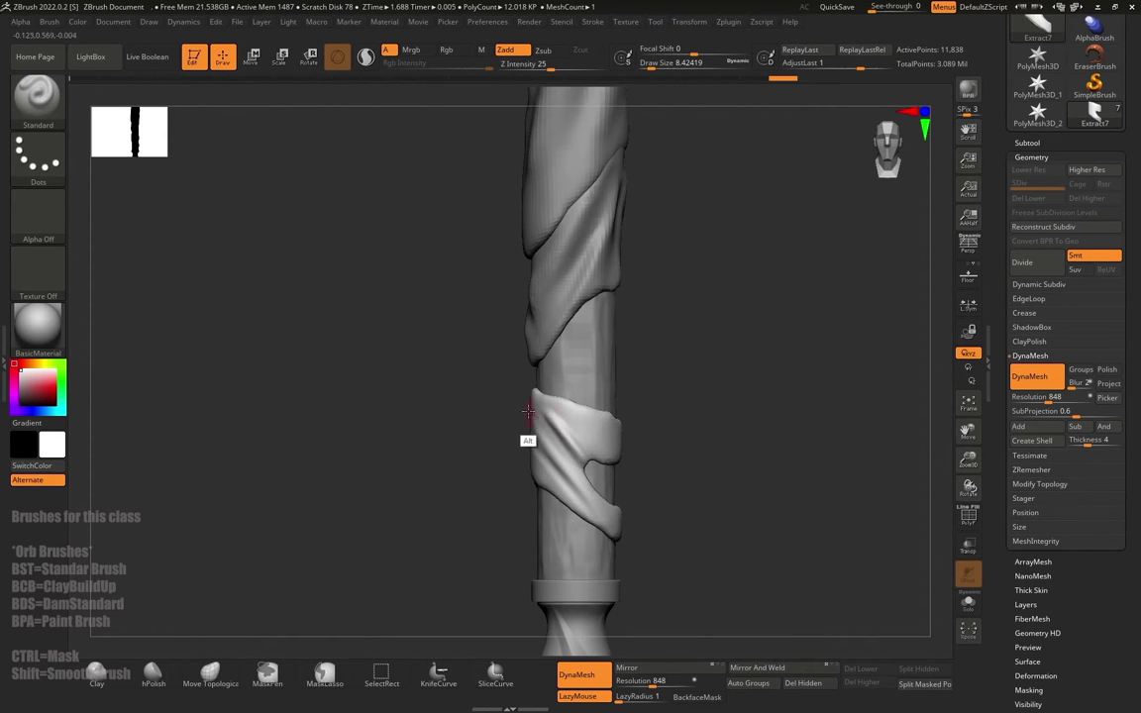
alt+drag(528, 411, 614, 492)
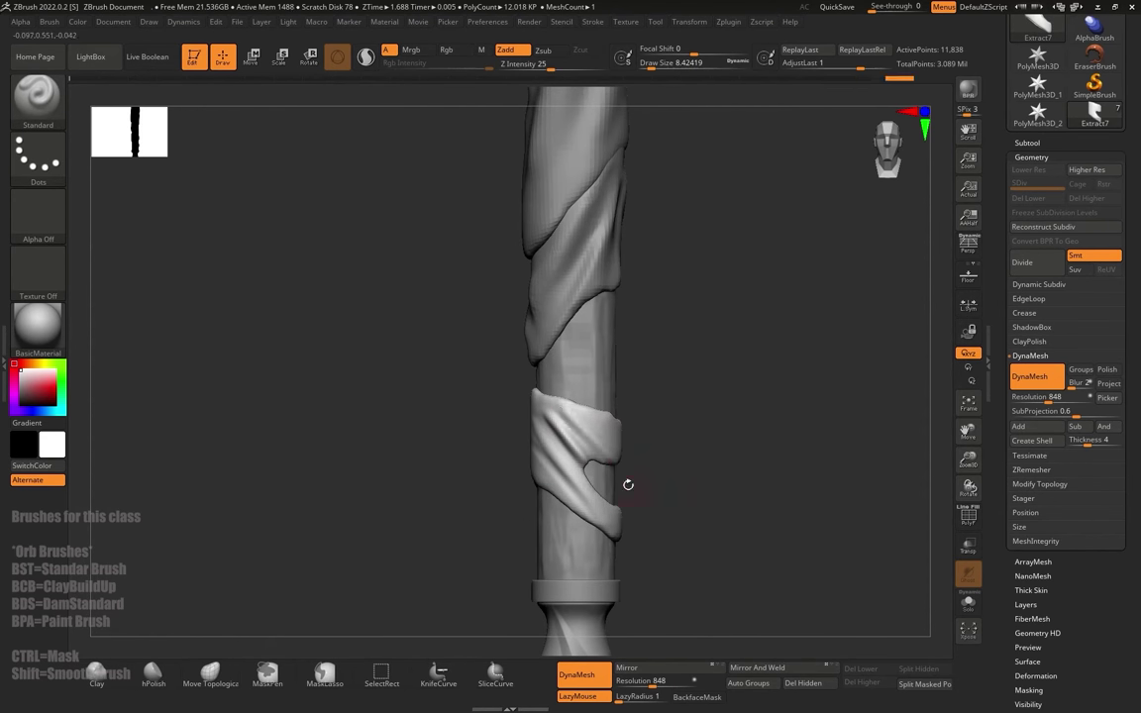
alt+drag(528, 407, 567, 439)
Step: Carry the folds around the side of the lower wrap, above its opening, and smooth them
drag(658, 480, 608, 483)
drag(608, 453, 593, 436)
right_drag(593, 436, 655, 431)
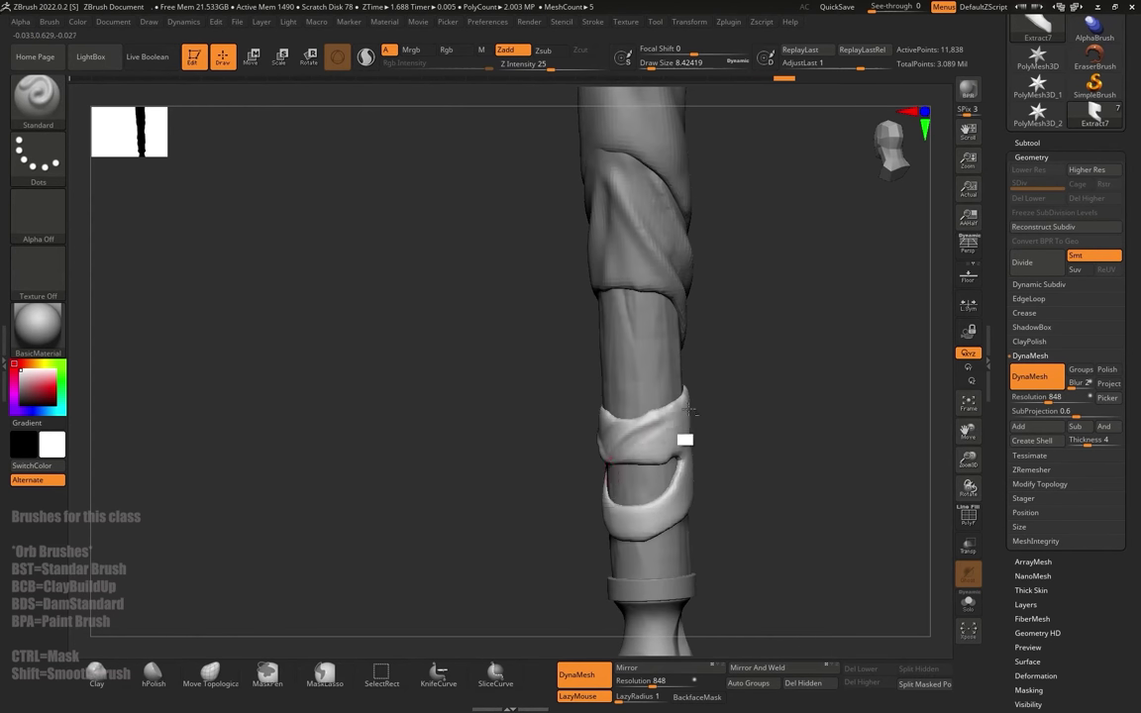
mouse_move(747, 371)
mouse_down()
mouse_move(703, 384)
mouse_move(720, 398)
mouse_up()
mouse_move(755, 375)
shift+mouse_down()
mouse_move(756, 354)
mouse_move(694, 303)
shift+mouse_up()
Step: Raise and carve broader folds on the back of the lower wrap with the Standard brush at draw size about 18.5
key(s)
drag(654, 389, 664, 388)
drag(611, 421, 664, 380)
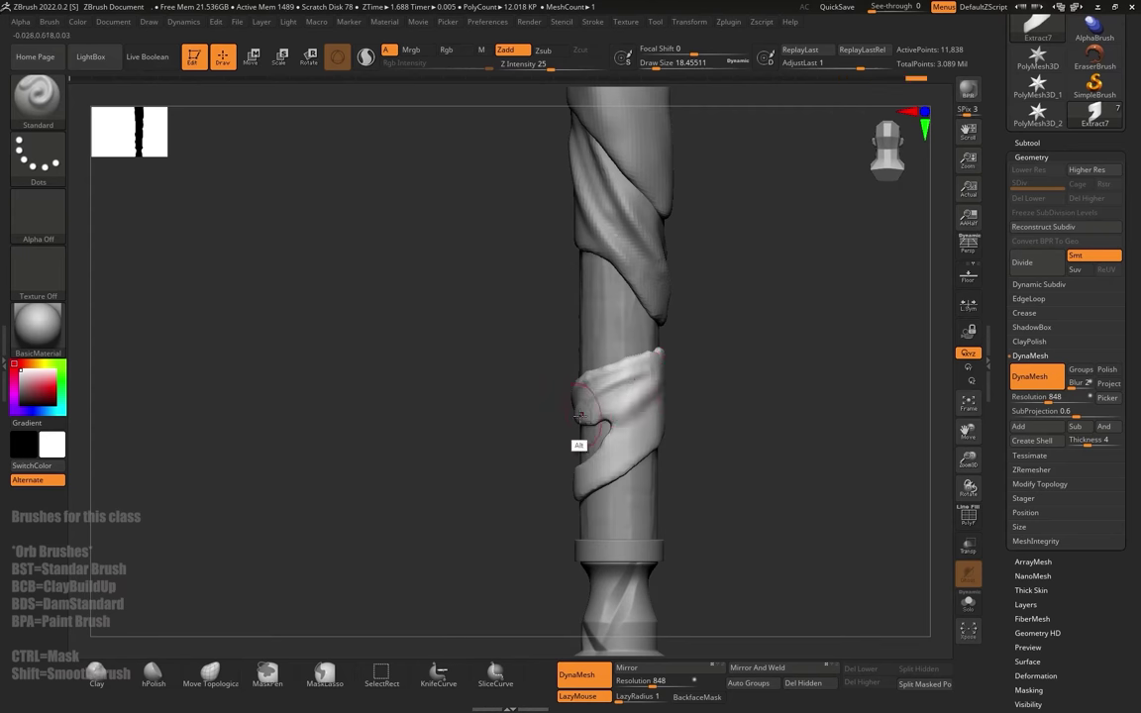
mouse_move(560, 436)
mouse_down()
mouse_move(644, 411)
mouse_move(625, 424)
mouse_up()
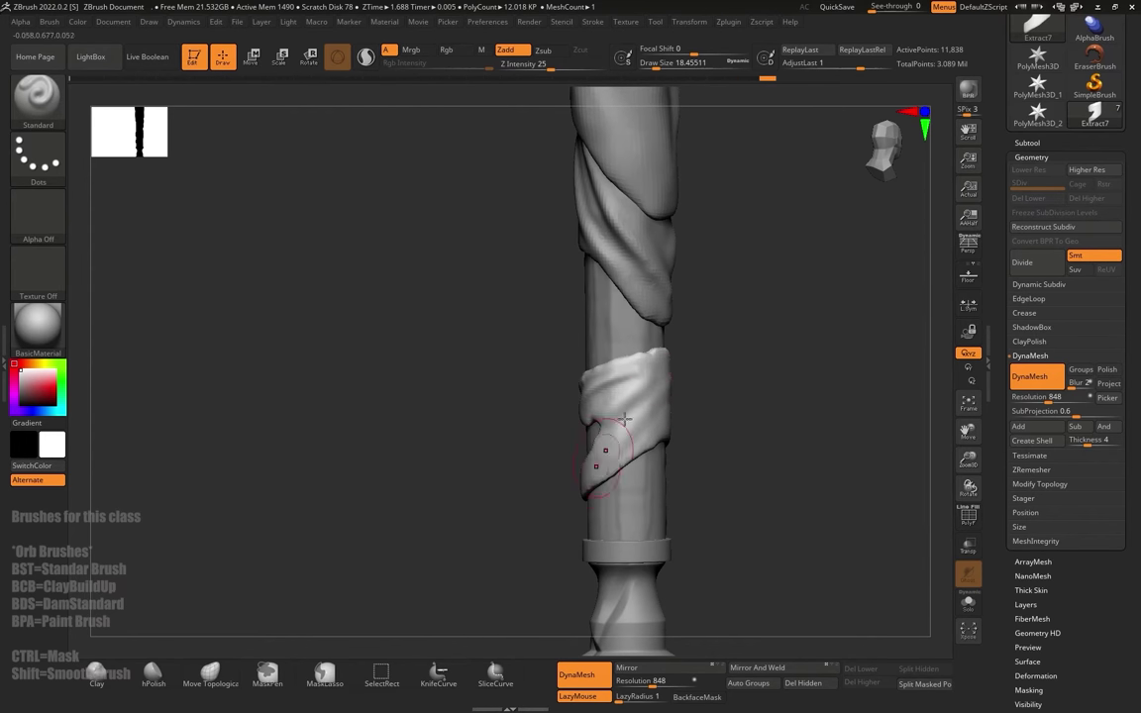
key([)
alt+drag(652, 384, 627, 413)
drag(710, 400, 636, 430)
mouse_move(675, 401)
alt+mouse_down()
mouse_move(622, 455)
mouse_move(655, 427)
mouse_move(772, 389)
mouse_move(723, 386)
mouse_move(663, 413)
alt+mouse_up()
Step: Deepen and smooth the remaining folds around the lower wrap at draw size 28.75
key(])
mouse_move(683, 365)
alt+mouse_down()
mouse_move(649, 408)
mouse_move(629, 394)
mouse_move(641, 382)
mouse_move(668, 411)
alt+mouse_up()
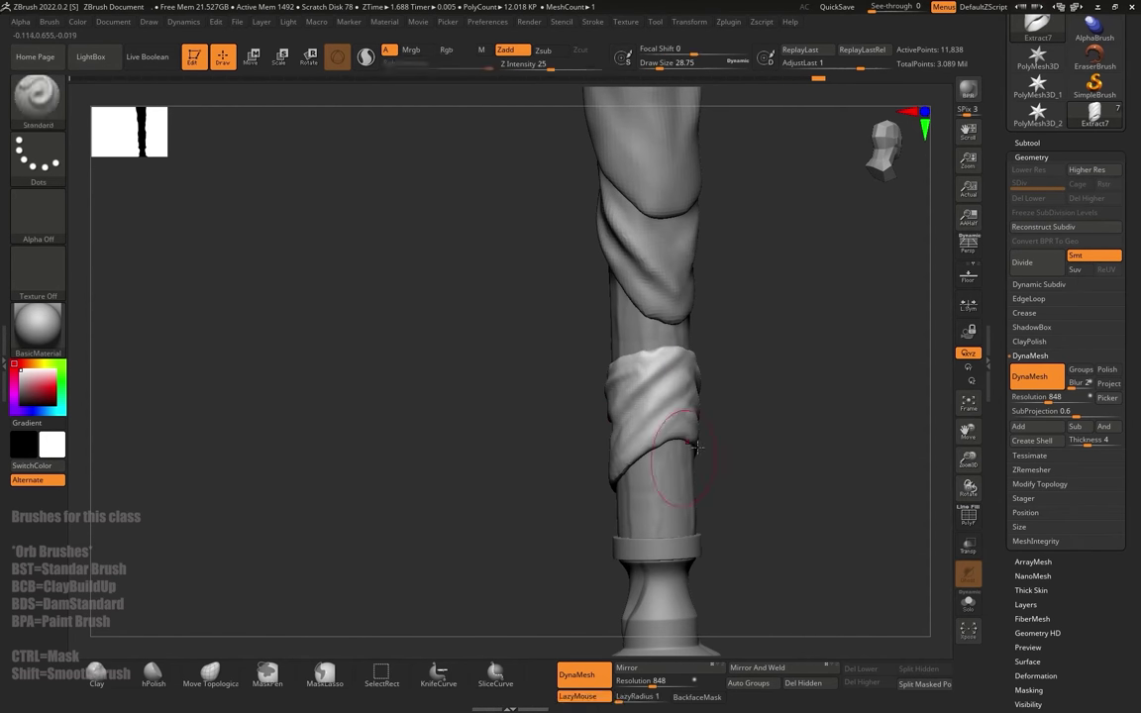
mouse_move(721, 384)
mouse_down()
mouse_move(756, 362)
mouse_move(801, 362)
mouse_up()
shift+drag(651, 396, 644, 408)
mouse_move(614, 421)
mouse_down()
mouse_move(649, 441)
mouse_move(694, 436)
mouse_up()
mouse_move(723, 436)
alt+mouse_down()
mouse_move(807, 341)
mouse_move(662, 362)
alt+mouse_up()
alt+drag(727, 377, 754, 512)
alt+drag(699, 436, 666, 420)
Step: Mask a band on Axe_Body beneath the lower wrap and extract it as a subtool at thickness 0.002
alt+click(561, 479)
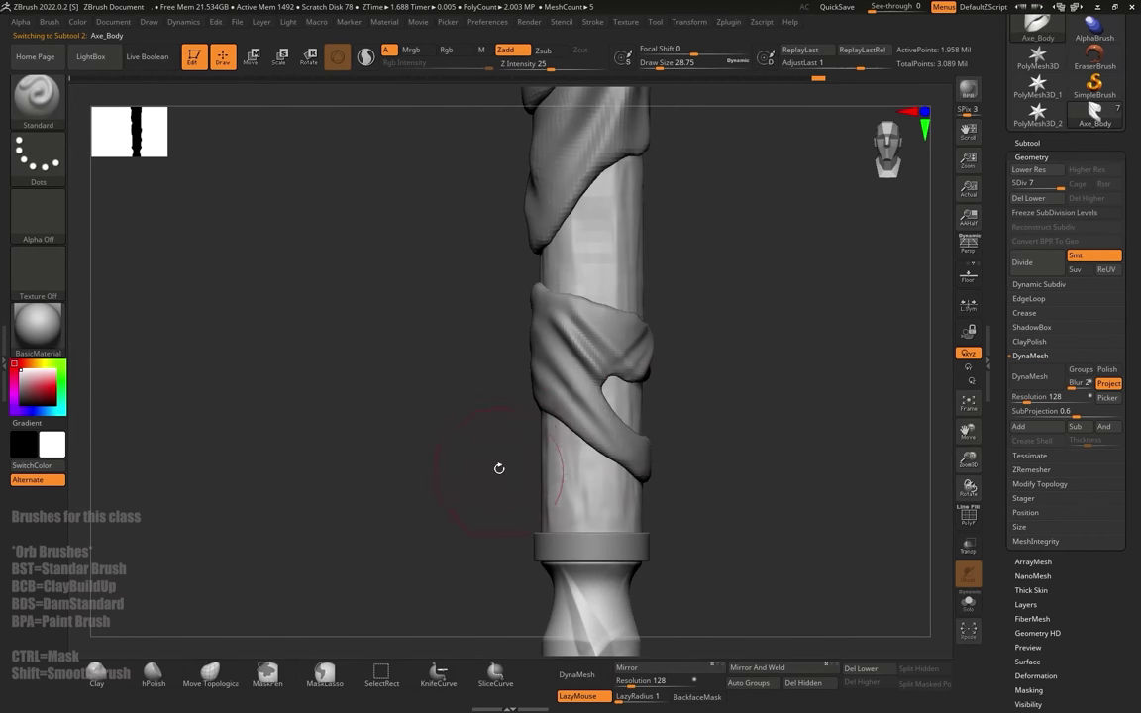
mouse_move(490, 414)
ctrl+mouse_down()
mouse_move(593, 485)
mouse_move(680, 389)
mouse_move(690, 398)
ctrl+mouse_up()
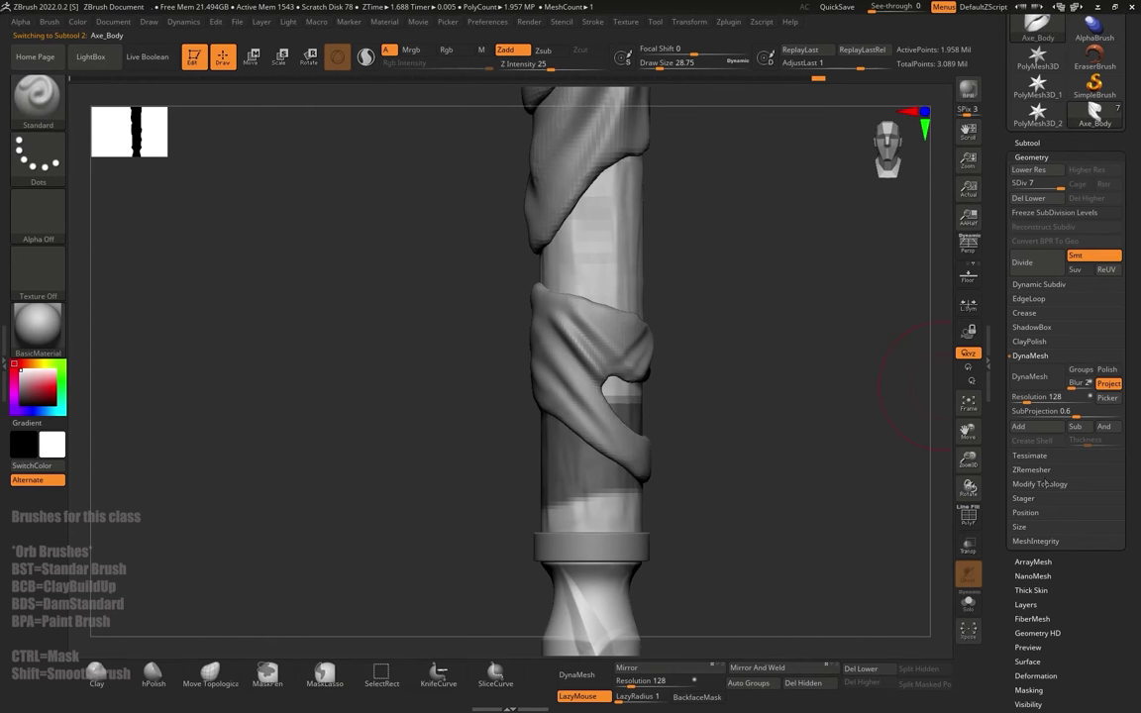
click(1027, 142)
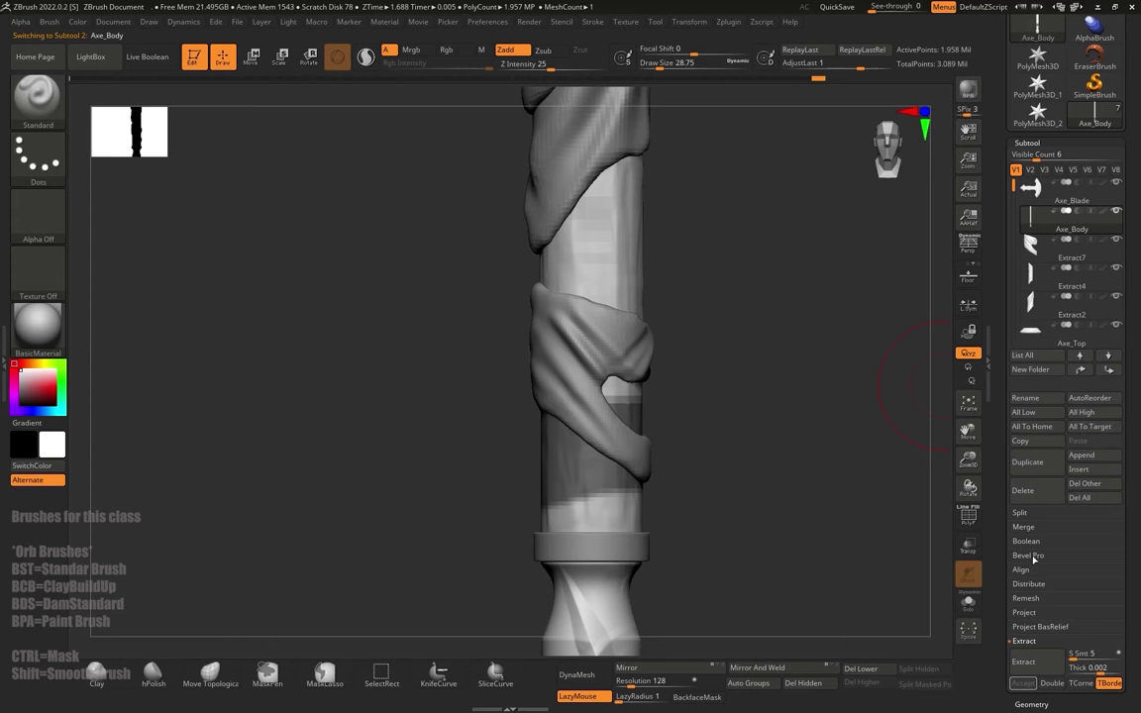
click(1031, 661)
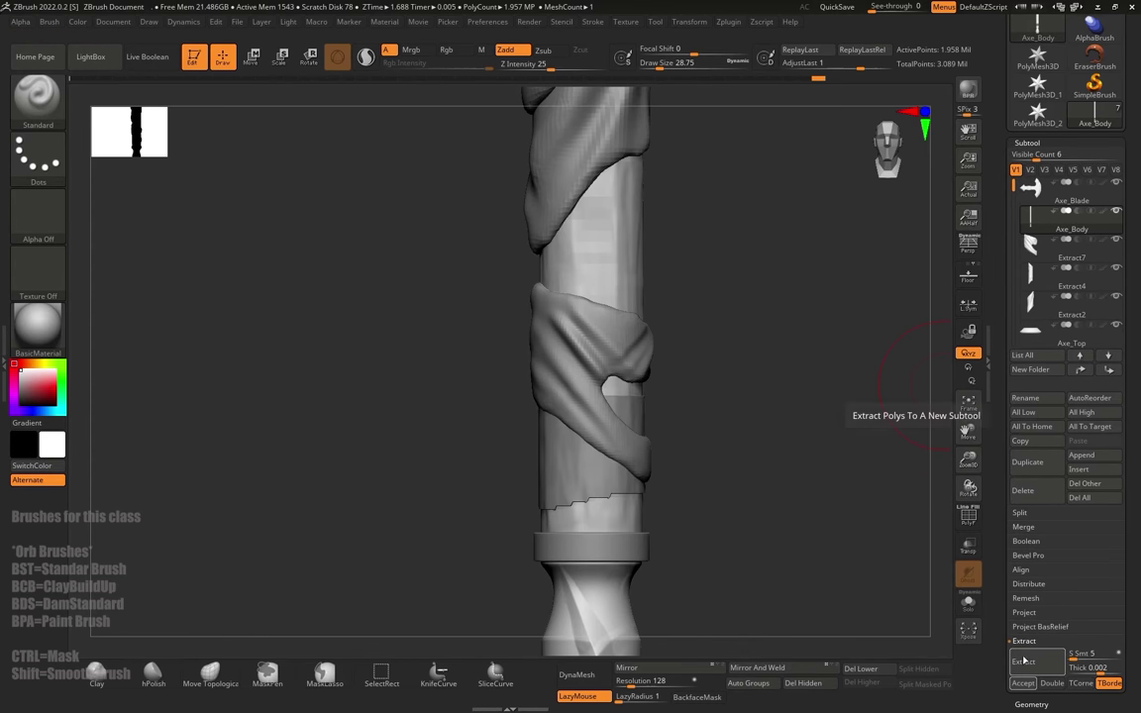
Step: Inflate the newly extracted band with the transform gizmo and rebuild it with DynaMesh at resolution 376
key(w)
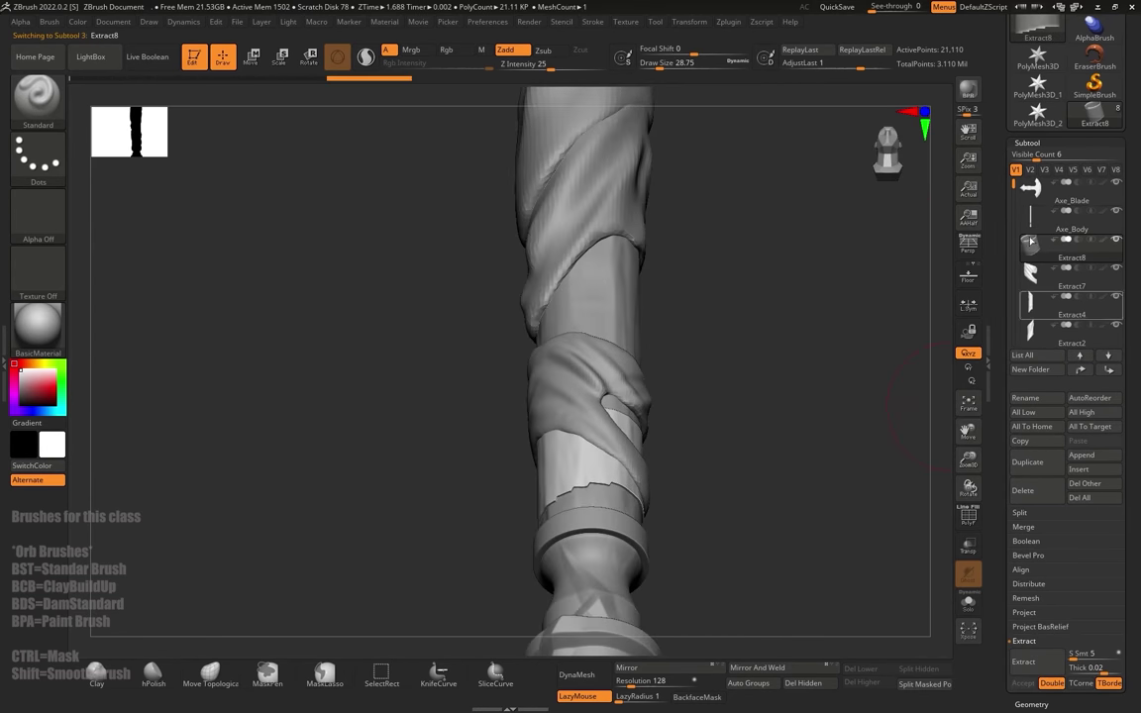
key(q)
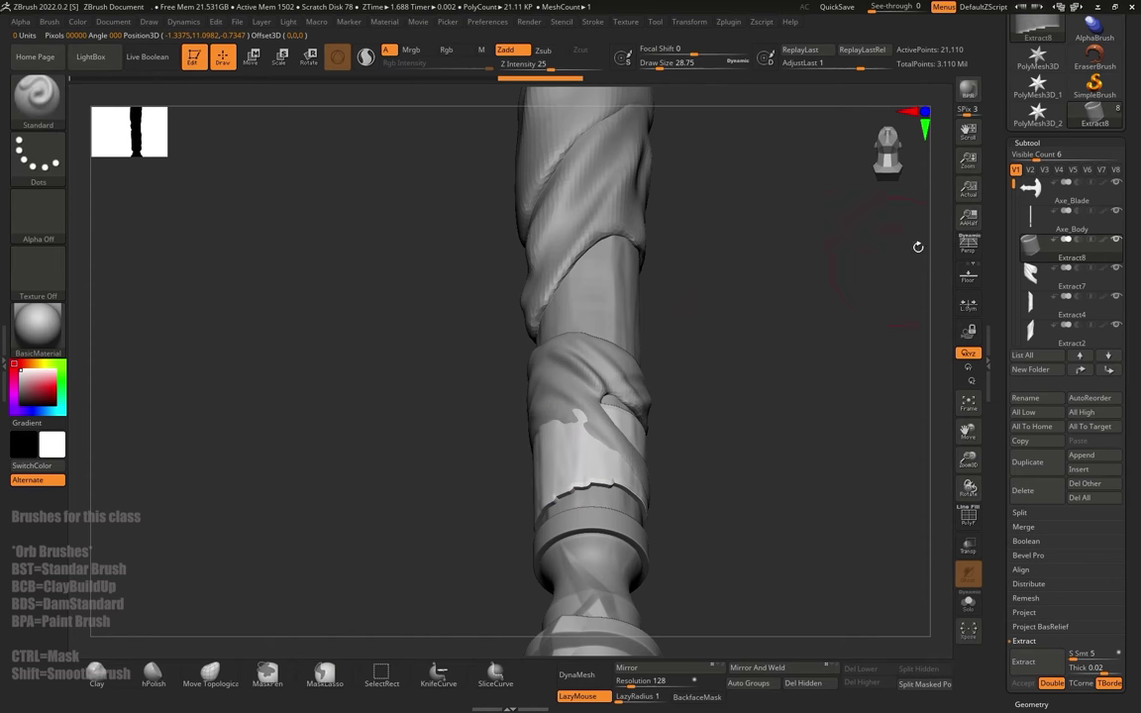
click(1027, 143)
click(1031, 158)
drag(1027, 398, 1038, 399)
click(1036, 377)
Step: Smooth the new band and reshape its edges beneath the wrap with the Move Topological brush
mouse_move(689, 462)
mouse_down()
mouse_move(723, 420)
mouse_move(697, 351)
mouse_up()
drag(446, 434, 604, 297)
key(b)
key(m)
key(t)
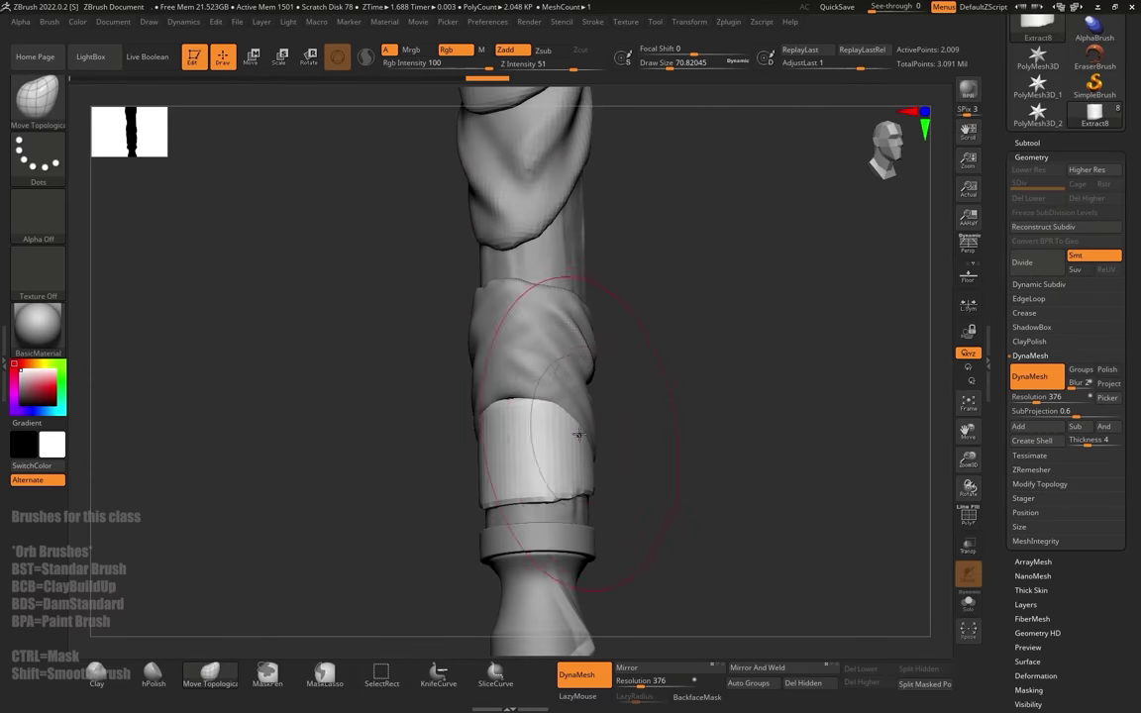
drag(509, 408, 519, 422)
mouse_move(693, 411)
mouse_down()
mouse_move(681, 324)
mouse_move(652, 260)
mouse_up()
key(s)
mouse_move(493, 399)
mouse_down()
mouse_move(482, 398)
mouse_move(476, 342)
mouse_move(527, 335)
mouse_up()
drag(639, 260, 631, 347)
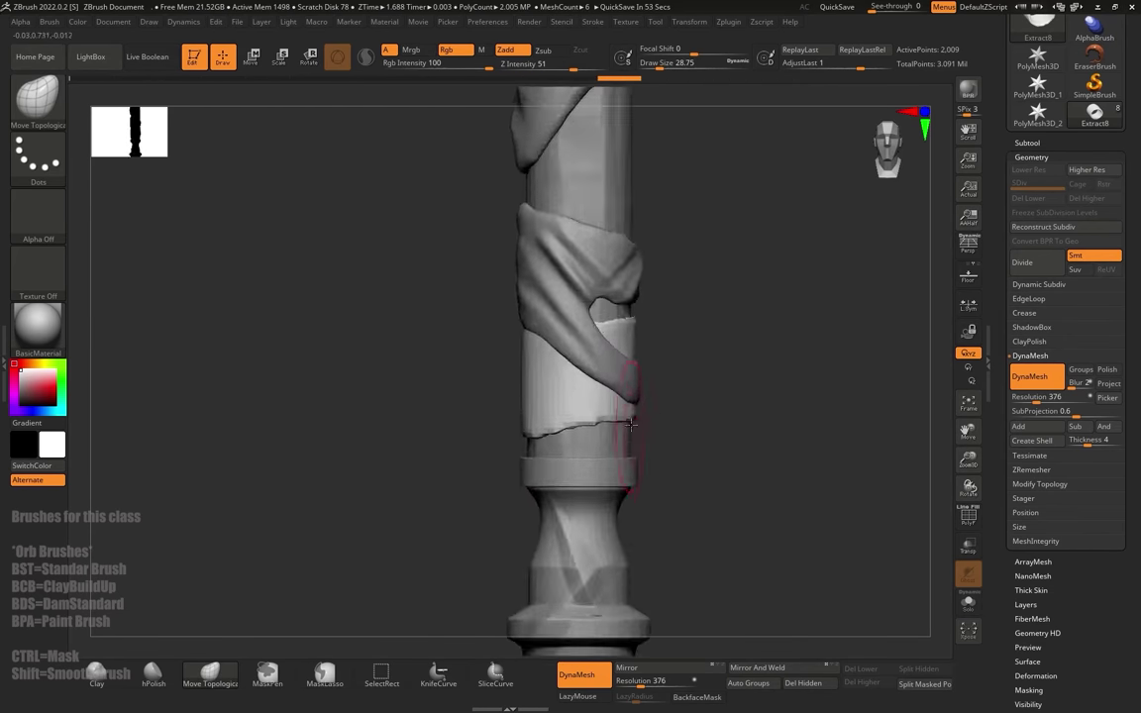
Step: Rebuild the new band with DynaMesh at resolution 552 and sculpt folds on its front with the Standard brush at draw size about 6.6
key(s)
mouse_move(545, 414)
mouse_down()
mouse_move(611, 391)
mouse_move(535, 422)
mouse_up()
mouse_move(502, 463)
mouse_down()
mouse_move(627, 389)
mouse_move(507, 436)
mouse_up()
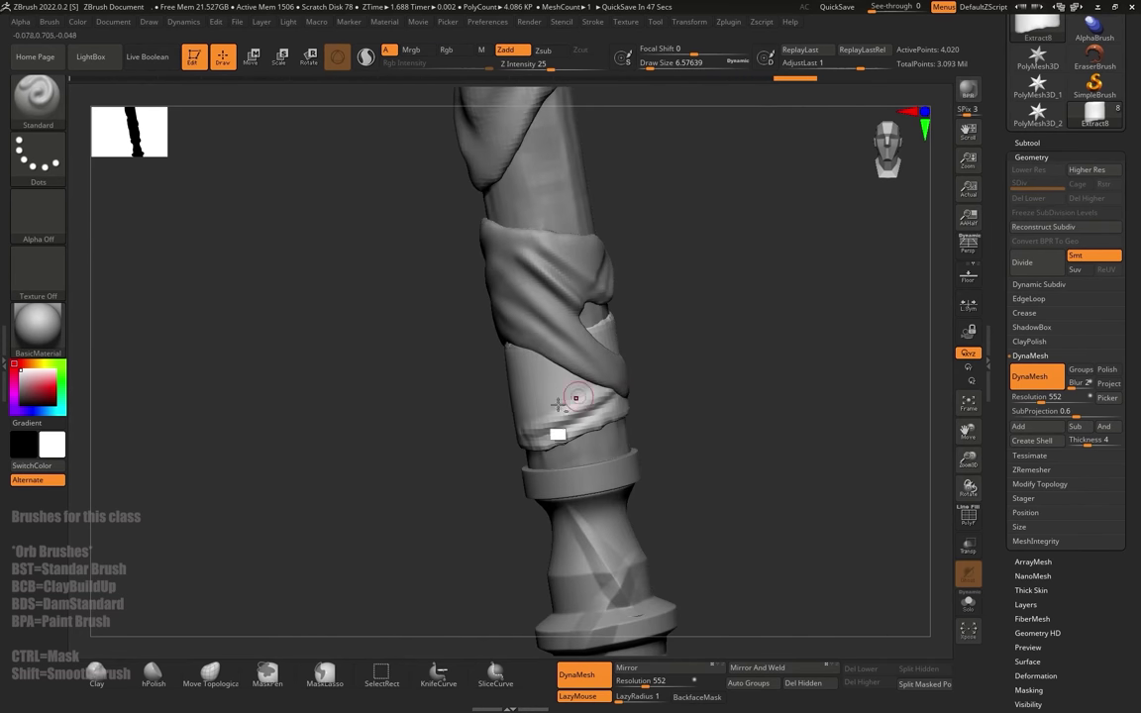
alt+drag(558, 405, 598, 393)
drag(693, 396, 574, 394)
alt+drag(581, 337, 676, 359)
Step: Set the draw size to about 8.4 and sculpt folds around the sides and back of the new band with the Standard brush
key(s)
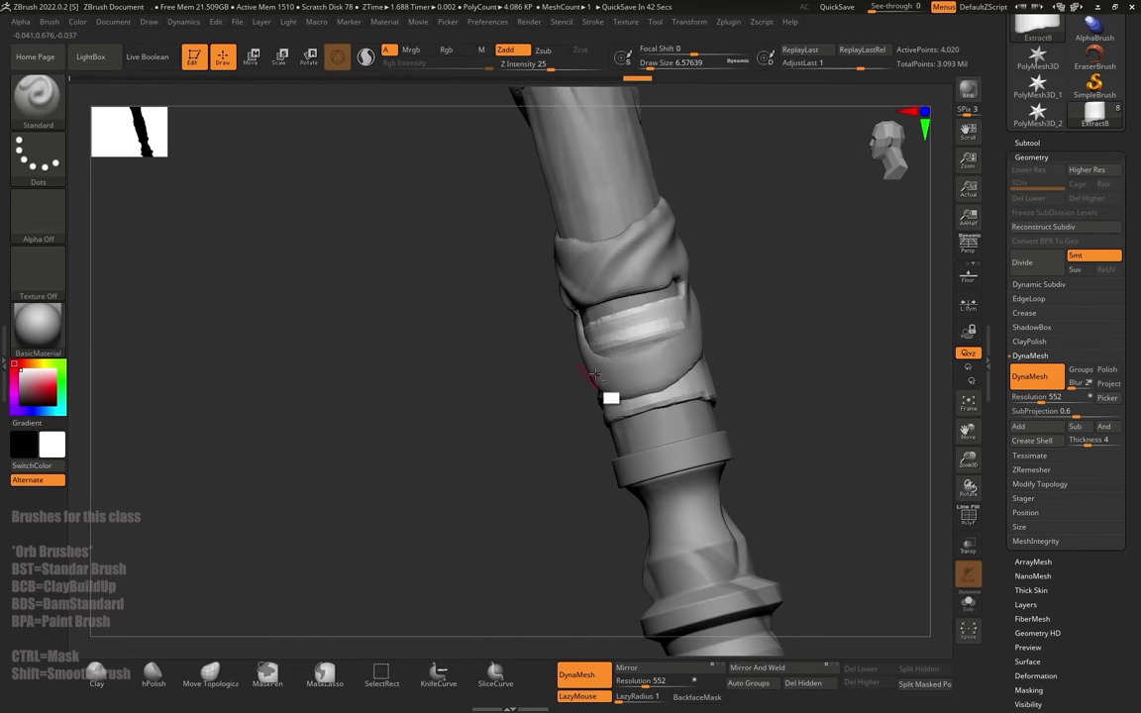
drag(611, 397, 617, 398)
drag(748, 397, 634, 391)
mouse_move(628, 367)
alt+mouse_down()
mouse_move(694, 388)
mouse_move(692, 399)
alt+mouse_up()
drag(535, 406, 485, 402)
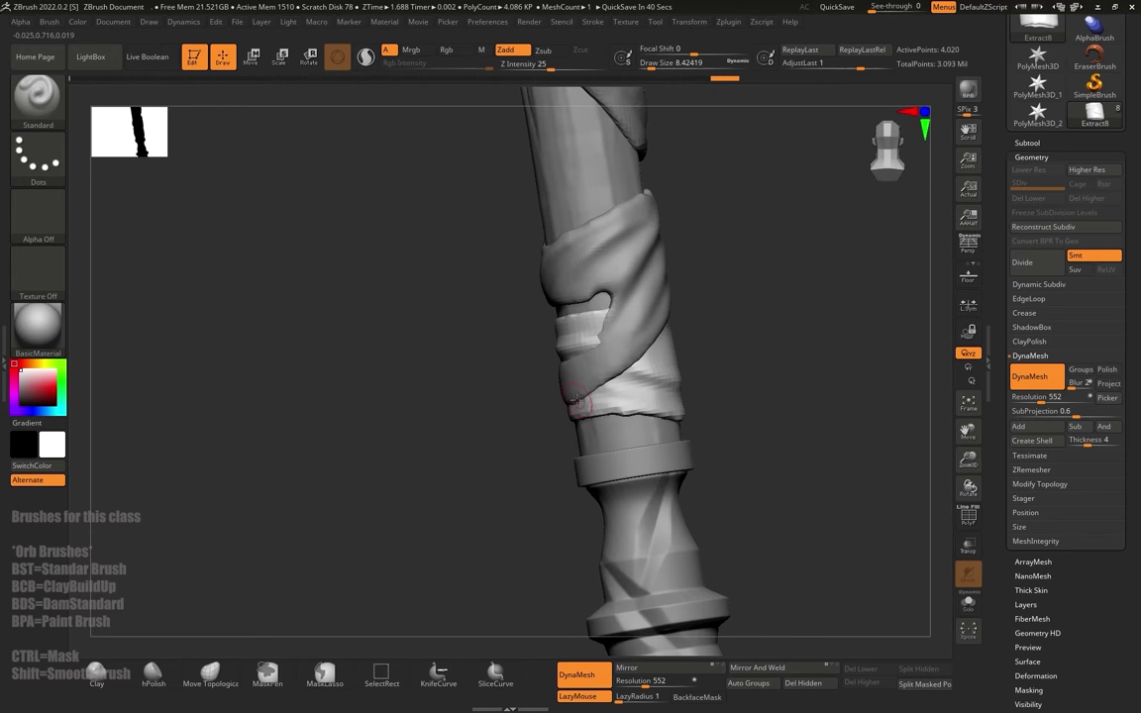
alt+drag(585, 401, 688, 414)
drag(748, 397, 670, 389)
mouse_move(583, 362)
alt+mouse_down()
mouse_move(634, 359)
mouse_move(637, 378)
mouse_move(646, 342)
mouse_move(639, 354)
alt+mouse_up()
mouse_move(728, 396)
alt+mouse_down()
mouse_move(747, 322)
mouse_move(779, 300)
mouse_move(822, 311)
mouse_move(764, 272)
mouse_move(753, 277)
mouse_move(779, 390)
alt+mouse_up()
Step: Review the wraps against the whole axe and make Axe_Blade the active subtool
alt+drag(746, 275, 746, 368)
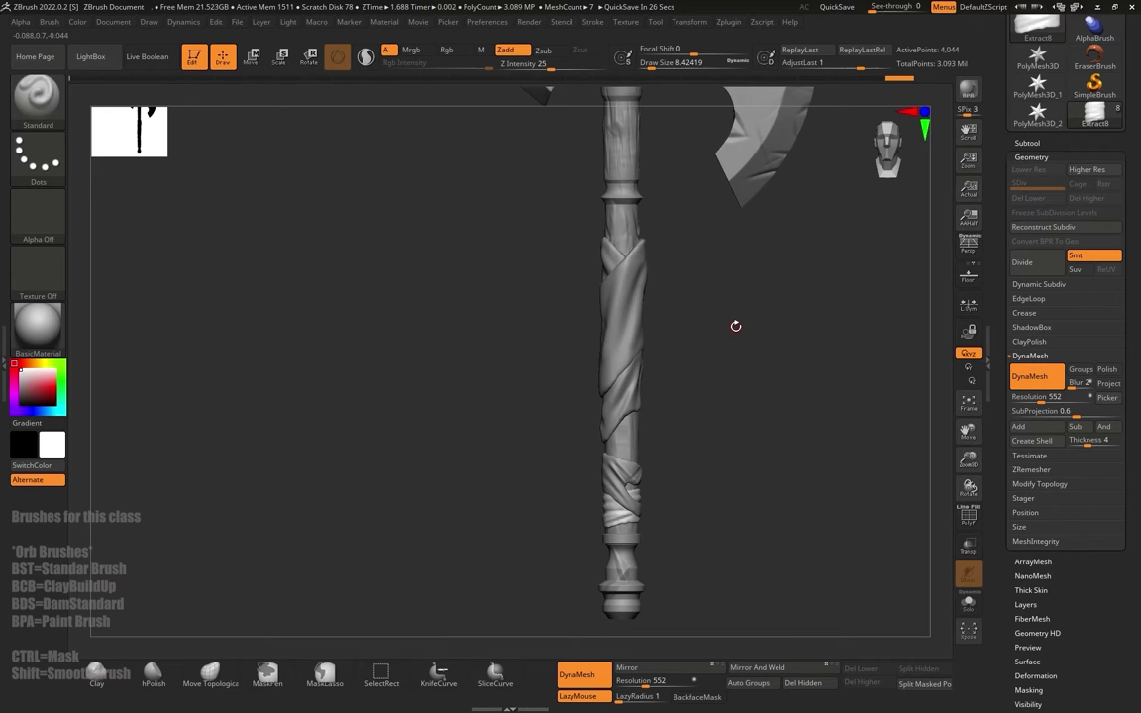
alt+drag(734, 295, 746, 267)
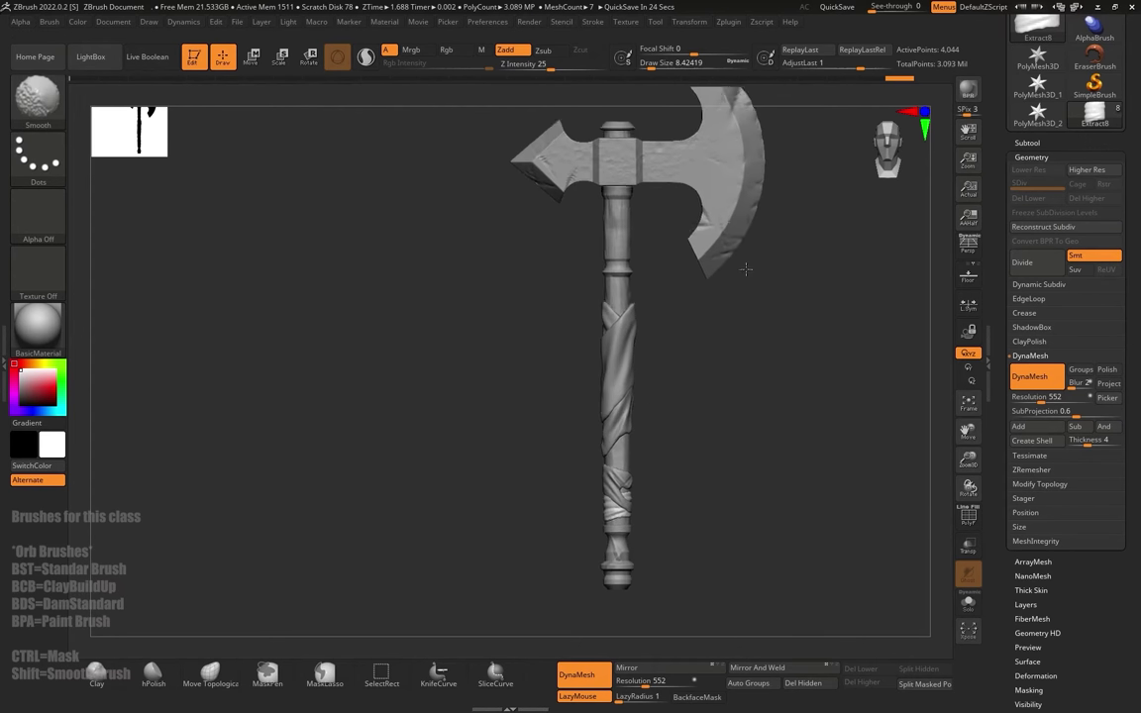
alt+drag(747, 325, 735, 359)
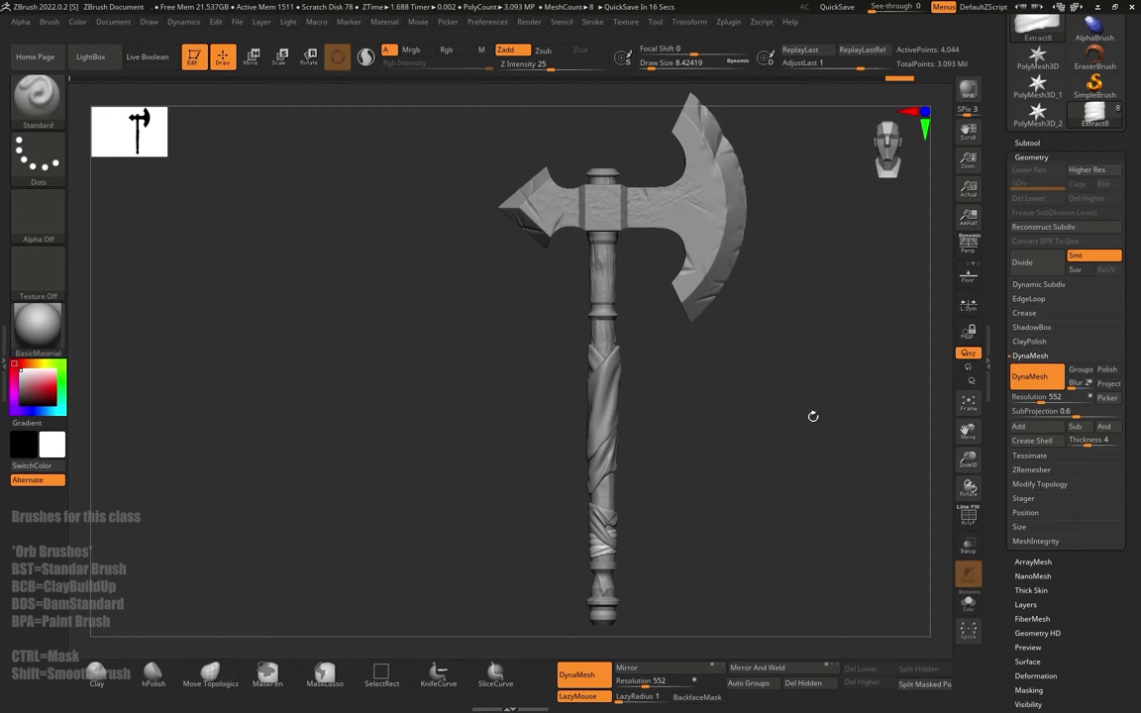
drag(718, 390, 760, 491)
alt+drag(772, 405, 716, 573)
alt+click(704, 329)
alt+drag(770, 323, 853, 374)
drag(855, 501, 837, 500)
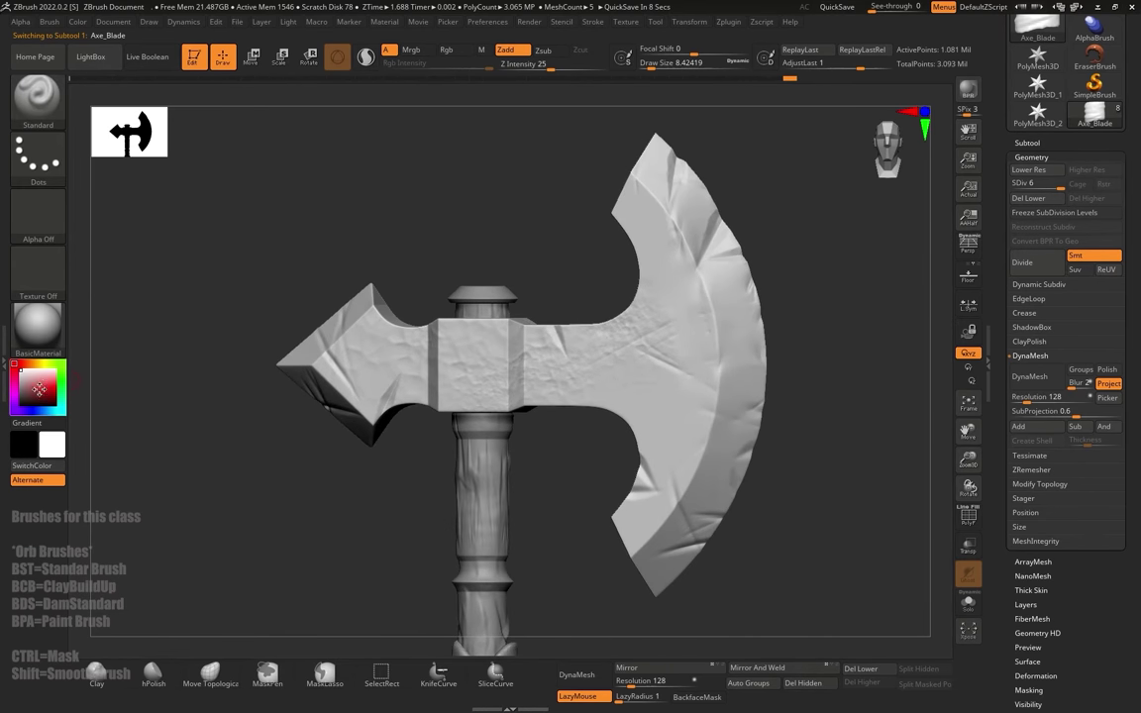
Step: Choose mid-gray RGB 117, 117, 117, enable the Rgb channel at intensity 100 and fill Axe_Blade with the color
mouse_move(39, 389)
mouse_down()
mouse_move(34, 377)
mouse_move(47, 385)
mouse_move(28, 378)
mouse_move(51, 384)
mouse_move(48, 399)
mouse_move(28, 381)
mouse_move(50, 400)
mouse_move(21, 373)
mouse_move(16, 390)
mouse_up()
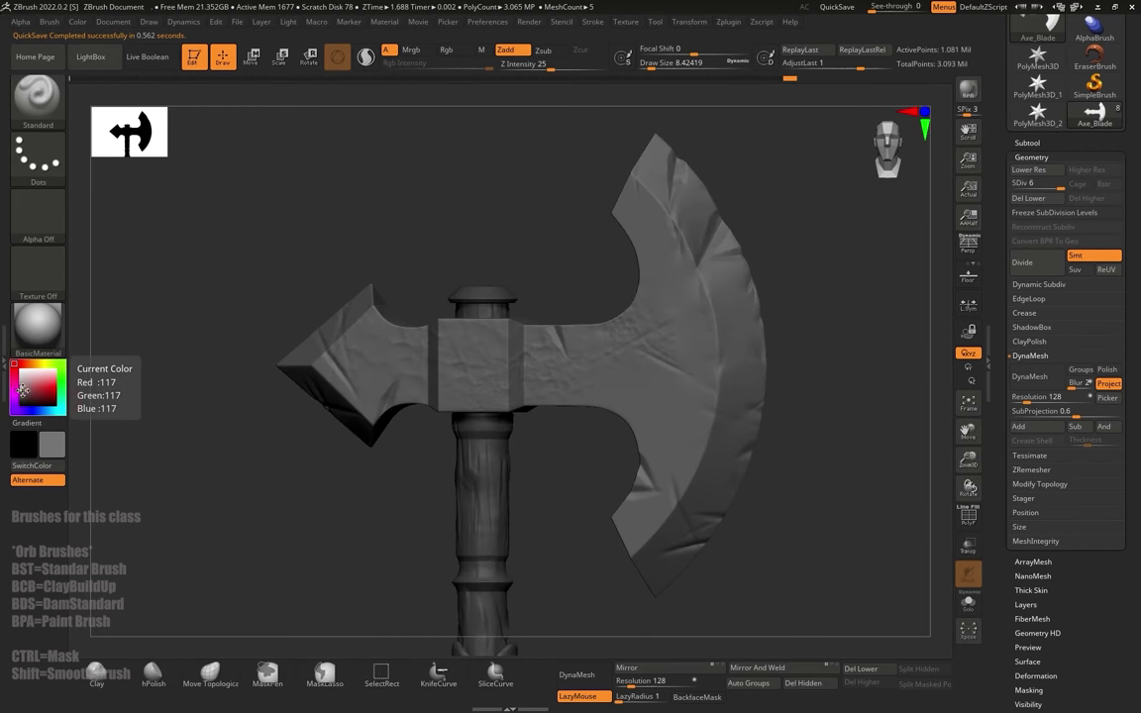
drag(782, 362, 379, 166)
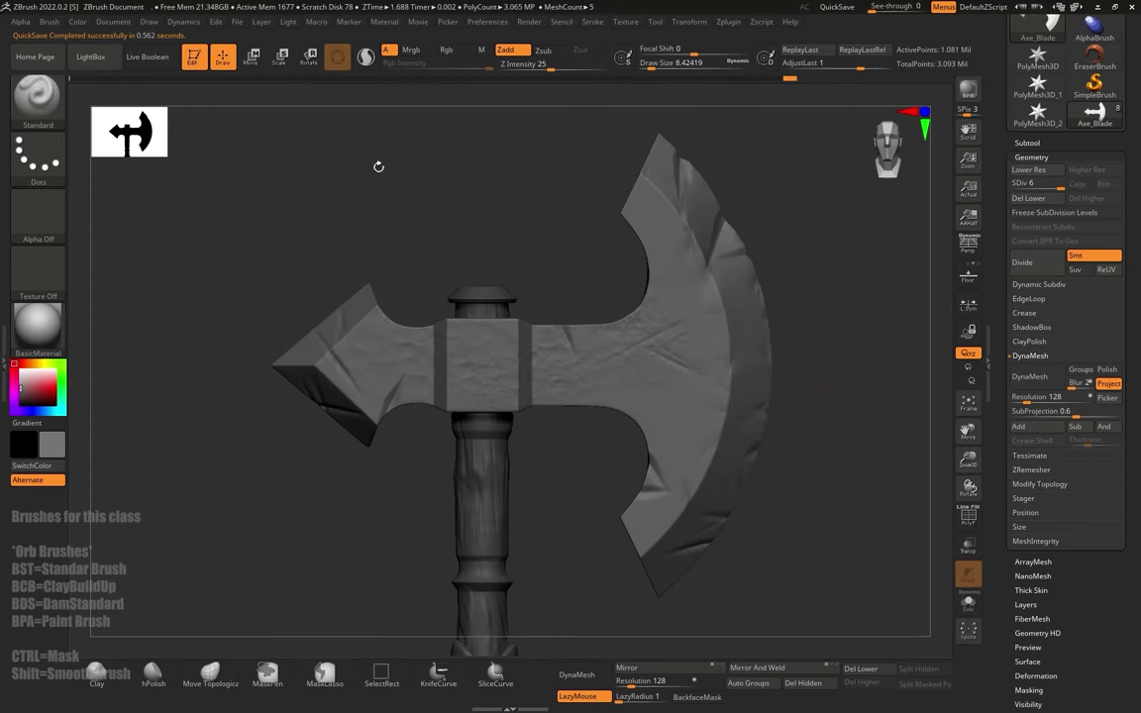
click(82, 24)
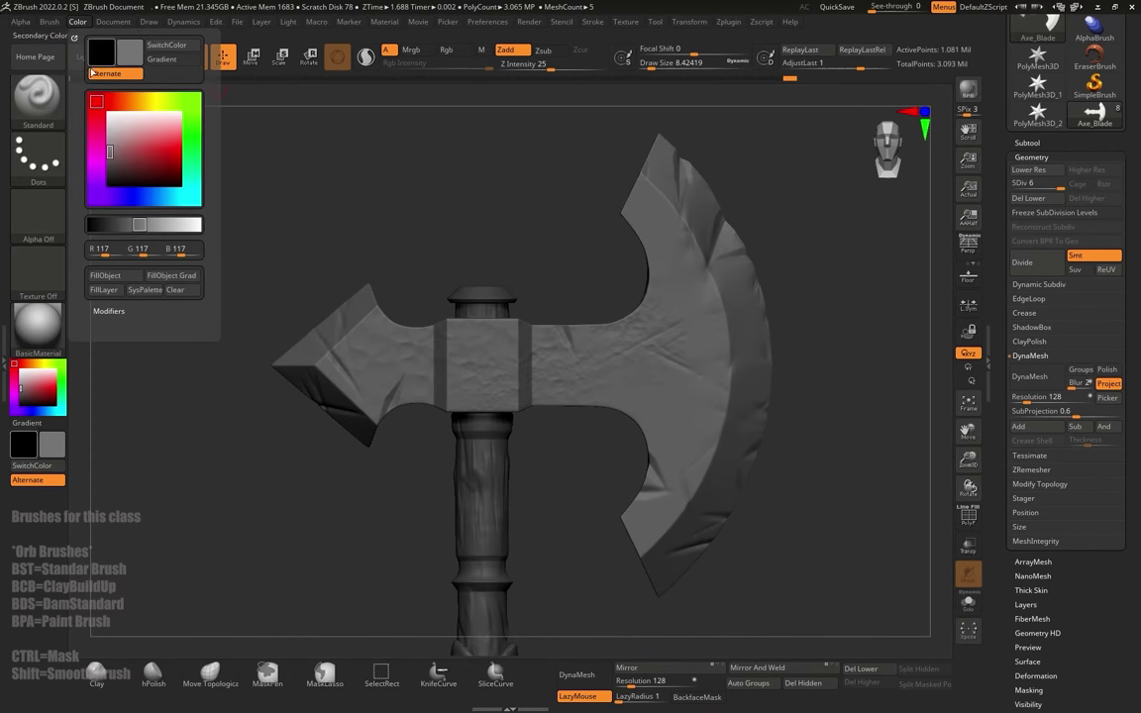
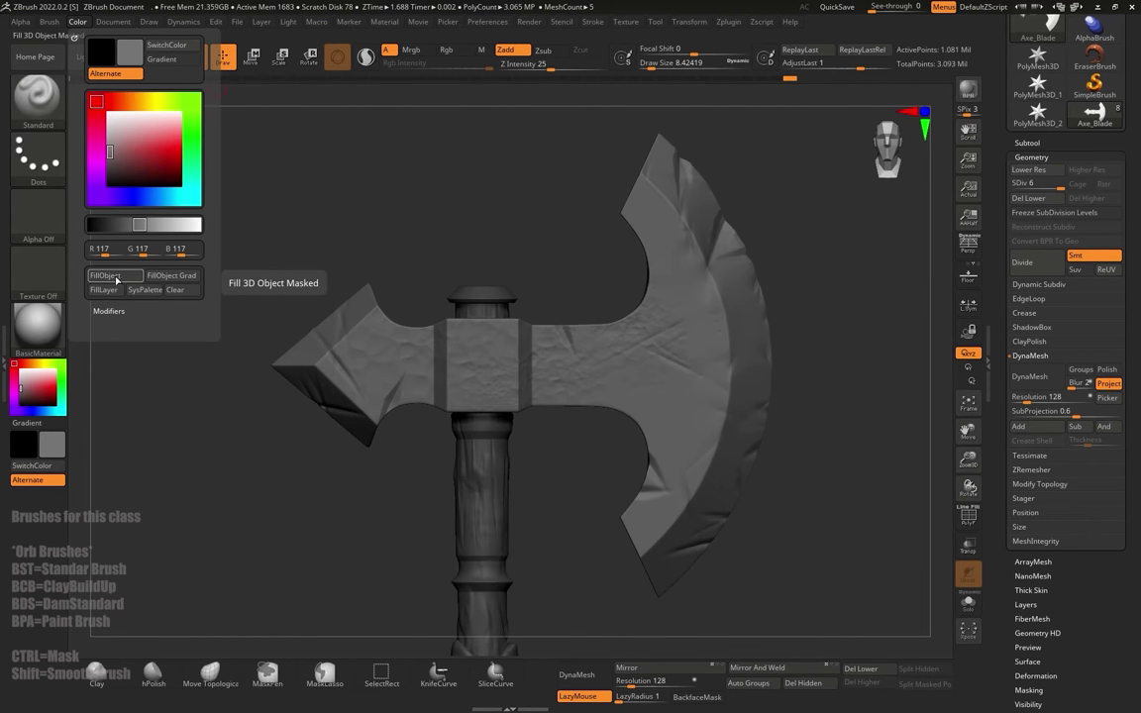
click(456, 51)
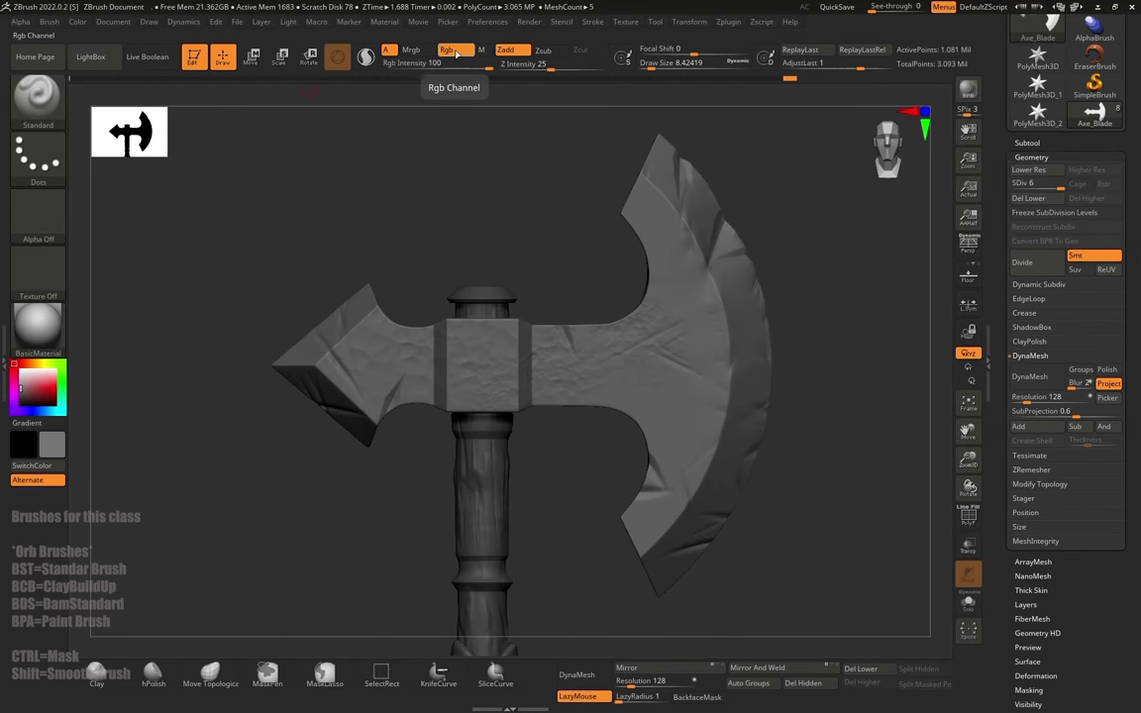
click(80, 22)
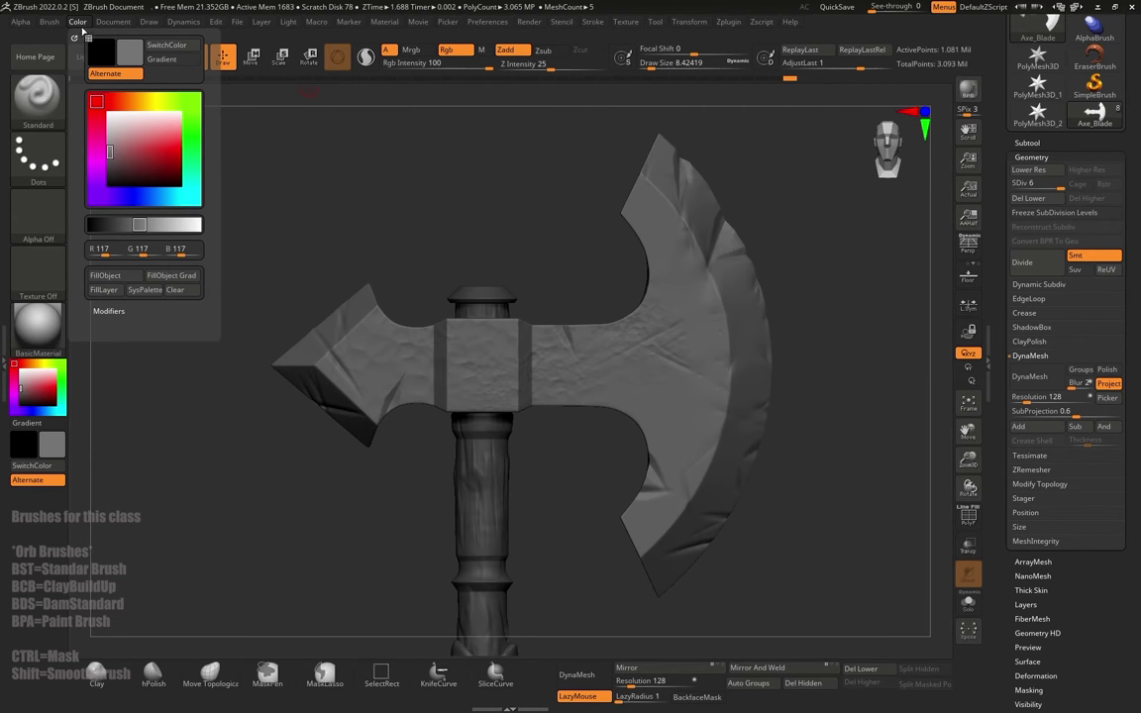
click(106, 279)
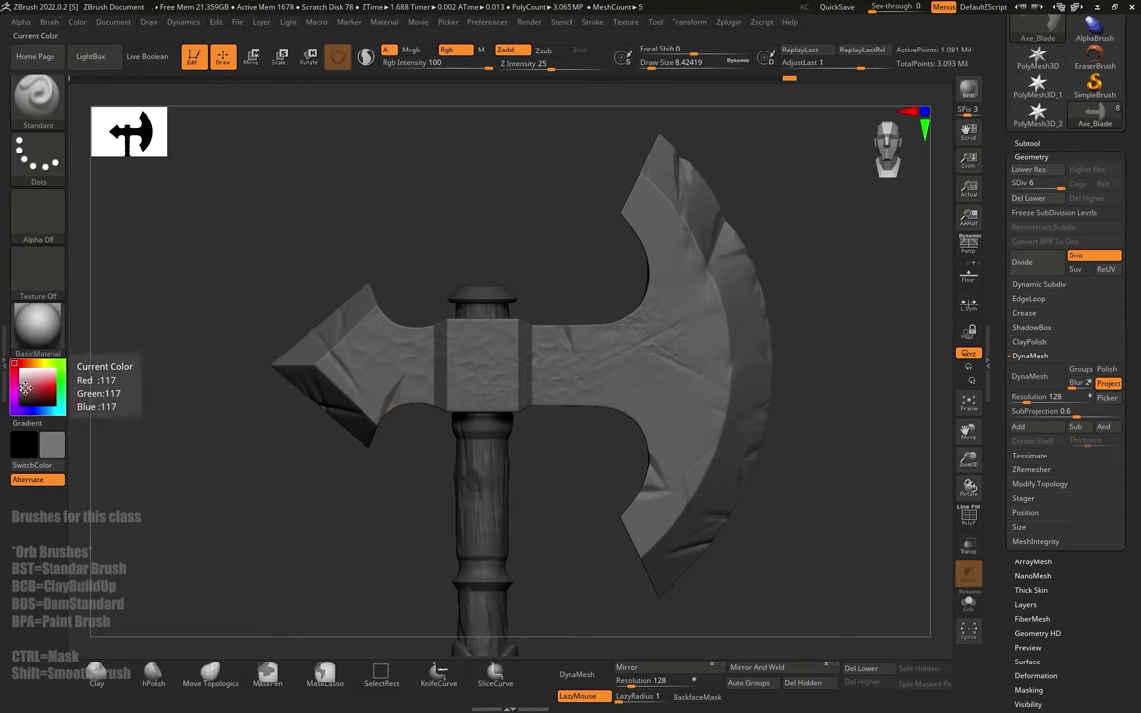
Step: Try a different standard material on the axe and restore BasicMaterial
click(46, 325)
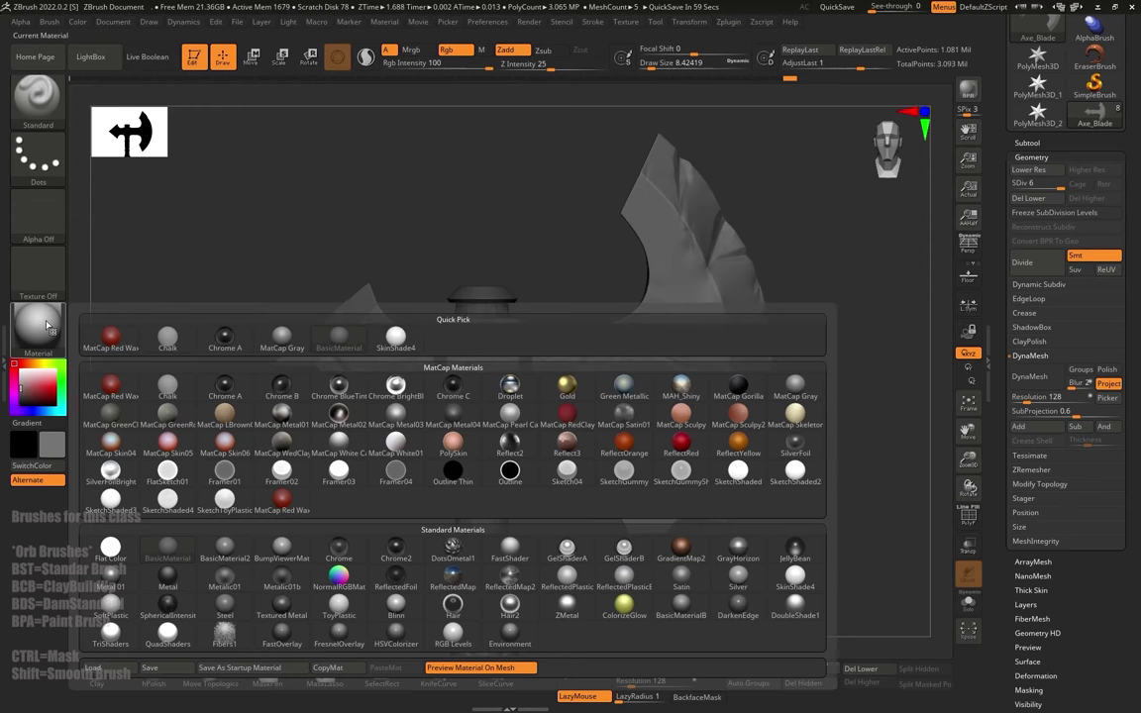
click(50, 347)
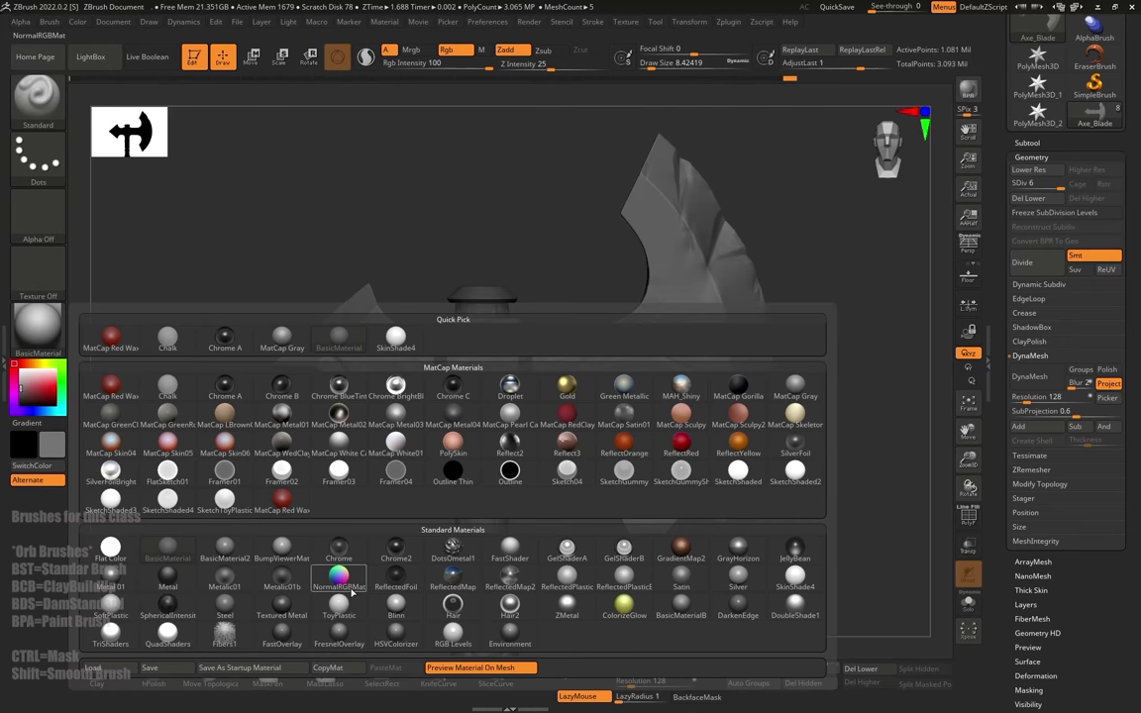
click(697, 555)
drag(806, 569, 832, 541)
click(43, 331)
click(167, 547)
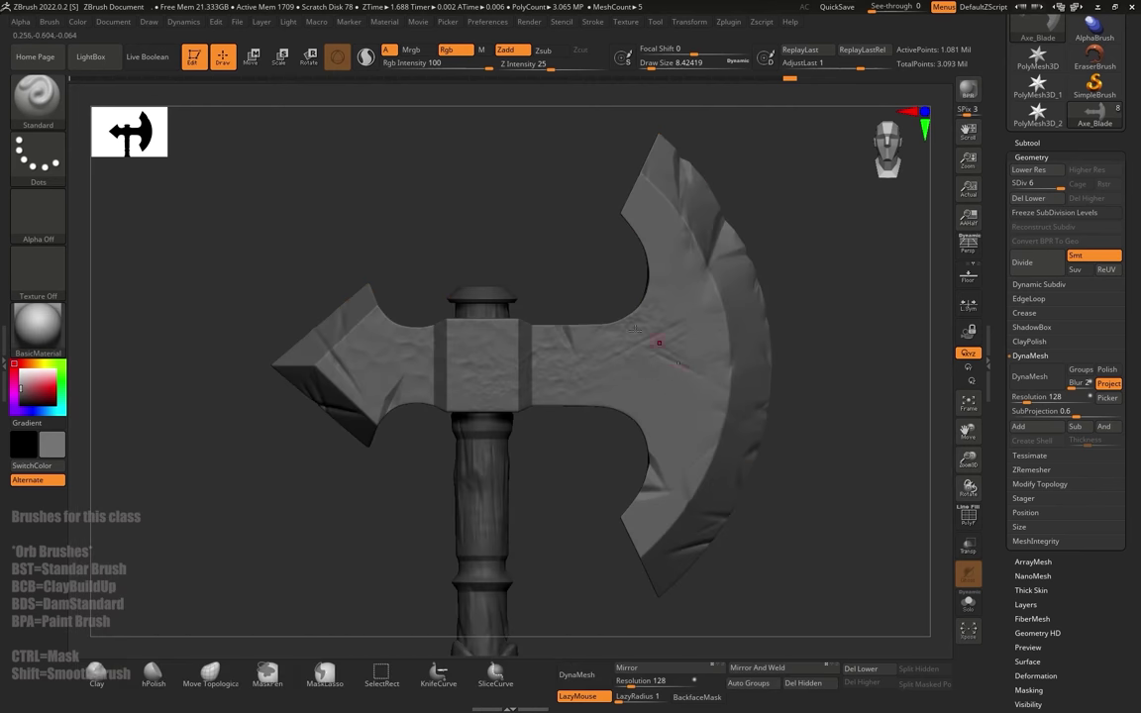
Step: Check the blade's gray fill by switching the current color to a near-white
mouse_move(617, 286)
mouse_down()
mouse_move(620, 326)
mouse_move(626, 298)
mouse_up()
drag(544, 251, 603, 270)
drag(837, 354, 786, 378)
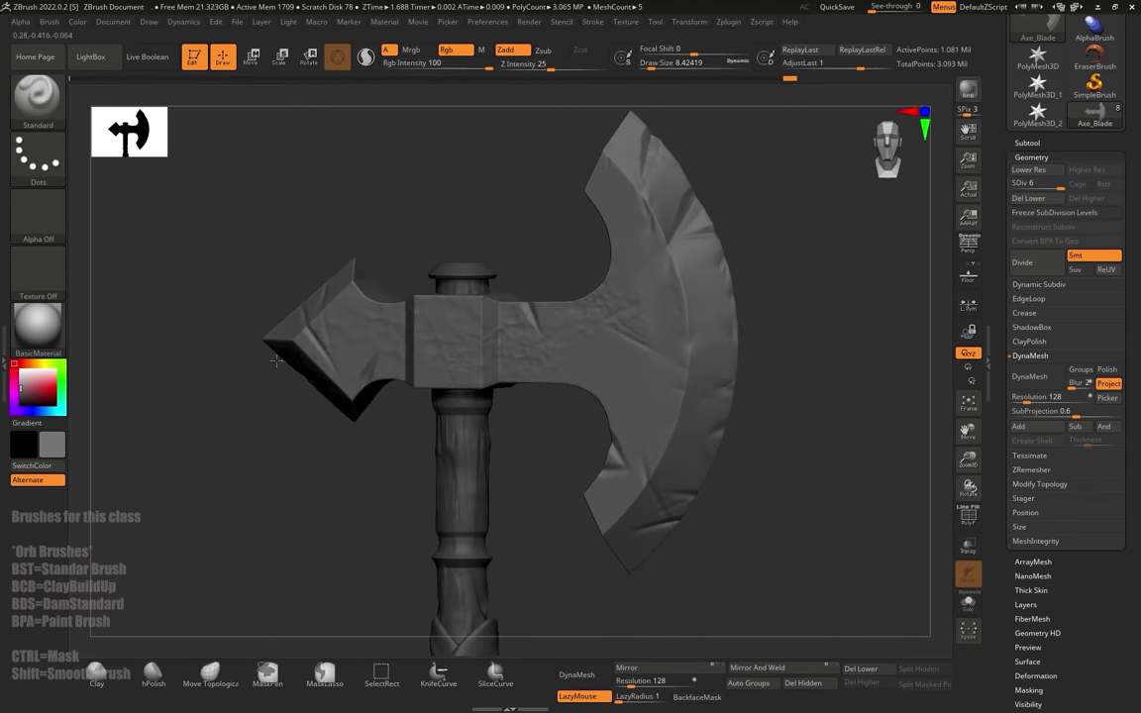
mouse_move(45, 385)
mouse_down()
mouse_move(44, 395)
mouse_move(28, 372)
mouse_up()
click(22, 404)
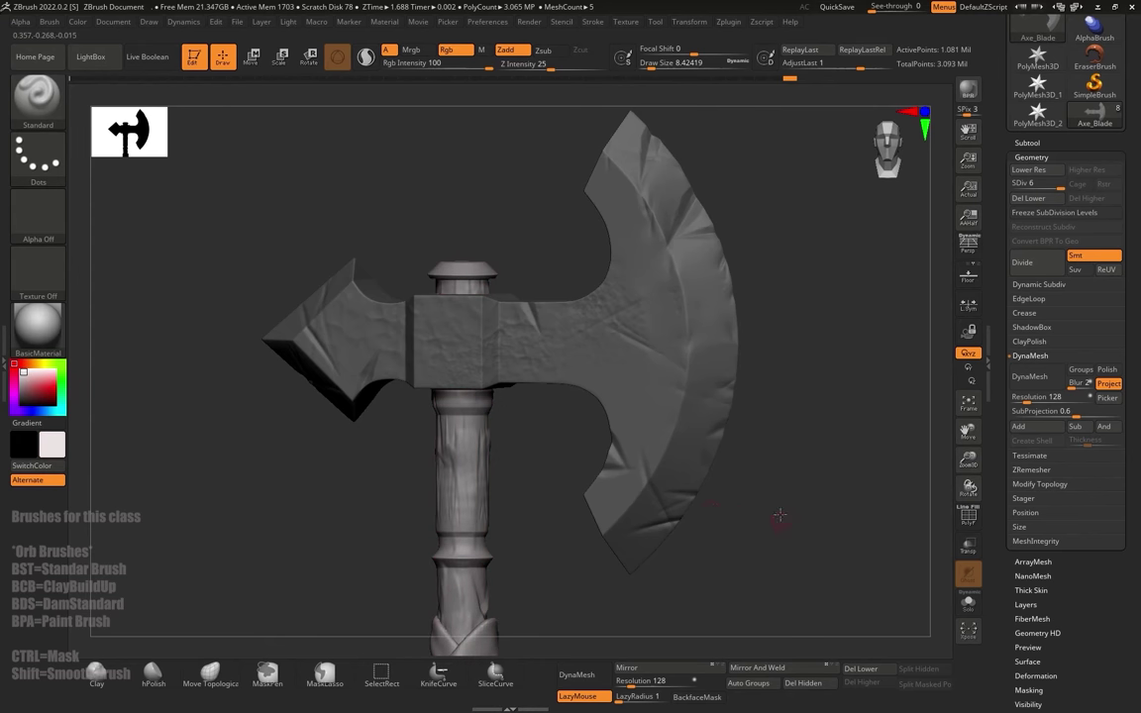
Step: Make Axe_Body the active subtool and isolate it in Solo mode
alt+drag(781, 515, 681, 511)
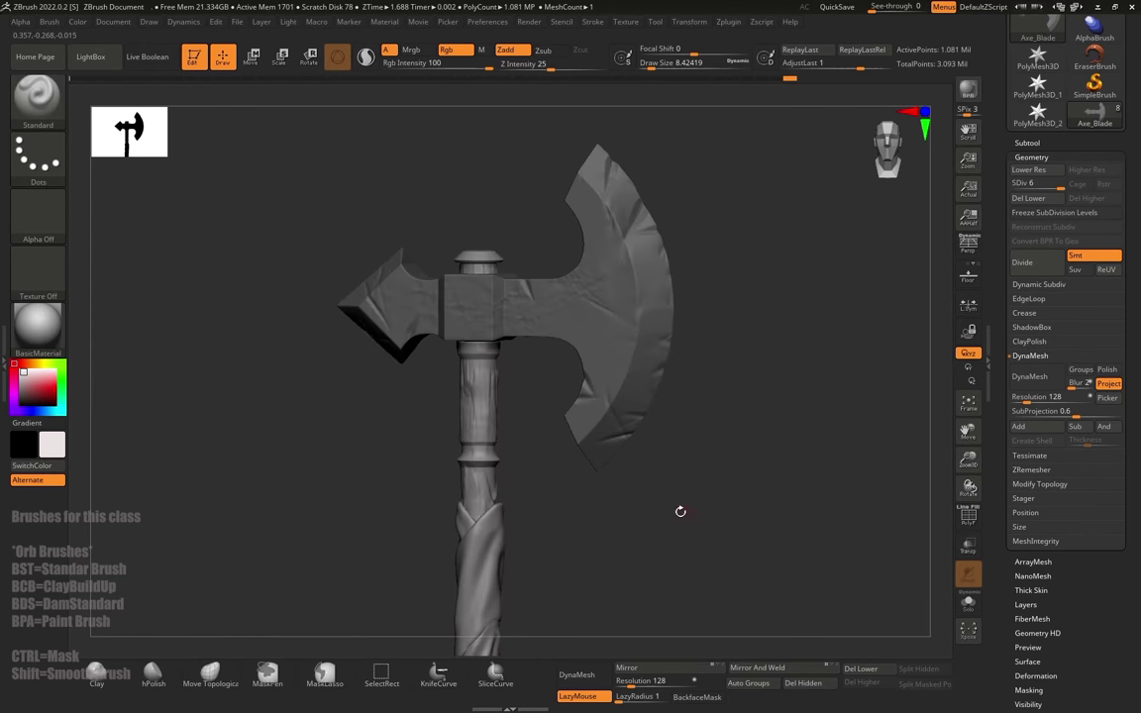
alt+drag(728, 434, 731, 472)
alt+click(495, 453)
mouse_move(697, 510)
alt+mouse_down()
mouse_move(704, 486)
mouse_move(730, 561)
mouse_move(750, 486)
alt+mouse_up()
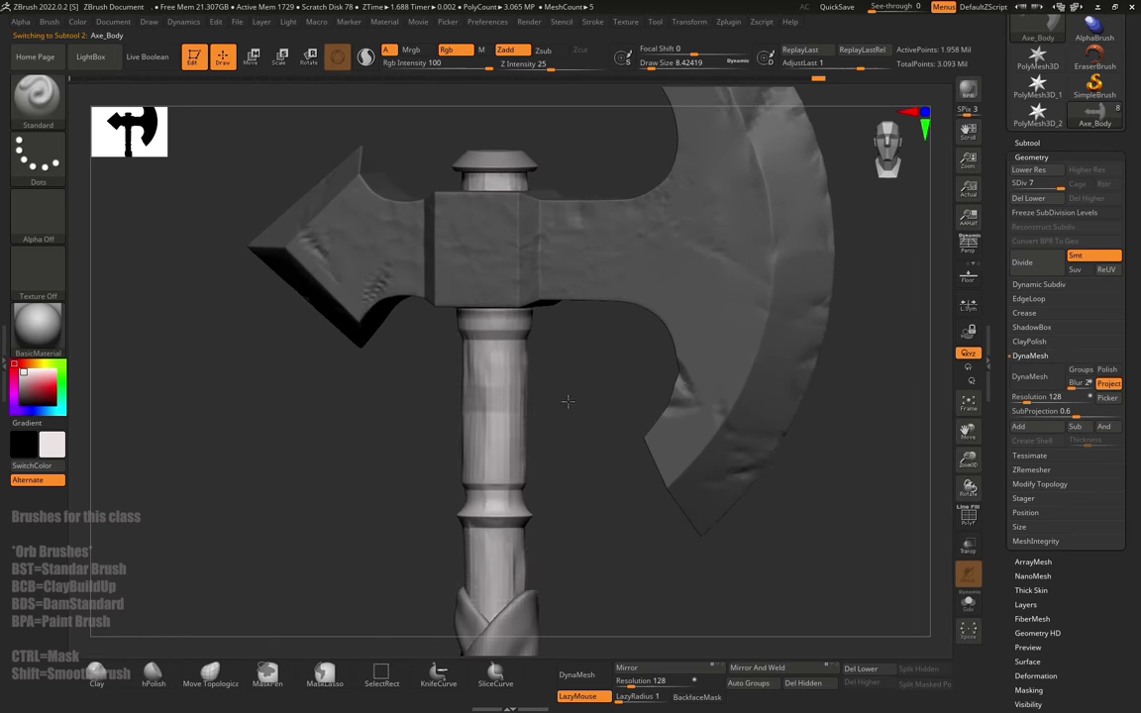
click(975, 607)
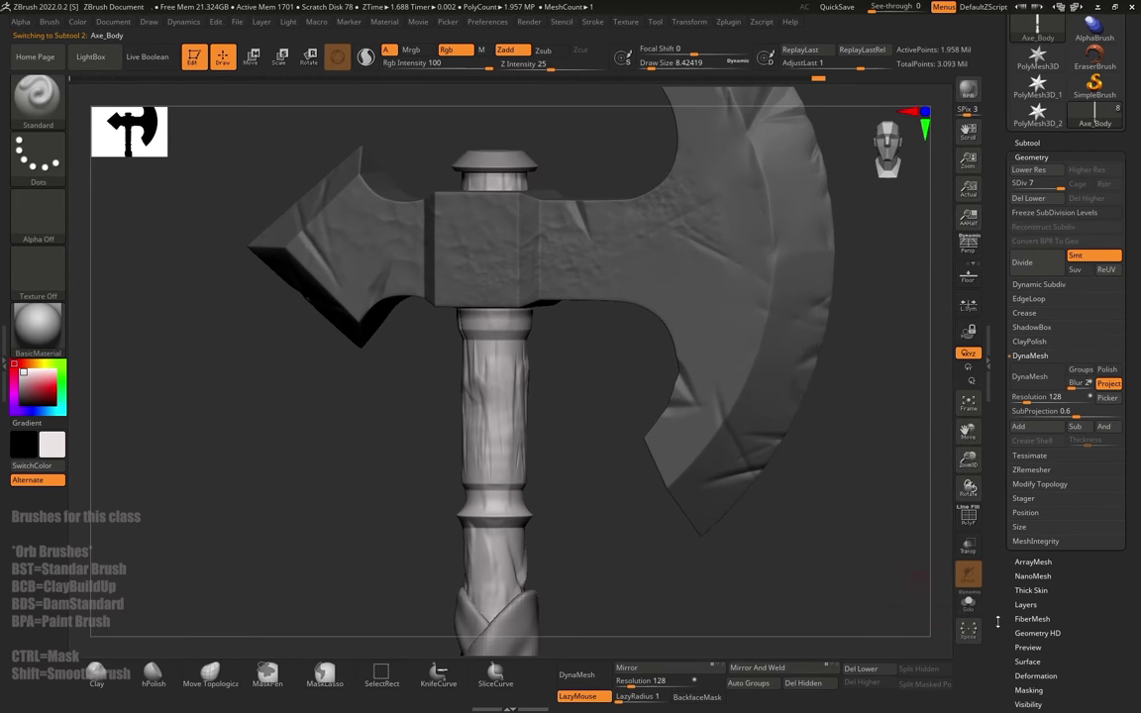
click(971, 605)
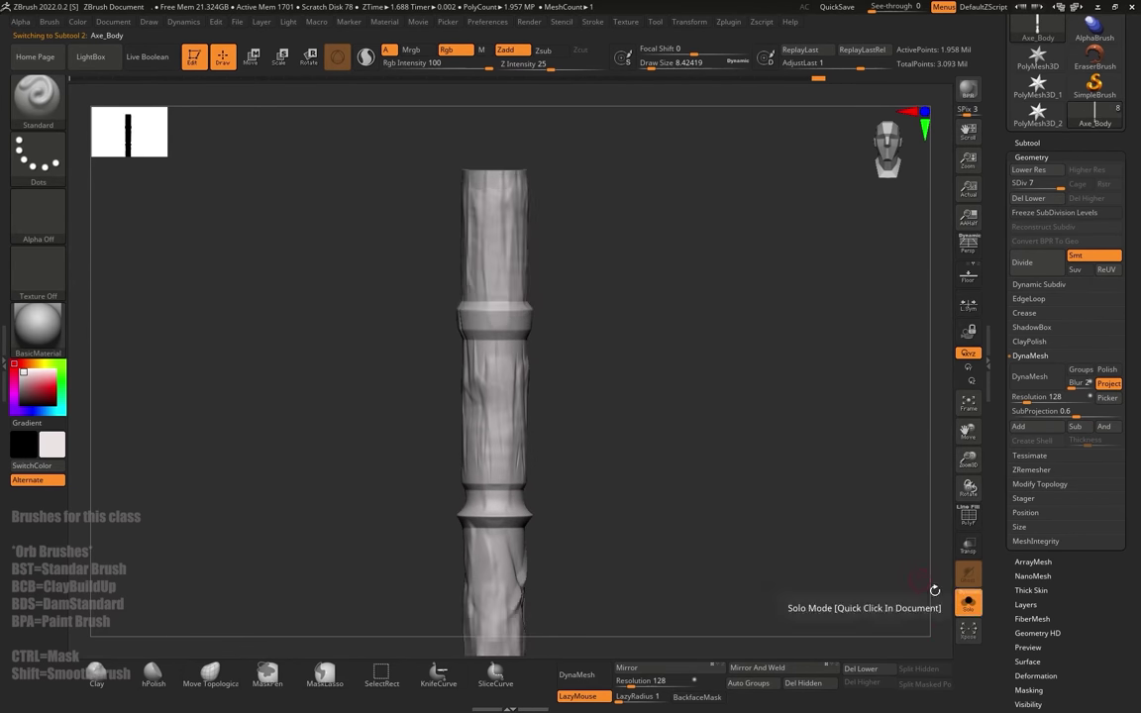
Step: Choose brown RGB 153, 89, 50 and fill Axe_Body with the color
click(29, 364)
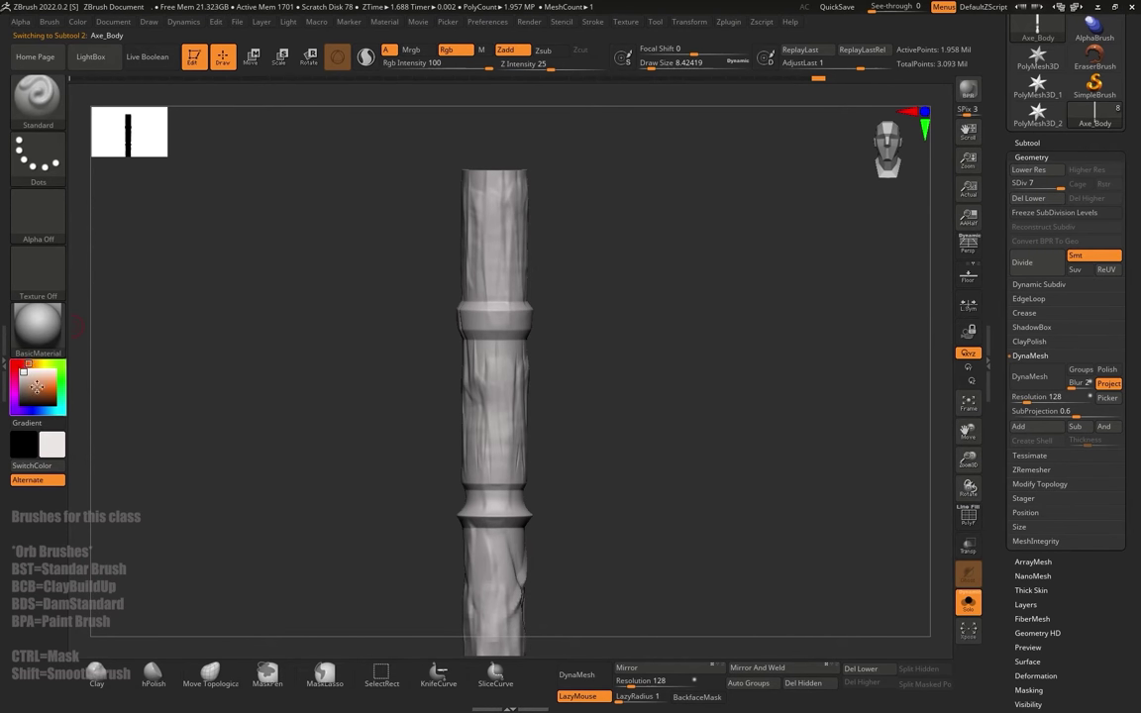
drag(36, 388, 37, 389)
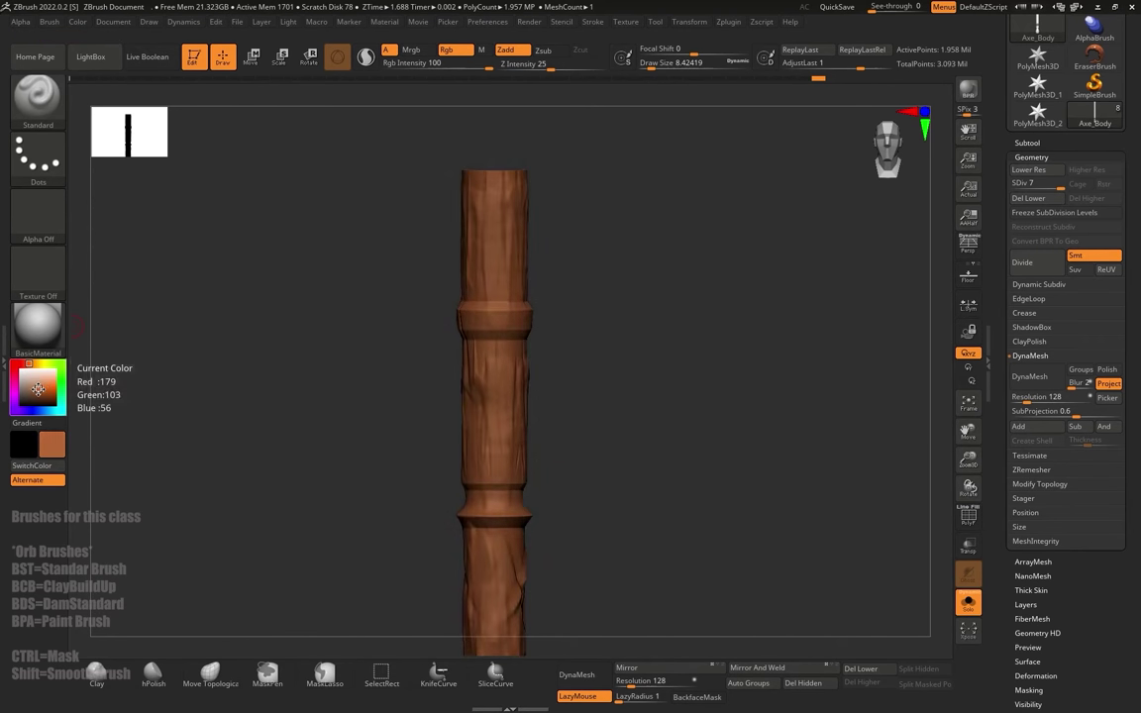
click(37, 391)
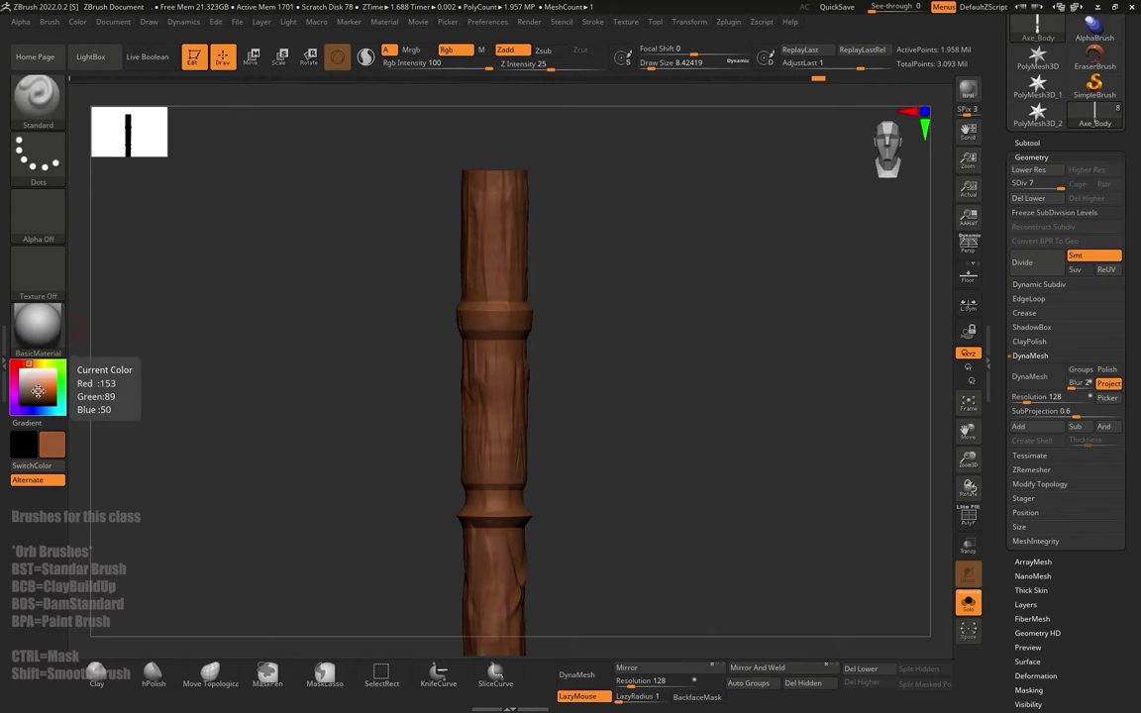
click(85, 25)
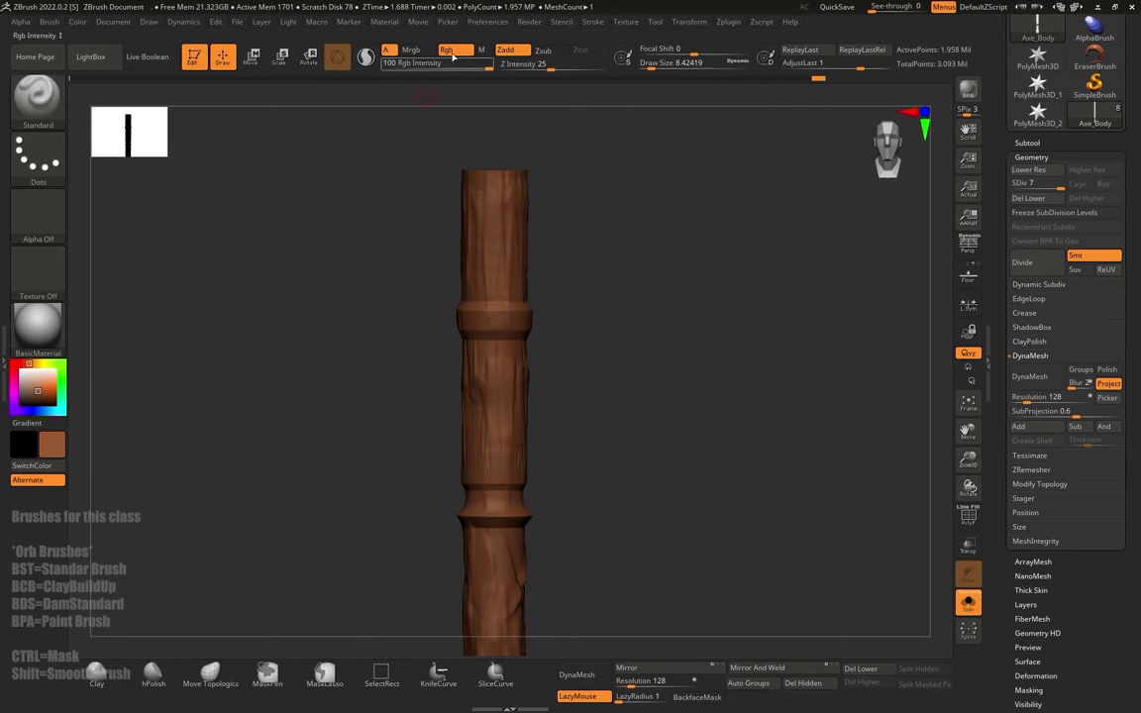
click(81, 24)
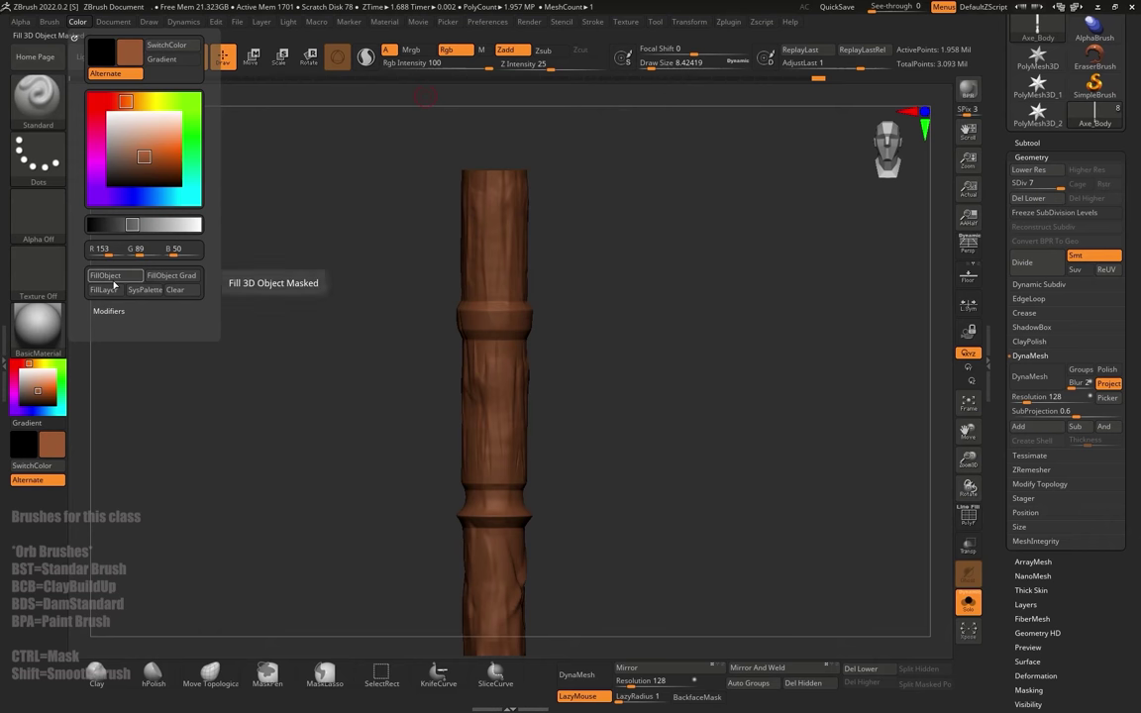
click(112, 280)
Step: Examine the brown fill along the handle from several sides, especially the masked band near its lower end
alt+drag(677, 473, 682, 342)
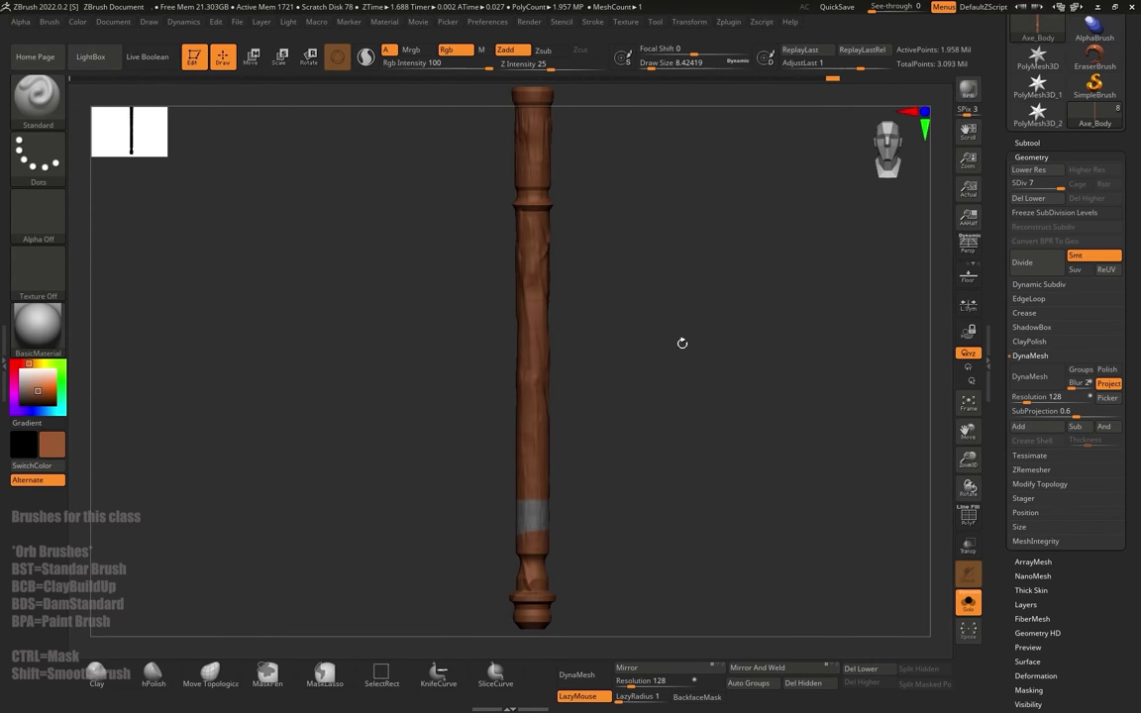
mouse_move(679, 436)
mouse_down()
mouse_move(722, 382)
mouse_move(708, 500)
mouse_up()
mouse_move(708, 500)
mouse_down()
mouse_move(652, 447)
mouse_move(676, 481)
mouse_move(663, 491)
mouse_move(684, 412)
mouse_up()
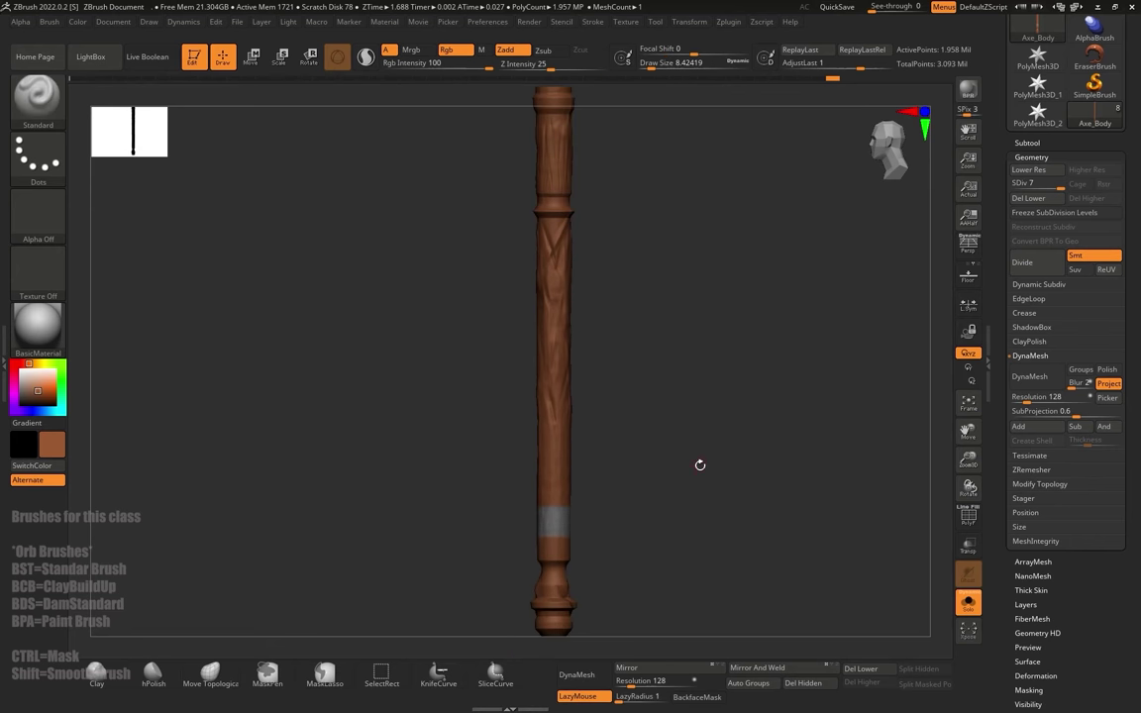
shift+drag(700, 465, 707, 346)
shift+drag(644, 387, 593, 385)
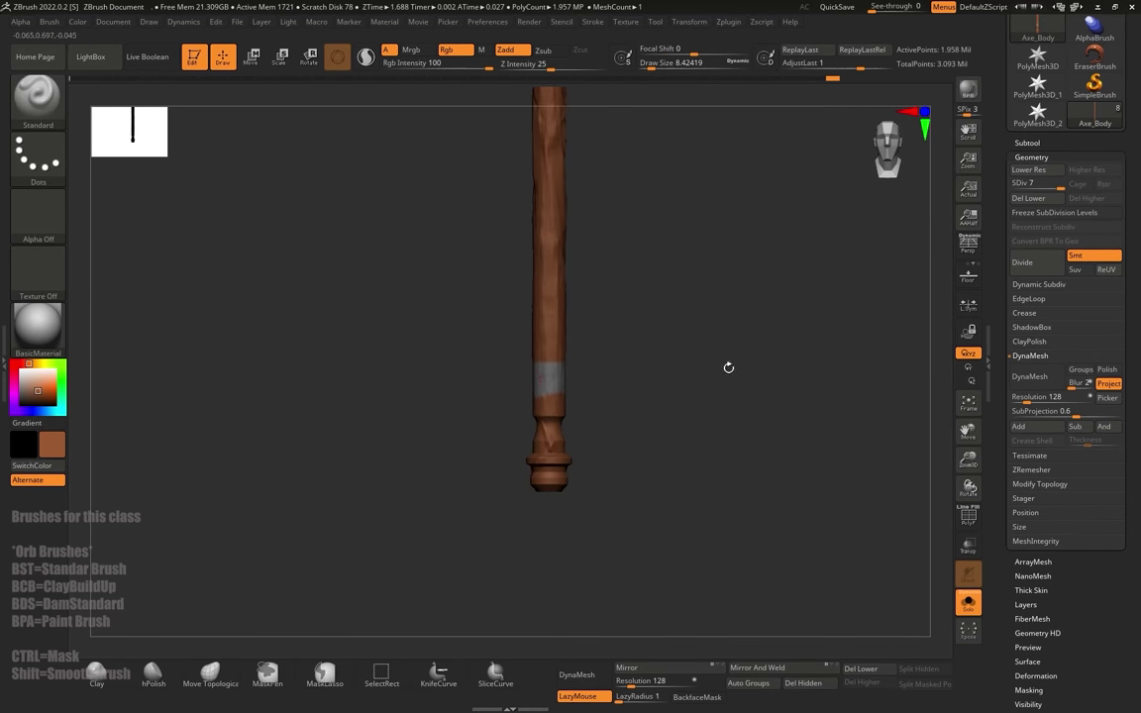
alt+drag(730, 367, 713, 564)
mouse_move(760, 471)
mouse_down()
mouse_move(712, 431)
mouse_move(710, 458)
mouse_up()
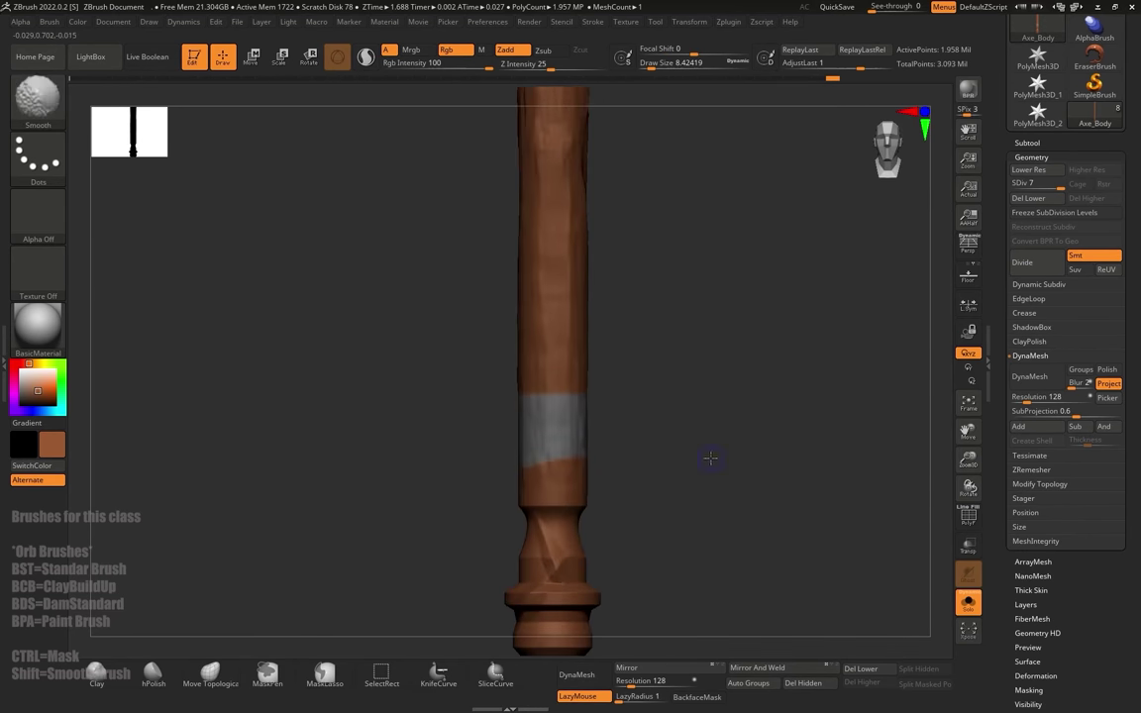
mouse_move(768, 505)
alt+mouse_down()
mouse_move(752, 433)
mouse_move(731, 482)
mouse_move(709, 397)
mouse_move(673, 372)
mouse_move(641, 430)
alt+mouse_up()
Step: Undo the brown fill, switch the current color to white and clear the mask on Axe_Body's lower band
key(ctrl+z)
key(ctrl+z)
drag(38, 388, 13, 358)
alt+drag(682, 478, 613, 446)
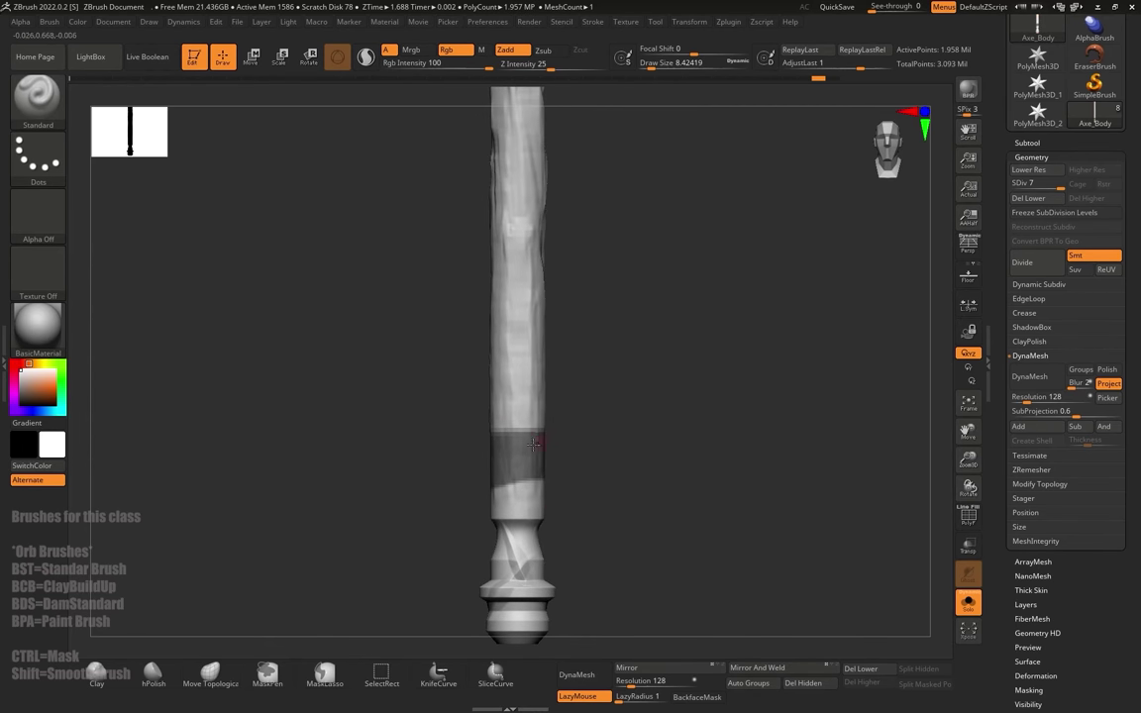
alt+drag(800, 461, 698, 461)
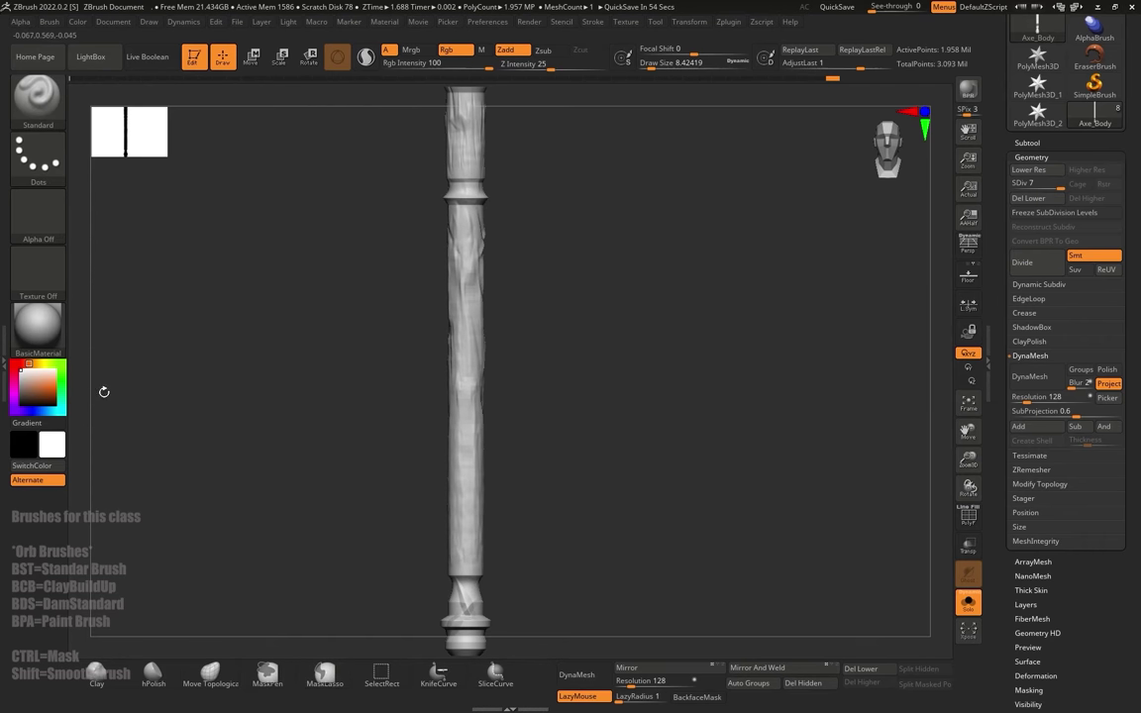
Step: Fill Axe_Body with brown RGB 148, 80, 38 and turn off Solo mode to show the whole axe
click(40, 379)
click(43, 383)
click(41, 389)
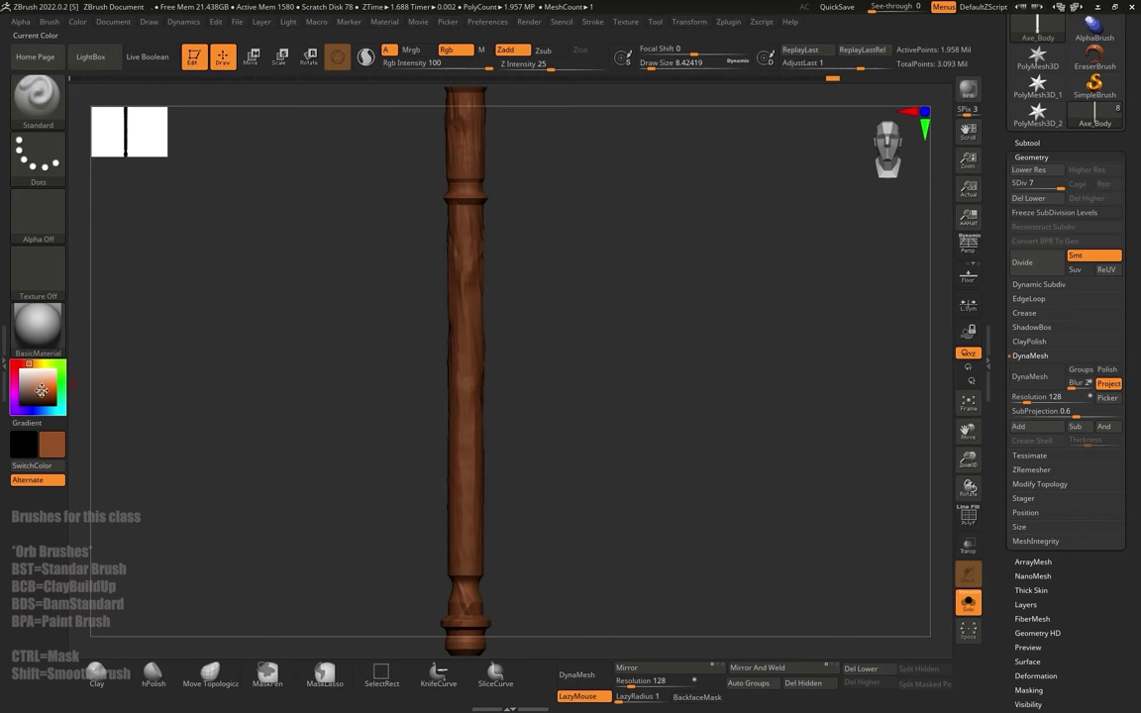
click(77, 22)
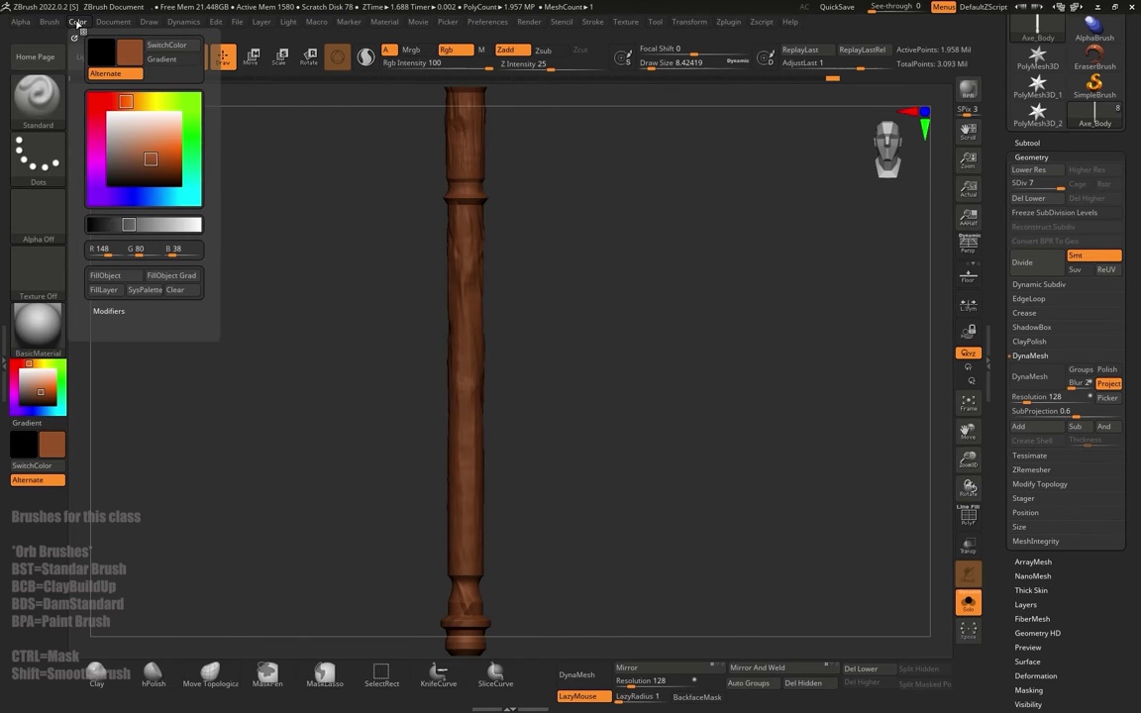
click(120, 279)
alt+drag(850, 463, 605, 402)
click(968, 603)
alt+drag(743, 471, 635, 519)
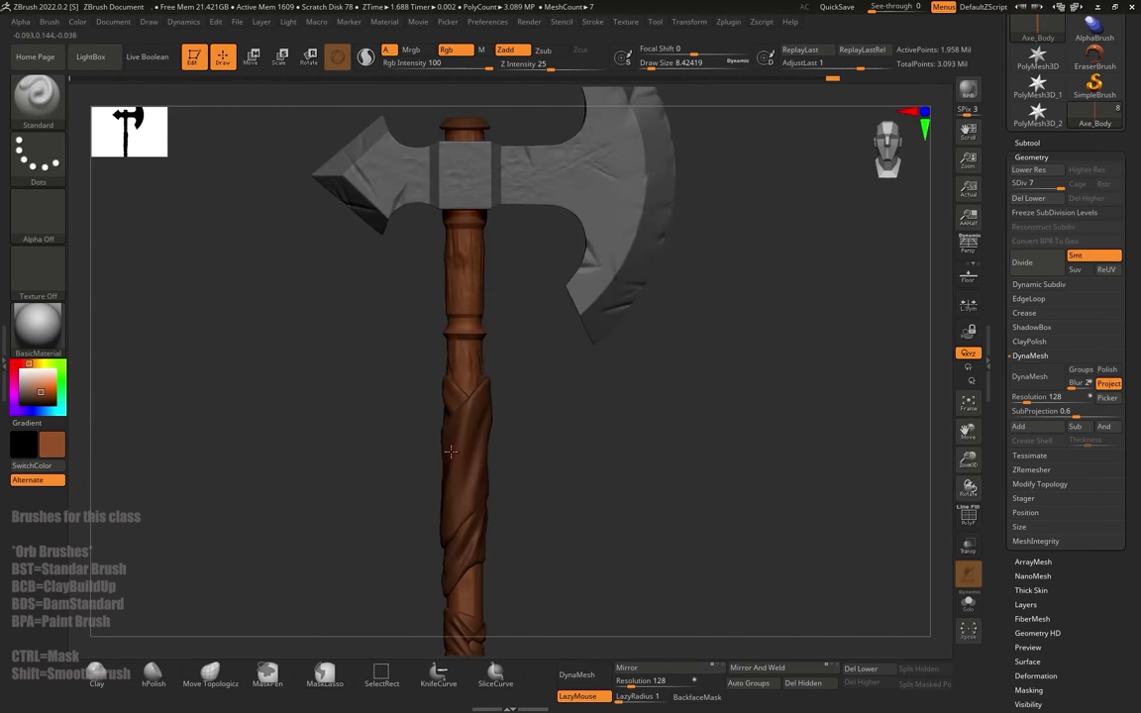
Step: Make the Extract2 cloth wrap the active subtool and fill it with red RGB 224, 43, 43
alt+click(474, 477)
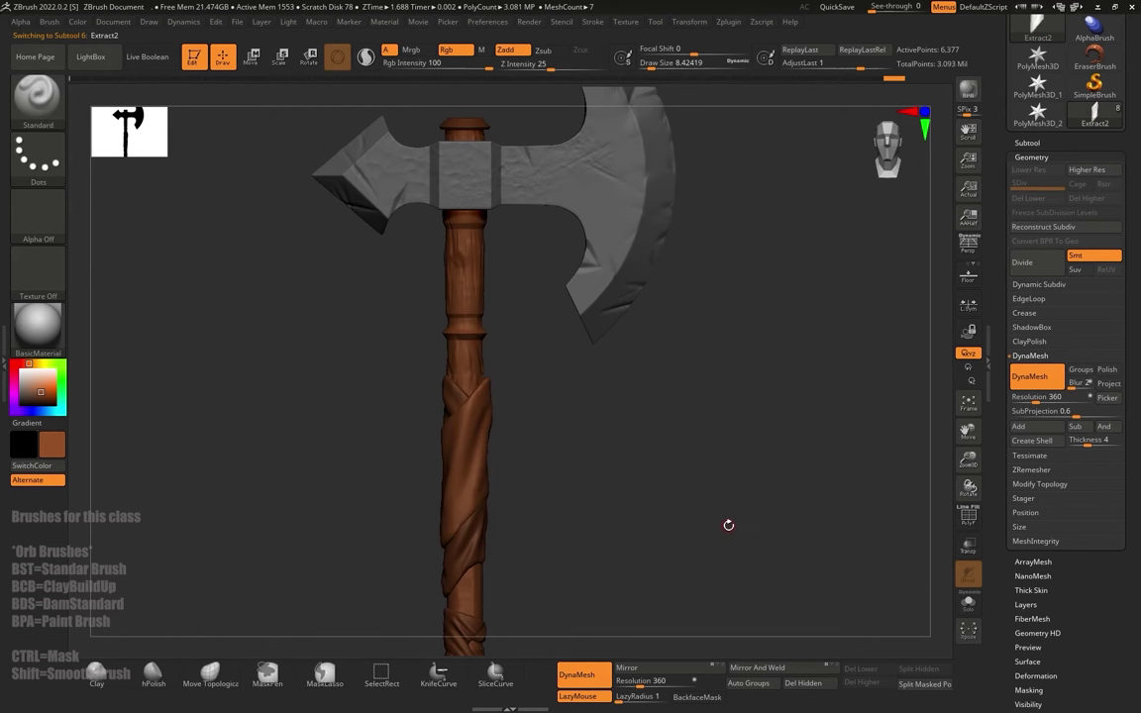
click(16, 365)
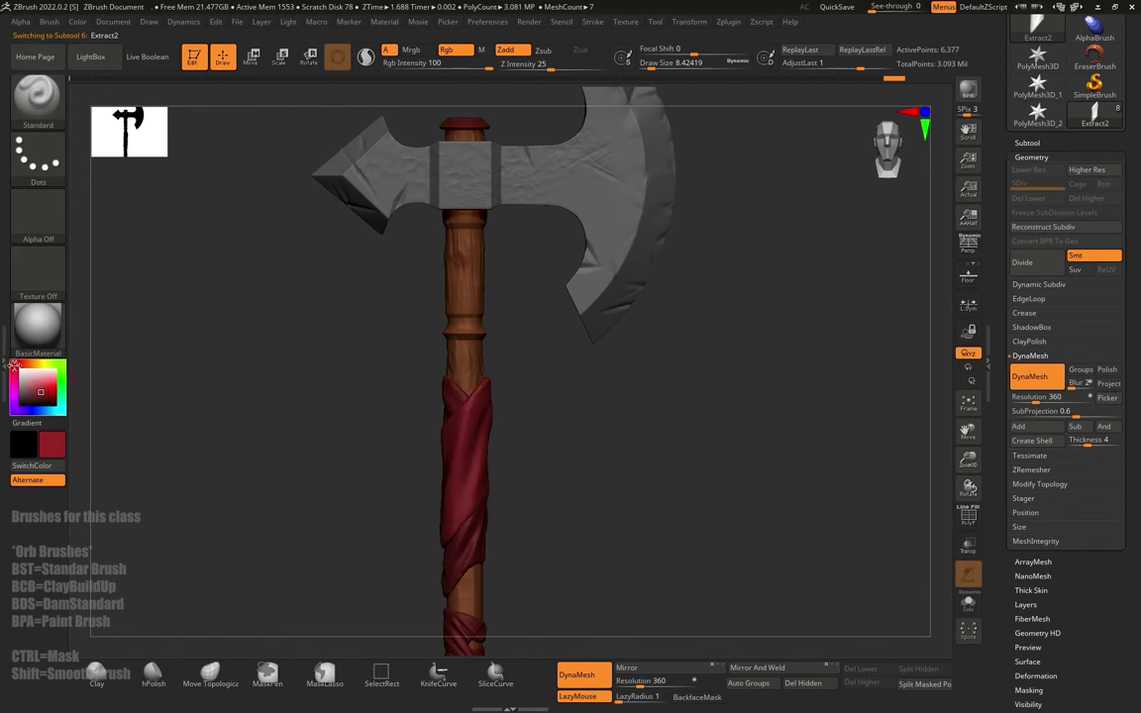
alt+drag(678, 456, 691, 469)
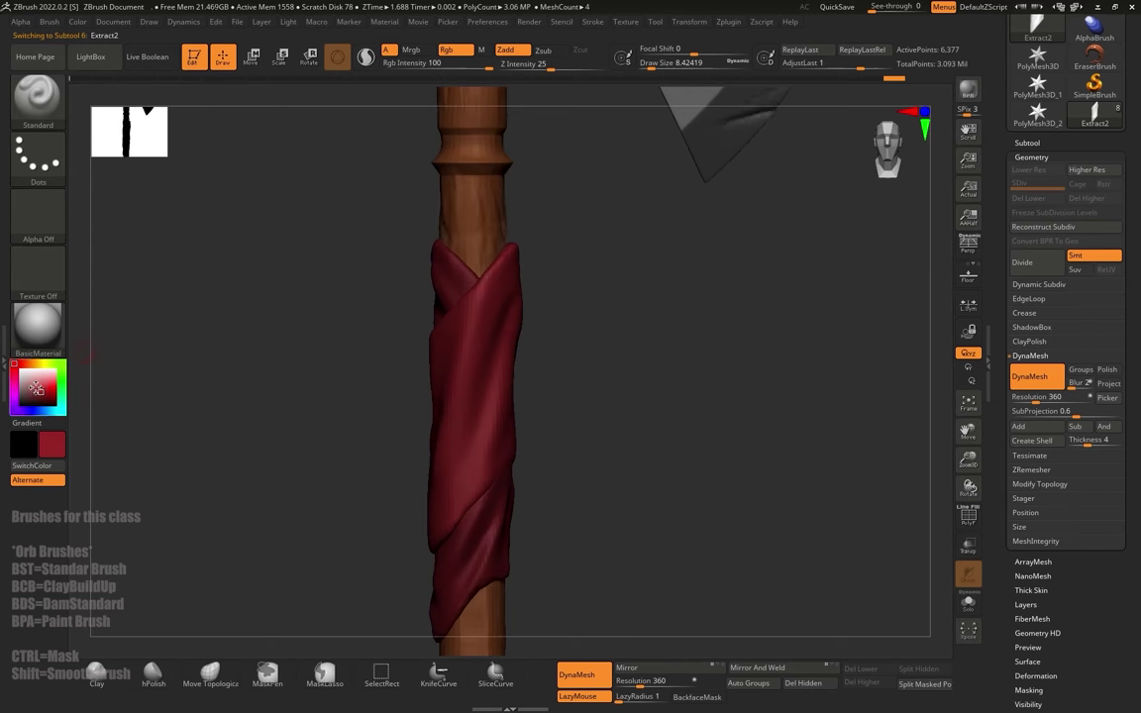
drag(39, 384, 46, 386)
click(77, 22)
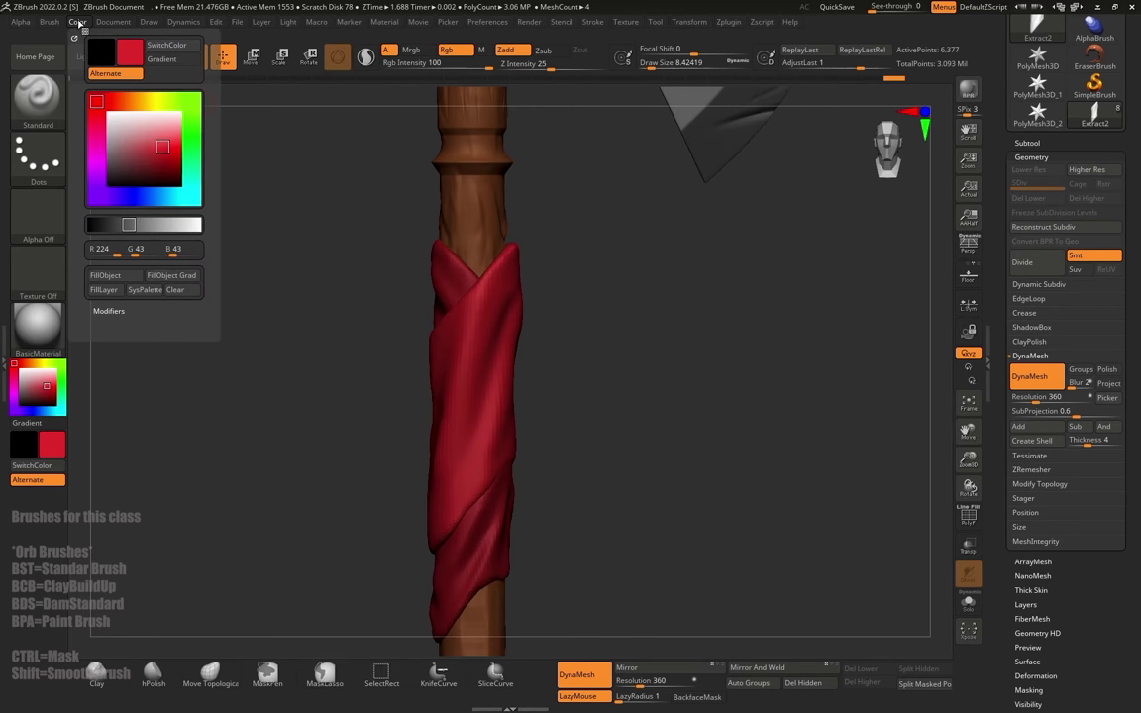
click(132, 281)
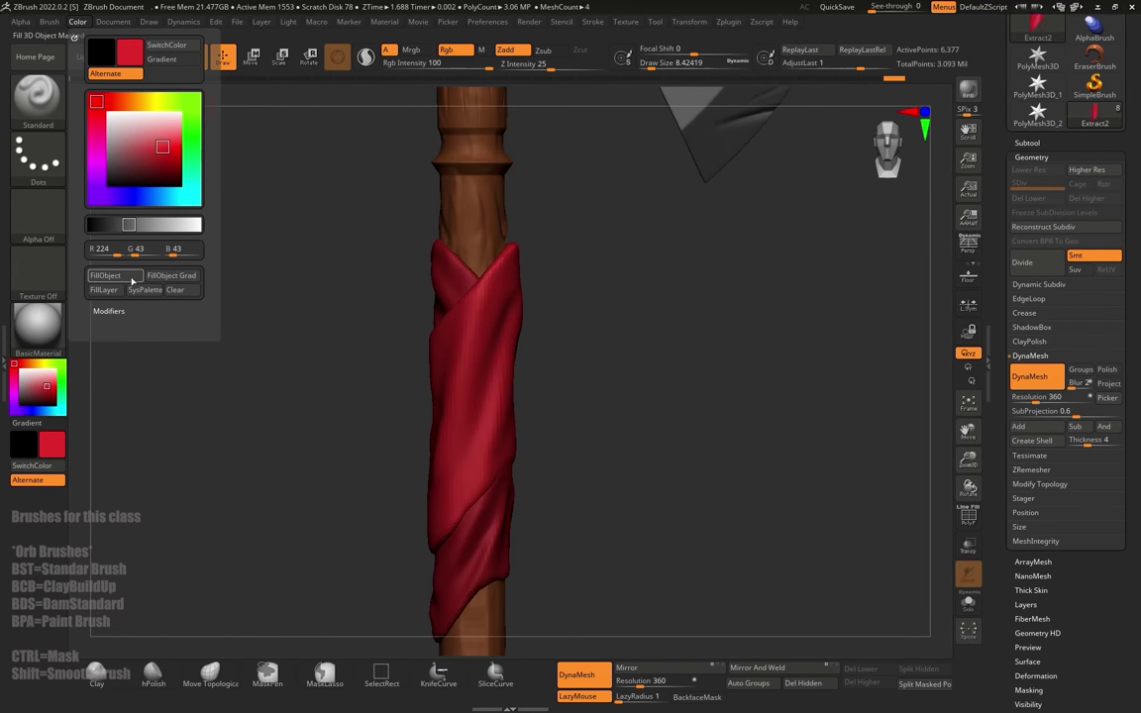
Step: Fill the Extract4 and Extract7 cloth wraps with the same red, making each the active subtool in turn
alt+click(439, 271)
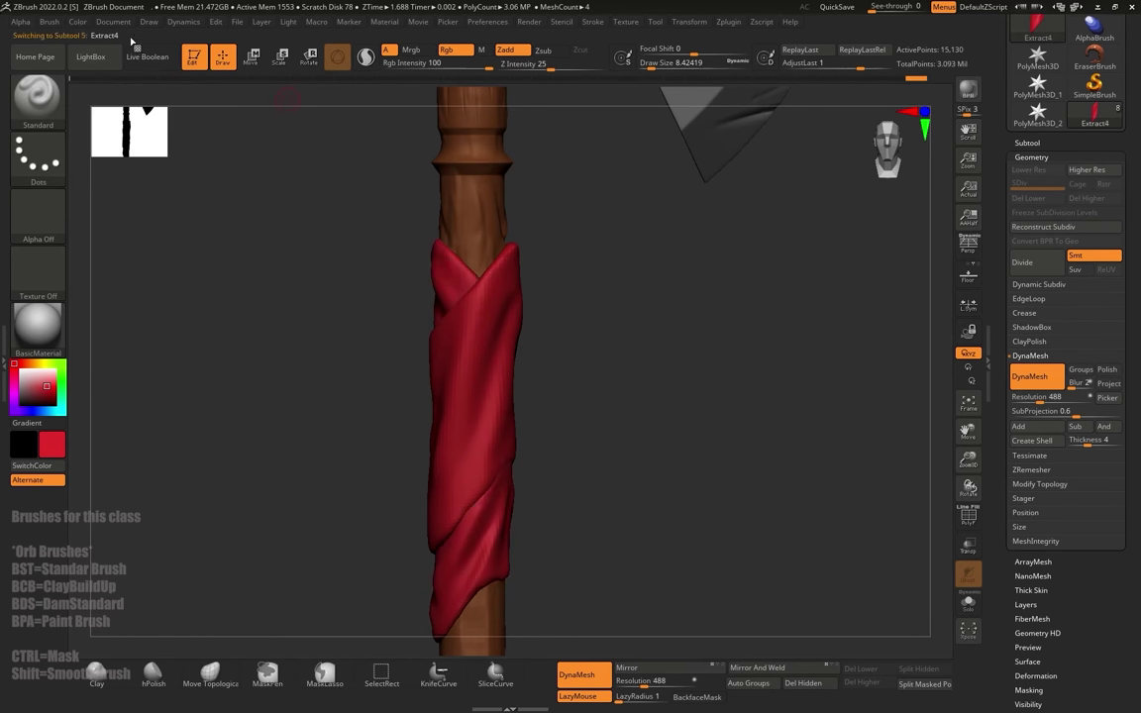
click(79, 22)
click(123, 279)
alt+drag(644, 589, 640, 361)
mouse_move(691, 301)
alt+mouse_down()
mouse_move(711, 408)
mouse_move(701, 318)
alt+mouse_up()
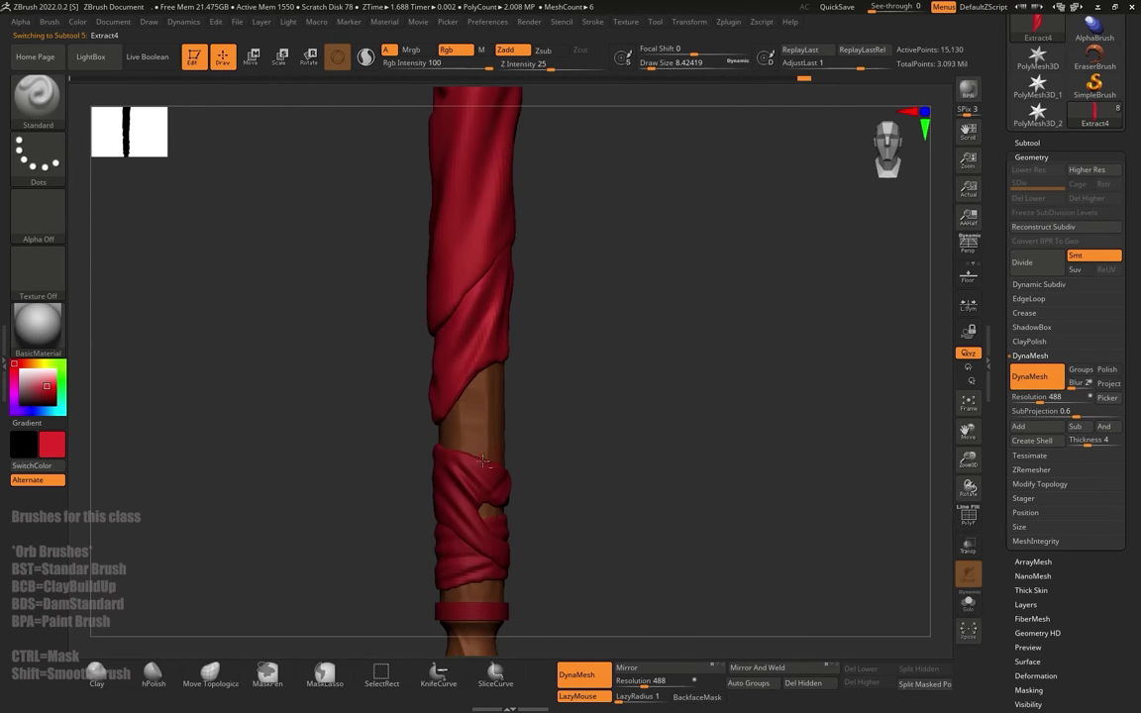
alt+click(476, 466)
click(75, 23)
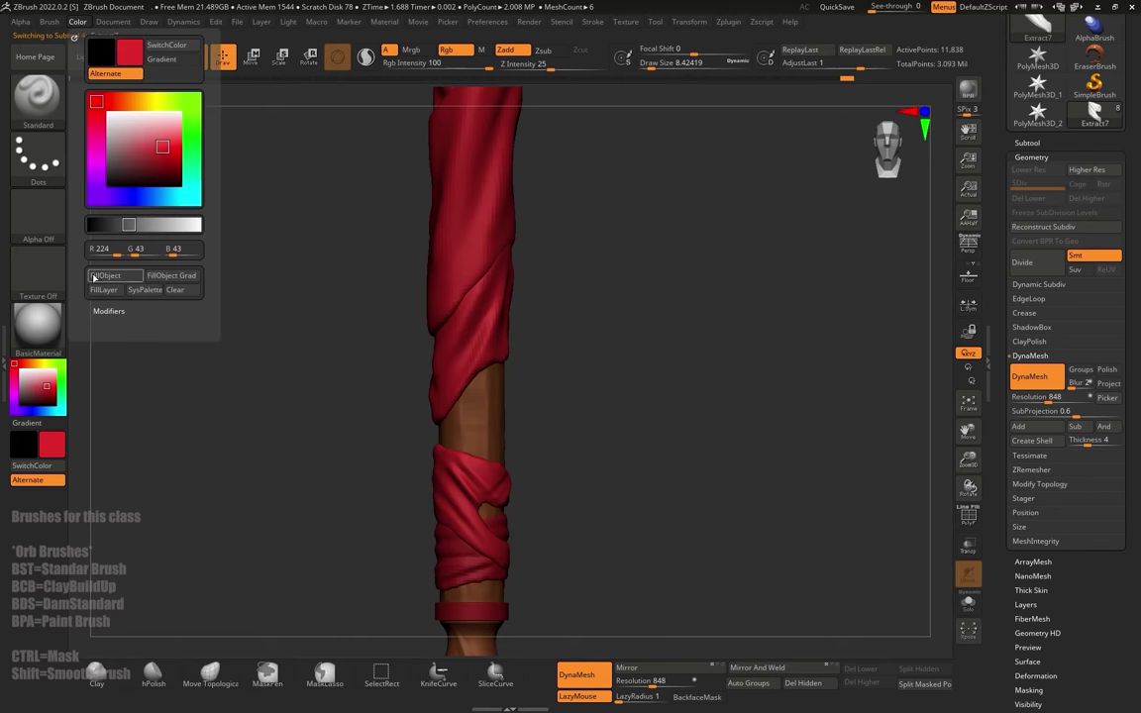
click(96, 275)
Step: Make the Extract8 wrap near the handle's lower end active and fill it with the current red
alt+drag(634, 515, 658, 384)
alt+click(474, 421)
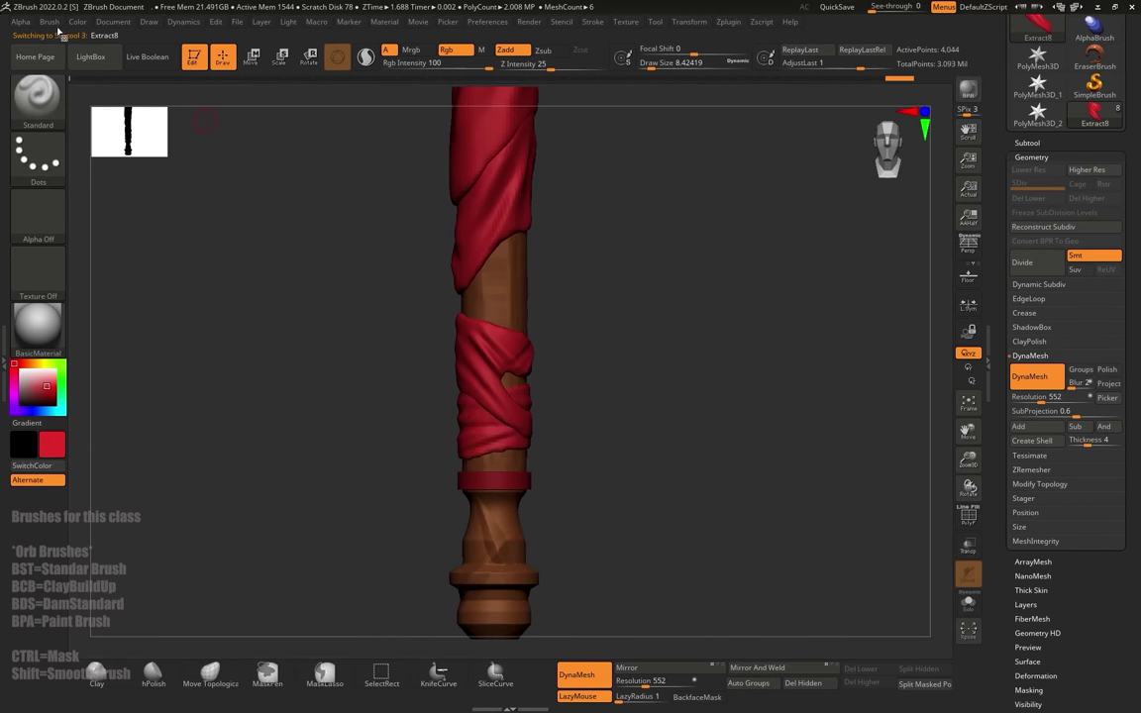
click(77, 22)
click(110, 277)
alt+drag(684, 406, 143, 361)
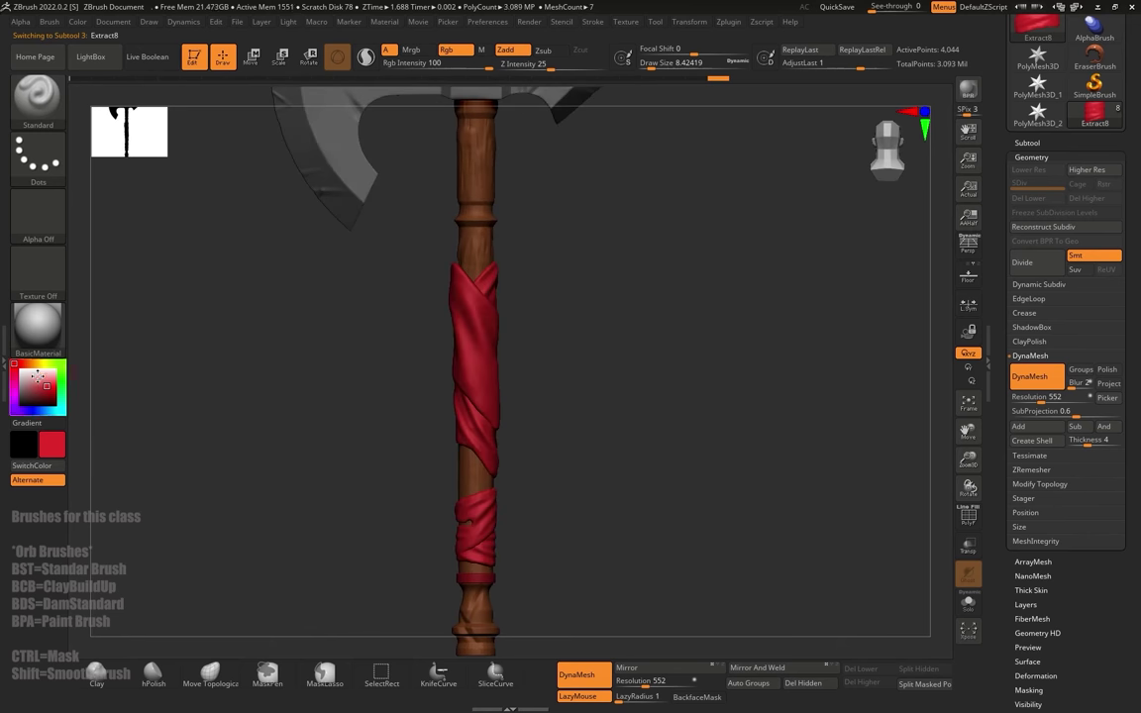
Step: Make Axe_Top the active subtool and fill the cap with dark gray RGB 61, 52, 52
click(23, 374)
mouse_move(572, 399)
alt+mouse_down()
mouse_move(574, 351)
mouse_move(517, 389)
mouse_move(446, 396)
mouse_move(629, 397)
mouse_move(647, 446)
mouse_move(590, 460)
alt+mouse_up()
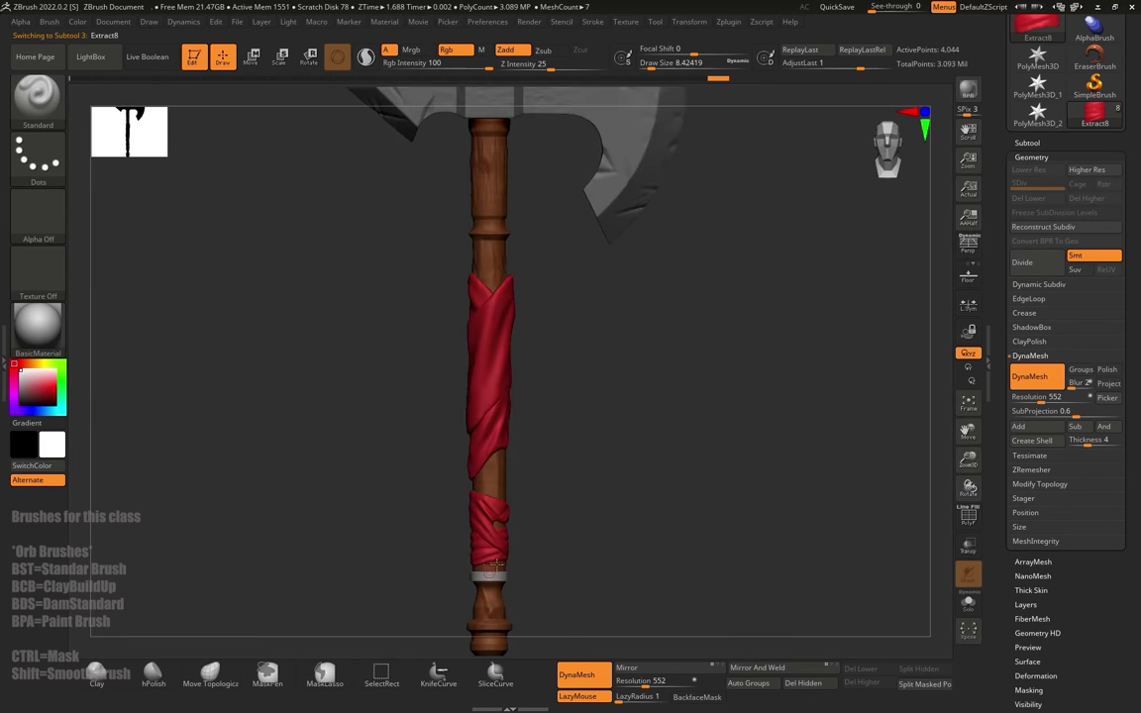
alt+drag(585, 527, 598, 495)
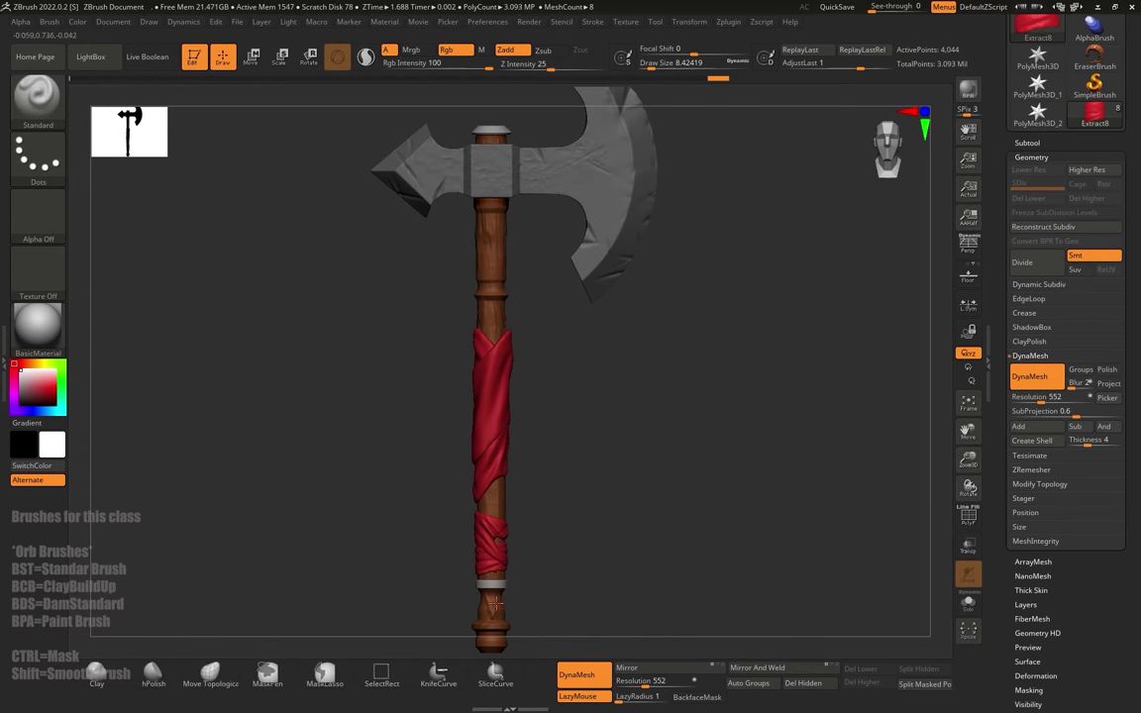
alt+click(491, 130)
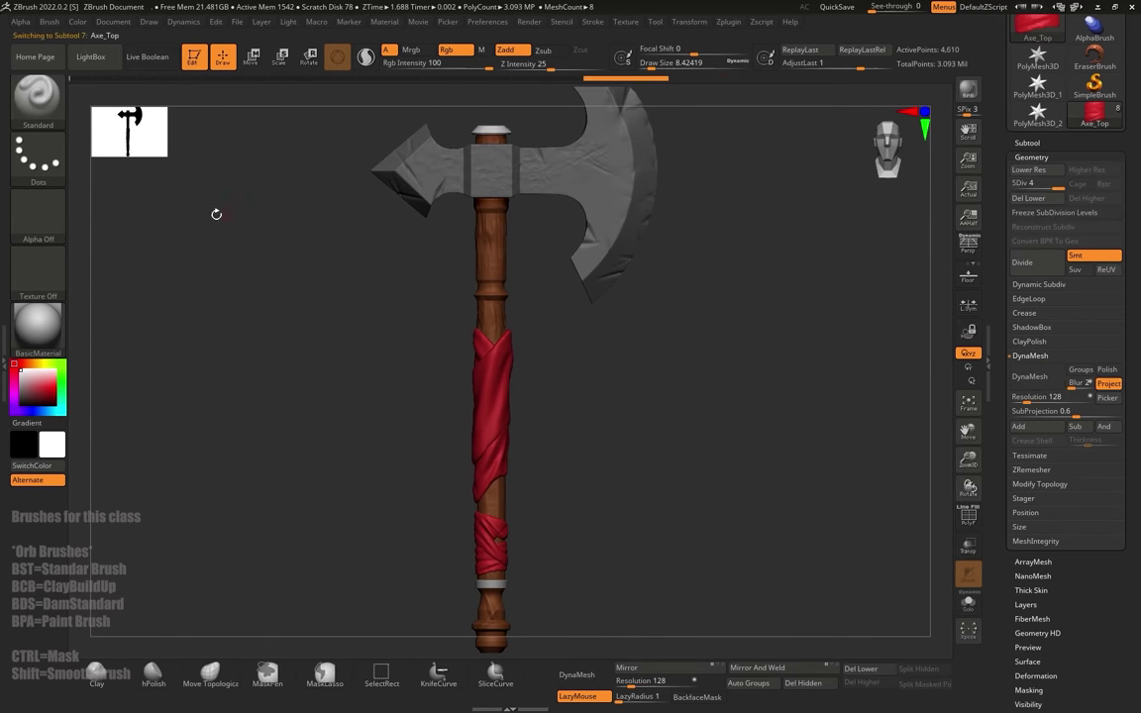
click(28, 396)
drag(26, 399, 19, 409)
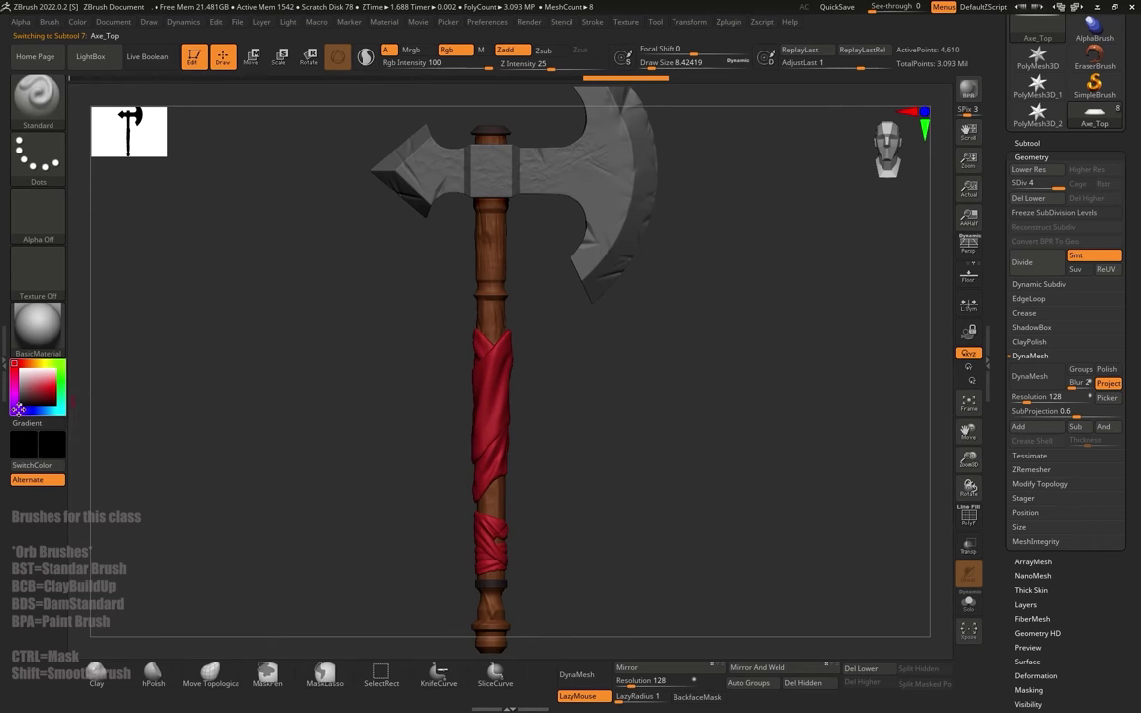
click(26, 398)
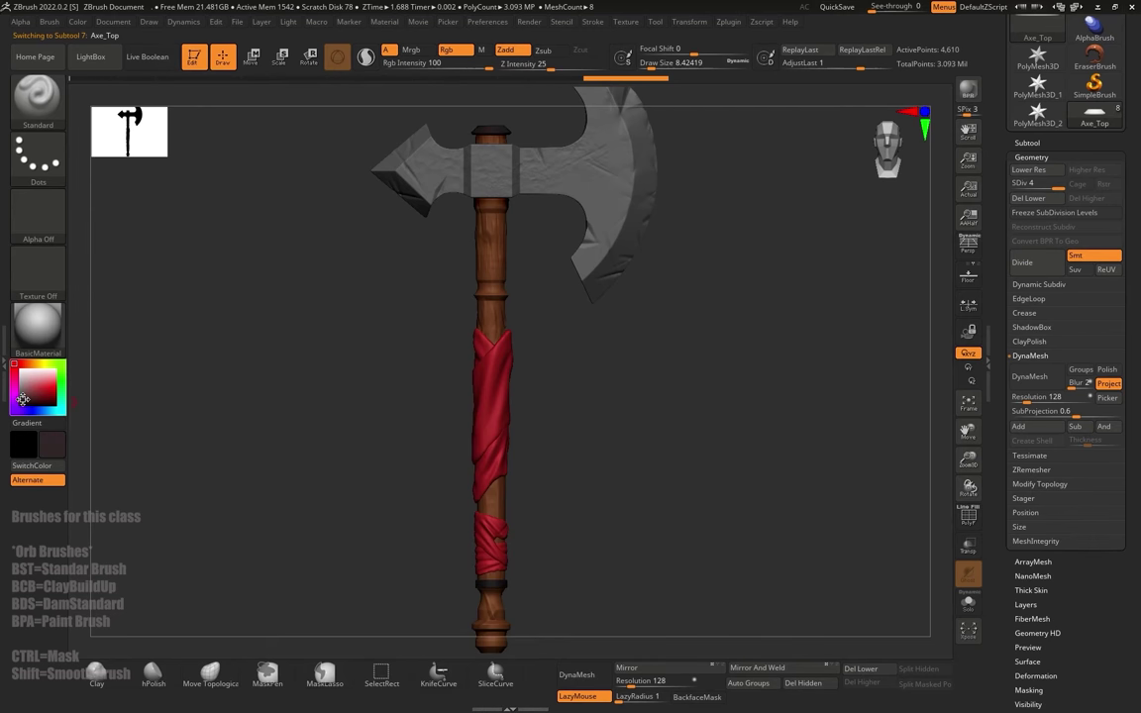
click(22, 398)
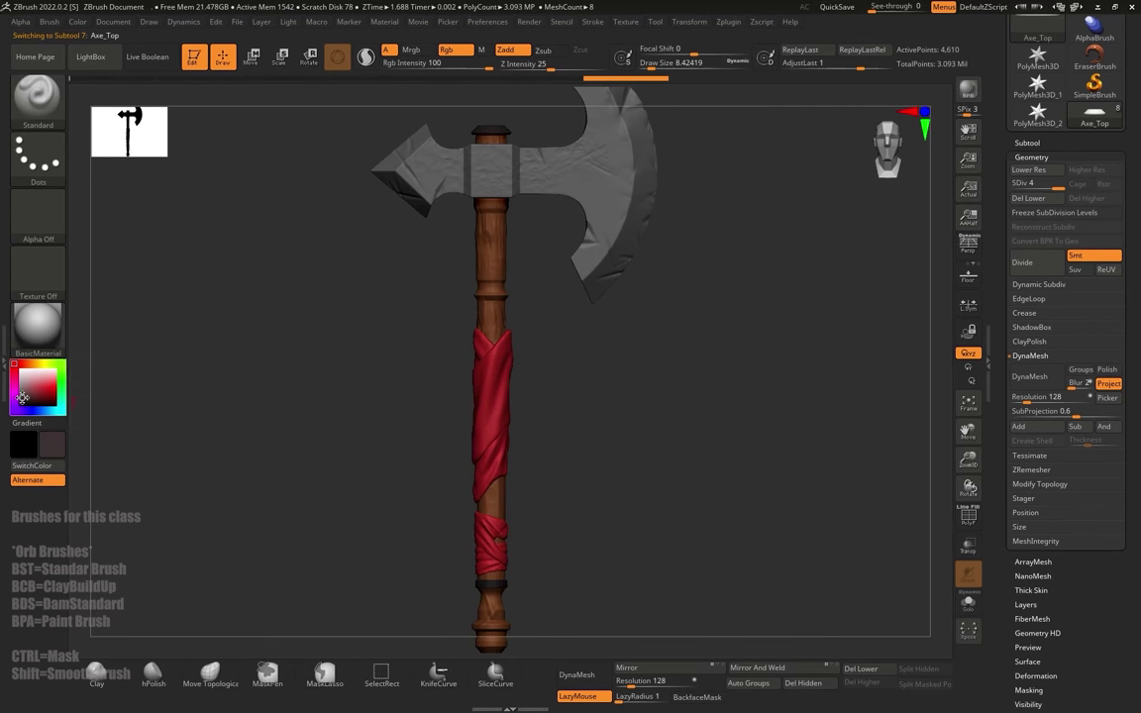
click(75, 23)
click(107, 279)
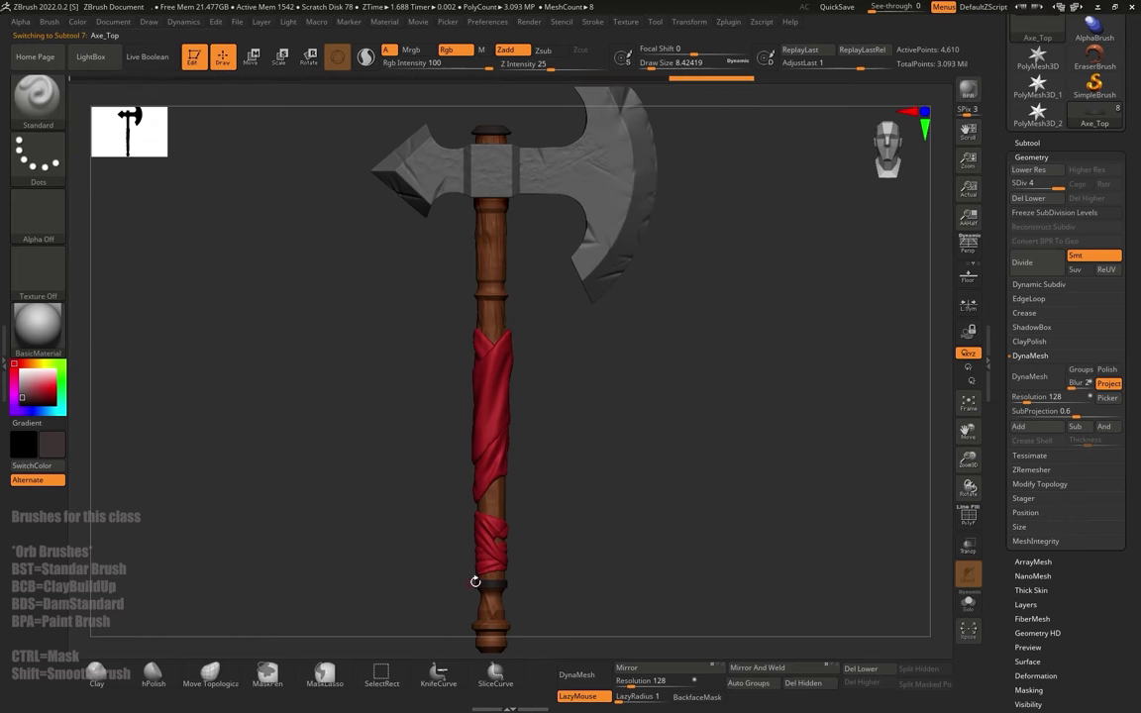
Step: Fill the Axe_Belt ring at the handle's lower end with the same dark gray
click(78, 22)
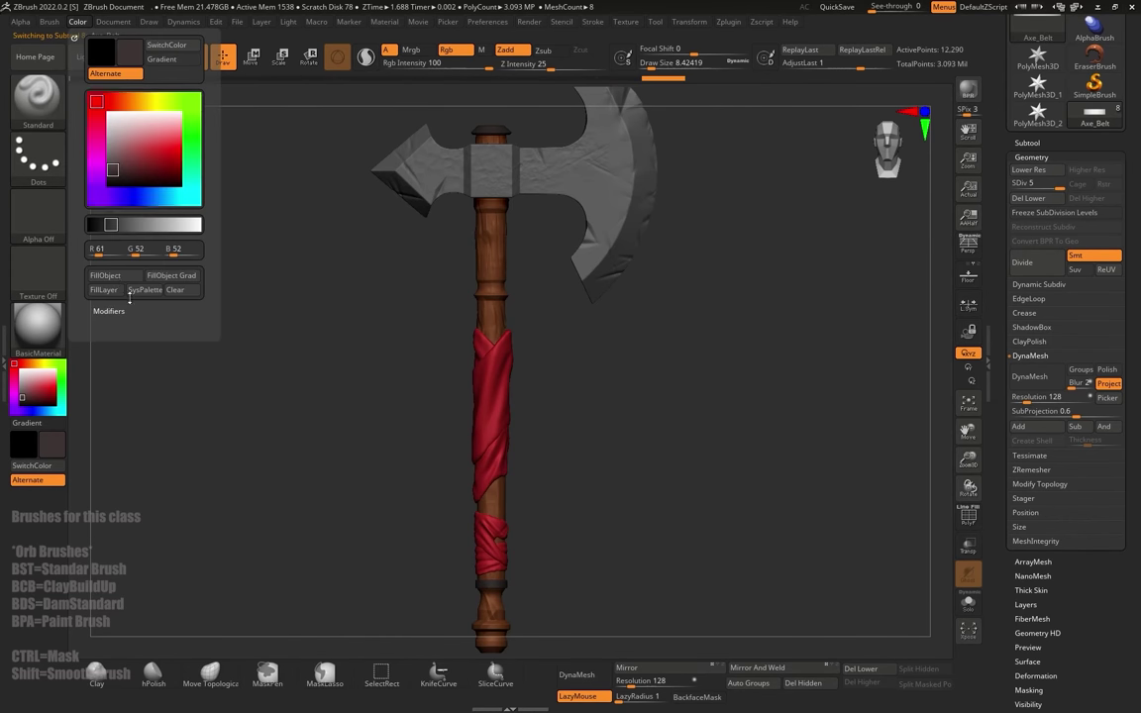
click(116, 279)
alt+drag(606, 599, 602, 432)
mouse_move(603, 432)
mouse_down()
mouse_move(650, 449)
mouse_move(621, 383)
mouse_move(706, 487)
mouse_move(621, 490)
mouse_move(675, 425)
mouse_move(649, 418)
mouse_up()
mouse_move(648, 418)
alt+mouse_down()
mouse_move(665, 521)
mouse_move(624, 500)
mouse_move(706, 484)
mouse_move(711, 384)
mouse_move(697, 517)
mouse_move(675, 558)
mouse_move(583, 535)
mouse_move(630, 504)
mouse_move(621, 474)
mouse_move(649, 536)
mouse_move(661, 428)
mouse_move(659, 443)
alt+mouse_up()
alt+drag(643, 372, 628, 437)
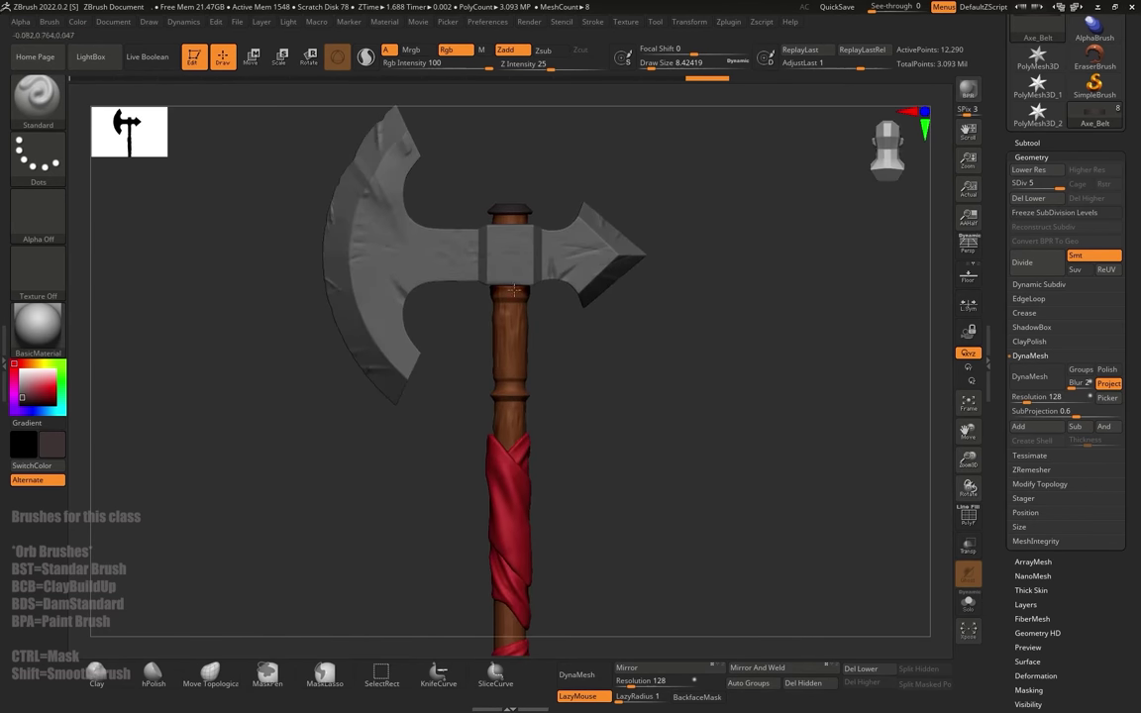
Step: Make Axe_Blade the active subtool and choose the Metal 01 standard material
drag(514, 289, 592, 514)
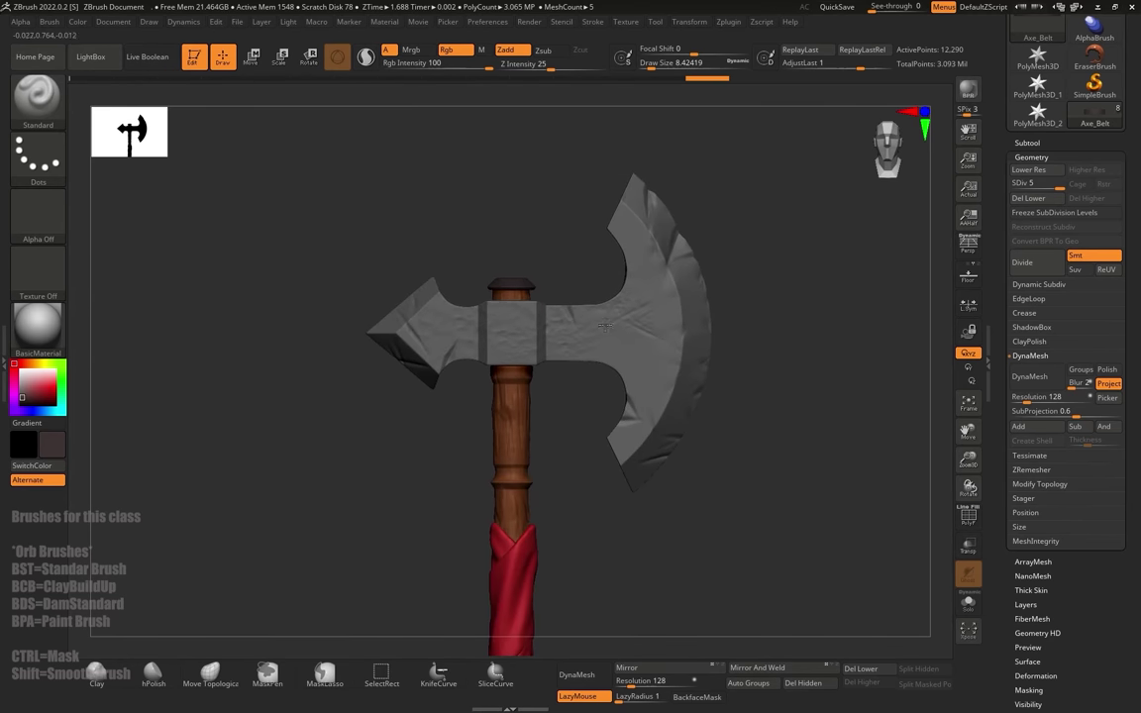
drag(597, 441, 594, 484)
alt+click(665, 371)
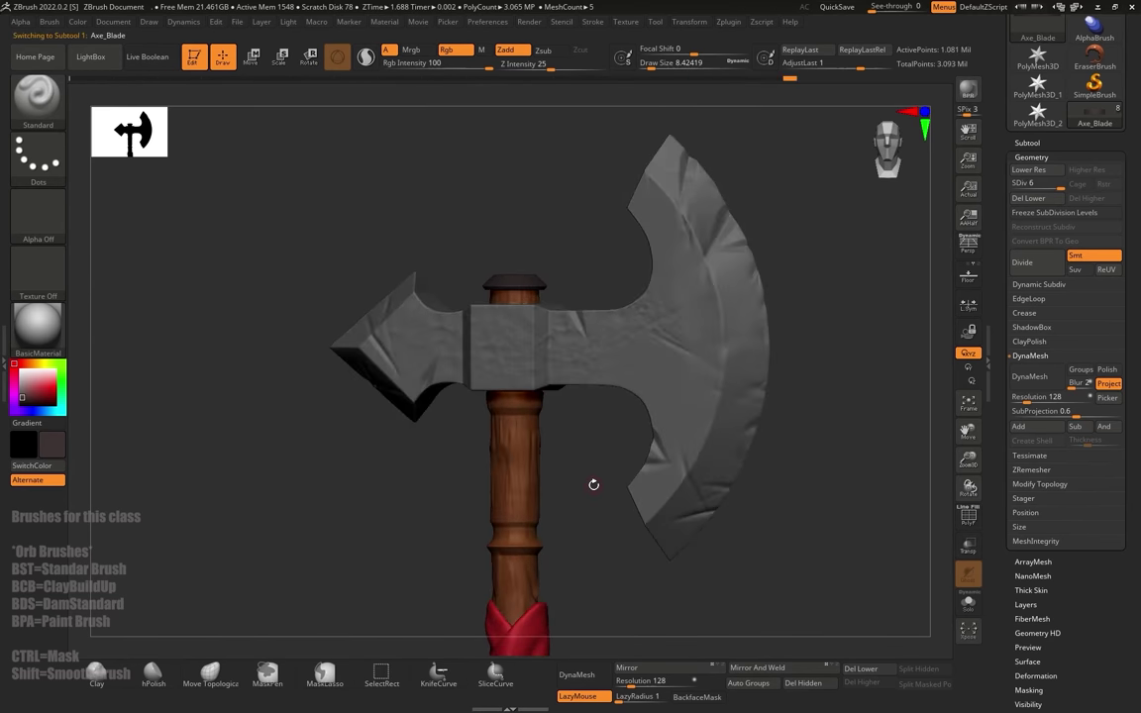
click(38, 323)
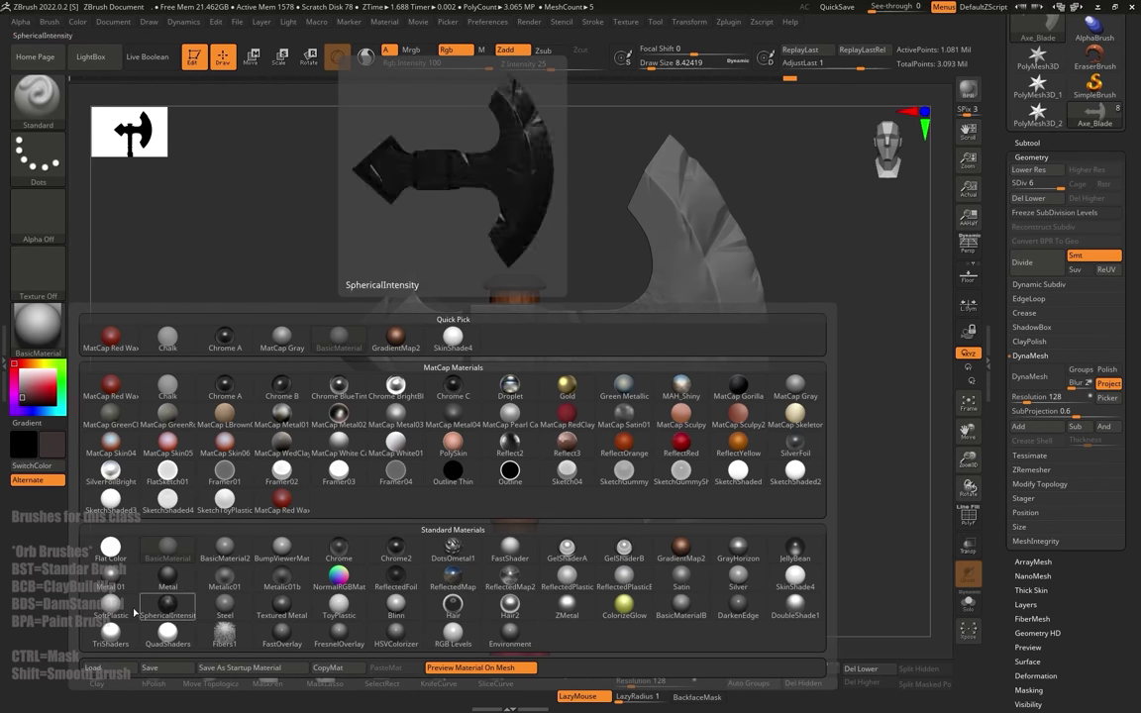
click(109, 585)
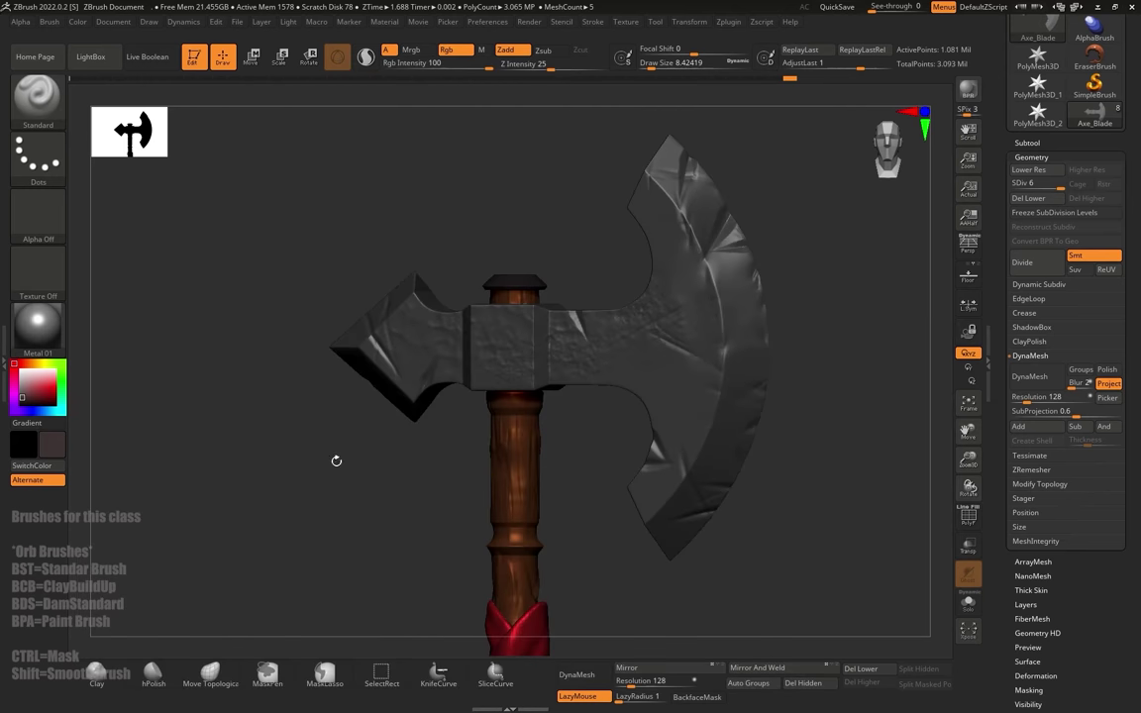
Step: Fill Axe_Blade with Metal 01 using only the material channel, and set the current material back to BasicMaterial
drag(581, 230, 729, 232)
drag(857, 381, 614, 254)
alt+drag(782, 325, 808, 374)
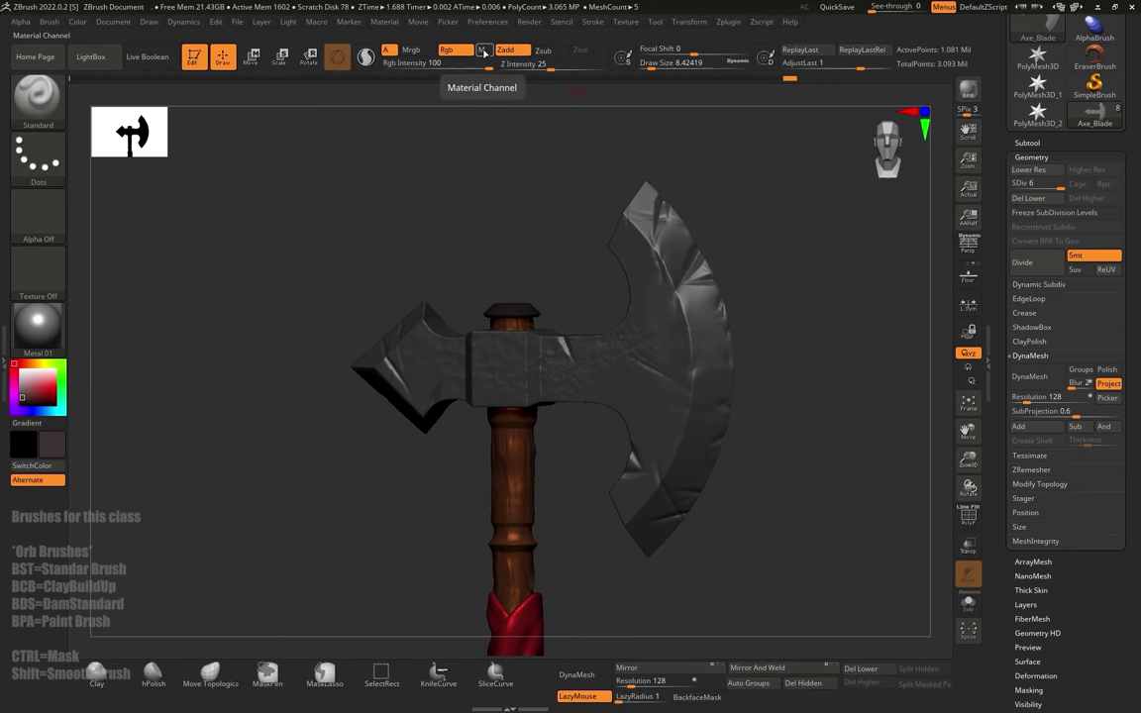
click(483, 51)
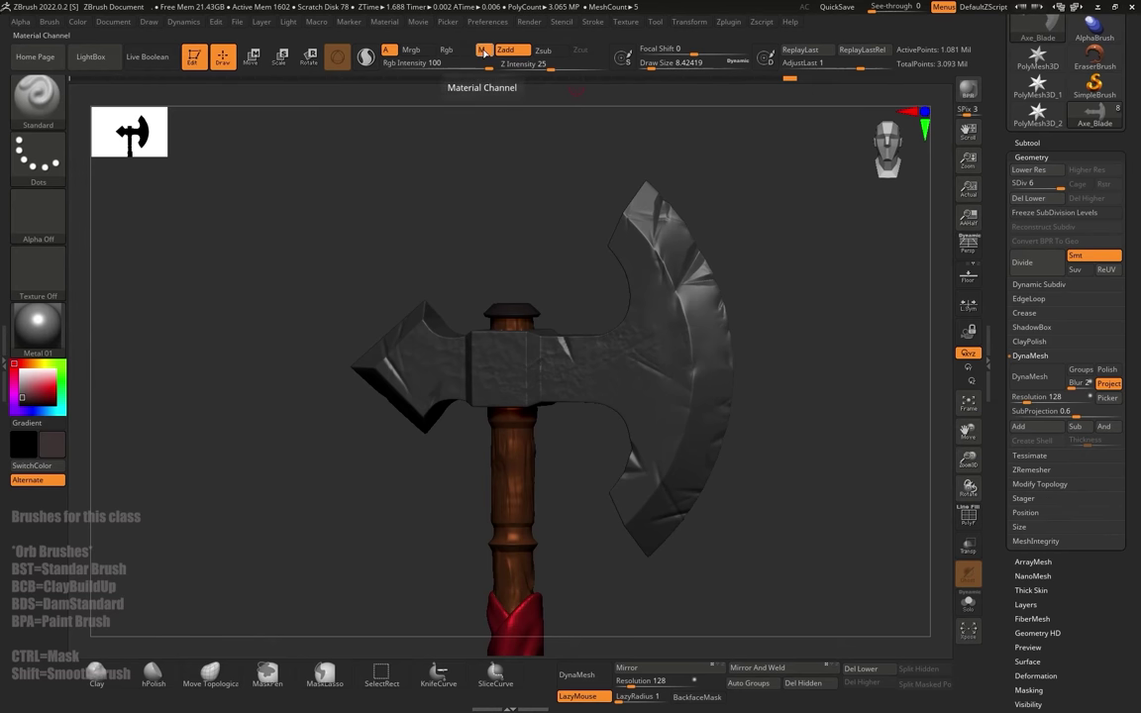
click(83, 23)
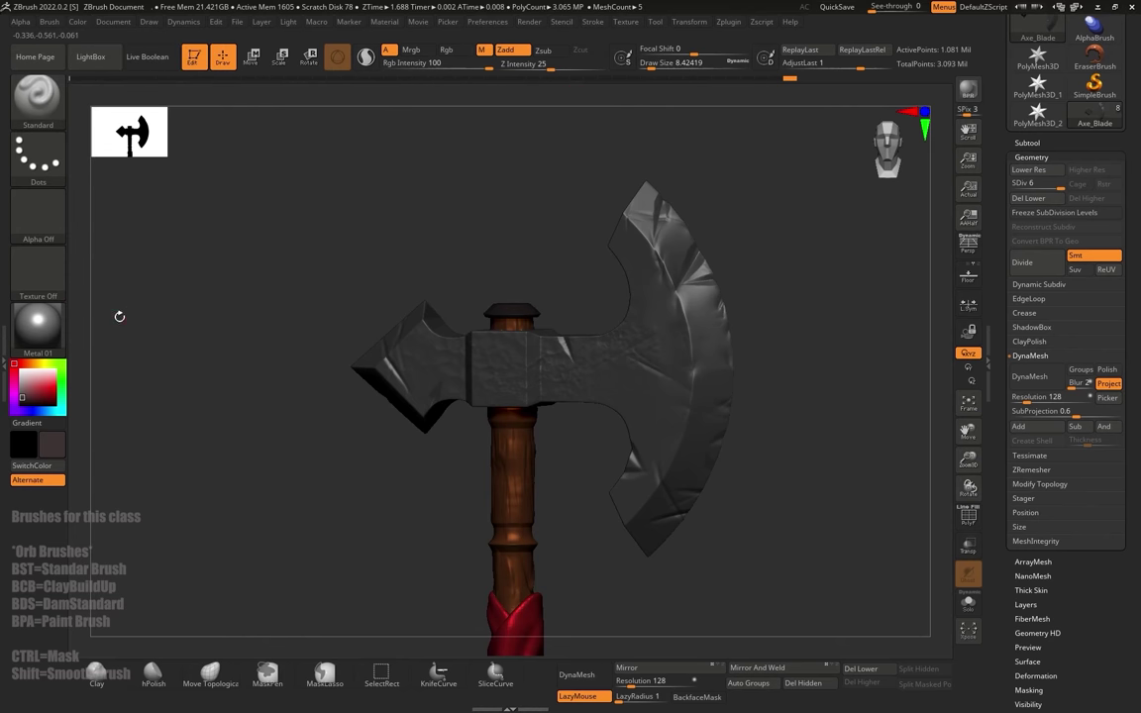
click(38, 322)
click(172, 542)
drag(487, 255, 772, 417)
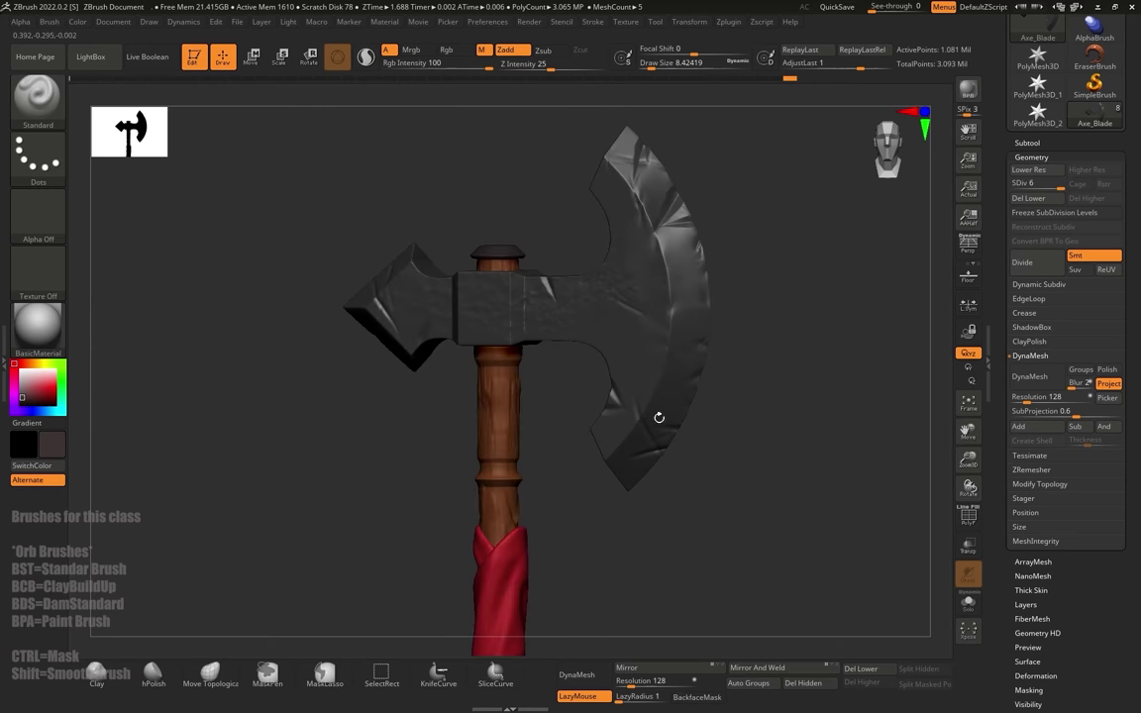
Step: Make Axe_Body the active subtool and preview standard materials such as ToyPlastic and Hair2 on it, keeping BasicMaterial current
drag(733, 585, 689, 401)
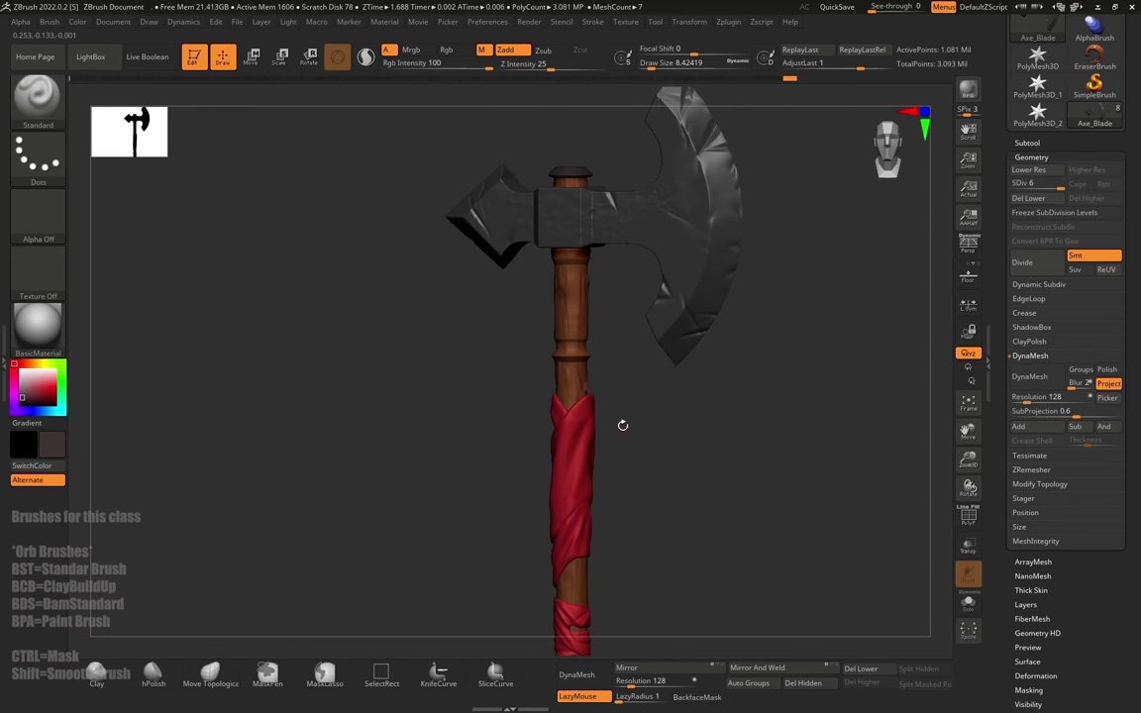
click(38, 322)
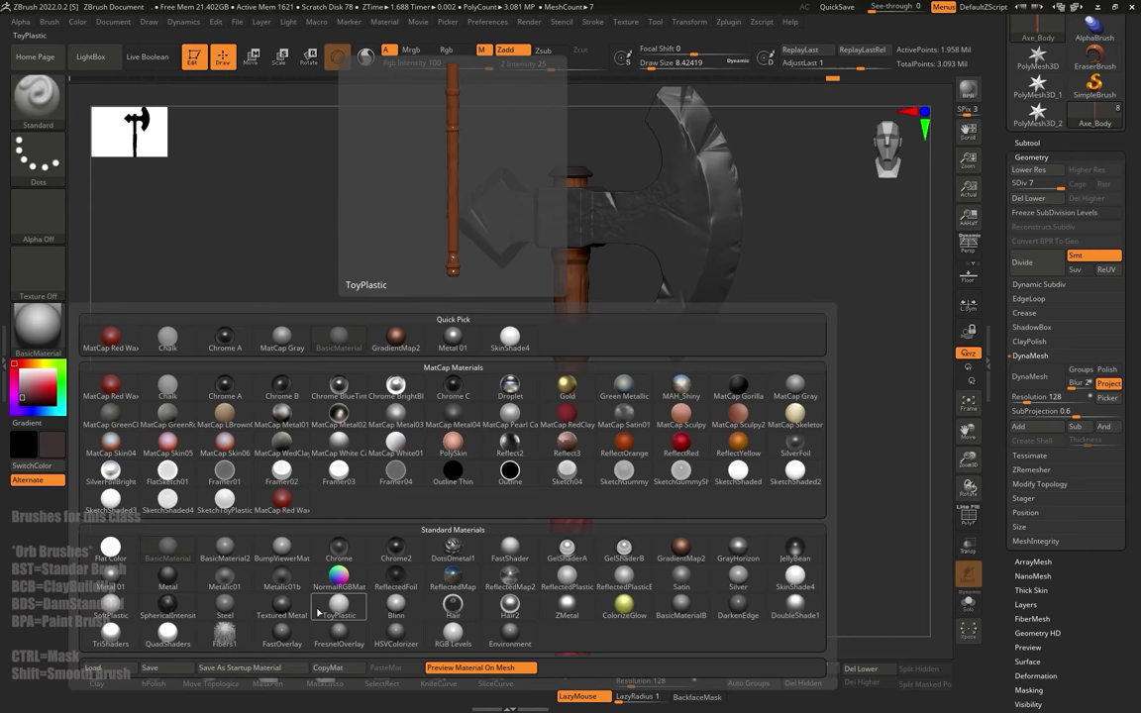
click(173, 548)
drag(205, 607, 201, 462)
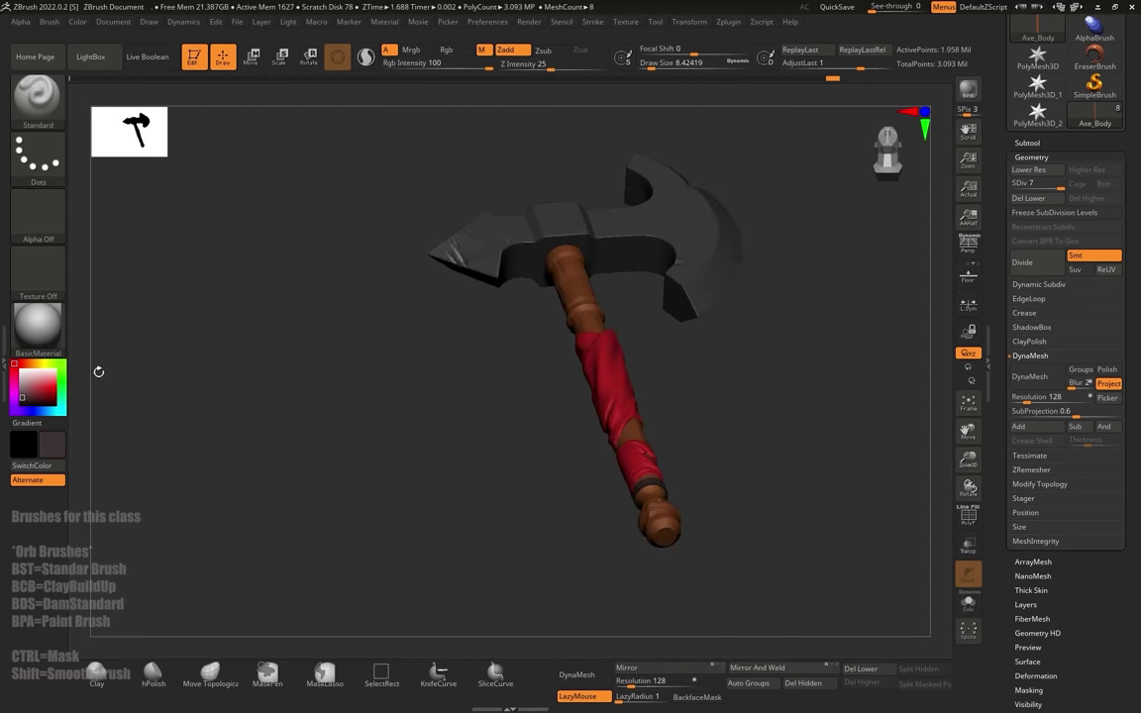
click(40, 325)
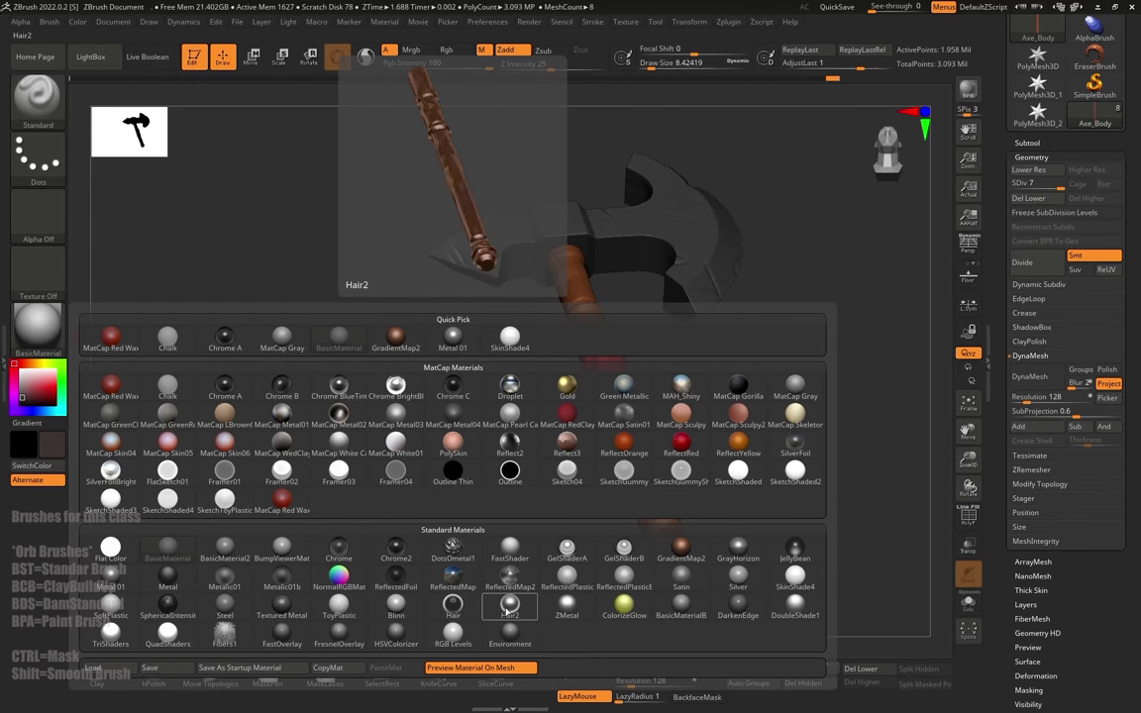
drag(327, 187, 516, 358)
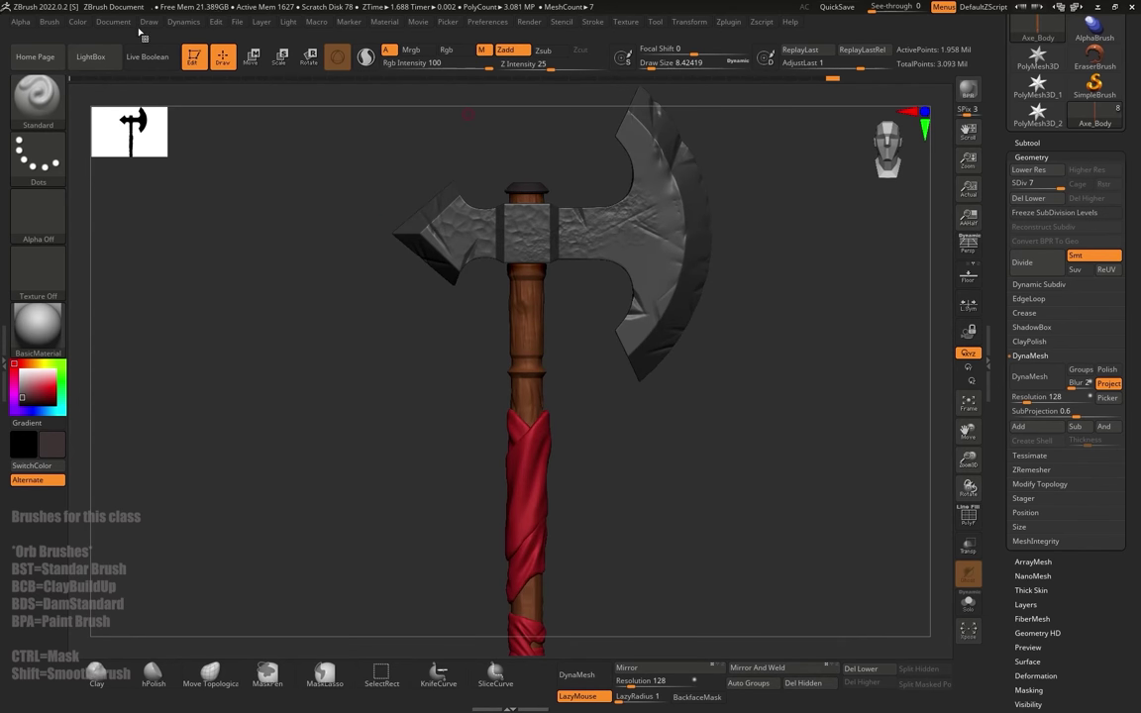
Step: Fill Axe_Body with BasicMaterial using only the material channel
click(77, 22)
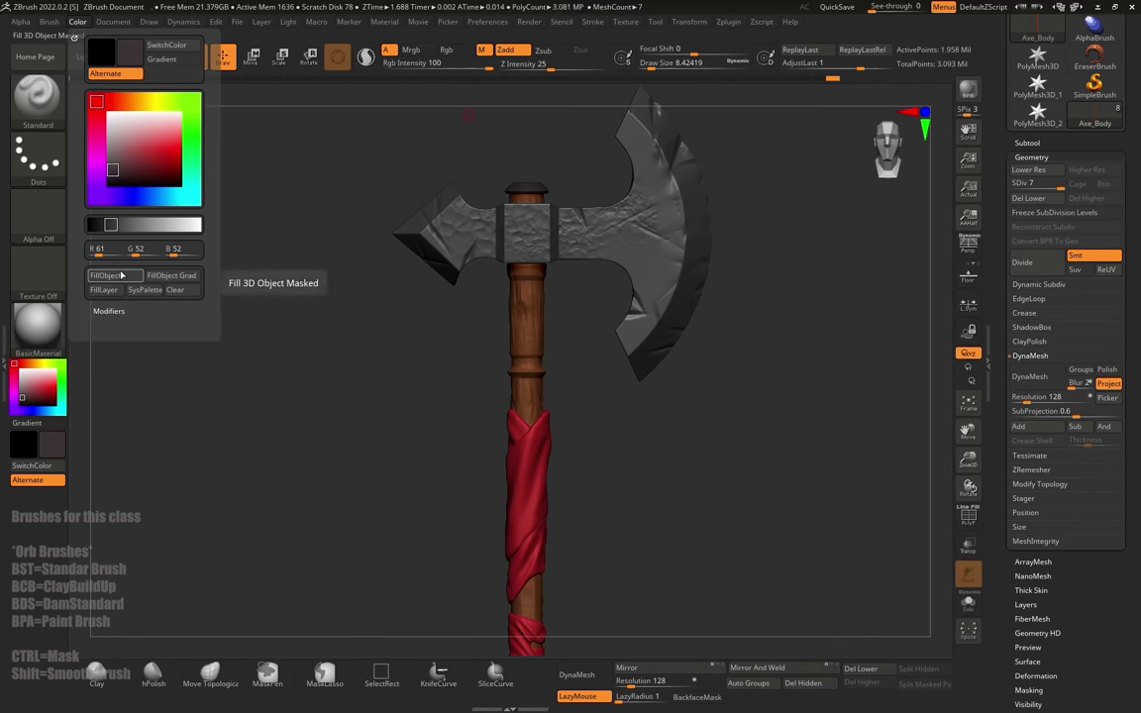
alt+drag(678, 500, 574, 460)
Step: Make the Extract2 cloth wrap the active subtool and preview the FastShader material on it
alt+click(518, 406)
alt+drag(629, 480, 587, 428)
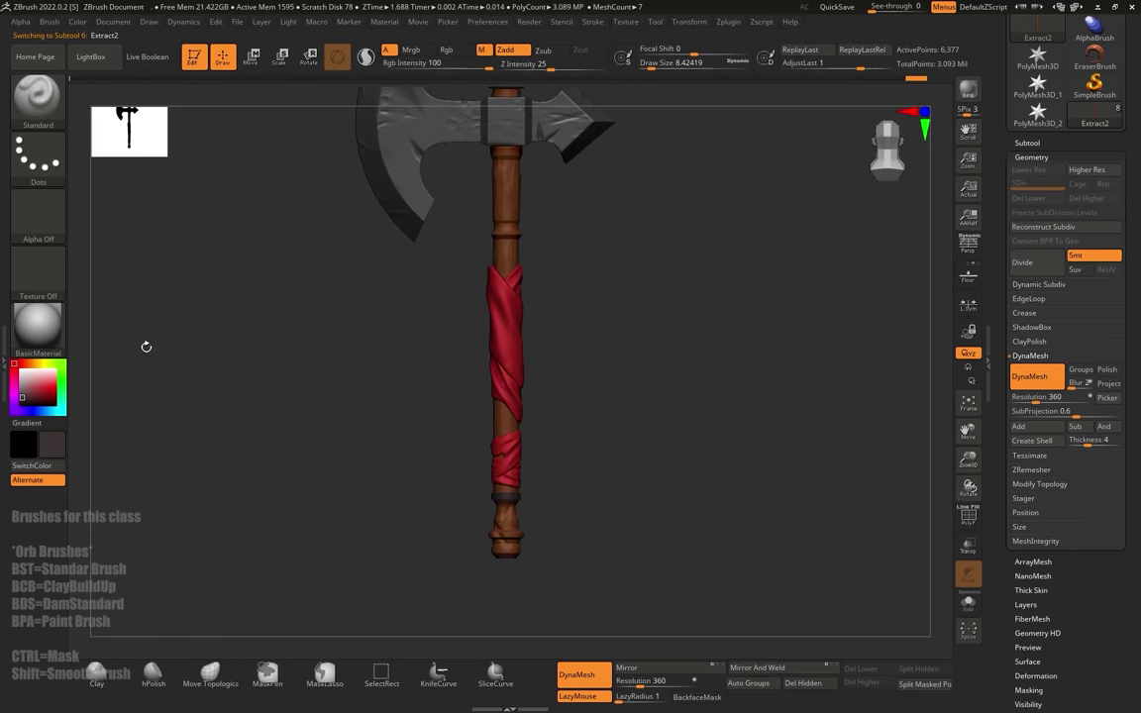
click(47, 323)
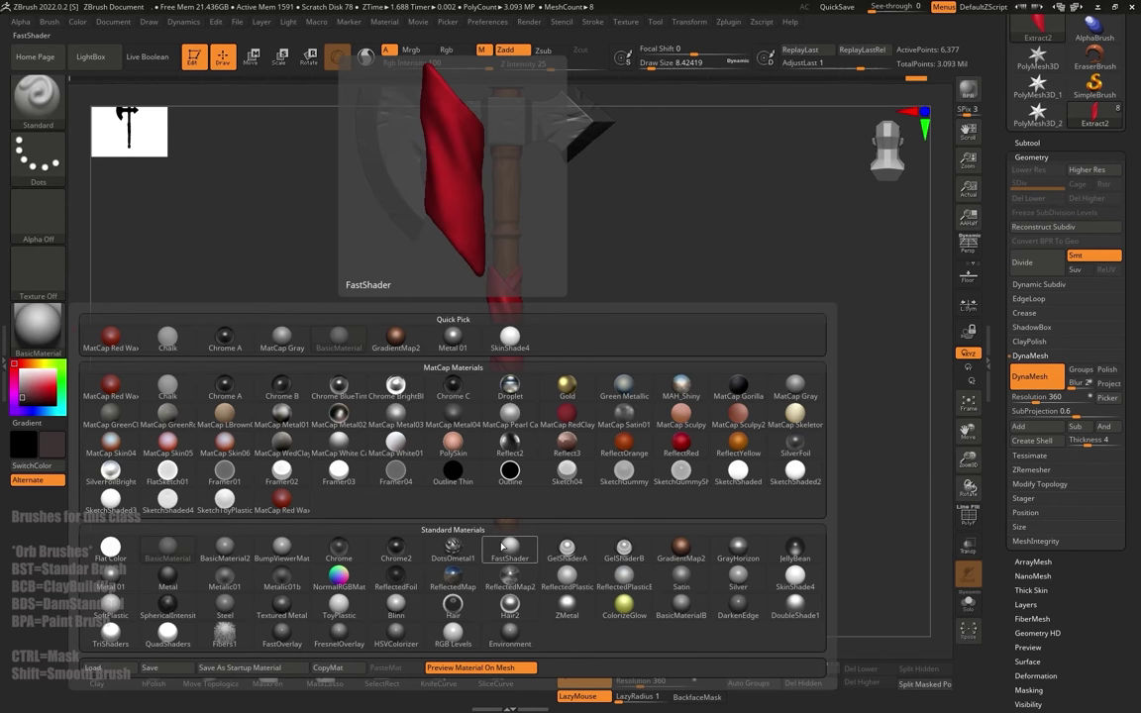
click(513, 550)
alt+drag(631, 392, 748, 425)
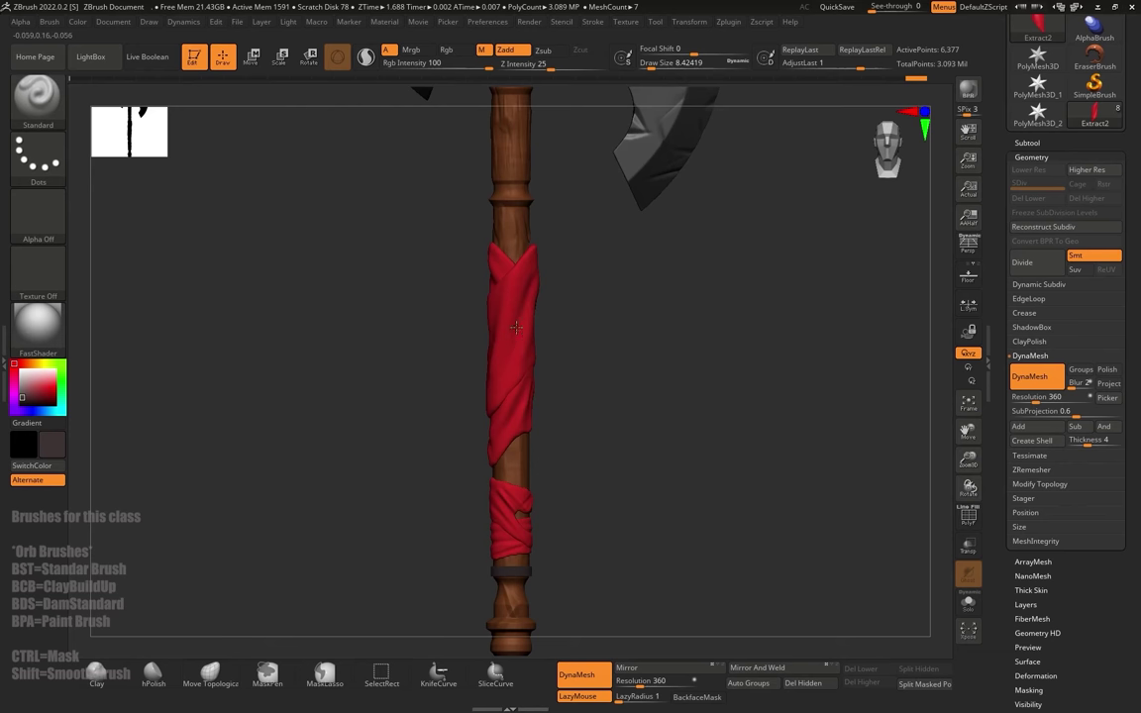
Step: Choose MatCap Gray as the material and fill the Extract2 cloth wrap with it
click(38, 323)
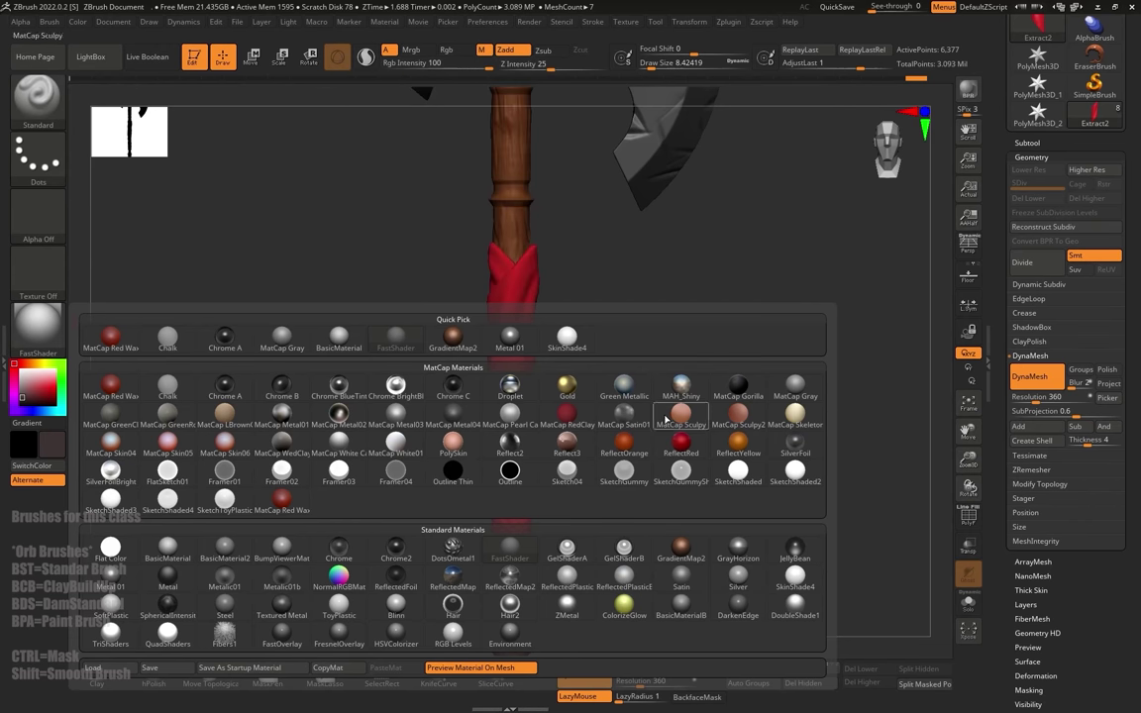
click(799, 389)
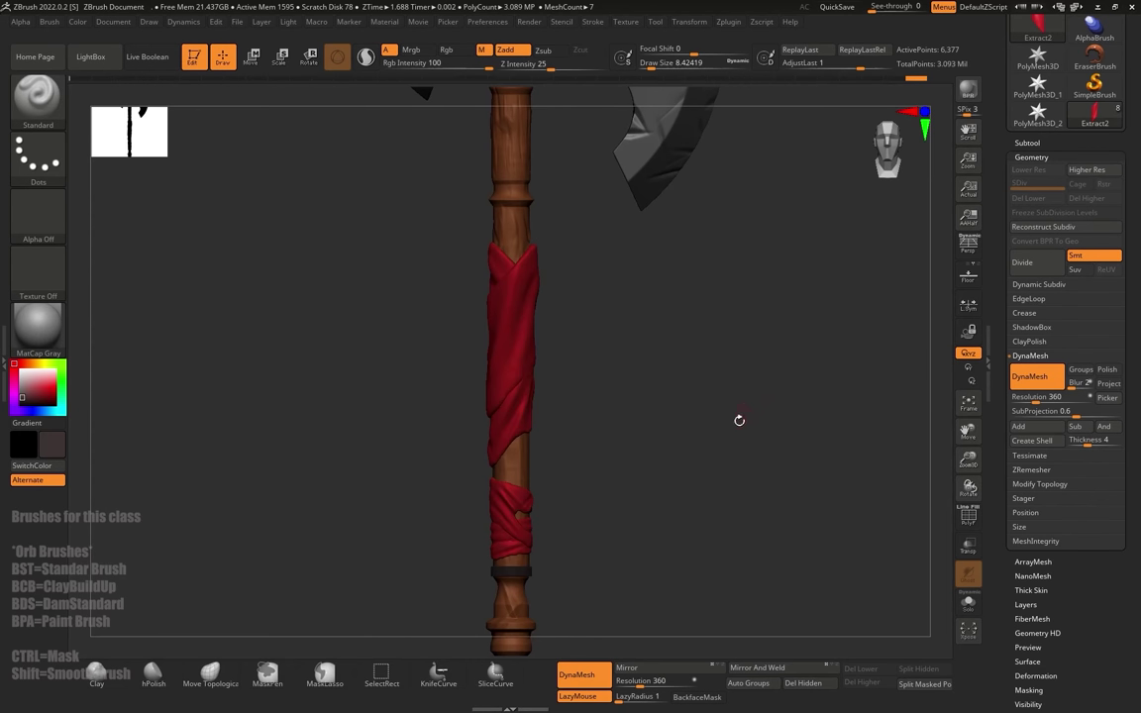
click(81, 23)
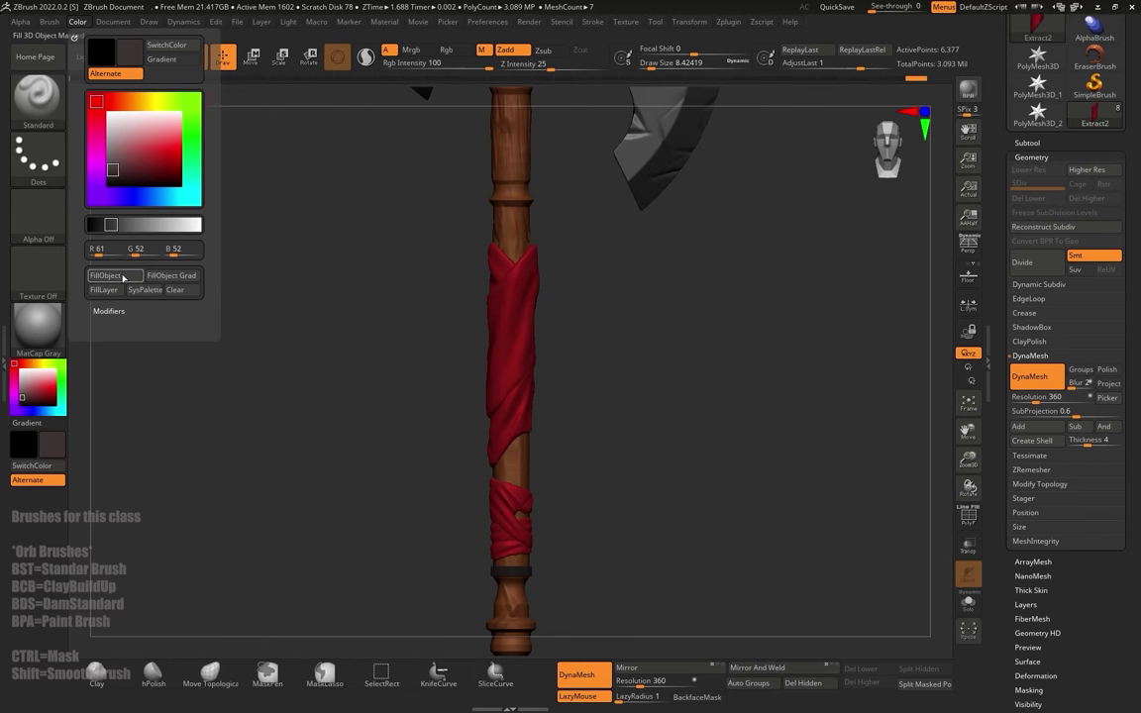
click(124, 278)
Step: Make the Extract4 cloth wrap the active subtool and fill it with MatCap Gray
alt+drag(600, 441, 603, 372)
drag(597, 312, 567, 317)
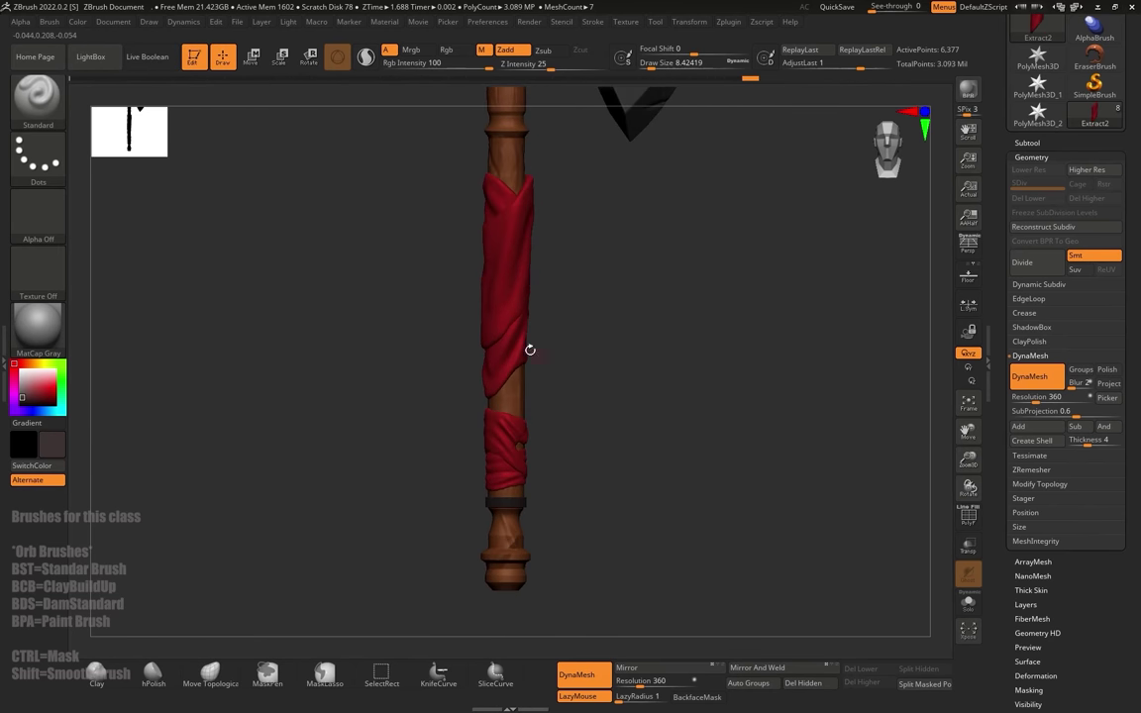
alt+click(520, 349)
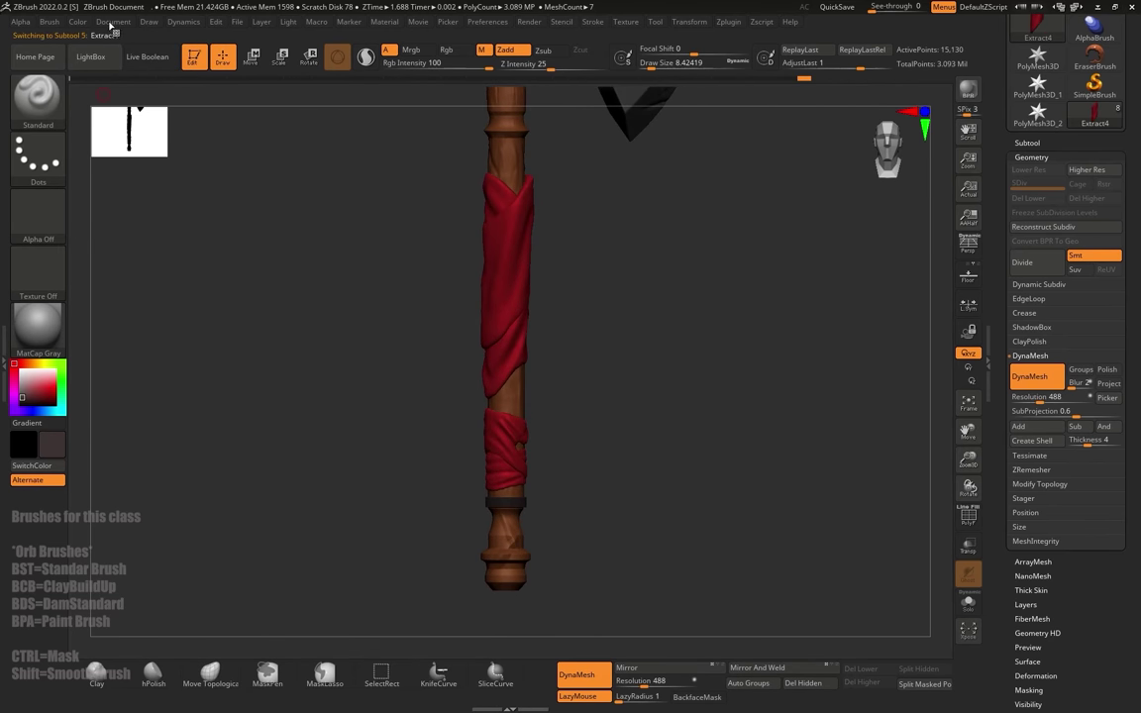
click(77, 22)
click(106, 279)
Step: Fill the two lower cloth wraps, Extract7 and Extract8, with MatCap Gray one after the other
alt+click(511, 432)
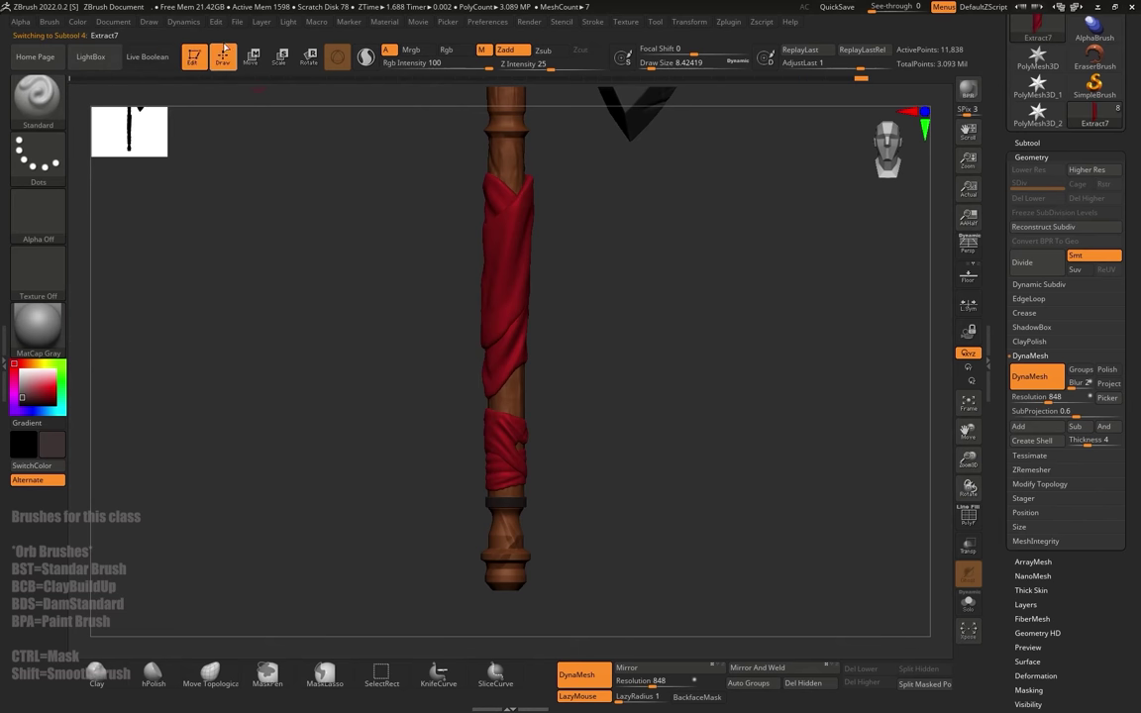
click(77, 22)
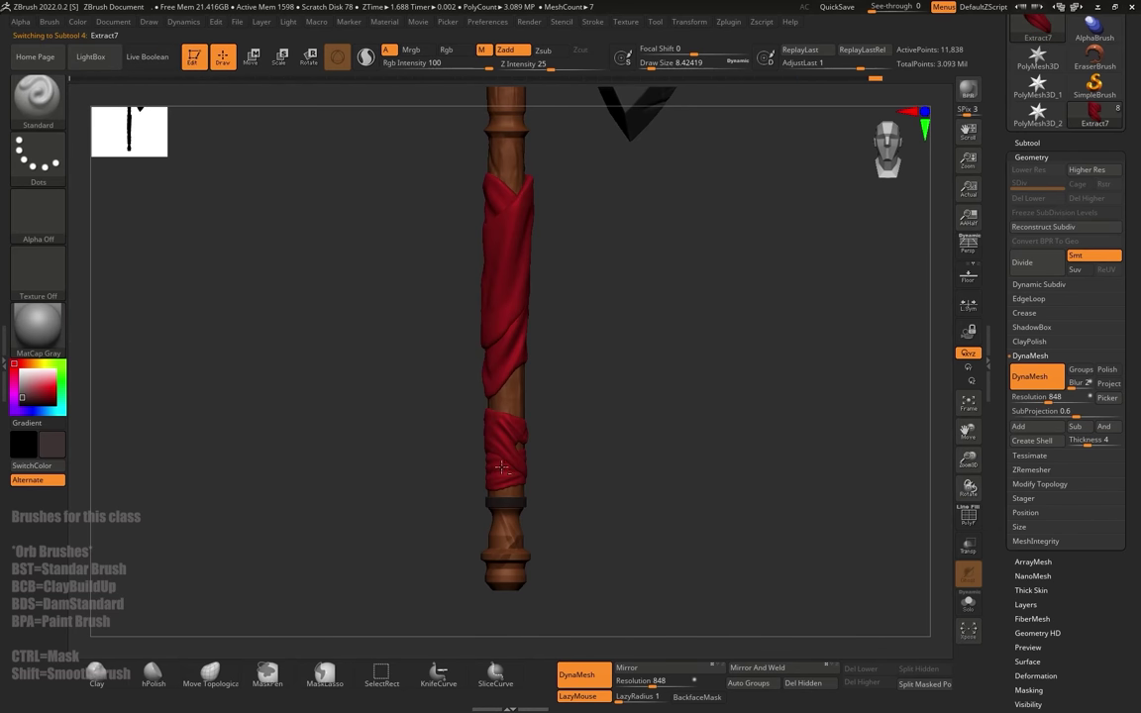
click(80, 21)
click(127, 278)
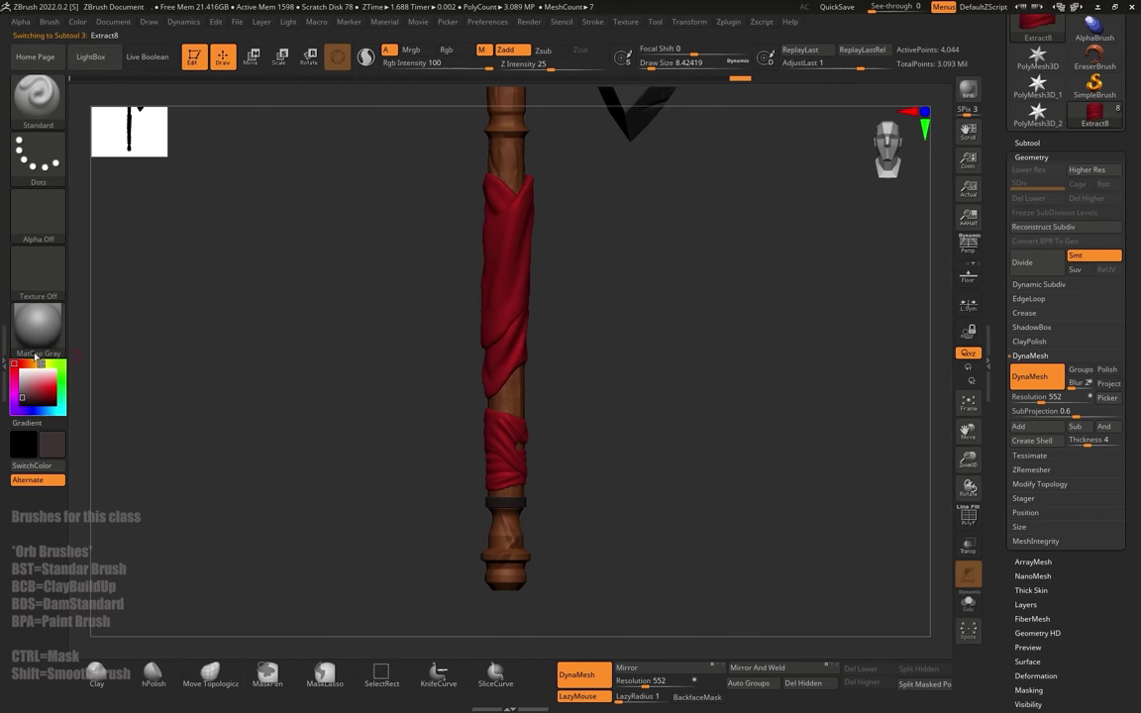
Step: Set the current material back to BasicMaterial and make the Axe_Top cap the active subtool
click(39, 334)
click(167, 550)
alt+drag(655, 374, 640, 254)
alt+drag(644, 339, 615, 440)
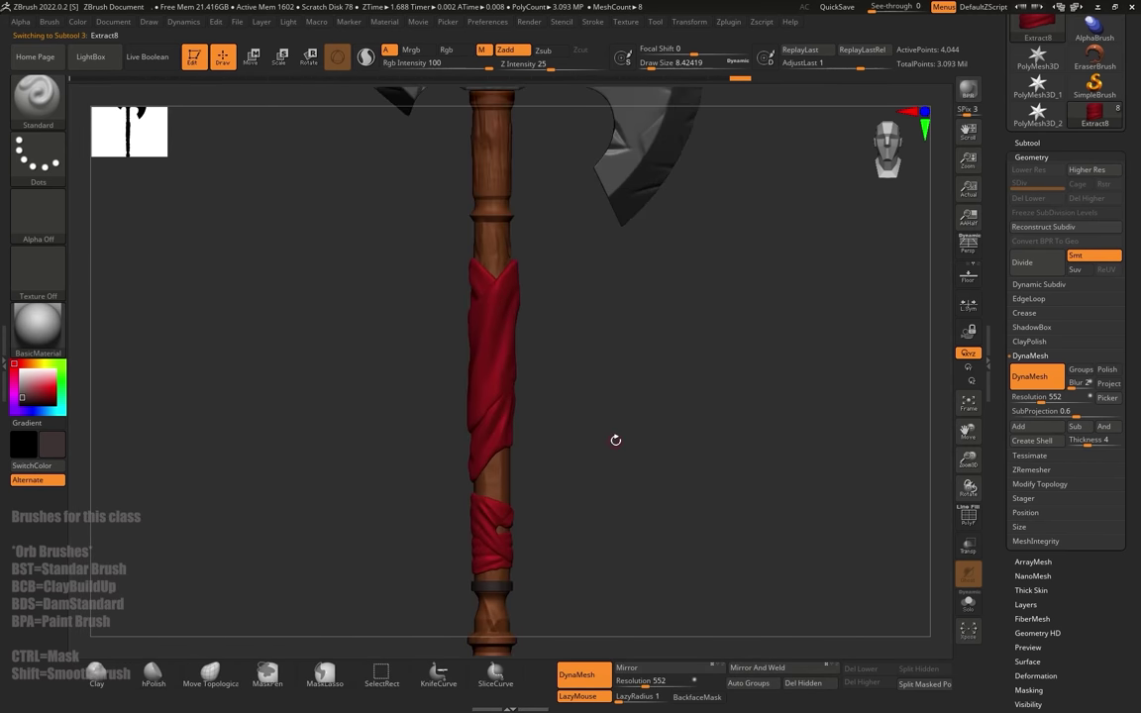
alt+drag(602, 344, 594, 500)
alt+click(470, 188)
alt+drag(656, 644, 674, 415)
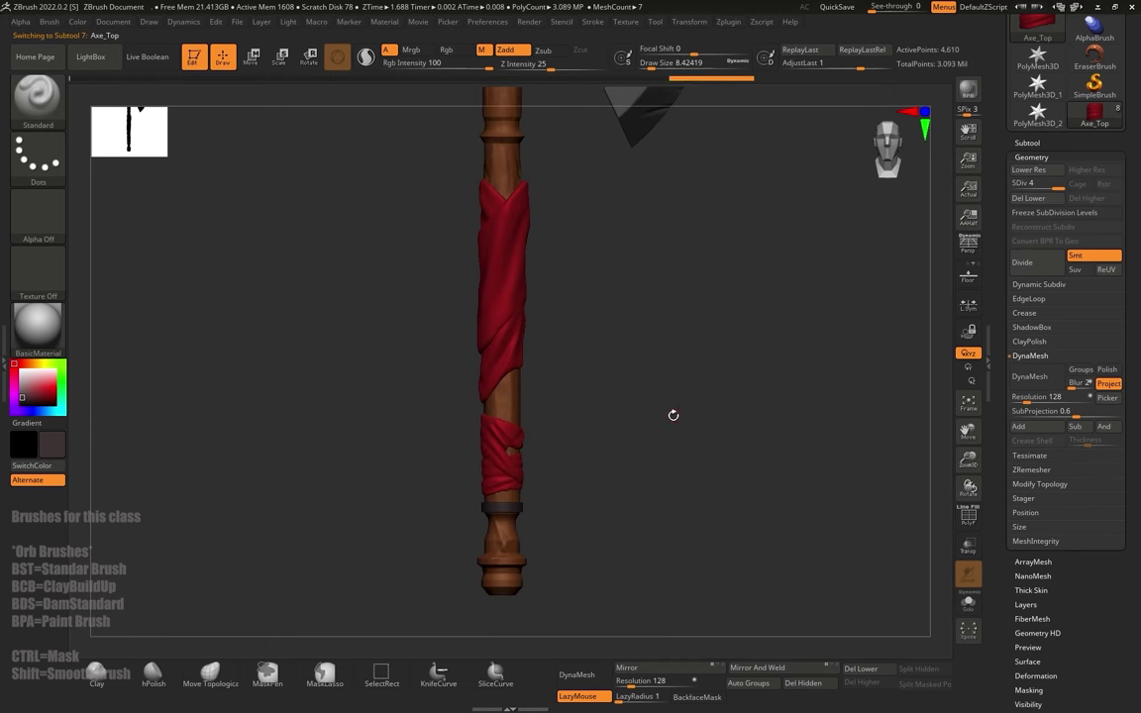
alt+drag(665, 347, 643, 485)
alt+drag(620, 379, 622, 526)
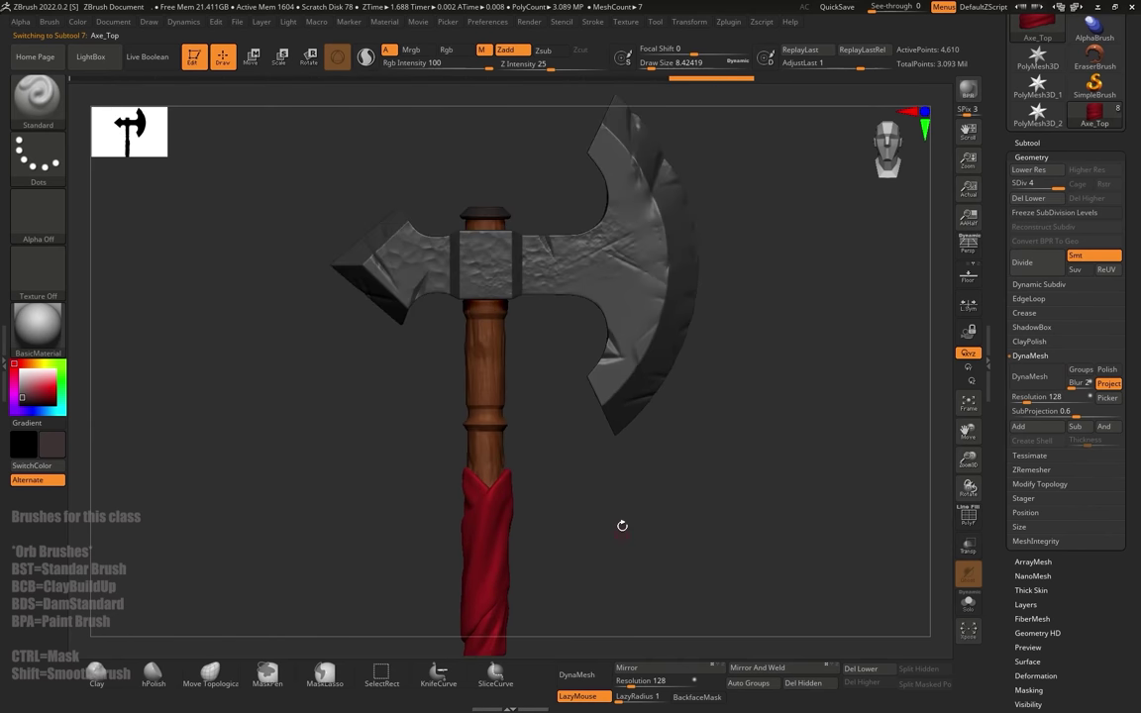
Step: Preview QuadShaders on the Axe_Top cap, and fill it with the Green Metallic material instead
click(45, 325)
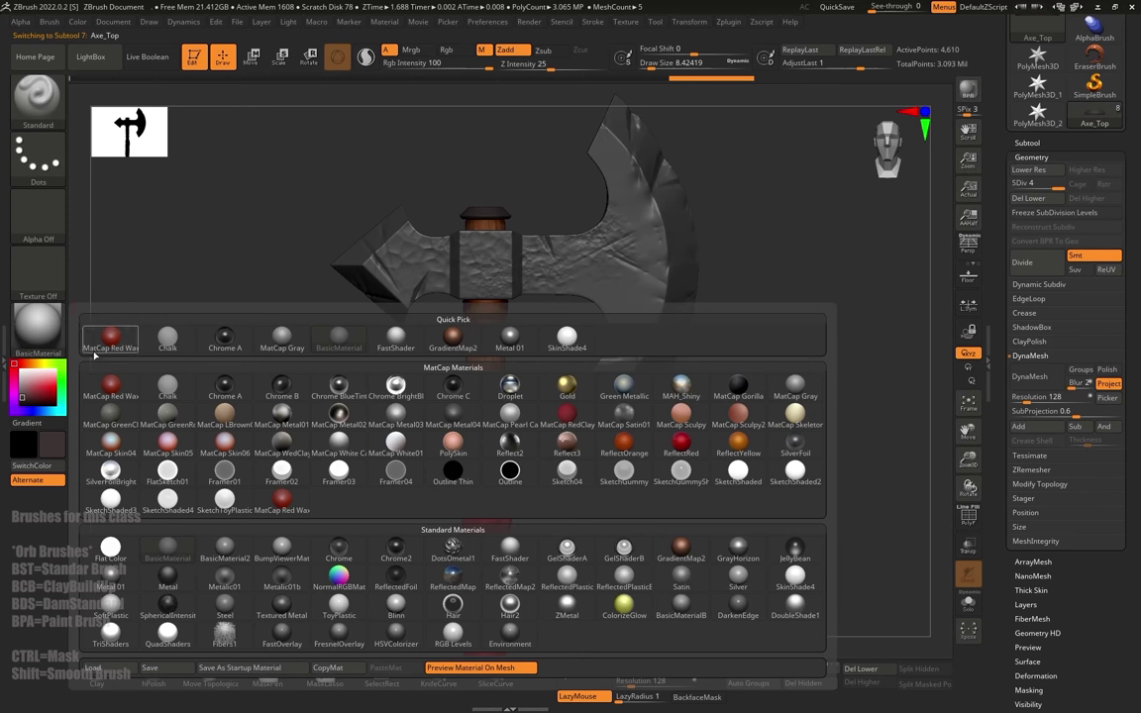
click(166, 633)
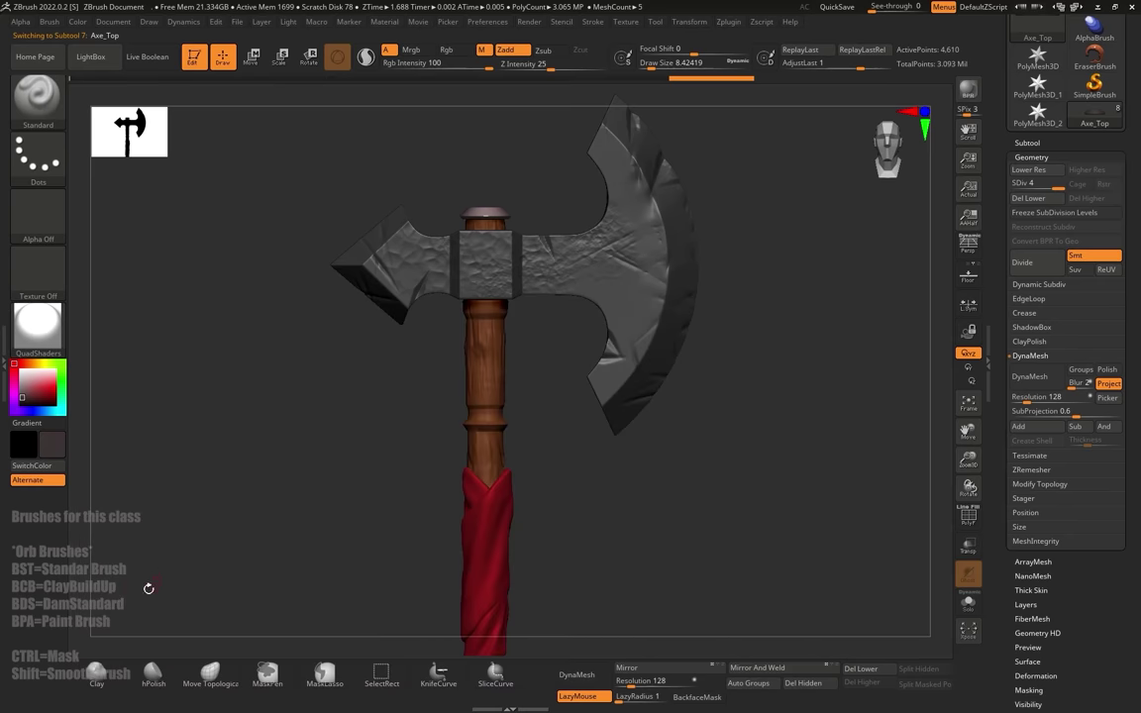
click(37, 325)
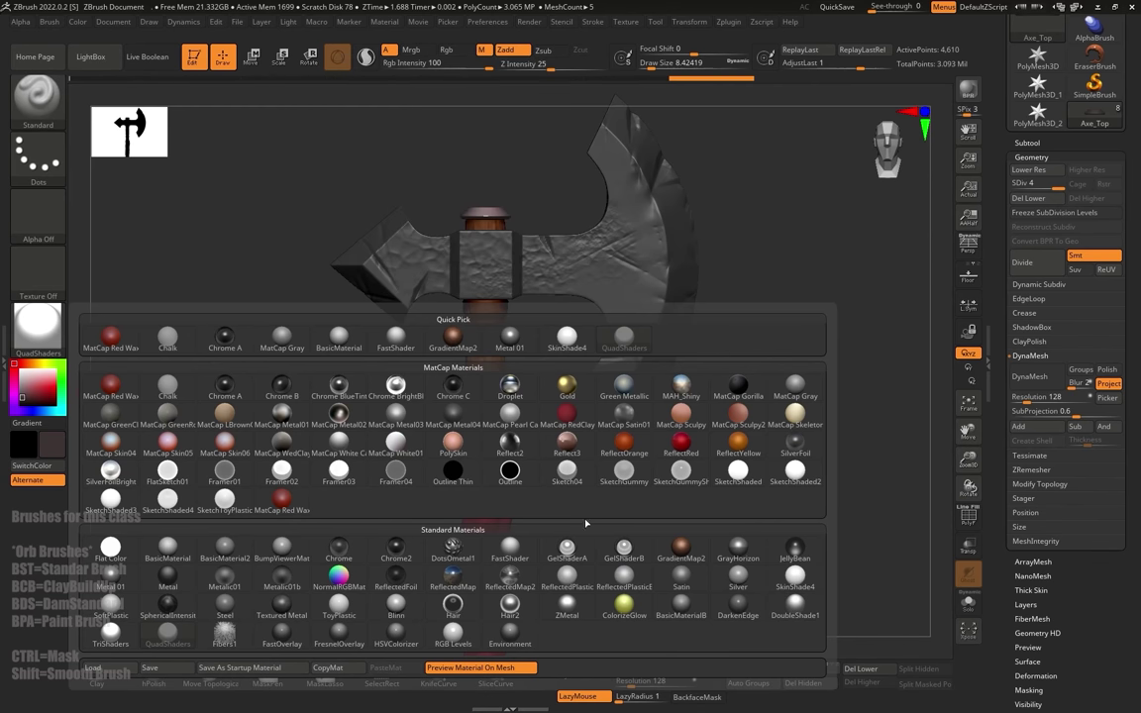
click(624, 389)
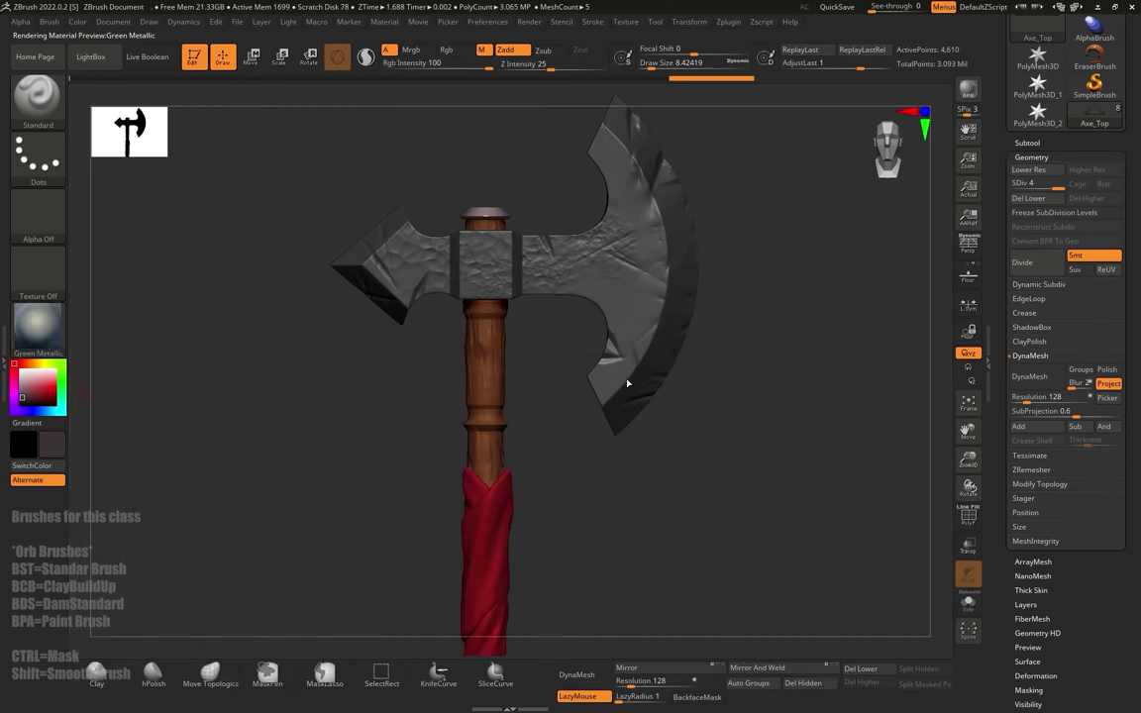
click(86, 22)
click(113, 278)
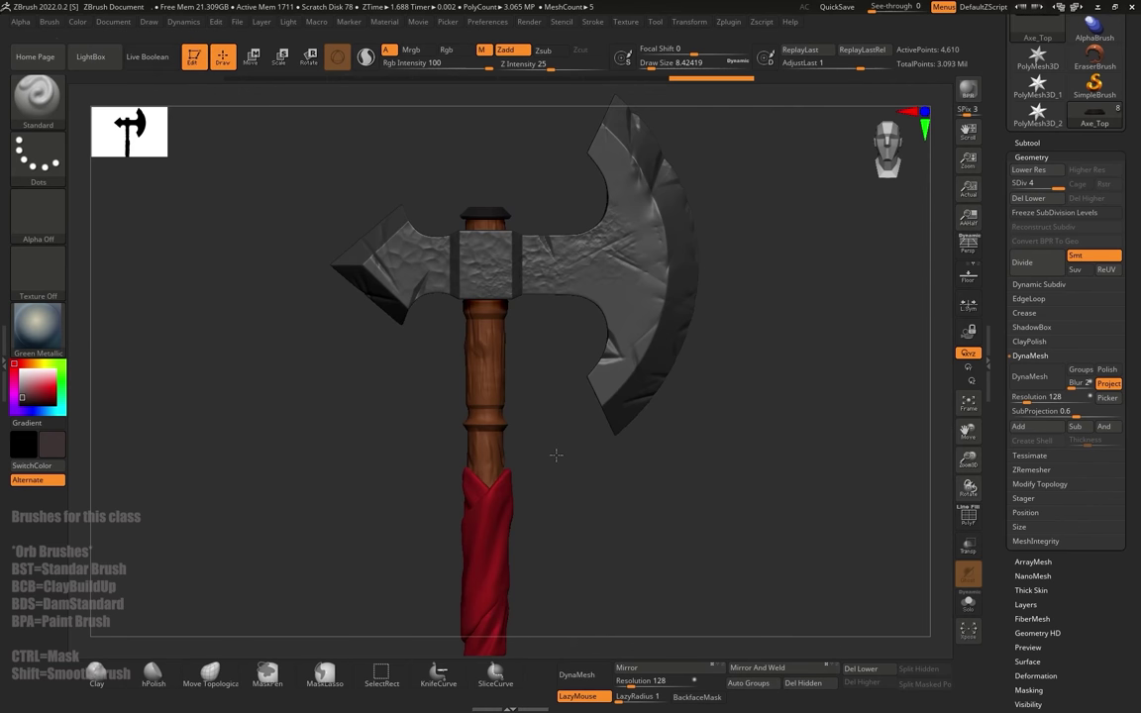
Step: Make the Axe_Belt ring at the handle's lower end the active subtool and fill it with Green Metallic
alt+drag(614, 591, 607, 316)
alt+click(475, 525)
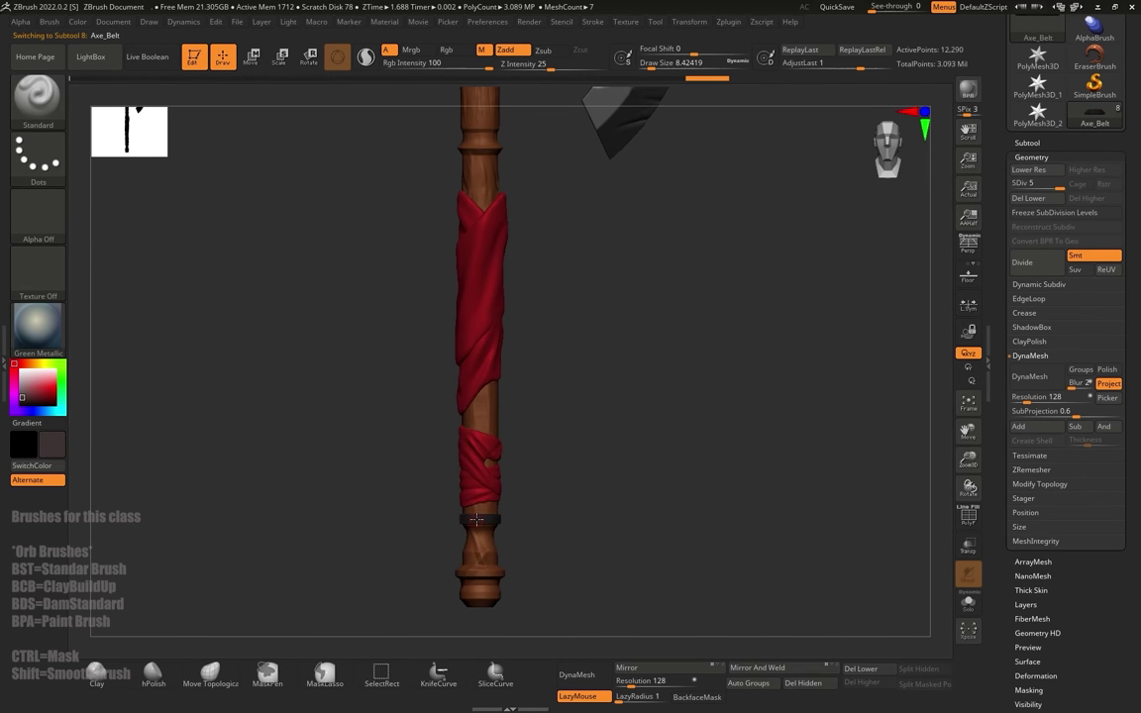
click(78, 23)
click(131, 277)
Step: Make Axe_Body the active subtool and isolate the handle in Solo mode
drag(703, 353, 614, 268)
alt+drag(615, 267, 764, 389)
drag(764, 390, 726, 436)
drag(651, 407, 616, 420)
mouse_move(616, 420)
alt+mouse_down()
mouse_move(613, 343)
mouse_move(597, 386)
alt+mouse_up()
click(966, 602)
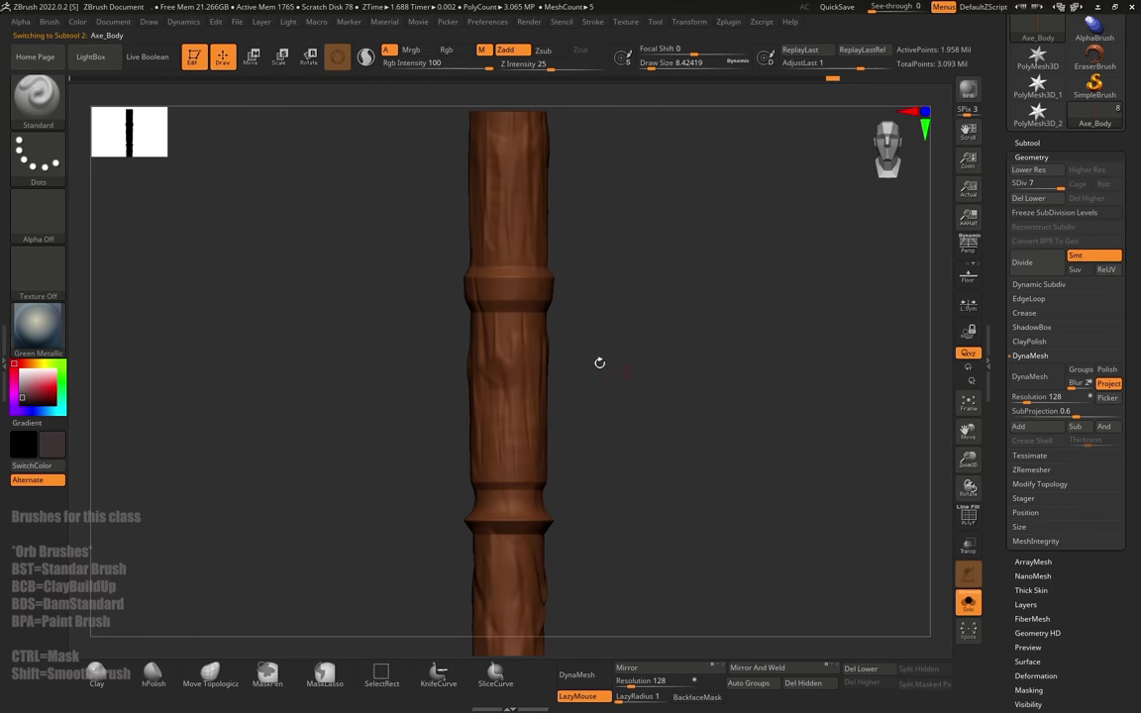
drag(684, 404, 612, 404)
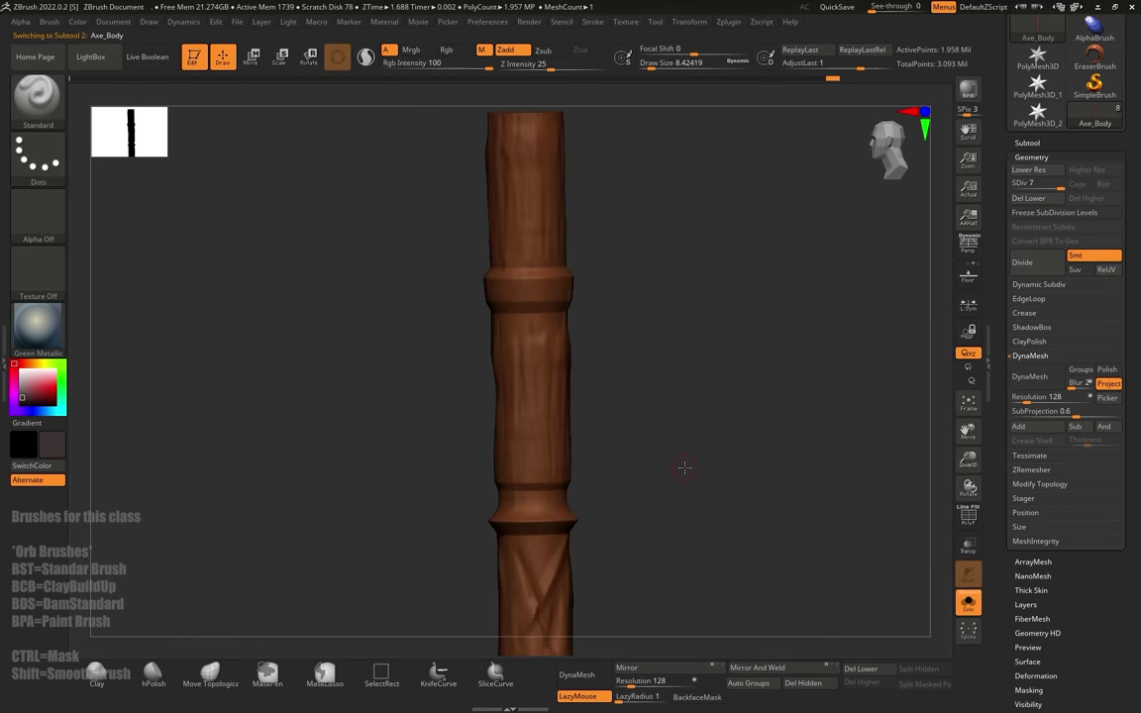
shift+drag(683, 466, 703, 486)
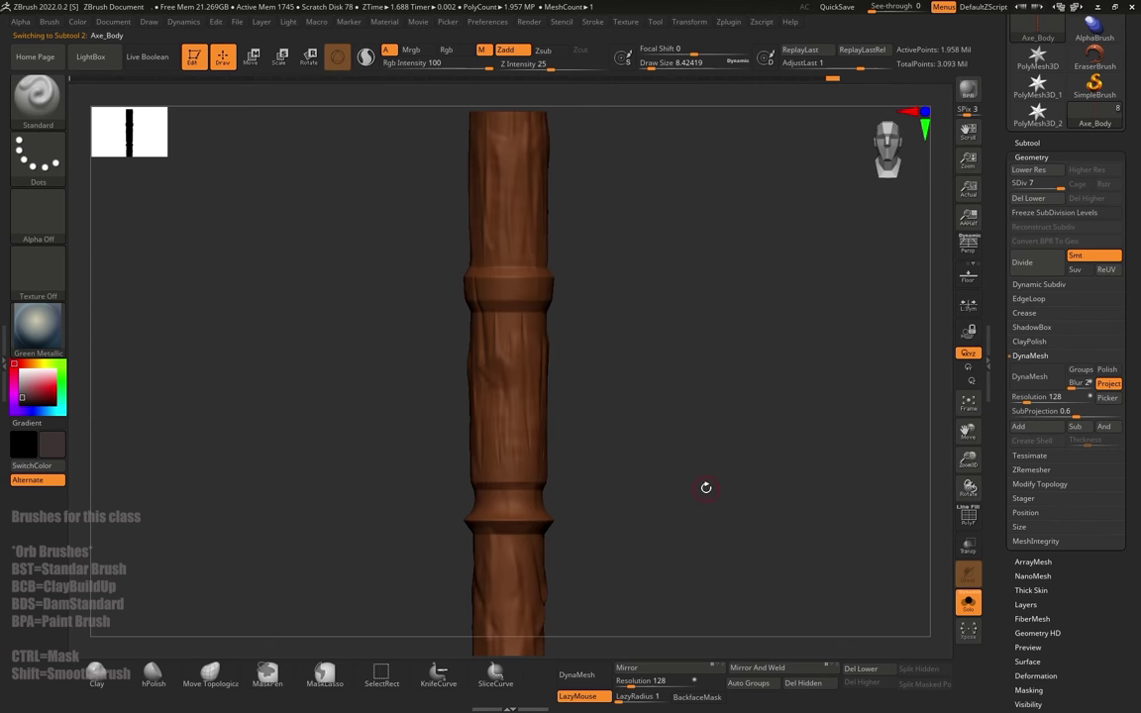
Step: Select the Paint brush and pick a dark brown as the painting color
key(b)
key(p)
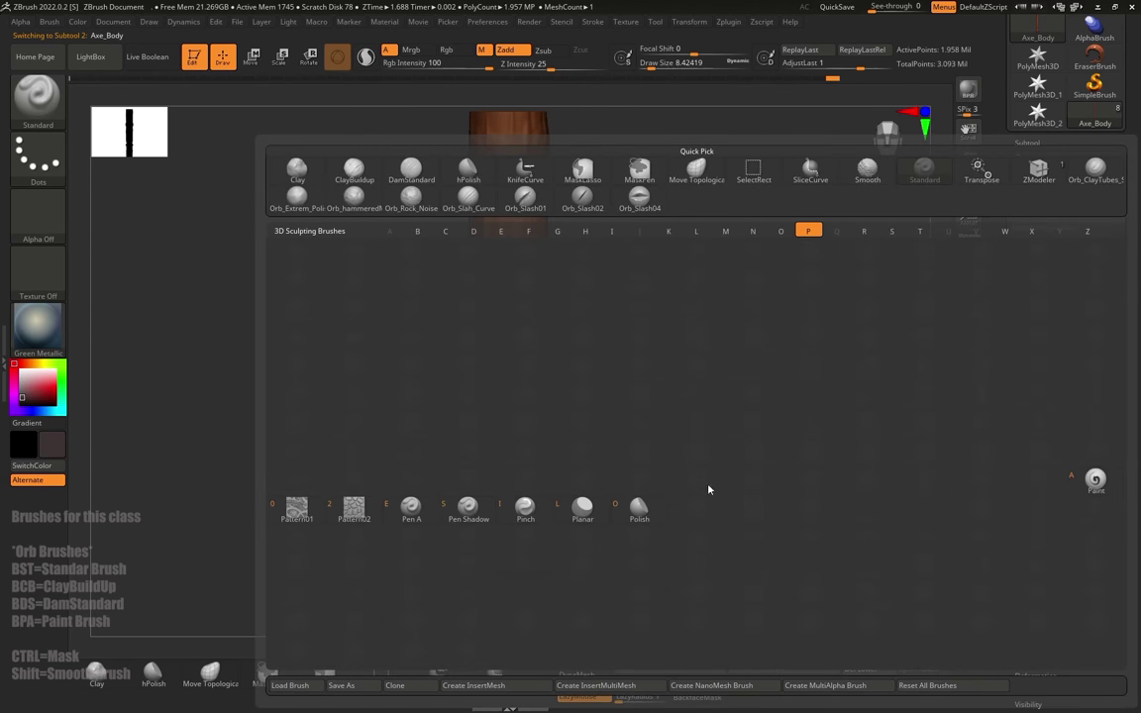
click(1101, 483)
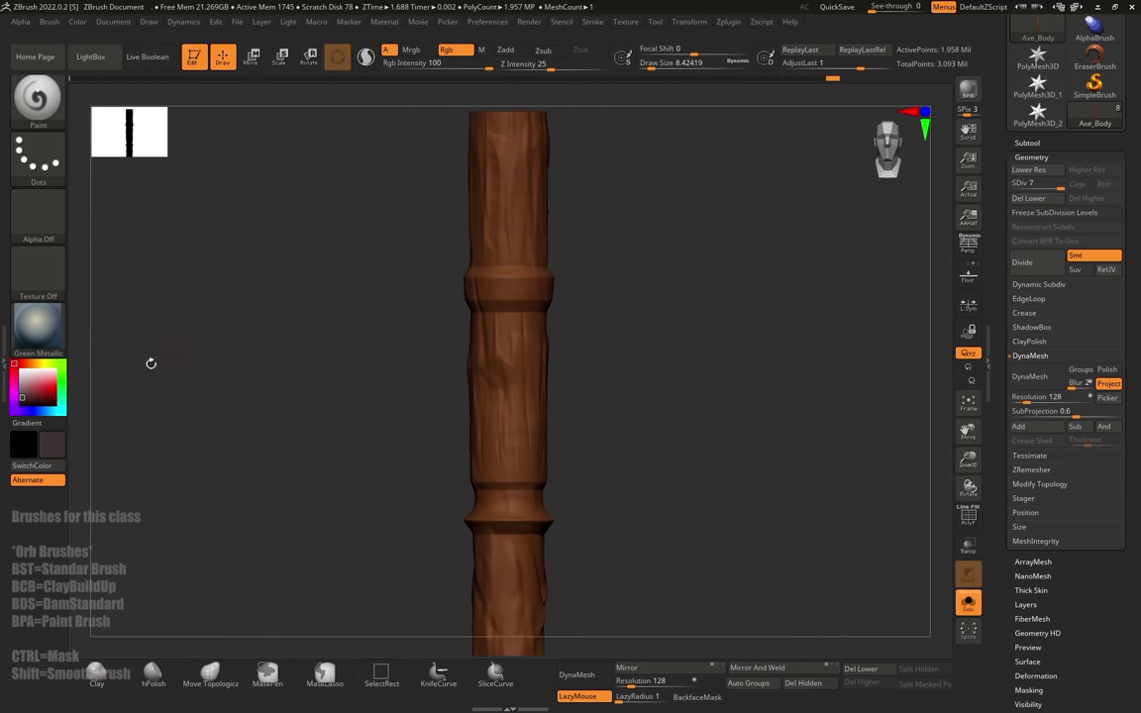
click(39, 385)
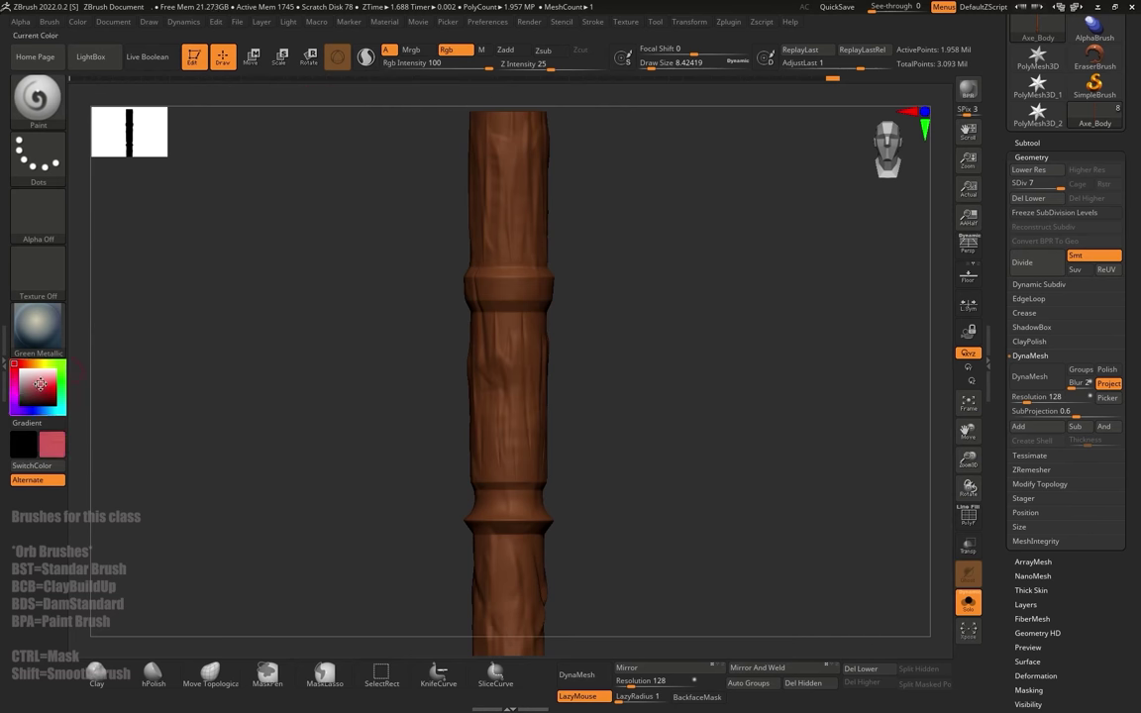
drag(26, 364, 41, 399)
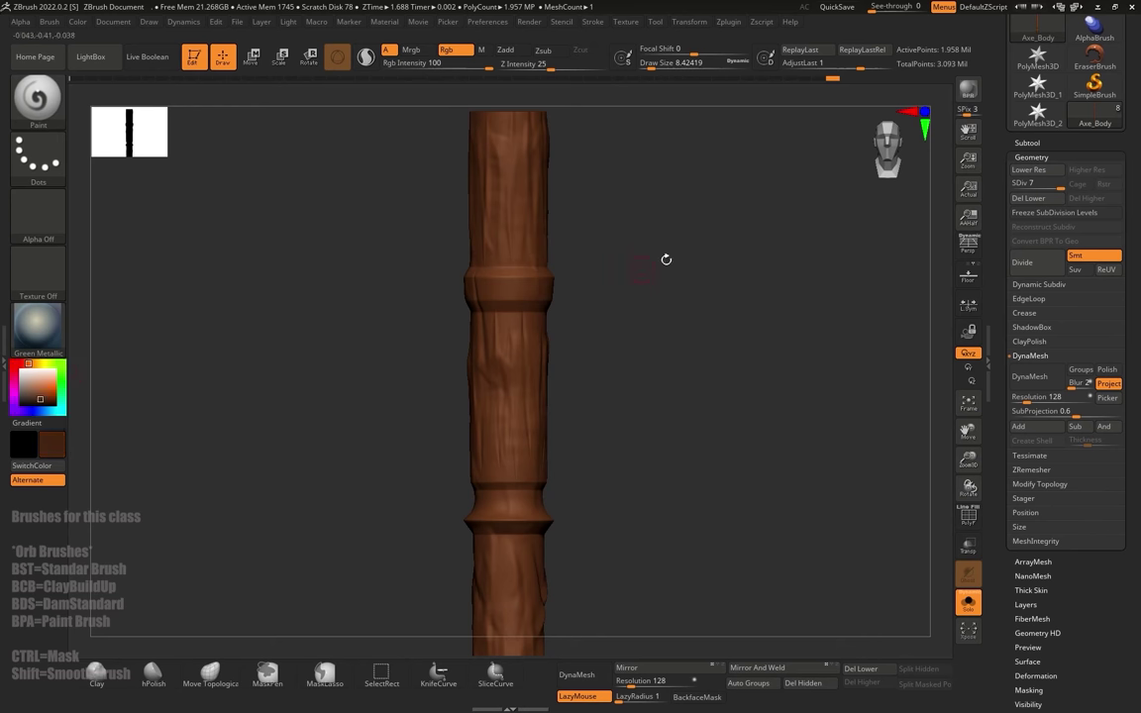
Step: Reduce the brush's Draw Size to about 3.1 and paint a dark brown streak along the grain of the handle's upper section
alt+drag(725, 285, 665, 614)
alt+drag(607, 274, 635, 520)
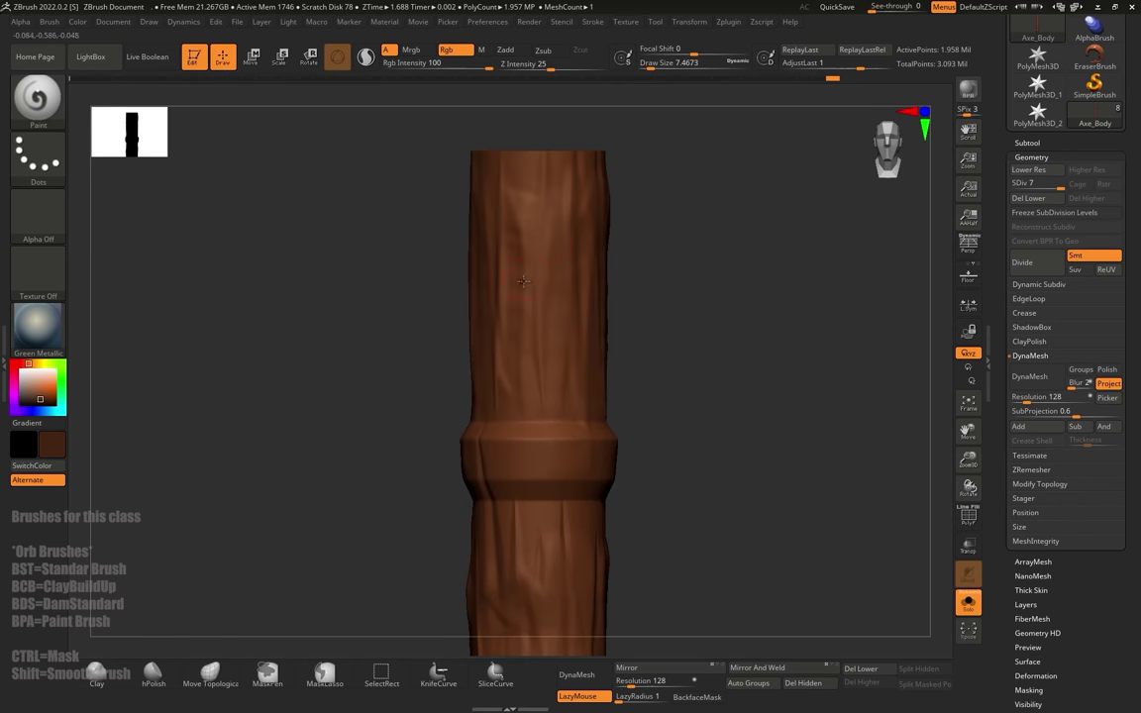
drag(542, 354, 537, 384)
drag(650, 68, 645, 68)
drag(684, 301, 634, 295)
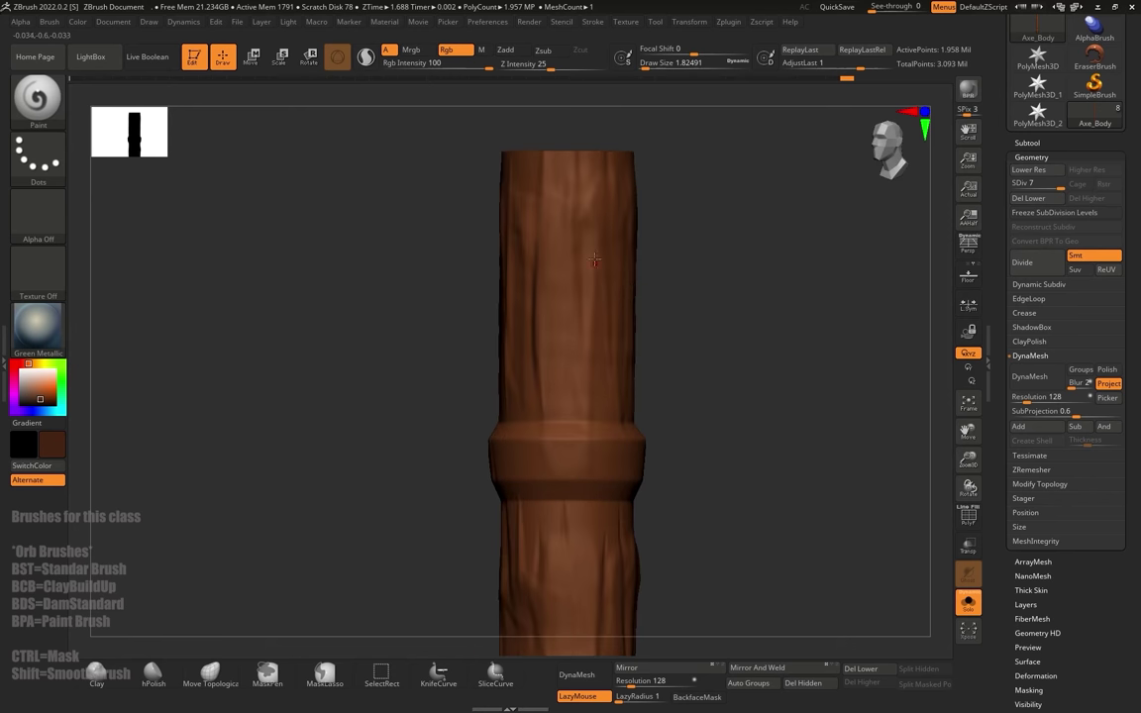
key(s)
drag(592, 254, 582, 337)
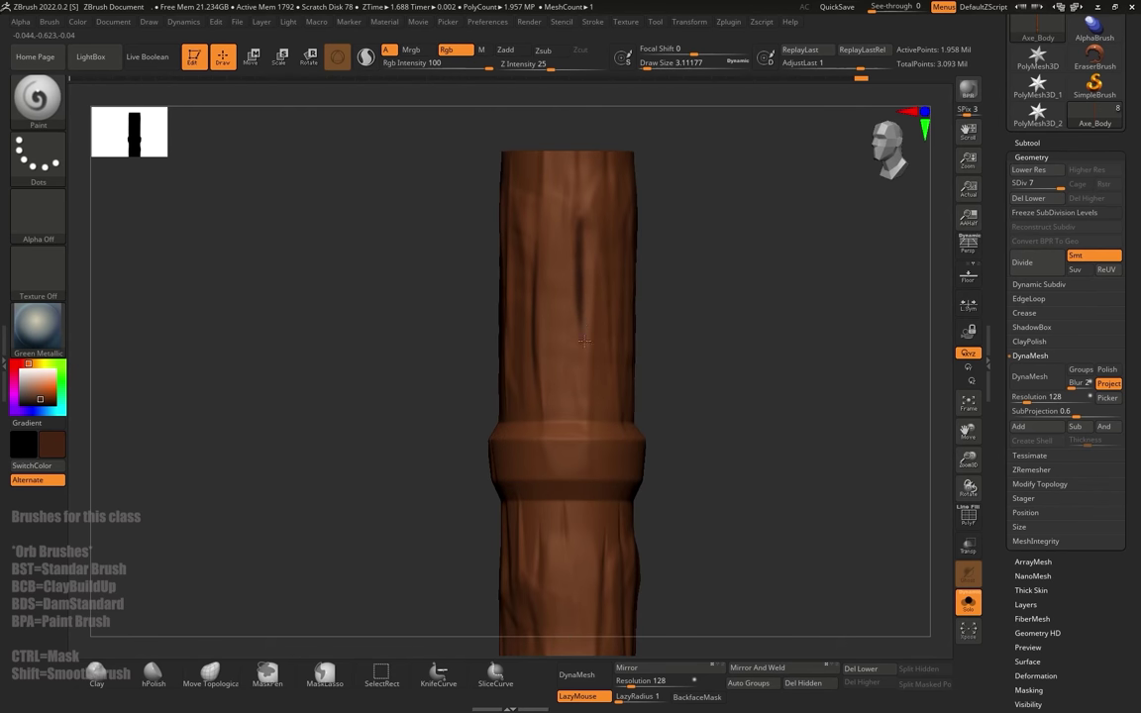
Step: Paint thin dark brown streaks along the wood grain around the sides of the handle's upper section
drag(647, 270, 602, 277)
drag(659, 252, 666, 383)
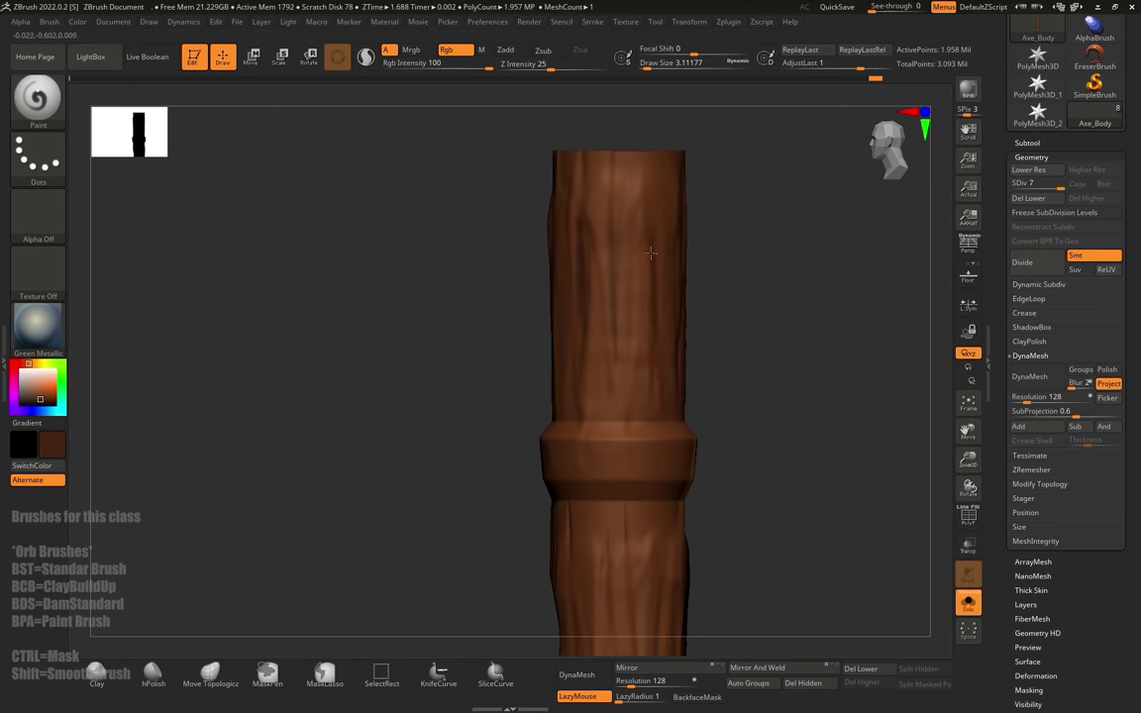
mouse_move(743, 328)
alt+mouse_down()
mouse_move(695, 298)
mouse_move(744, 300)
mouse_move(739, 264)
mouse_move(725, 260)
alt+mouse_up()
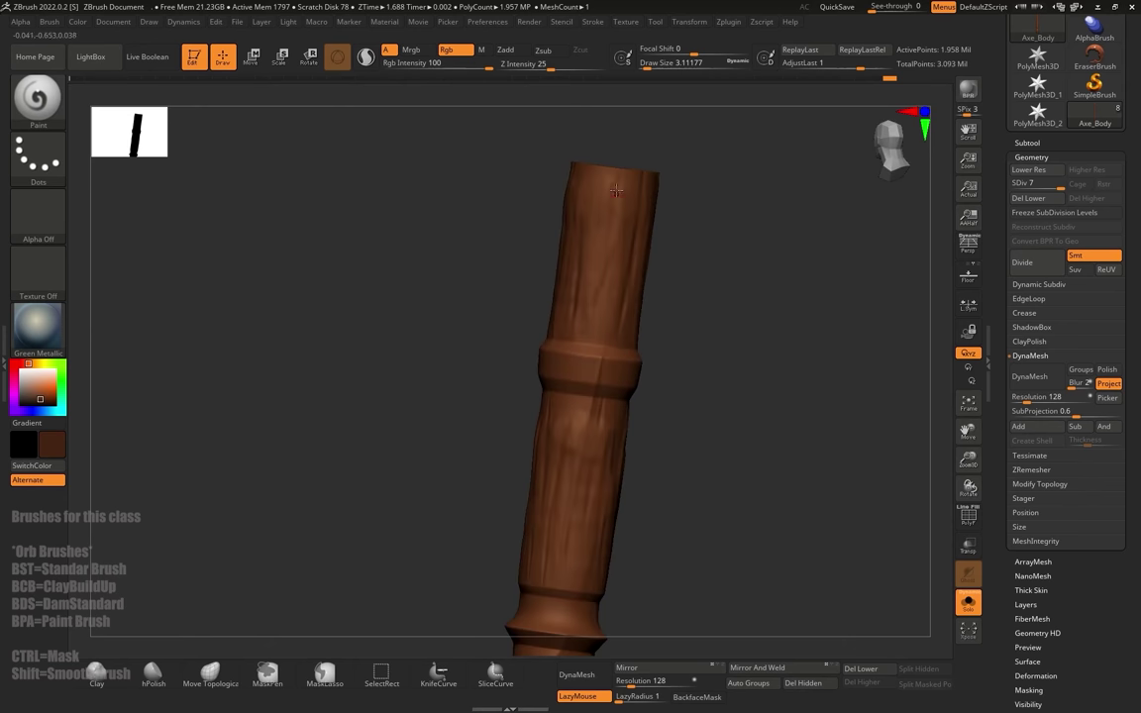
right_drag(592, 312, 639, 263)
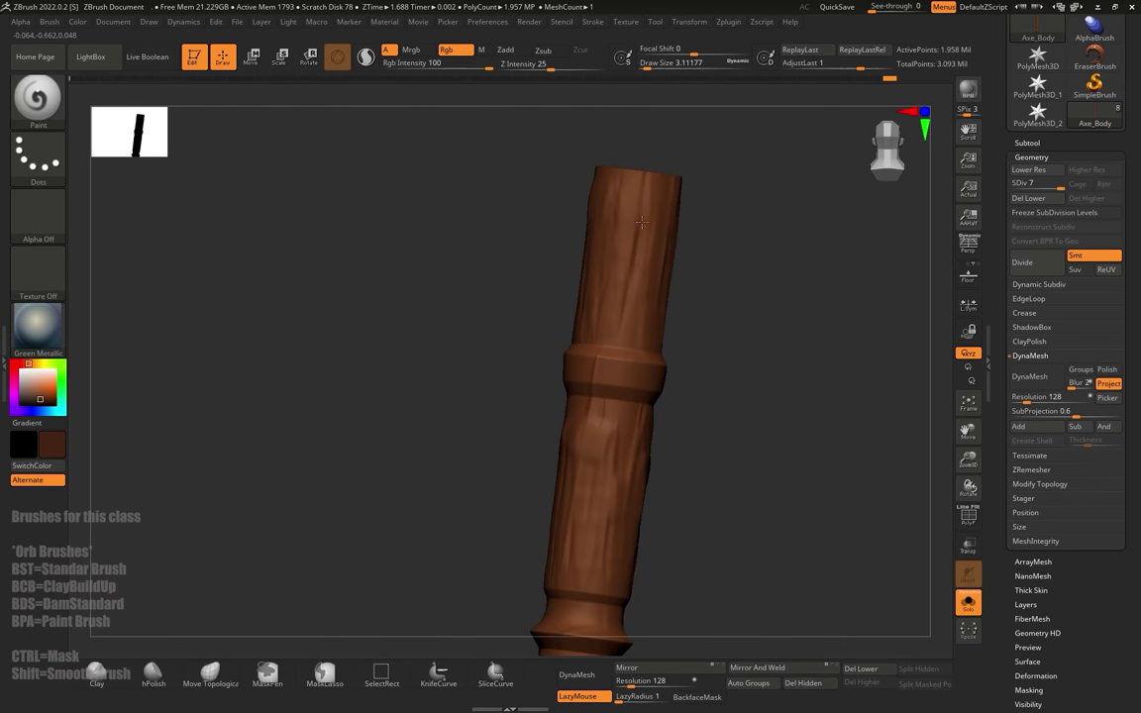
right_drag(652, 366, 689, 295)
shift+right_drag(762, 273, 759, 268)
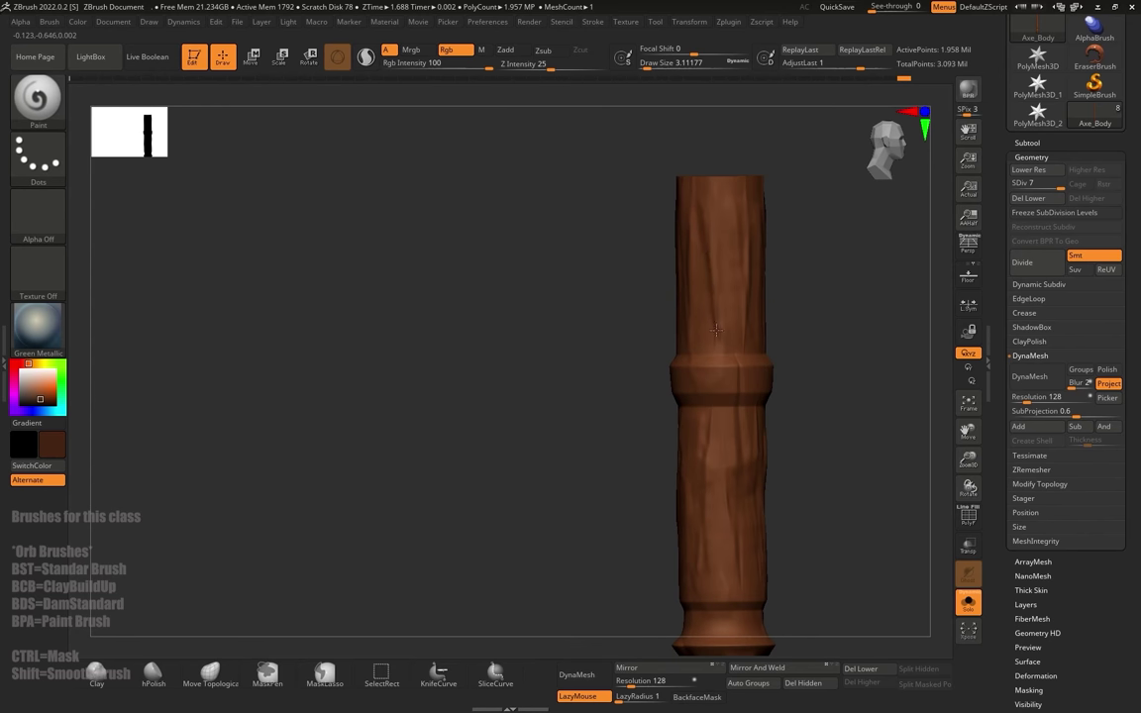
Step: Paint dark brown grain streaks on the handle section between the two collars, enlarging the brush's Draw Size to about 7.5
alt+drag(811, 320, 738, 165)
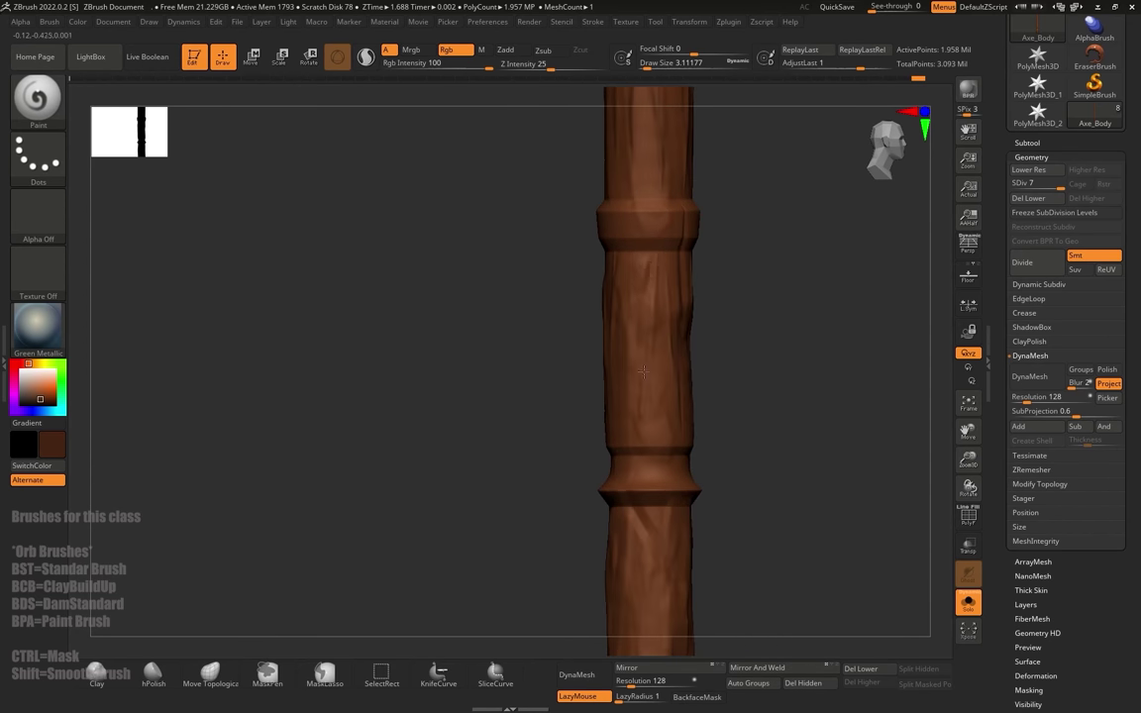
drag(646, 285, 644, 303)
drag(735, 253, 793, 253)
mouse_move(597, 250)
mouse_down()
mouse_move(597, 267)
mouse_move(564, 217)
mouse_up()
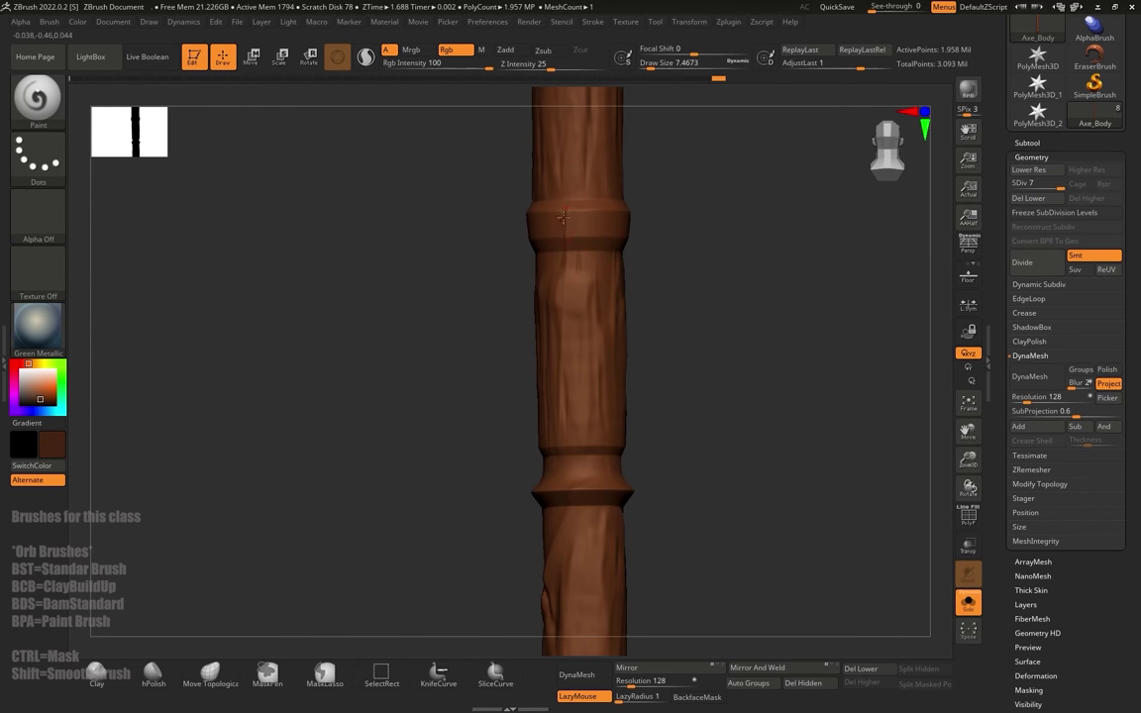
drag(682, 268, 757, 268)
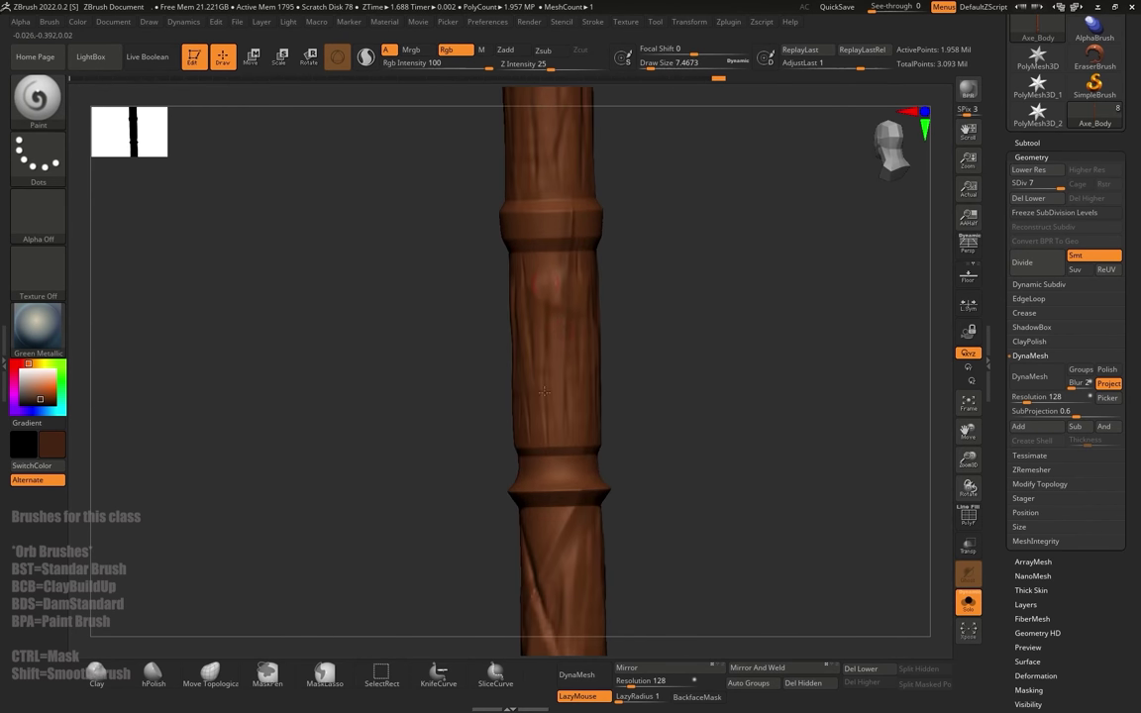
right_drag(544, 392, 550, 287)
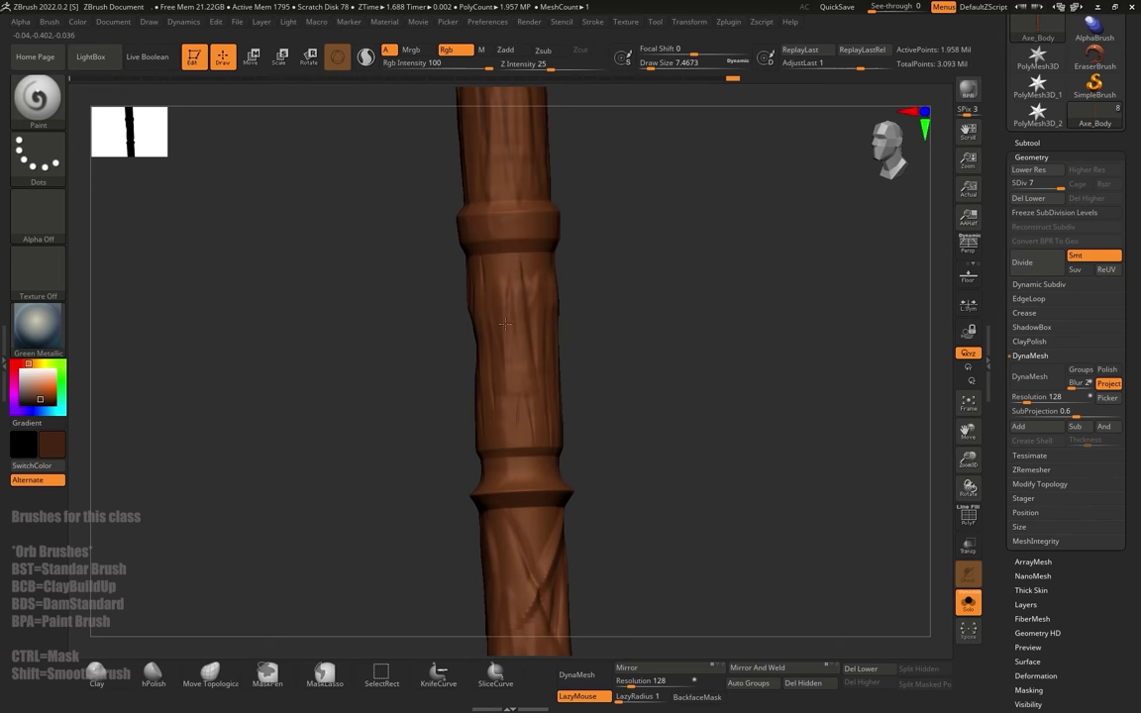
alt+drag(596, 355, 668, 465)
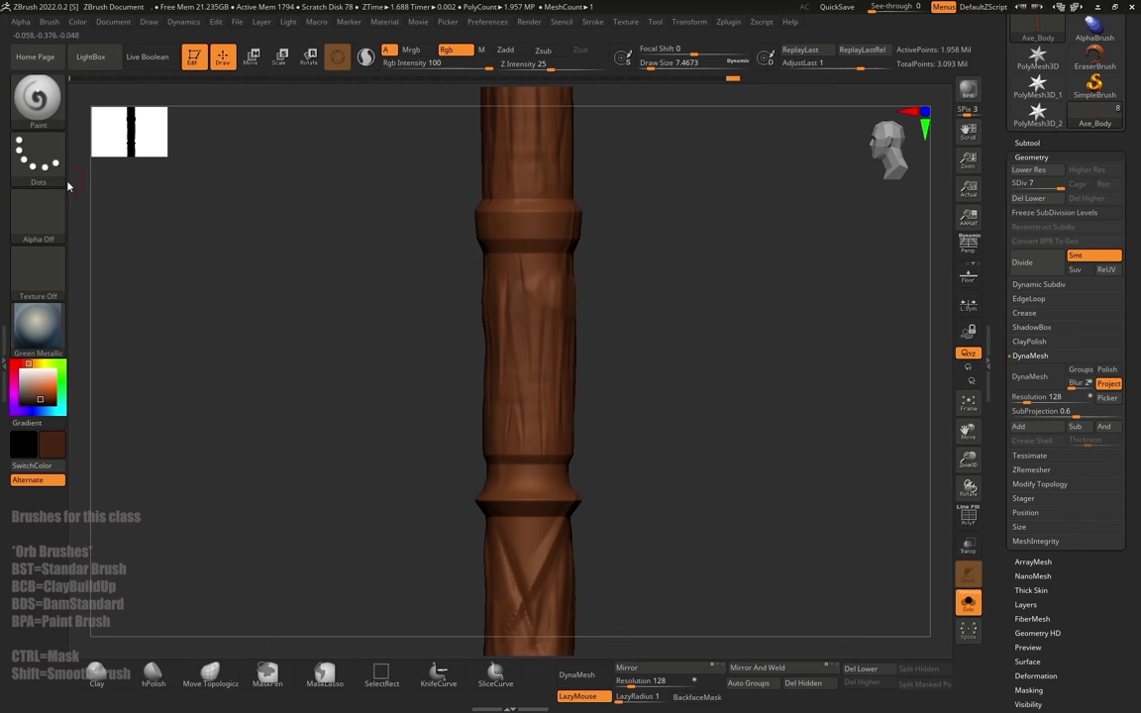
Step: Try painting mottled dark brown over the handle using the Paint brush with Alpha 07 and a Draw Size of about 87
click(44, 155)
click(38, 218)
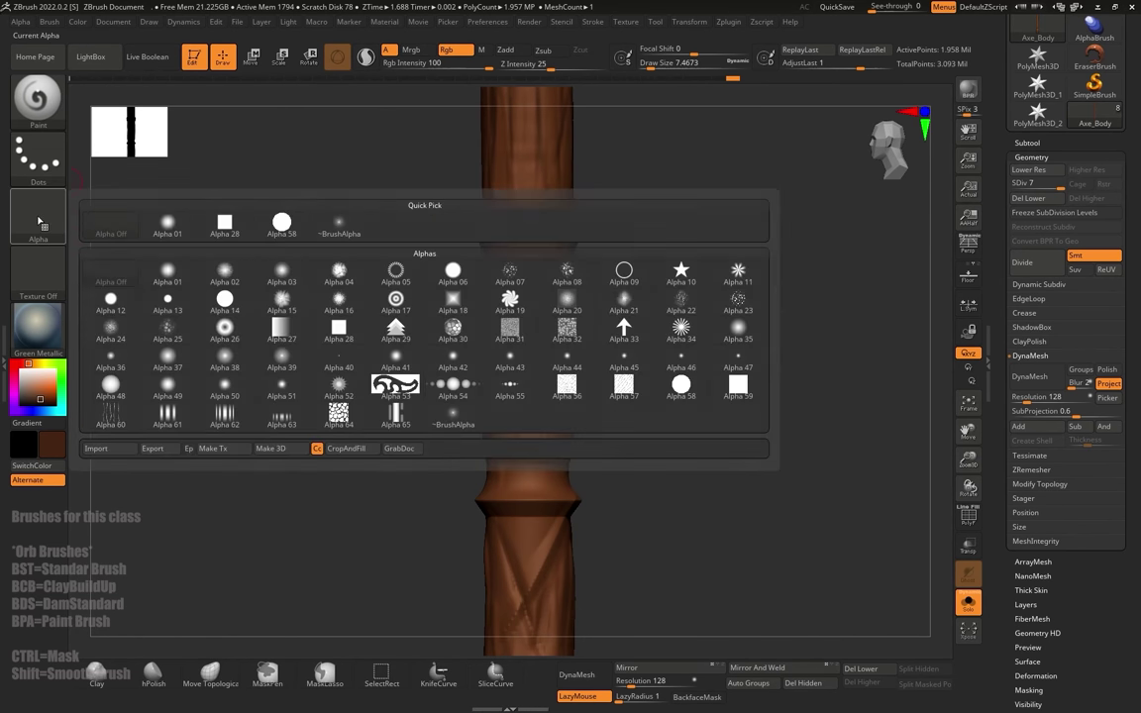
click(510, 282)
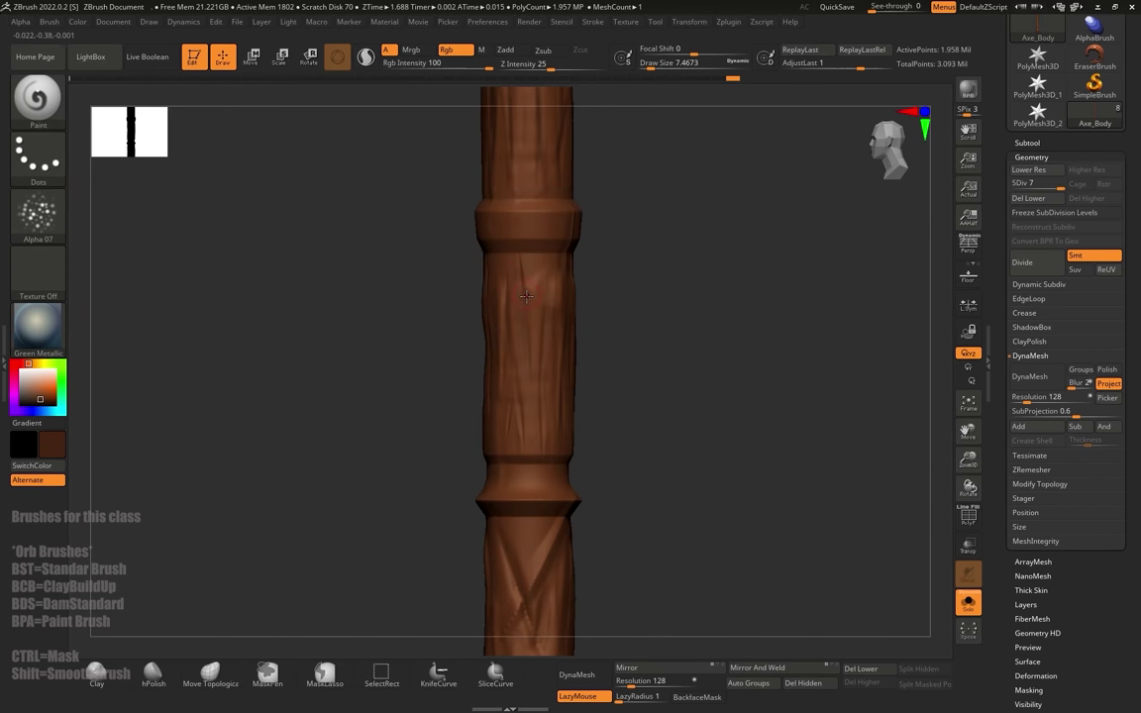
key(s)
click(530, 371)
alt+drag(645, 311, 596, 316)
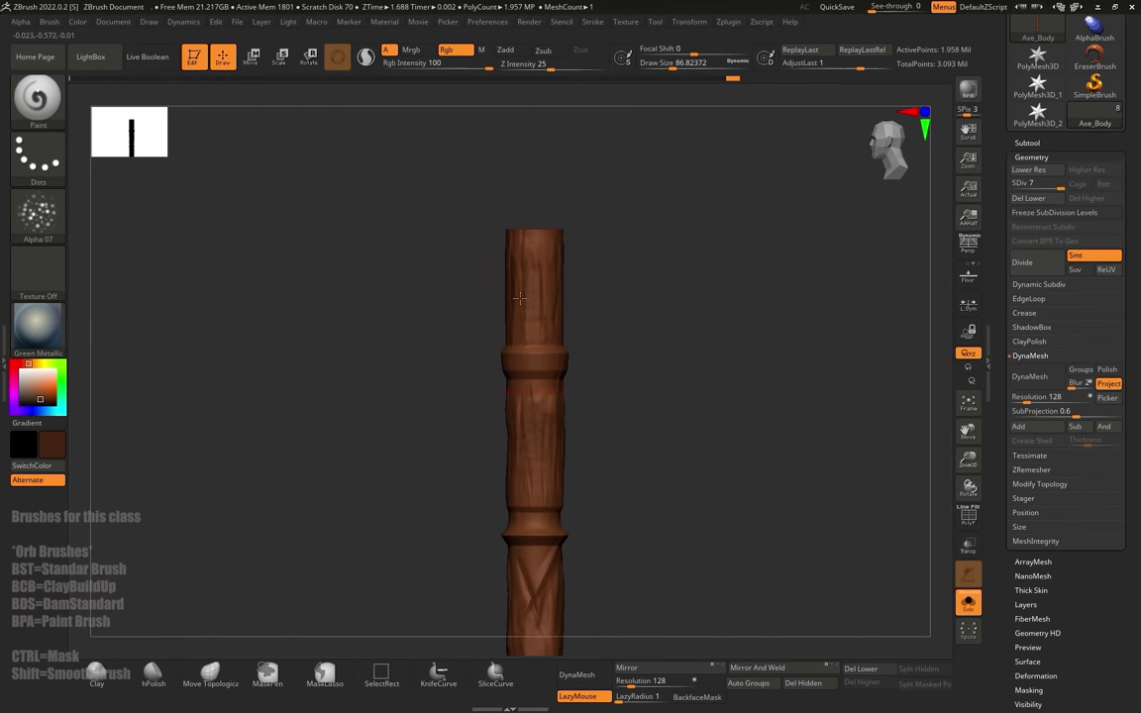
drag(555, 425, 536, 462)
alt+drag(625, 467, 589, 248)
drag(480, 473, 520, 426)
drag(733, 203, 657, 296)
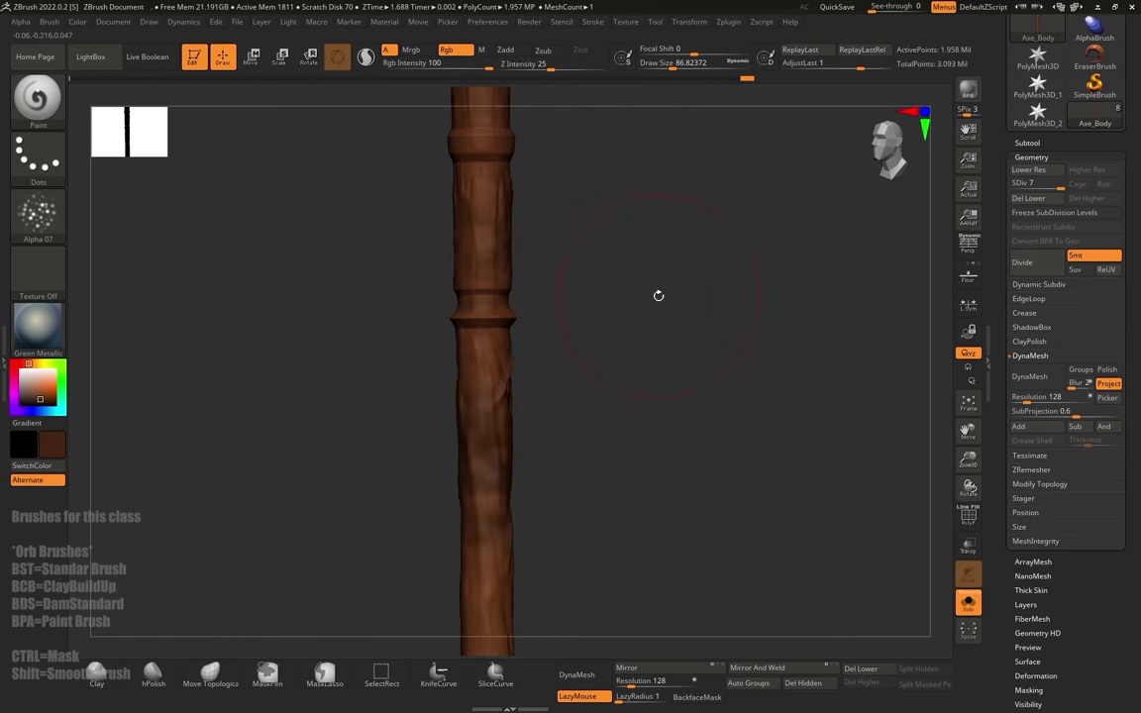
Step: Reduce the Draw Size to about 23 and try speckling the section between the collars with Alpha 07
alt+drag(548, 273, 579, 330)
mouse_move(548, 279)
mouse_down()
mouse_move(551, 341)
mouse_move(544, 297)
mouse_up()
mouse_move(649, 302)
mouse_down()
mouse_move(591, 331)
mouse_move(582, 307)
mouse_up()
drag(583, 307, 581, 363)
mouse_move(642, 341)
mouse_down()
mouse_move(686, 294)
mouse_move(613, 302)
mouse_up()
key(s)
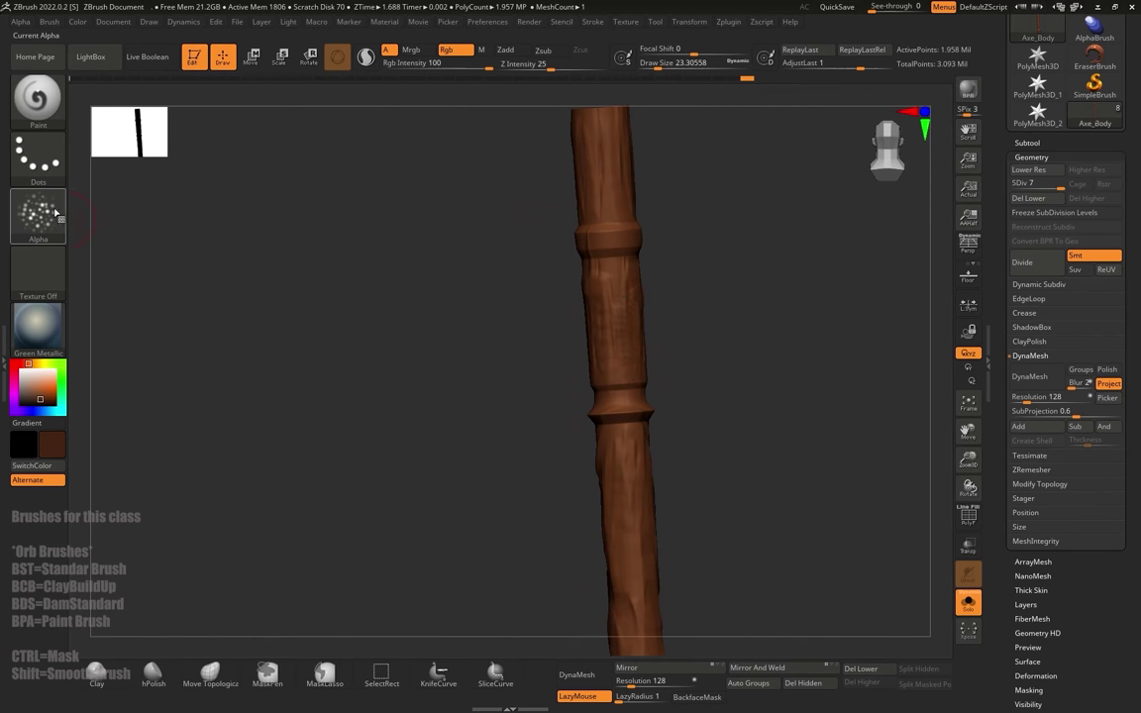
Step: Try painting down the handle with Alpha 08 at a Draw Size of about 37, and undo the stroke
click(37, 211)
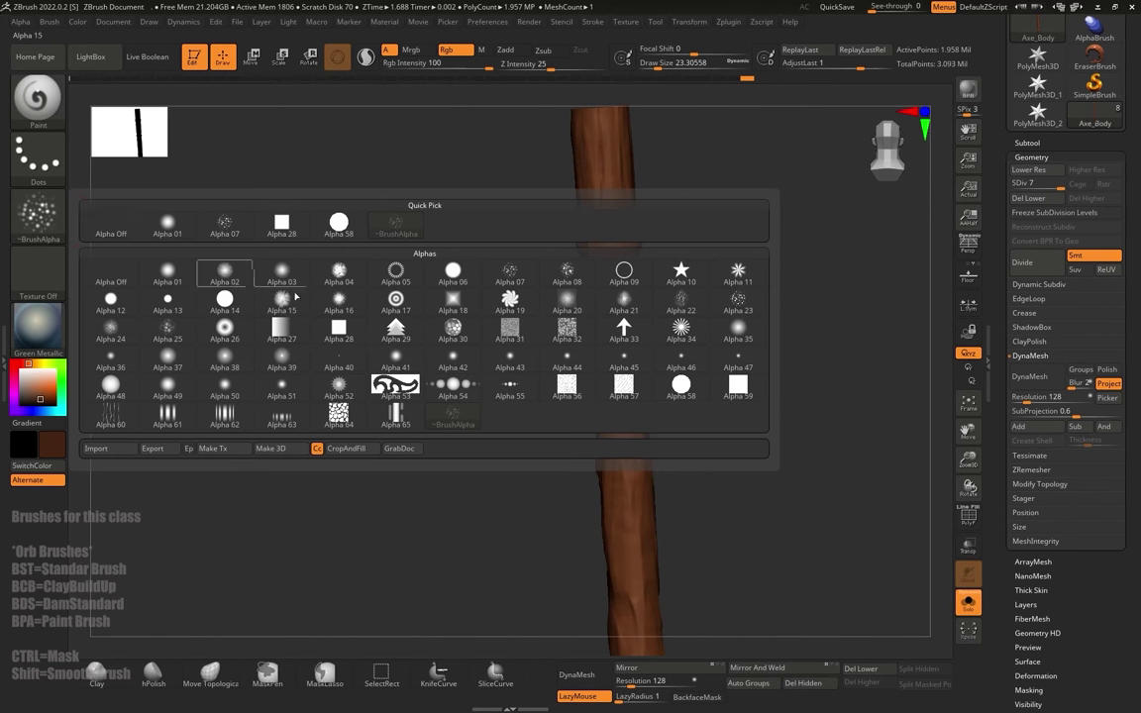
click(567, 275)
drag(592, 204, 630, 538)
mouse_move(706, 288)
mouse_down()
mouse_move(747, 279)
mouse_move(711, 278)
mouse_up()
key(ctrl+z)
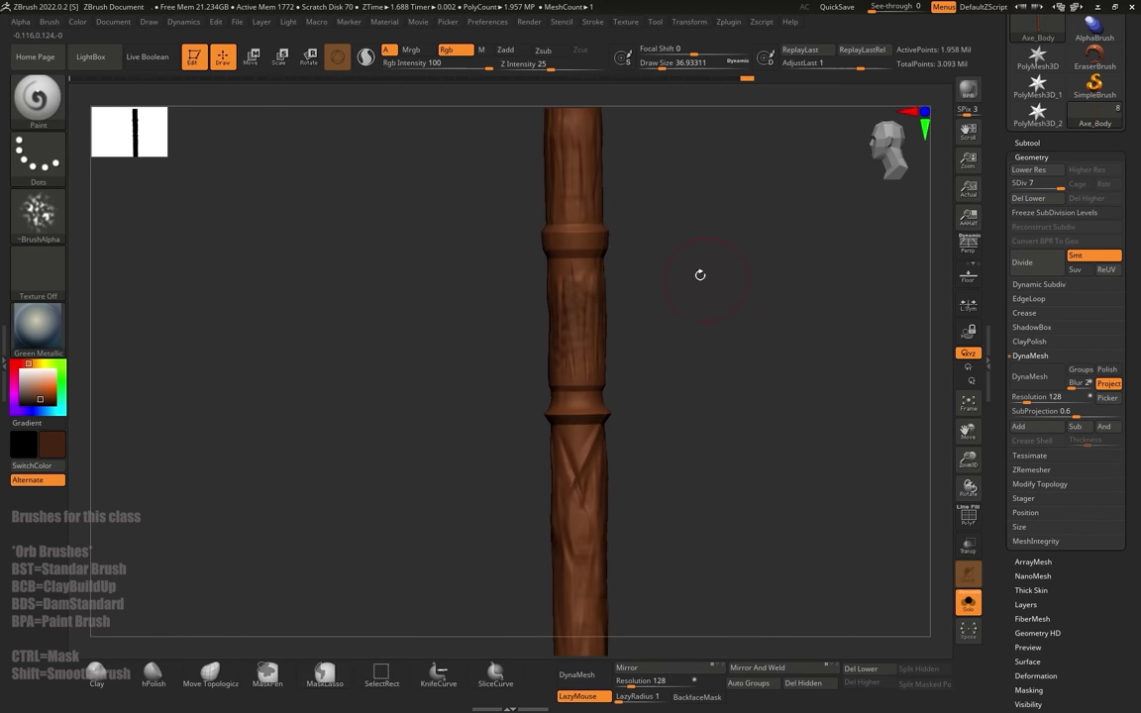
Step: Load Alpha 15 on the Paint brush and paint dark brown variation along the handle down to its lower end
click(37, 210)
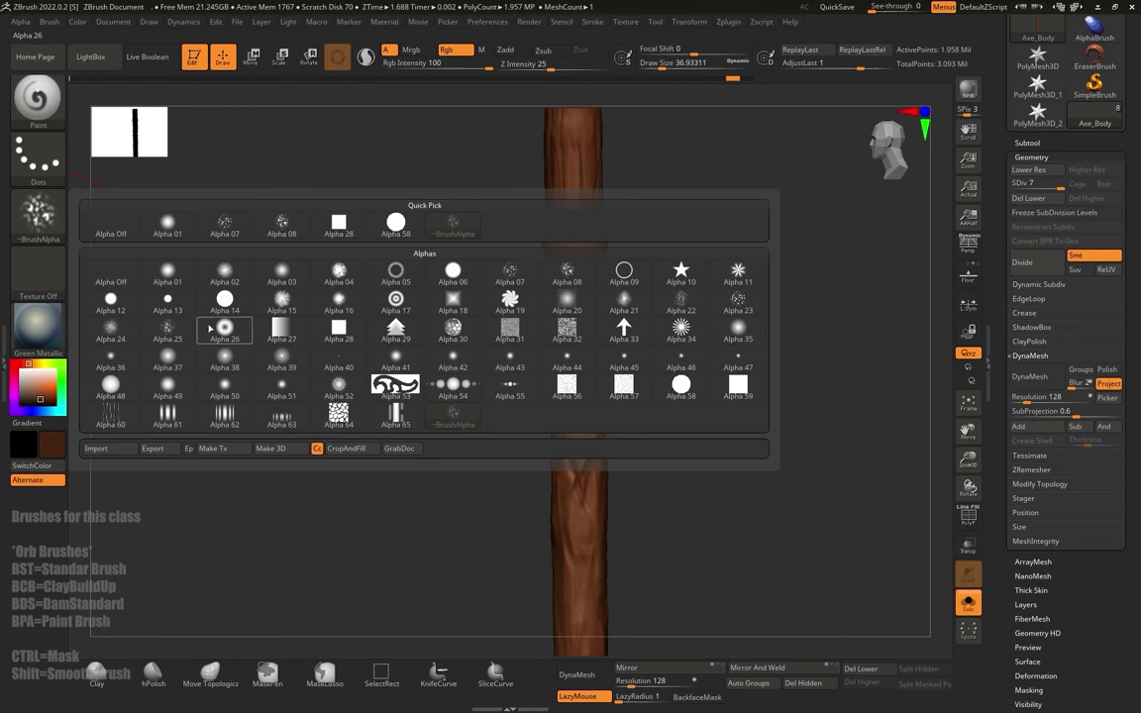
click(280, 297)
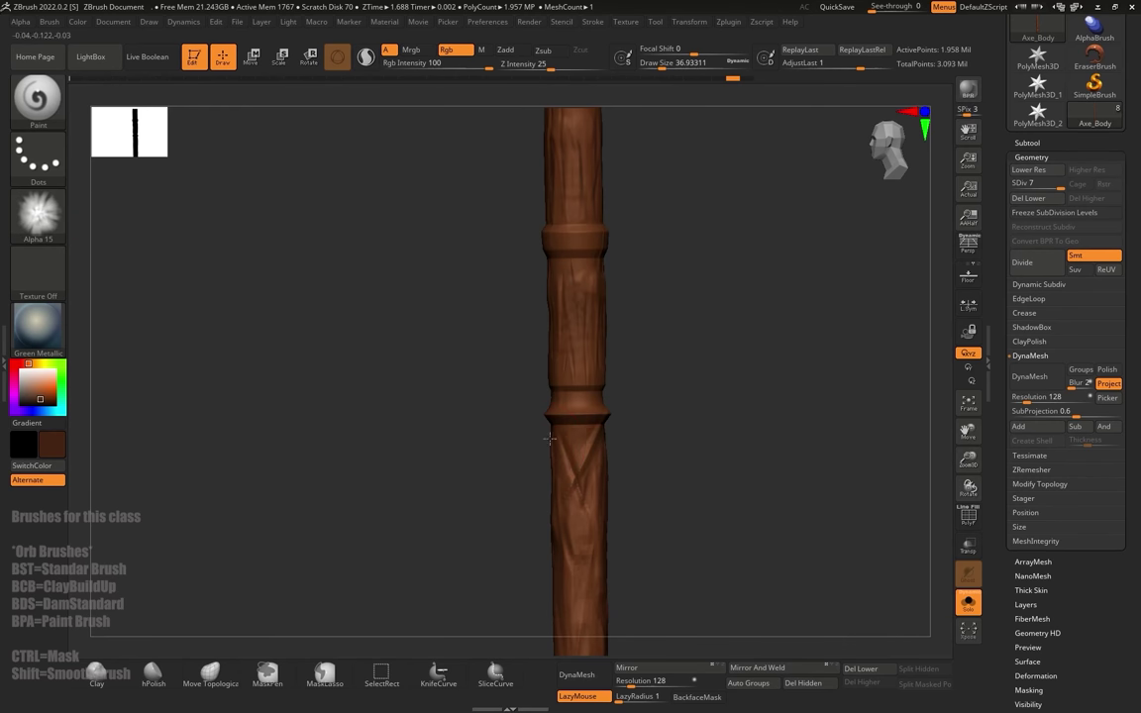
drag(638, 447, 564, 405)
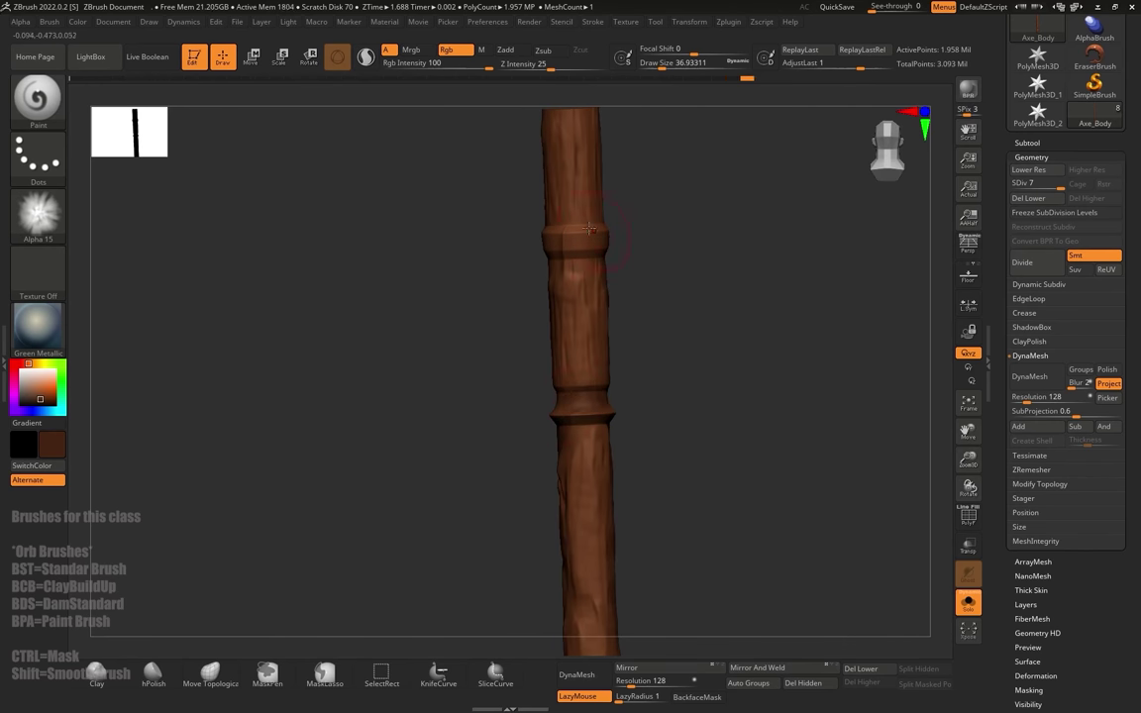
mouse_move(629, 242)
mouse_down()
mouse_move(509, 235)
mouse_move(665, 283)
mouse_move(616, 307)
mouse_move(634, 357)
mouse_move(606, 162)
mouse_up()
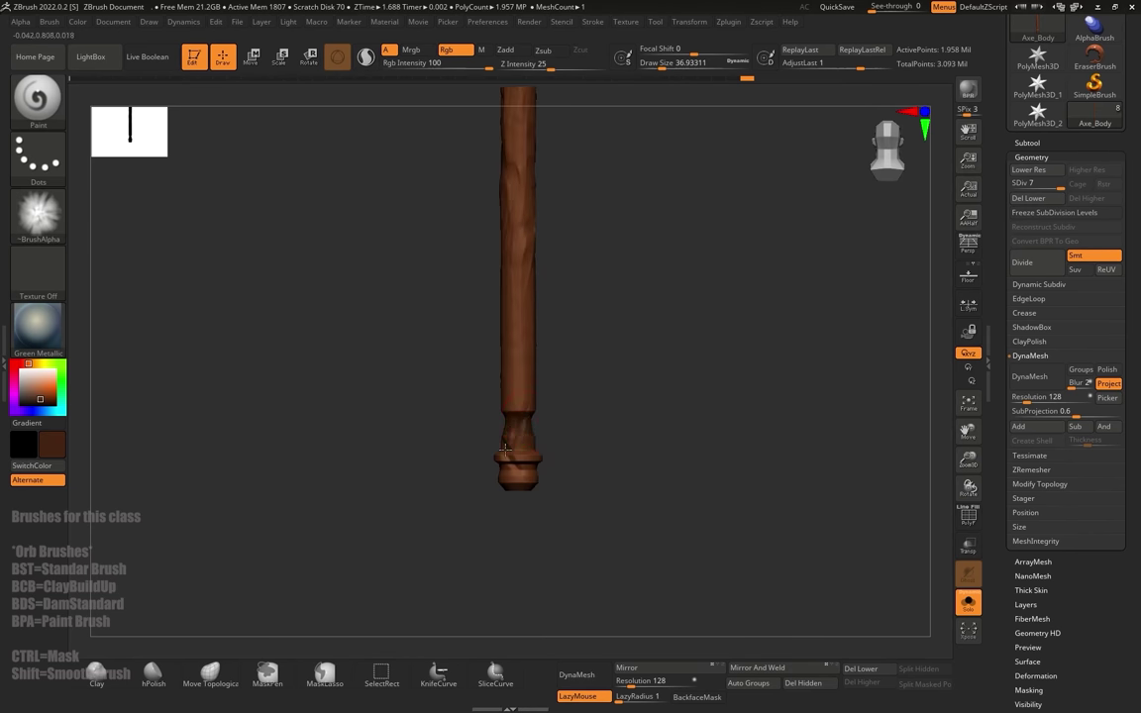
alt+drag(605, 325, 608, 431)
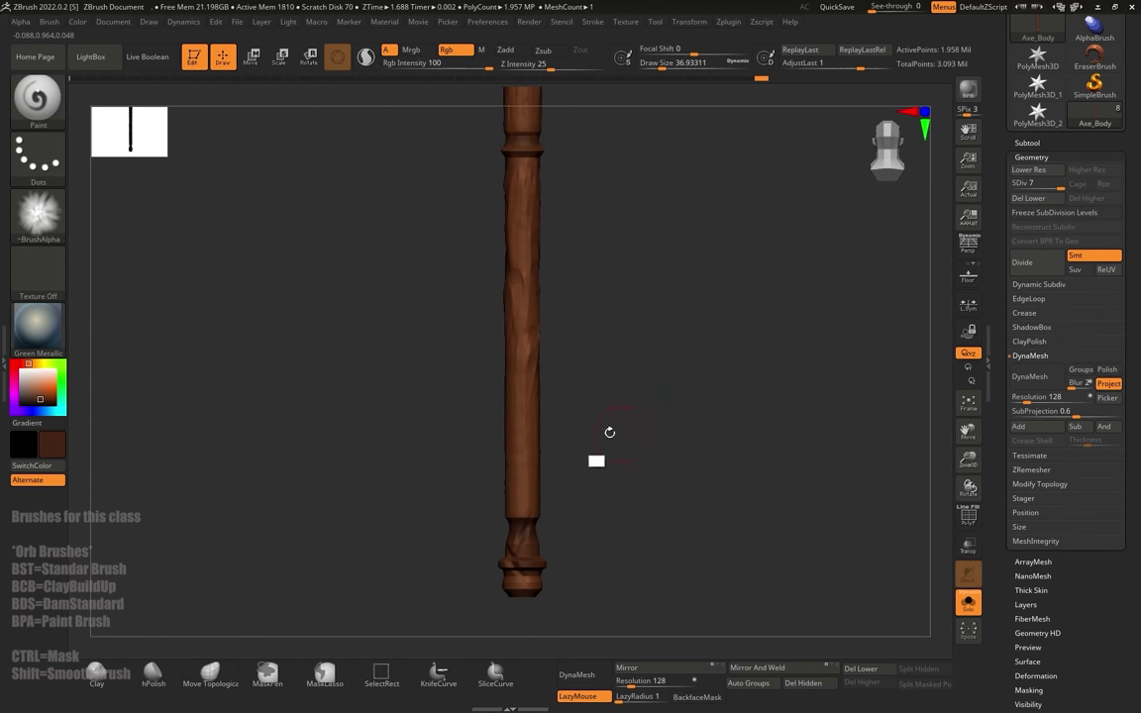
Step: Load the ring-shaped Alpha 09 on the Paint brush
click(62, 222)
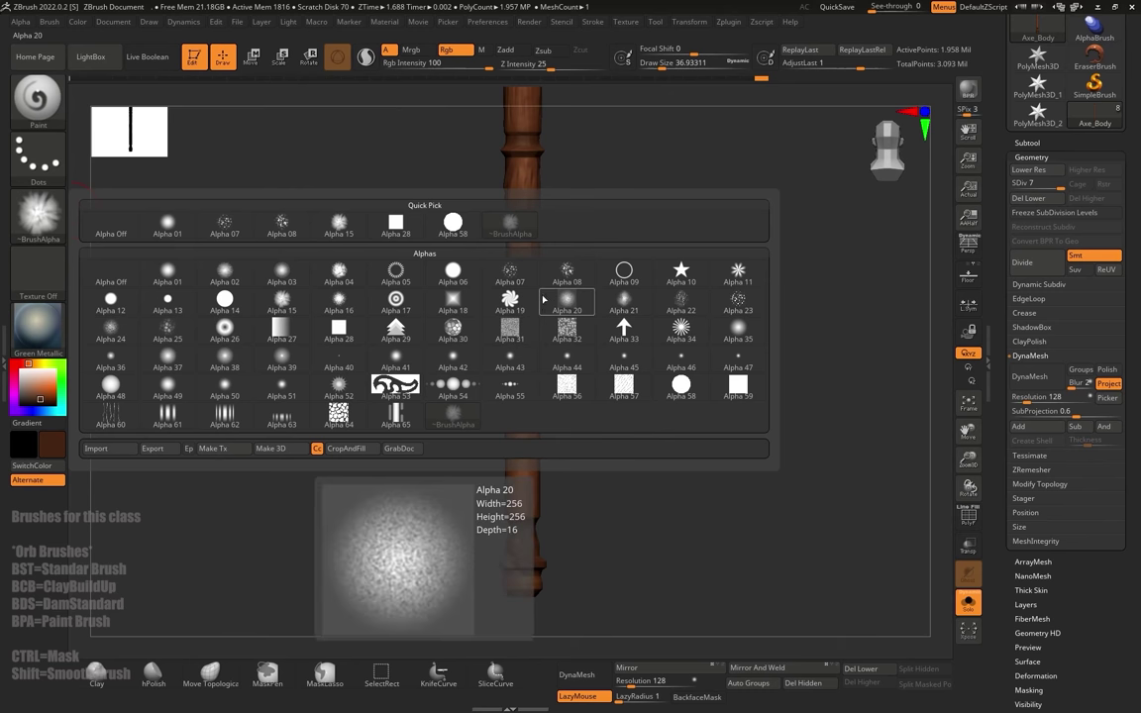
click(620, 270)
alt+drag(615, 237, 558, 291)
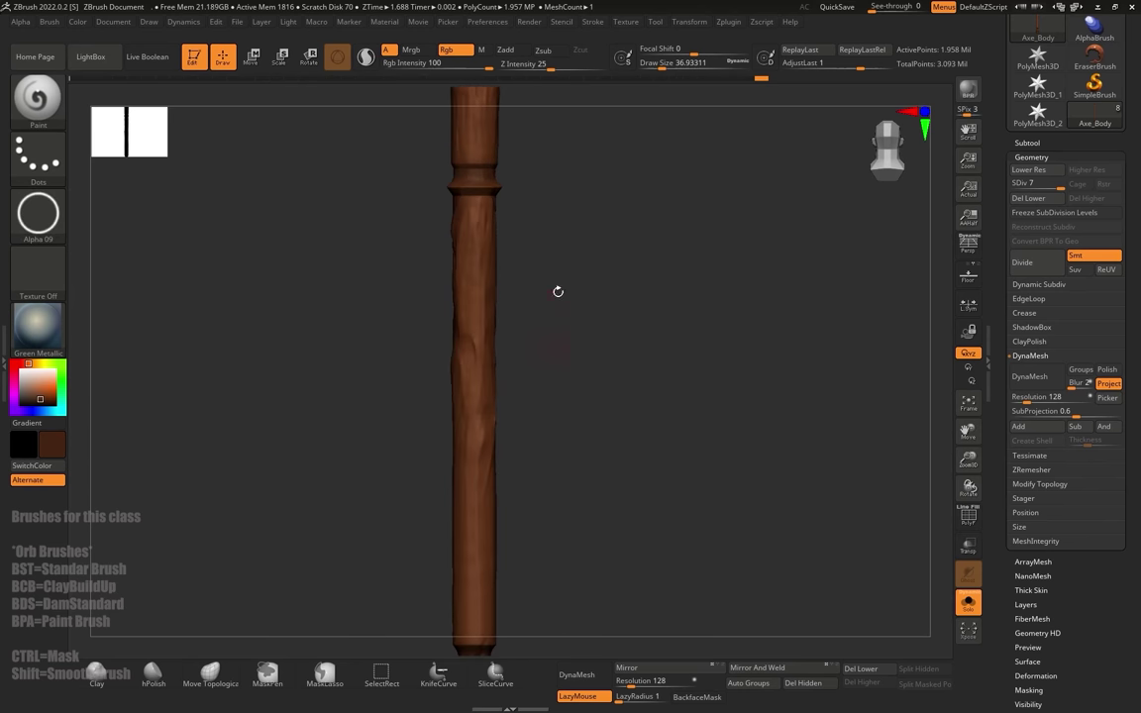
alt+drag(567, 195, 616, 356)
alt+drag(595, 256, 572, 299)
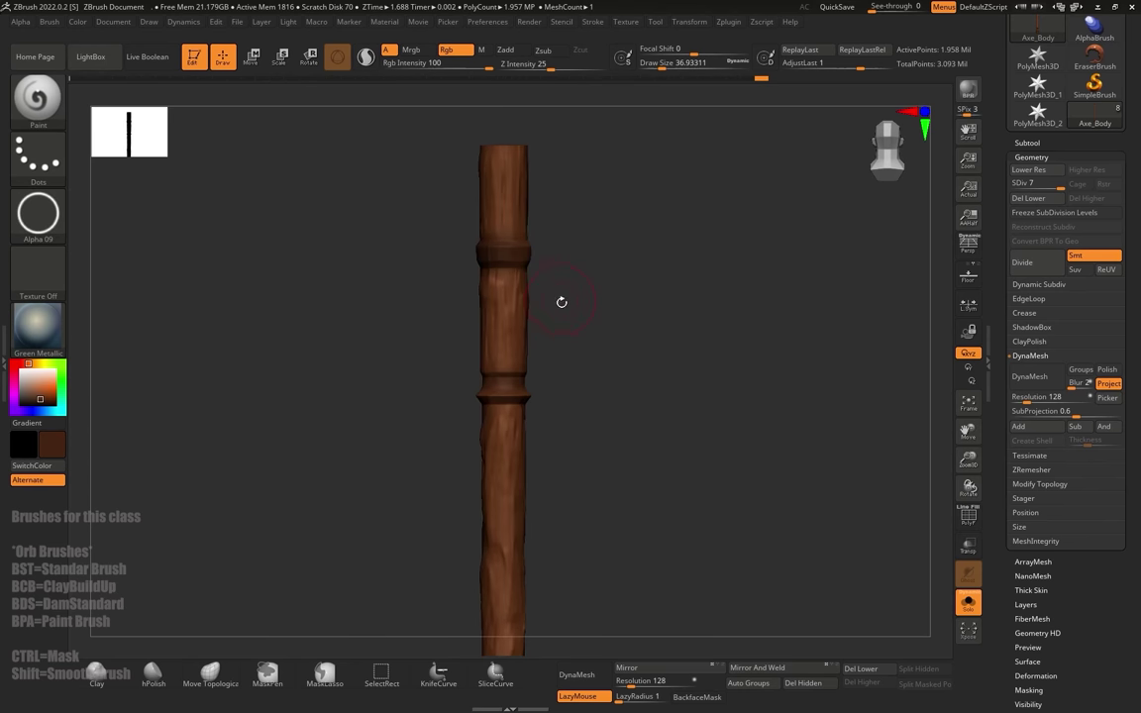
Step: Switch to the Standard brush and give it Alpha 09 with the DragRect stroke
key(b)
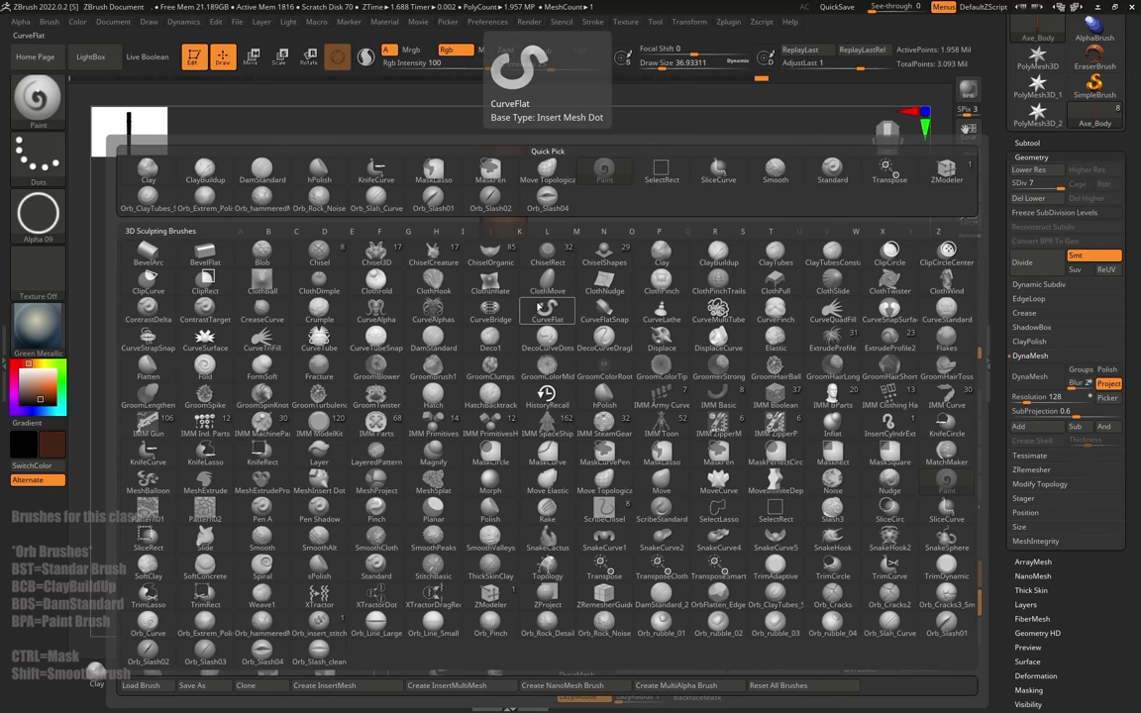
key(s)
key(t)
click(38, 213)
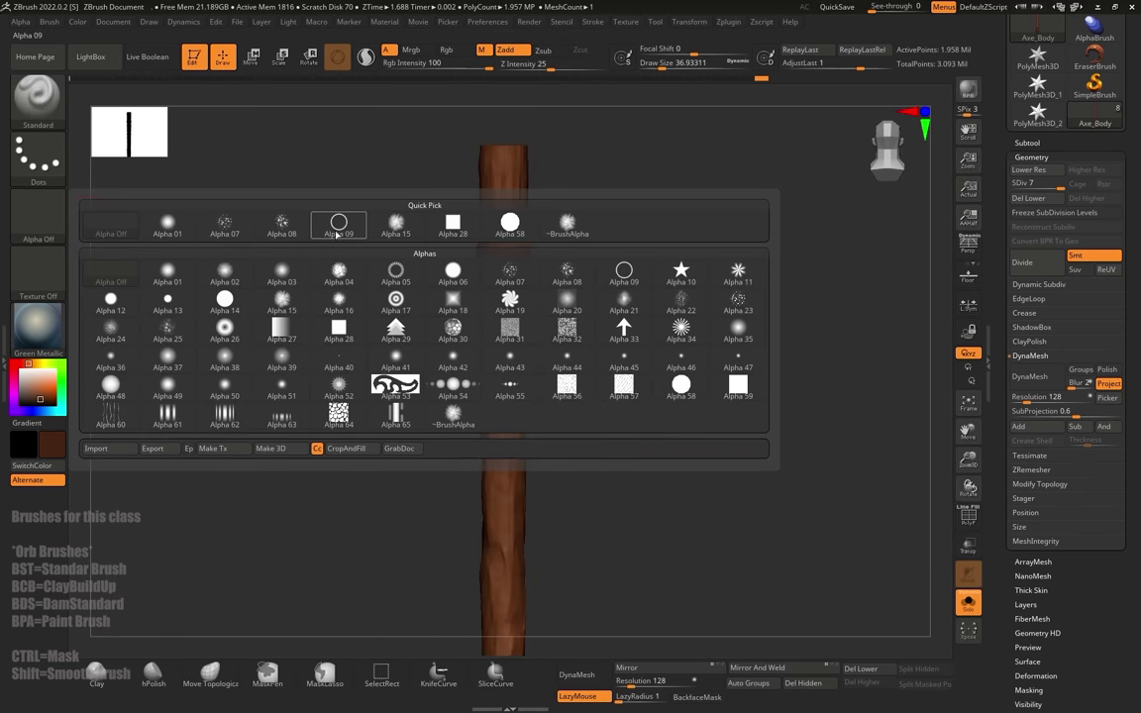
click(307, 205)
click(51, 168)
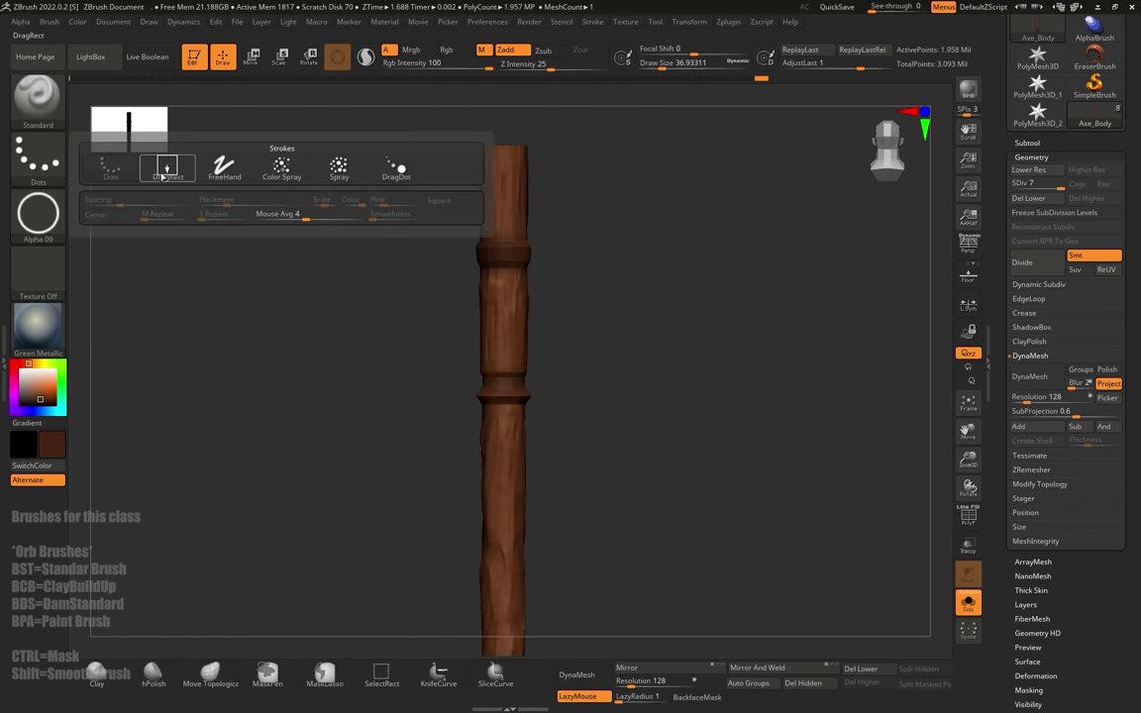
click(179, 170)
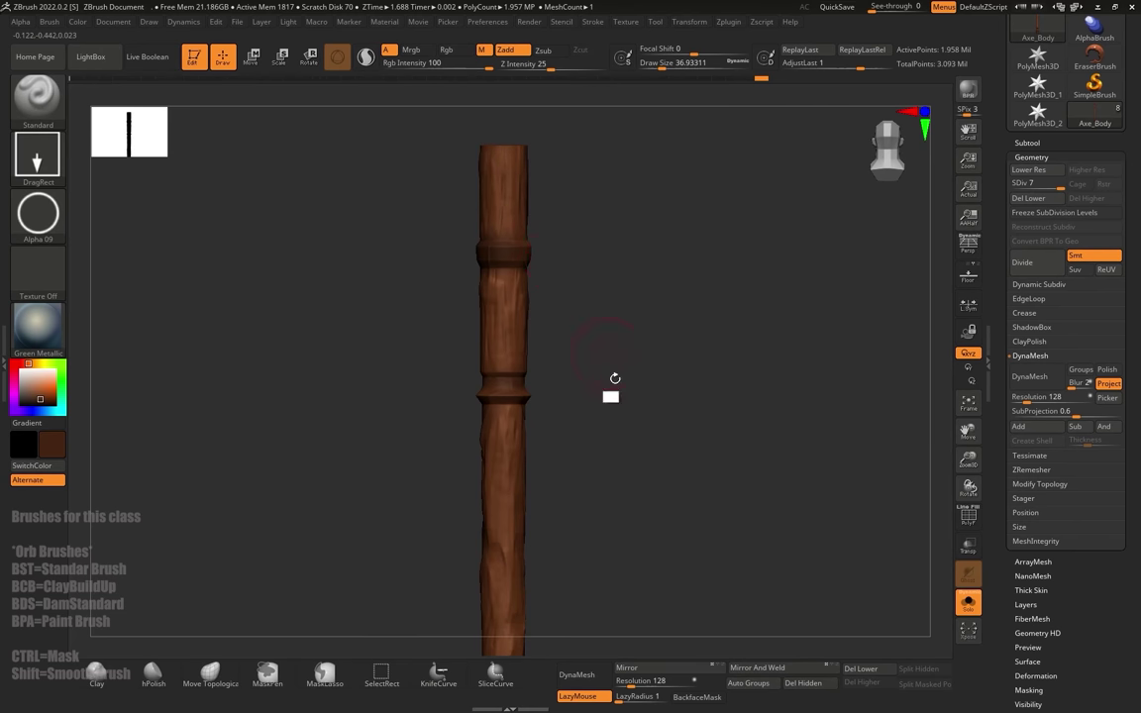
Step: Try stamping an Alpha 09 ring on the handle section below the flared collar with the material channel active
alt+drag(615, 379, 483, 284)
drag(543, 254, 581, 332)
shift+drag(543, 201, 522, 219)
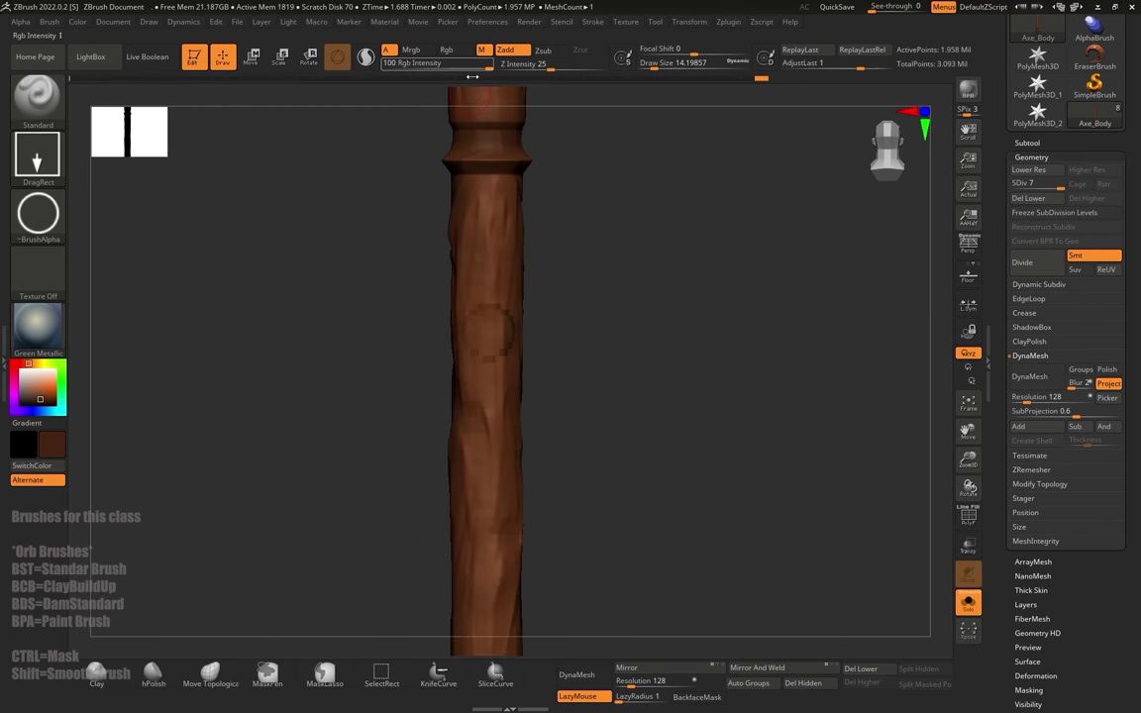
drag(497, 261, 510, 305)
mouse_move(548, 265)
mouse_down()
mouse_move(591, 263)
mouse_move(503, 305)
mouse_up()
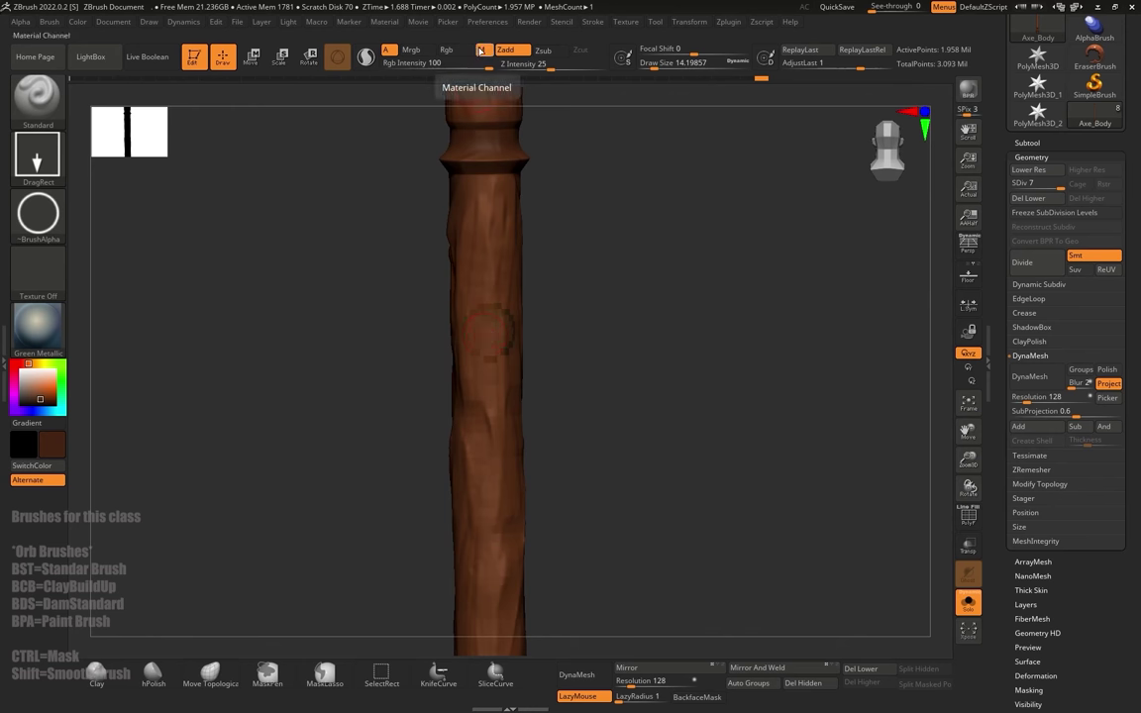
Step: Turn off the Standard brush's material channel, raise its Z Intensity to 54 and test a ring stamp on the handle
click(482, 49)
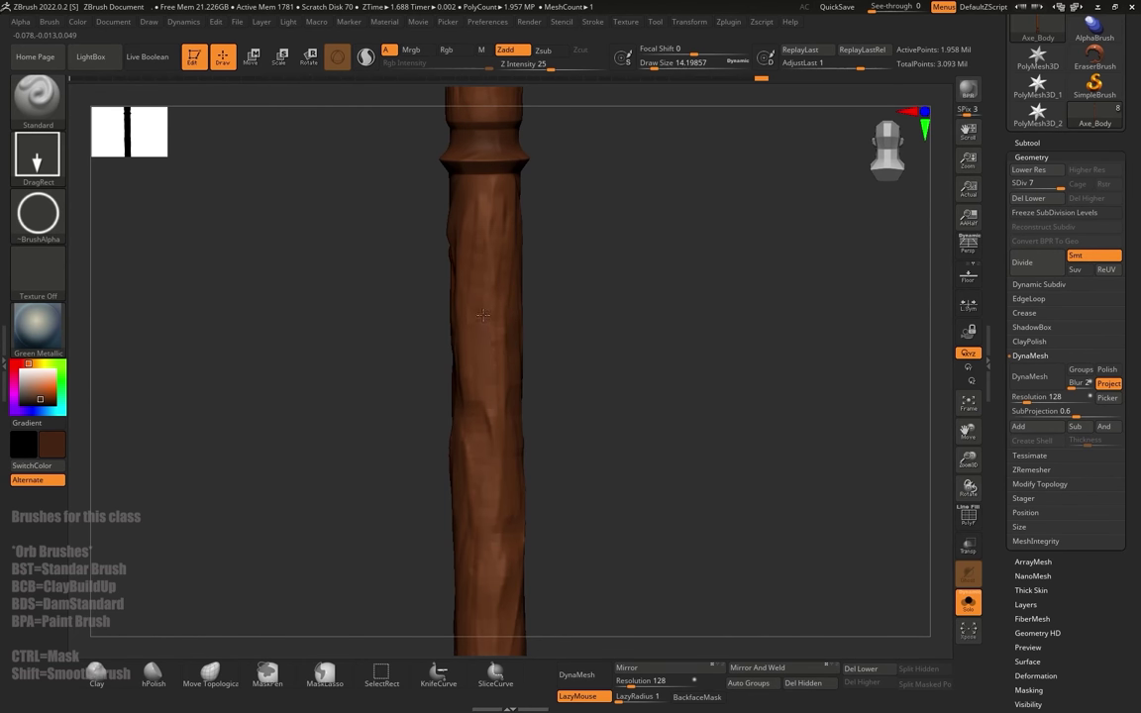
drag(551, 67, 575, 68)
drag(496, 409, 491, 406)
Step: Subdivide the handle to SDiv 8 and stamp two raised Alpha 09 rings, one above the other, below the flared collar
mouse_move(611, 316)
alt+mouse_down()
mouse_move(601, 211)
mouse_move(603, 356)
alt+mouse_up()
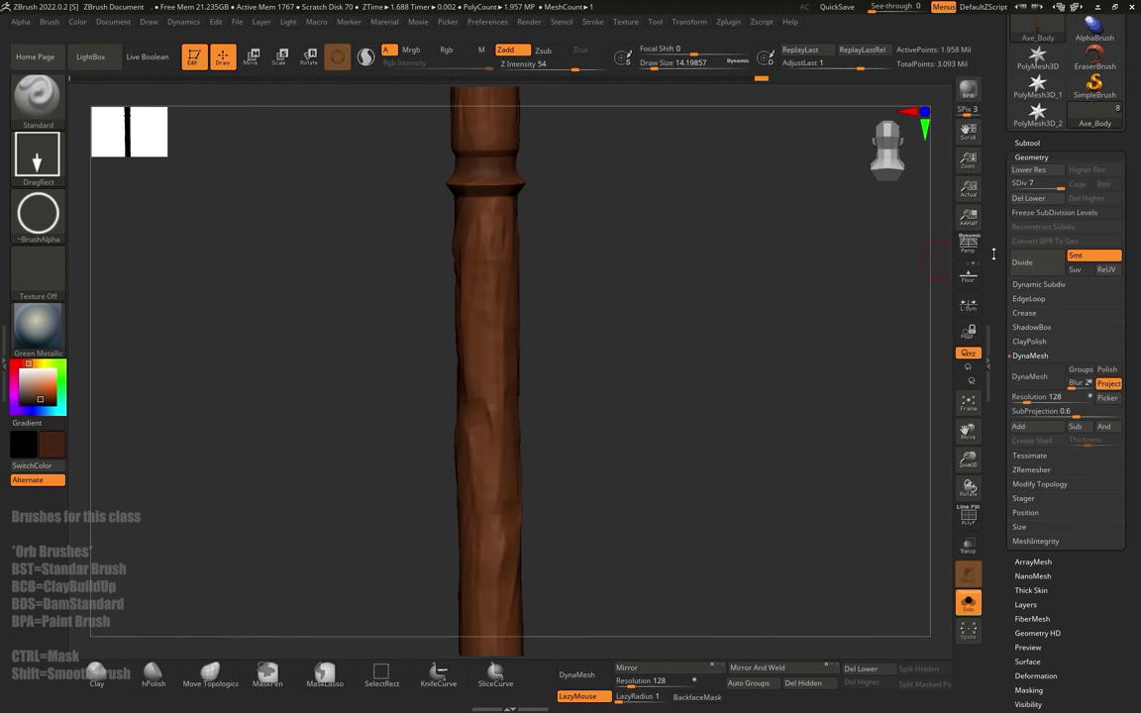
click(1036, 269)
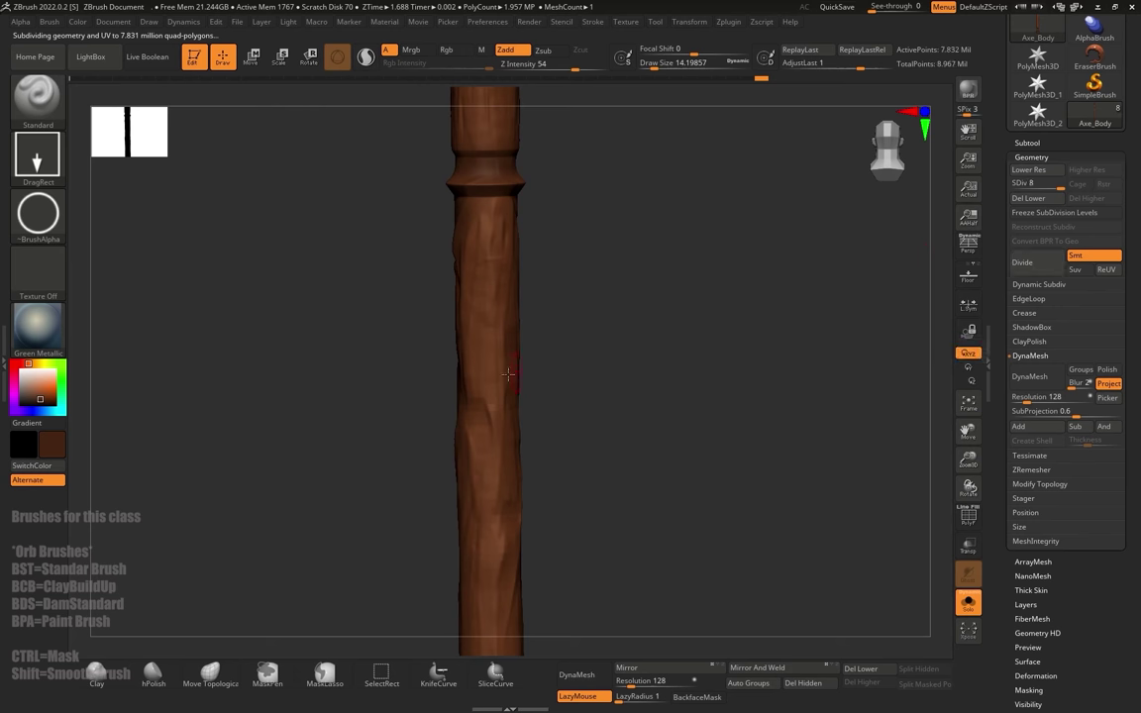
drag(497, 396, 500, 377)
drag(570, 324, 609, 311)
alt+drag(591, 261, 530, 308)
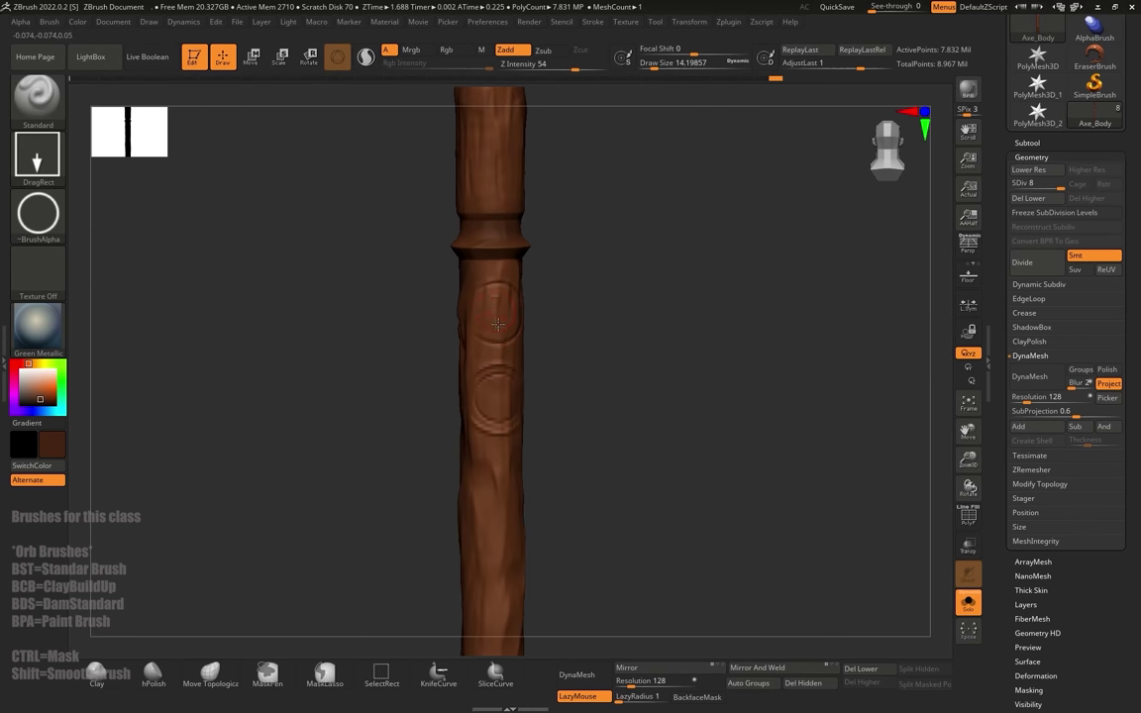
drag(612, 315, 639, 304)
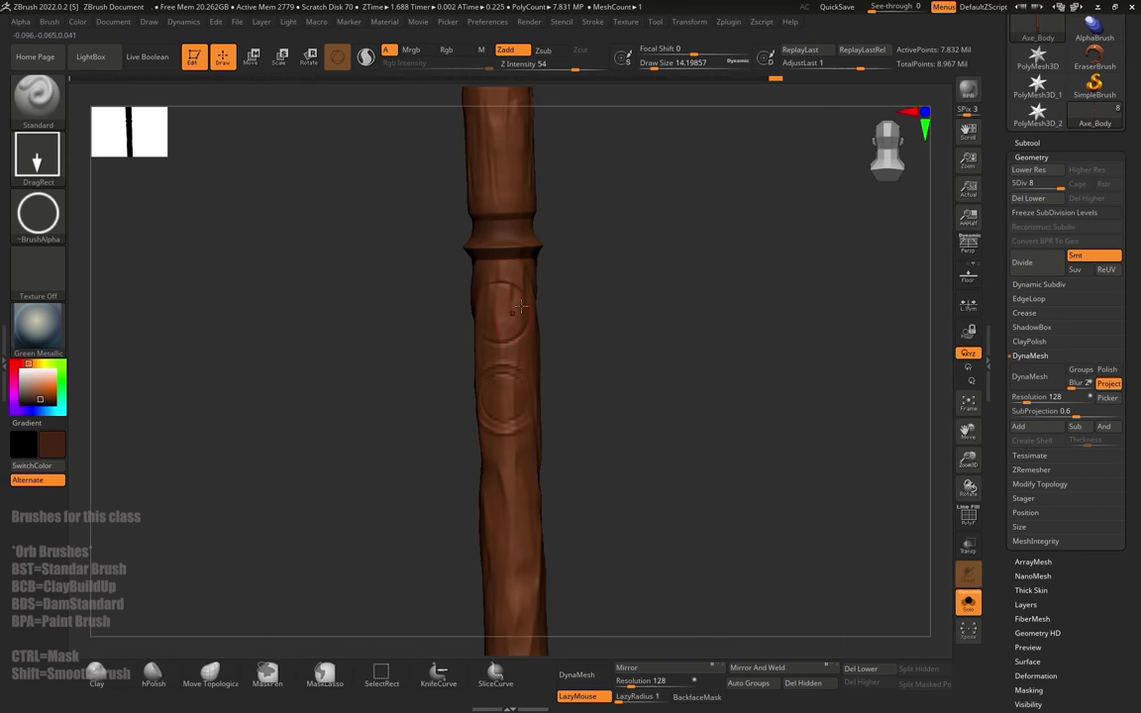
Step: Stamp recessed Alpha 09 rings on the opposite side of the handle, below the flared collar
drag(580, 280, 566, 278)
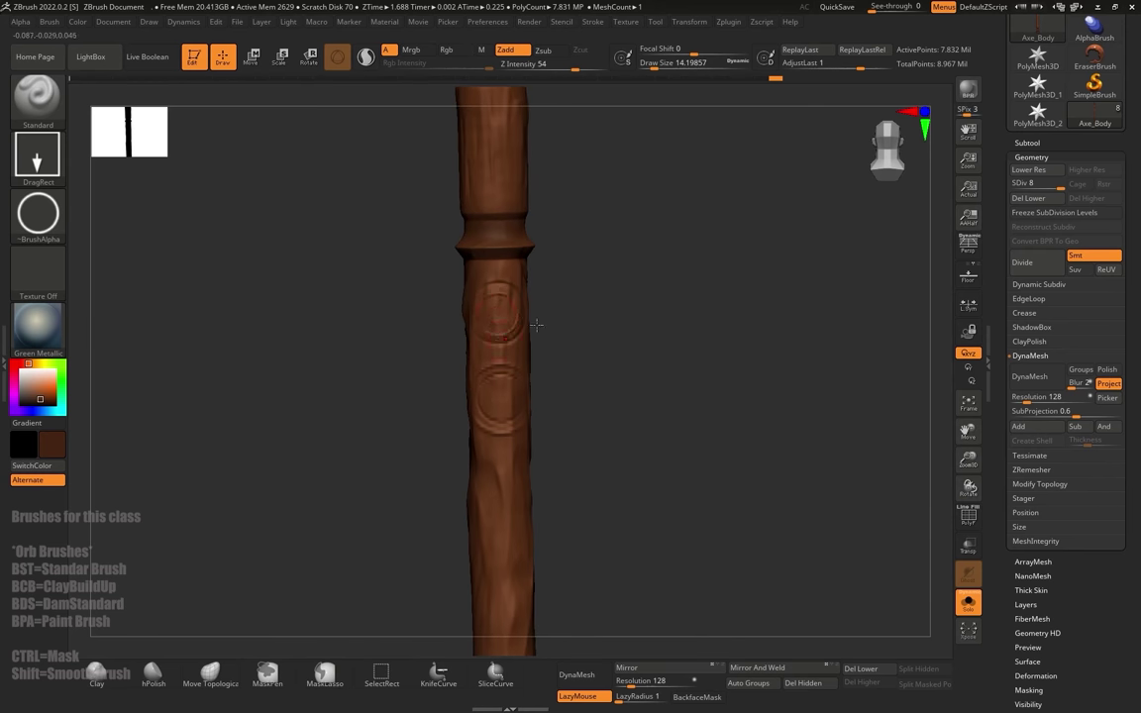
drag(634, 315, 595, 287)
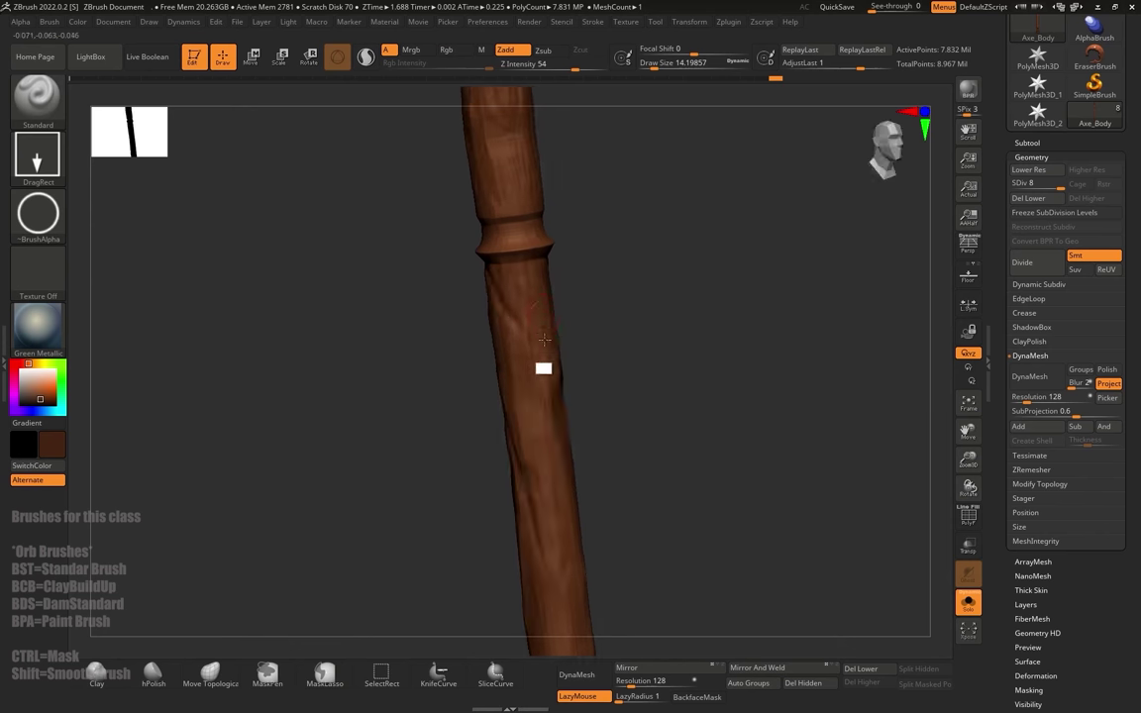
alt+drag(544, 339, 537, 354)
drag(622, 315, 590, 351)
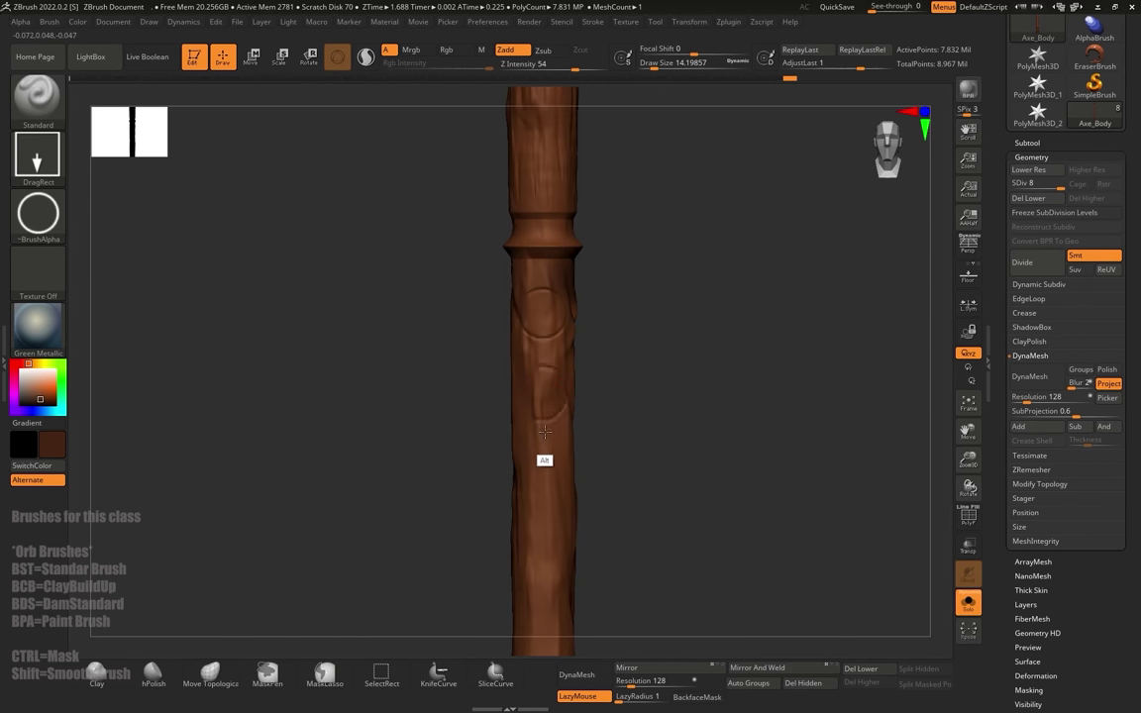
alt+drag(617, 398, 622, 322)
drag(635, 305, 629, 364)
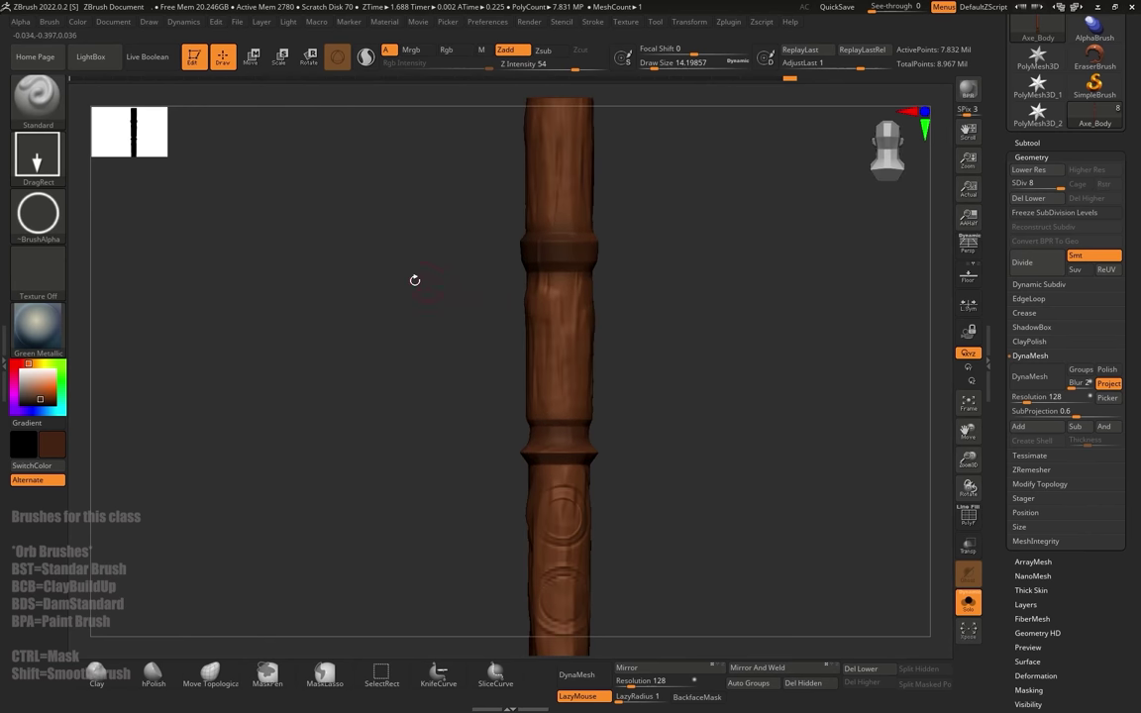
Step: Switch to Alpha 05 and stamp toothed rings on the handle section between the collars and on the topmost section
click(40, 218)
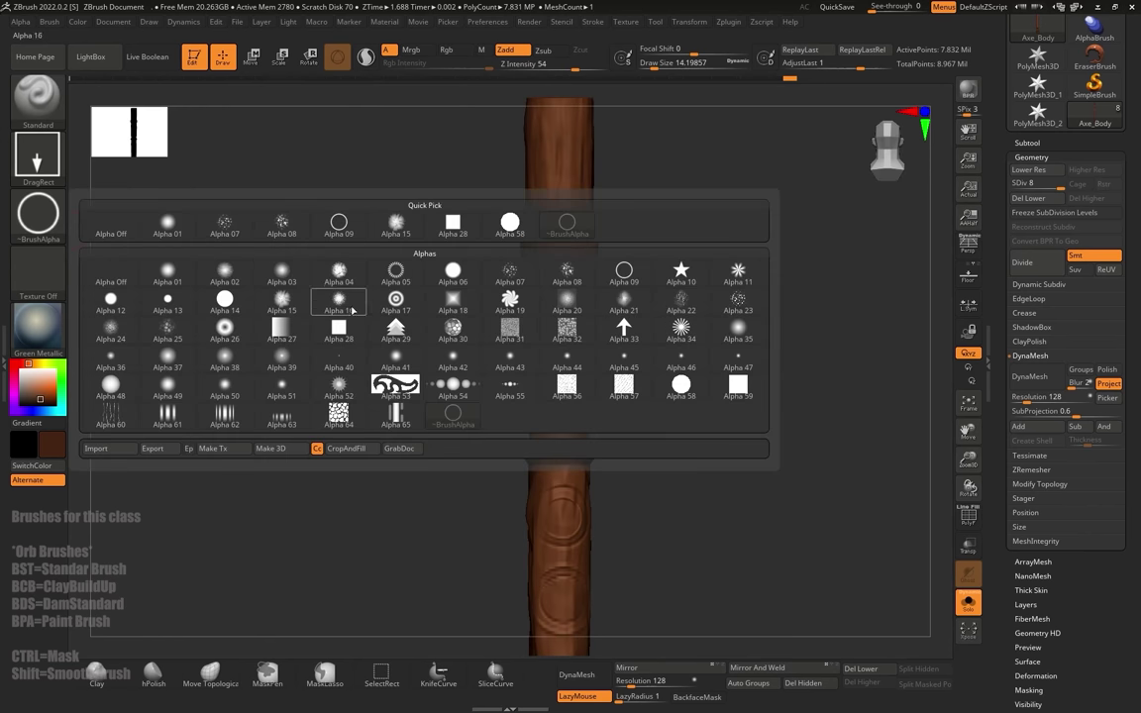
click(403, 280)
drag(563, 350, 553, 426)
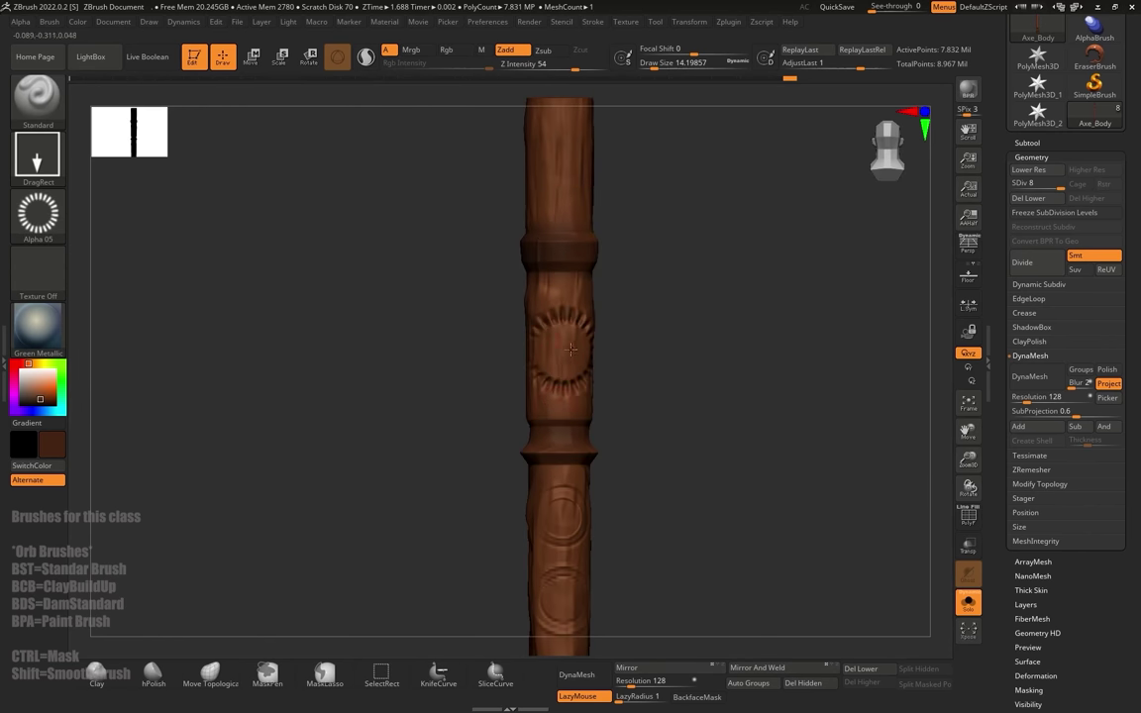
alt+drag(653, 362, 673, 478)
alt+drag(574, 294, 578, 330)
alt+drag(673, 289, 676, 235)
alt+drag(680, 372, 656, 349)
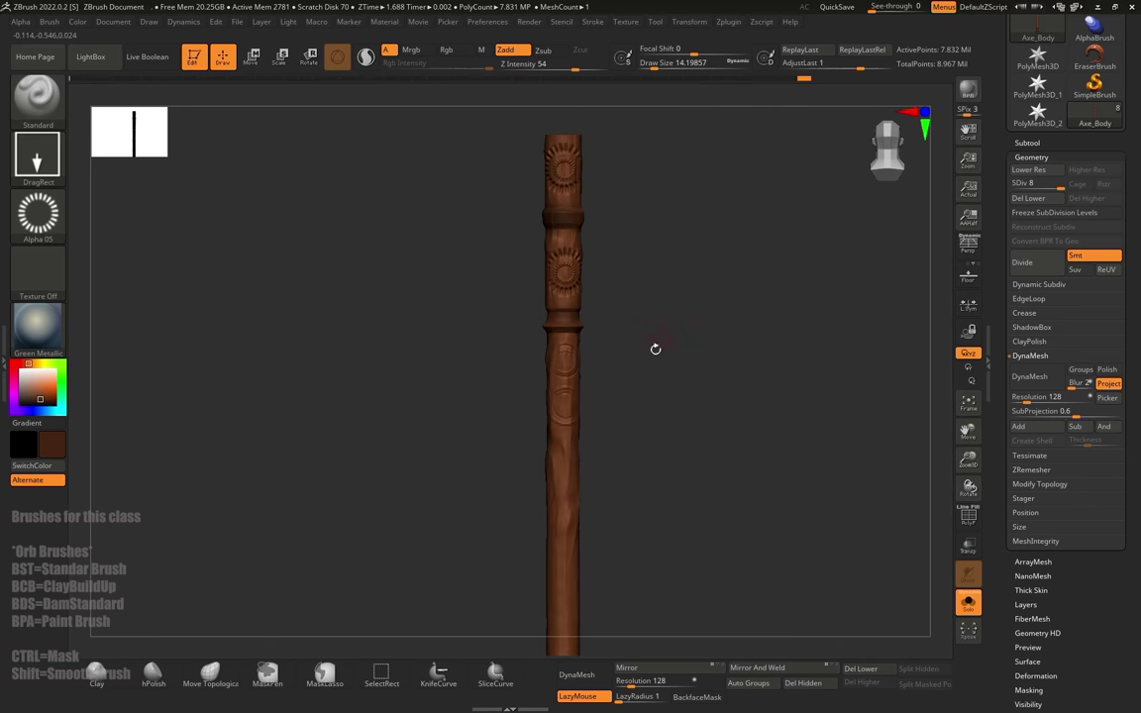
Step: Try stamping the Alpha 64 cracked pattern on the lower end of the handle
click(38, 213)
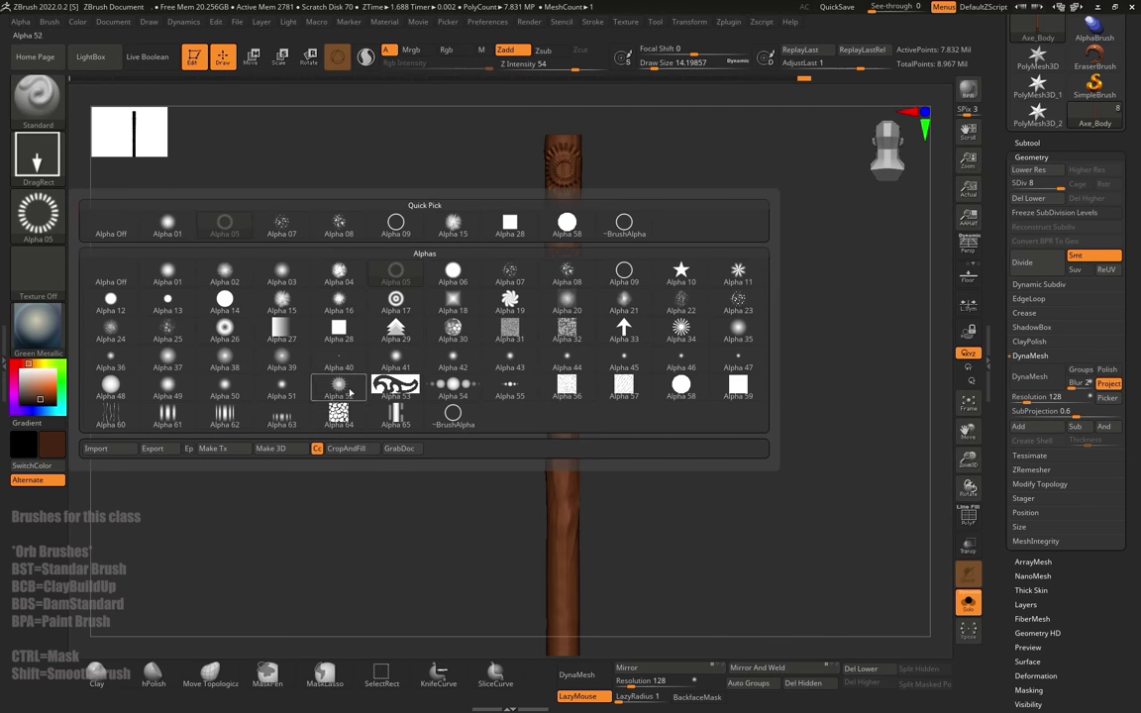
click(342, 421)
alt+drag(692, 448, 634, 166)
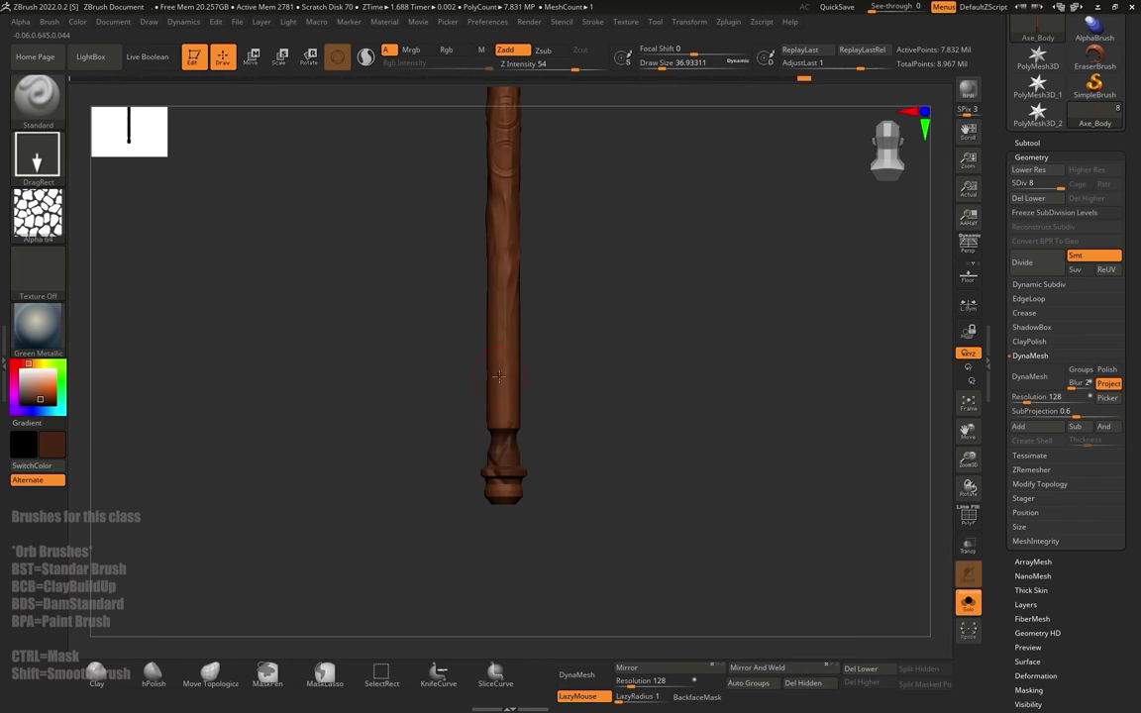
mouse_move(509, 421)
mouse_down()
mouse_move(516, 442)
mouse_move(504, 412)
mouse_up()
key(ctrl+z)
drag(571, 493, 556, 351)
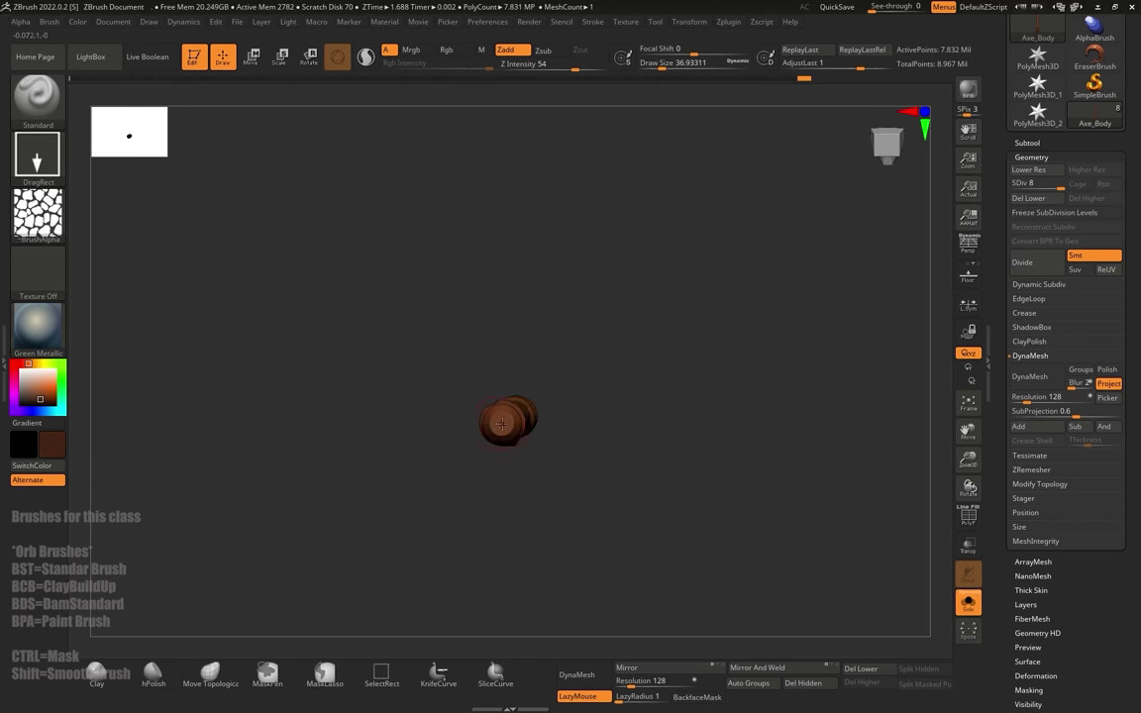
drag(638, 289, 629, 354)
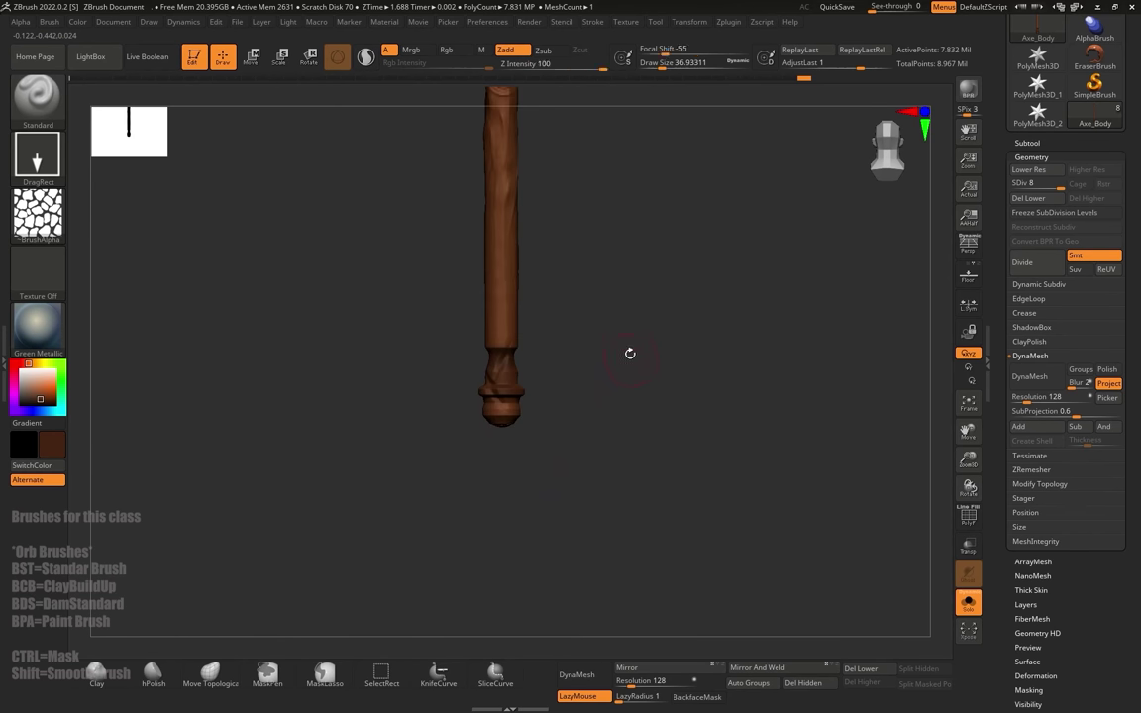
Step: Show the complete axe again and review the stamped handle together with the blade and red wrap
alt+drag(624, 128, 623, 465)
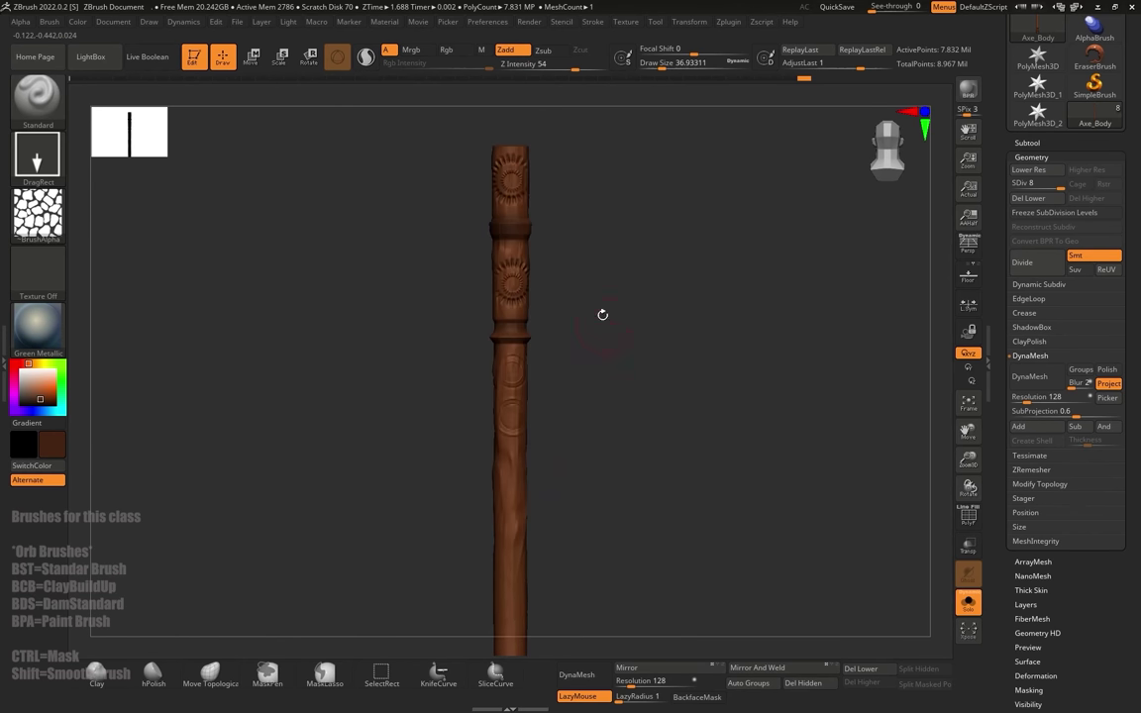
click(973, 605)
alt+drag(691, 426, 691, 213)
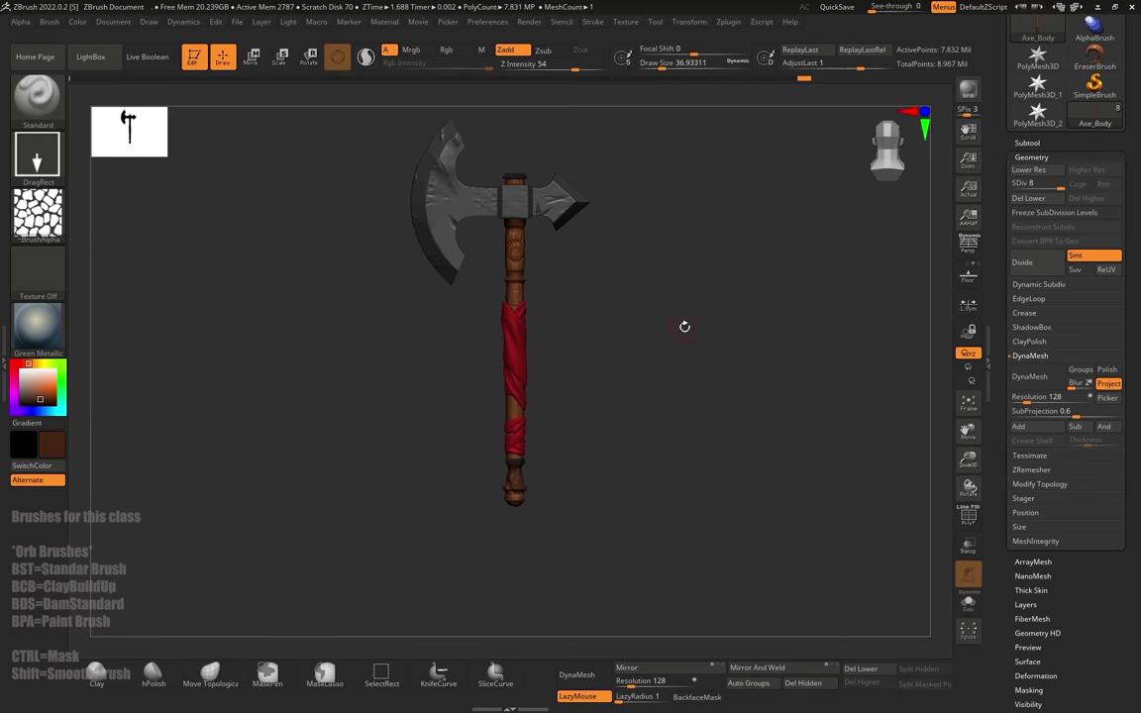
drag(684, 327, 686, 394)
alt+drag(666, 226, 682, 458)
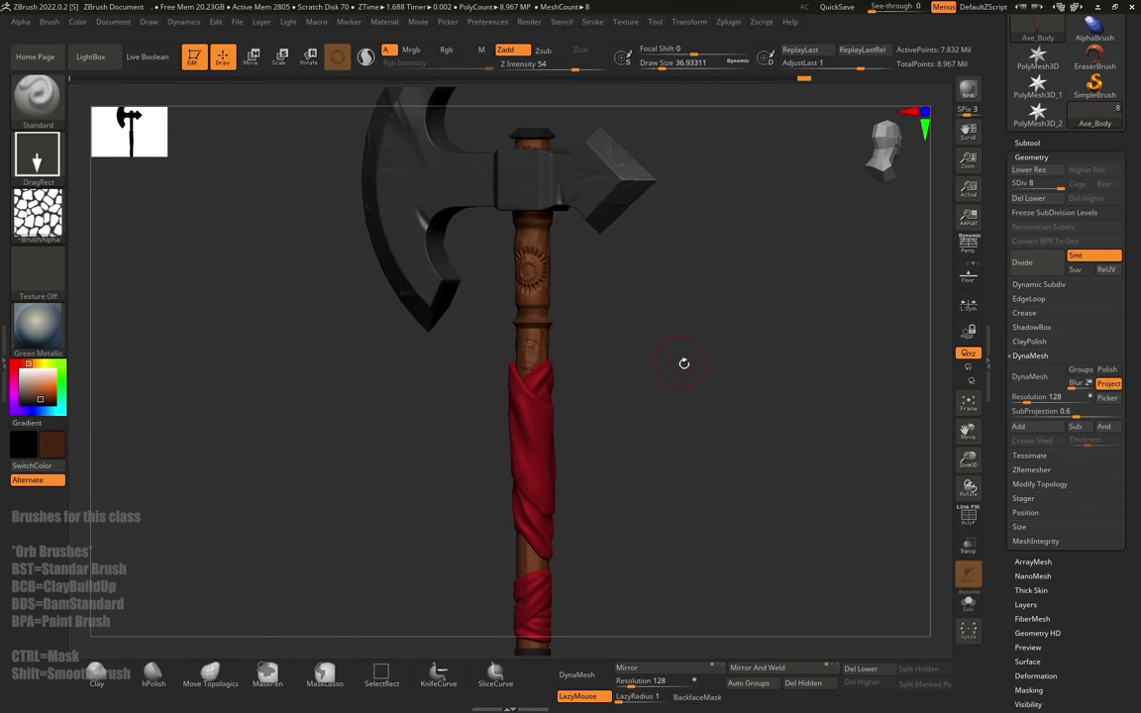
drag(684, 364, 681, 423)
alt+drag(615, 133, 630, 297)
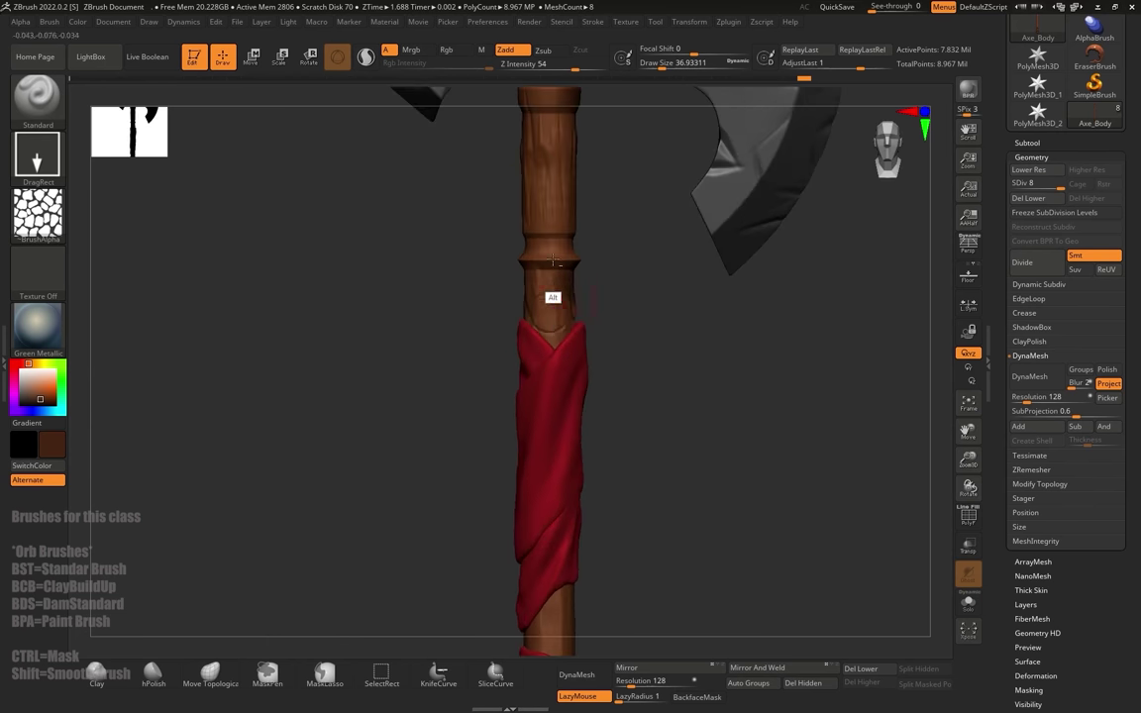
Step: Try an Alpha 64 stamp on the handle section above the flared collar and undo it
alt+drag(549, 182, 565, 198)
drag(624, 272, 723, 282)
alt+drag(698, 218, 593, 328)
key(ctrl+z)
Step: Switch to Alpha 11, lower Z Intensity to 27 and stamp two small stars on the handle section above the flared collar
click(49, 210)
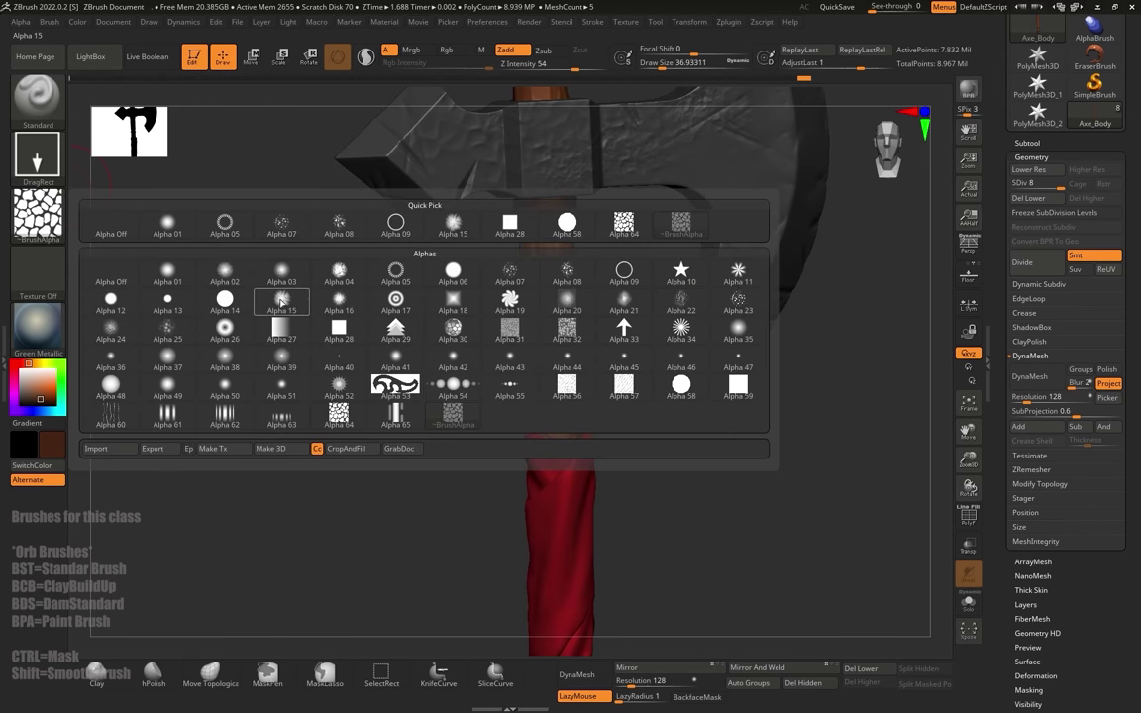
click(735, 277)
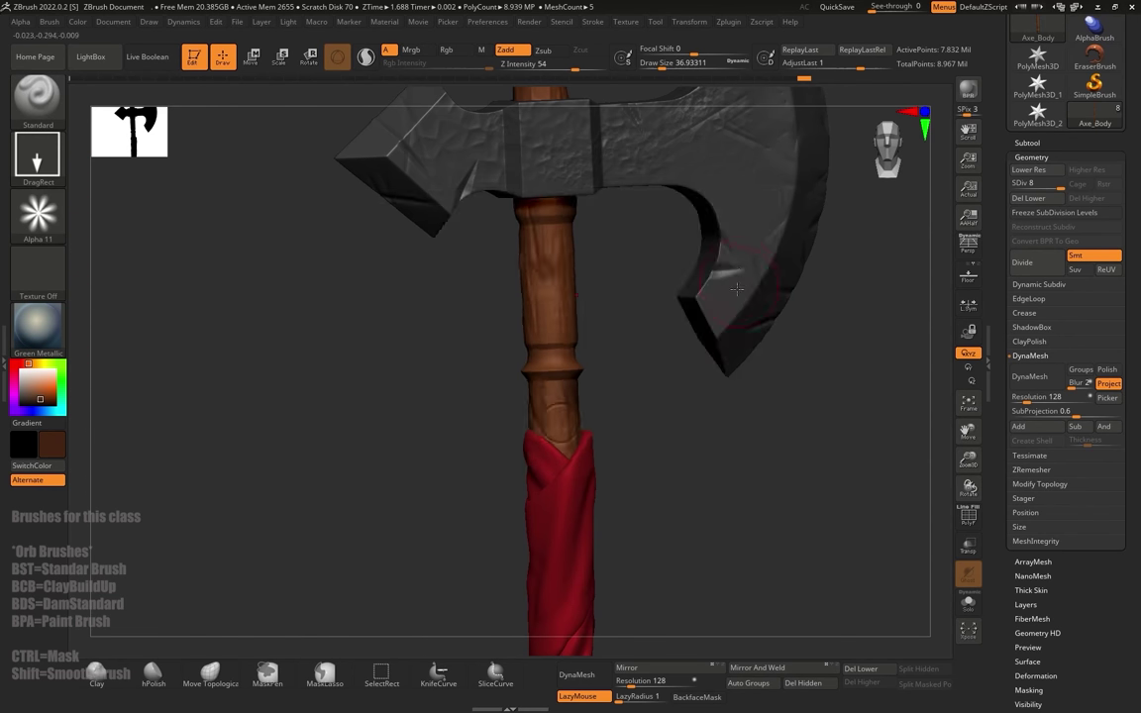
shift+drag(682, 392, 600, 353)
drag(555, 286, 555, 340)
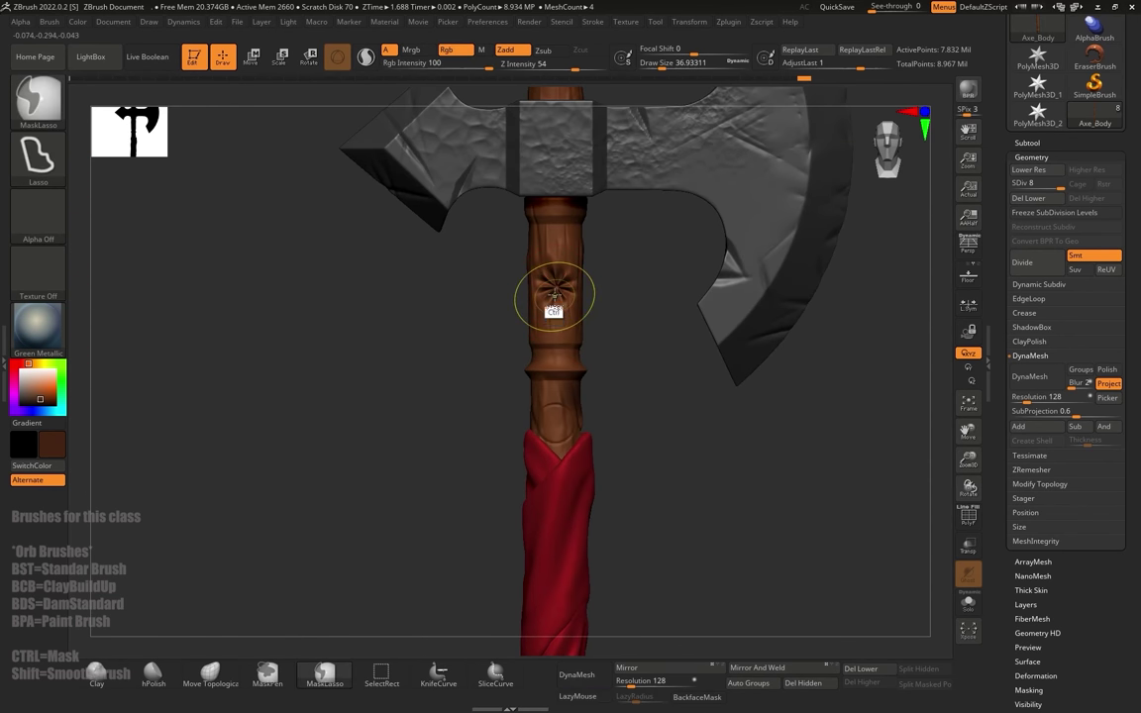
key(ctrl+z)
key(s)
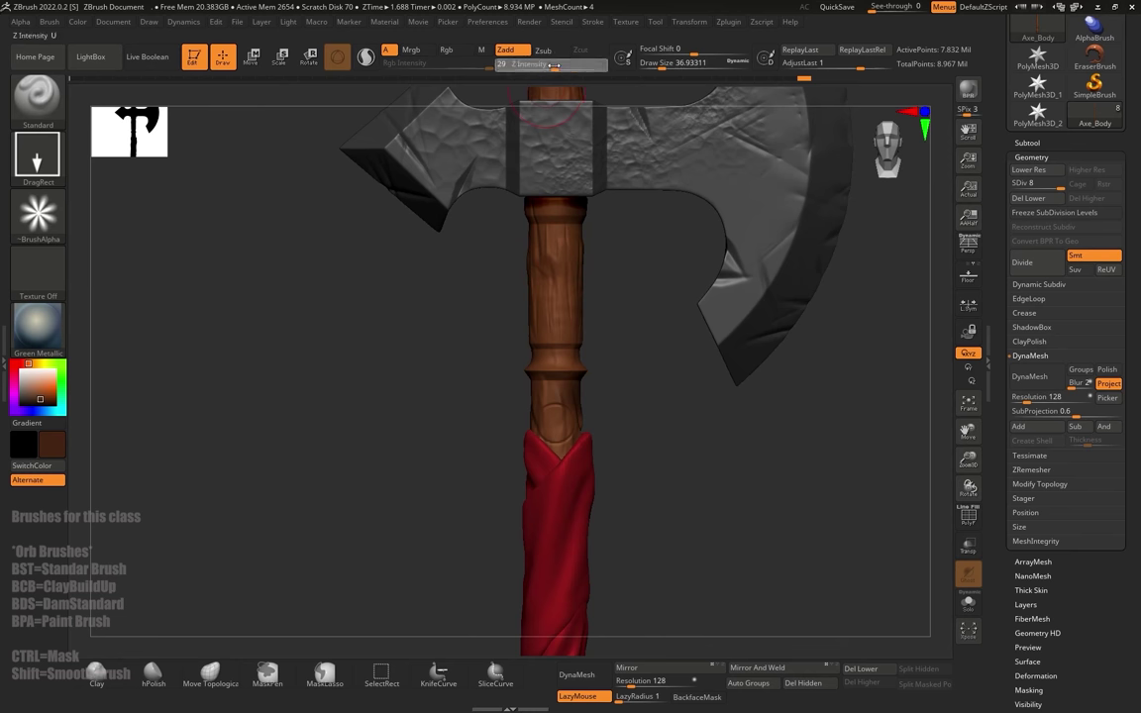
click(553, 66)
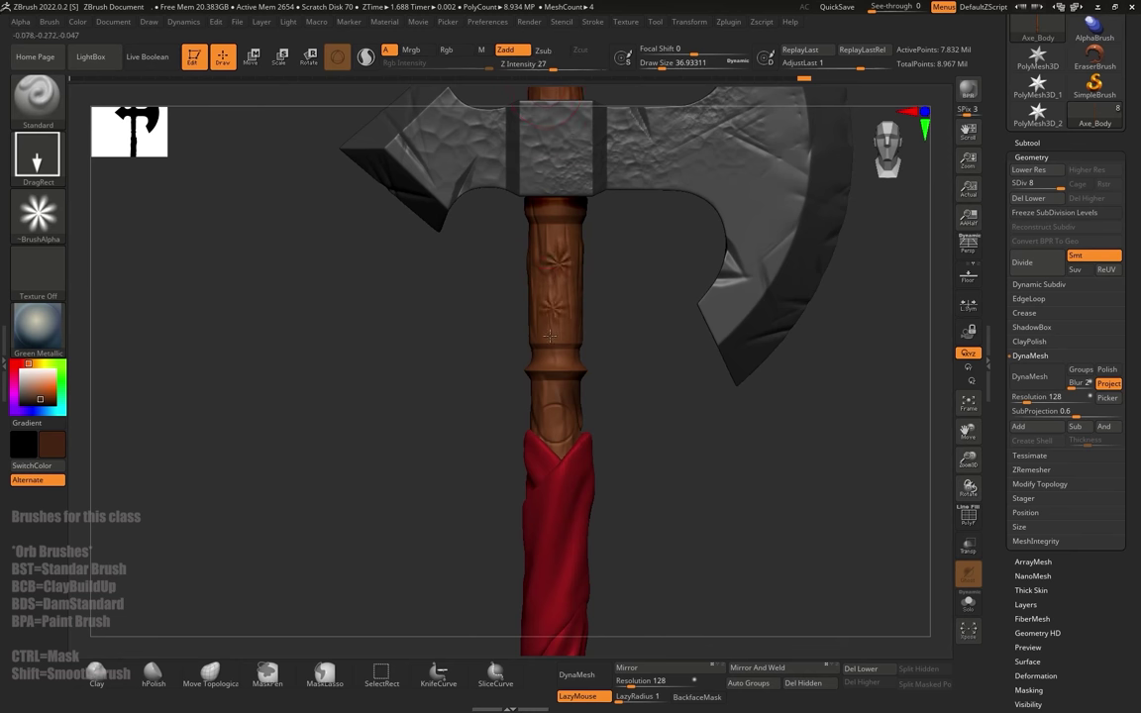
Step: Isolate the handle subtool again and check its stamped details along the full length
alt+drag(619, 400, 618, 290)
drag(642, 377, 679, 375)
shift+drag(606, 388, 671, 410)
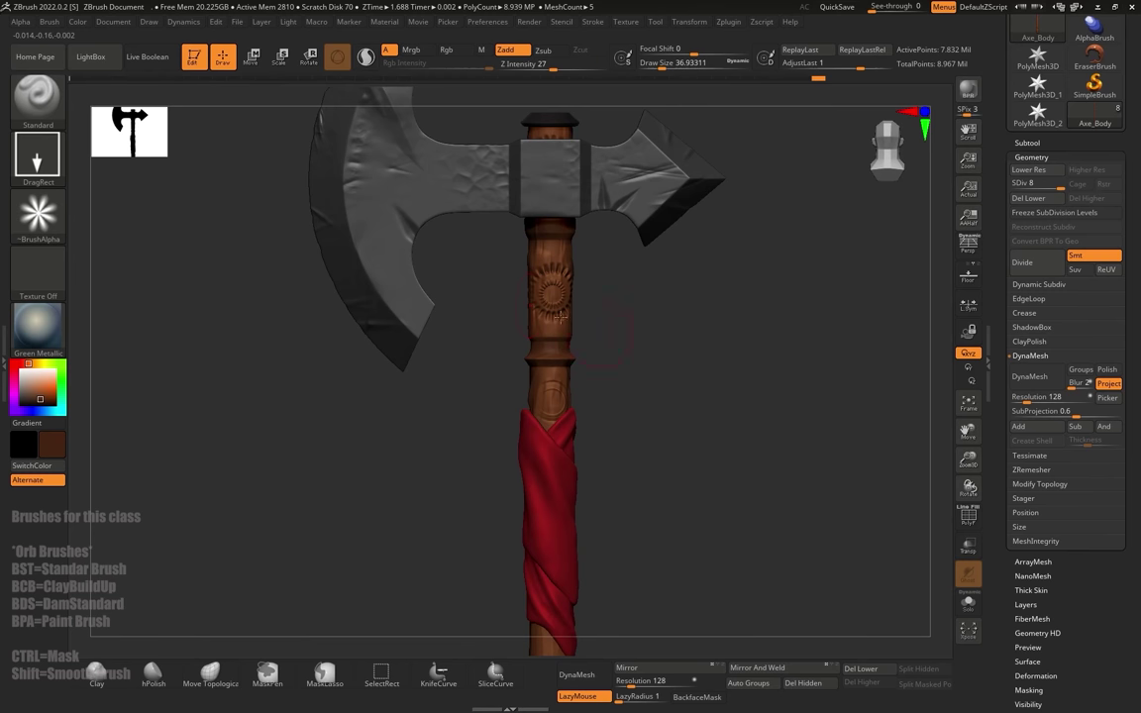
alt+drag(758, 396, 766, 348)
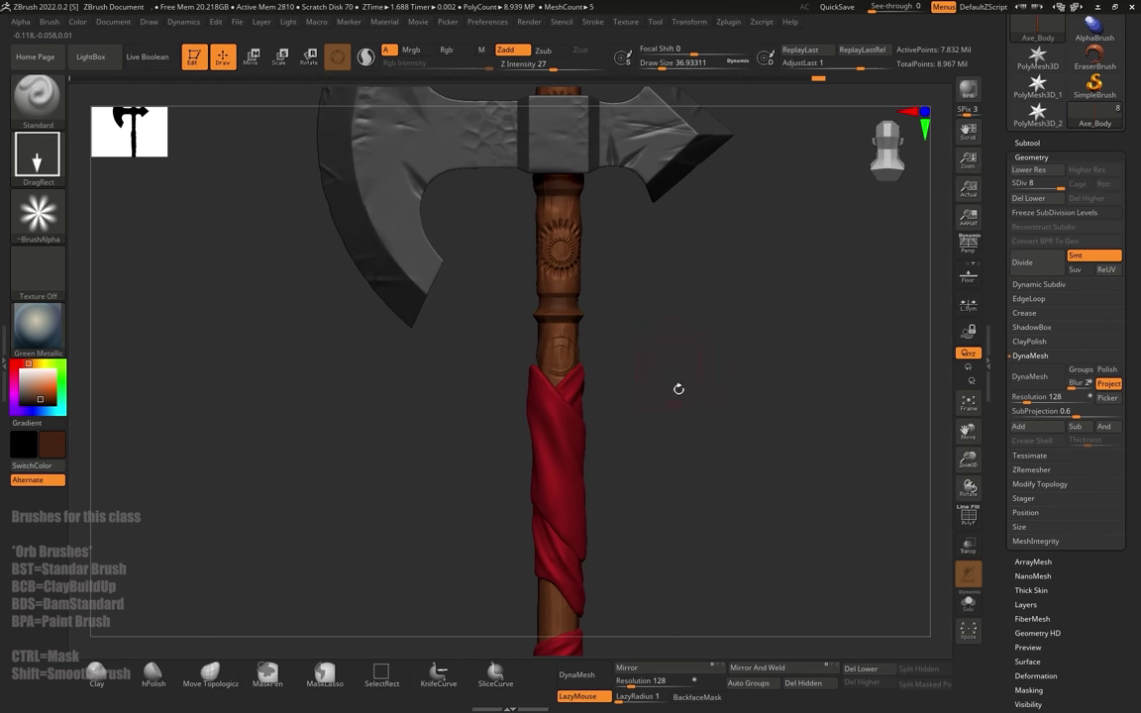
click(969, 603)
mouse_move(678, 278)
alt+mouse_down()
mouse_move(681, 229)
mouse_move(700, 219)
mouse_move(690, 233)
alt+mouse_up()
alt+drag(676, 225, 664, 282)
mouse_move(675, 374)
shift+mouse_down()
mouse_move(690, 376)
mouse_move(666, 325)
mouse_move(677, 321)
mouse_move(681, 363)
shift+mouse_up()
shift+drag(681, 363, 669, 315)
mouse_move(670, 315)
shift+mouse_down()
mouse_move(669, 285)
mouse_move(670, 330)
mouse_move(660, 294)
shift+mouse_up()
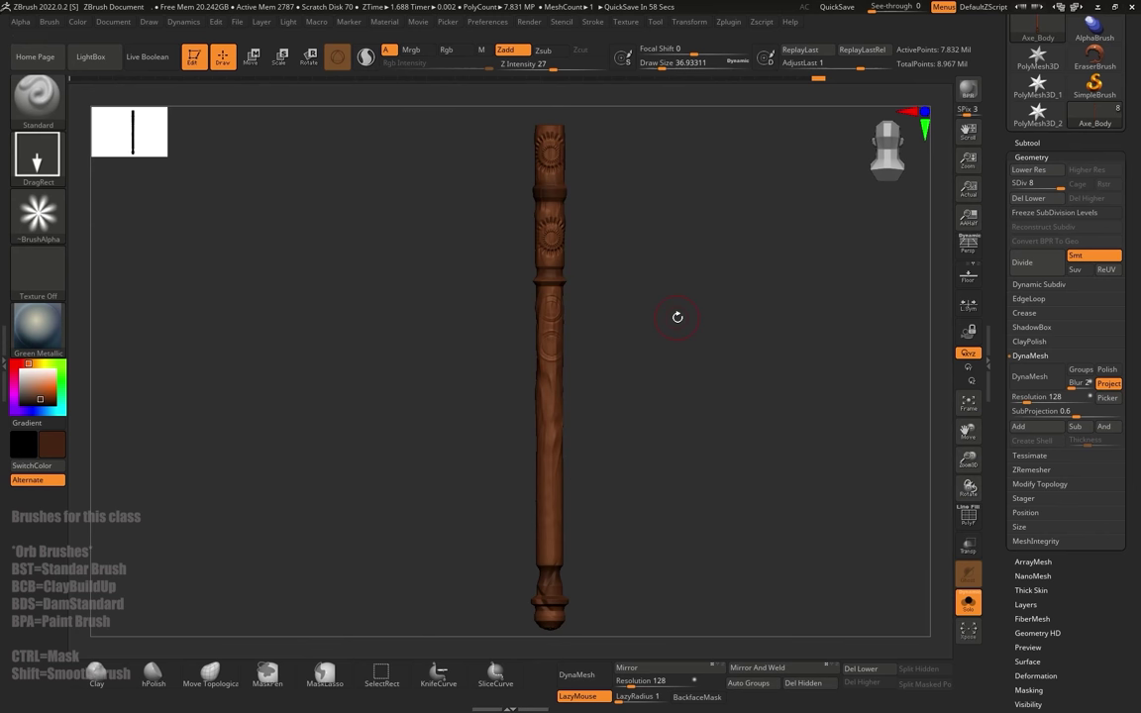
drag(687, 316, 754, 331)
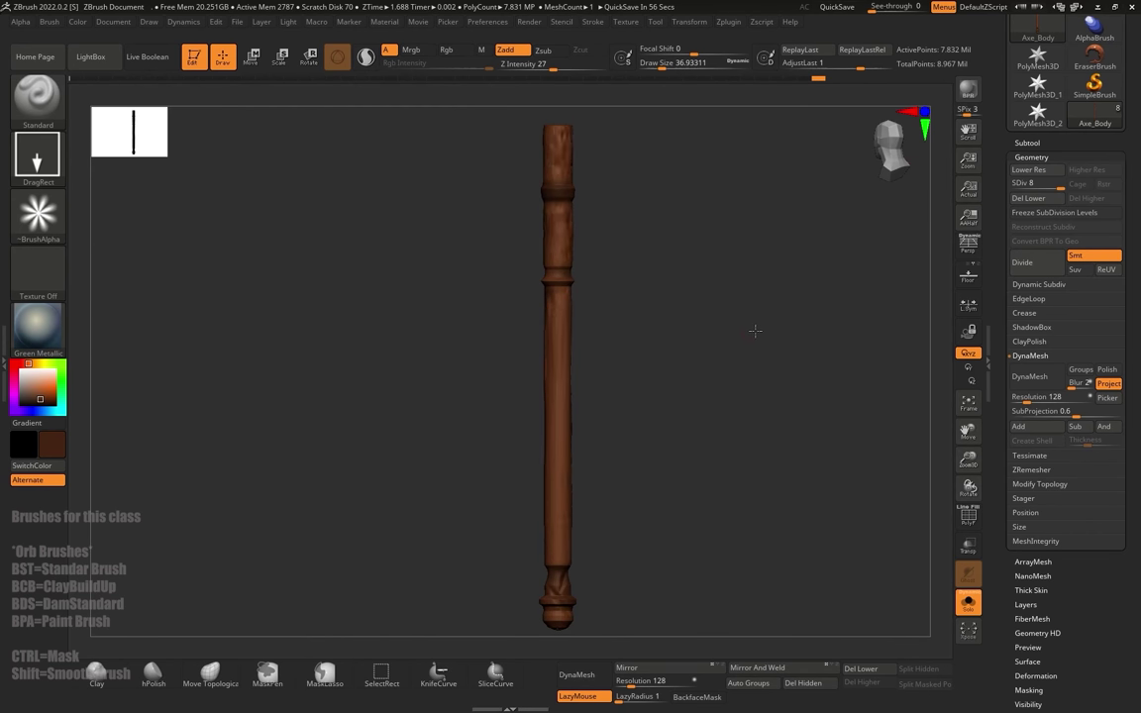
Step: Mask the handle by cavity with the cavity Intensity set to 100
click(1017, 156)
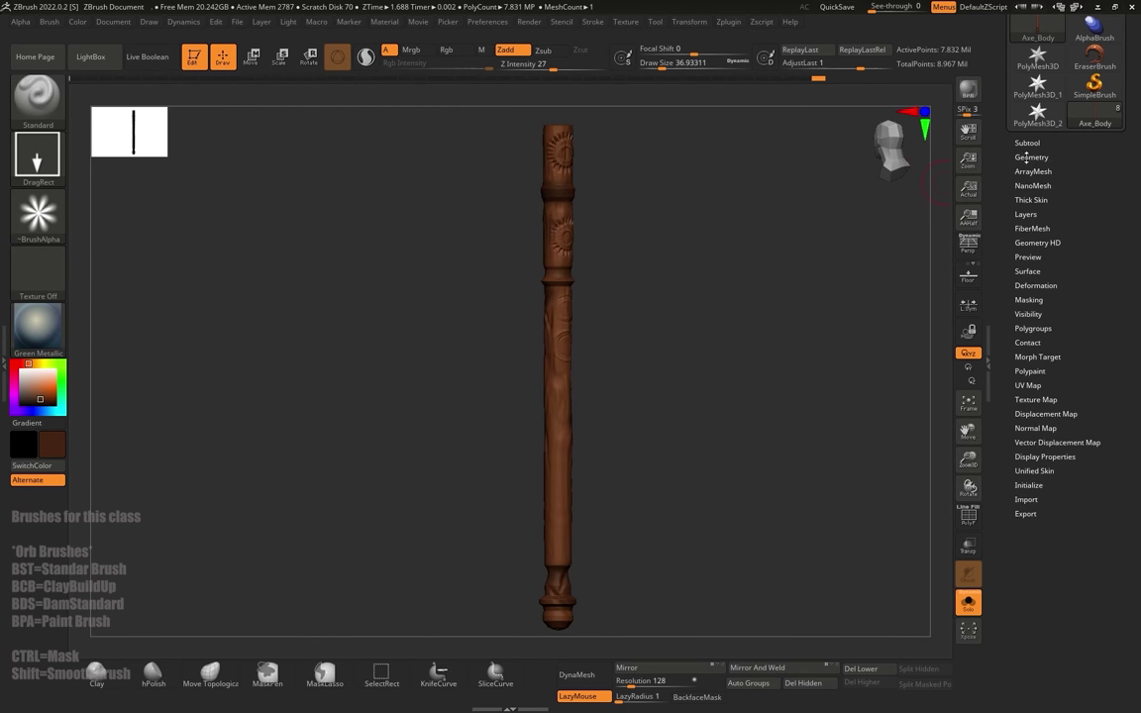
click(1028, 299)
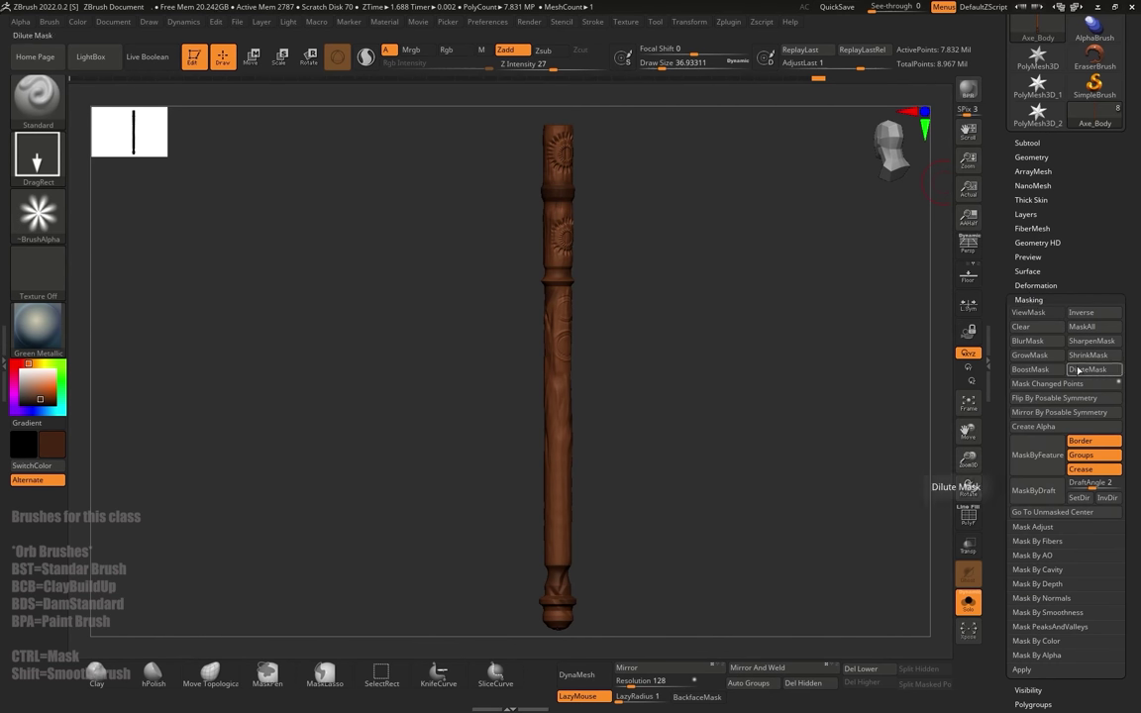
click(1038, 571)
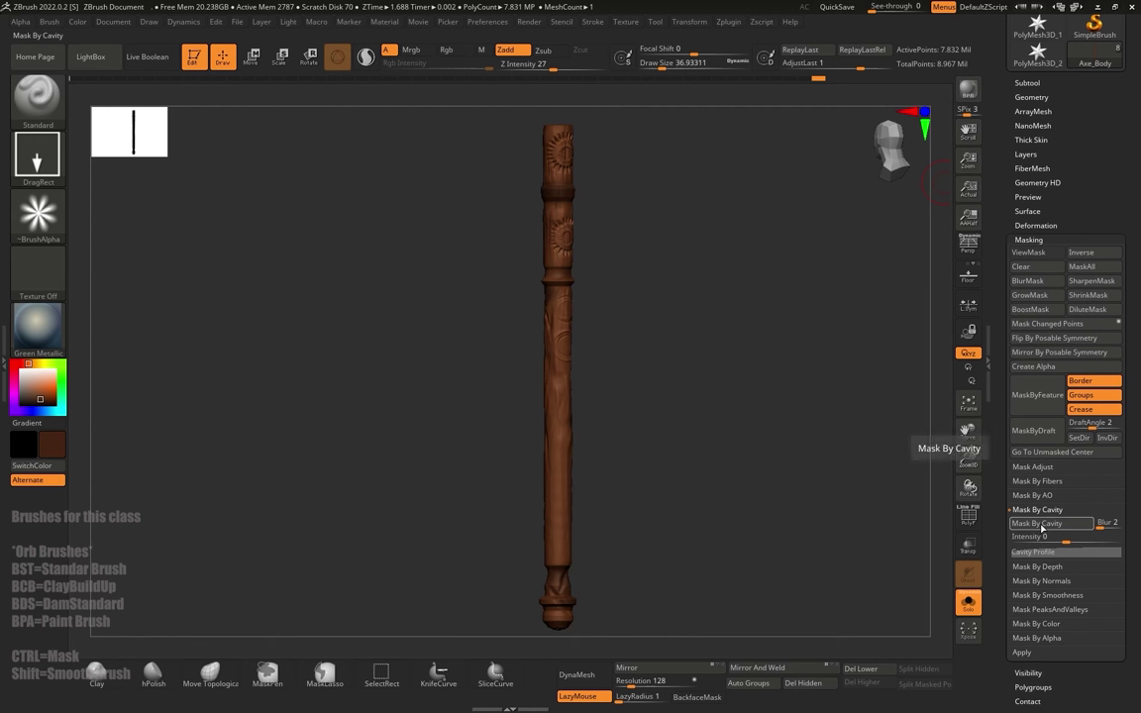
click(1041, 528)
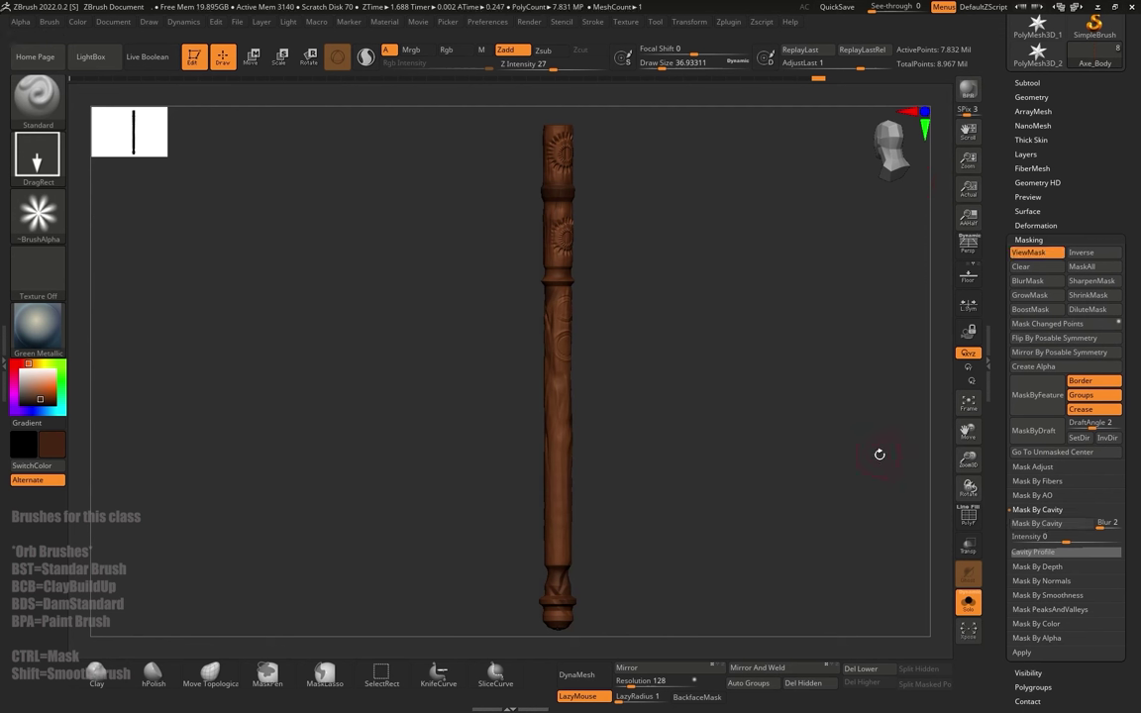
drag(1066, 540, 1128, 532)
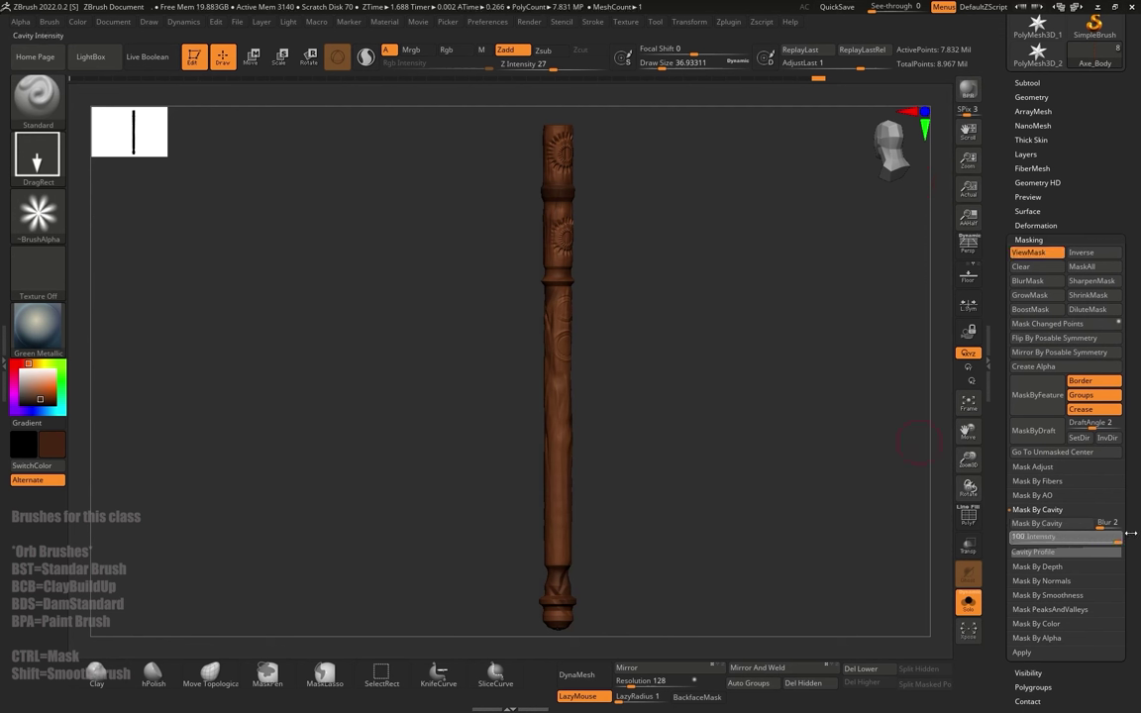
alt+drag(837, 440, 764, 465)
alt+drag(765, 466, 755, 518)
alt+drag(649, 491, 724, 474)
right_drag(763, 443, 729, 464)
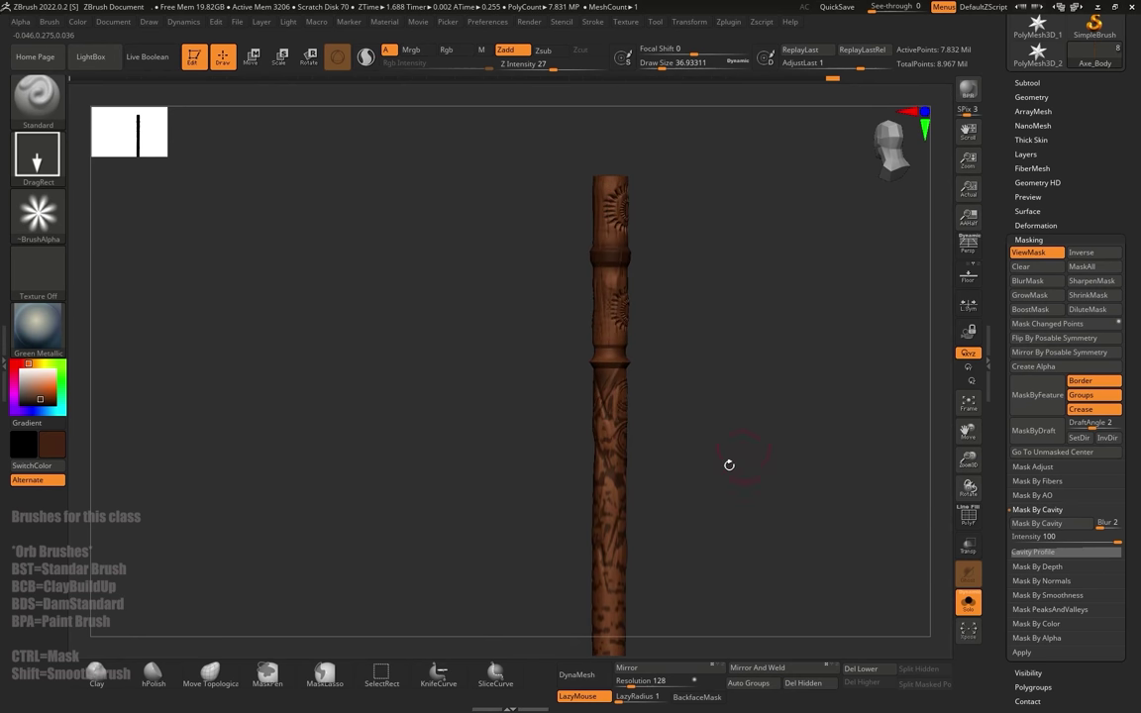
Step: Invert the handle's cavity mask so that only the recesses remain unprotected
ctrl+click(745, 444)
mouse_move(750, 456)
mouse_down()
mouse_move(731, 471)
mouse_move(663, 387)
mouse_up()
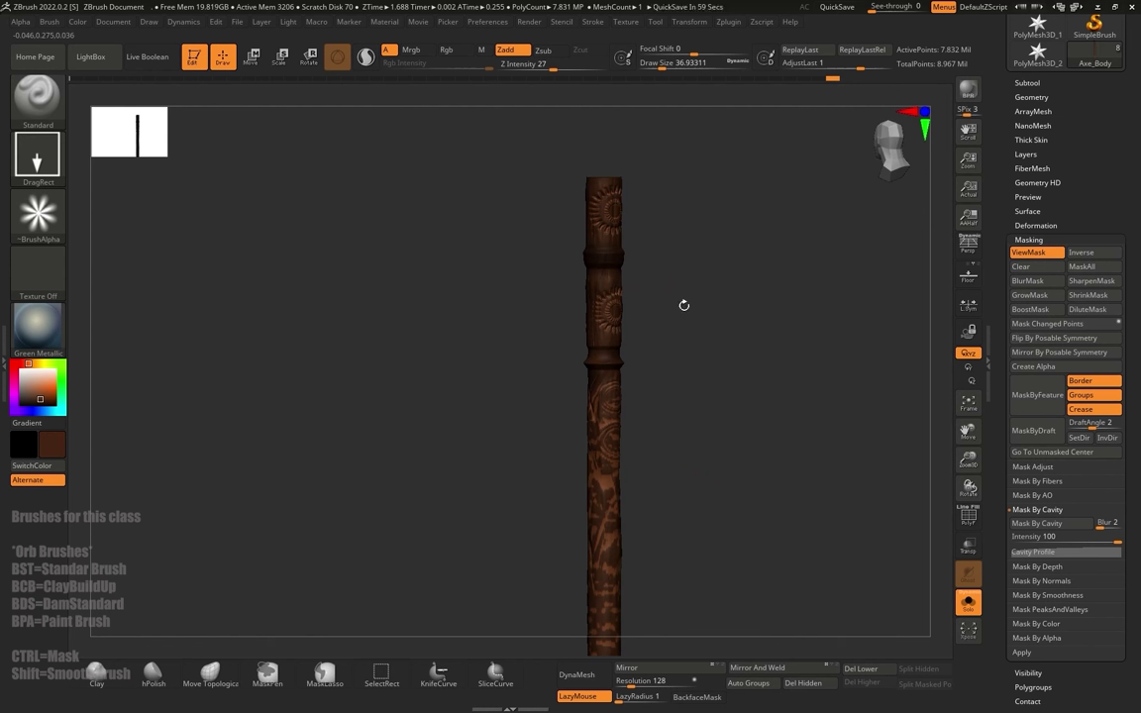
drag(434, 327, 416, 343)
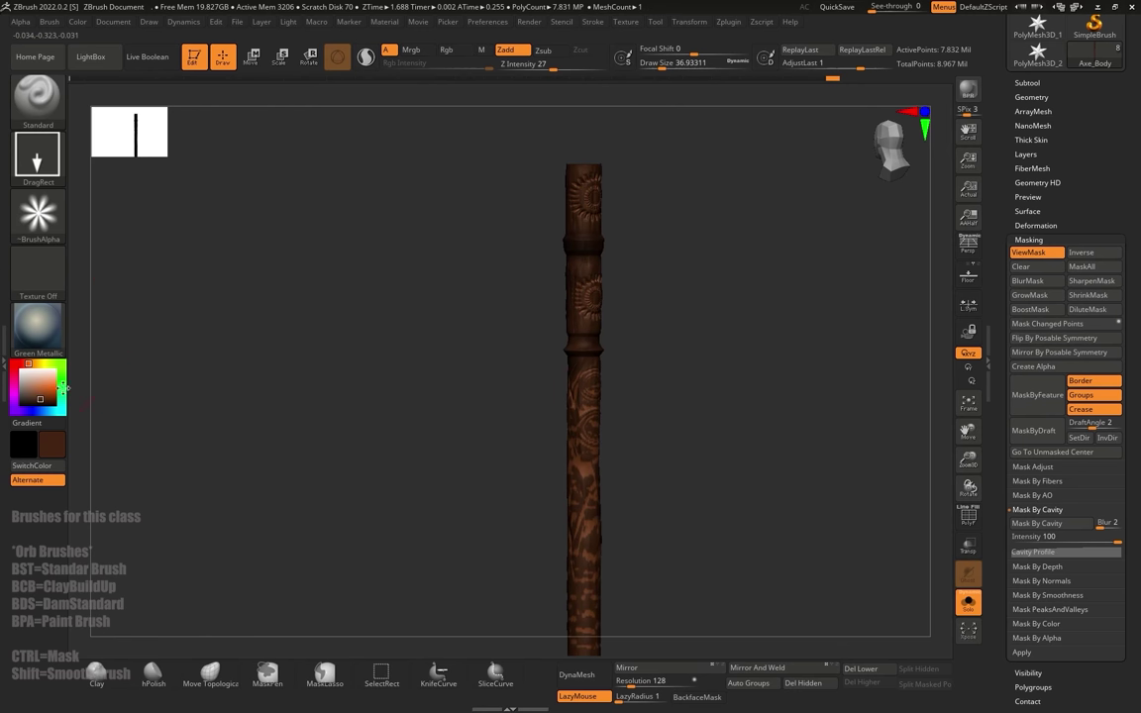
Step: Fill the handle's unmasked recesses with dark grey (R 63, G 61, B 59) using Rgb, and clear the mask
click(21, 402)
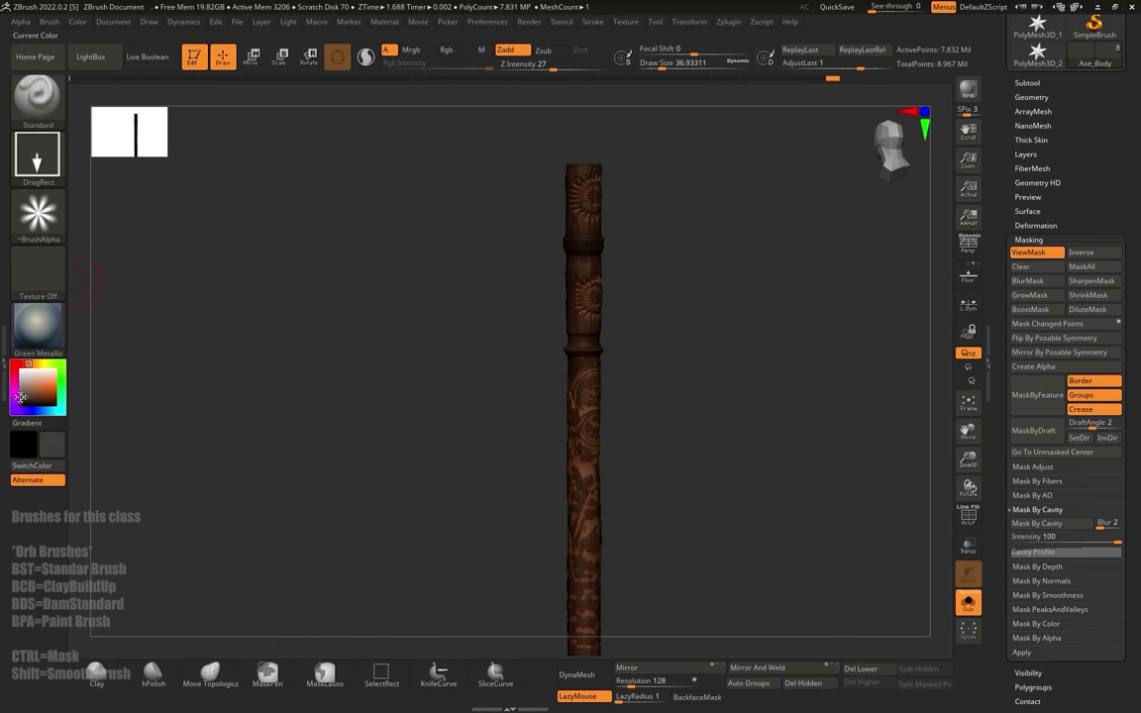
click(83, 26)
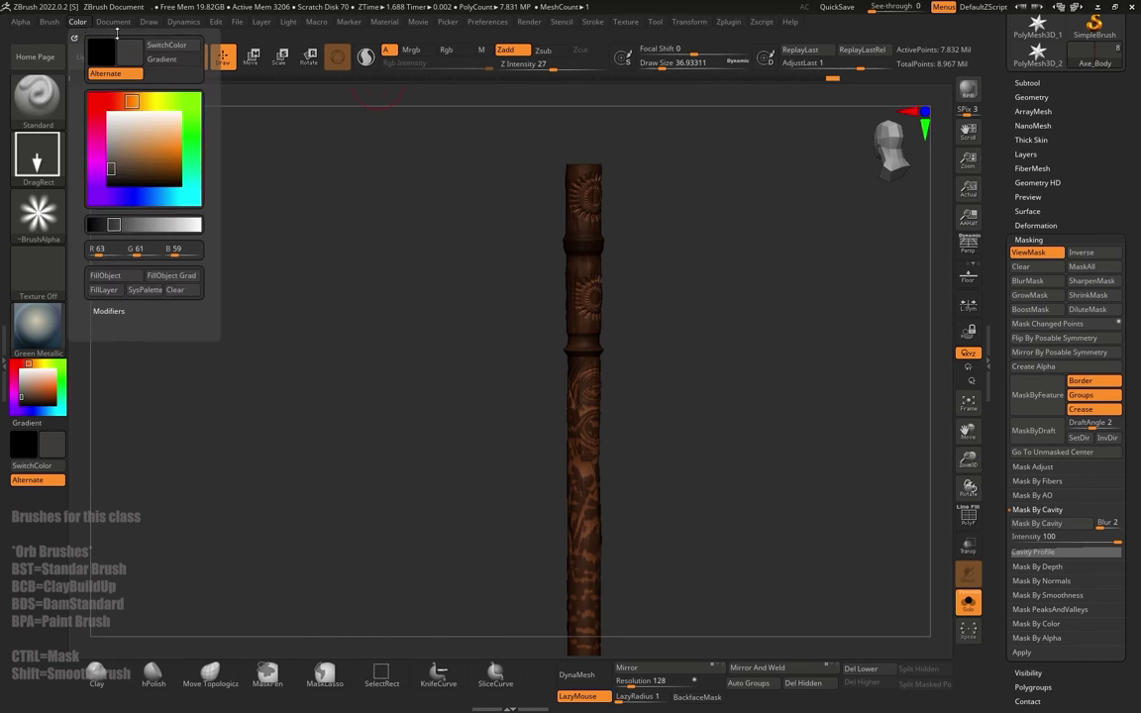
click(457, 55)
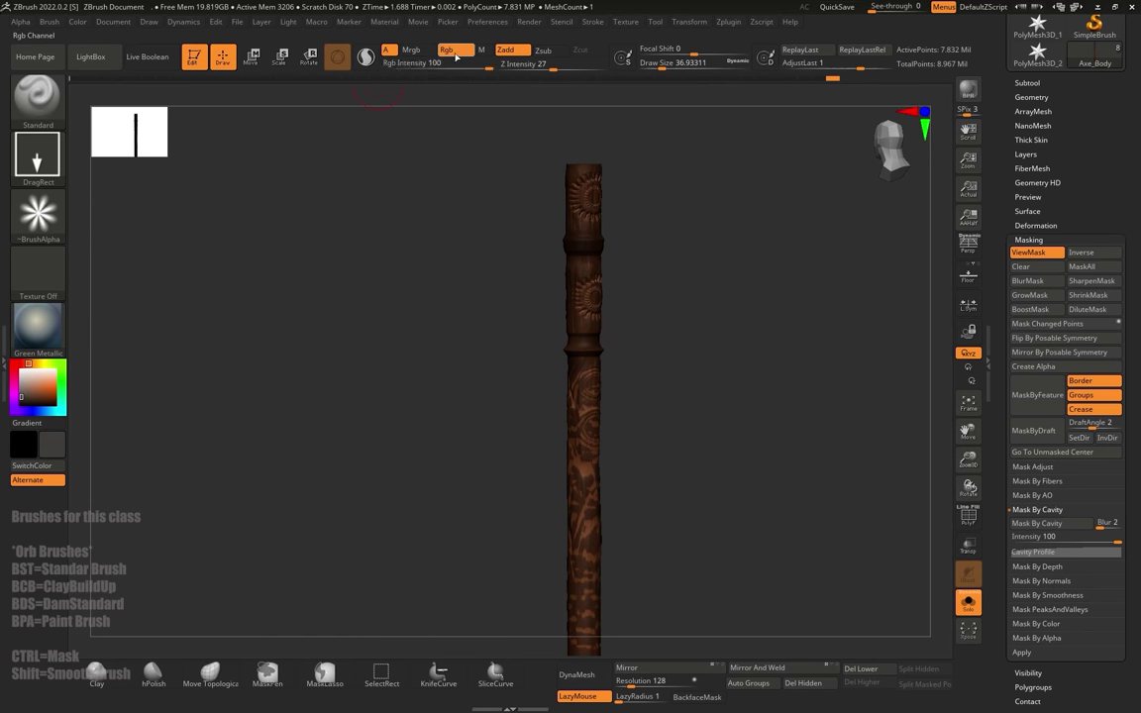
click(85, 24)
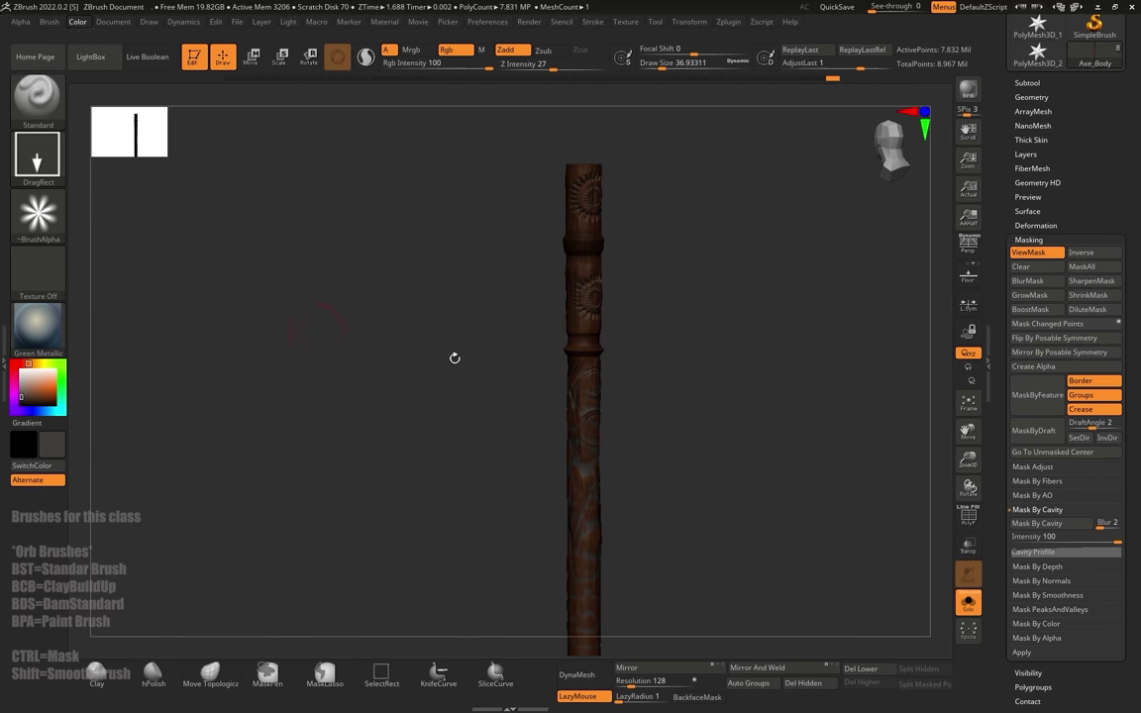
mouse_move(771, 451)
ctrl+mouse_down()
mouse_move(812, 538)
mouse_move(753, 457)
ctrl+mouse_up()
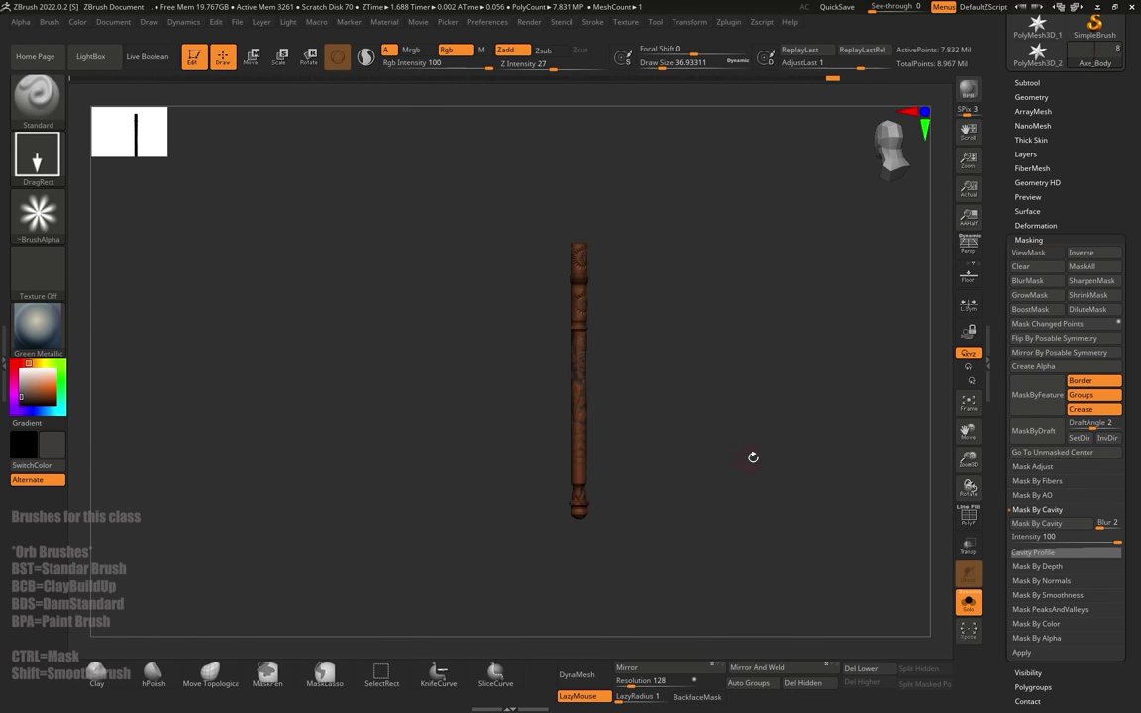
Step: Show the whole axe again and examine the darkened recesses and stamped ornaments on both sides of the handle
right_drag(753, 457, 824, 538)
click(965, 604)
alt+drag(749, 477, 711, 390)
ctrl+right_drag(711, 390, 738, 450)
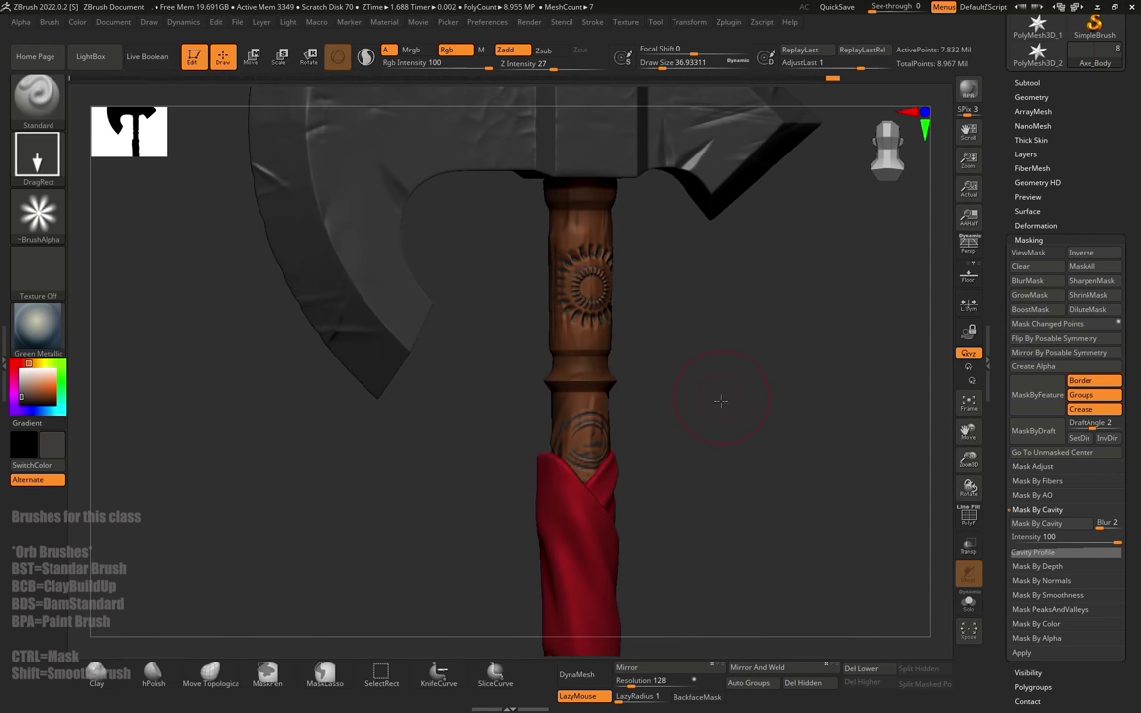
mouse_move(722, 401)
alt+mouse_down()
mouse_move(698, 451)
mouse_move(757, 482)
mouse_move(731, 376)
mouse_move(724, 410)
alt+mouse_up()
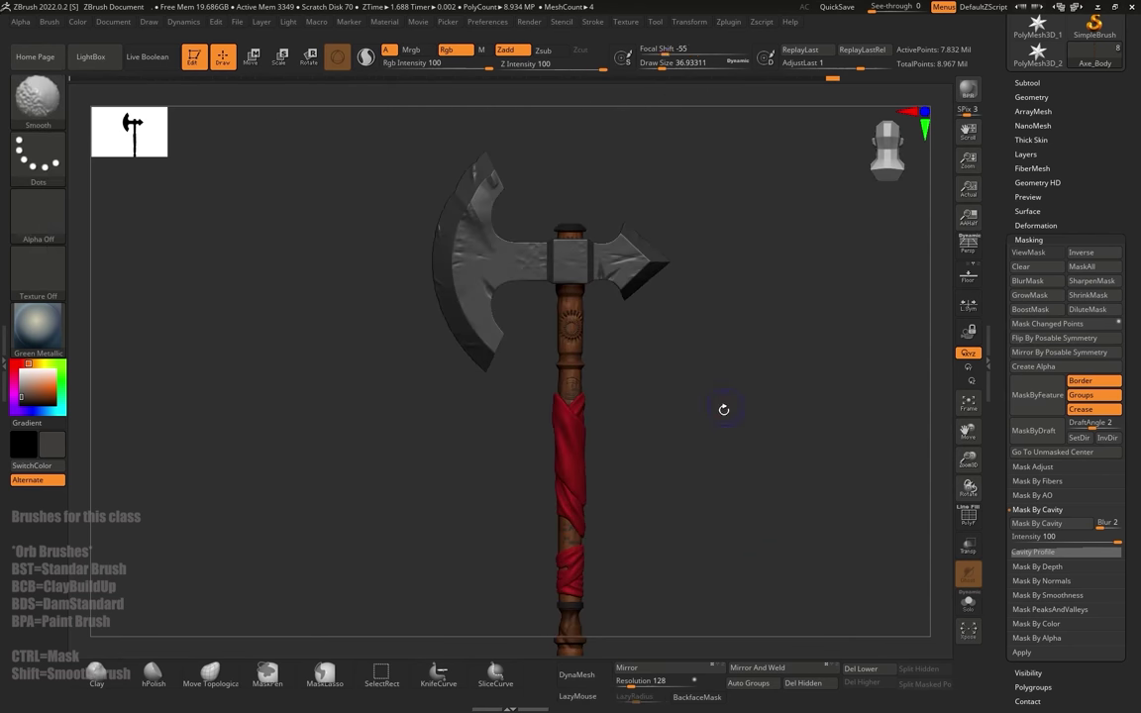
ctrl+right_drag(725, 410, 688, 479)
drag(688, 478, 788, 487)
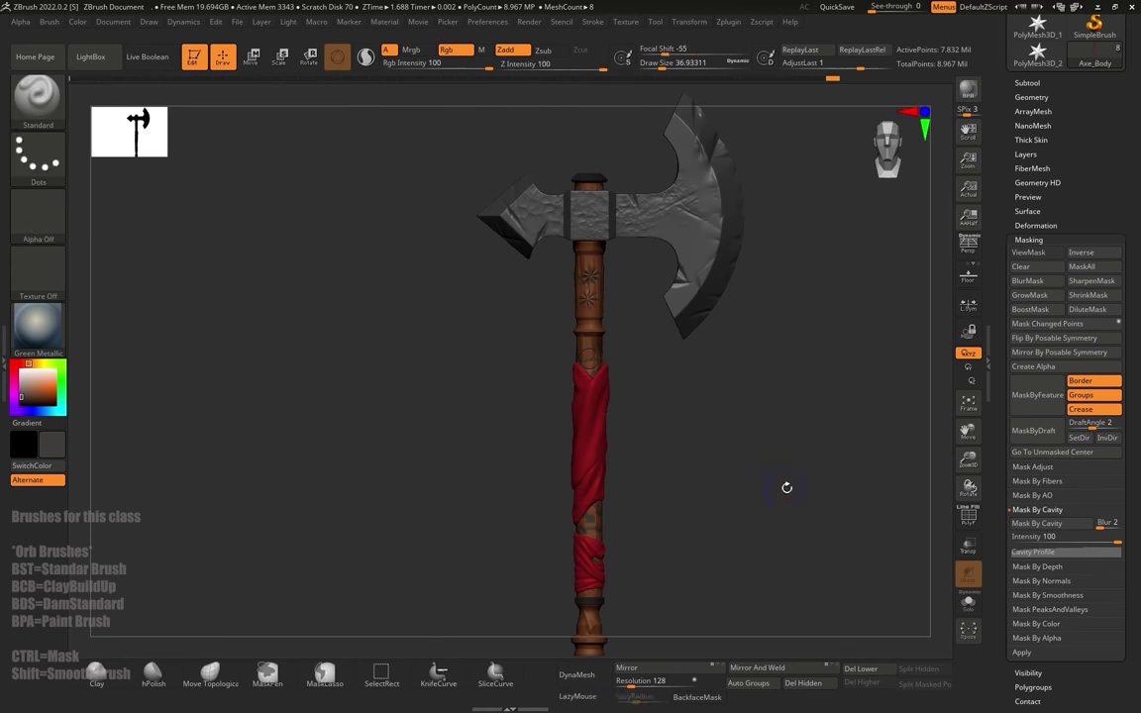
mouse_move(749, 492)
alt+right_down()
mouse_move(770, 466)
mouse_move(793, 561)
alt+right_up()
alt+right_drag(738, 398, 726, 487)
drag(726, 486, 729, 488)
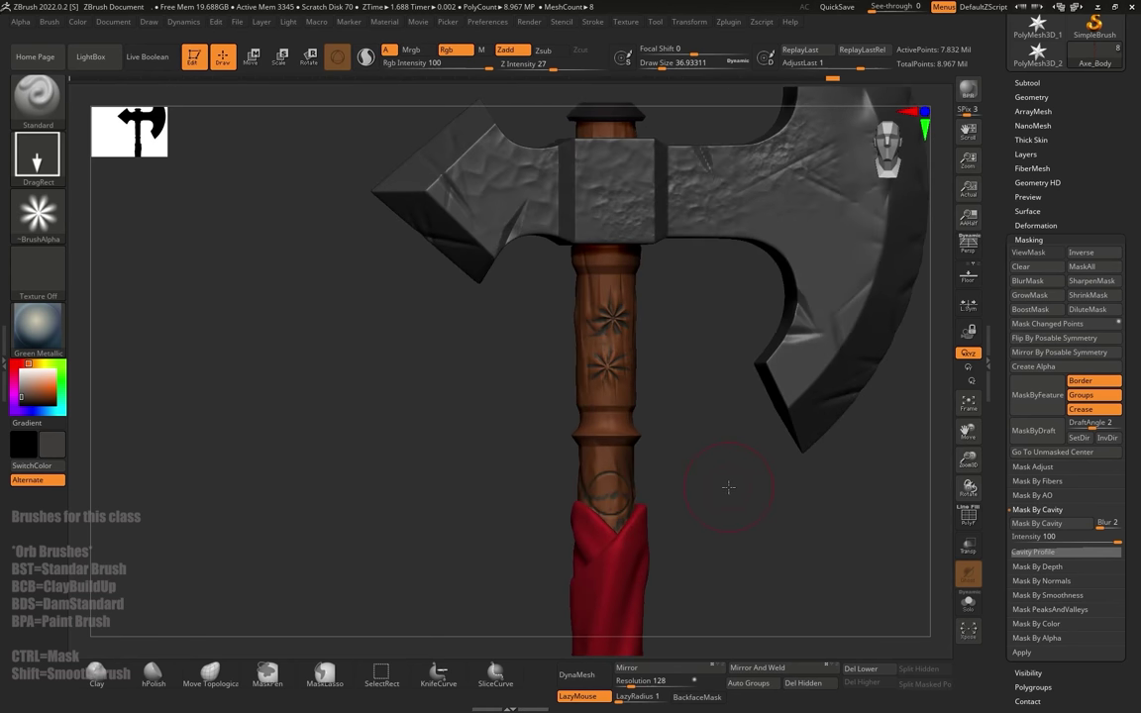
ctrl+right_drag(709, 436, 707, 466)
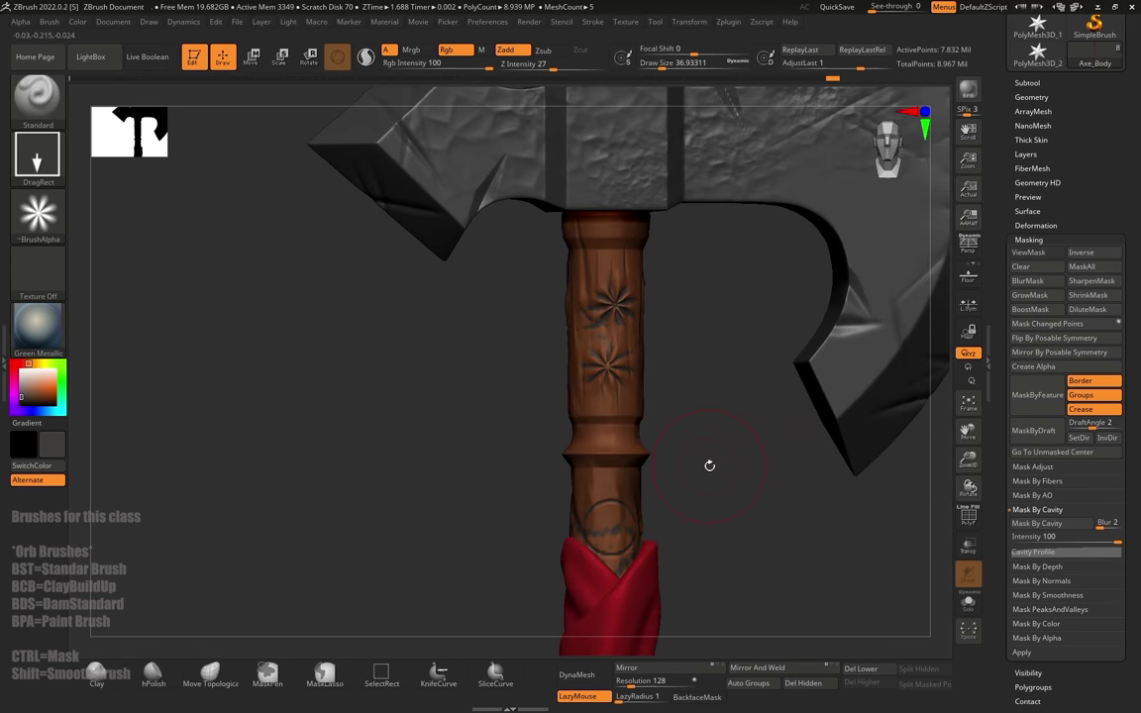
drag(673, 383, 695, 383)
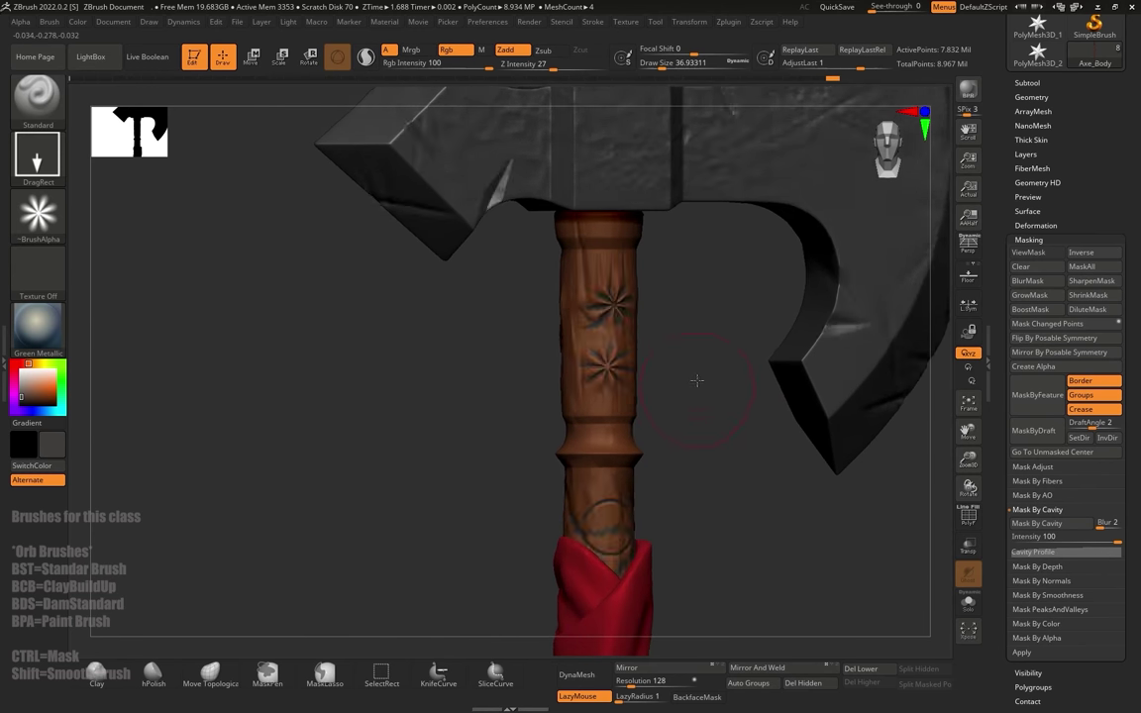
ctrl+right_drag(696, 383, 703, 438)
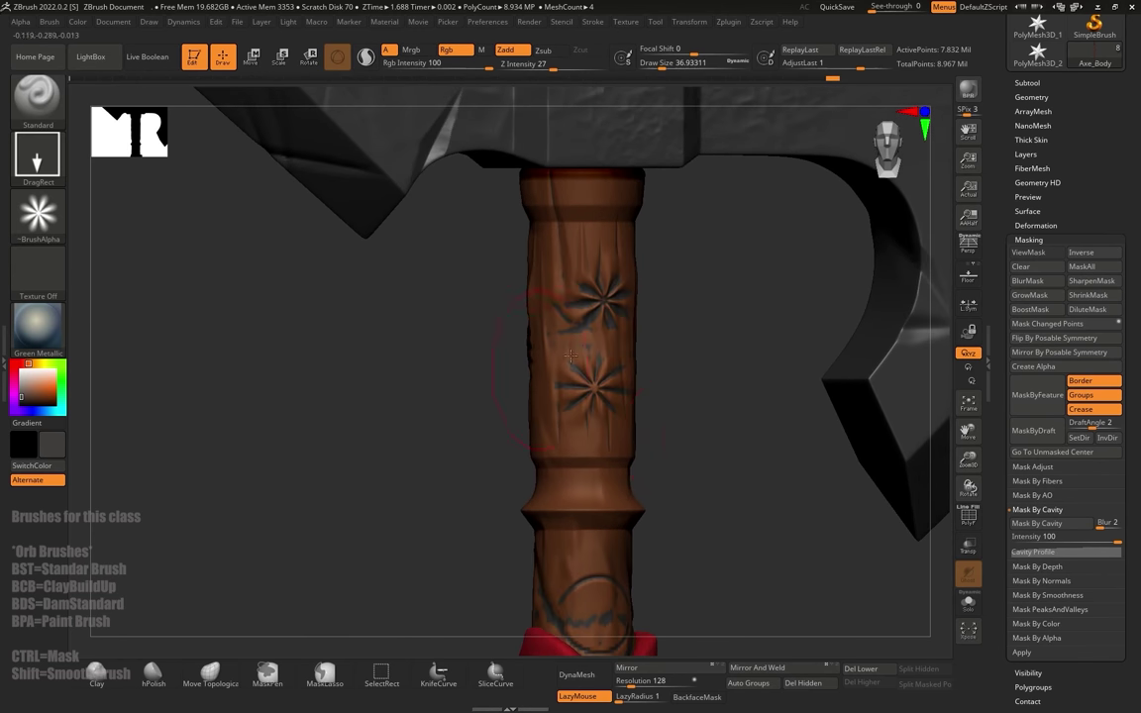
Step: Try to smooth the two stamped stars on the upper handle with Zadd still active, and undo it
key(shift)
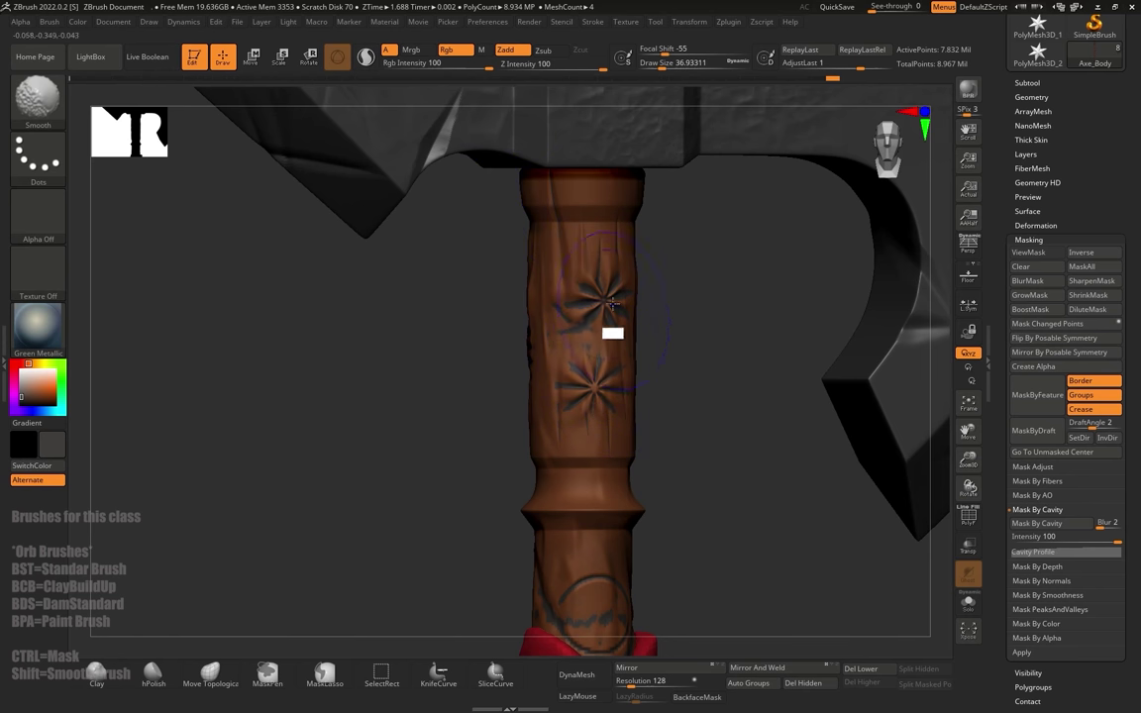
mouse_move(589, 308)
shift+mouse_down()
mouse_move(584, 300)
mouse_move(588, 394)
shift+mouse_up()
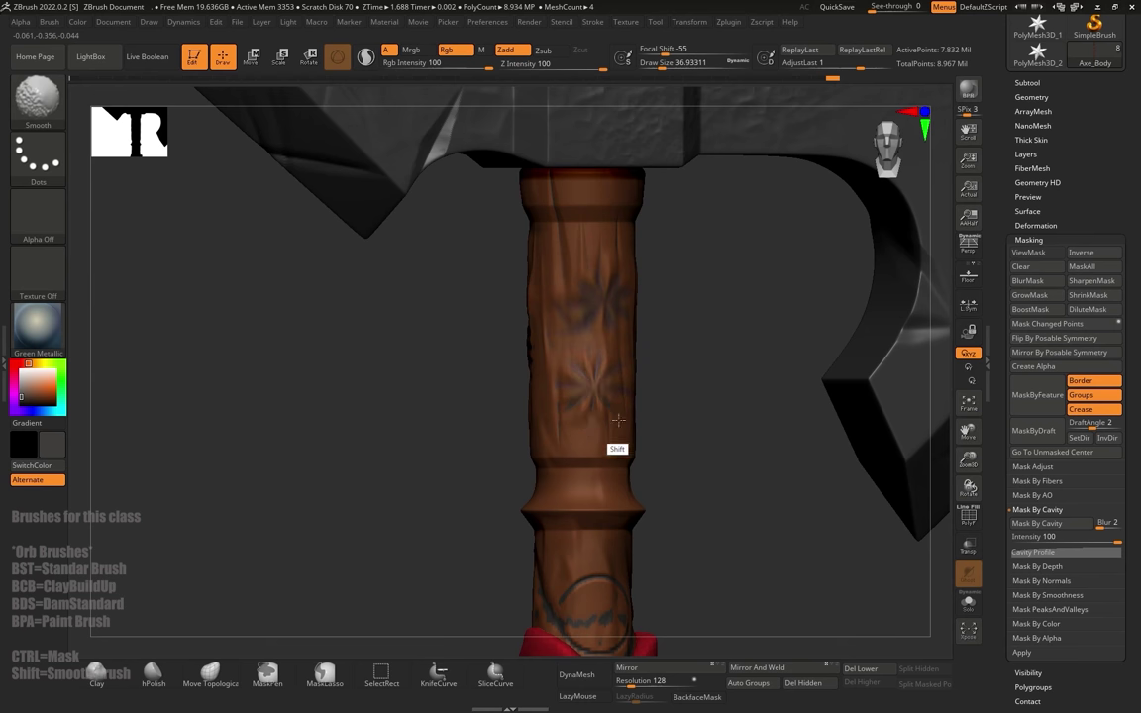
key(ctrl+z)
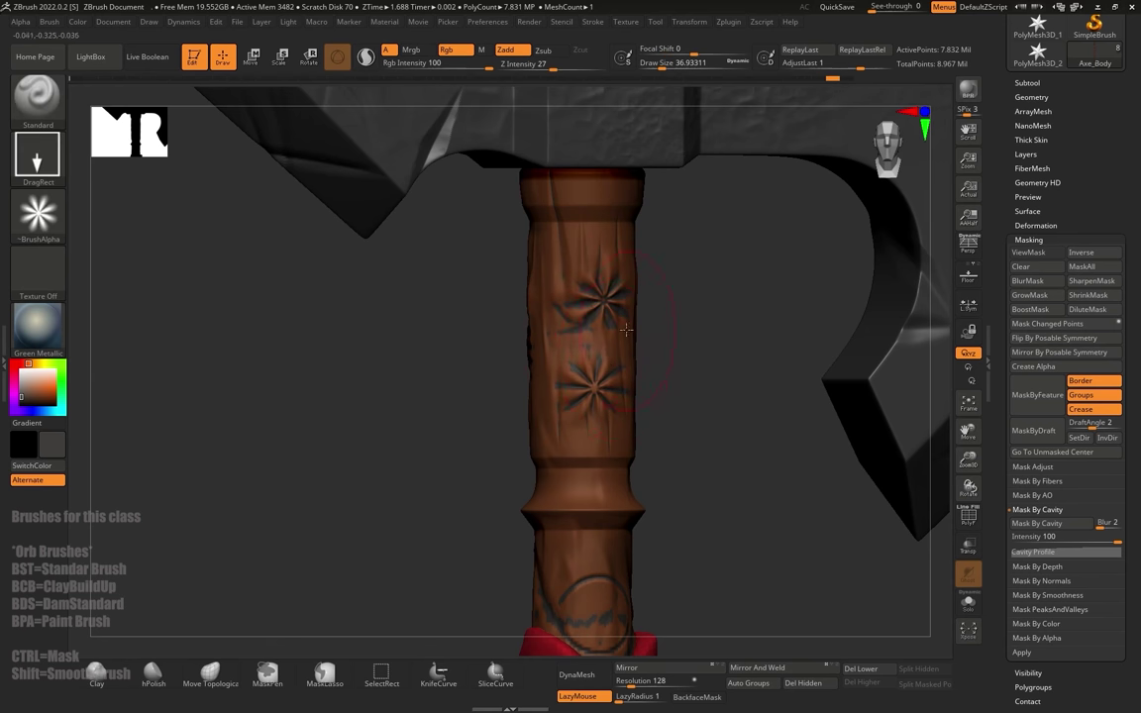
Step: Turn off Zadd for the Smooth brush, leaving only Rgb active so that it blends color alone
key(shift)
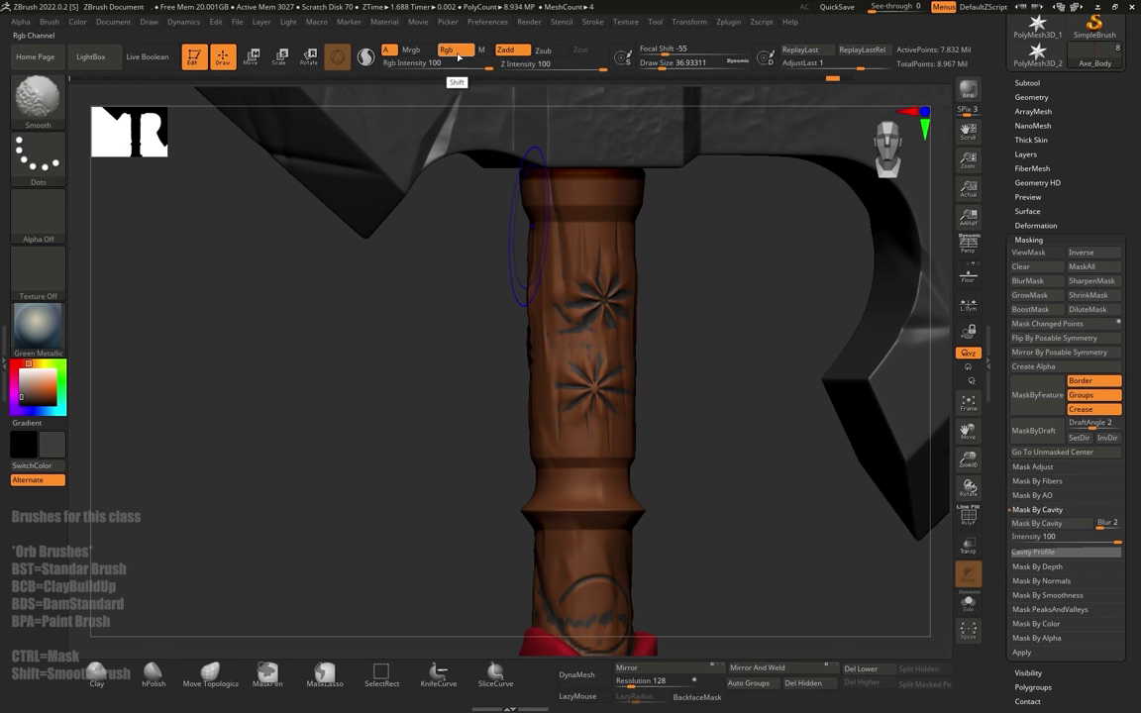
key(shift)
key(shift)
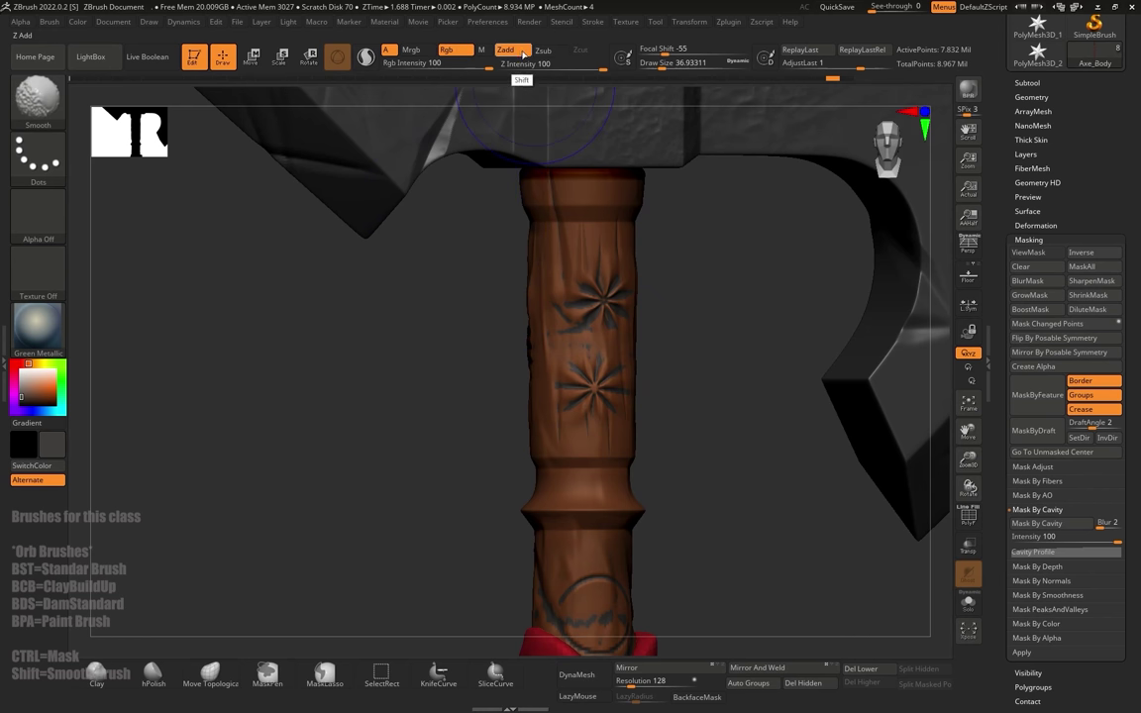
shift+click(513, 49)
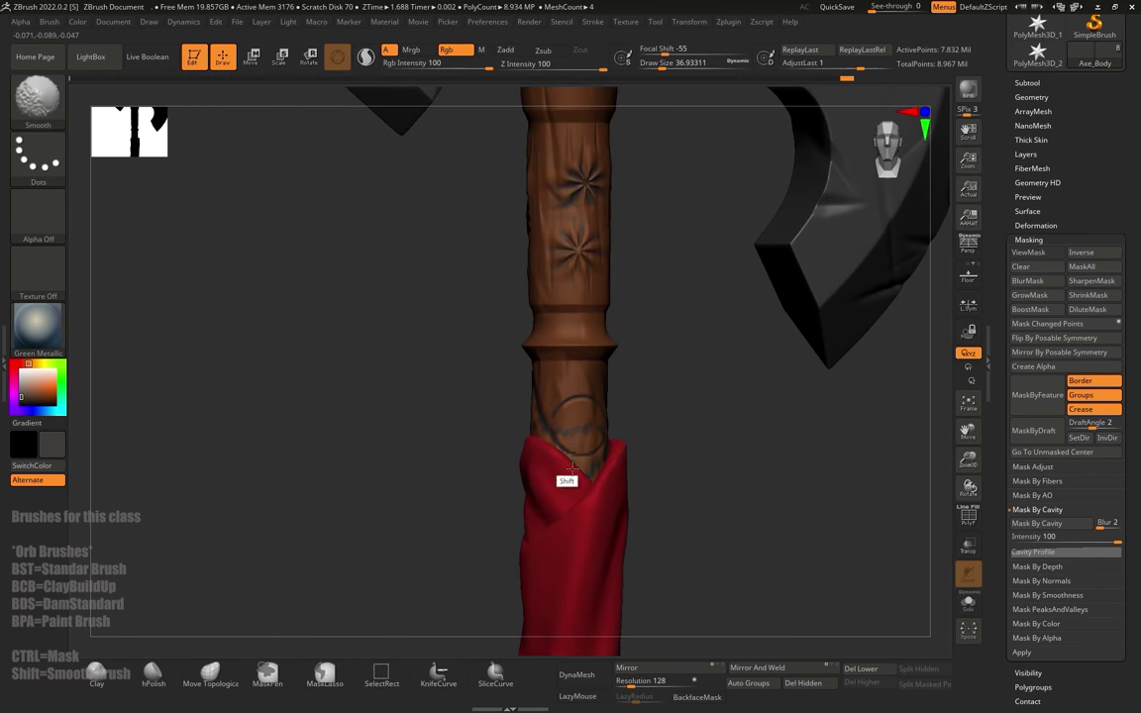
Step: Smooth the dark coloring on the exposed wood between the red wraps, from both the front and back
mouse_move(562, 473)
right_down()
mouse_move(555, 457)
mouse_move(548, 465)
right_up()
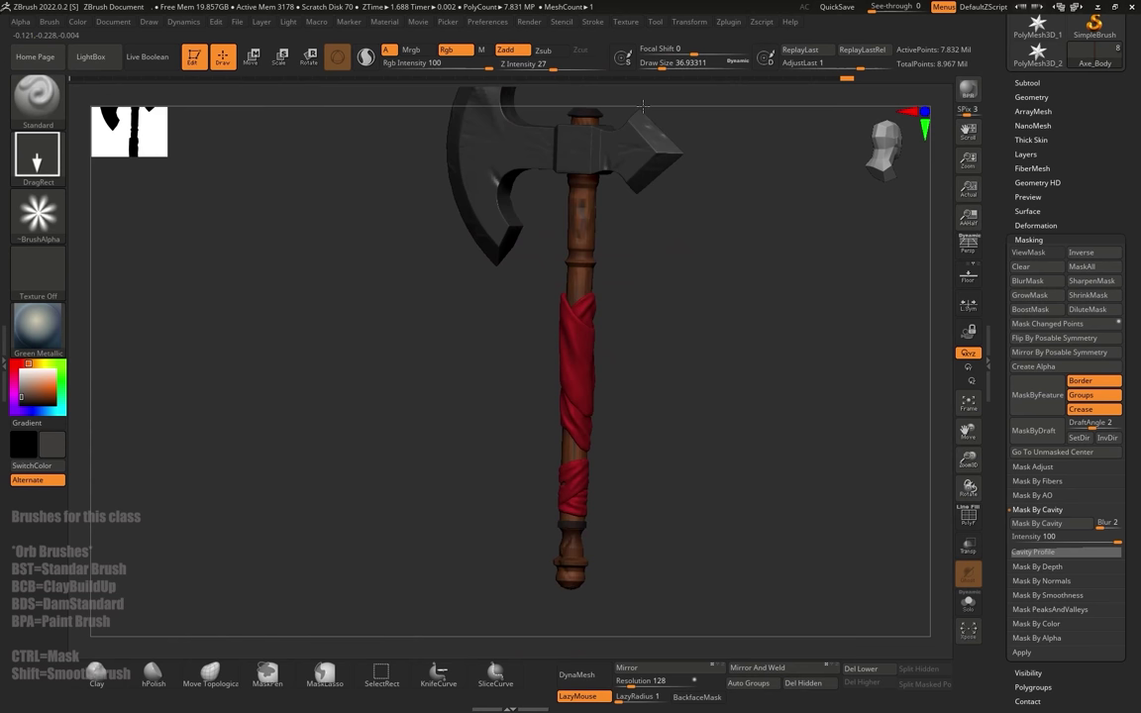
right_drag(709, 260, 728, 270)
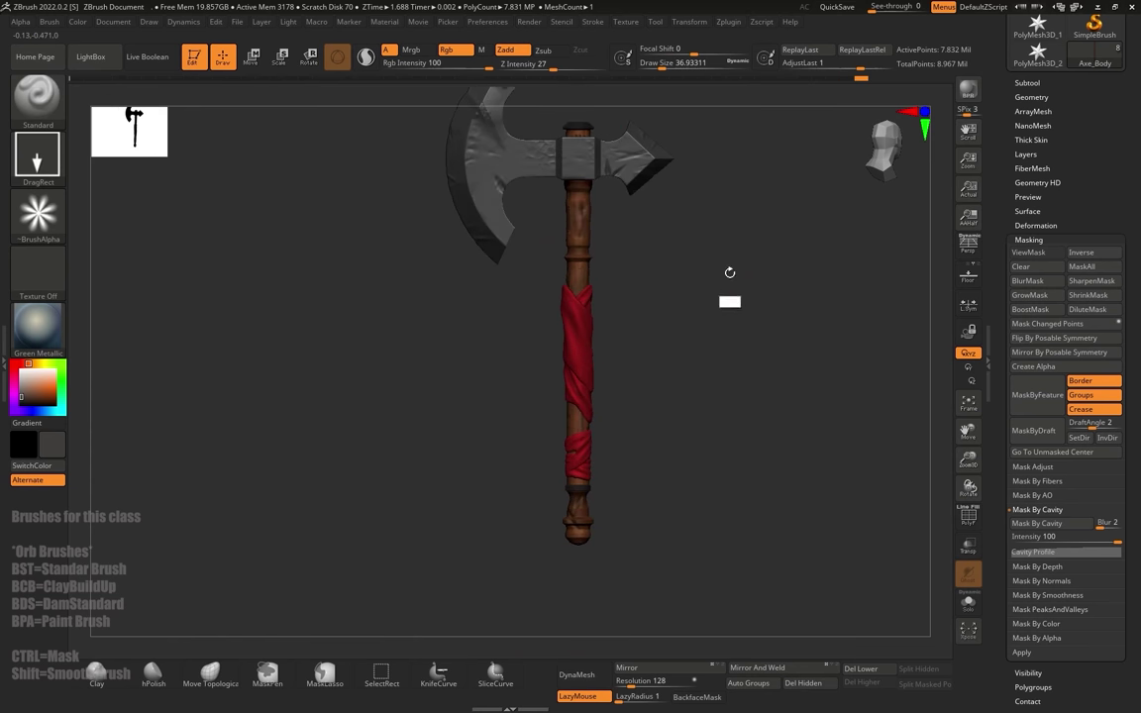
ctrl+right_drag(576, 448, 763, 440)
mouse_move(572, 394)
shift+mouse_down()
mouse_move(538, 409)
mouse_move(546, 389)
shift+mouse_up()
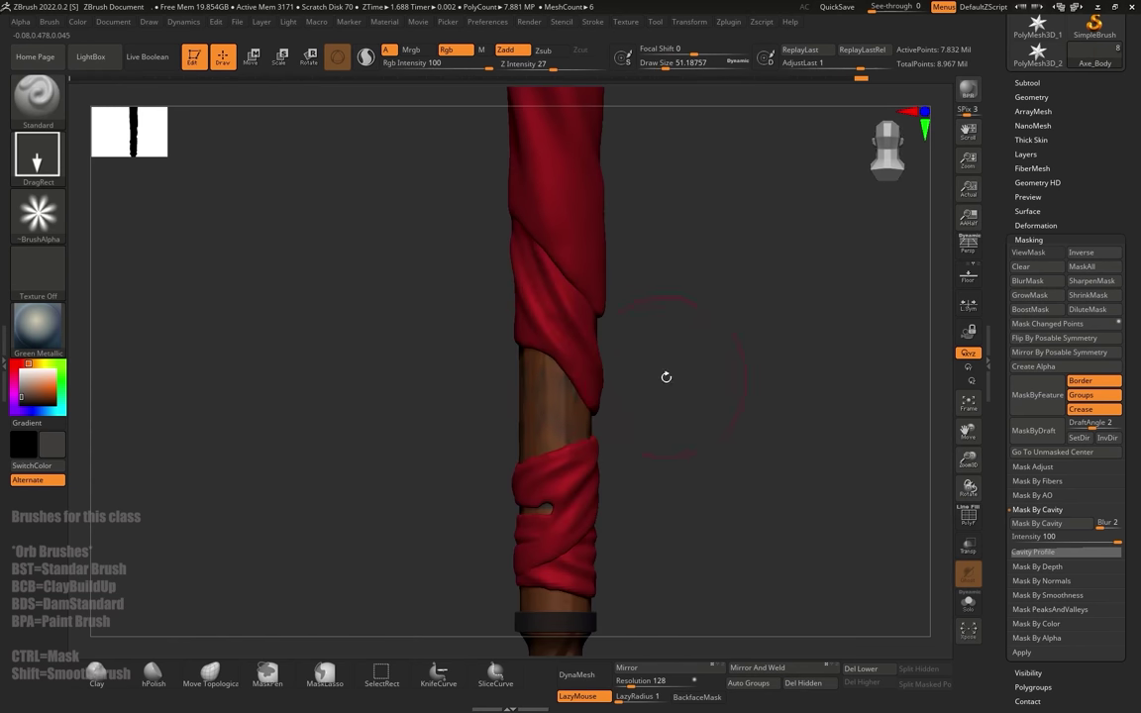
right_drag(664, 376, 595, 380)
shift+drag(527, 394, 558, 419)
alt+right_drag(647, 373, 631, 340)
shift+right_drag(631, 340, 683, 339)
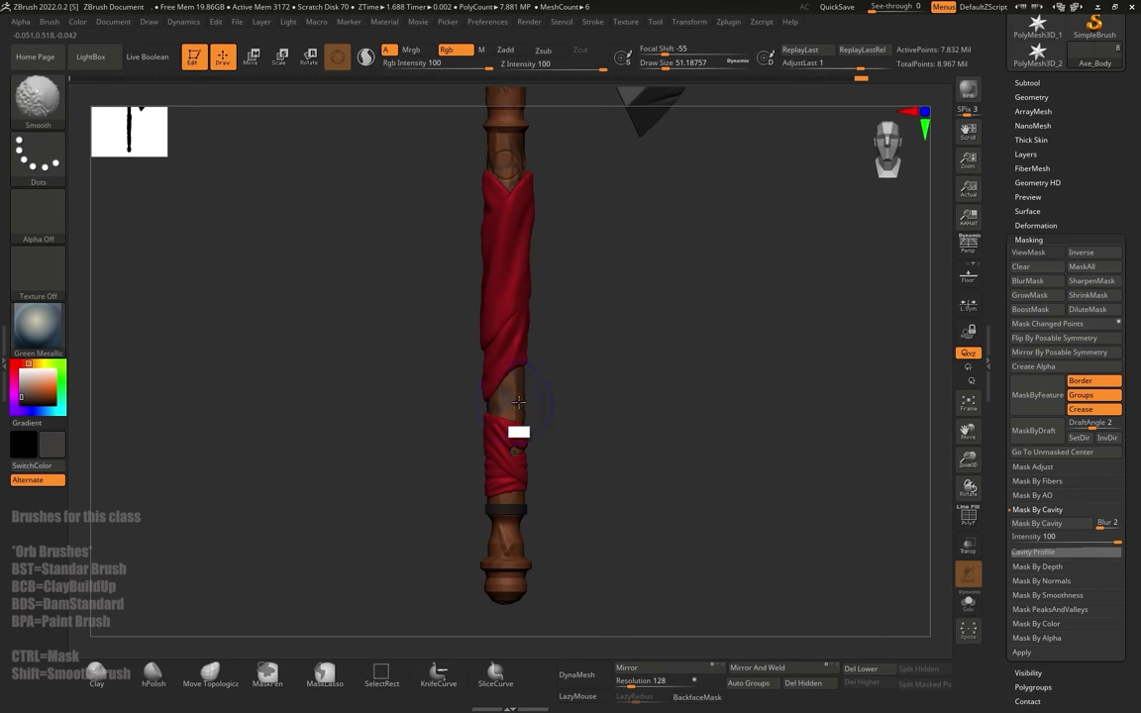
alt+right_drag(556, 464, 613, 496)
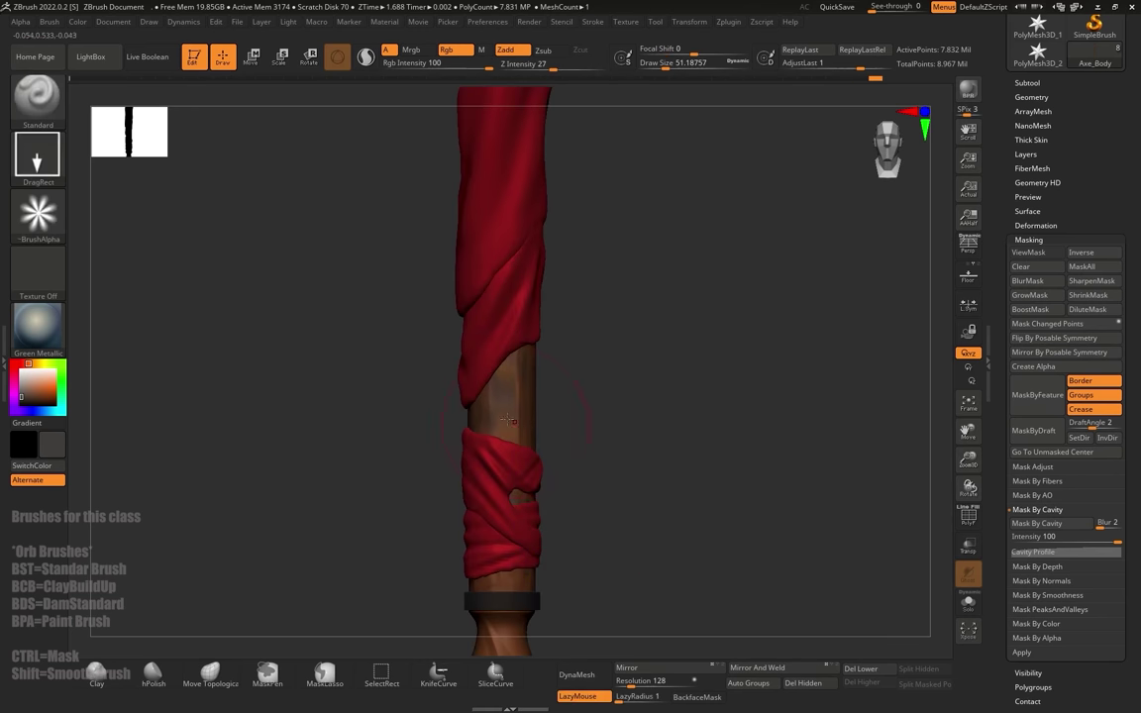
Step: Select the main upper red cloth wrap and mask it by cavity
mouse_move(618, 402)
alt+mouse_down()
mouse_move(598, 358)
mouse_move(616, 323)
mouse_move(619, 408)
mouse_move(540, 392)
alt+mouse_up()
alt+drag(624, 342, 626, 397)
alt+click(525, 335)
alt+drag(622, 303, 626, 371)
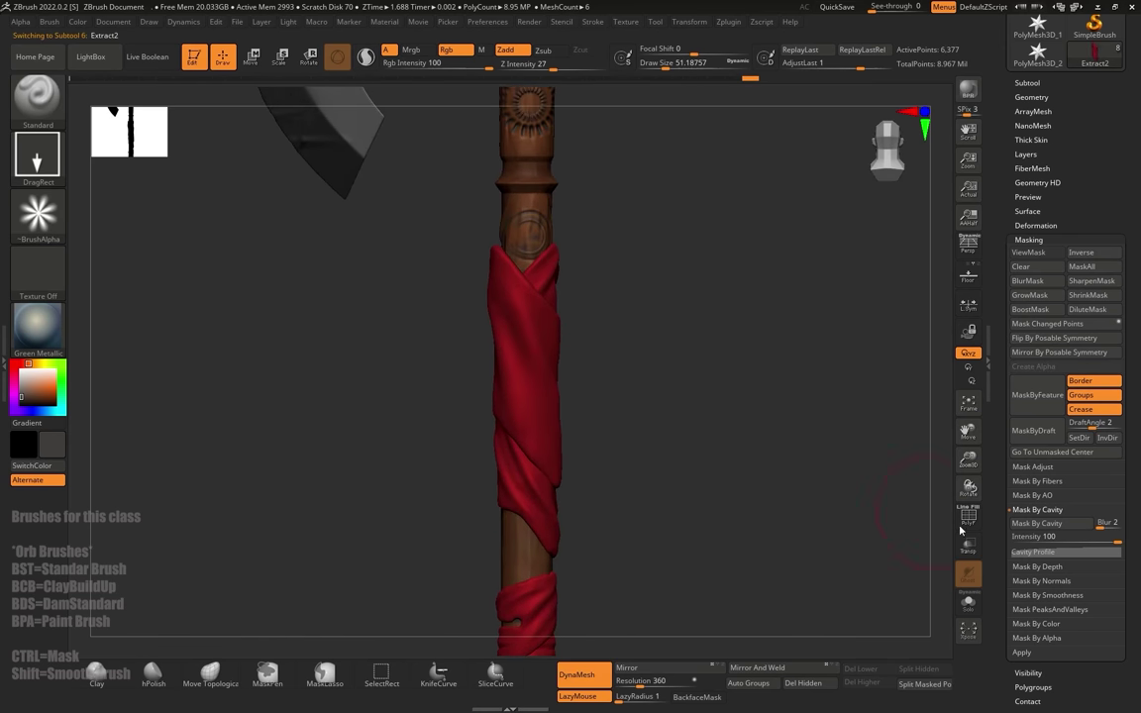
click(1016, 527)
alt+click(521, 488)
alt+click(535, 369)
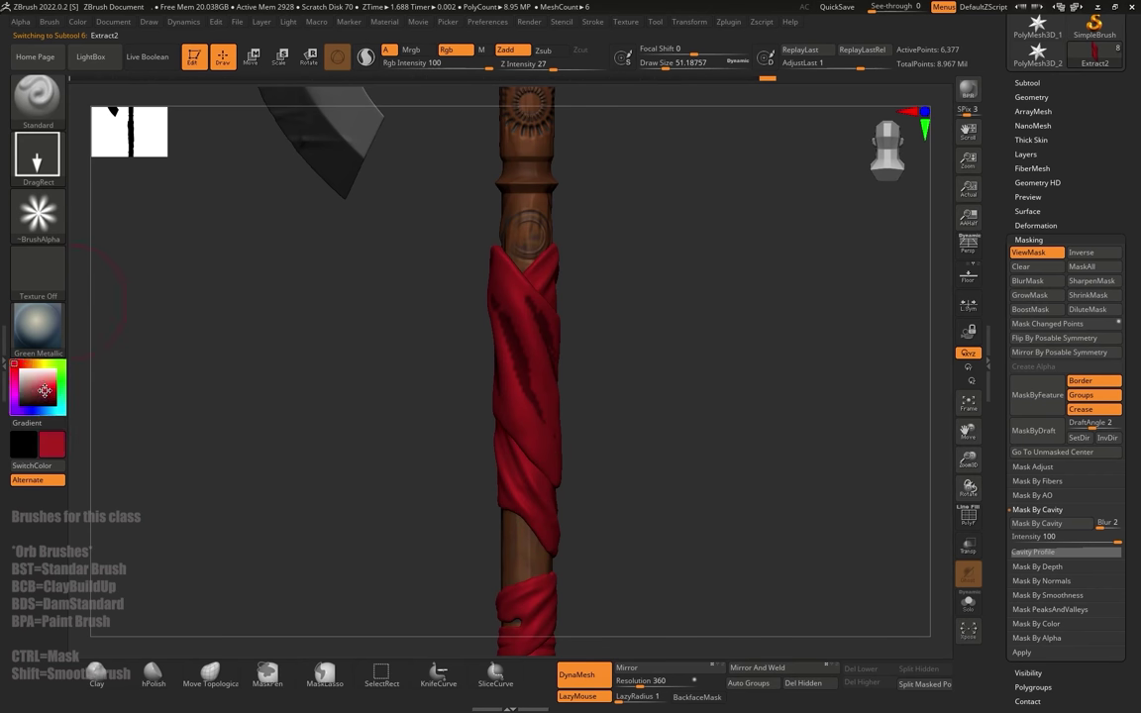
Step: Fill only the main wrap's recesses with dark red (R 110, G 27, B 27) through the inverted cavity mask, and clear the mask
click(77, 20)
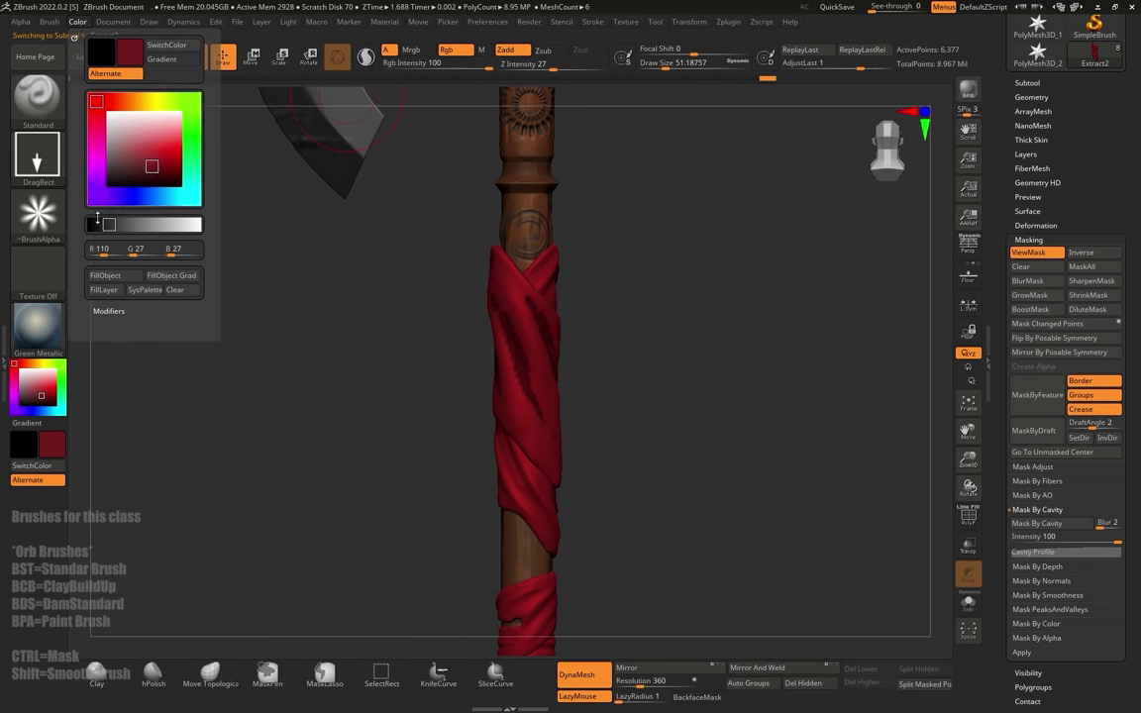
click(107, 278)
key(ctrl+z)
key(ctrl+shift+z)
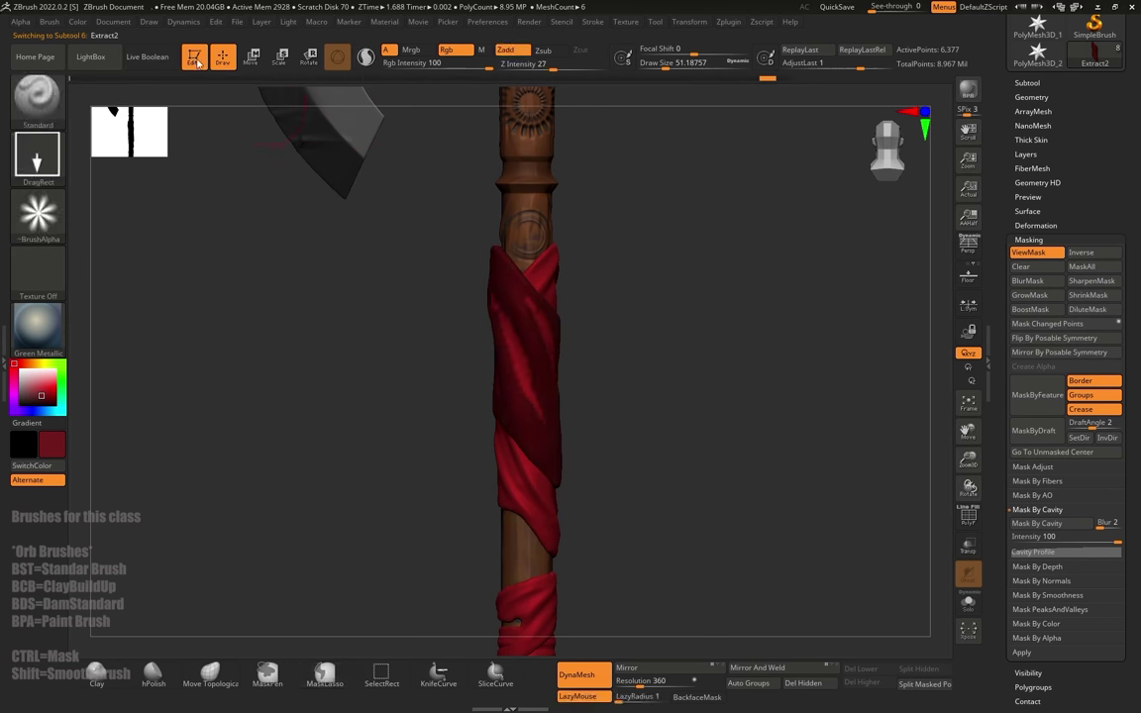
click(79, 22)
click(107, 276)
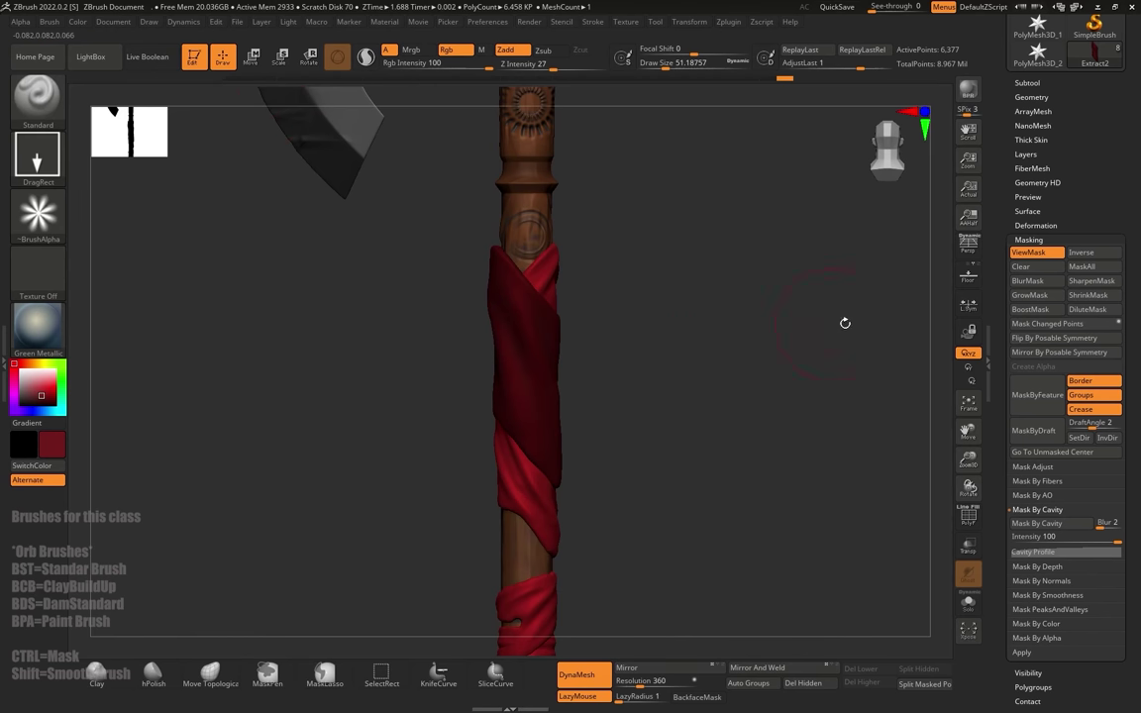
ctrl+drag(846, 323, 683, 338)
Step: Enlarge the Draw Size to about 90 and smooth the dark red shading on the main wrap
key(s)
drag(526, 360, 540, 359)
shift+drag(542, 325, 504, 340)
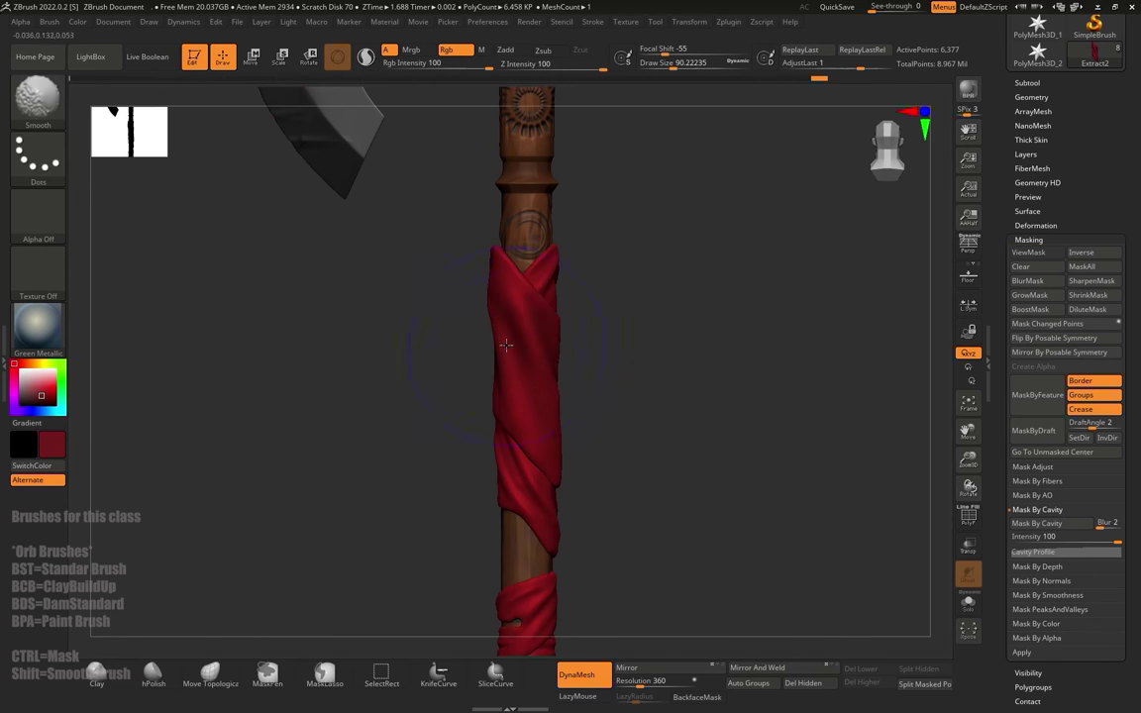
drag(634, 396, 802, 421)
shift+drag(512, 350, 489, 342)
Step: Select the strand beneath the main red wrap, mask it by cavity and invert the mask
mouse_move(669, 349)
mouse_down()
mouse_move(639, 367)
mouse_move(609, 425)
mouse_move(581, 428)
mouse_move(655, 439)
mouse_move(654, 465)
mouse_move(688, 410)
mouse_move(655, 237)
mouse_move(688, 434)
mouse_up()
alt+click(561, 469)
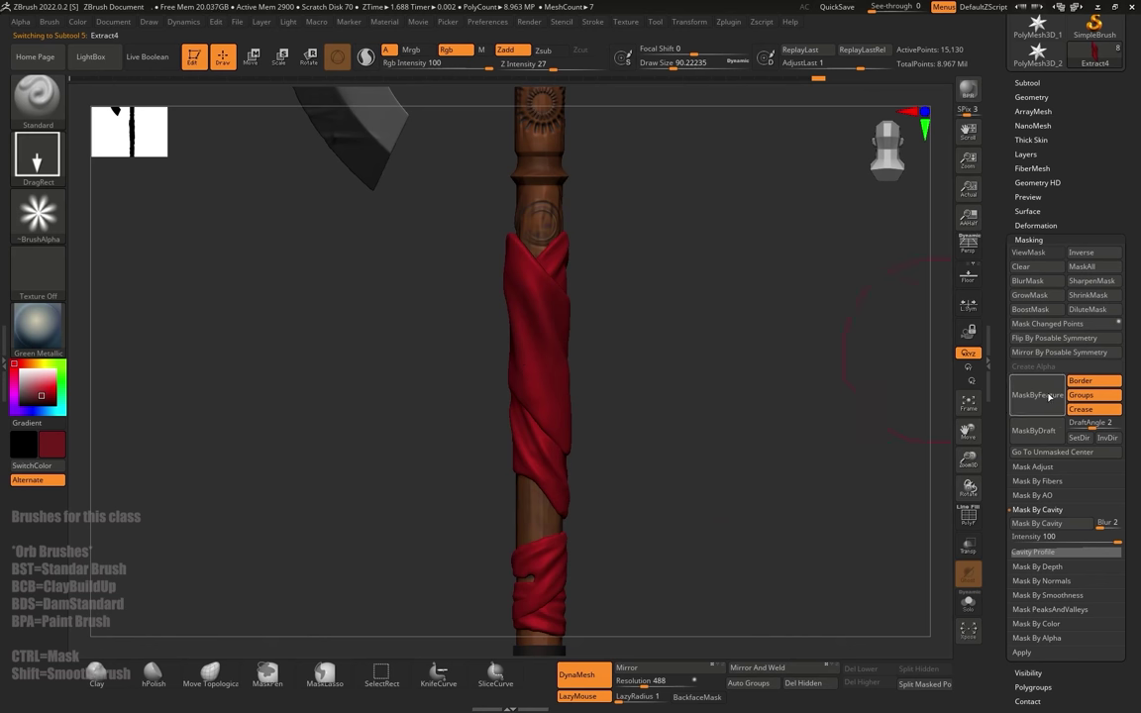
click(1042, 523)
ctrl+click(728, 446)
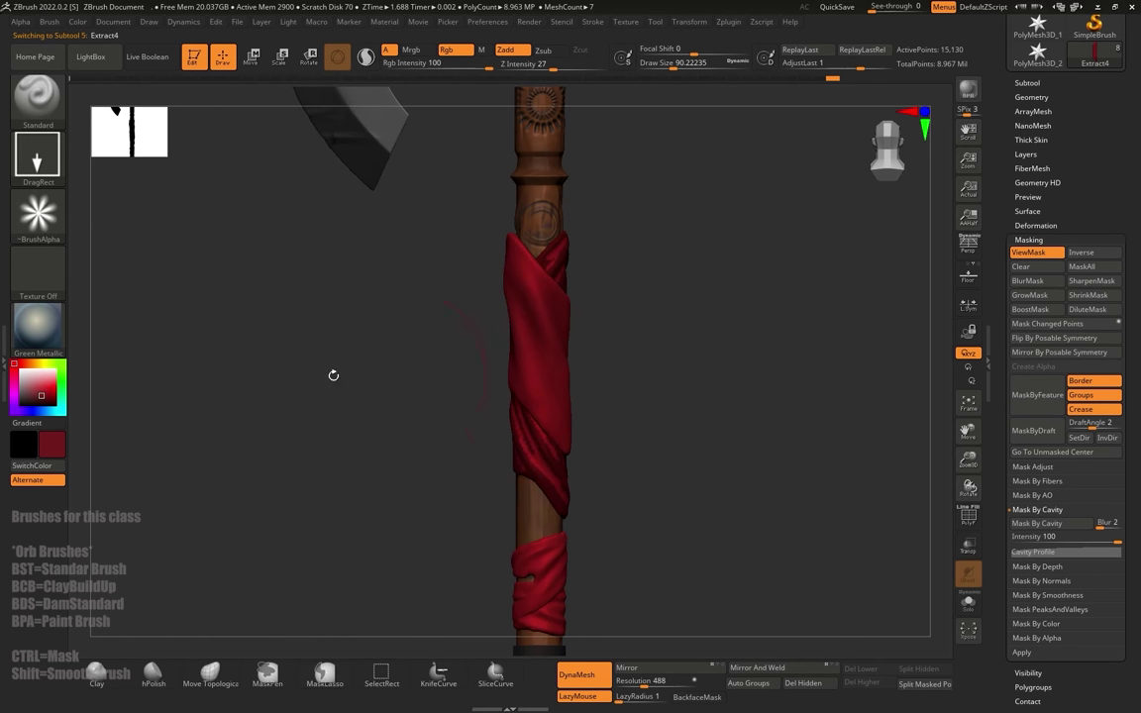
Step: Fill the underlying strand's recesses with the same dark red (R 110, G 27, B 27) and hide the mask
click(79, 22)
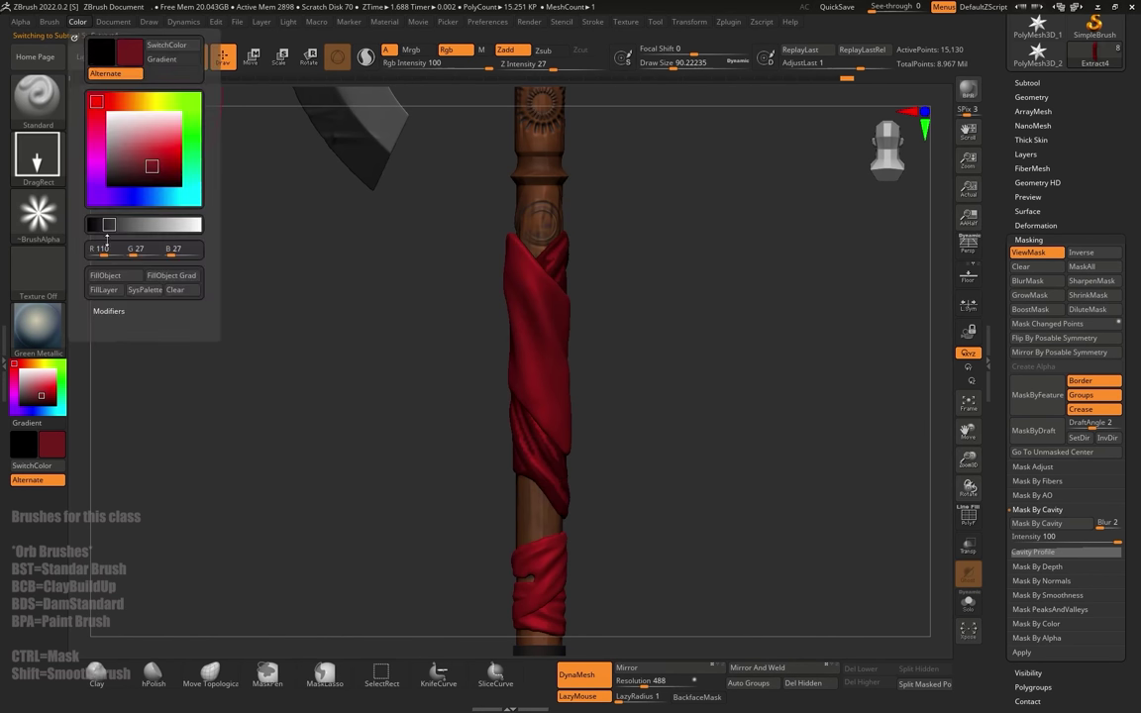
click(101, 281)
ctrl+drag(728, 342, 741, 326)
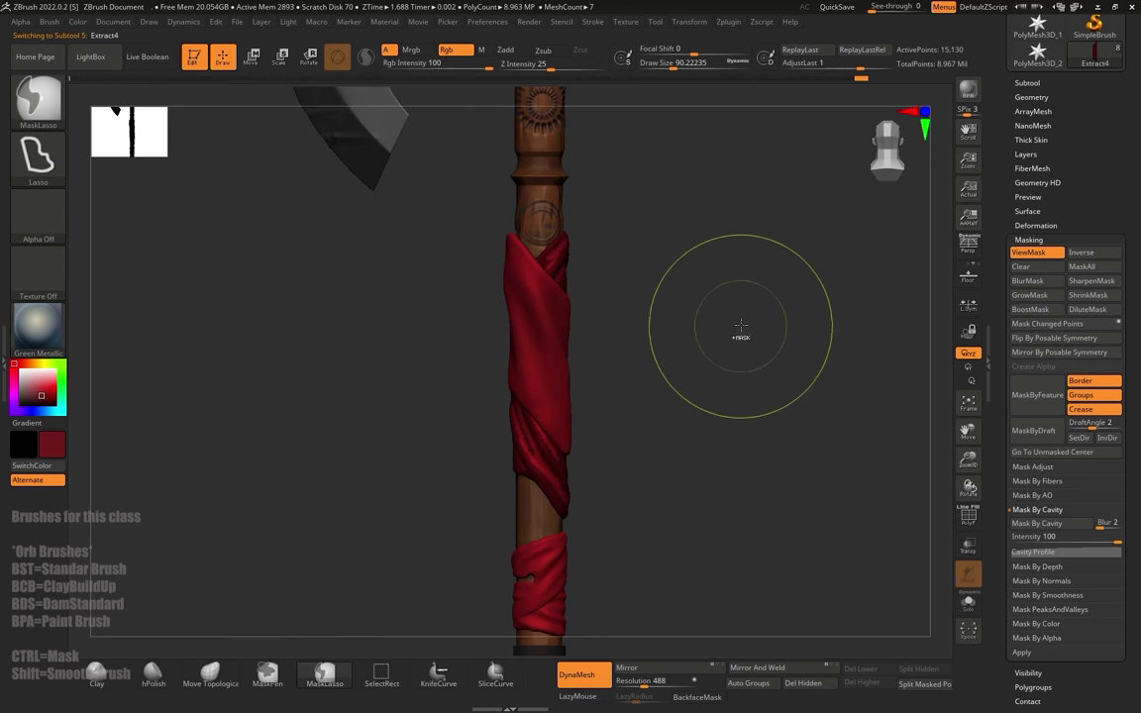
key(ctrl+z)
click(83, 25)
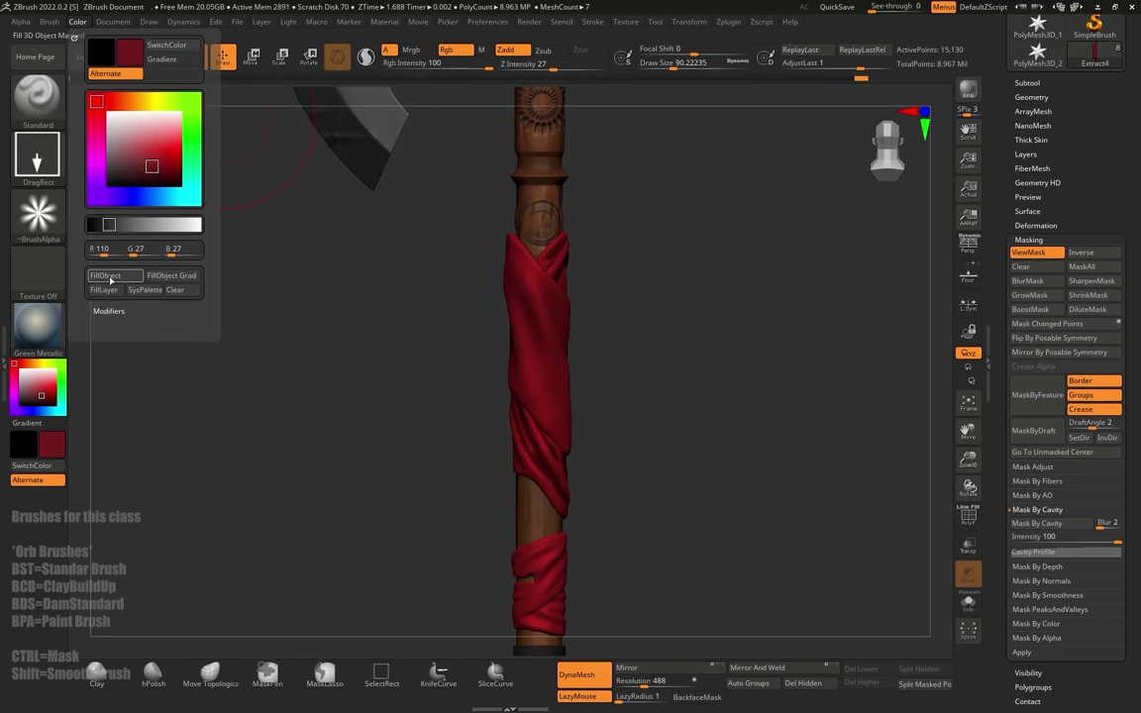
click(111, 281)
key(ctrl+h)
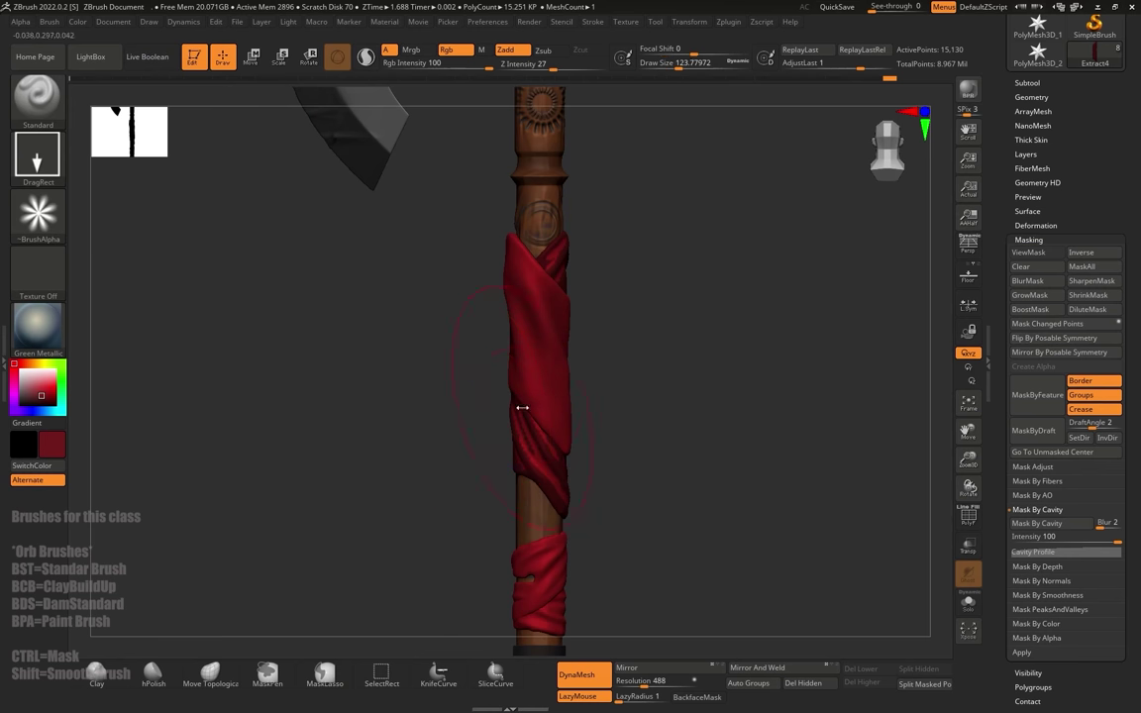
Step: Undo the recent mask and fill changes on the underlying strand back to its inverted cavity mask
ctrl+drag(630, 492, 652, 512)
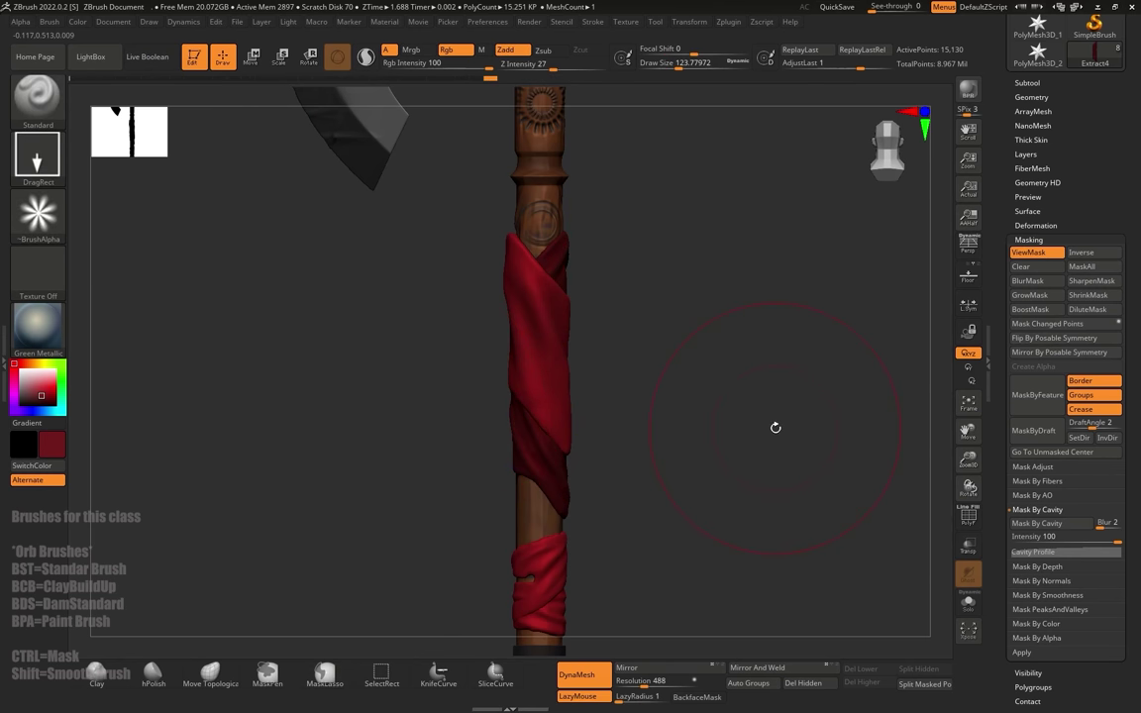
key(ctrl+z)
key(ctrl+z)
key(ctrl+z)
key(ctrl+z)
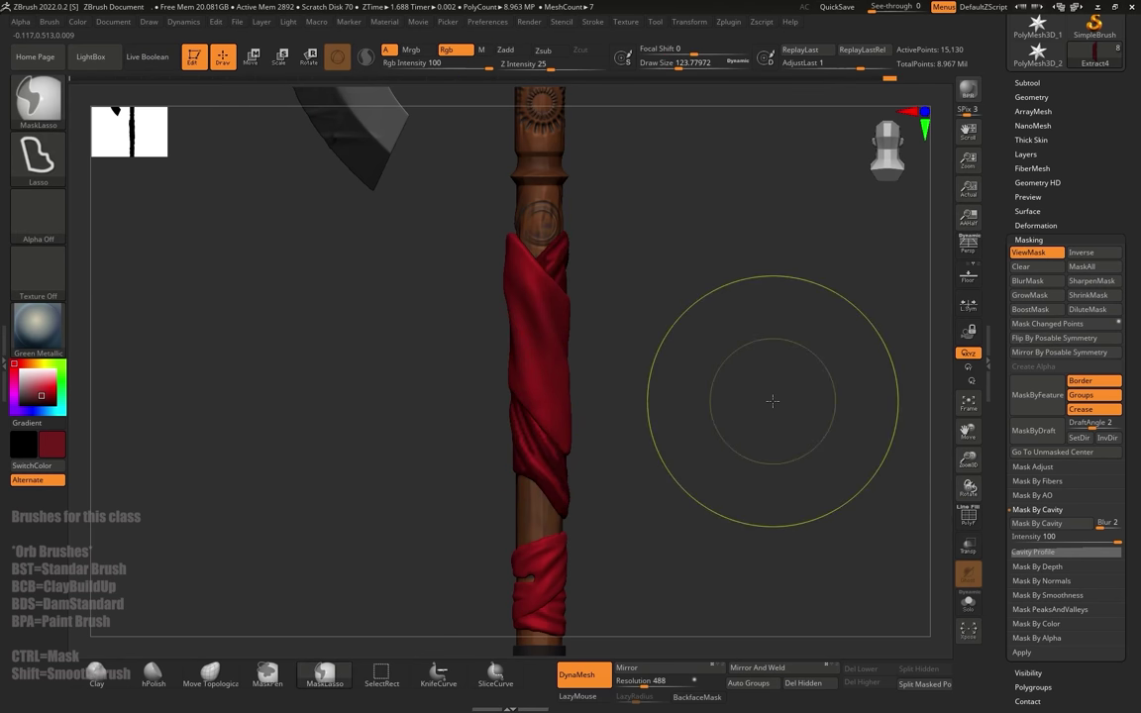
key(ctrl+shift+z)
Step: Fill the underlying strand's recesses with dark red (R 110, G 27, B 27), clear the mask and smooth the shading
click(77, 22)
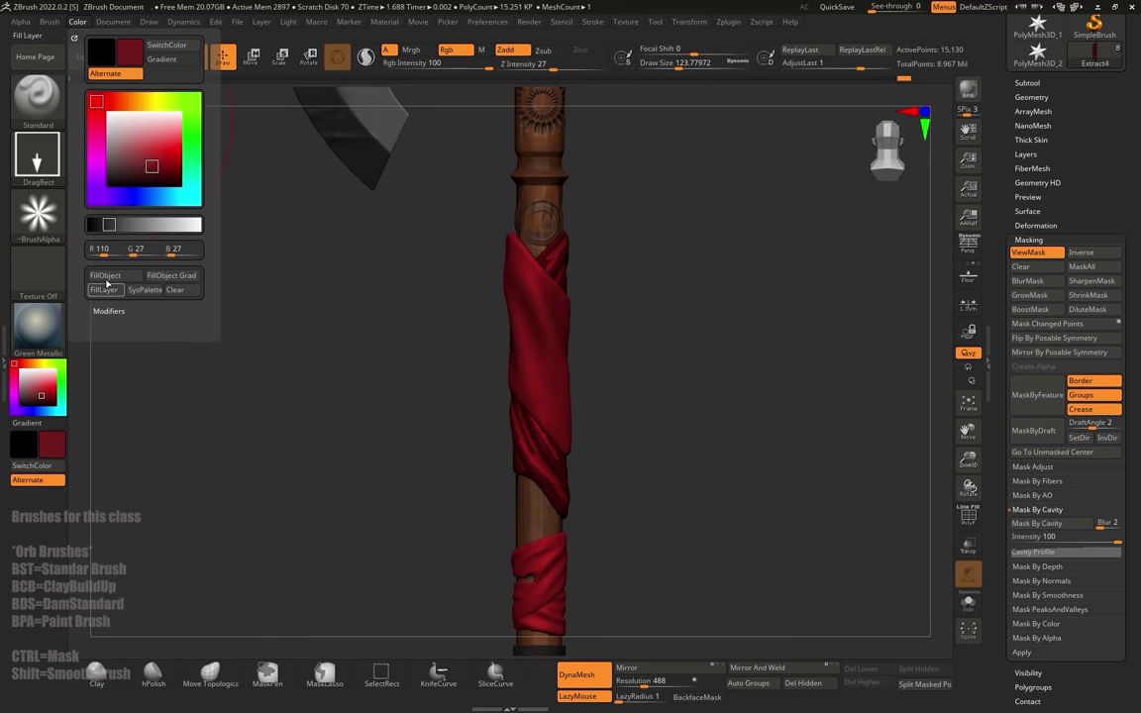
click(106, 276)
ctrl+drag(840, 348, 793, 387)
shift+drag(528, 389, 529, 448)
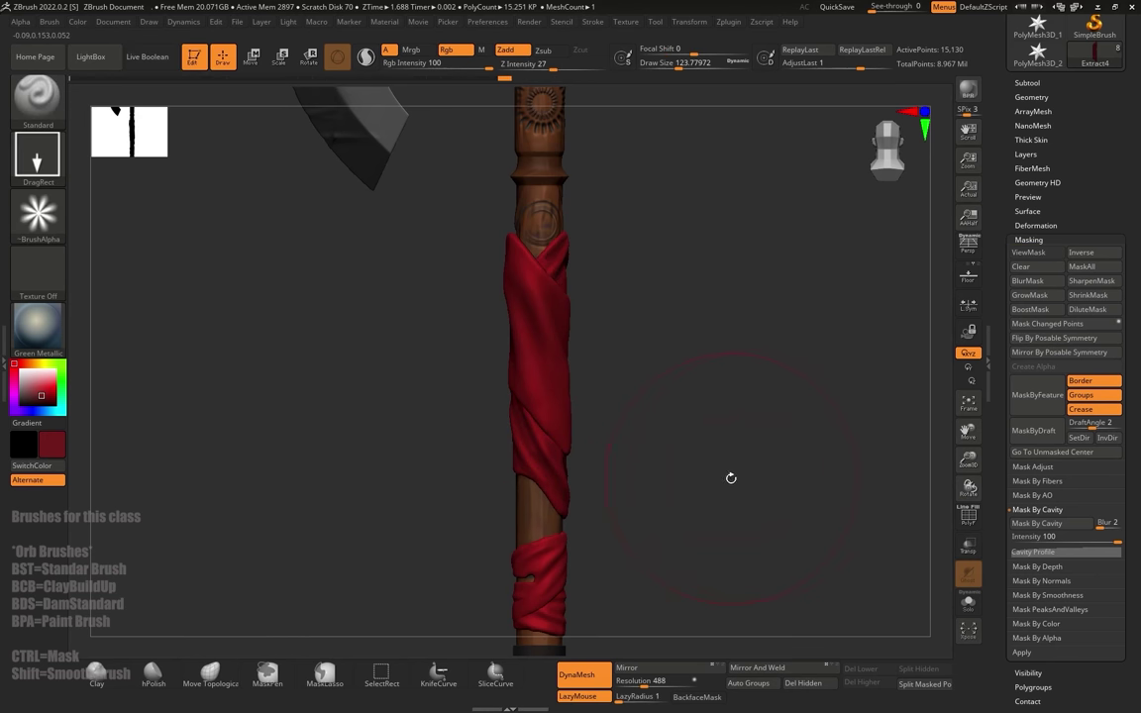
Step: Fill the recesses of the lower wrap's diagonal band with dark red (R 110, G 27, B 27) through an inverted cavity mask
drag(732, 478, 584, 337)
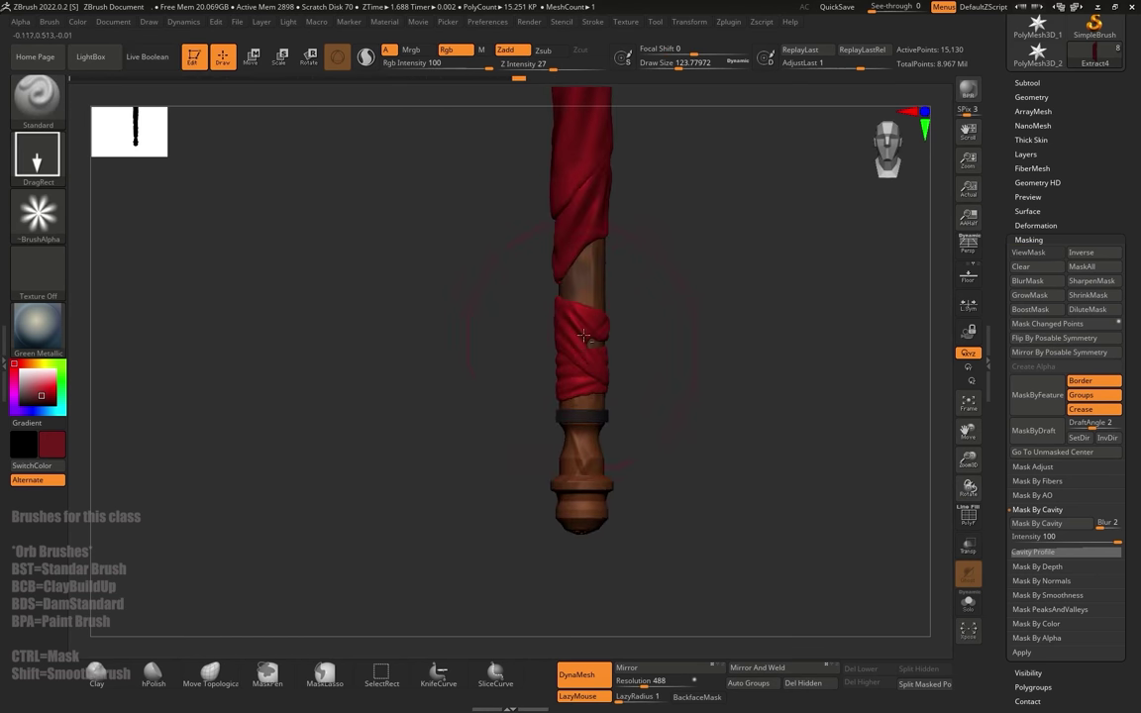
alt+click(583, 335)
alt+drag(736, 372, 757, 438)
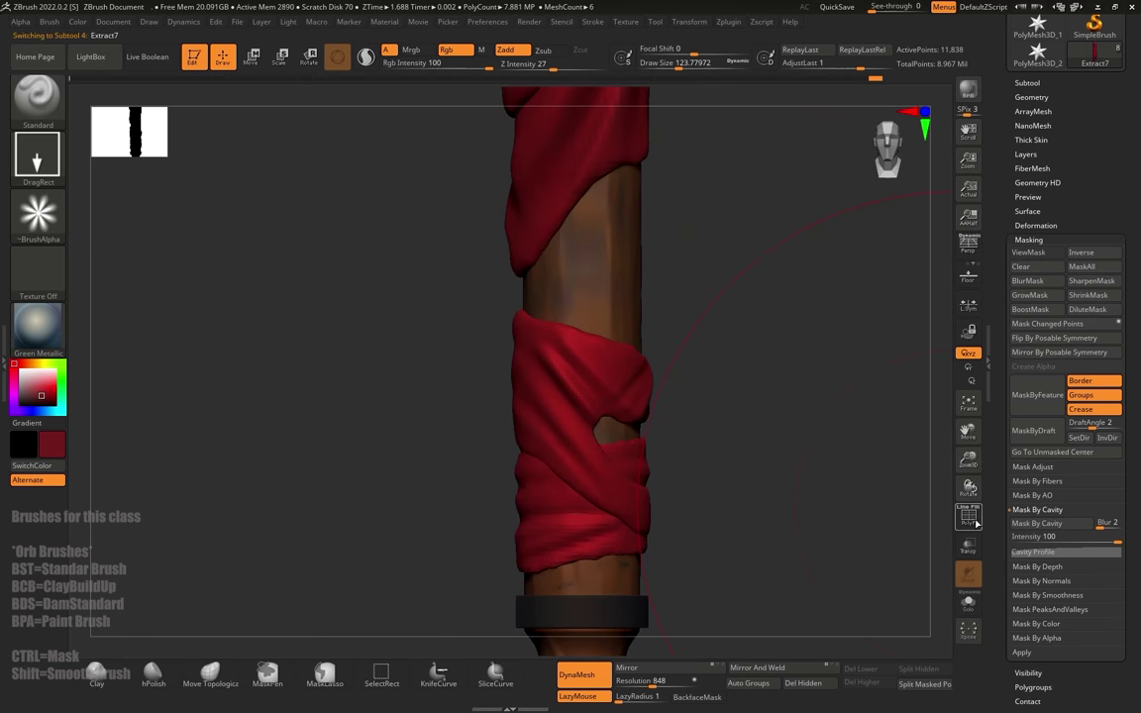
click(1046, 524)
ctrl+click(748, 418)
click(78, 23)
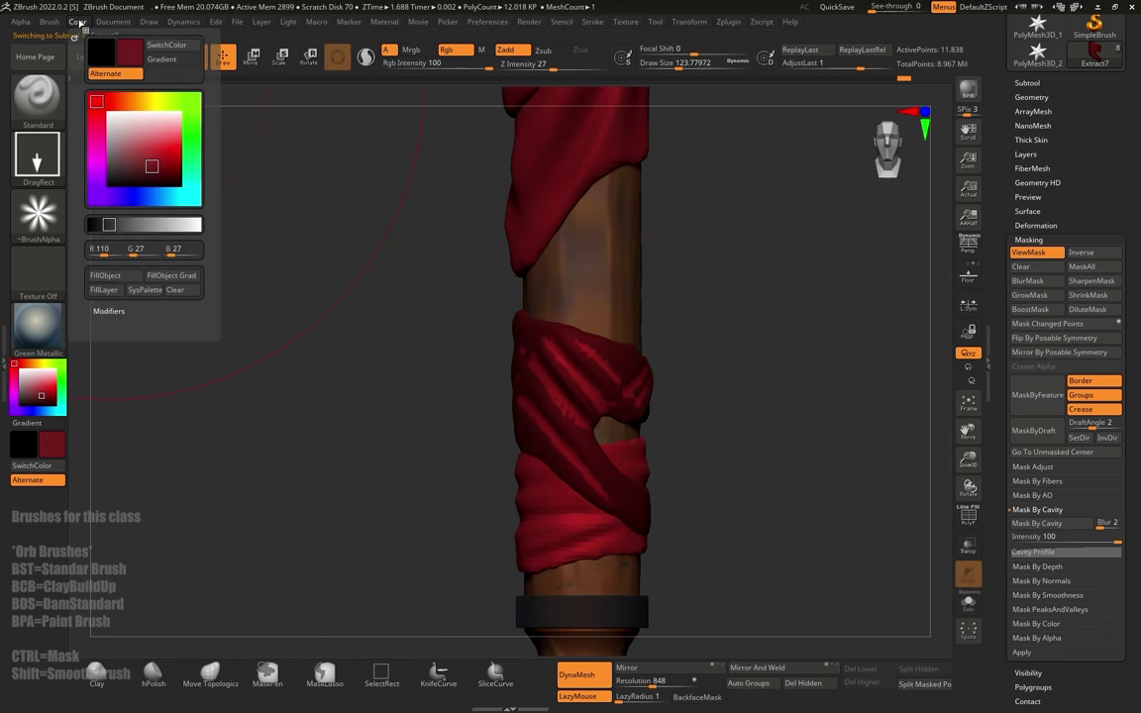
click(106, 276)
key(ctrl+shift+a)
Step: Fill the recesses of the strand beneath the lower wrap's diagonal band with the same dark red through an inverted cavity mask
alt+click(582, 505)
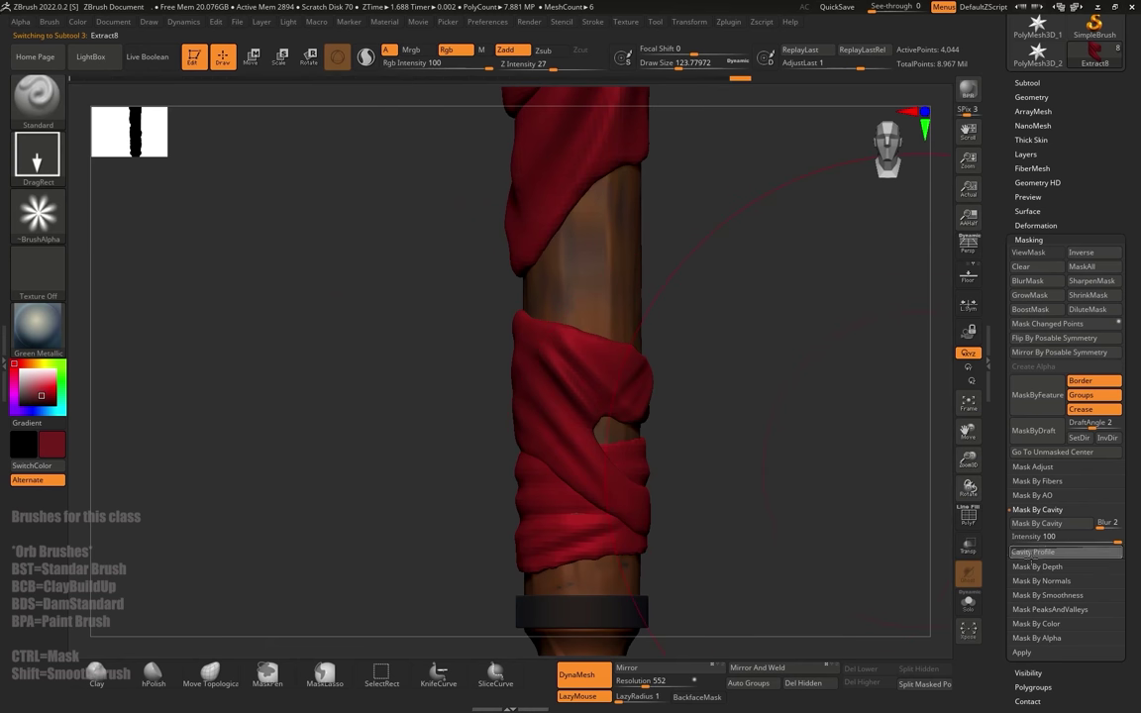
click(1042, 524)
ctrl+click(741, 488)
click(78, 22)
click(107, 278)
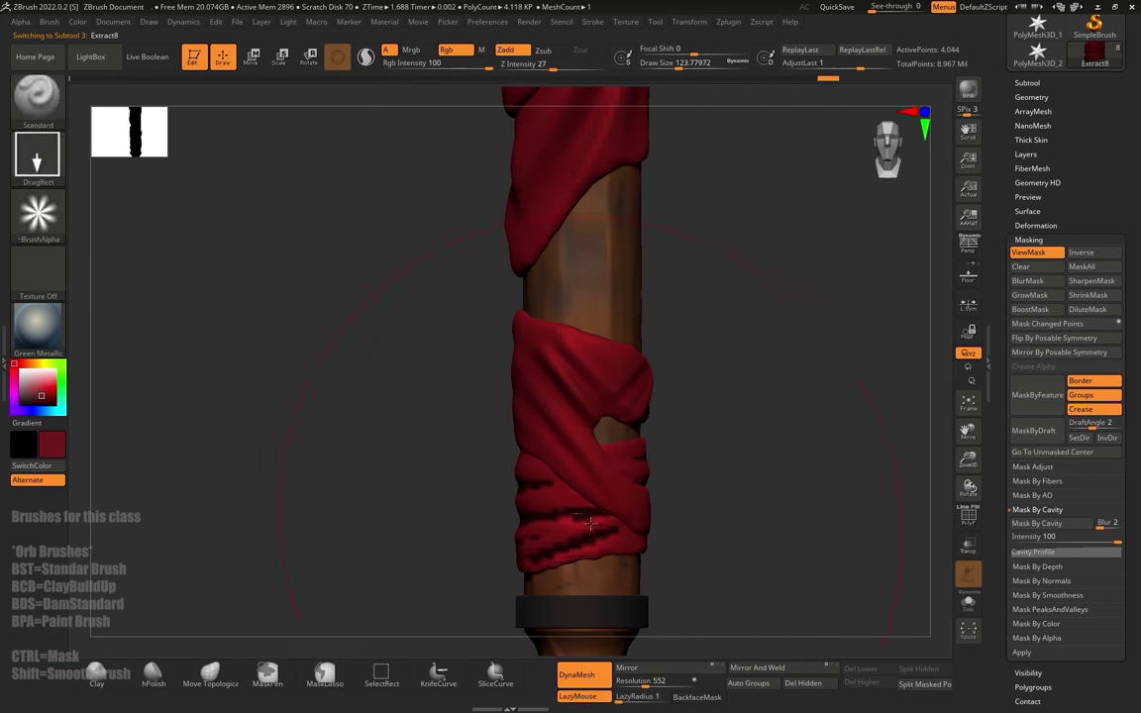
key(ctrl+shift+a)
Step: Select the axe blade, mask it by cavity at intensity 100 and invert the mask
alt+drag(705, 520, 701, 382)
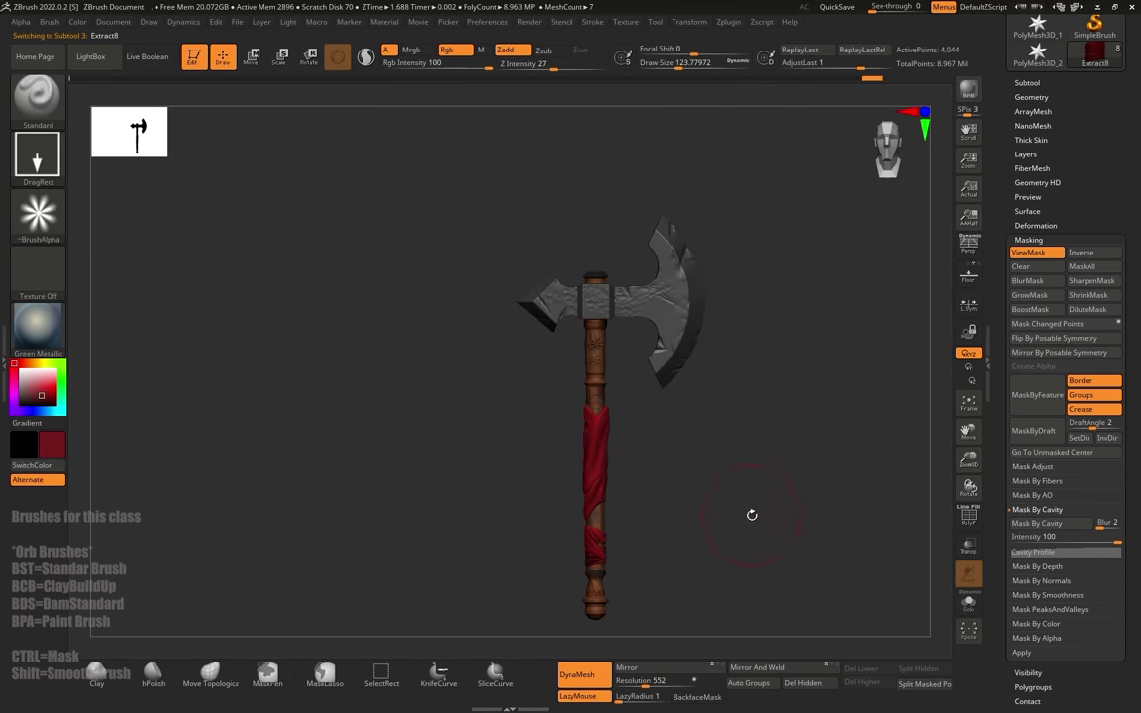
drag(751, 514, 686, 505)
drag(685, 486, 513, 426)
alt+click(506, 361)
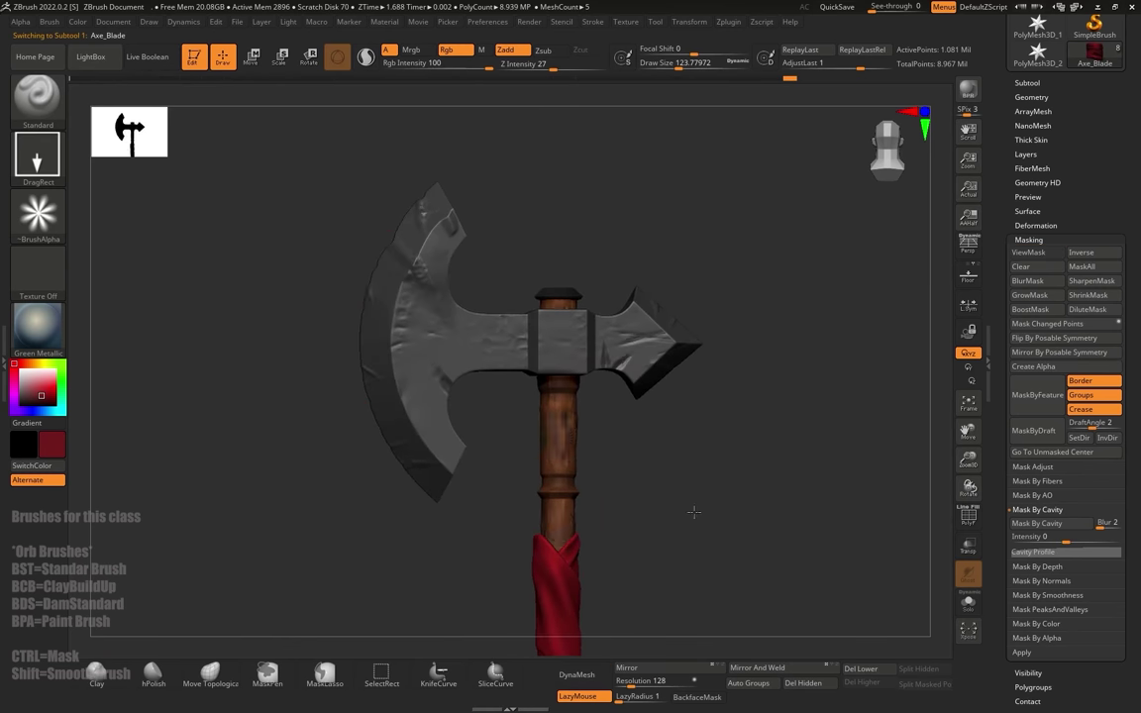
click(1051, 525)
key(ctrl+z)
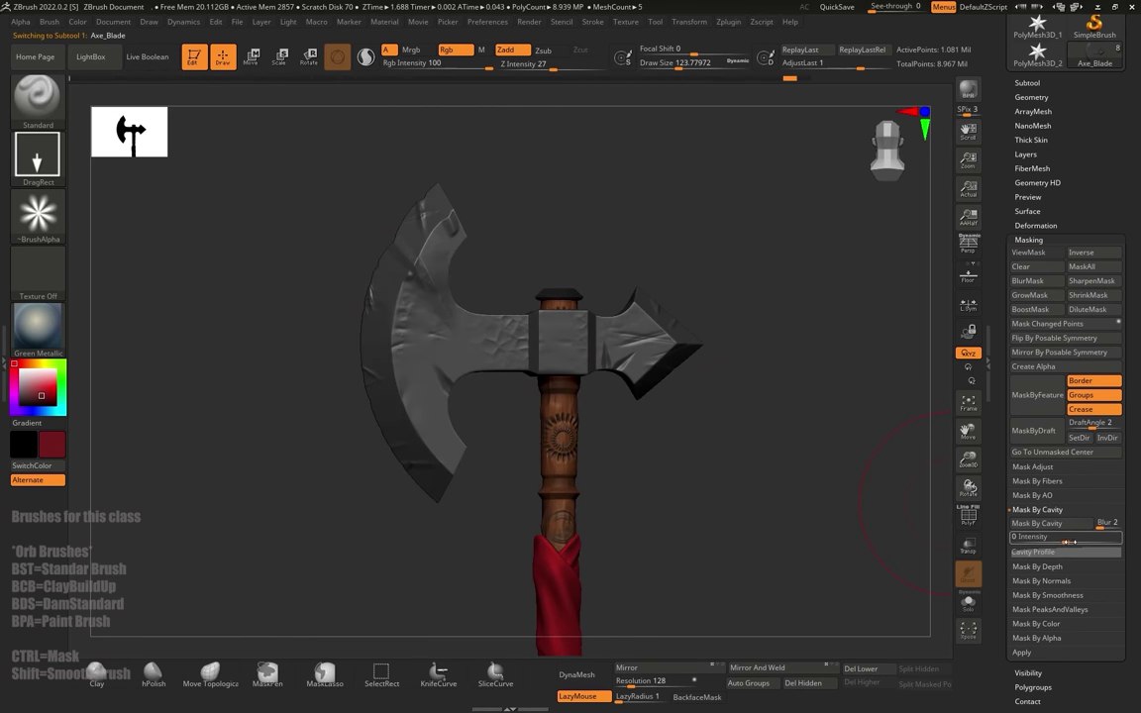
drag(1066, 540, 1133, 540)
click(1061, 526)
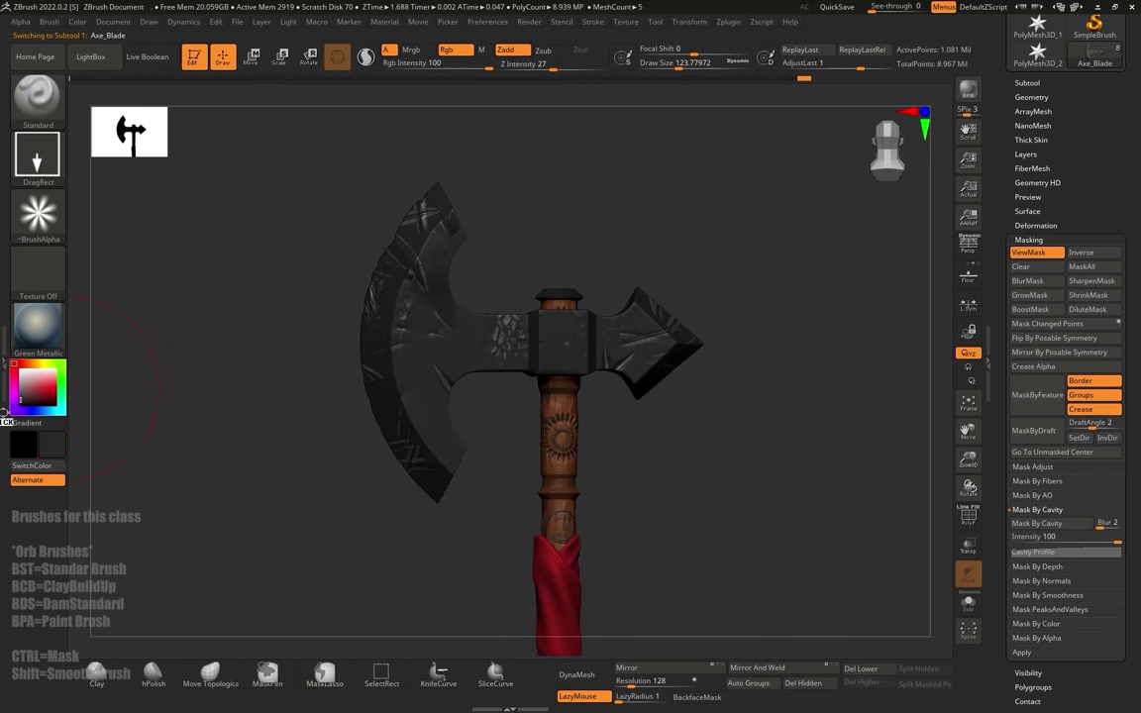
Step: Fill the axe blade's recesses with black (R 0, G 0, B 0), clear the mask and smooth the shading at Draw Size about 177
click(88, 21)
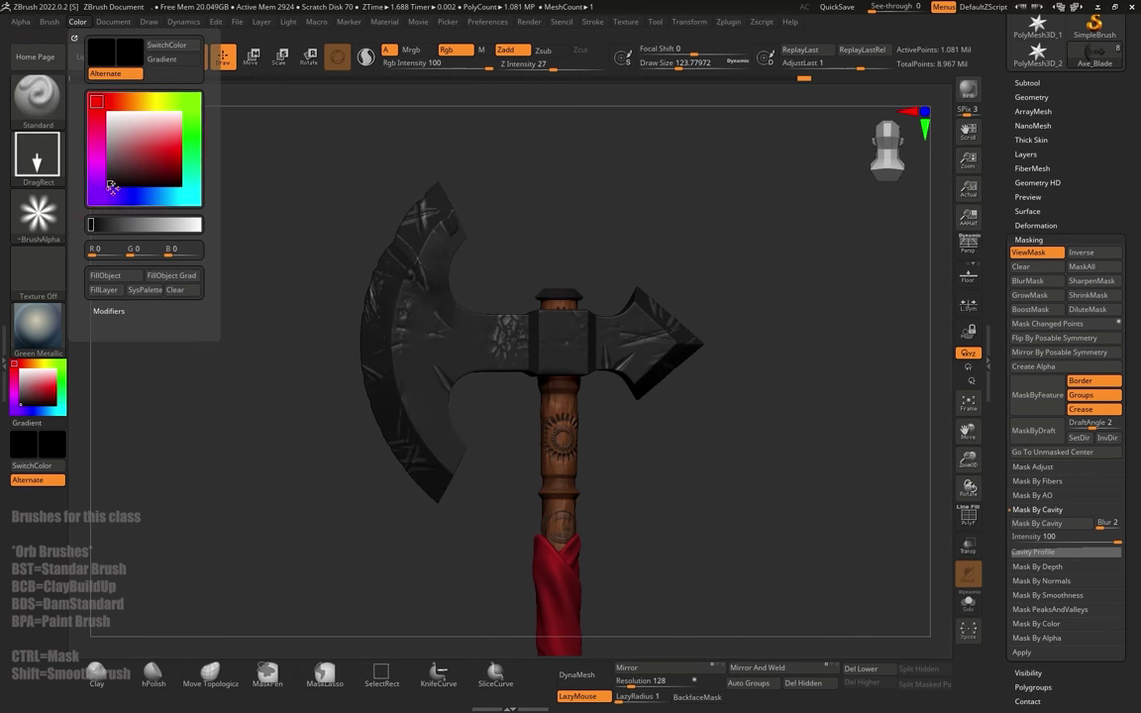
click(103, 277)
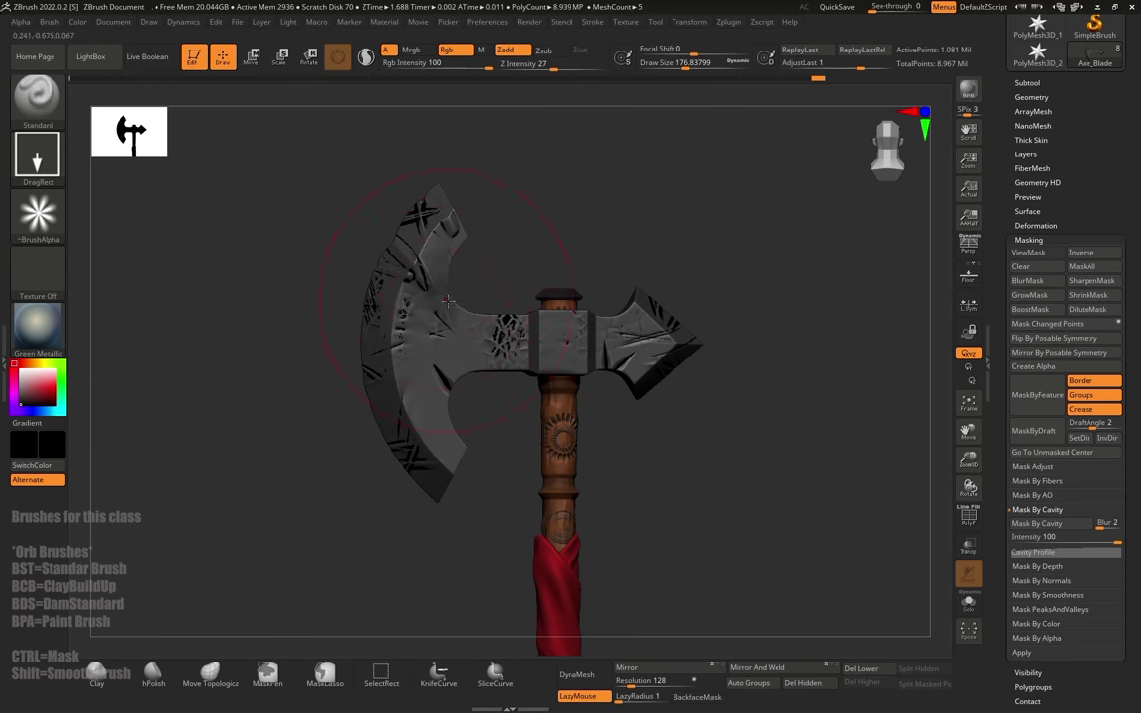
mouse_move(684, 307)
alt+mouse_down()
mouse_move(700, 255)
mouse_move(634, 272)
alt+mouse_up()
mouse_move(658, 351)
alt+mouse_down()
mouse_move(660, 254)
mouse_move(654, 326)
alt+mouse_up()
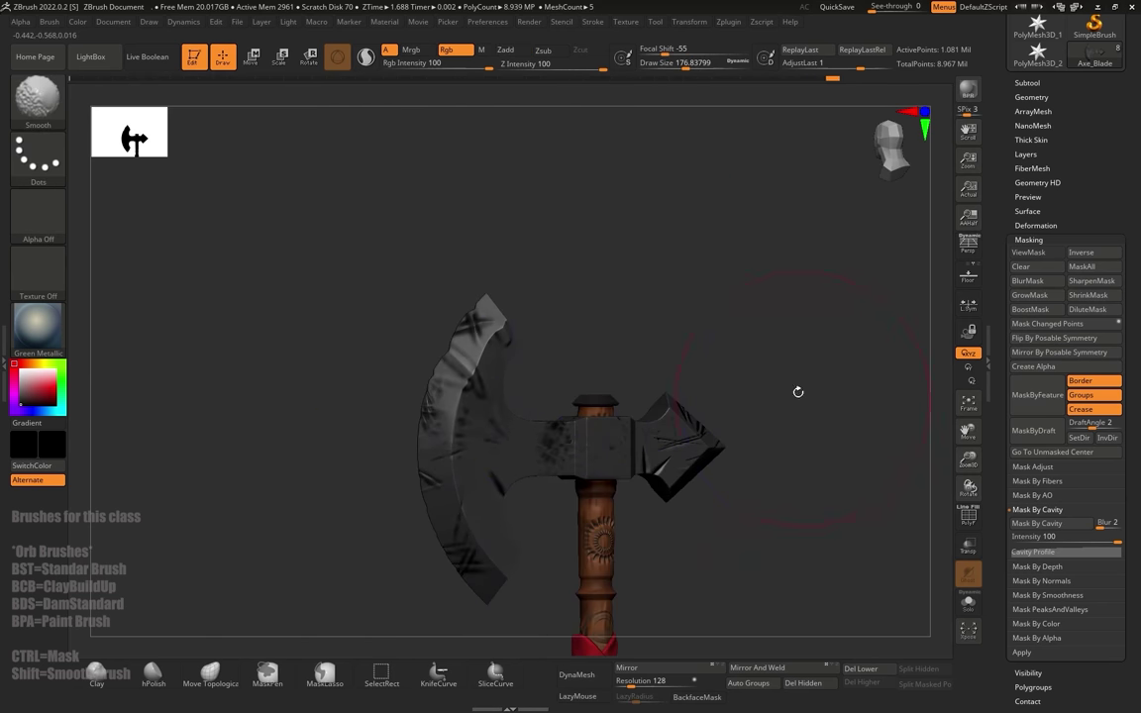
drag(799, 392, 745, 397)
mouse_move(639, 385)
mouse_down()
mouse_move(718, 360)
mouse_move(792, 365)
mouse_up()
Step: Frame the whole axe from the front and render it with BPR
alt+drag(554, 476, 268, 214)
alt+drag(686, 479, 663, 450)
click(971, 91)
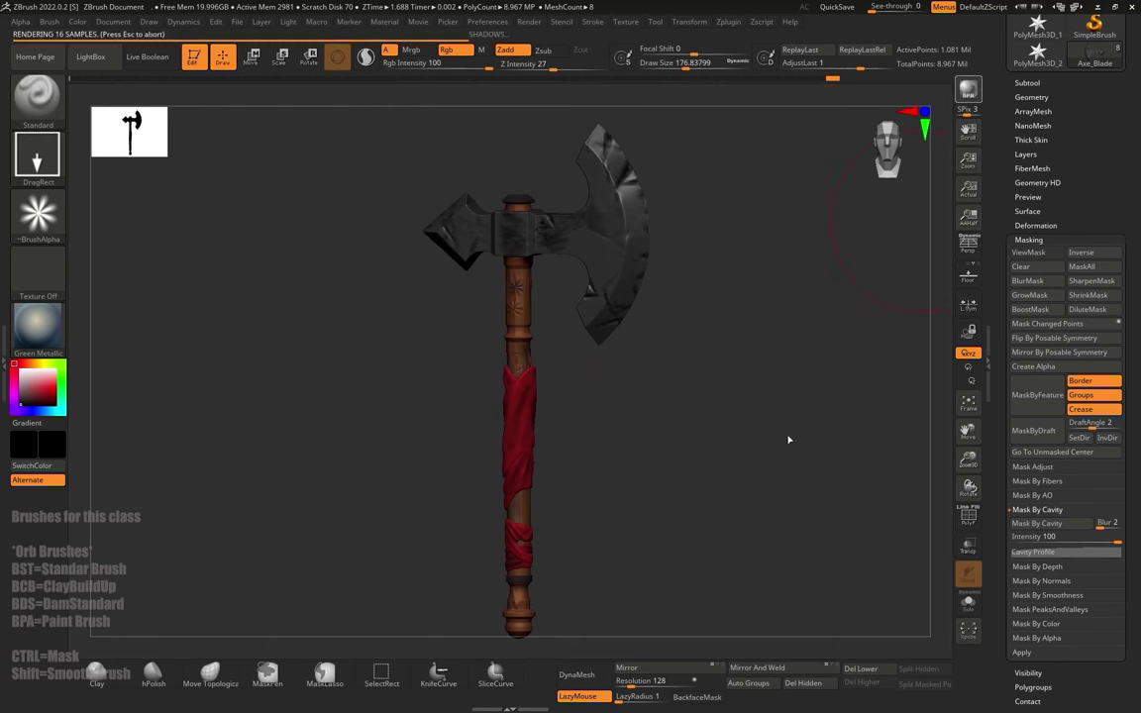